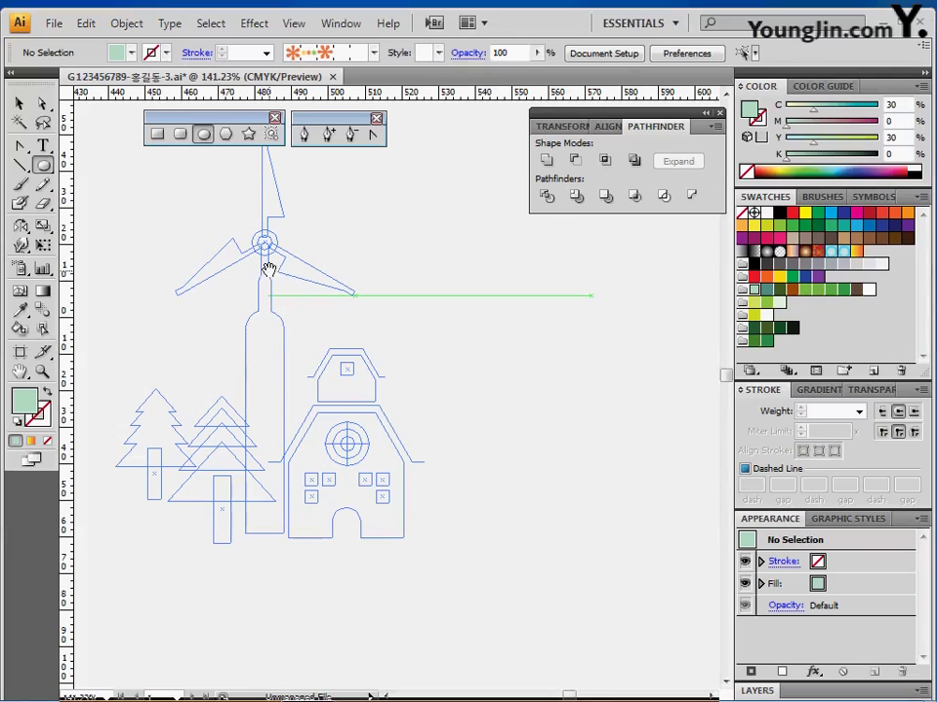
- Hide the windmill scene's guides and create a circle 7 mm wide and 7 mm high near the windmill's hub
drag(277, 265, 239, 293)
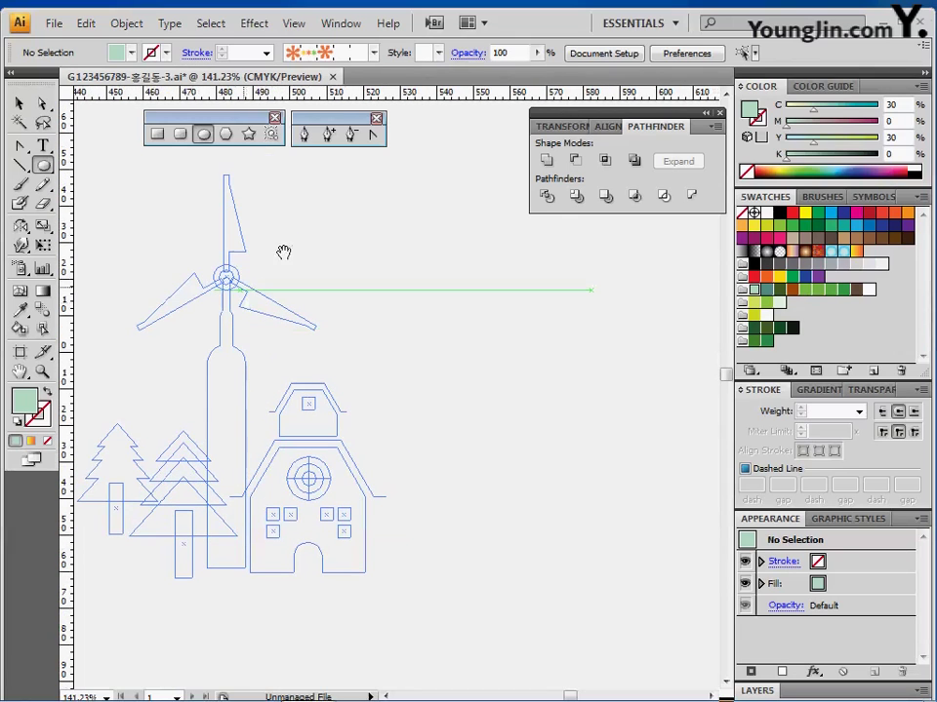
key(ctrl+;)
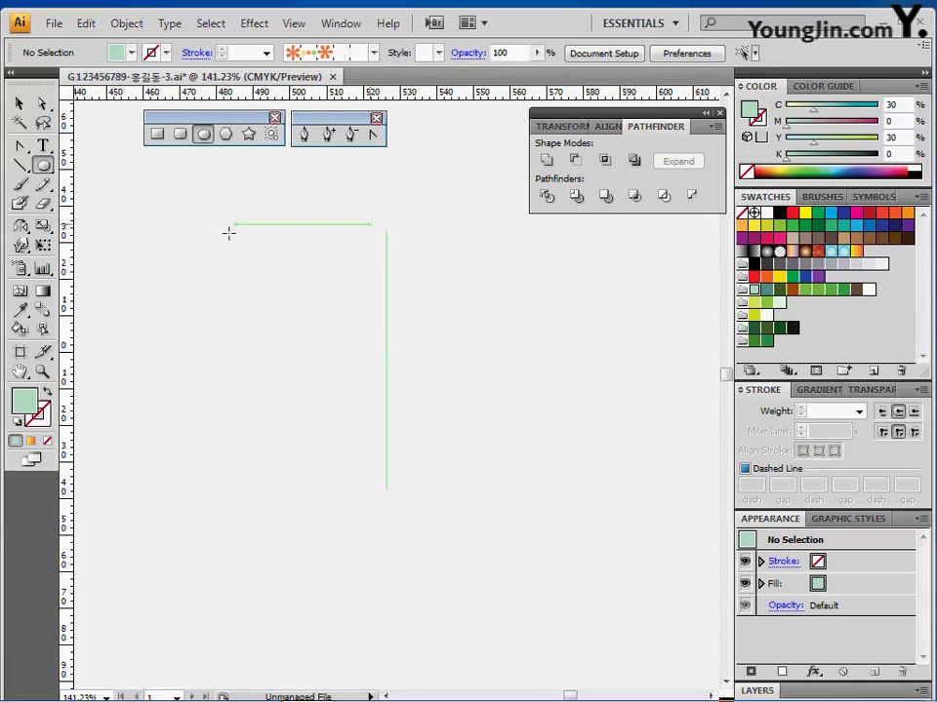
click(234, 239)
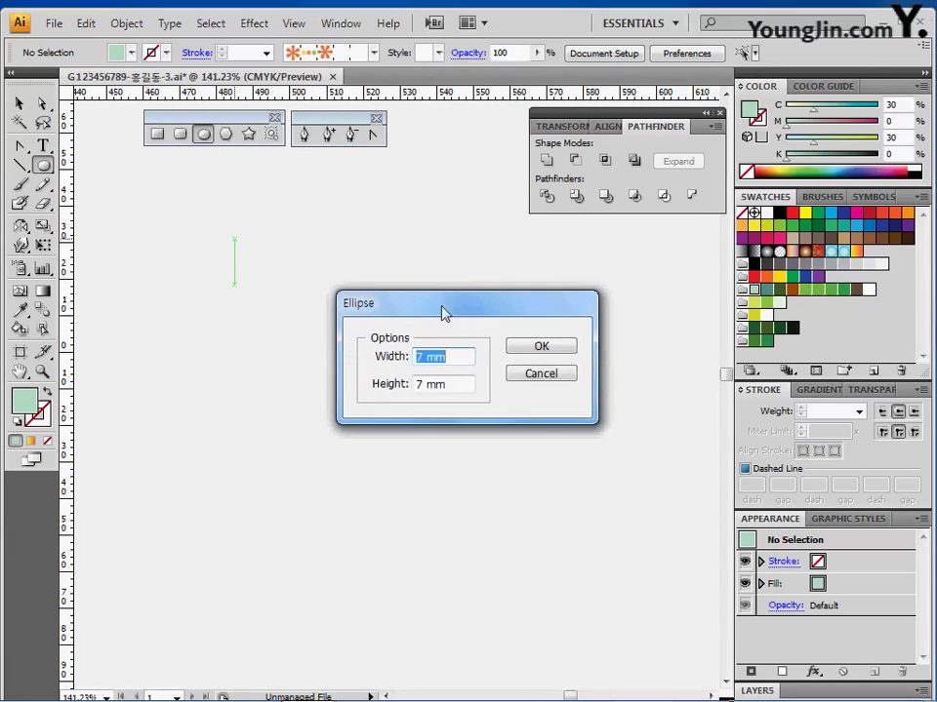
drag(443, 309, 372, 251)
key(Tab)
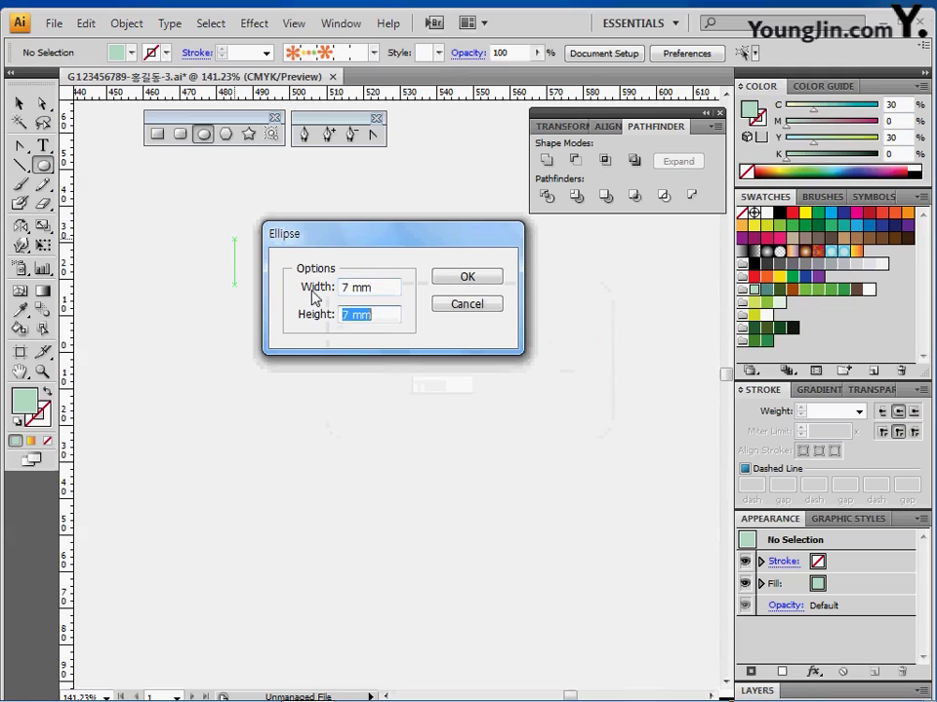
key(shift+Tab)
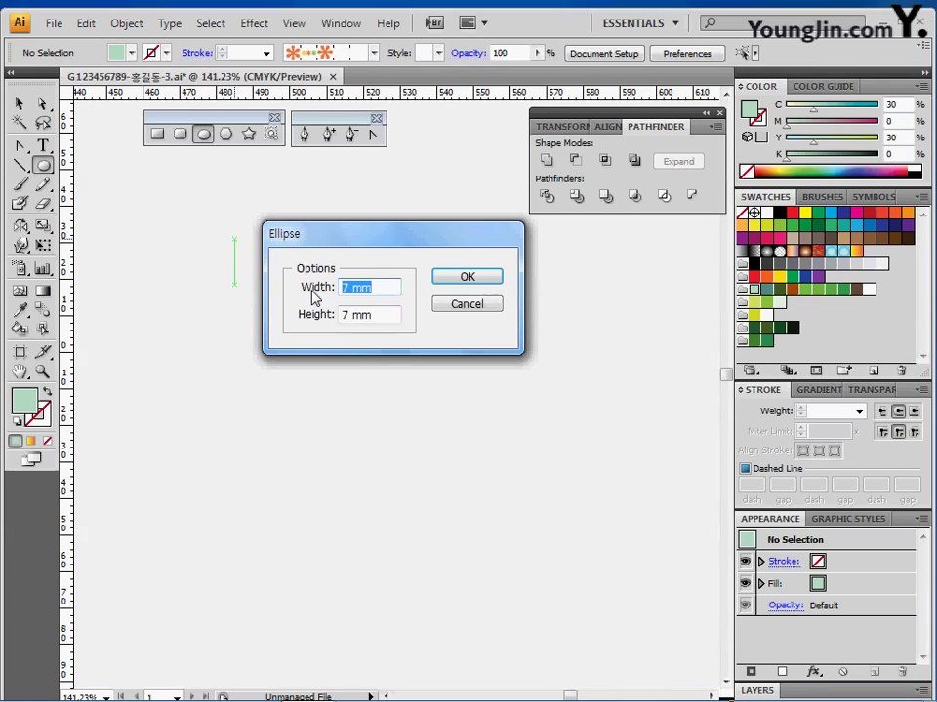
click(472, 282)
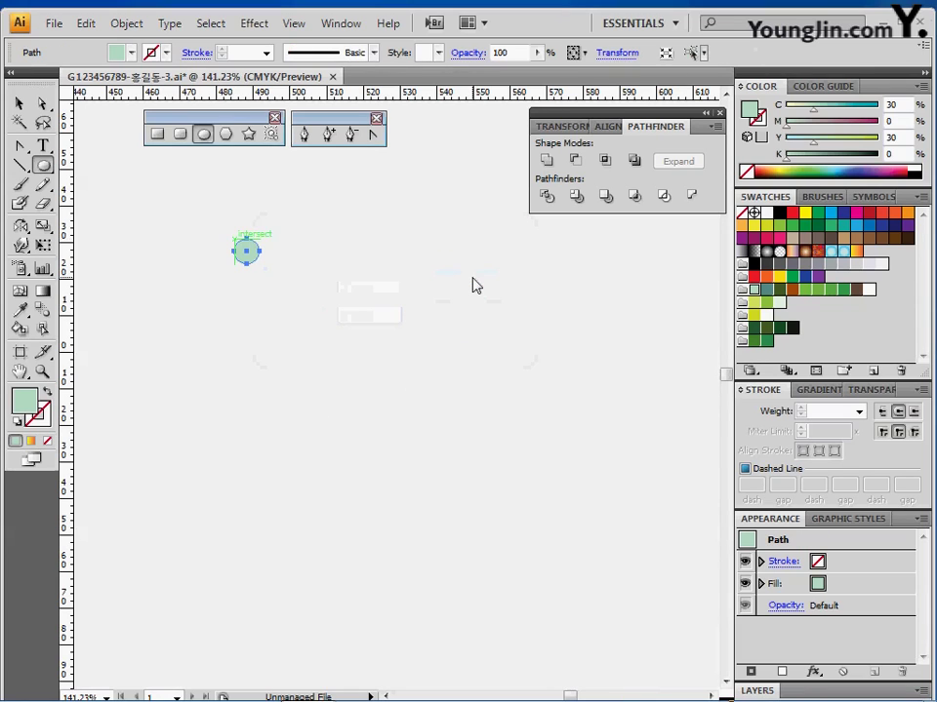
- Create a 4 mm by 4 mm circle at the larger circle's centre and fill it with the dark teal swatch (C50 M0 Y30 K40)
ctrl+click(305, 261)
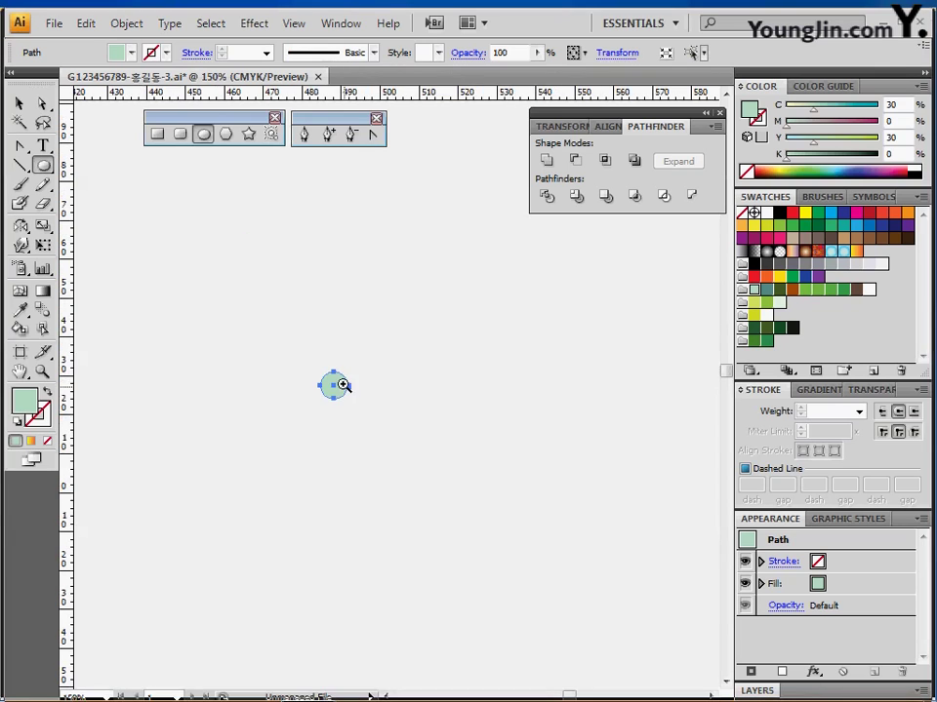
click(344, 386)
click(429, 390)
drag(445, 391, 276, 331)
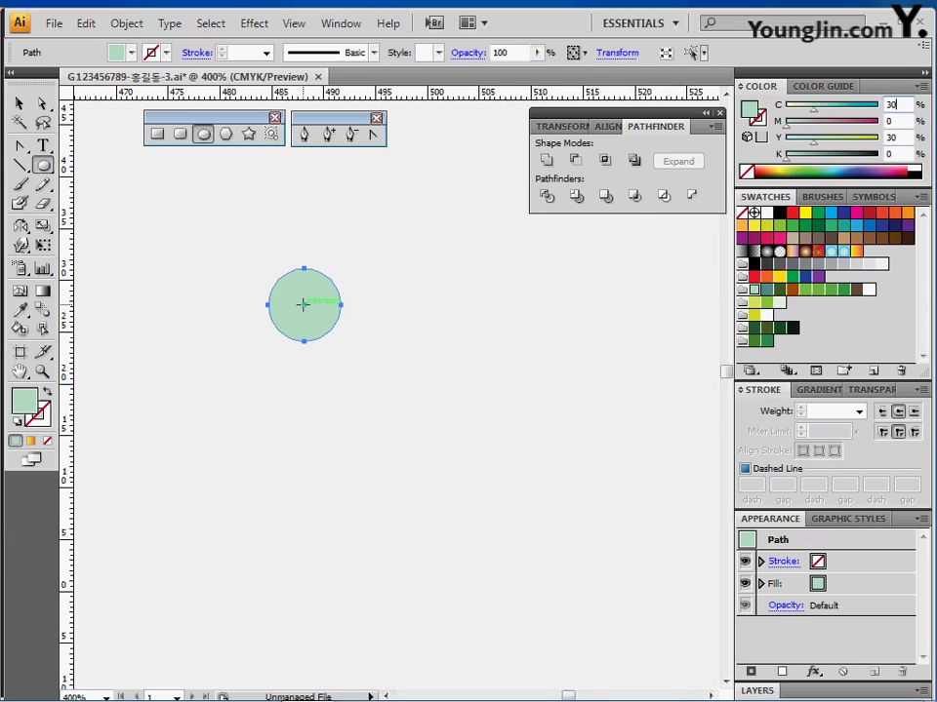
click(394, 313)
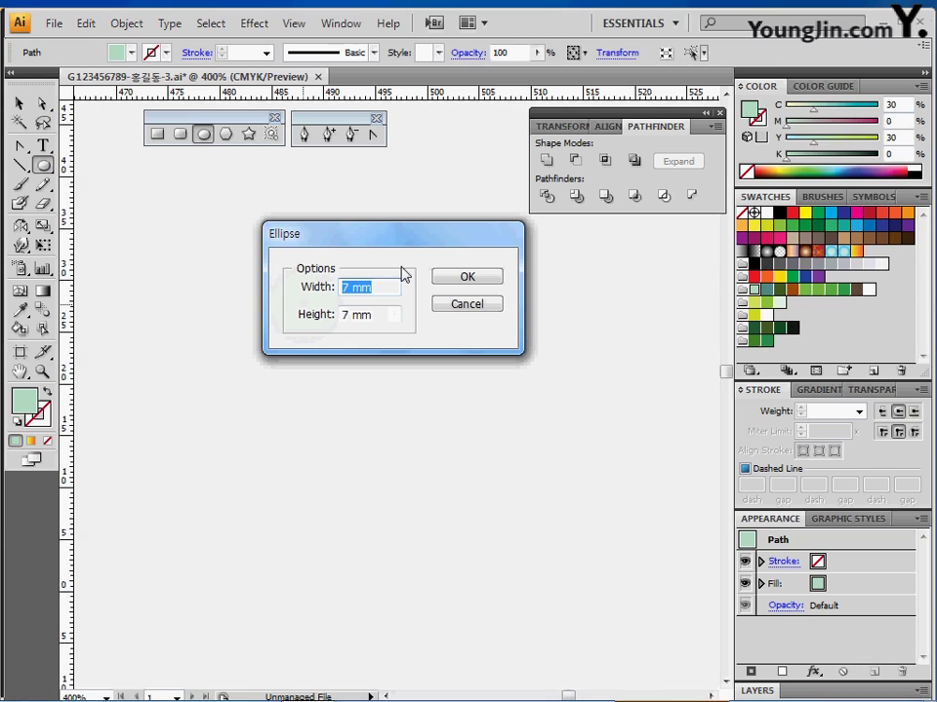
text(4)
key(Tab)
text(4)
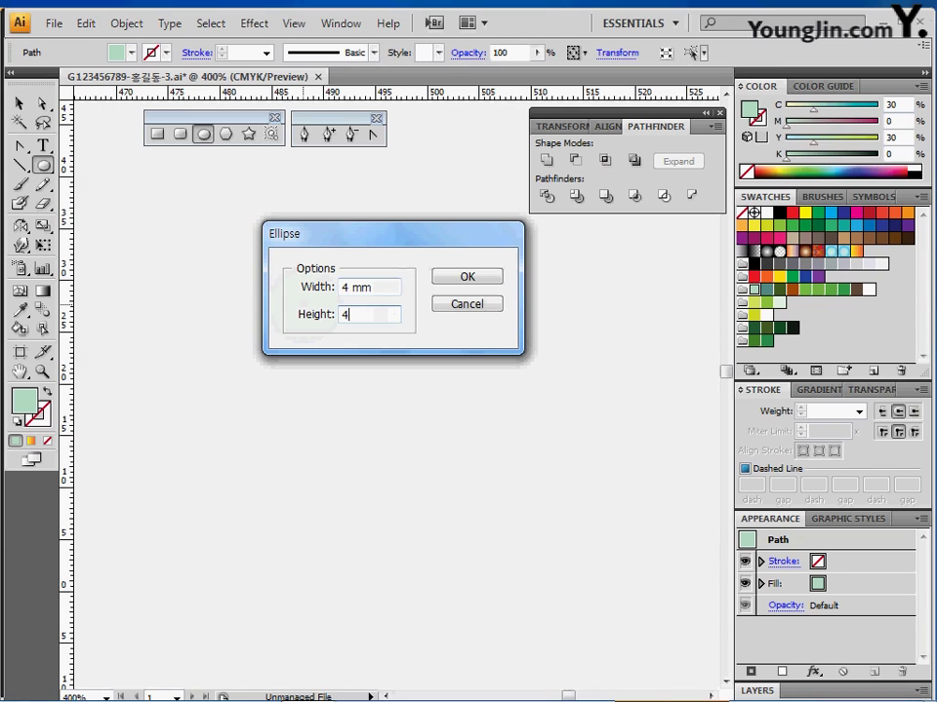
click(478, 274)
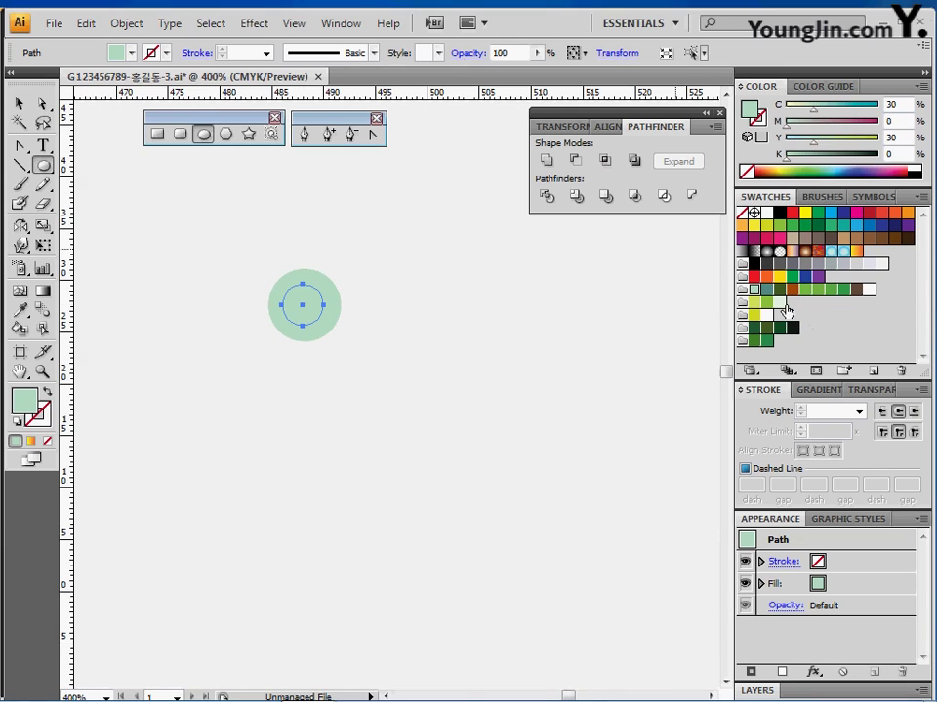
click(769, 291)
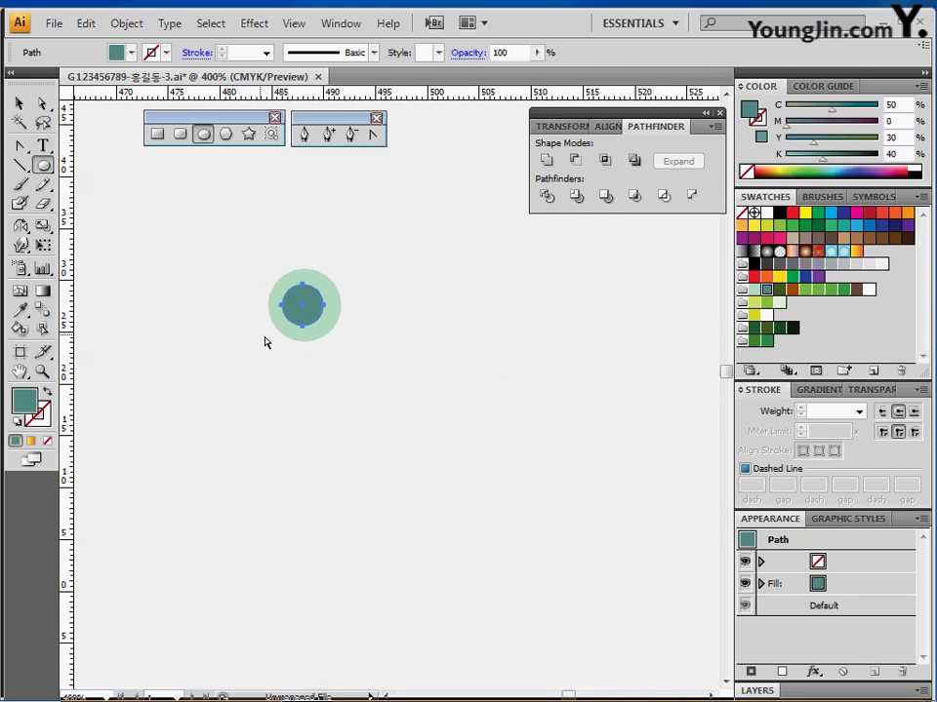
- Align the two circles with each other by their horizontal and vertical centres, then deselect them
key(v)
drag(263, 238, 340, 386)
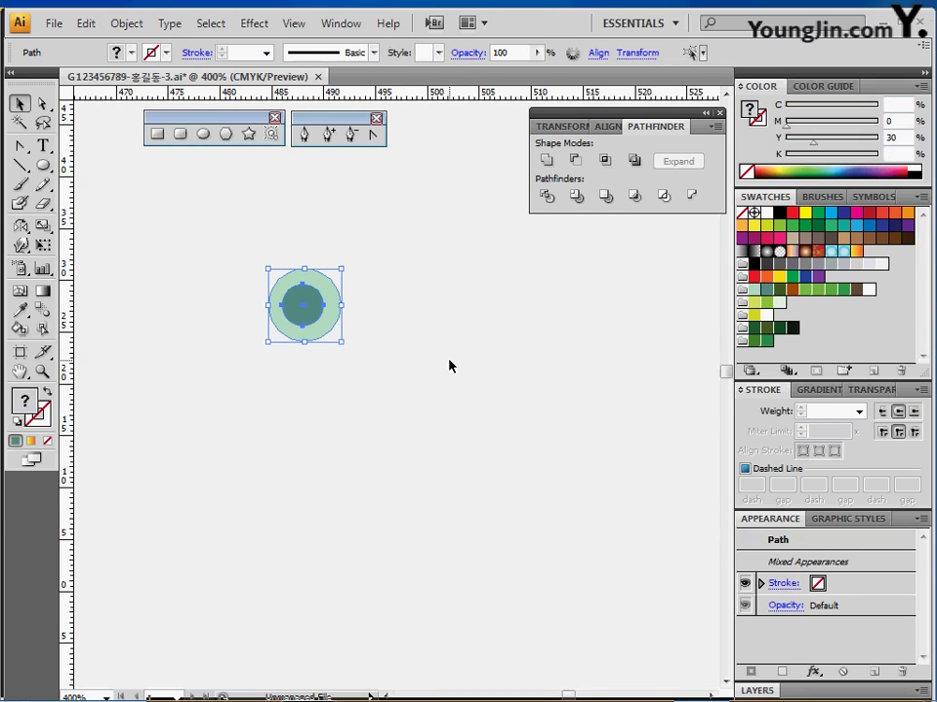
click(608, 125)
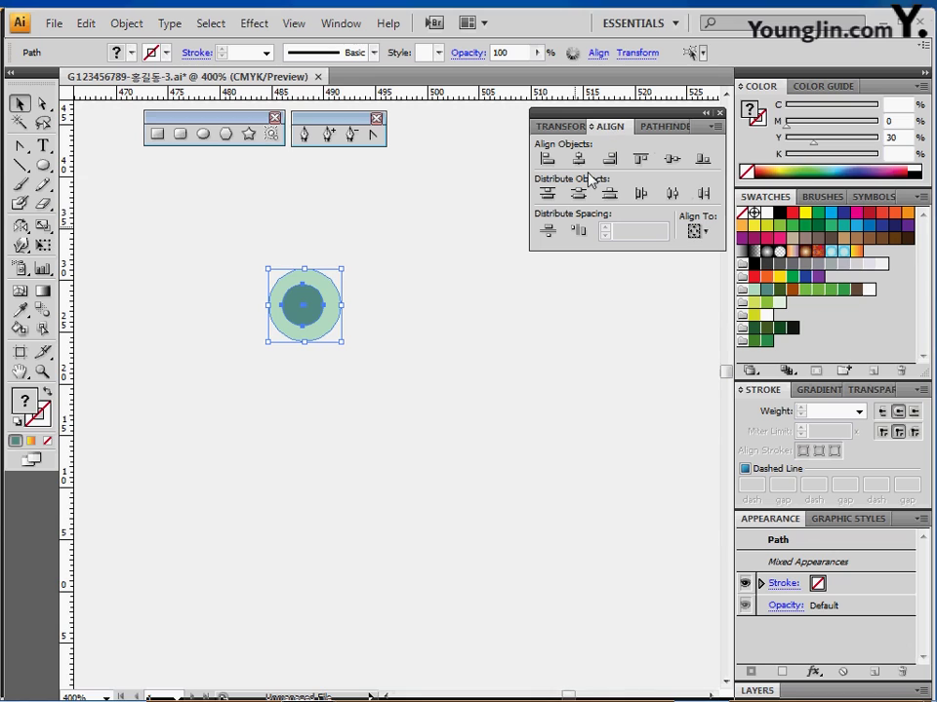
click(582, 156)
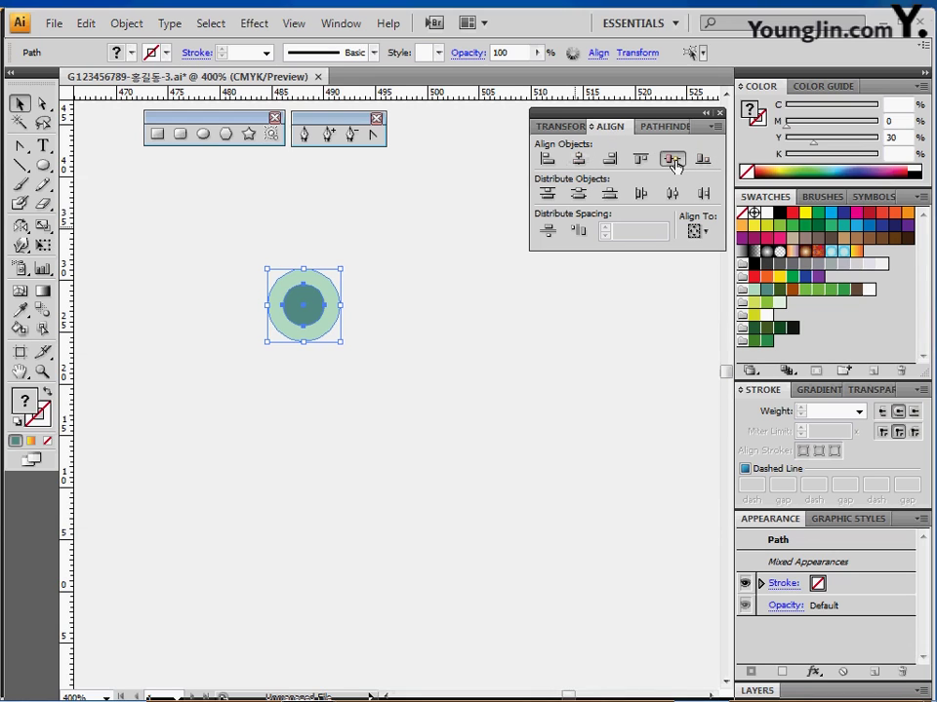
click(673, 161)
key(ctrl)
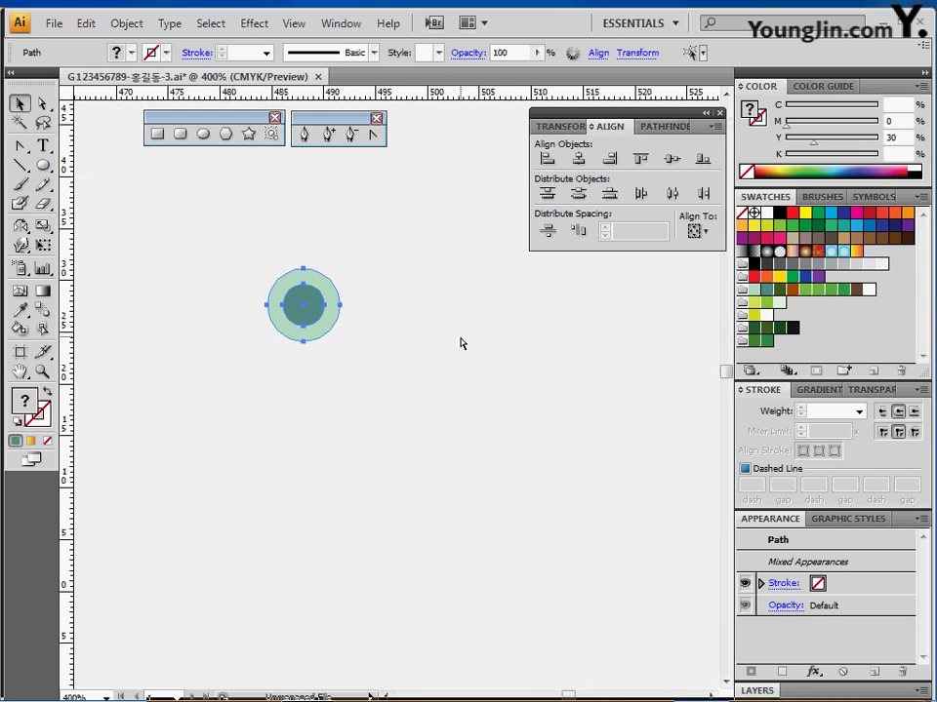
click(462, 343)
click(331, 320)
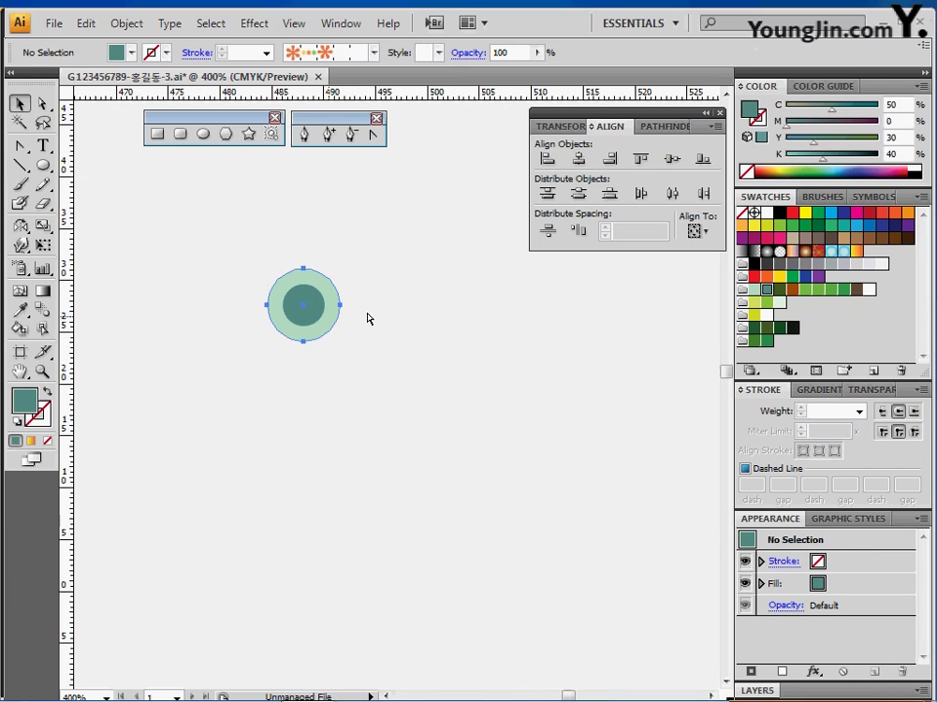
click(390, 321)
- Create a light green rectangle 1.5 mm wide and 27 mm high above the hub circles
drag(329, 259, 331, 439)
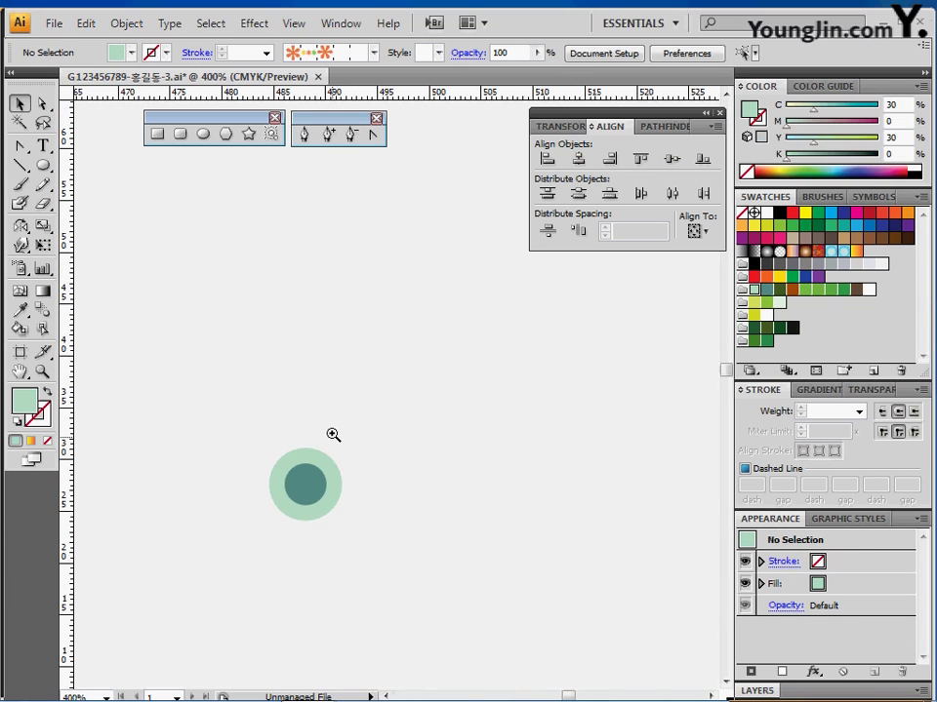
ctrl+alt+click(331, 433)
ctrl+alt+click(352, 414)
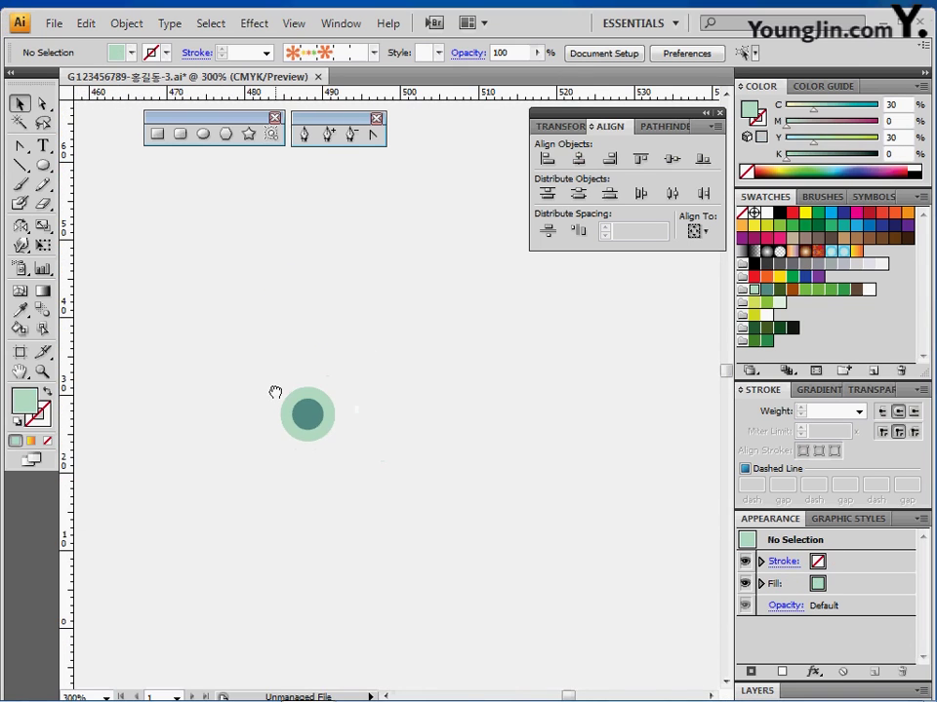
click(157, 134)
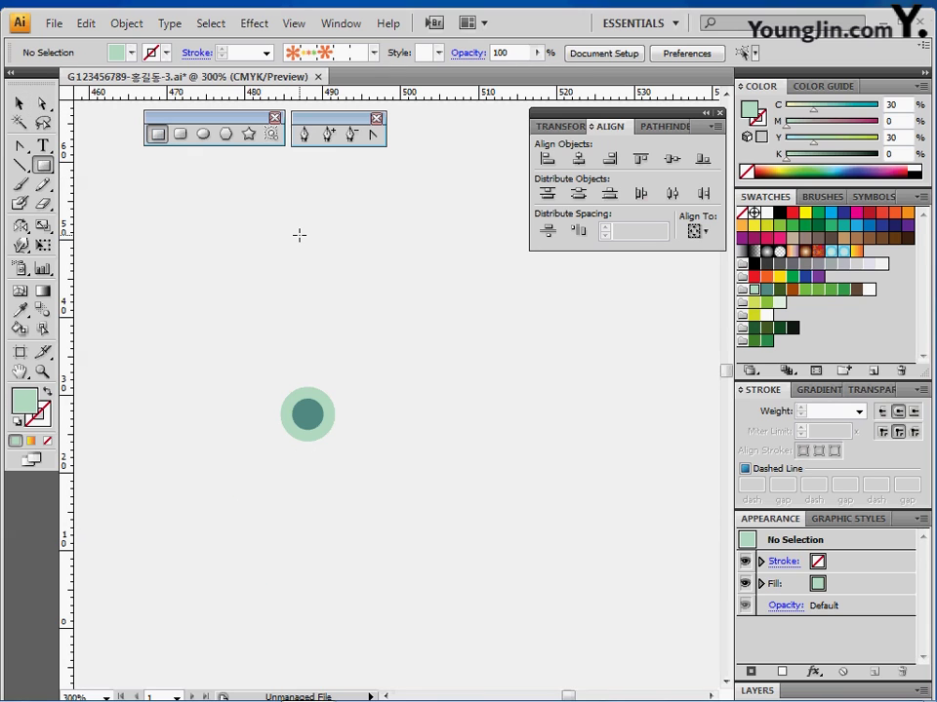
click(389, 251)
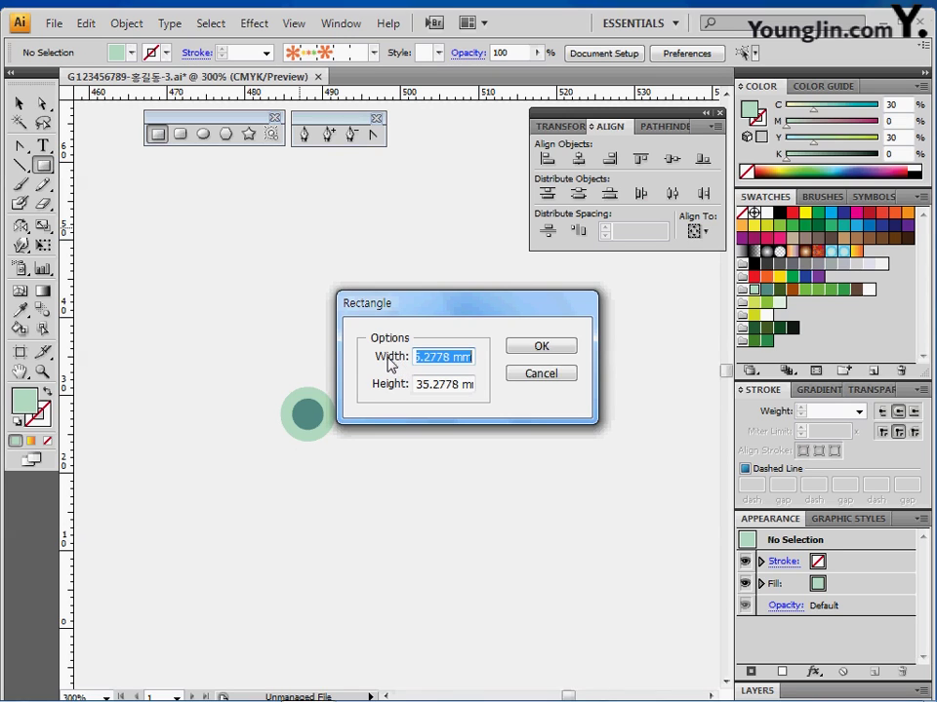
text(1.5)
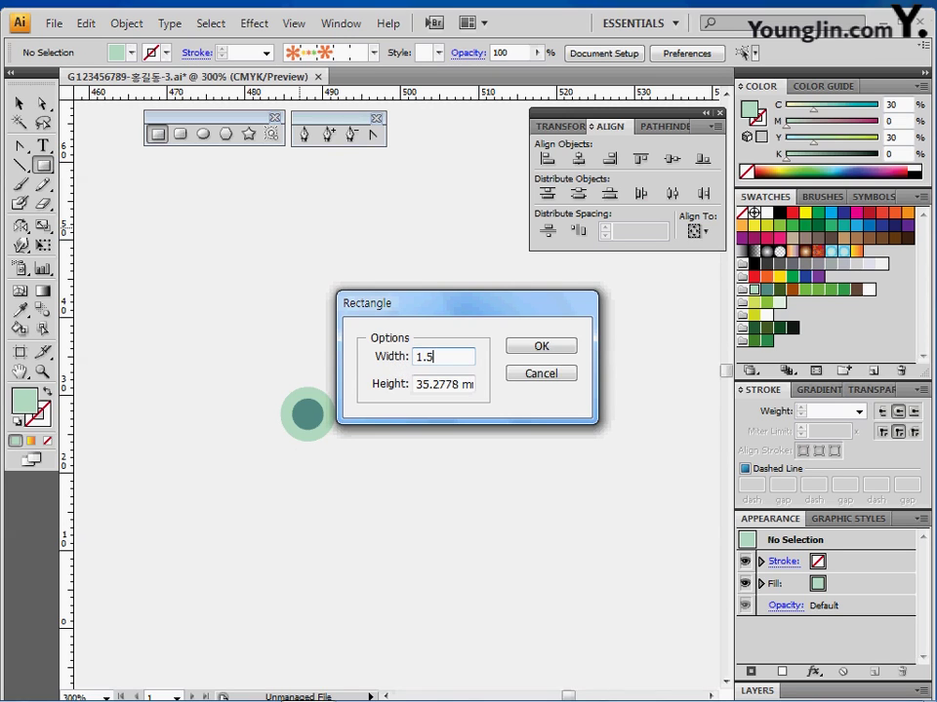
key(Tab)
text(27)
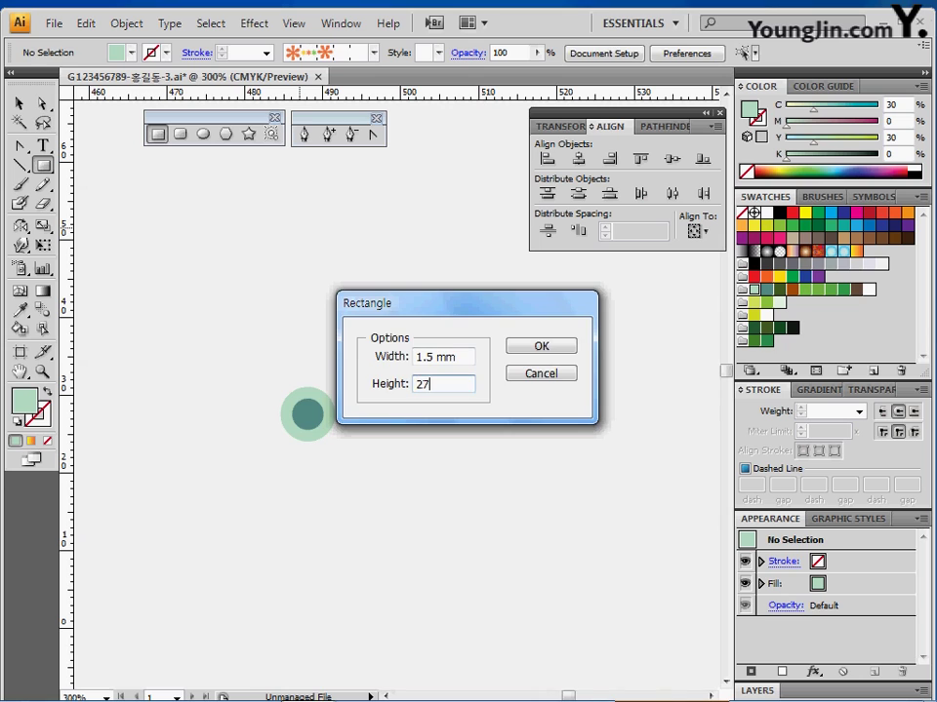
key(Return)
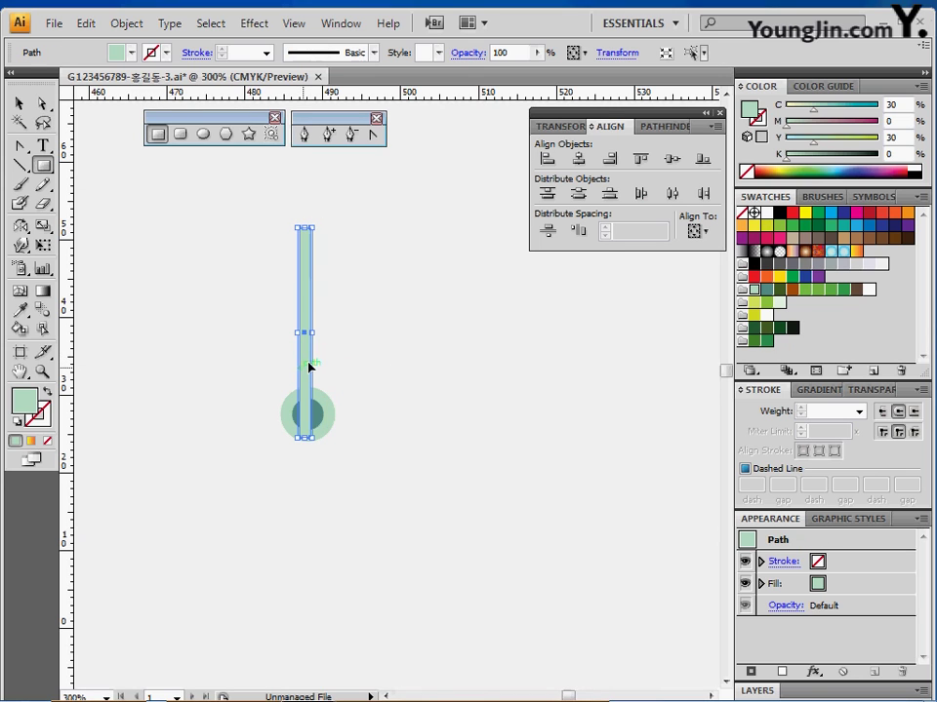
- Move the narrow rectangle up so it ends inside the inner circle, and align it with both circles by horizontal centre
drag(306, 366, 306, 339)
drag(272, 305, 352, 431)
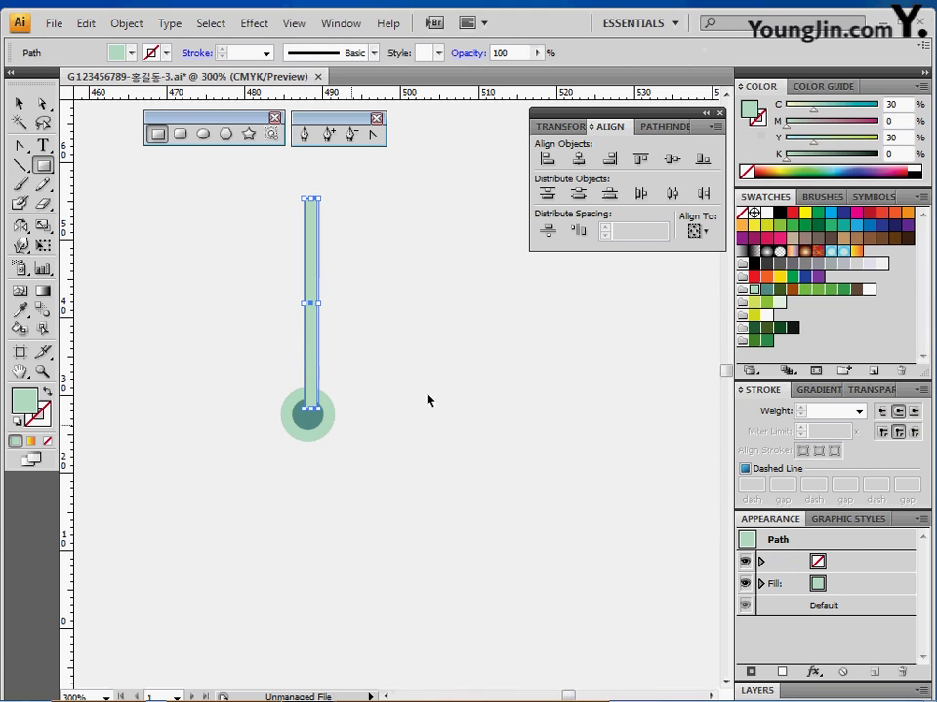
click(576, 159)
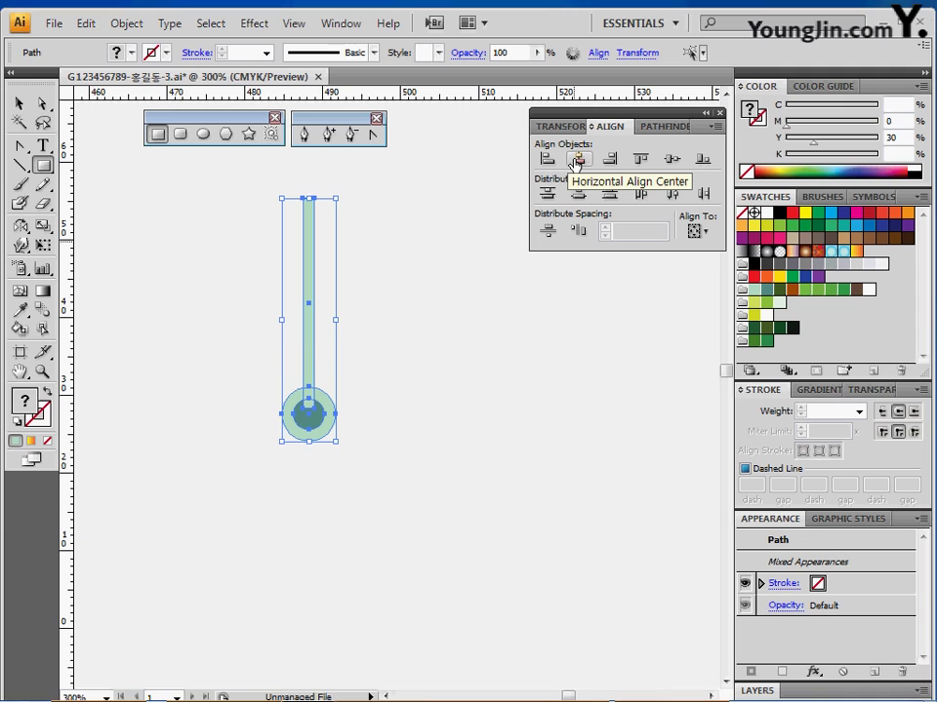
click(420, 352)
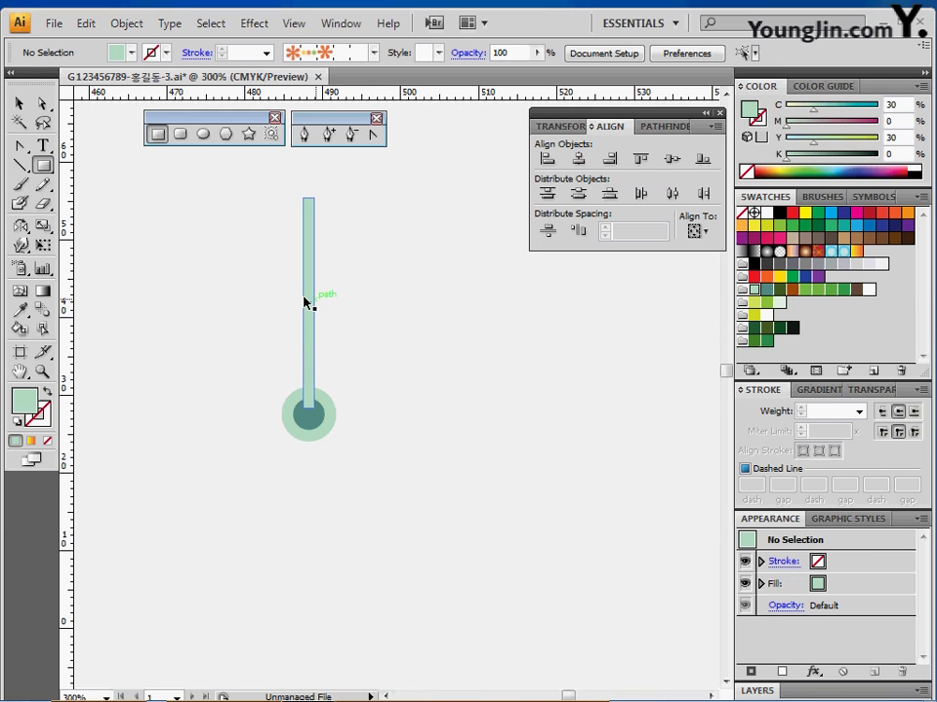
ctrl+click(310, 304)
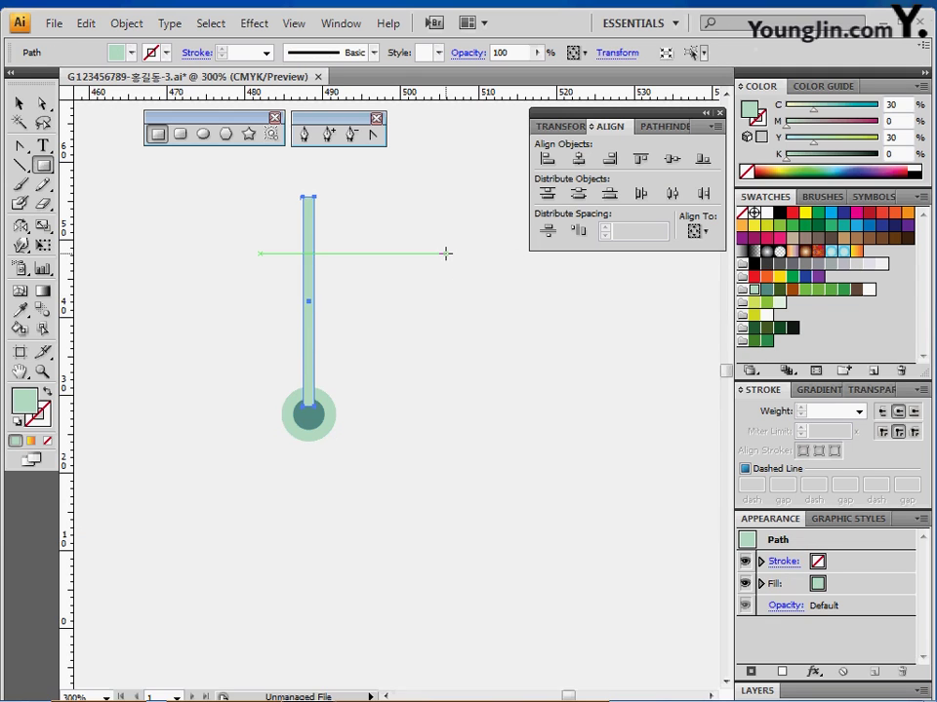
ctrl+click(362, 326)
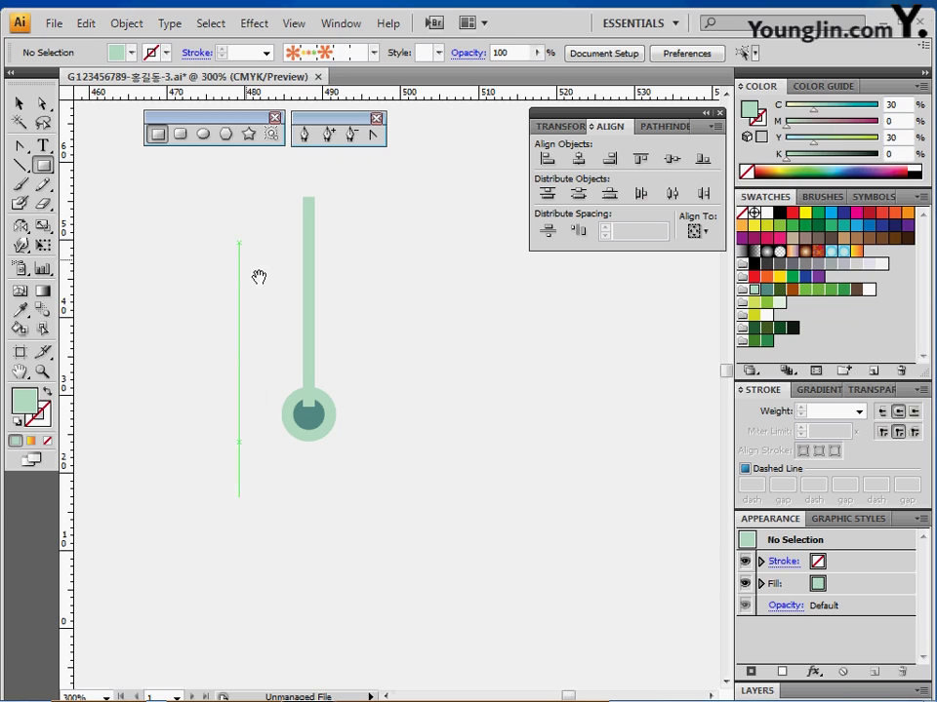
- Draw a rectangle about 5 mm by 20 mm along the bar's right edge and delete its upper-right anchor point, leaving a triangle
drag(252, 278, 220, 275)
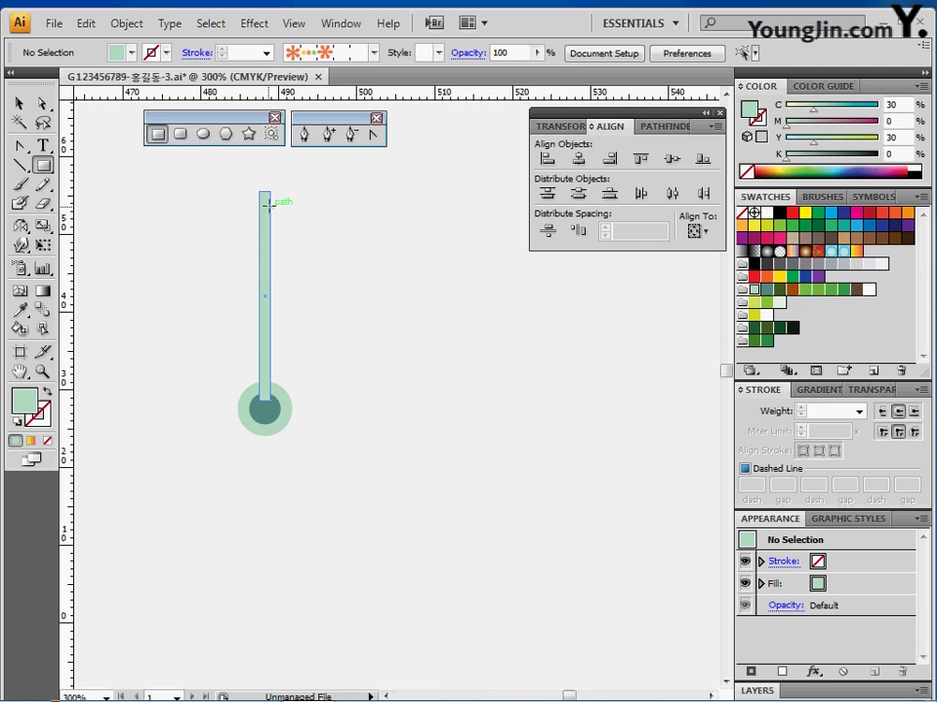
drag(269, 202, 312, 358)
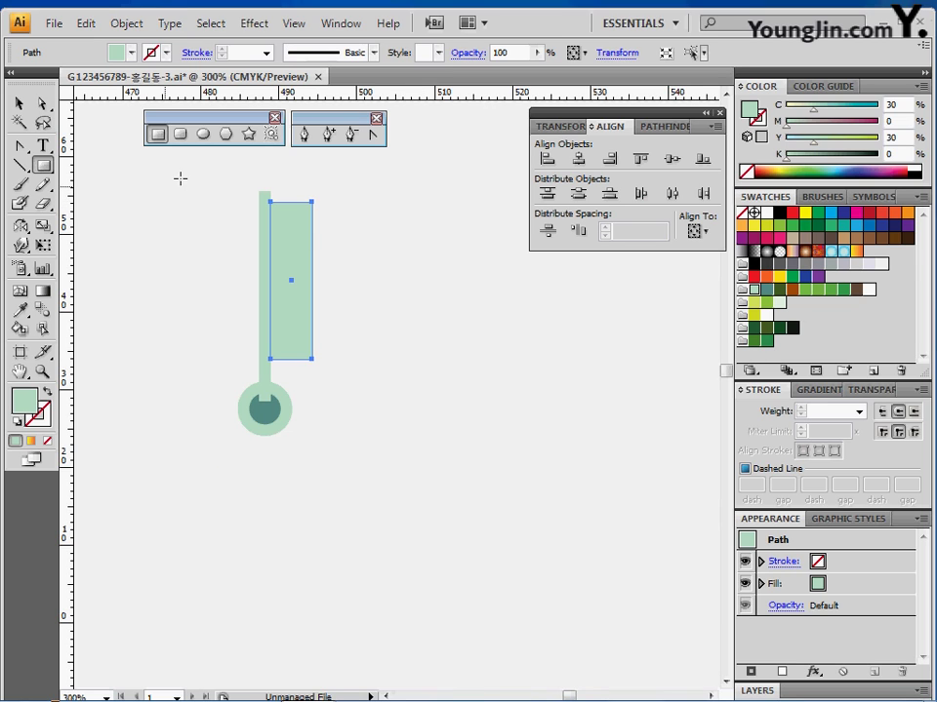
click(350, 135)
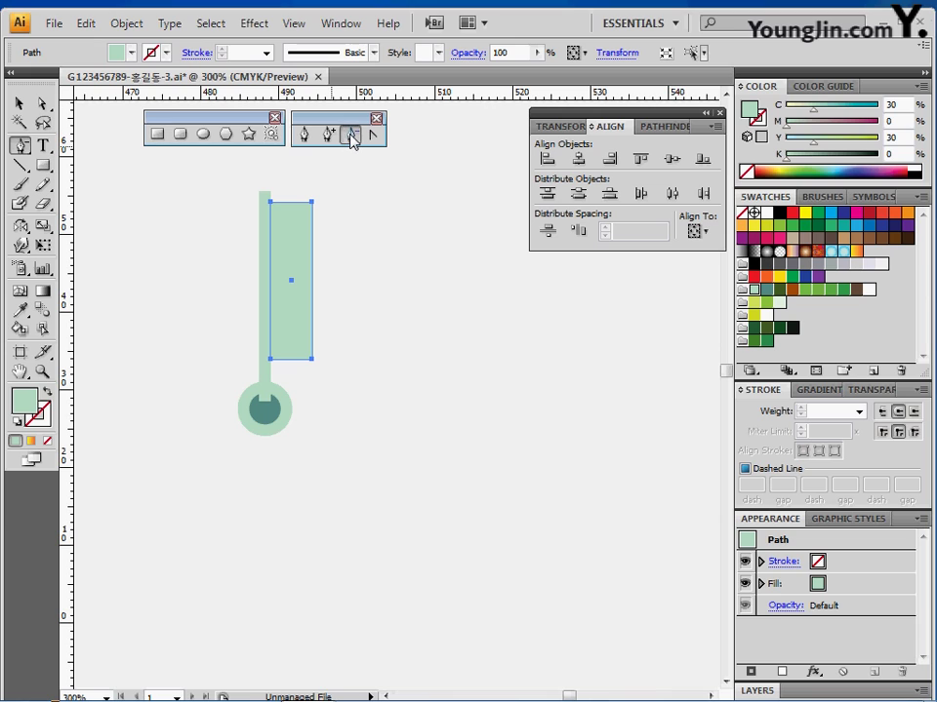
click(312, 203)
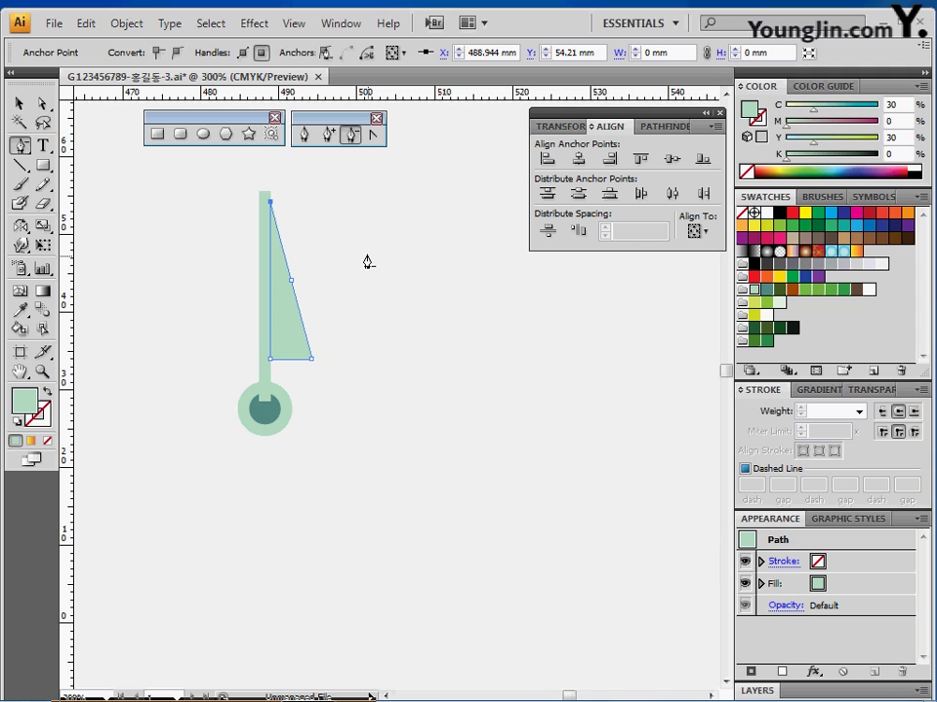
- Unite the triangle with the narrow bar into a single blade shape using Pathfinder
key(ctrl)
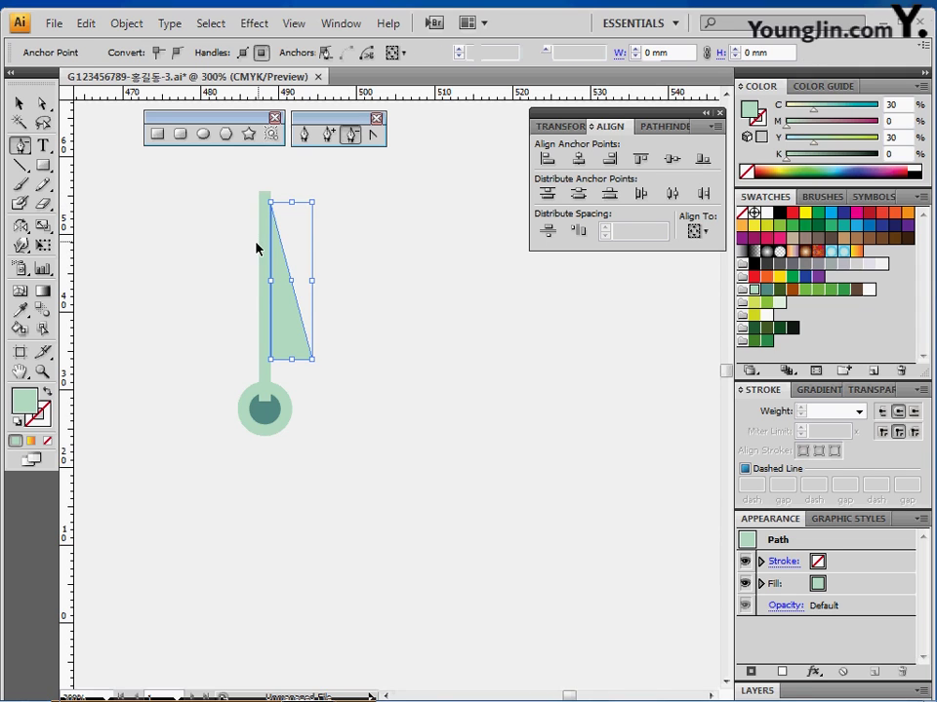
ctrl+shift+click(260, 247)
click(661, 126)
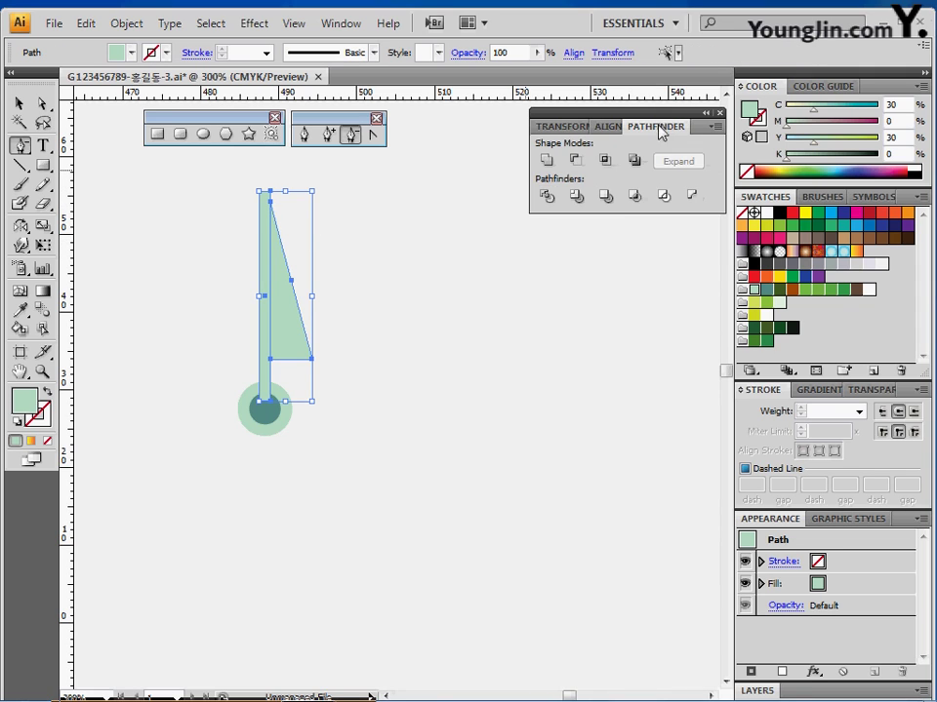
click(546, 161)
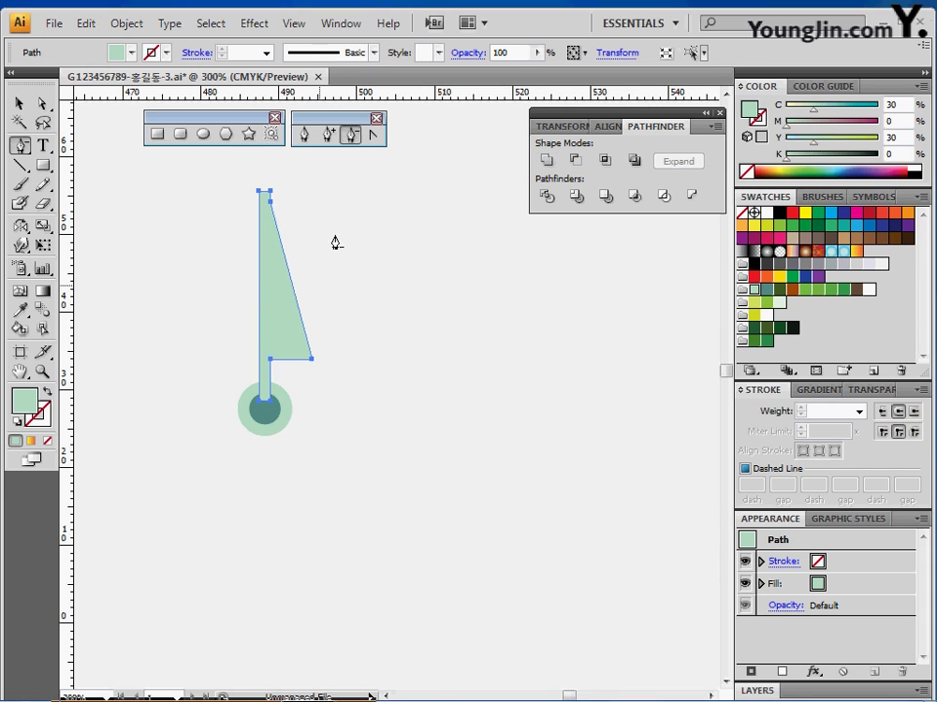
- Round the blade's corners with a 0.7 mm radius and expand its appearance into real paths
click(252, 23)
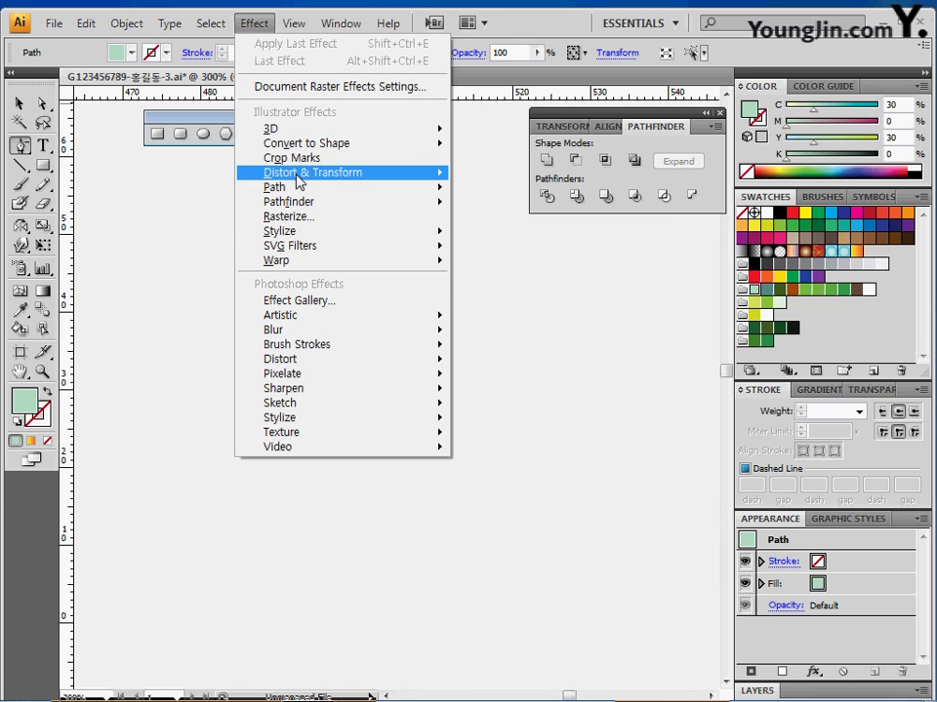
mouse_move(320, 234)
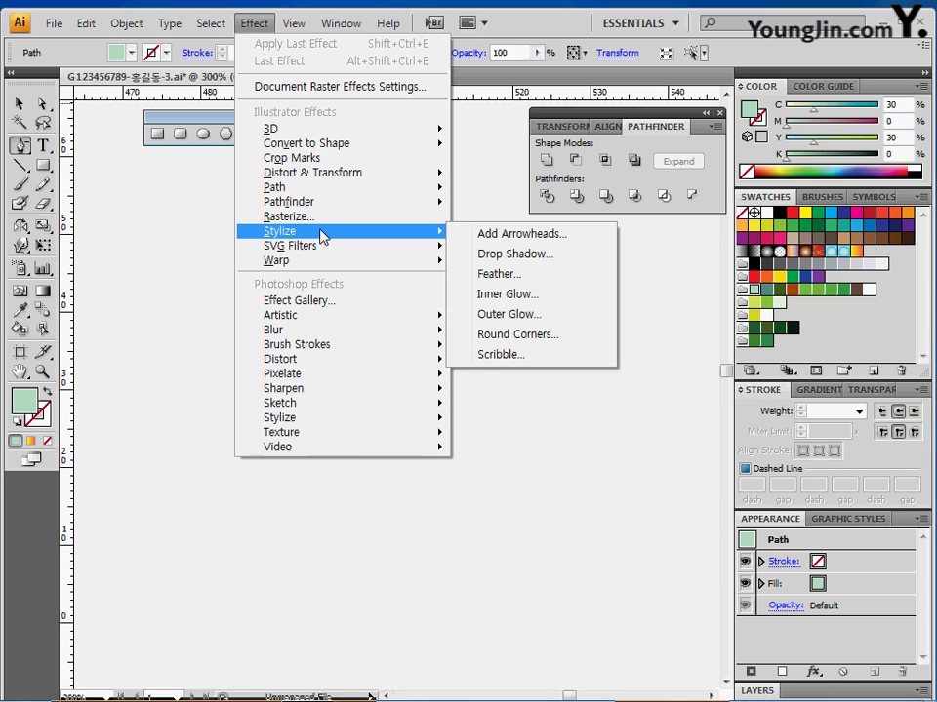
click(537, 339)
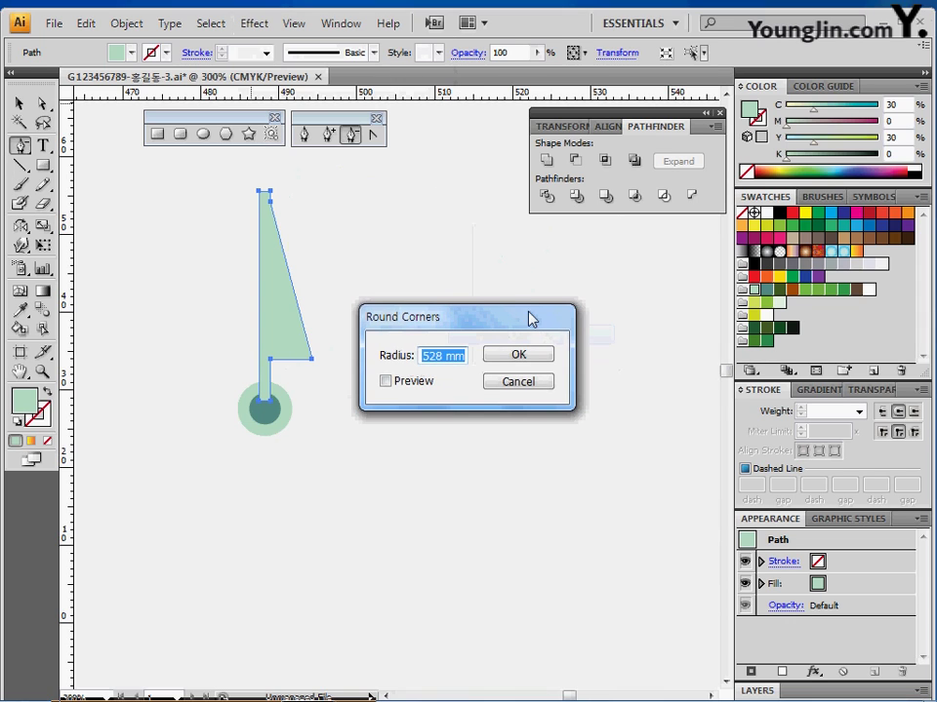
click(395, 382)
text(0.7)
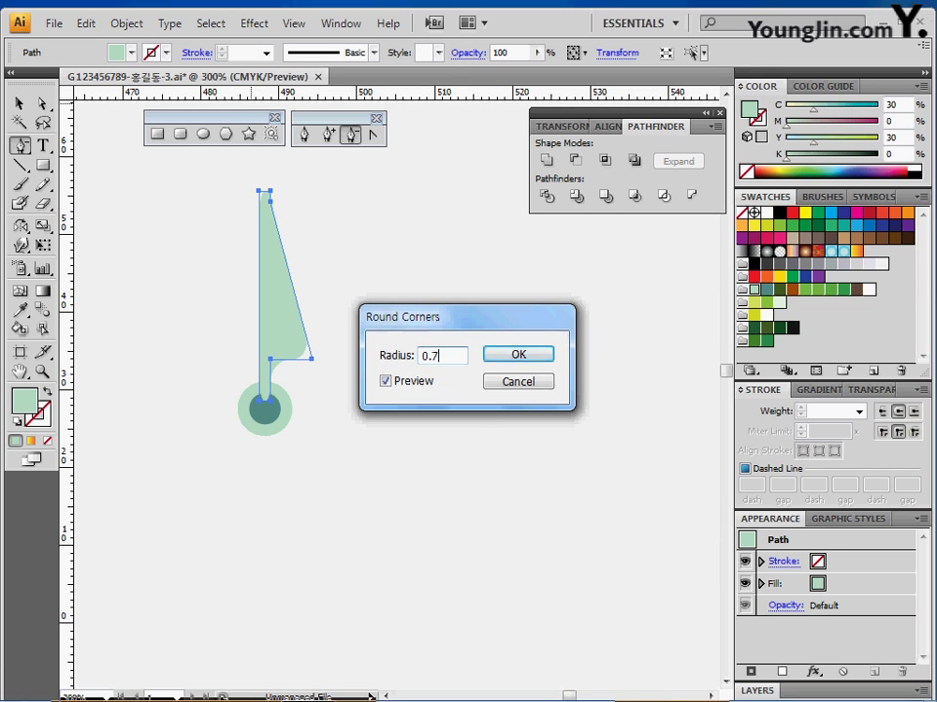
key(Return)
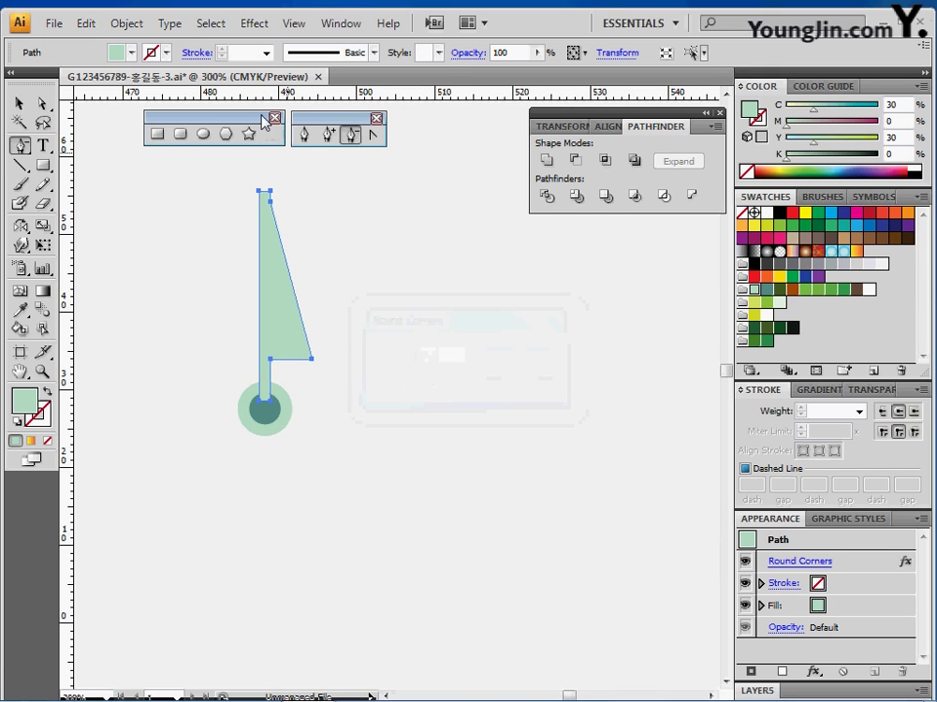
click(127, 24)
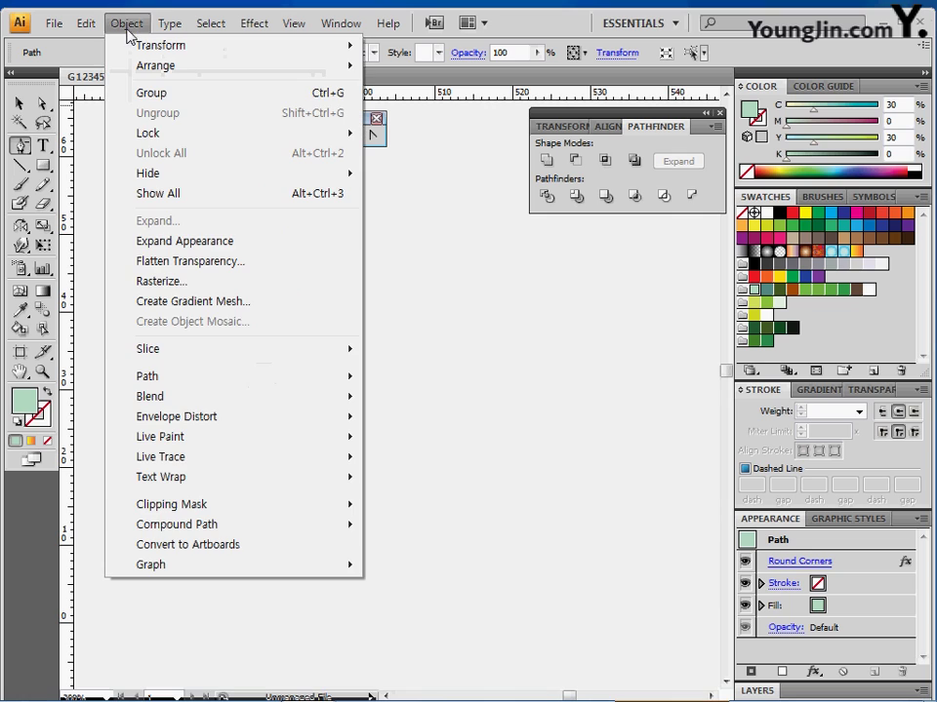
click(168, 244)
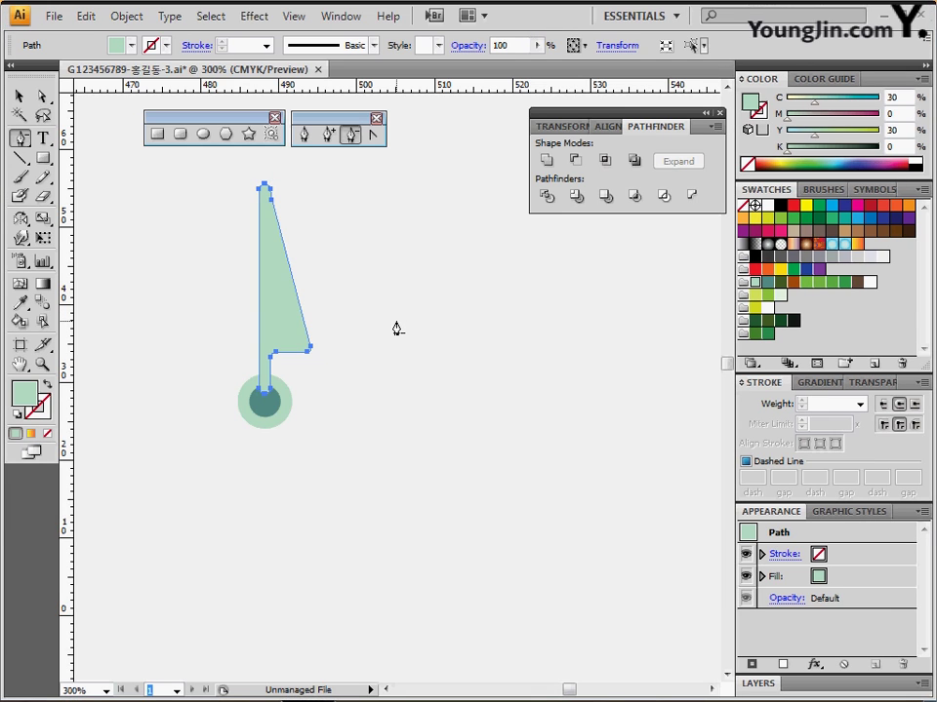
- Rotate a copy of the blade by 120° around the hub's centre and repeat it to get three blades
drag(355, 383, 357, 360)
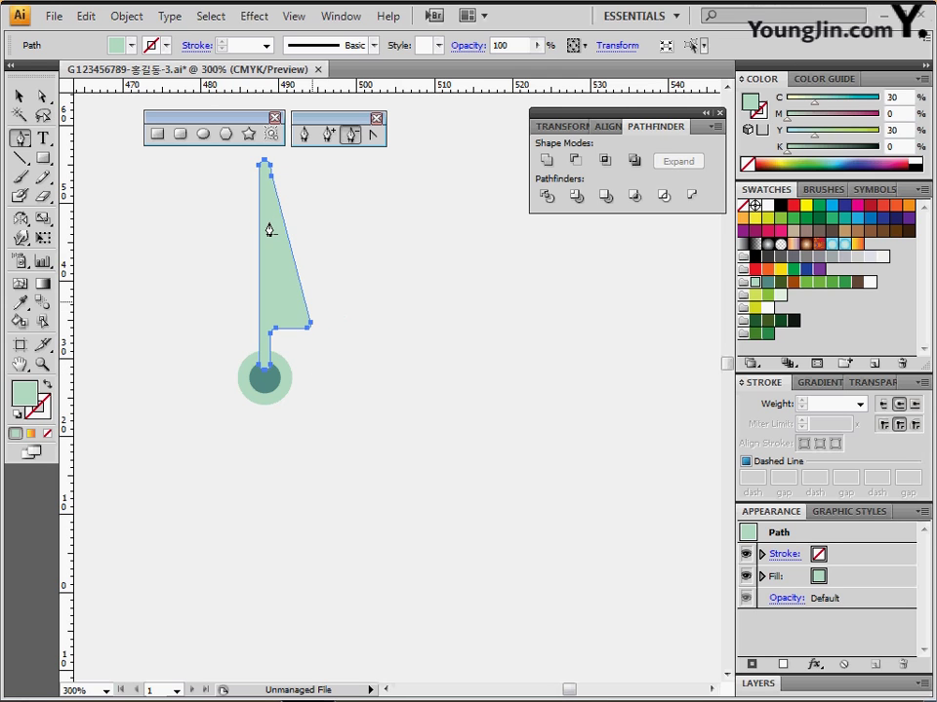
drag(20, 220, 23, 218)
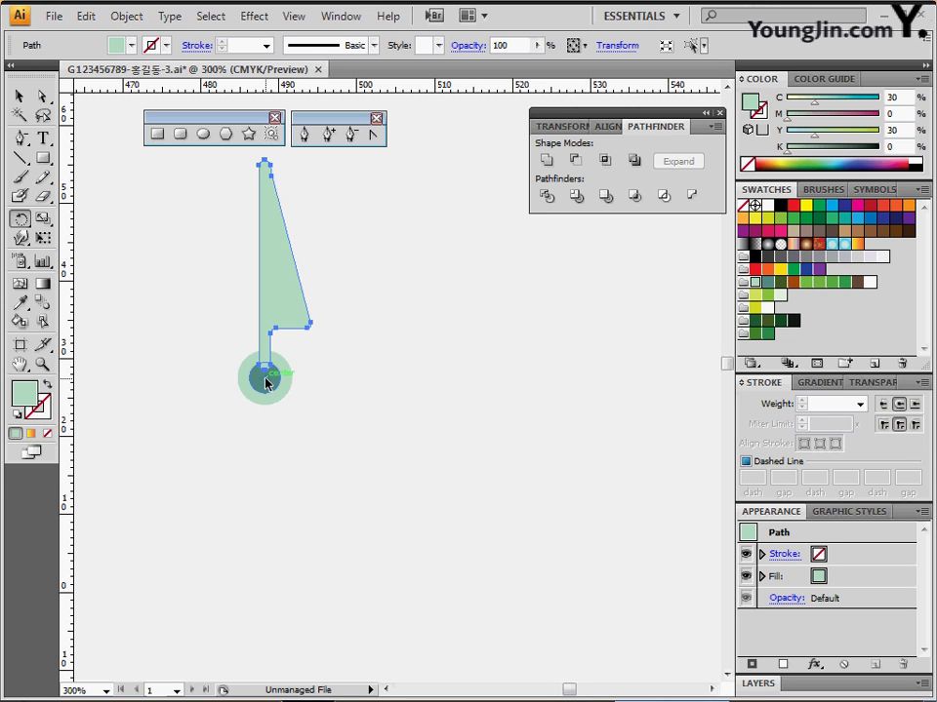
alt+click(267, 377)
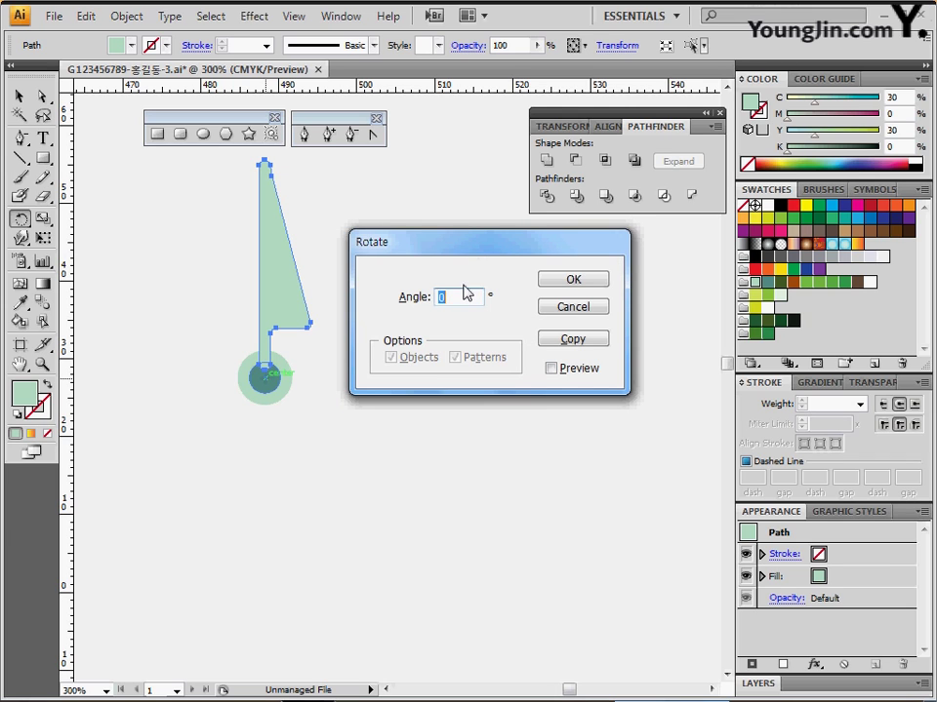
text(120)
click(576, 339)
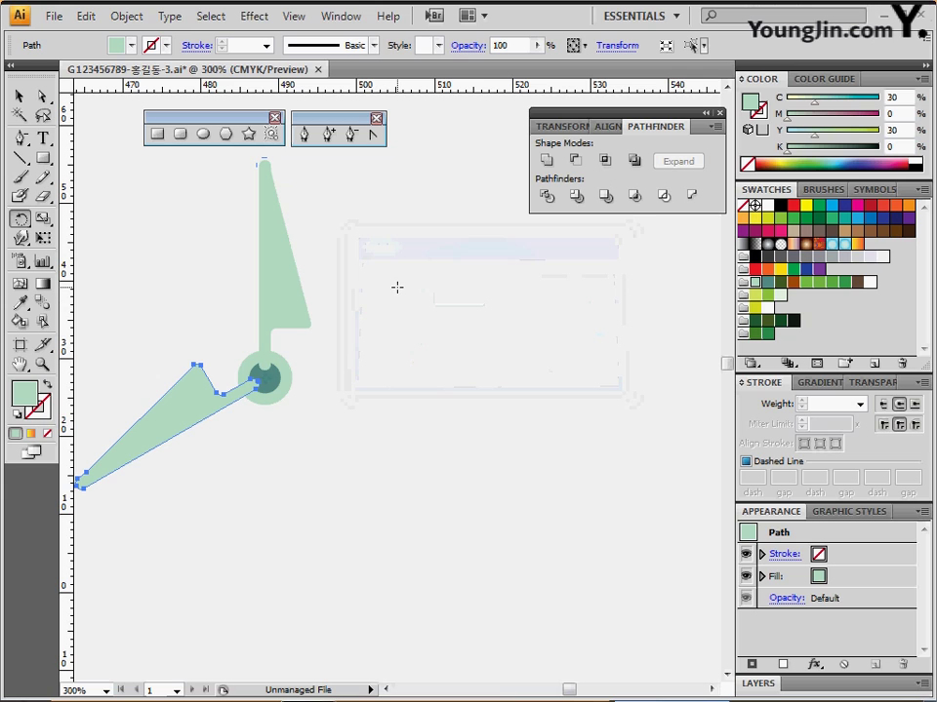
key(ctrl+d)
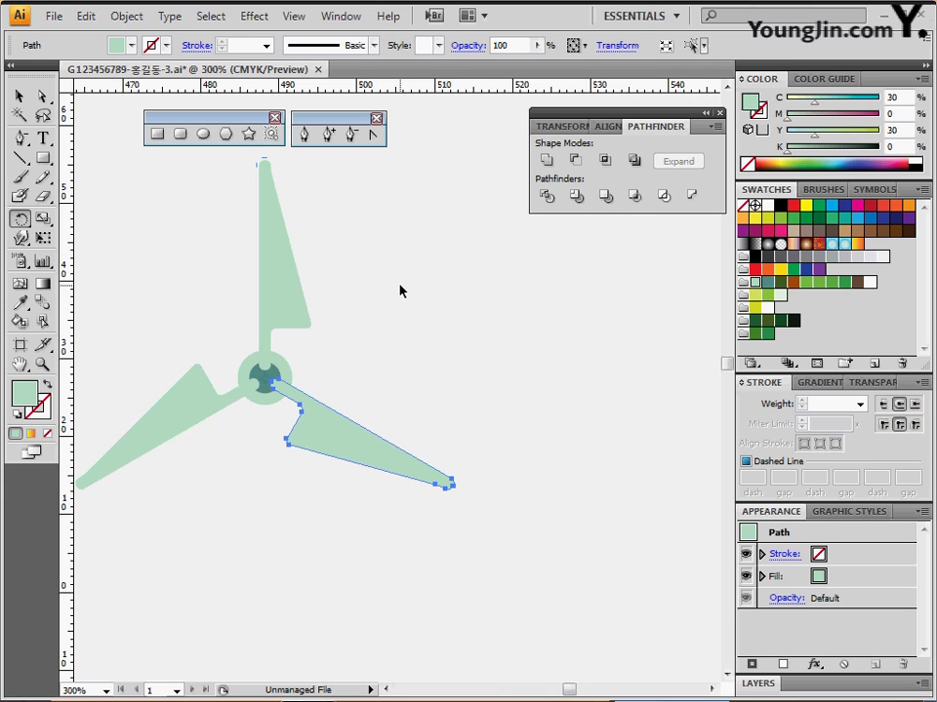
- Send all three blades to the back behind the hub circles and deselect them
shift+click(194, 408)
shift+click(277, 281)
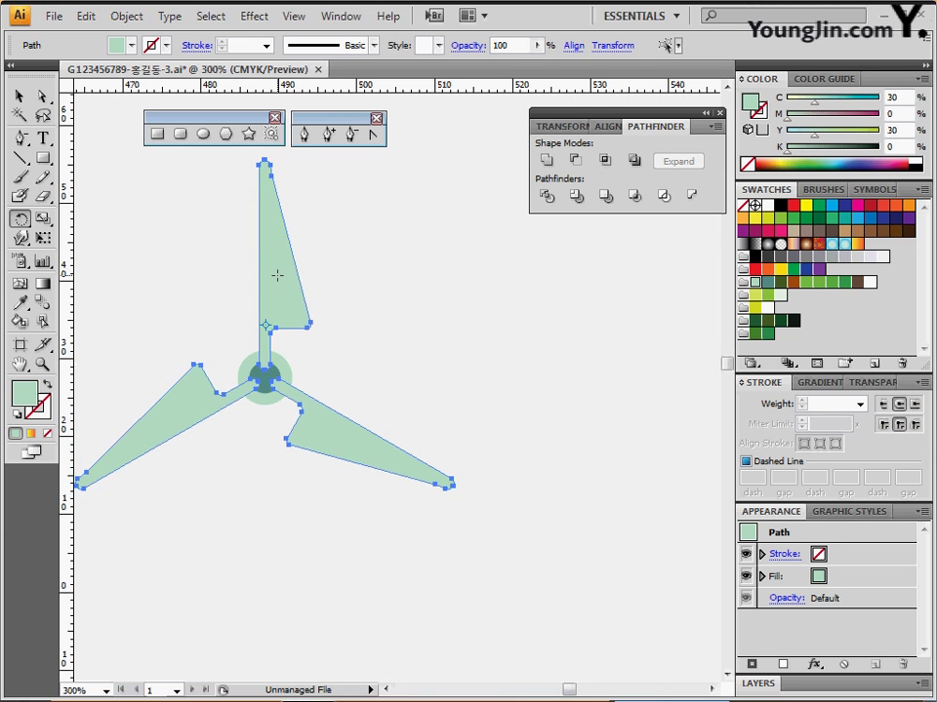
drag(277, 276, 318, 267)
right_click(319, 270)
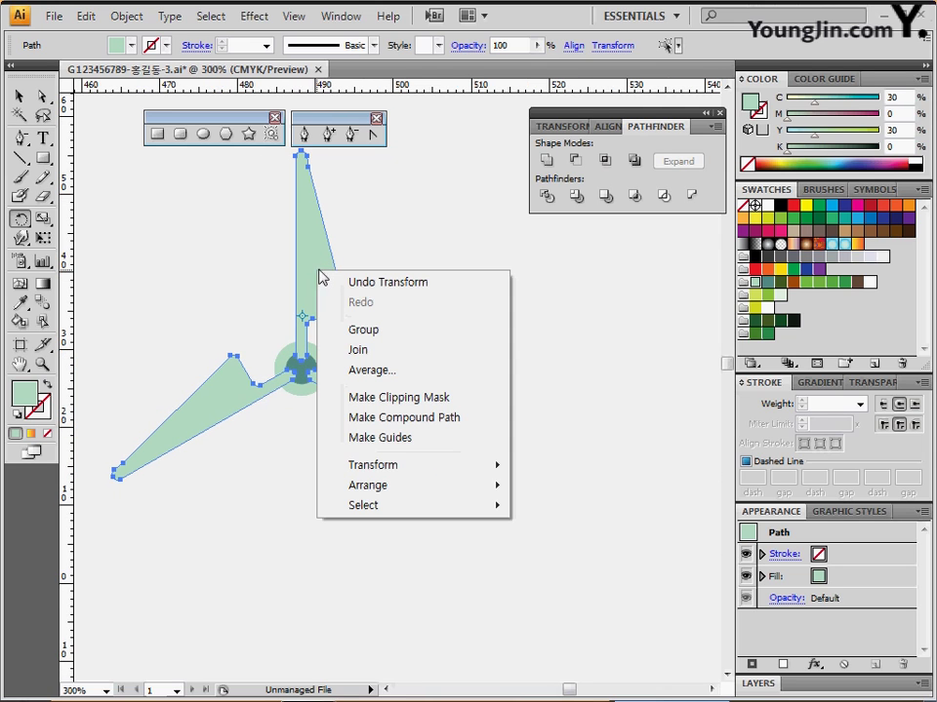
mouse_move(439, 488)
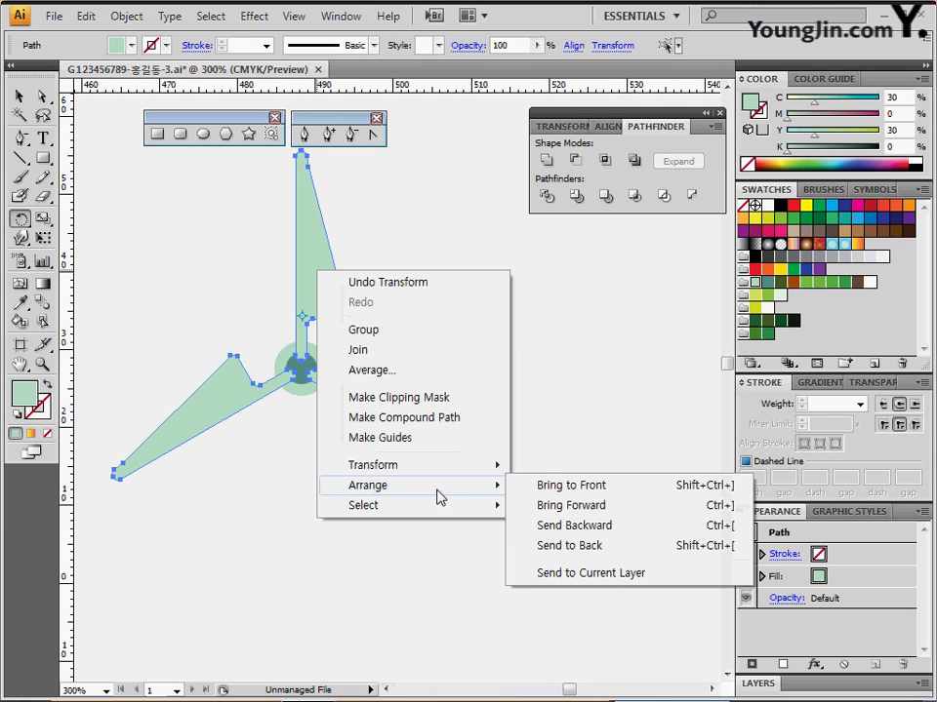
click(556, 546)
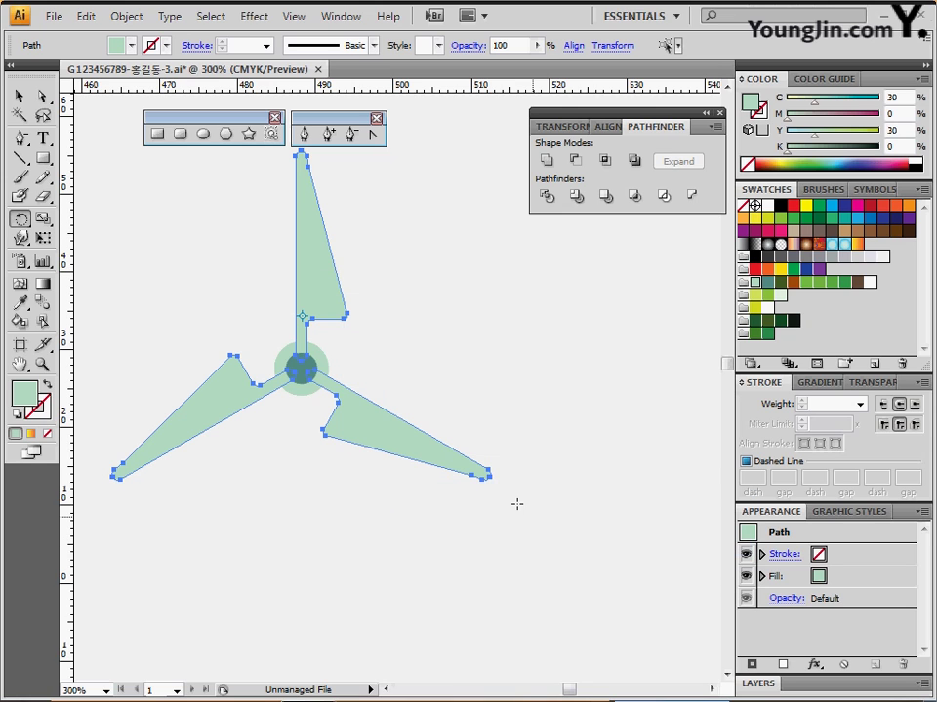
key(ctrl)
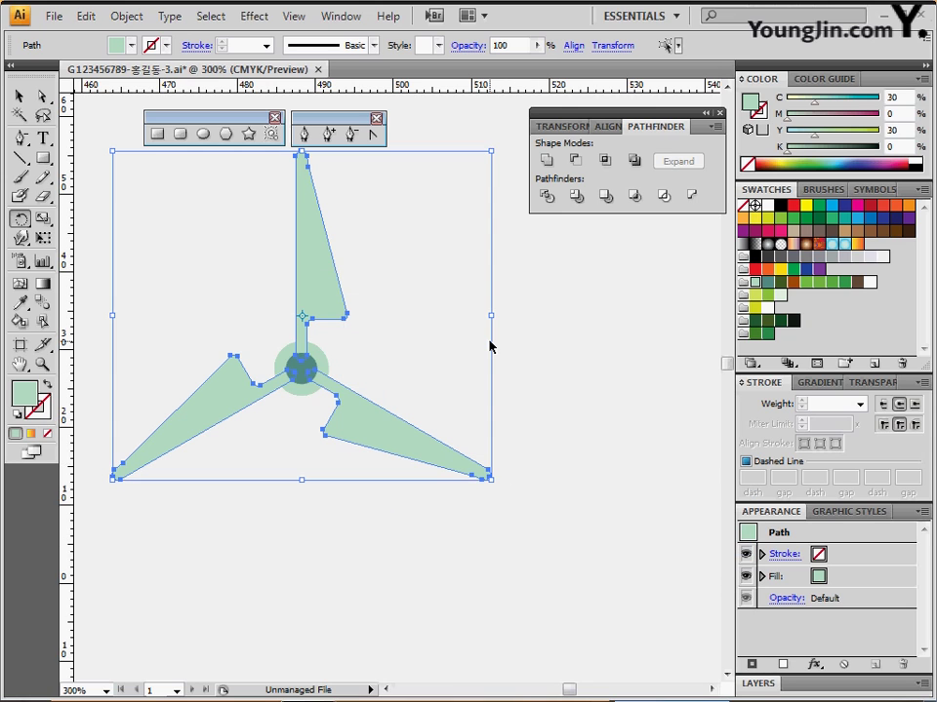
click(489, 346)
drag(490, 347, 466, 289)
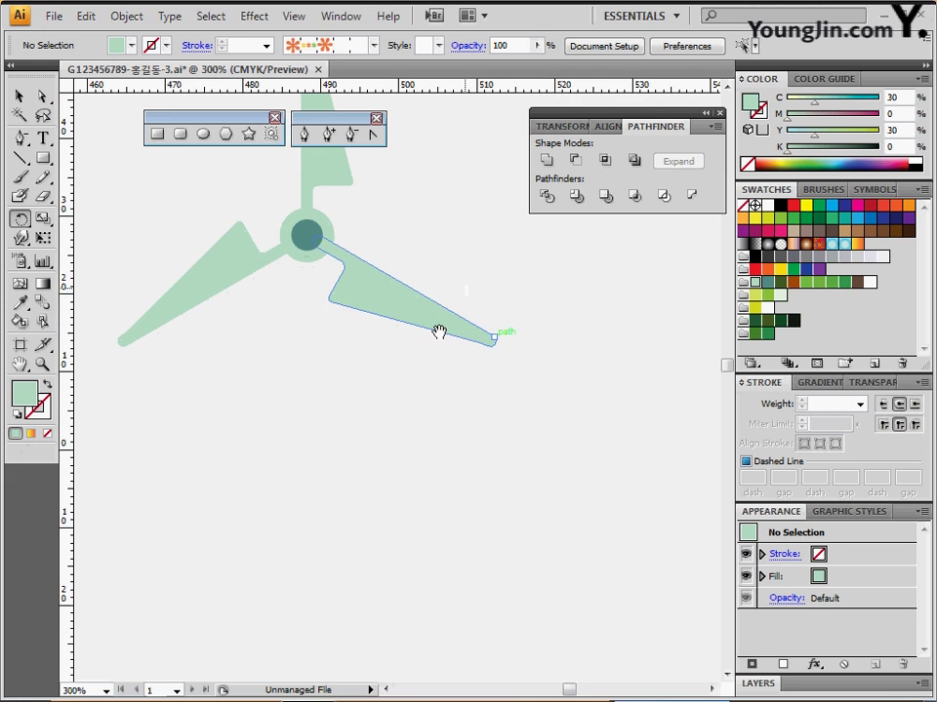
- Move the whole rotor, hub and blades together, onto the rotor of the wind turbine guide outline and deselect it
click(181, 135)
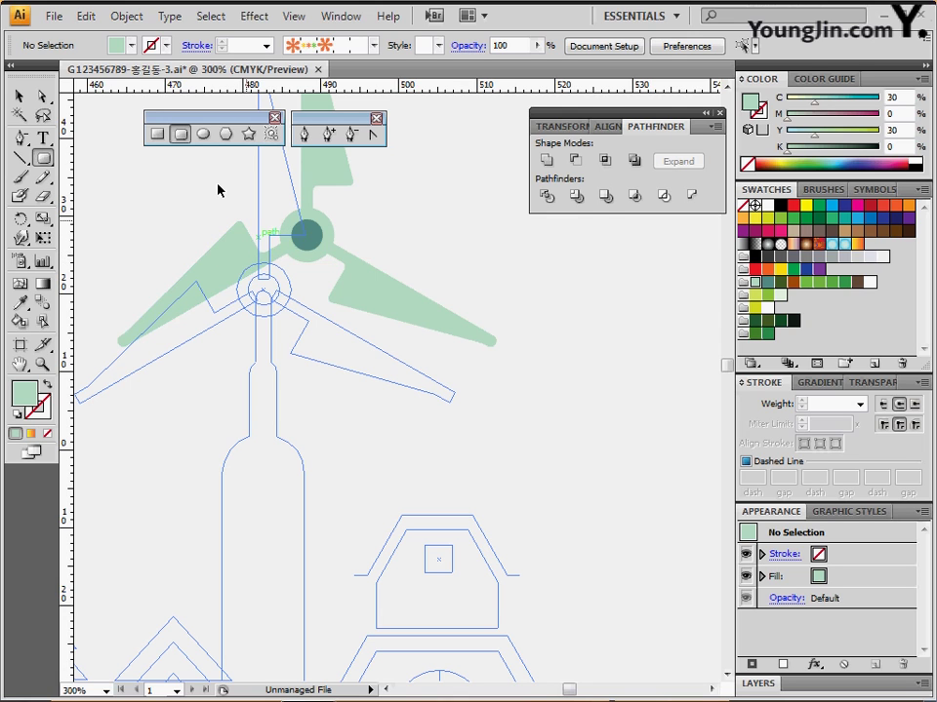
drag(223, 172, 343, 315)
drag(313, 247, 275, 299)
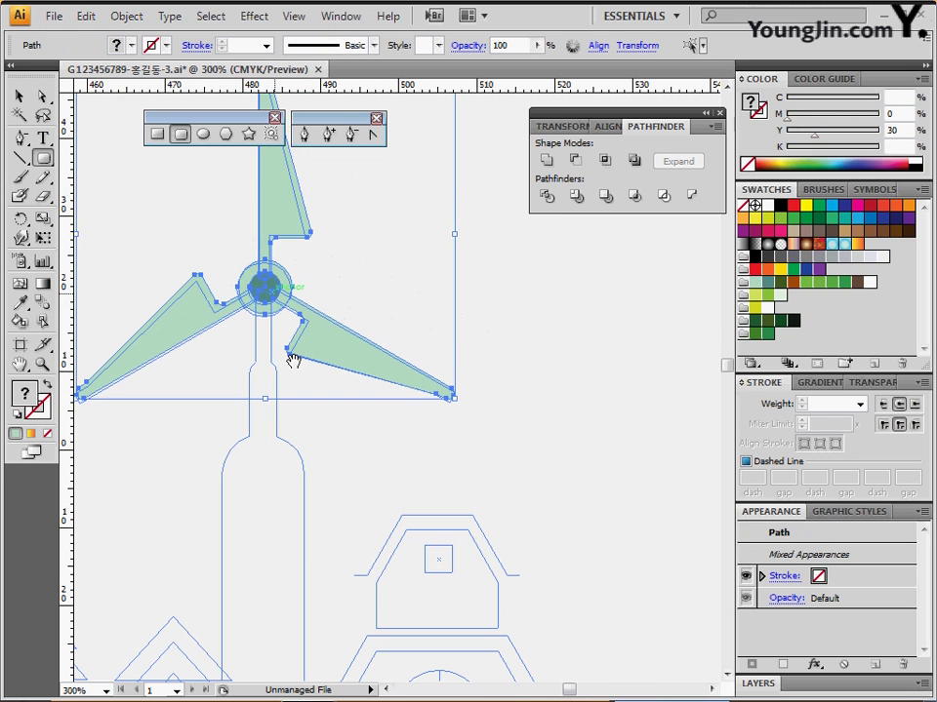
drag(303, 378, 322, 333)
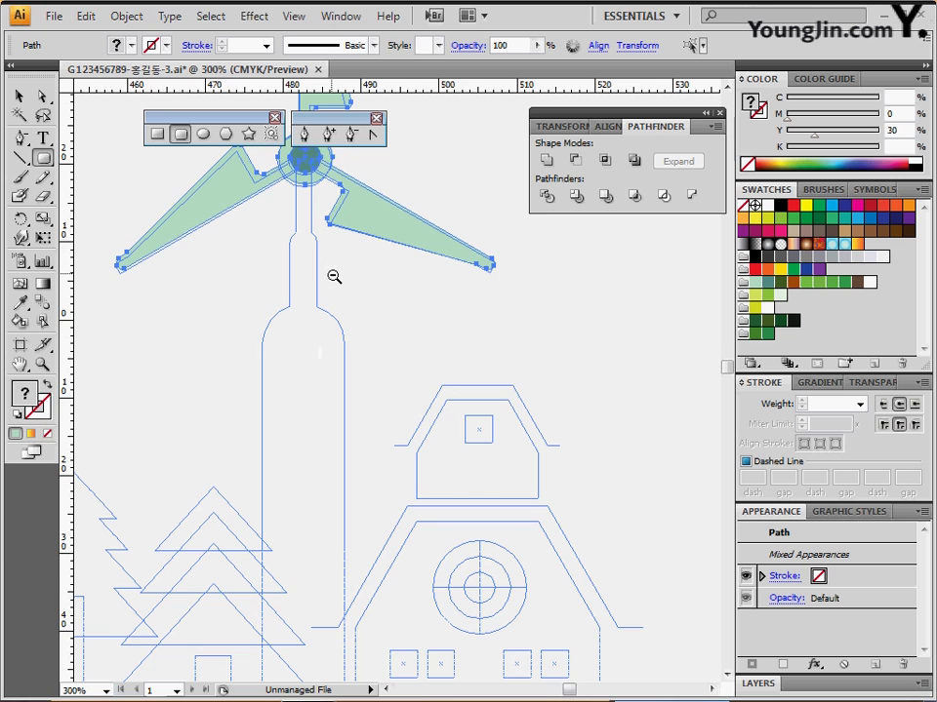
key(ctrl+minus)
drag(350, 370, 287, 298)
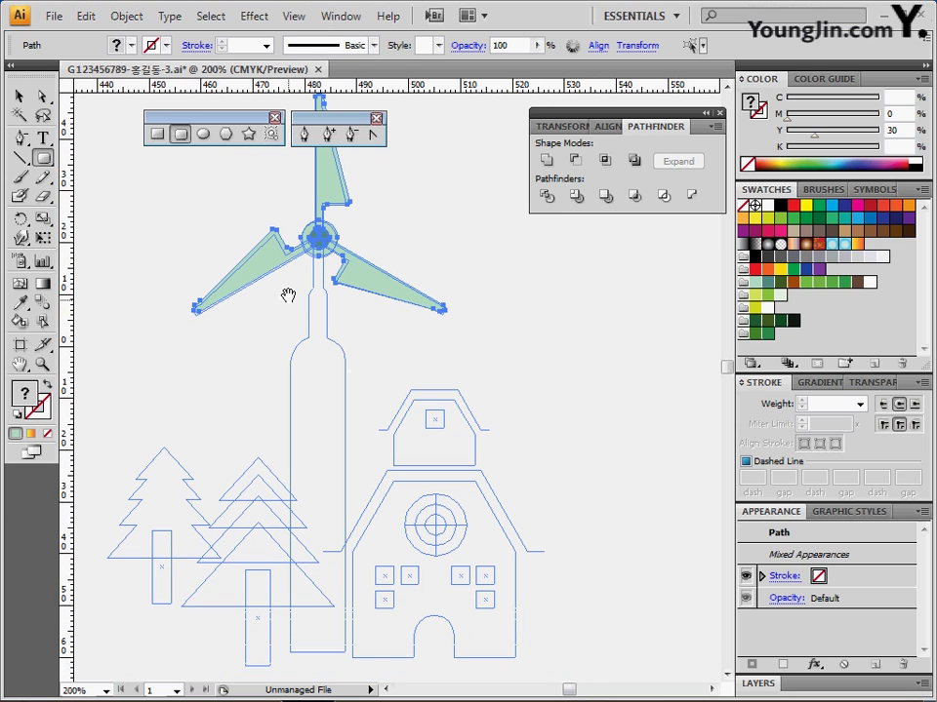
ctrl+click(201, 204)
- Draw light green rounded rectangles over the narrow upper sections of the tower outline, below the hub
click(172, 136)
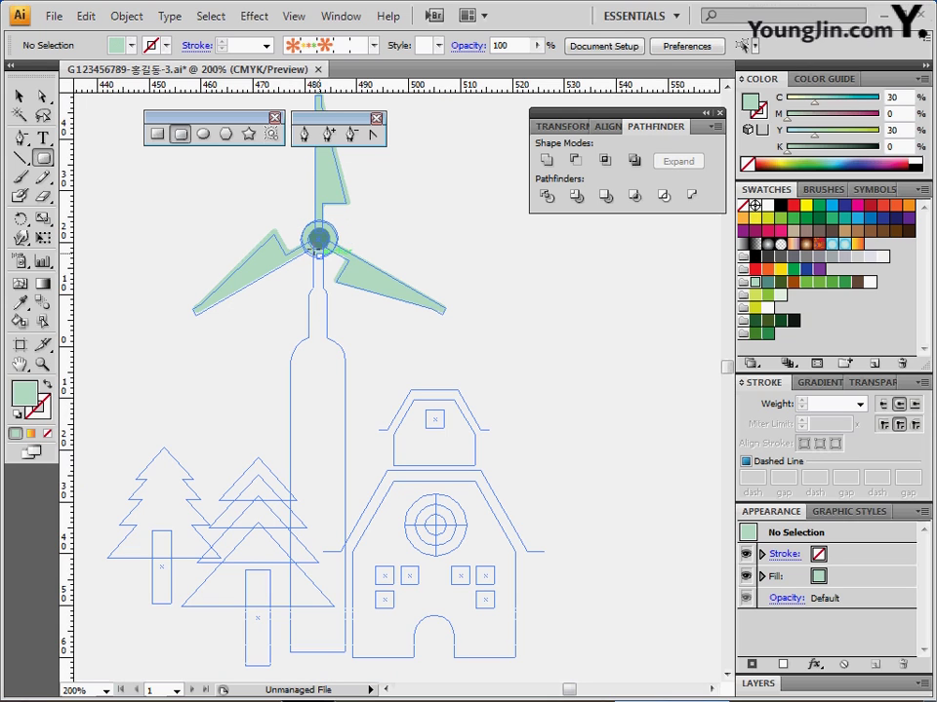
drag(312, 246, 328, 392)
scroll(298, 381, down, 3)
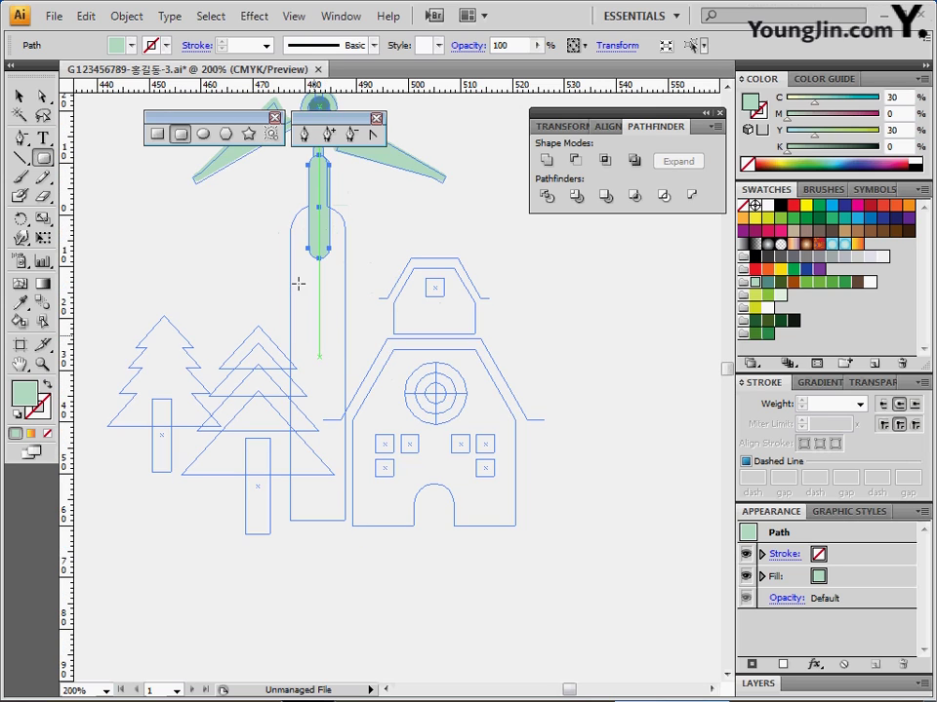
- Draw a rounded rectangle about 10.6 mm by 66.6 mm over the wide tower body and nudge it slightly up
drag(291, 207, 346, 547)
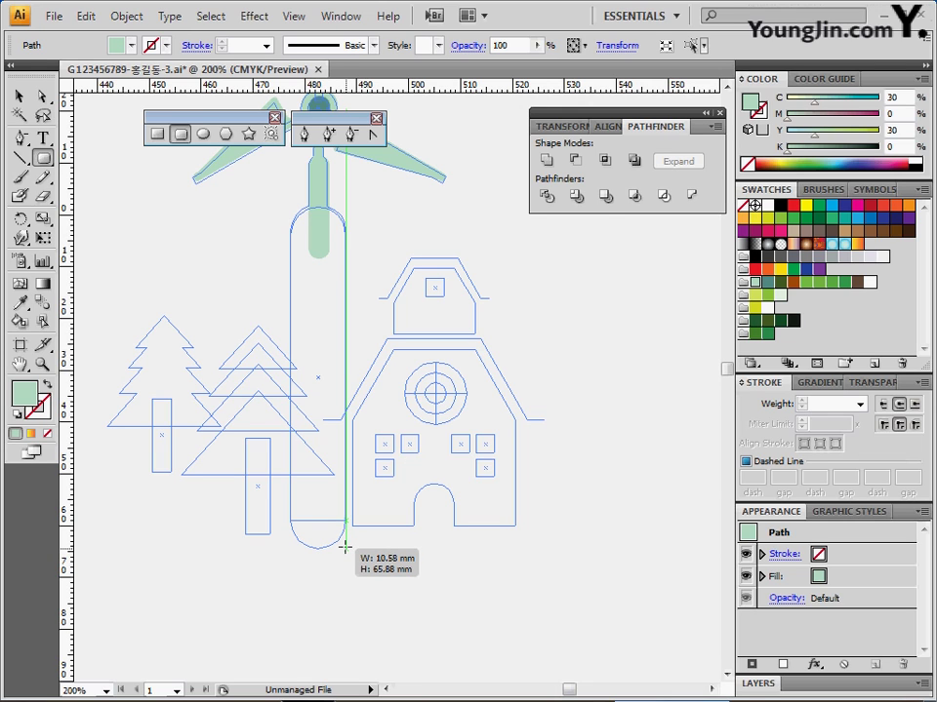
drag(346, 547, 345, 552)
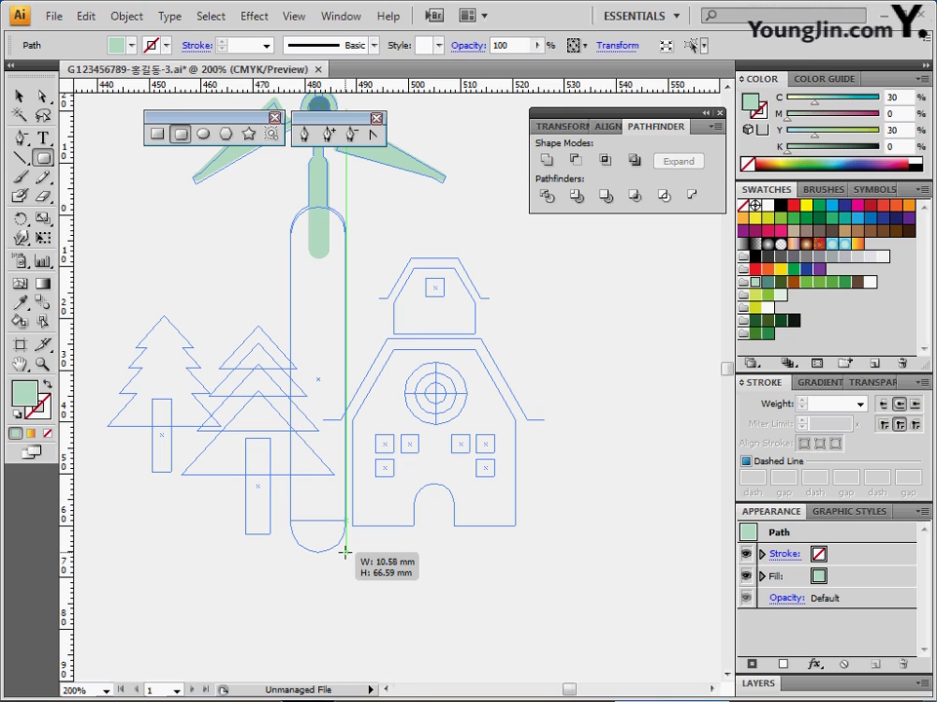
drag(345, 552, 344, 552)
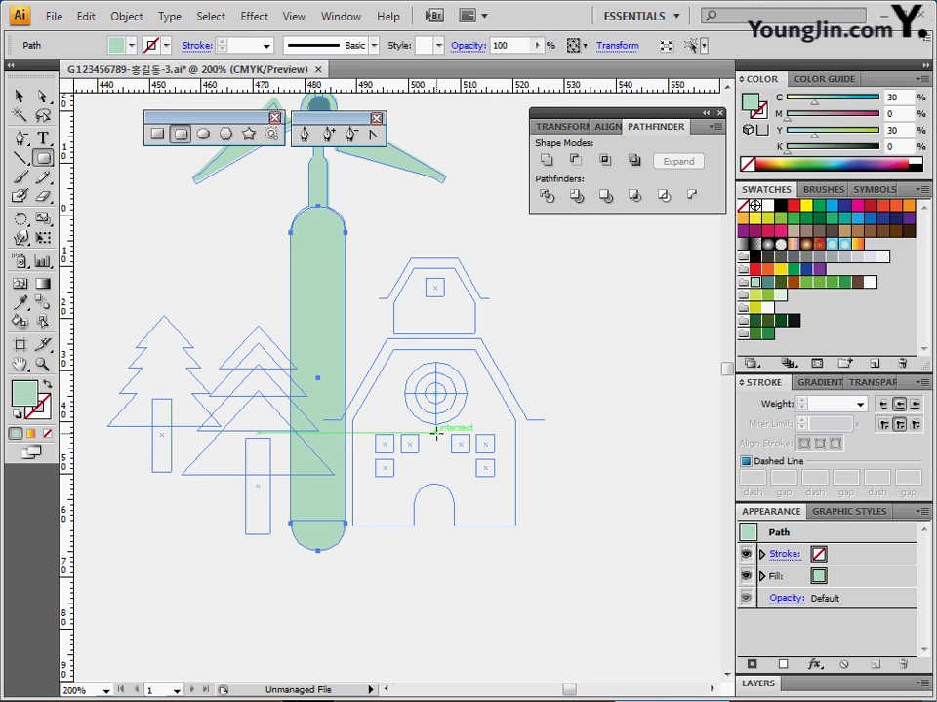
key(Up)
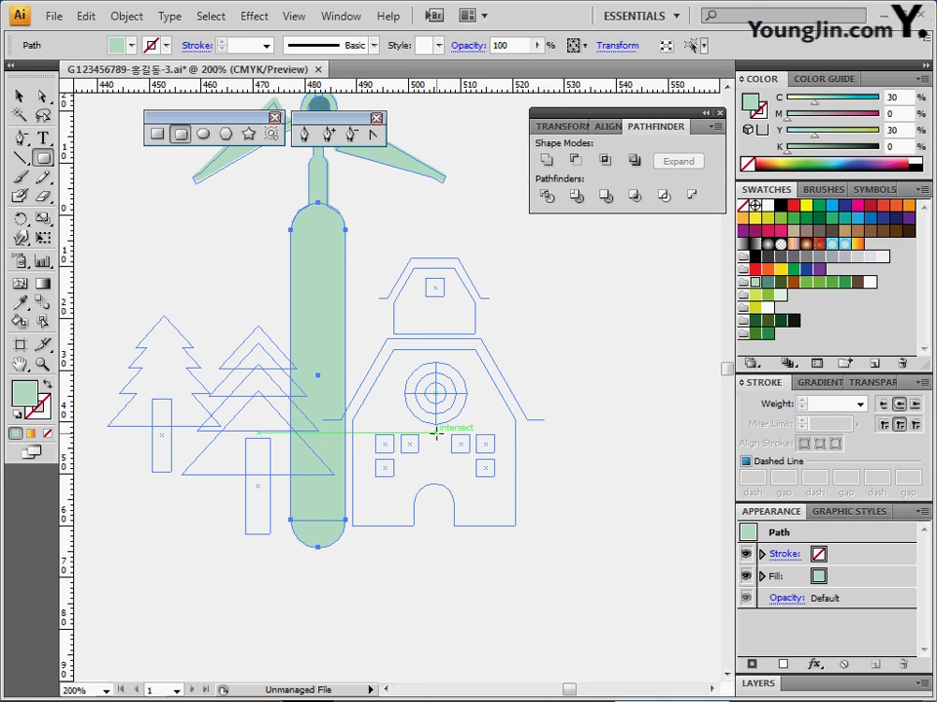
- Delete the bottom anchor point of the wide tower shape to give it a flat base
key(ctrl)
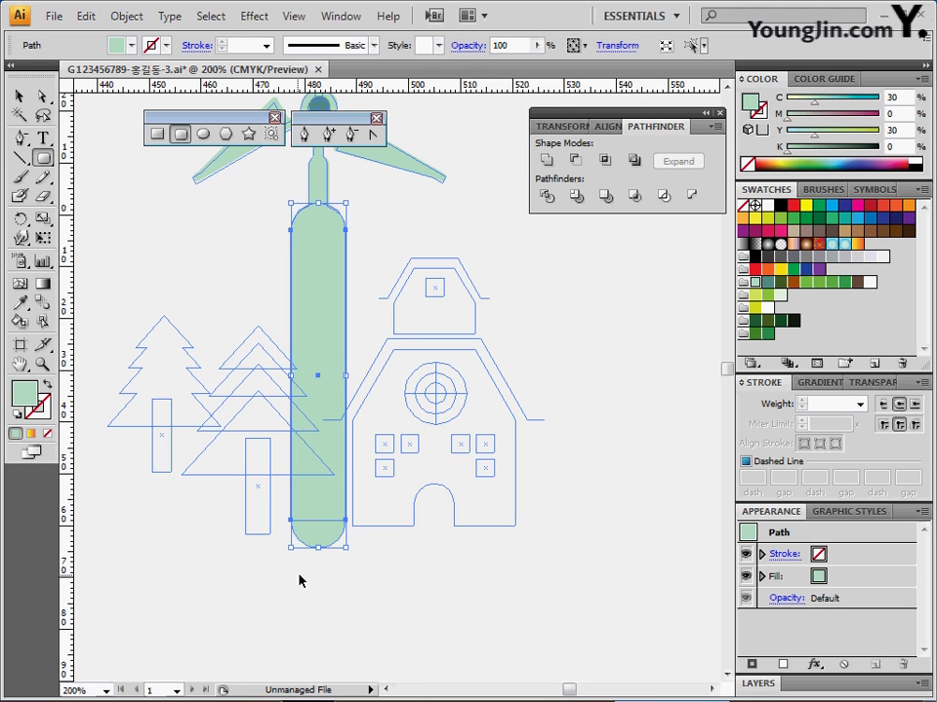
click(43, 96)
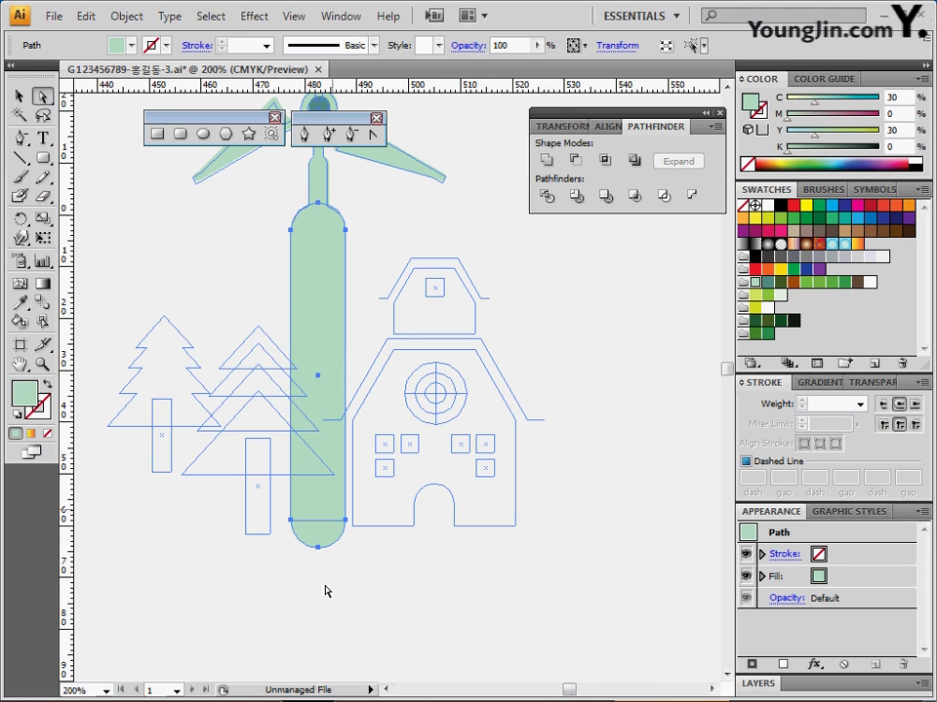
drag(301, 572, 356, 538)
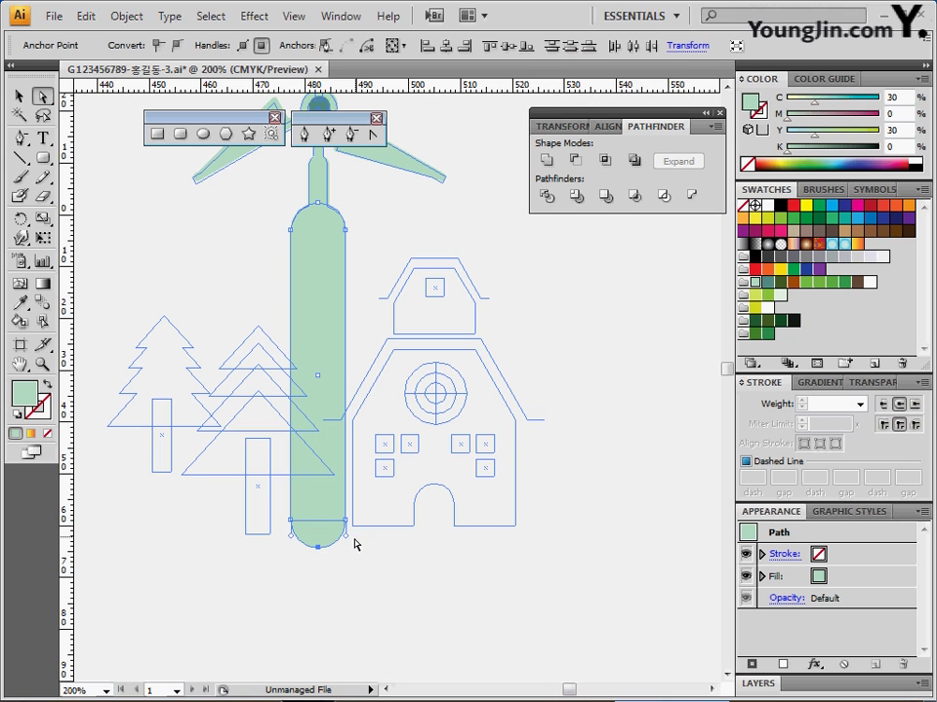
key(Delete)
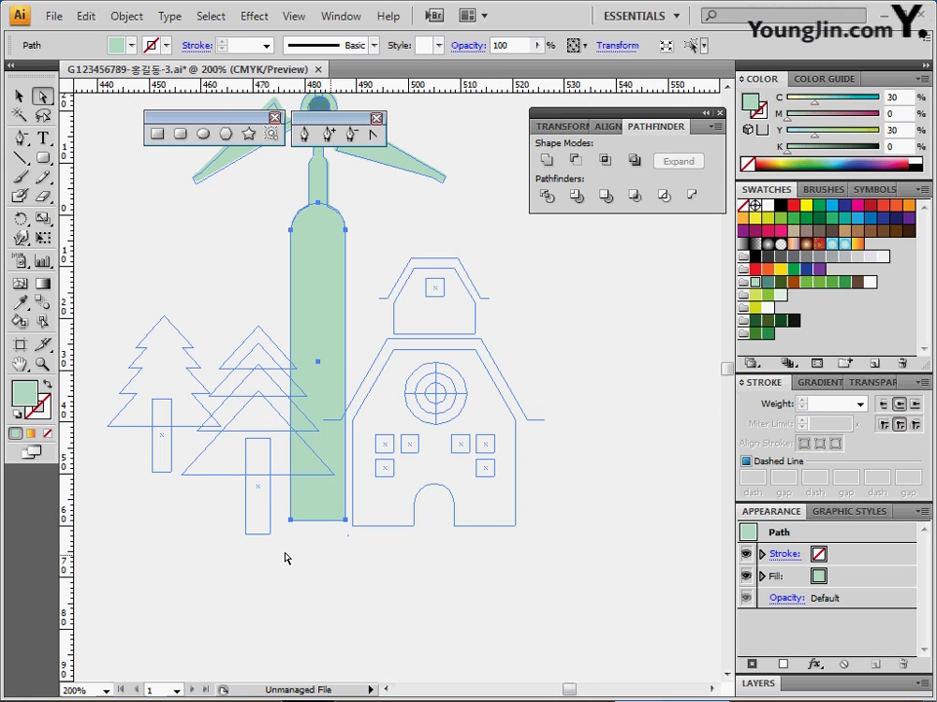
- Join the open base of the wide tower shape into a closed path and hide the guide outlines
drag(281, 544, 363, 503)
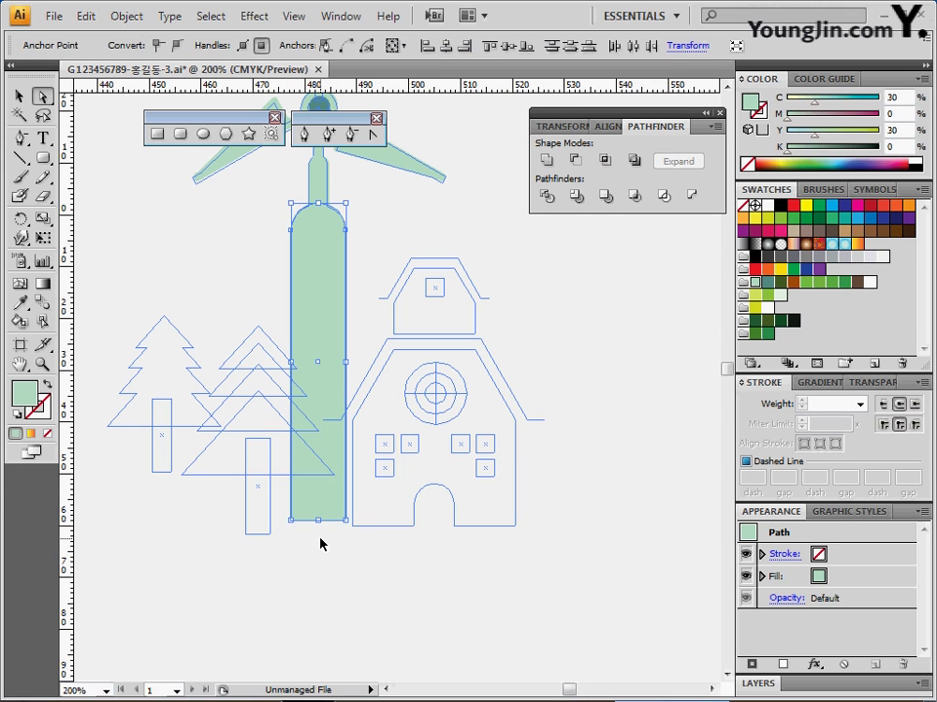
key(ctrl+j)
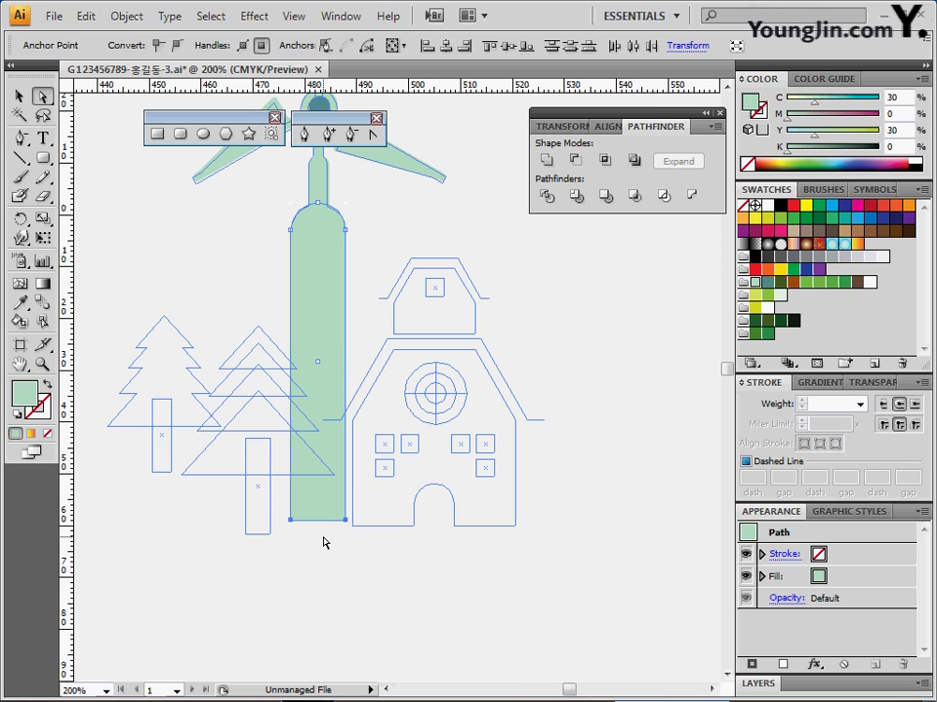
key(space)
drag(236, 384, 199, 501)
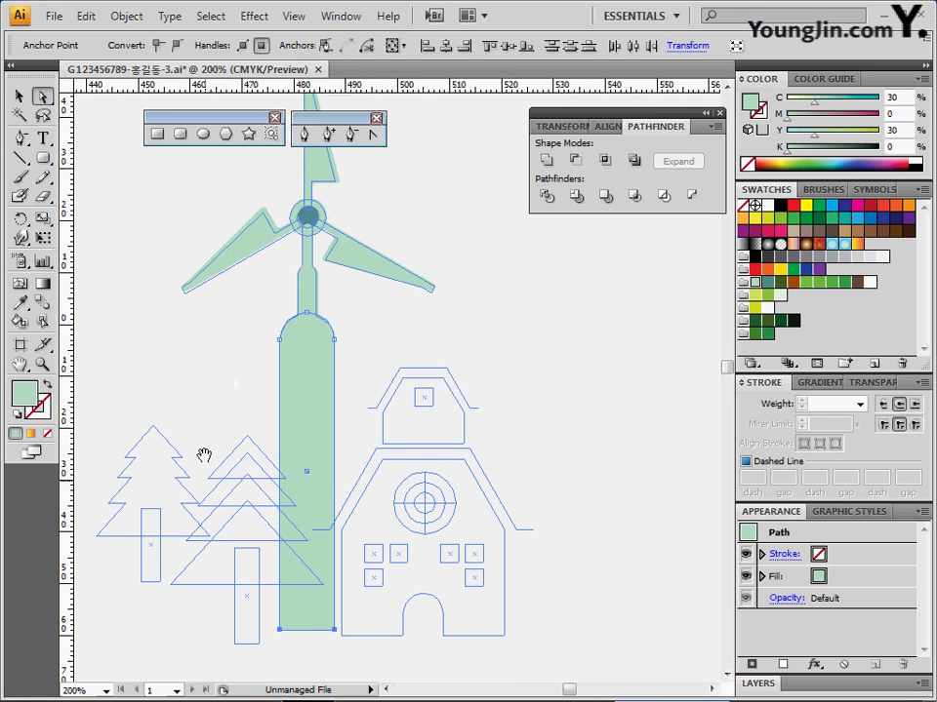
drag(204, 455, 180, 400)
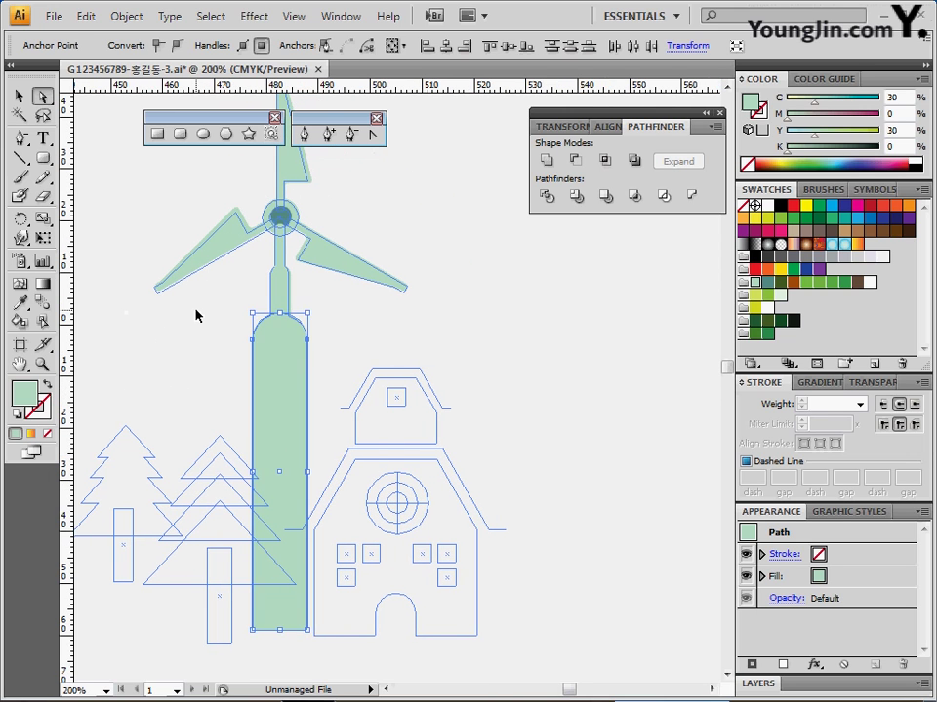
key(ctrl+;)
key(v)
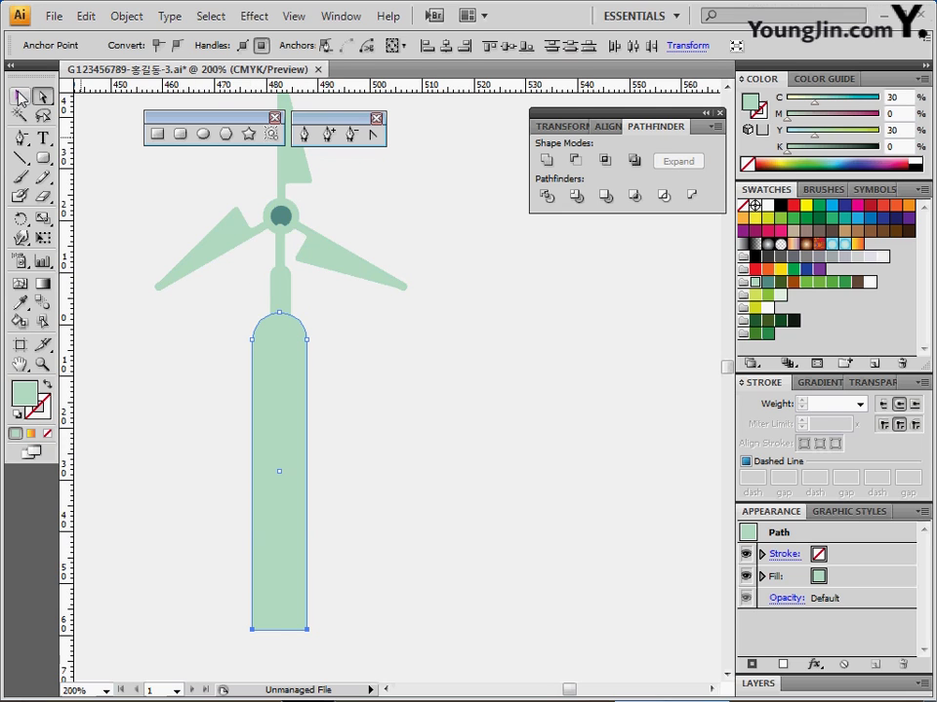
- Align the three tower sections below the hub on their horizontal centers and nudge them slightly down
drag(247, 262, 282, 390)
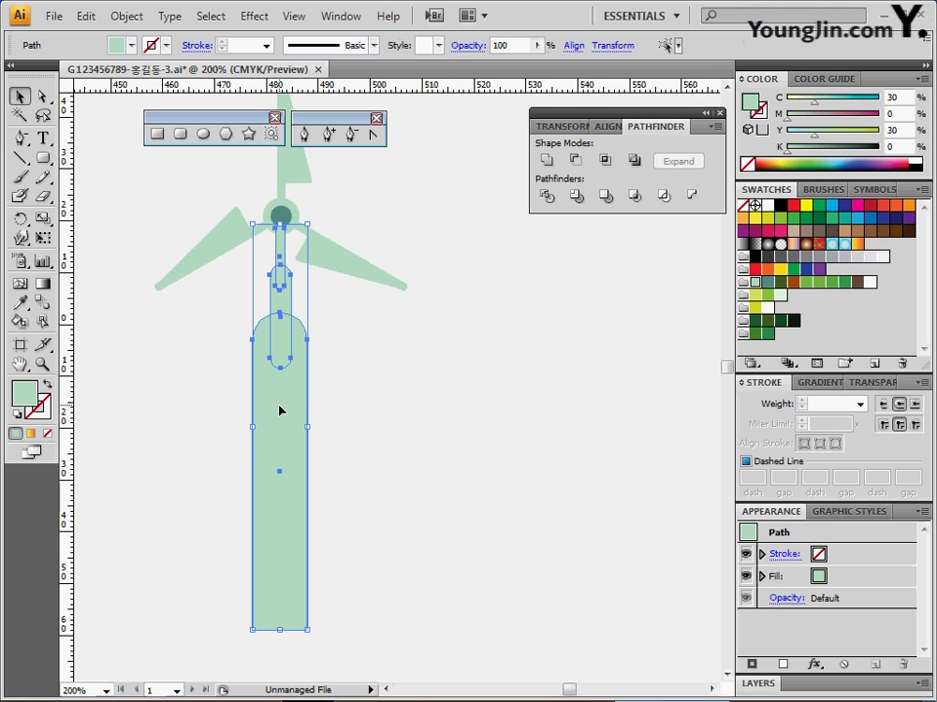
click(609, 127)
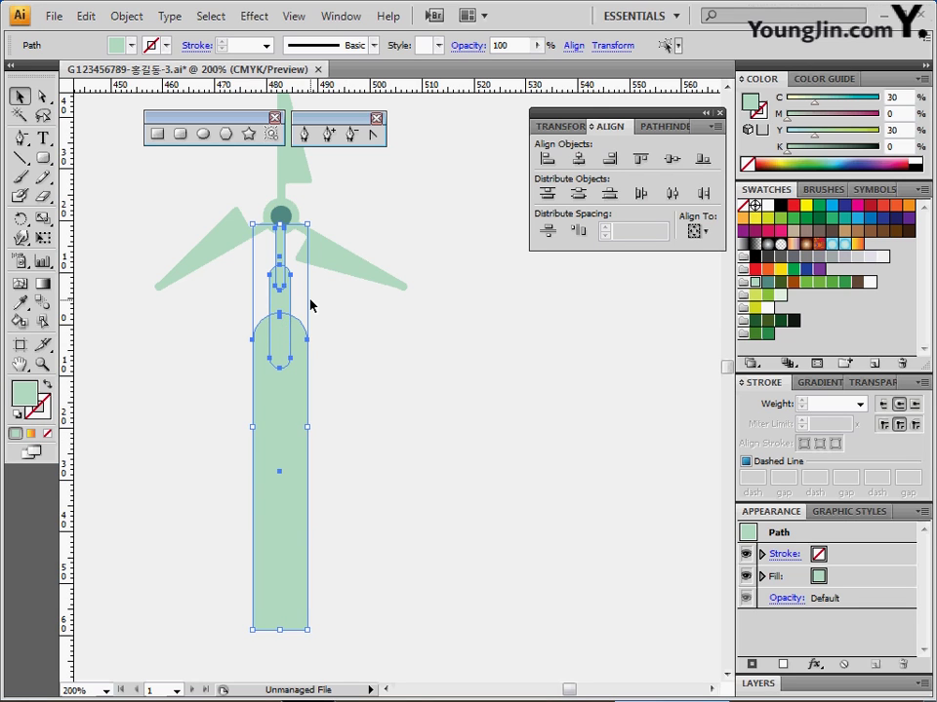
key(Down)
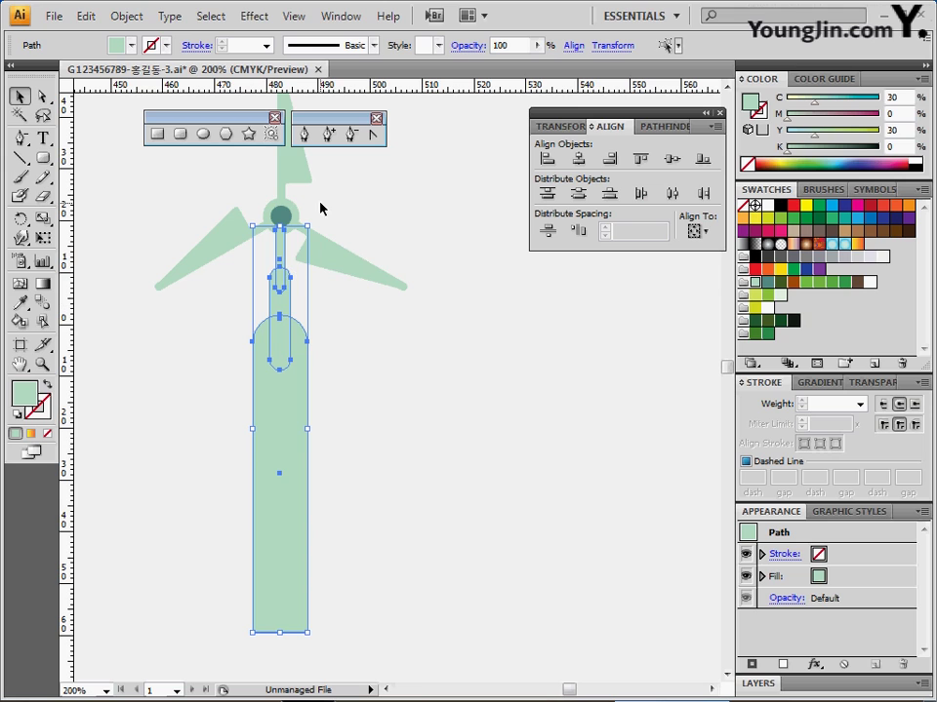
- Unite the three tower sections into a single shape, nudge it slightly down and deselect it
click(660, 127)
click(547, 161)
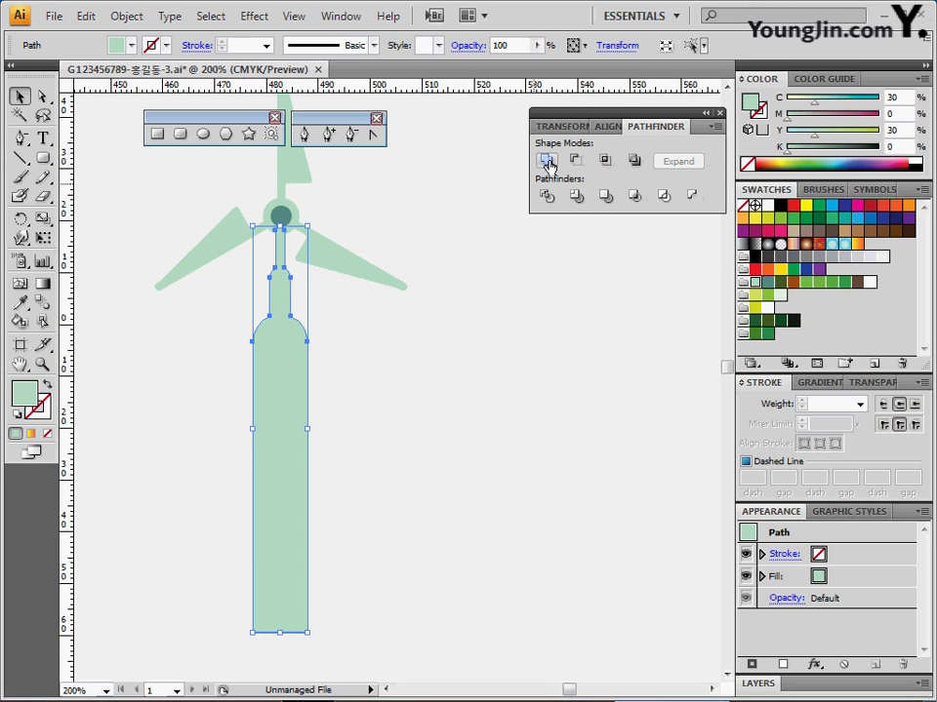
click(328, 408)
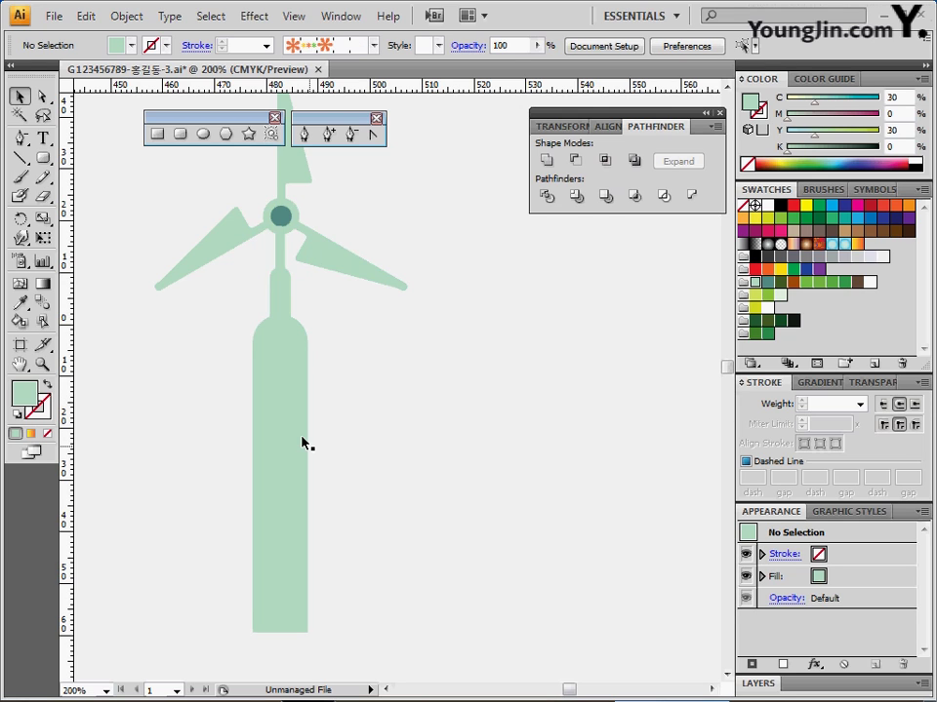
click(285, 368)
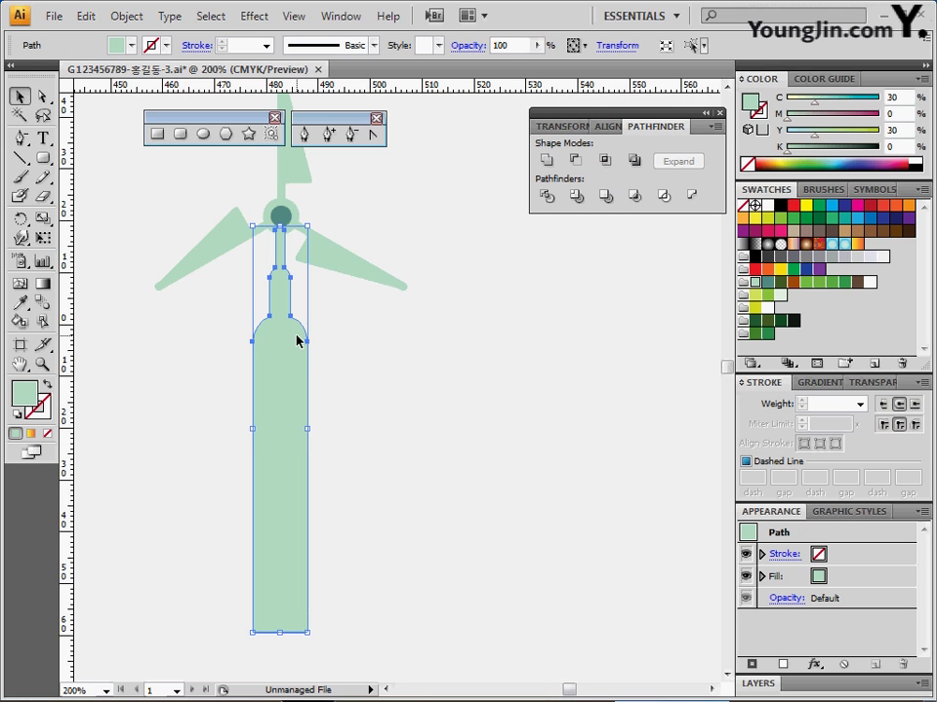
click(401, 419)
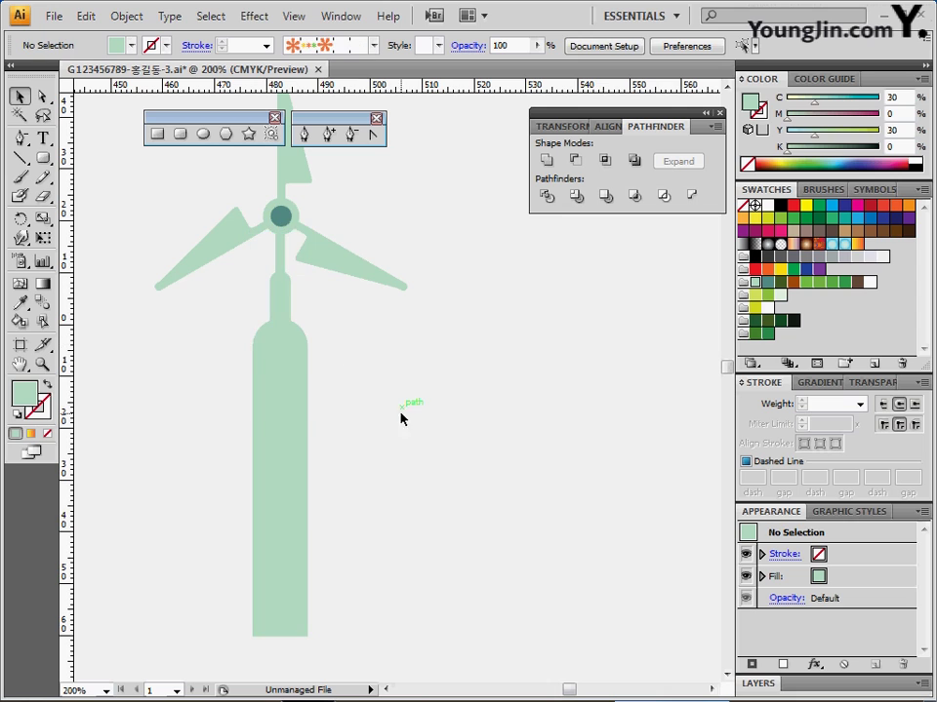
drag(289, 369, 198, 424)
ctrl+alt+click(303, 384)
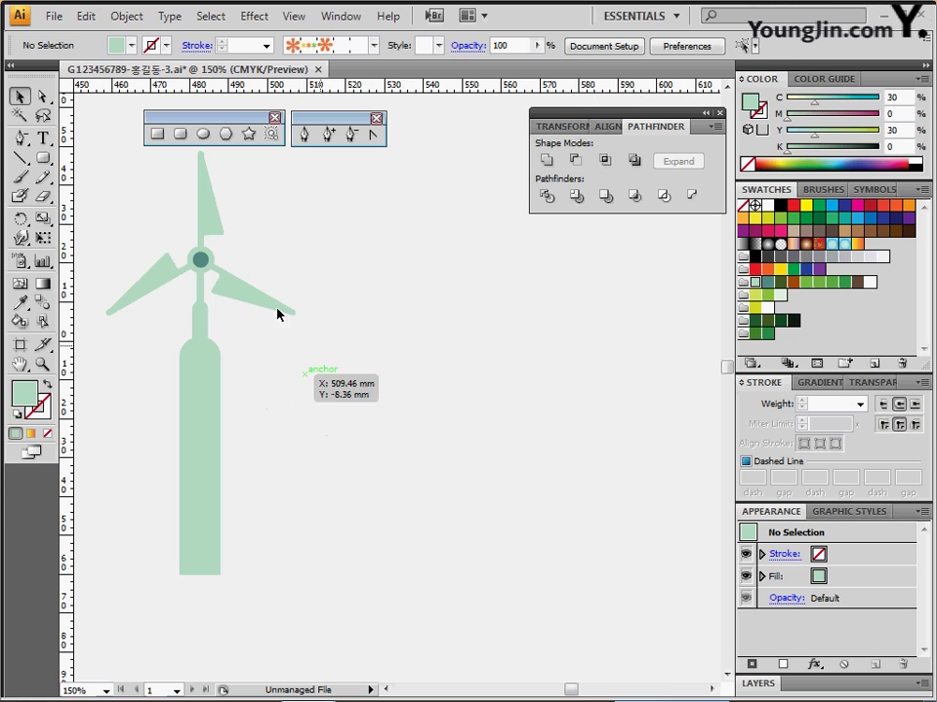
- Draw a six-sided polygon with a radius of 18 mm and place it to the right of the wind turbine
click(228, 136)
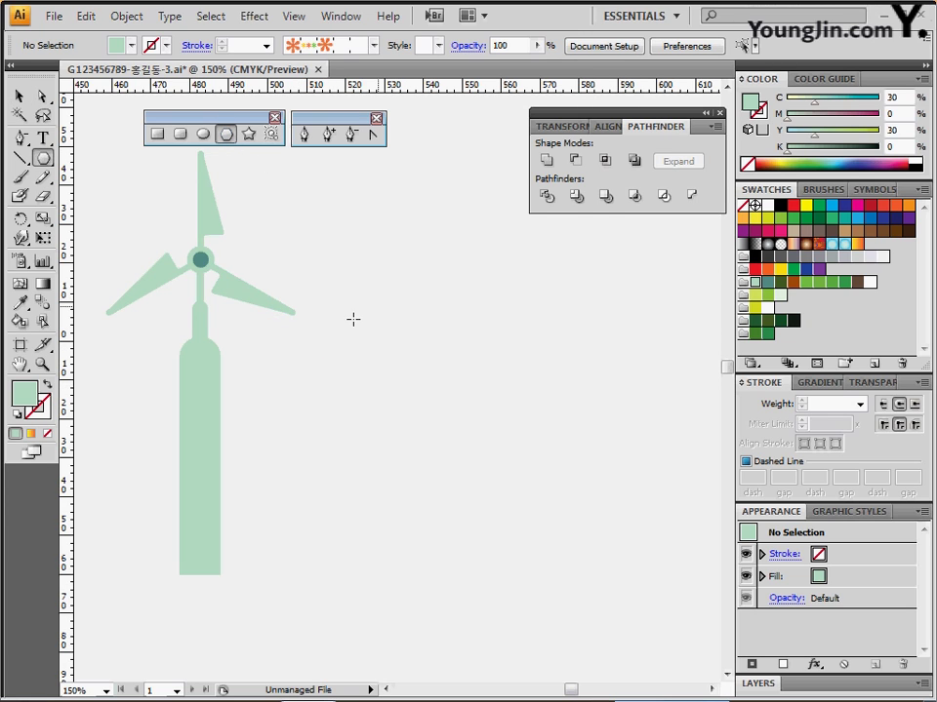
click(337, 267)
click(385, 348)
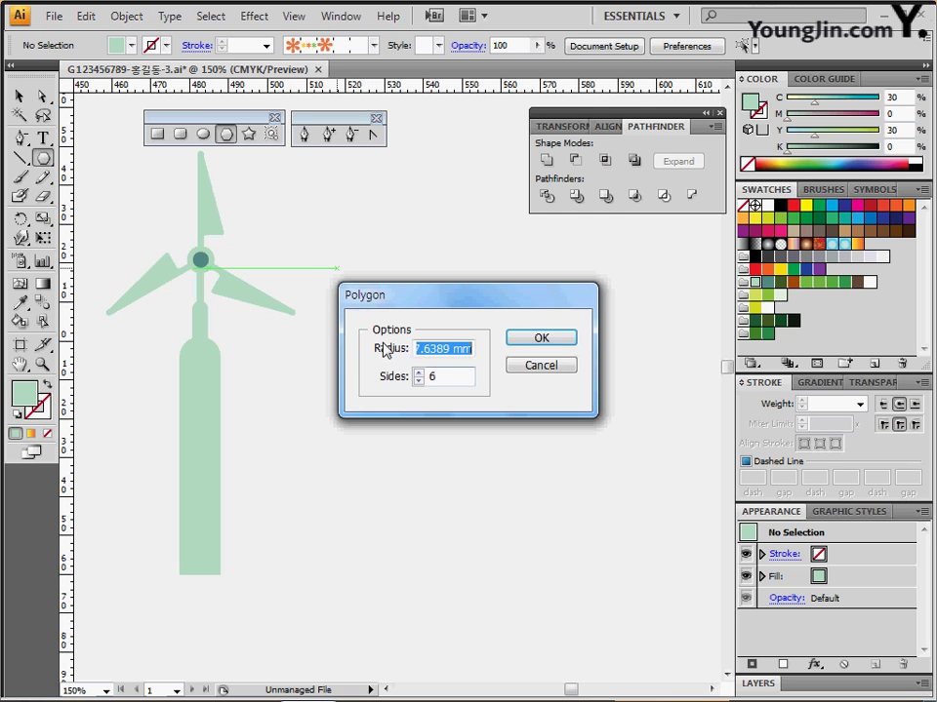
text(18)
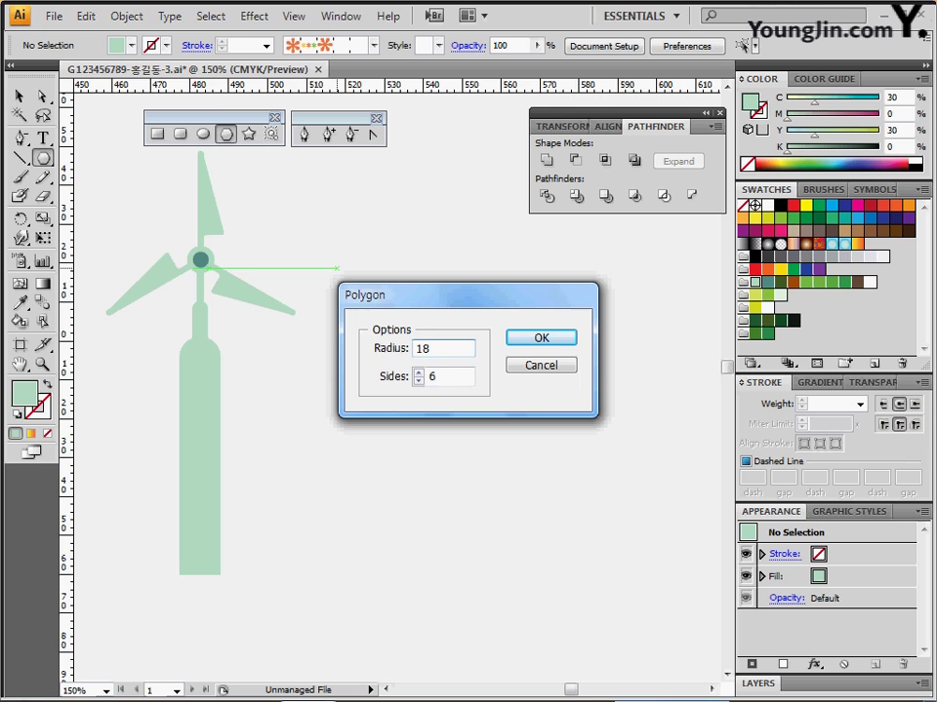
key(Tab)
key(Return)
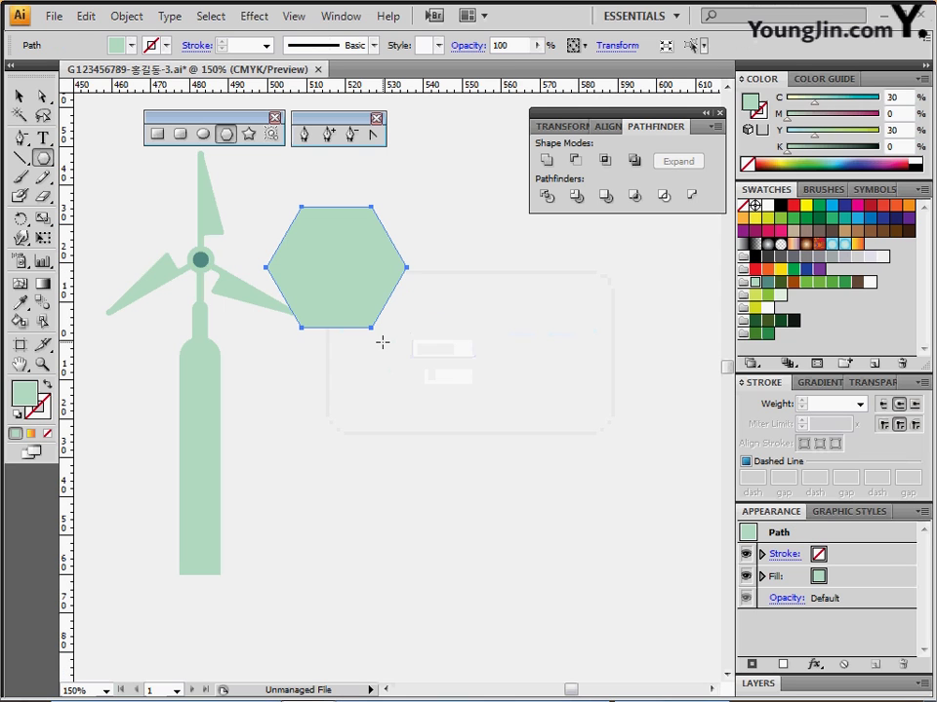
drag(376, 312, 413, 326)
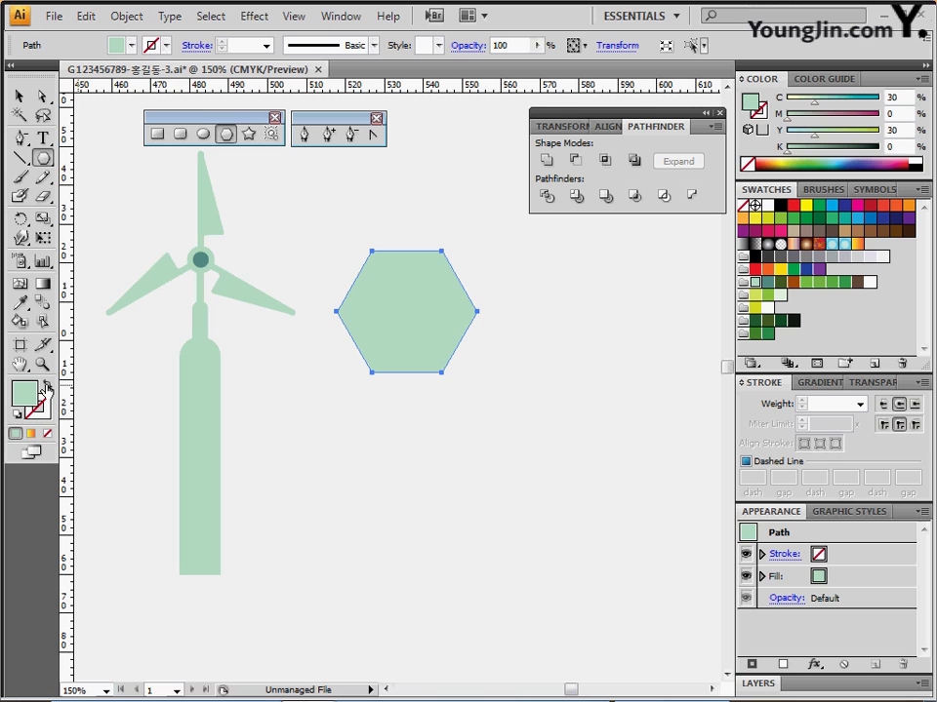
- Give the hexagon no fill and a dark green 1 pt stroke of C 70, M 40, Y 100, K 40
click(46, 387)
click(781, 282)
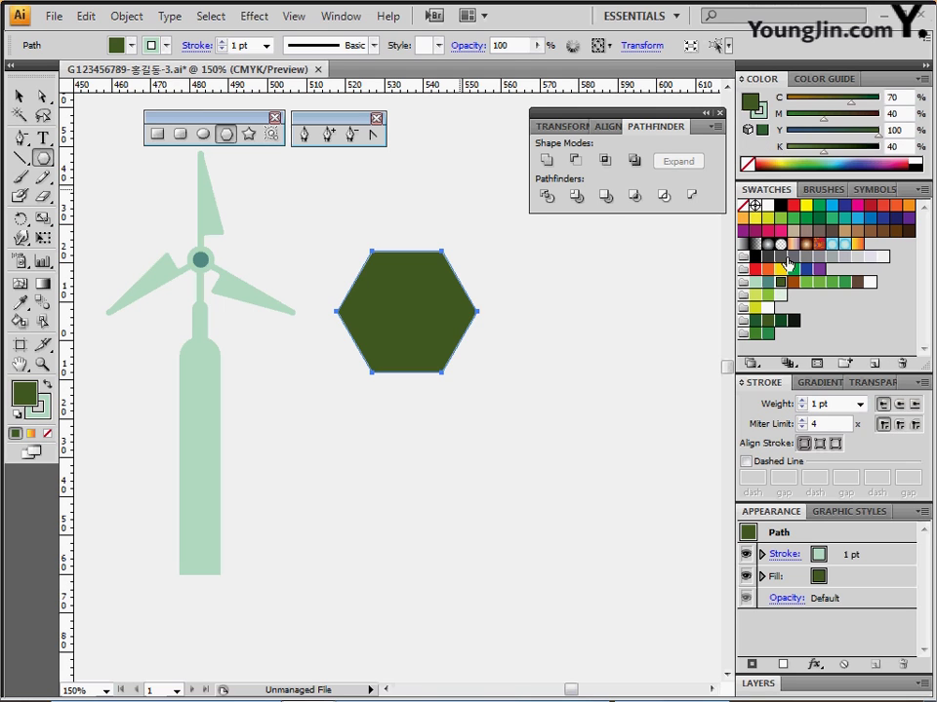
click(46, 386)
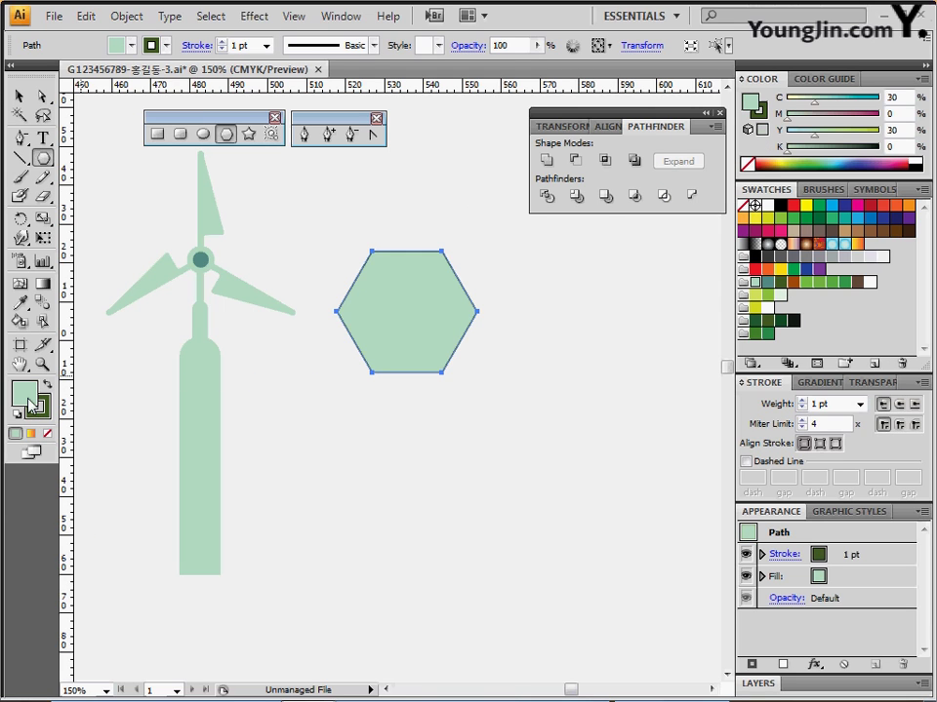
click(47, 434)
key(slash)
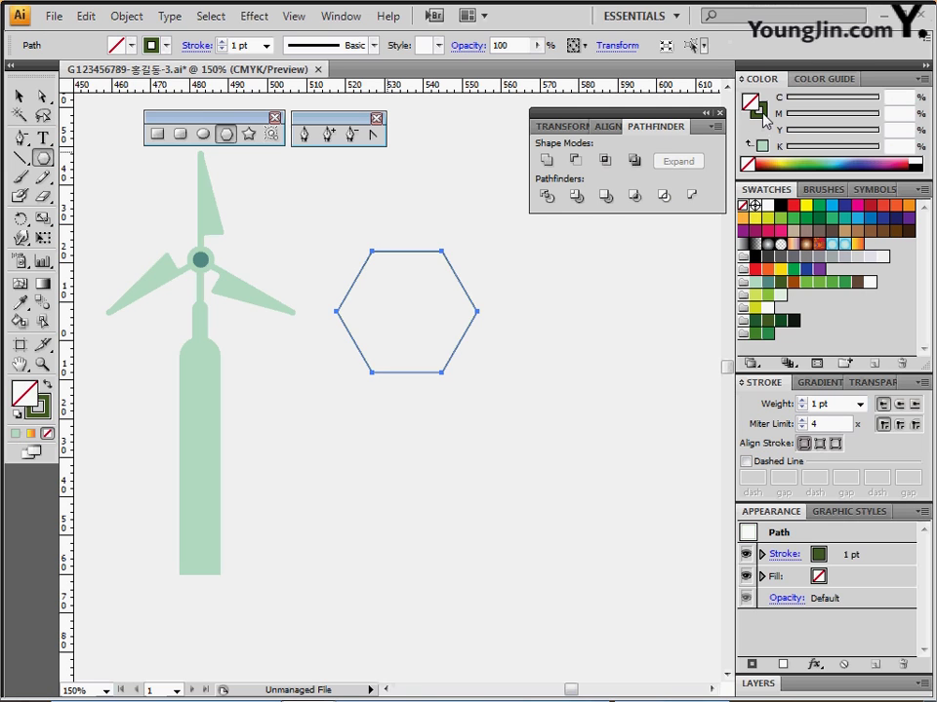
click(902, 113)
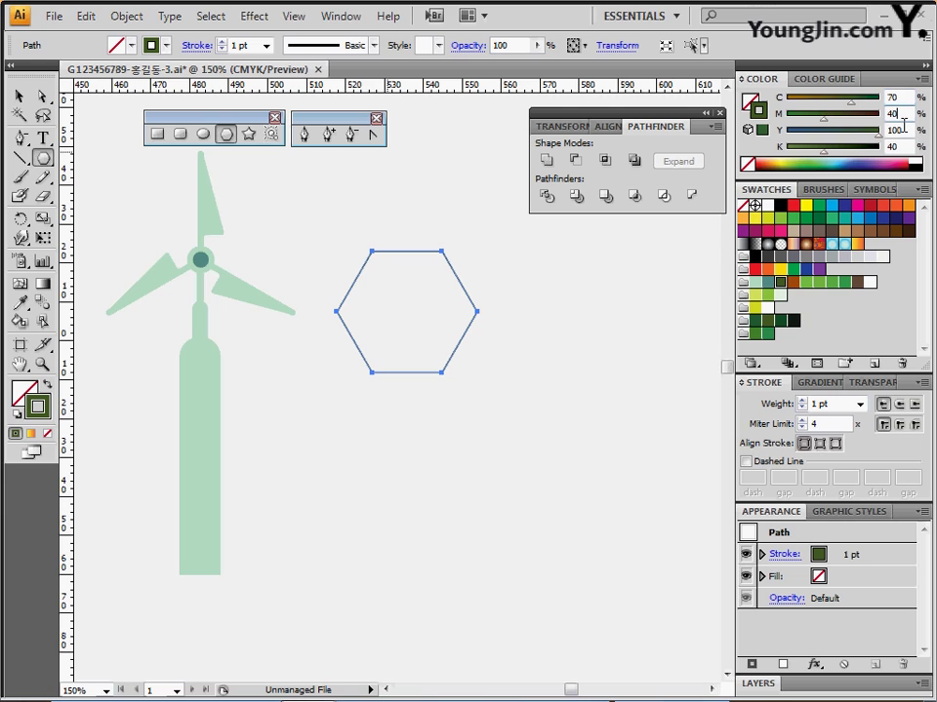
click(902, 130)
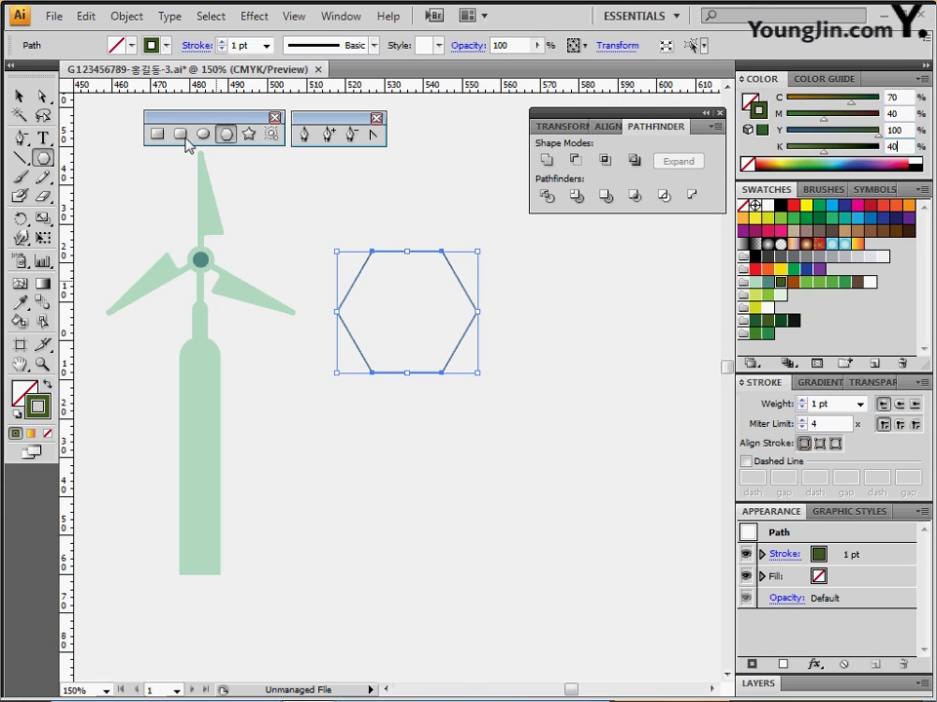
- Offset the hexagon's path by -2 mm with mitered joins to add a smaller hexagon inside it
click(127, 16)
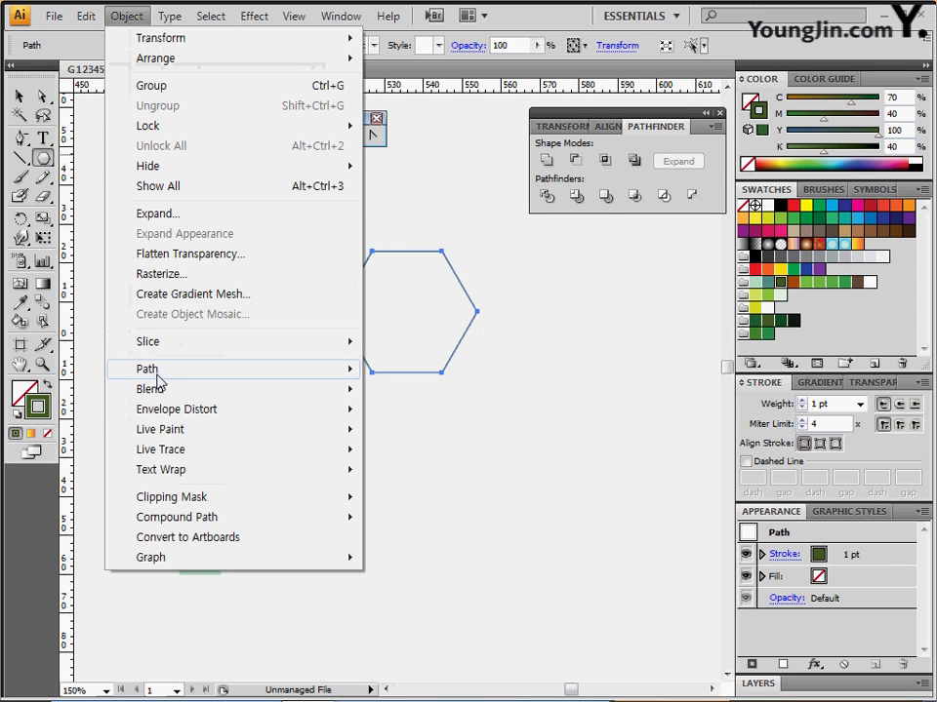
mouse_move(159, 376)
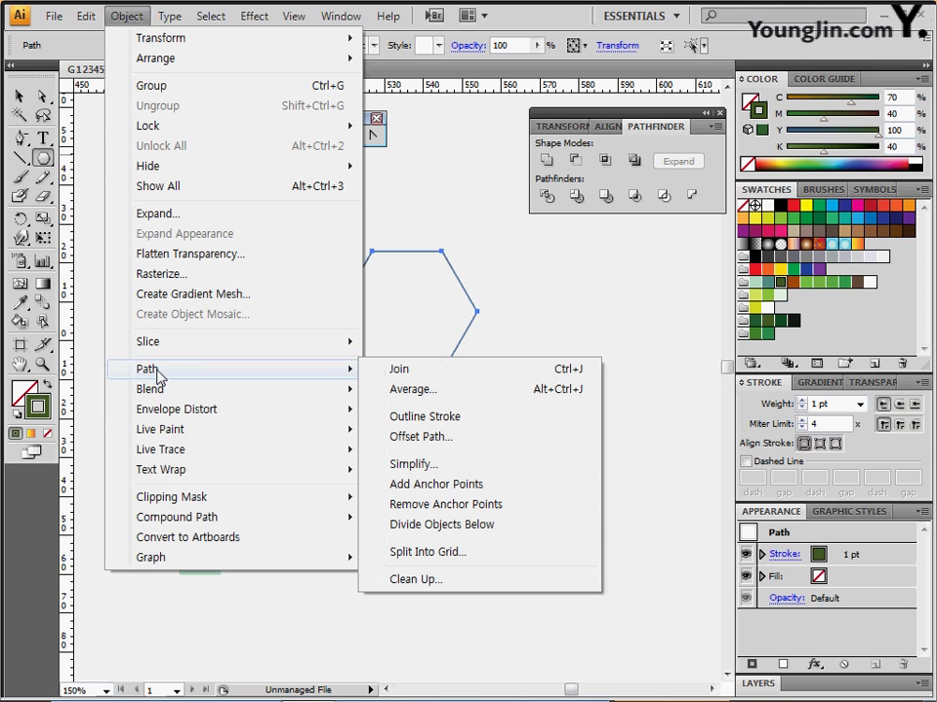
click(421, 437)
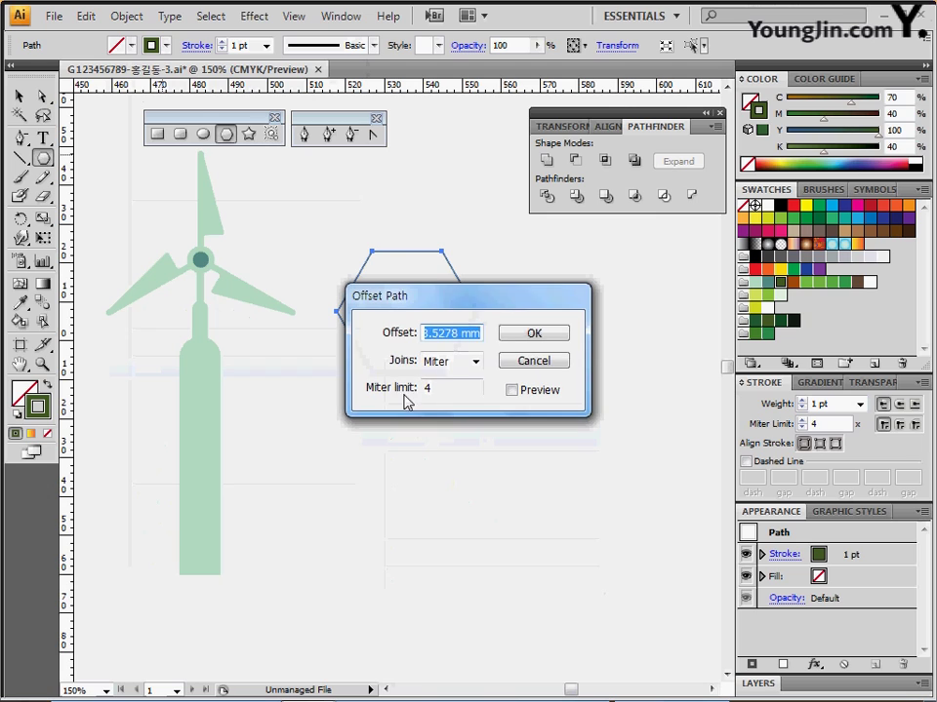
click(511, 389)
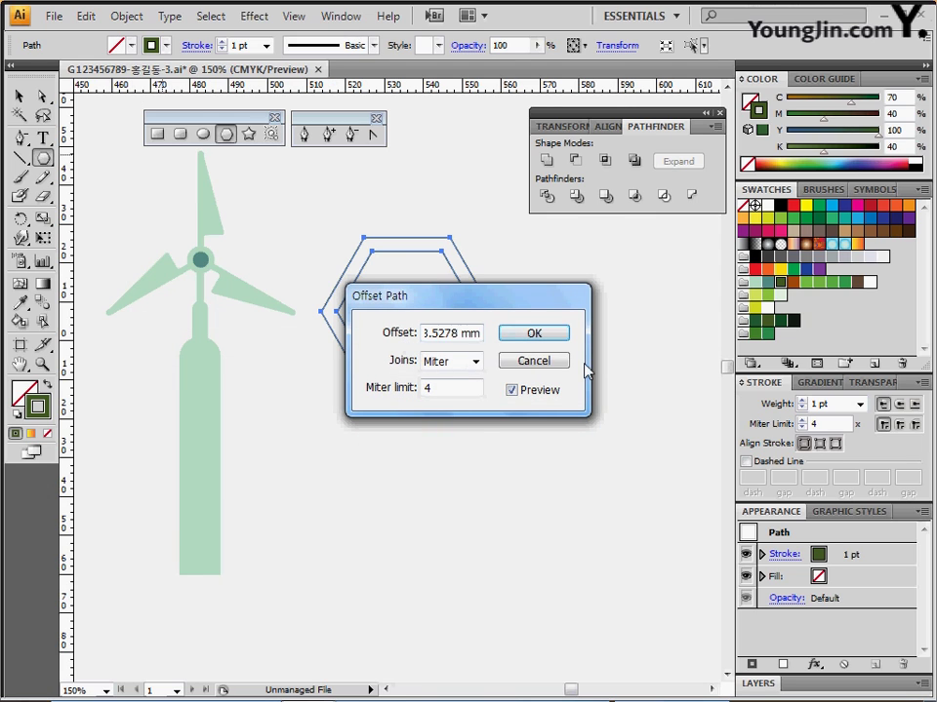
drag(382, 294, 466, 363)
click(479, 405)
text(-2)
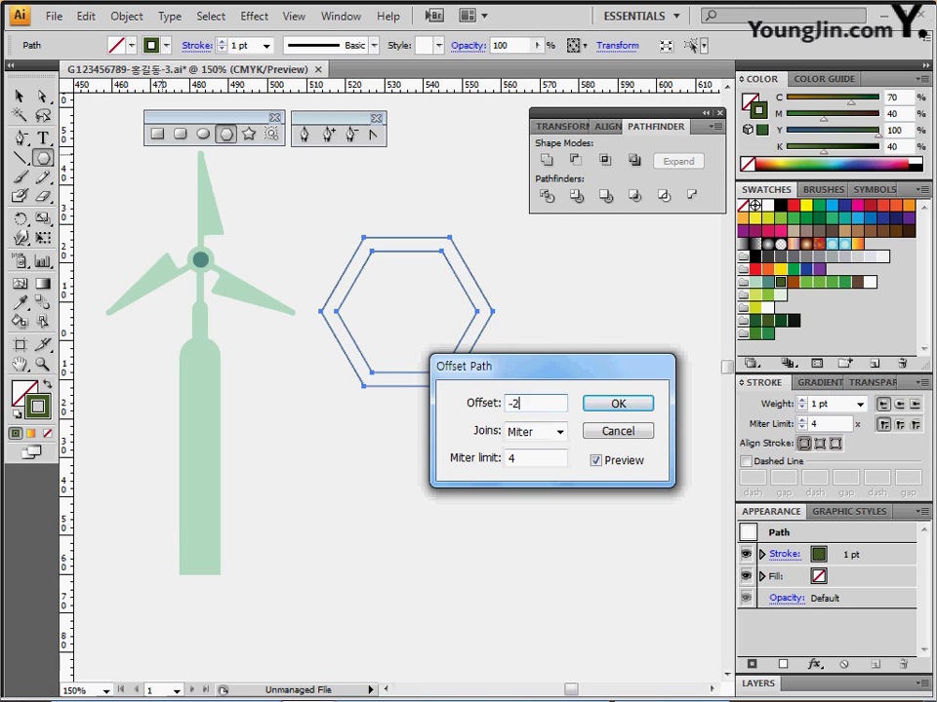
key(Return)
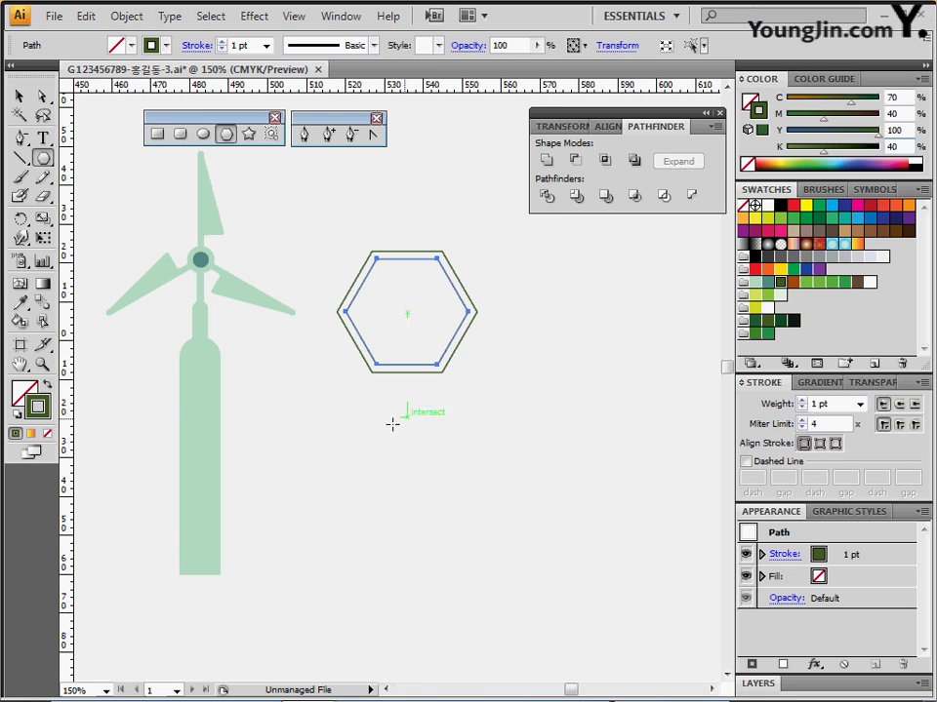
- Delete the two bottom anchor points of both hexagons to leave open roof-shaped outlines, and deselect them
click(42, 95)
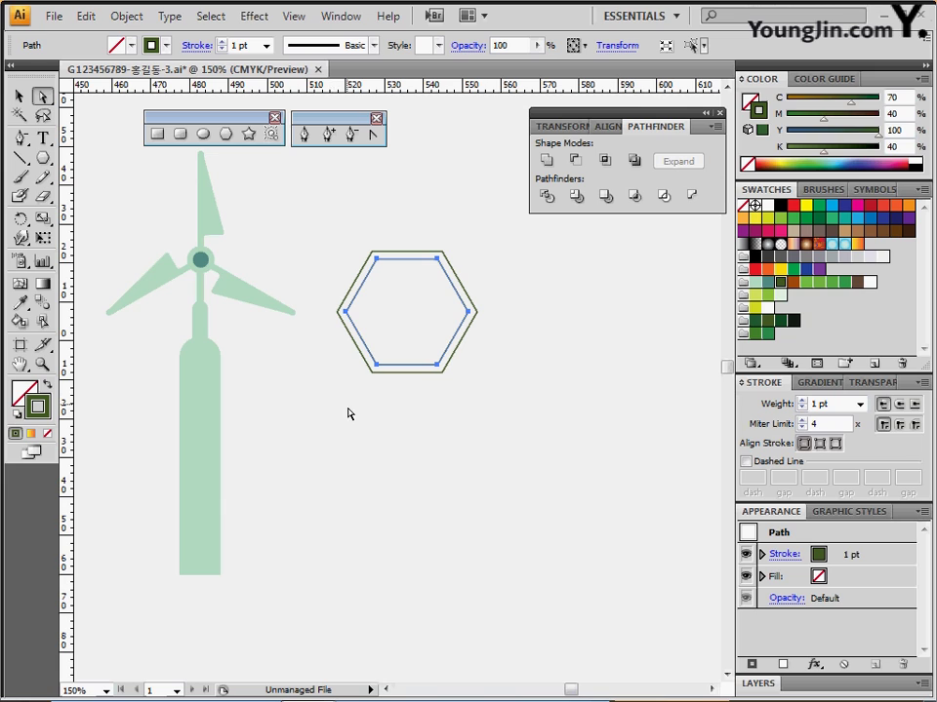
drag(331, 417, 481, 348)
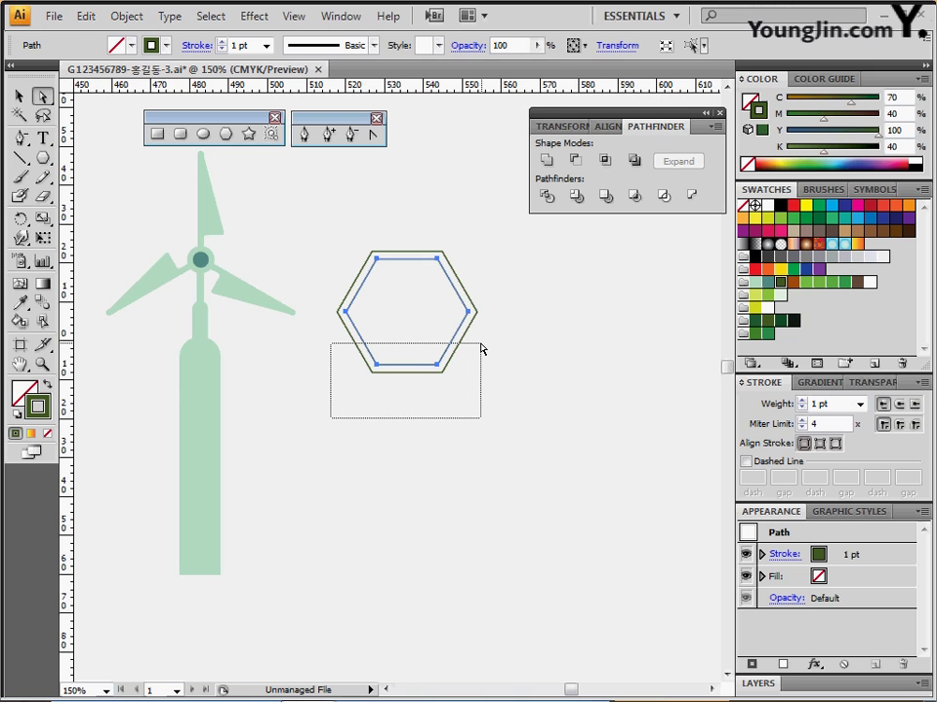
drag(481, 348, 485, 349)
key(Delete)
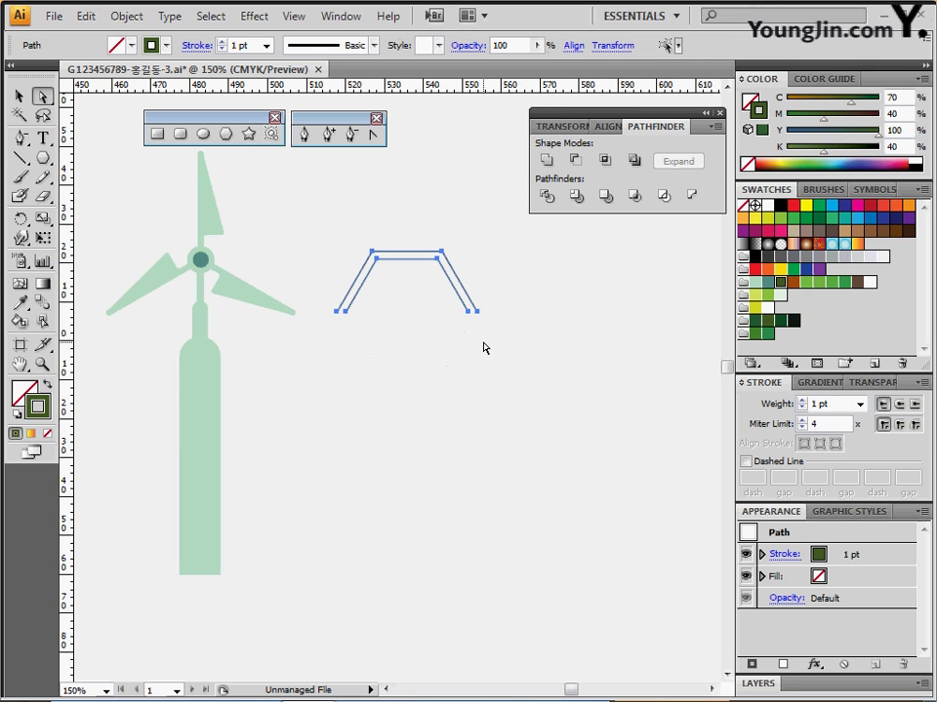
click(416, 374)
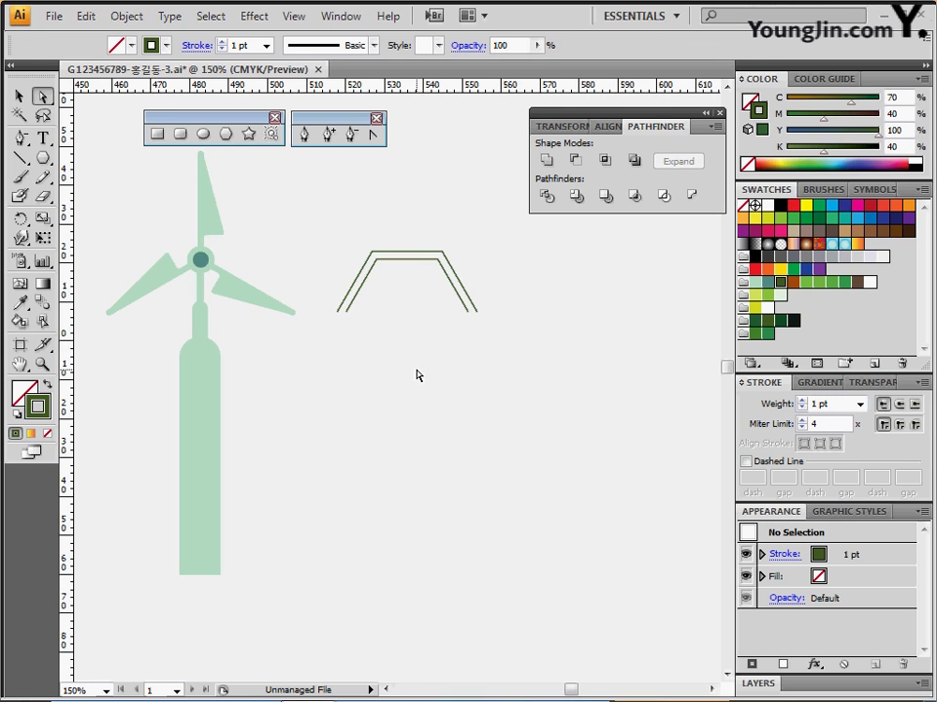
- Extend the left end of the outer roof outline with a horizontal segment about 3 mm long using the Pen tool, and deselect it
click(305, 141)
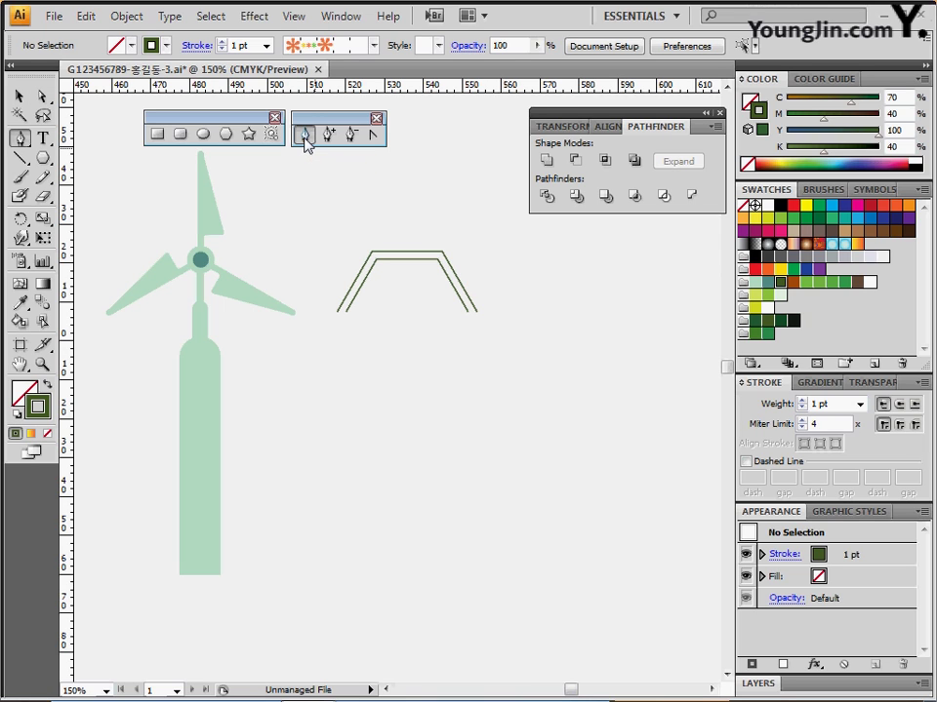
ctrl+click(407, 331)
ctrl+click(439, 373)
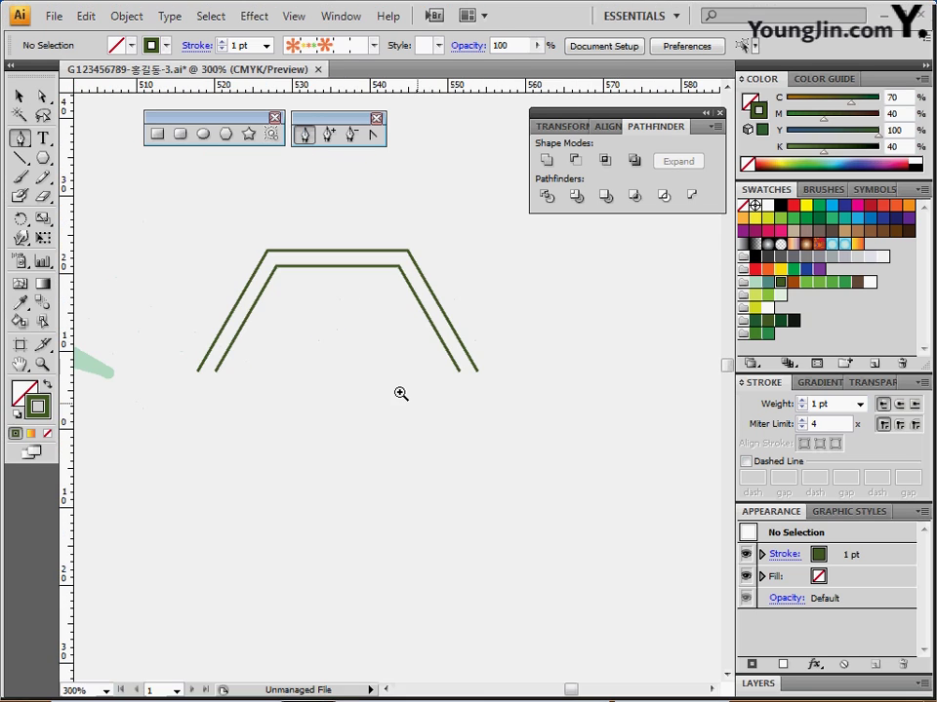
ctrl+click(345, 357)
mouse_move(363, 371)
mouse_down()
mouse_move(326, 347)
mouse_move(326, 322)
mouse_move(377, 344)
mouse_up()
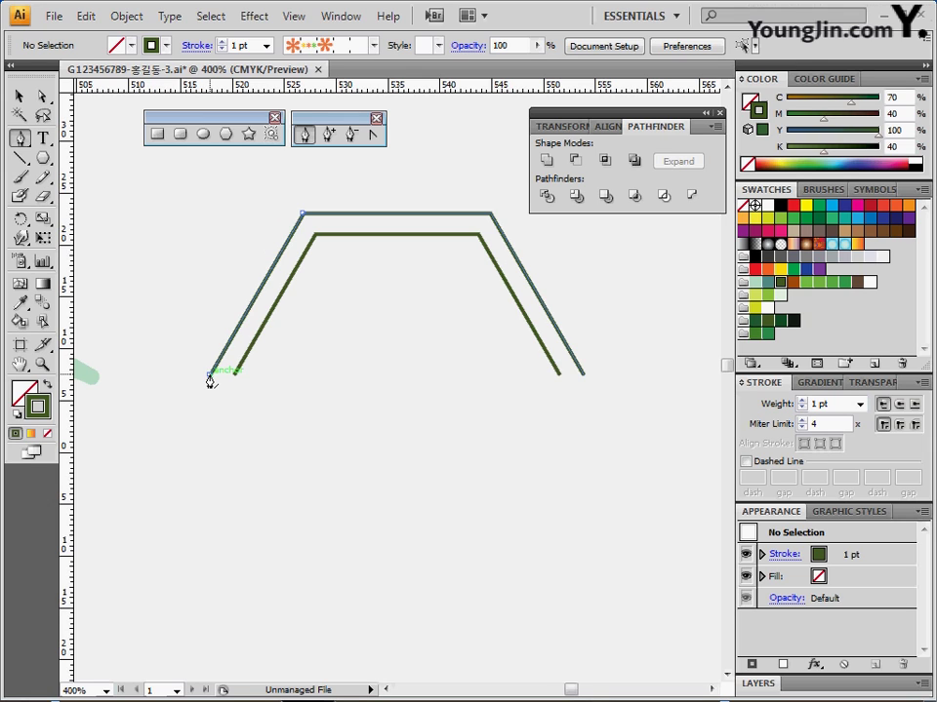
click(209, 377)
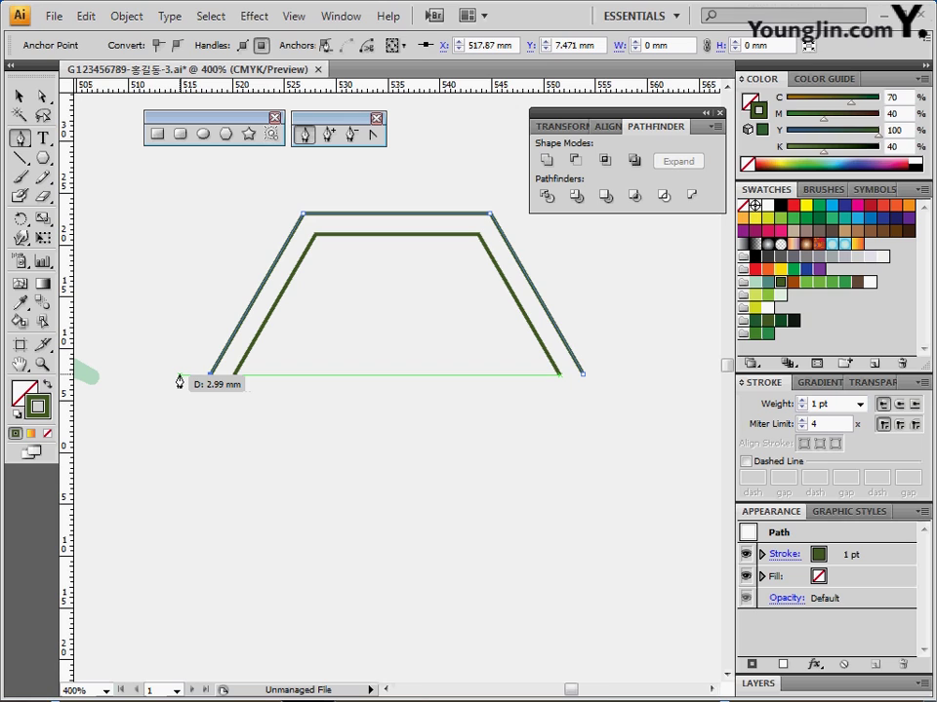
click(180, 375)
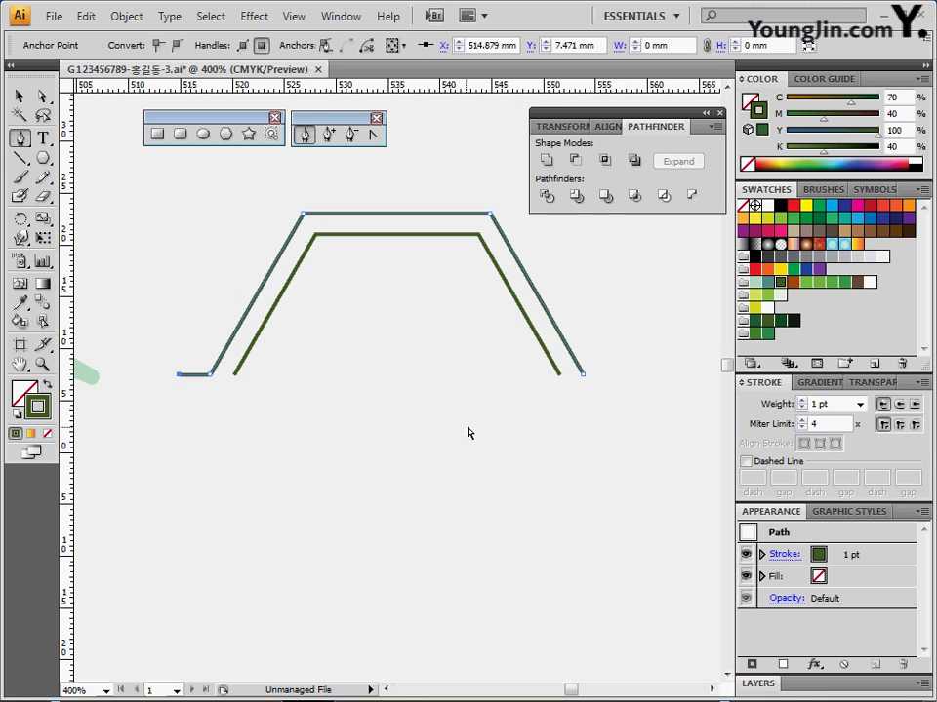
ctrl+click(609, 428)
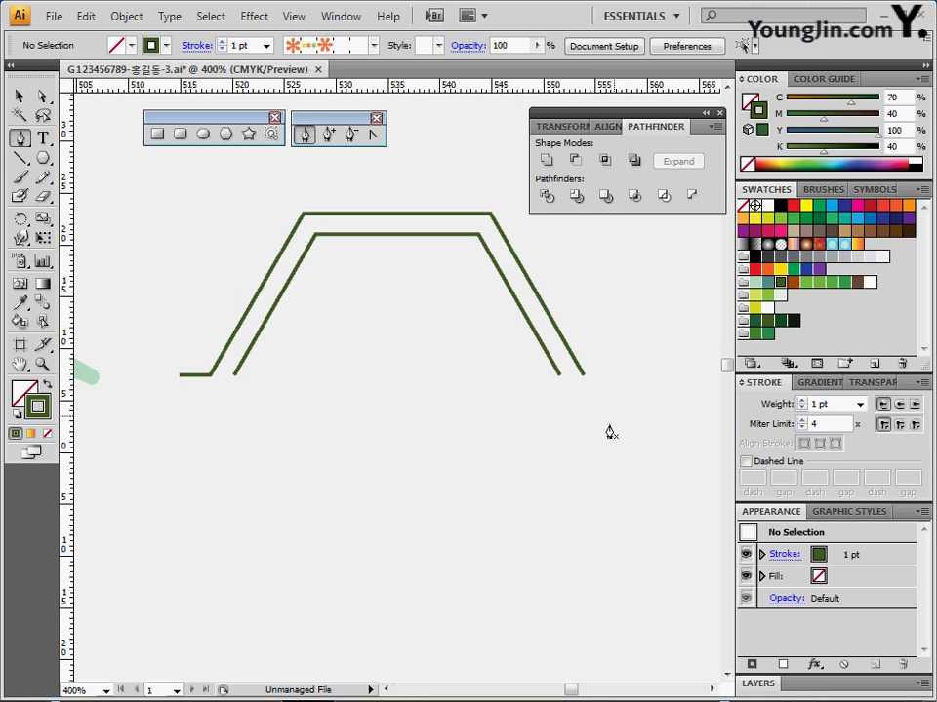
- Extend the right end of the outer roof outline with a horizontal segment and nudge its end point outward to about 3.2 mm
click(583, 382)
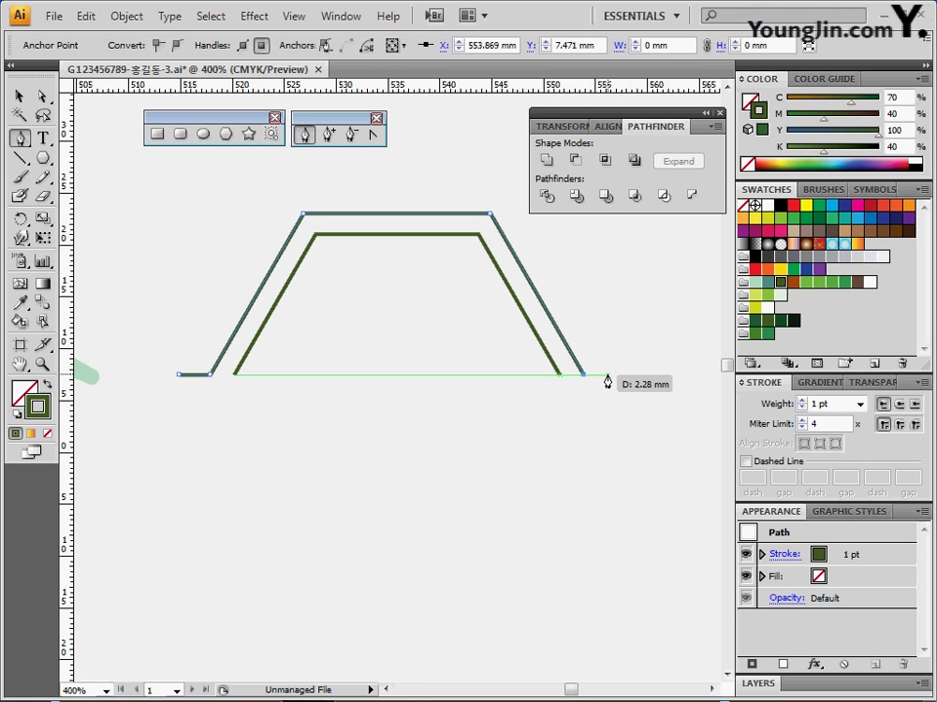
click(610, 375)
ctrl+click(610, 375)
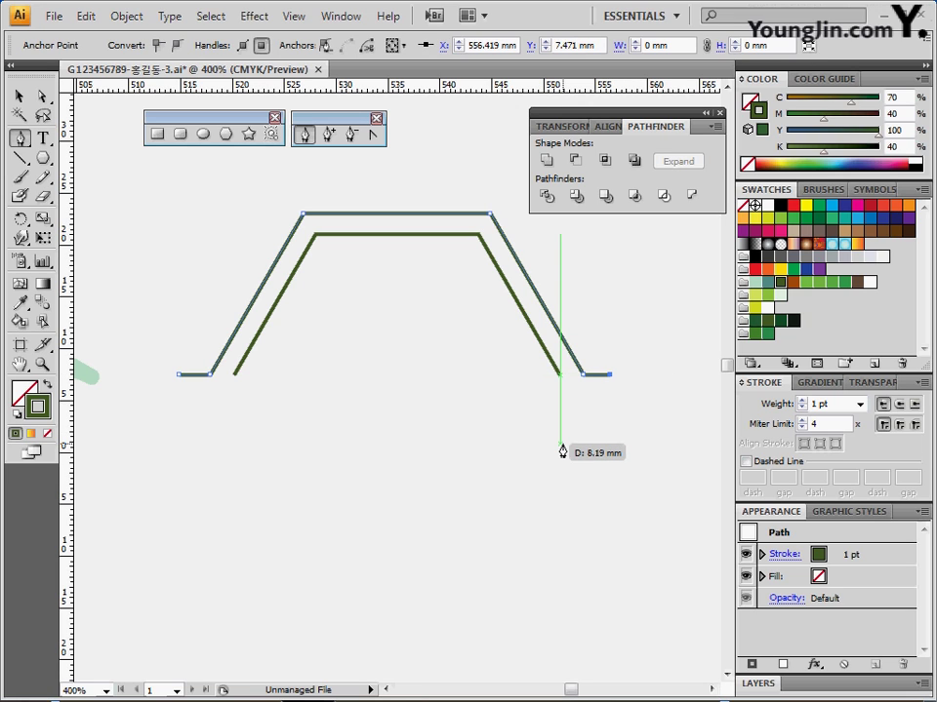
key(Right)
key(Right)
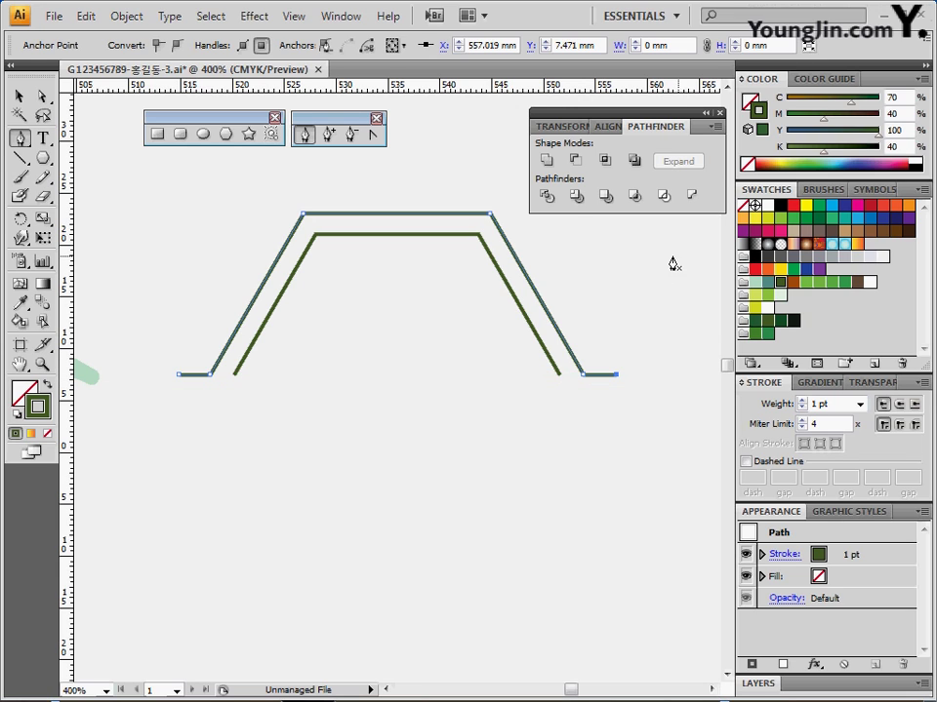
- Give the outer roof outline a 6 pt stroke with round caps and round joins
click(675, 128)
click(775, 189)
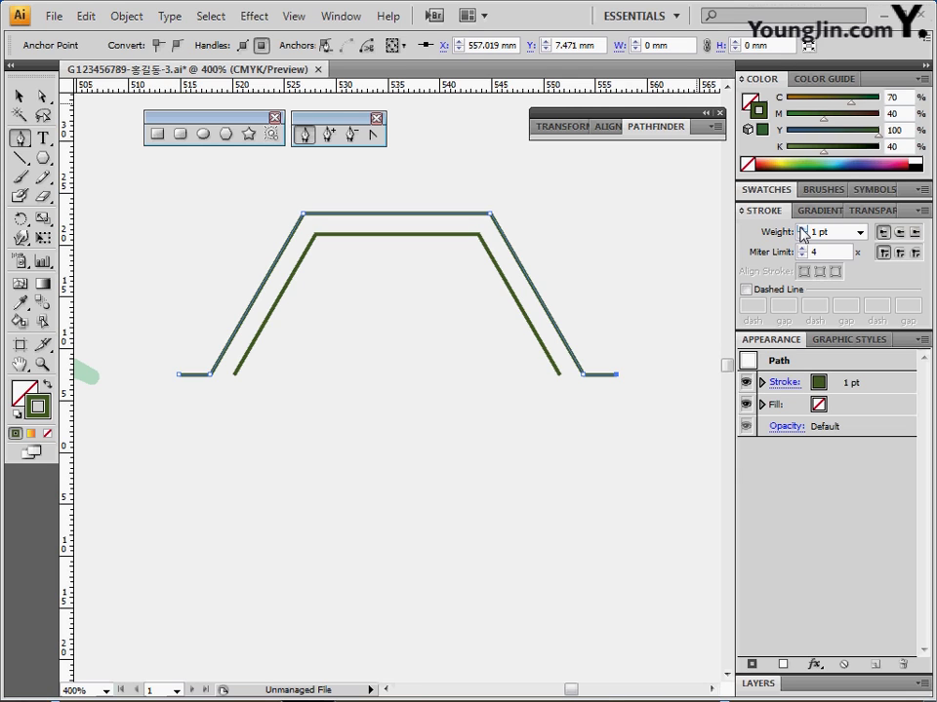
click(801, 229)
click(801, 228)
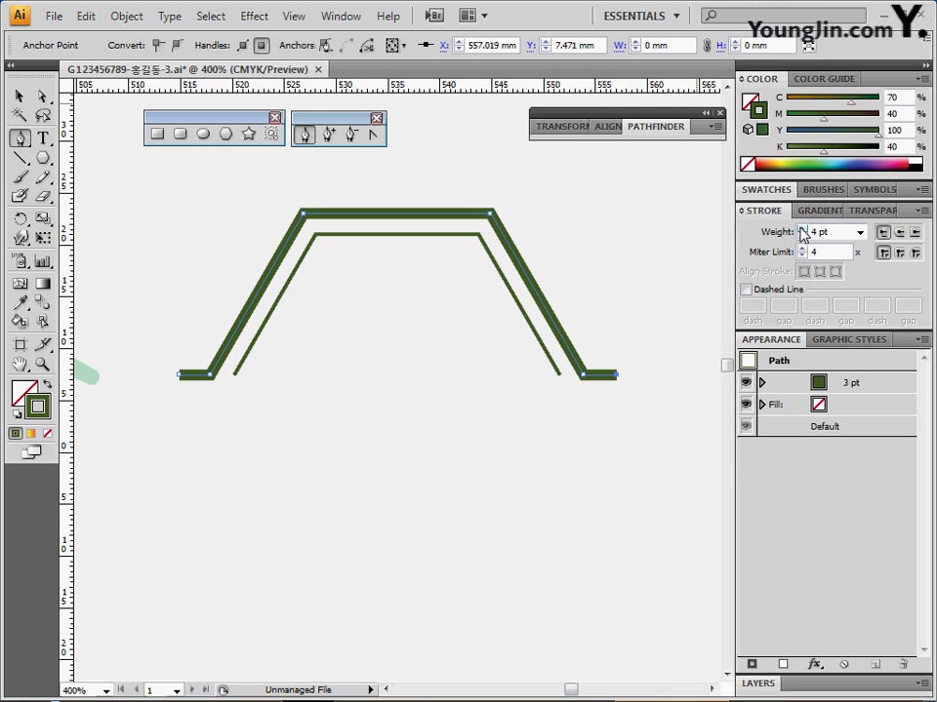
click(801, 229)
click(801, 229)
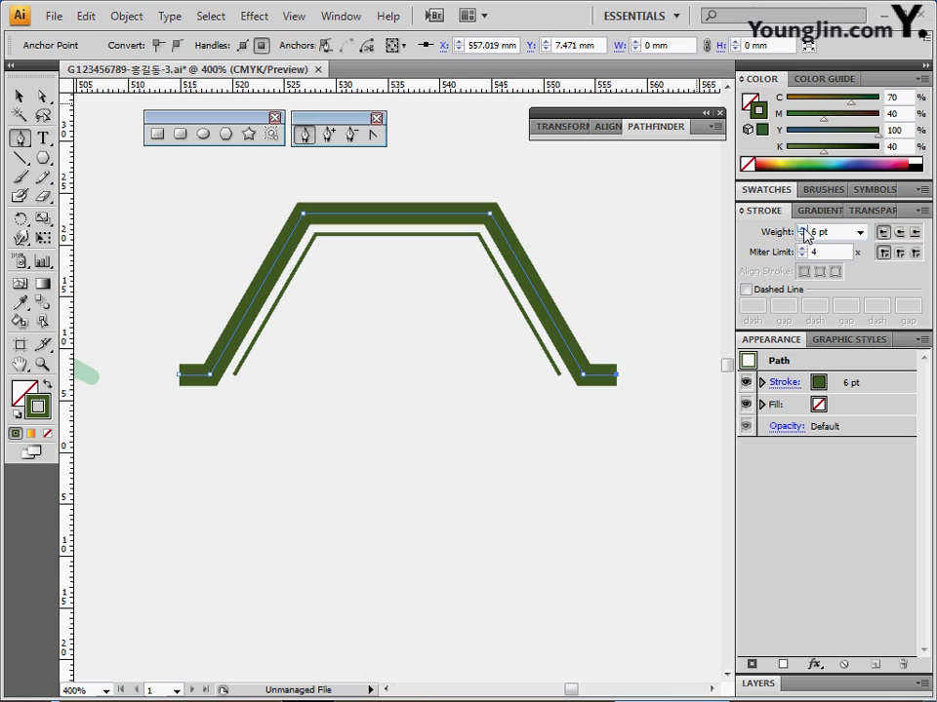
click(898, 233)
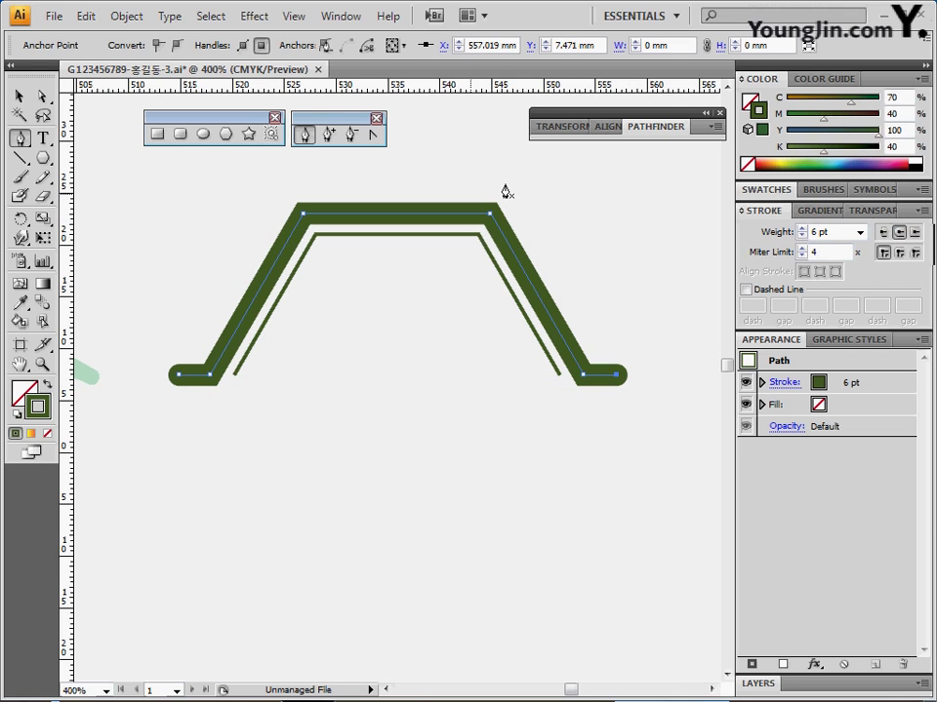
click(899, 255)
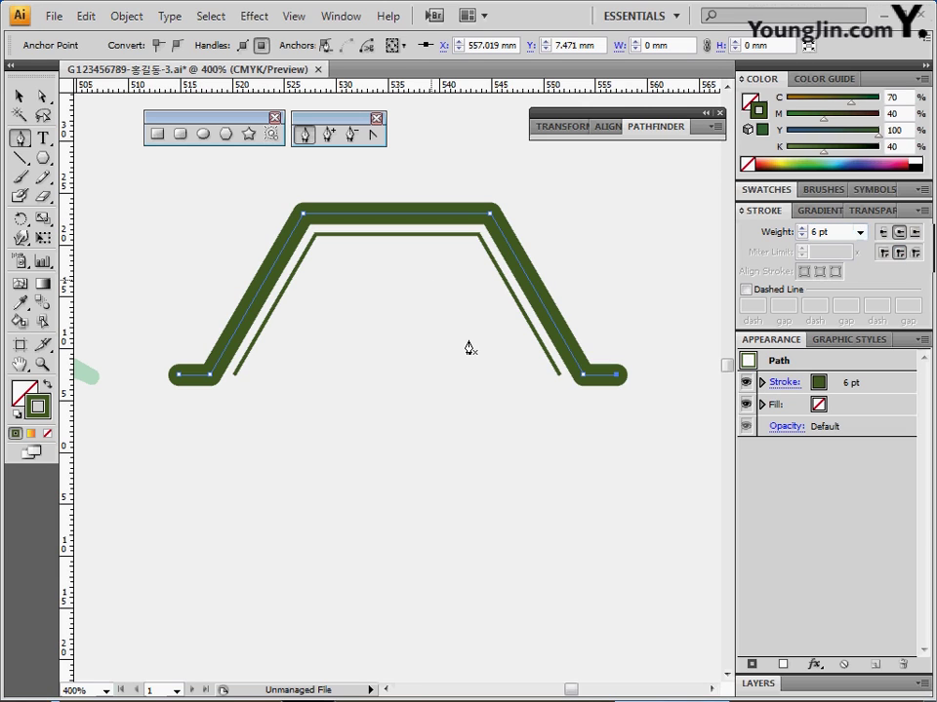
- Close the inner outline with the Pen tool, adding vertical walls about 18.6 mm high and a horizontal base
ctrl+alt+click(393, 406)
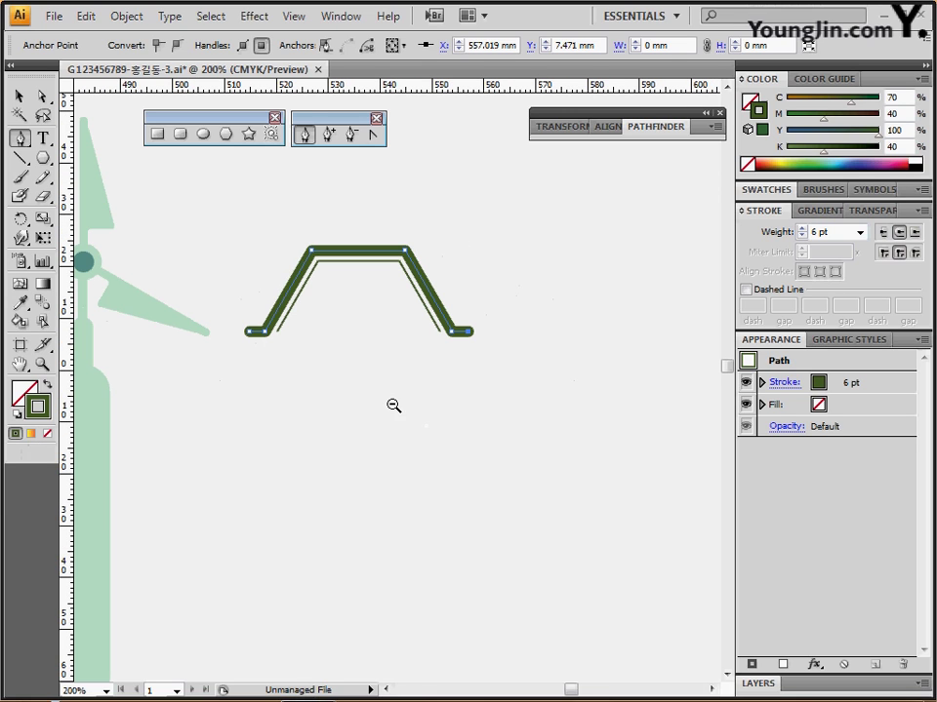
drag(366, 343, 352, 301)
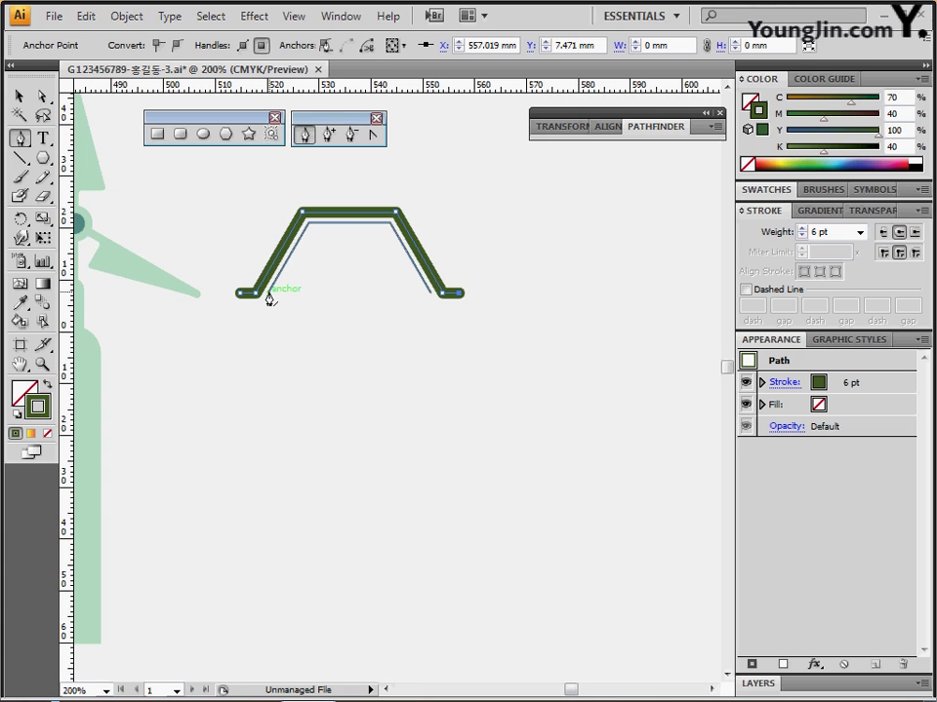
click(268, 293)
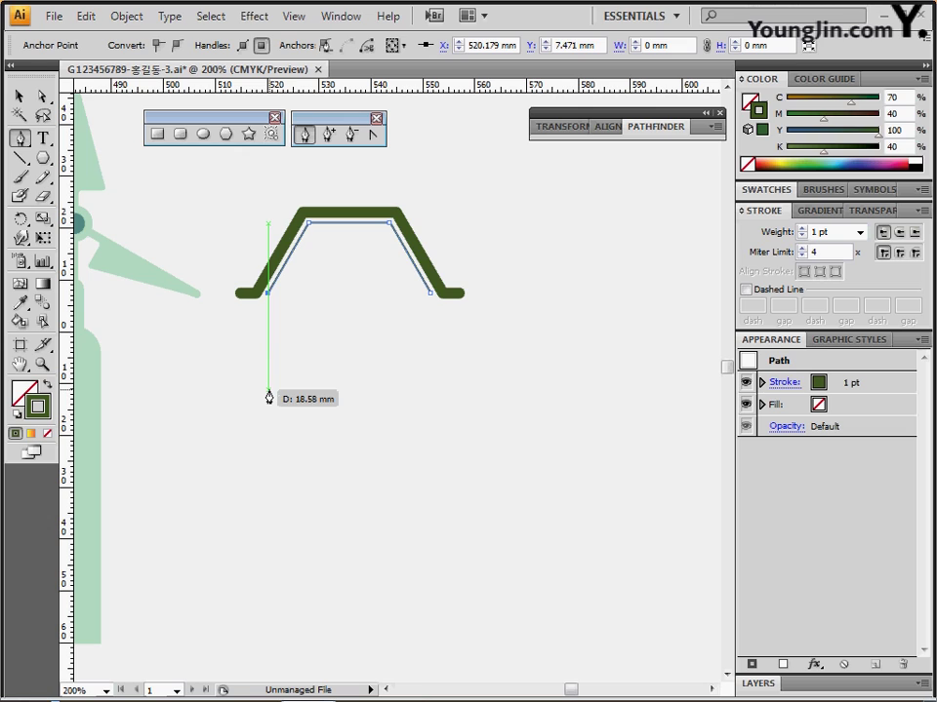
click(267, 388)
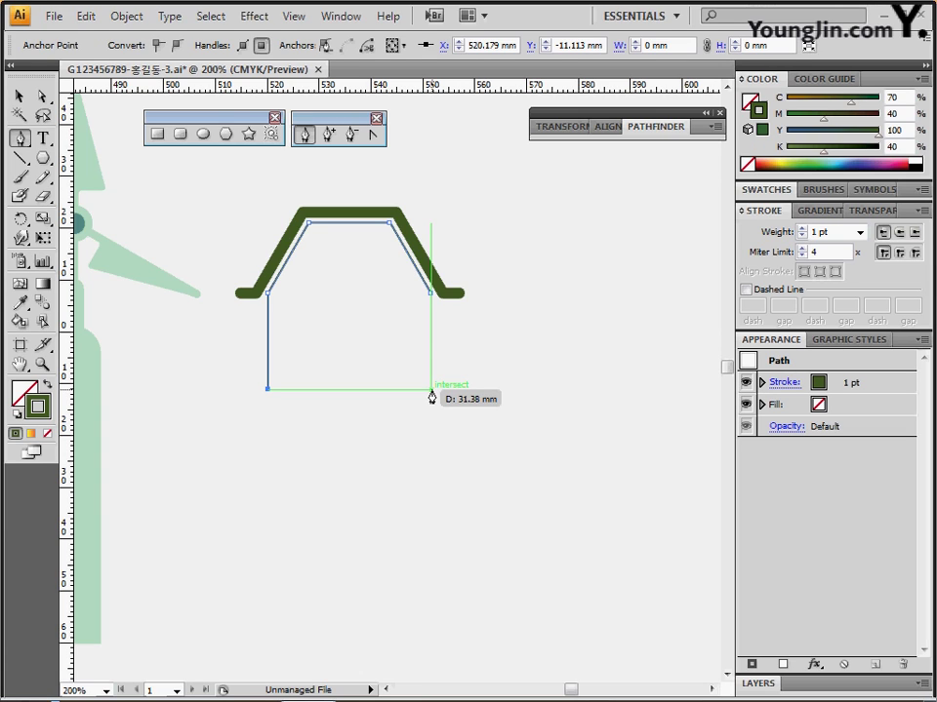
click(431, 389)
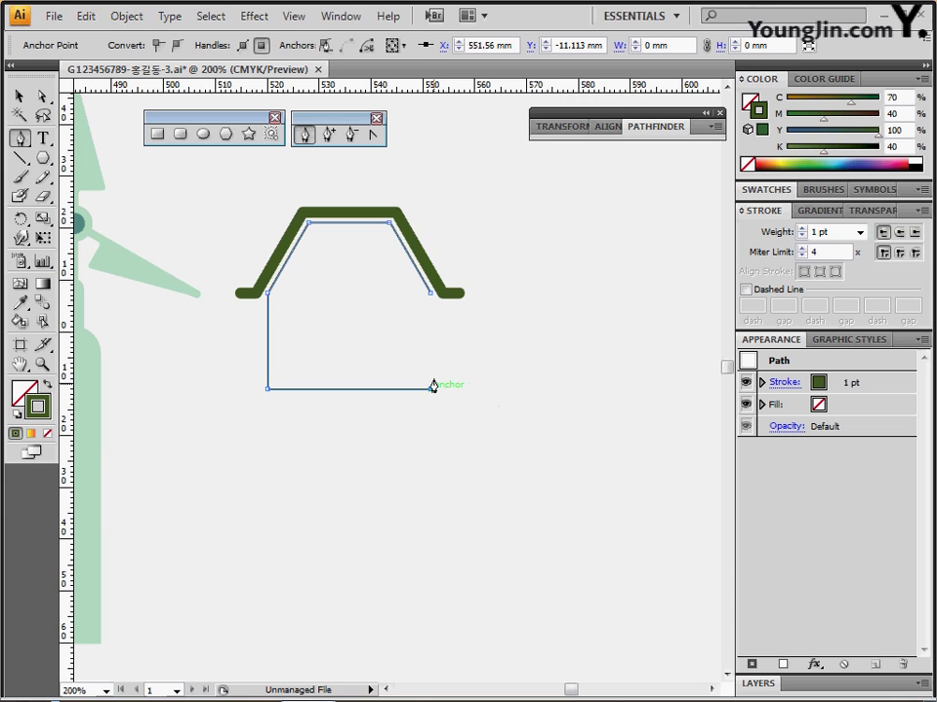
click(431, 295)
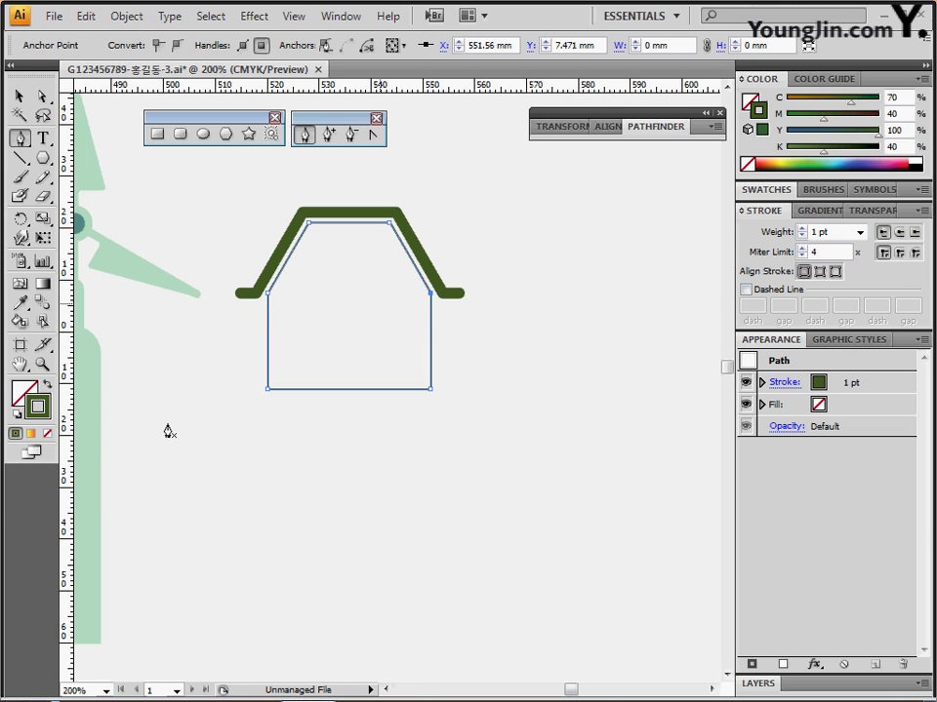
- Swap the barn body's stroke and fill, fill it with the brown swatch C 0, M 70, Y 100, K 40, and deselect it
click(47, 385)
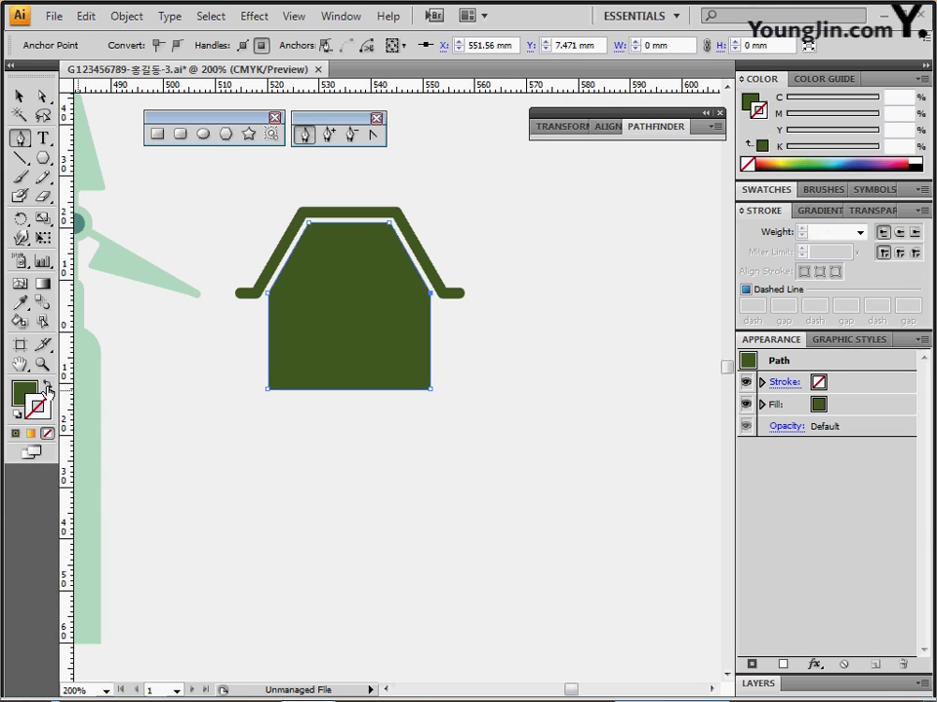
click(765, 190)
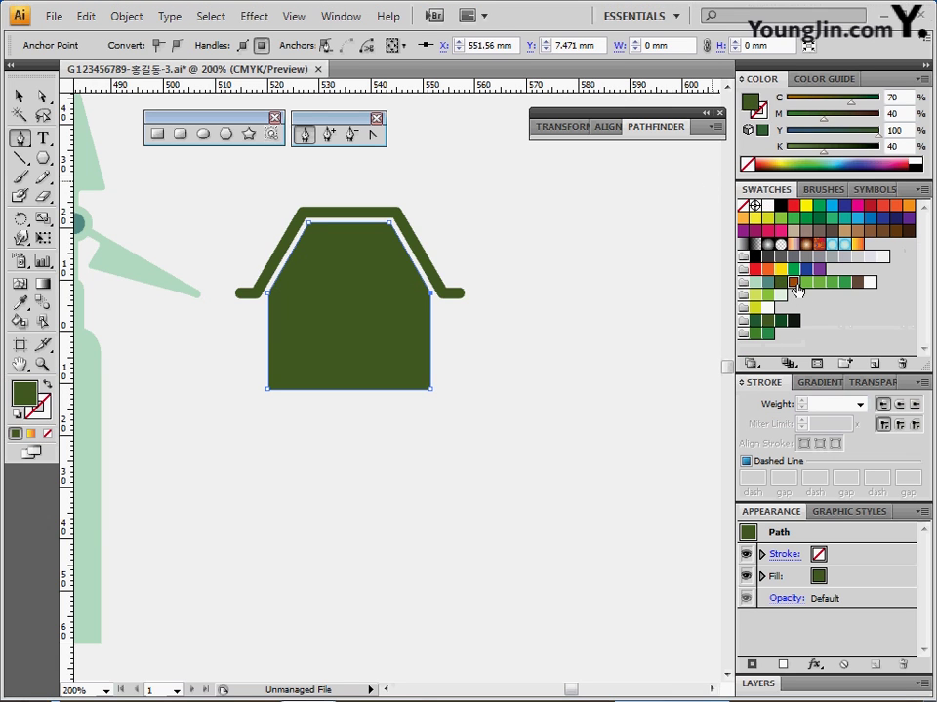
click(793, 282)
drag(355, 475, 328, 510)
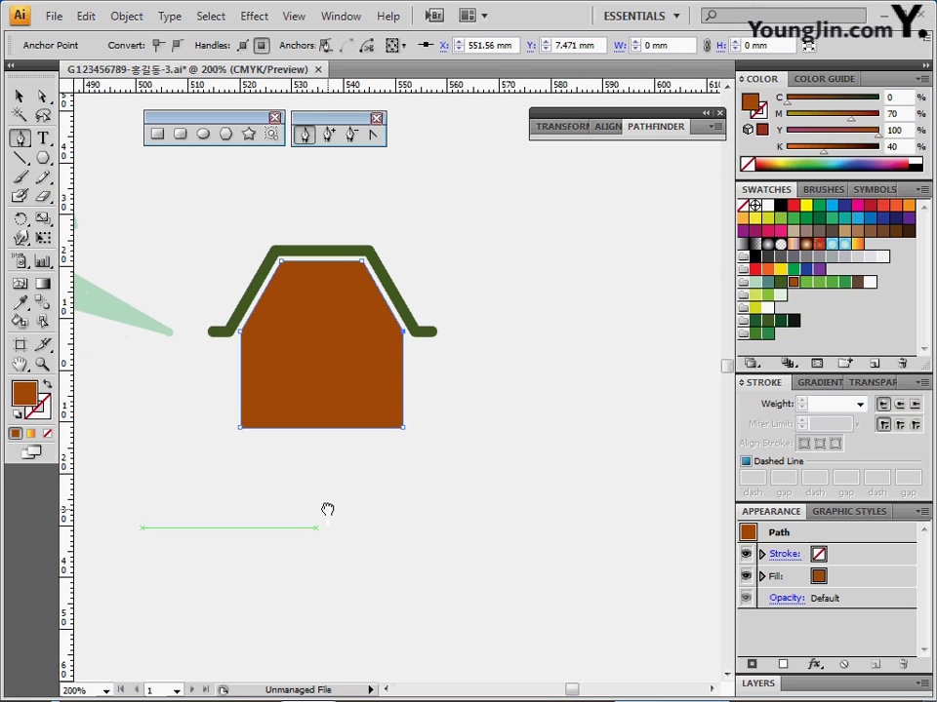
ctrl+click(440, 396)
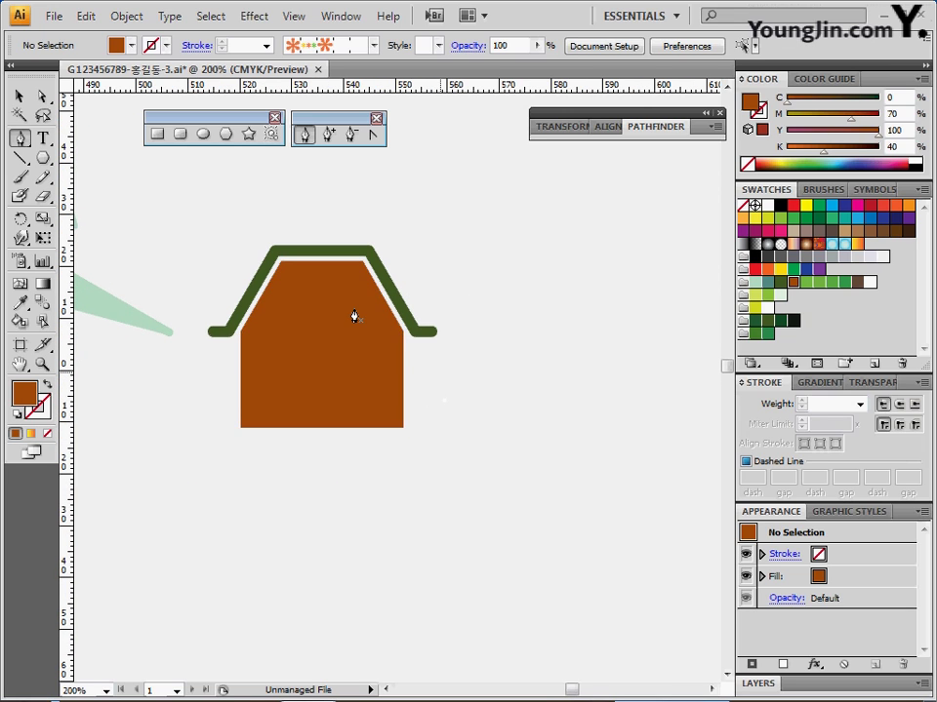
- Select the roof and barn body together and create a copy scaled uniformly to 50%
click(41, 96)
click(20, 95)
drag(454, 233, 337, 391)
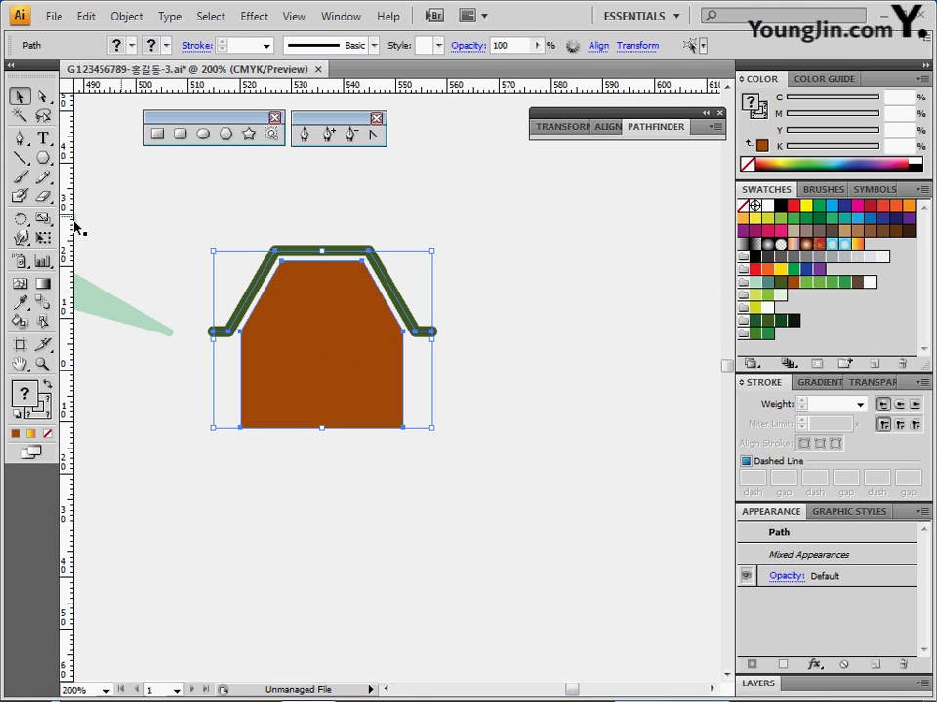
double_click(43, 219)
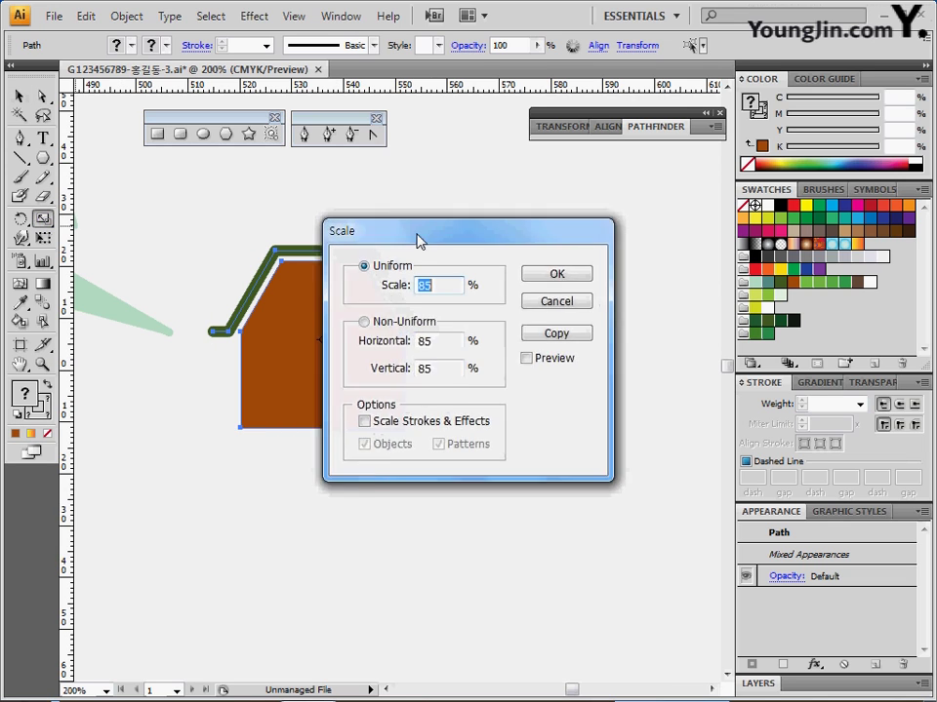
drag(419, 240, 520, 205)
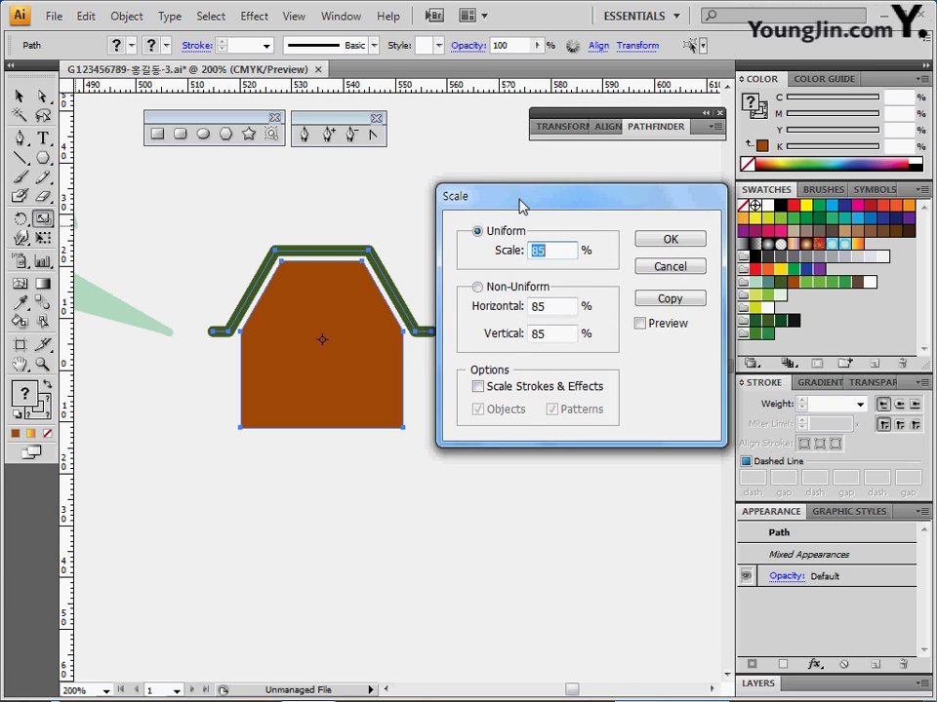
text(50)
click(644, 326)
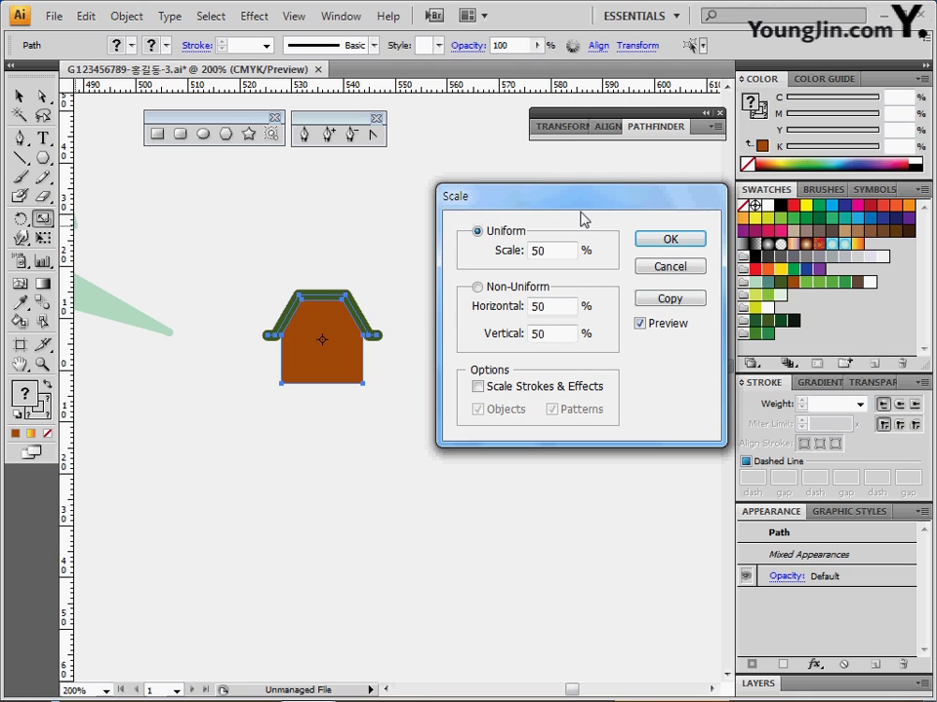
drag(580, 207, 582, 192)
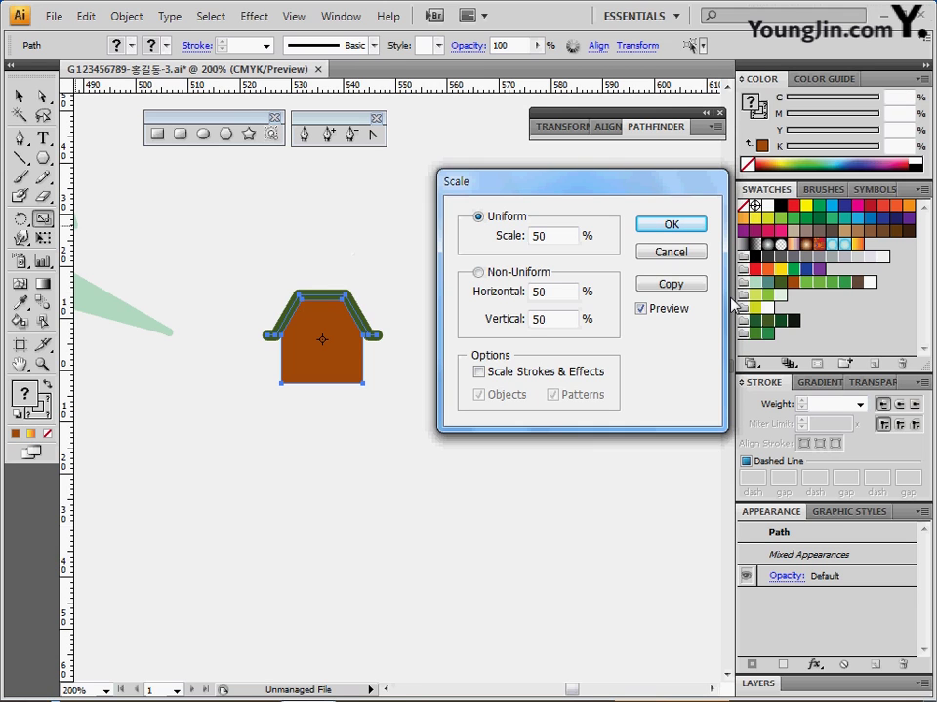
click(671, 285)
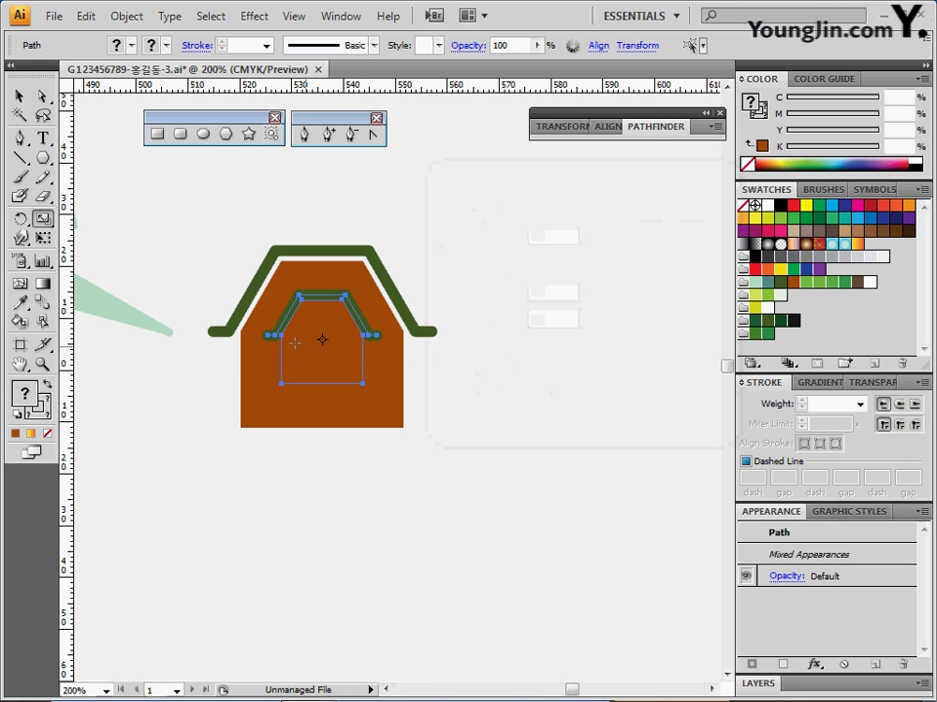
- Move the half-size barn copy straight up so that it stands on the large barn's roof ridge
drag(345, 308, 347, 163)
drag(375, 288, 378, 377)
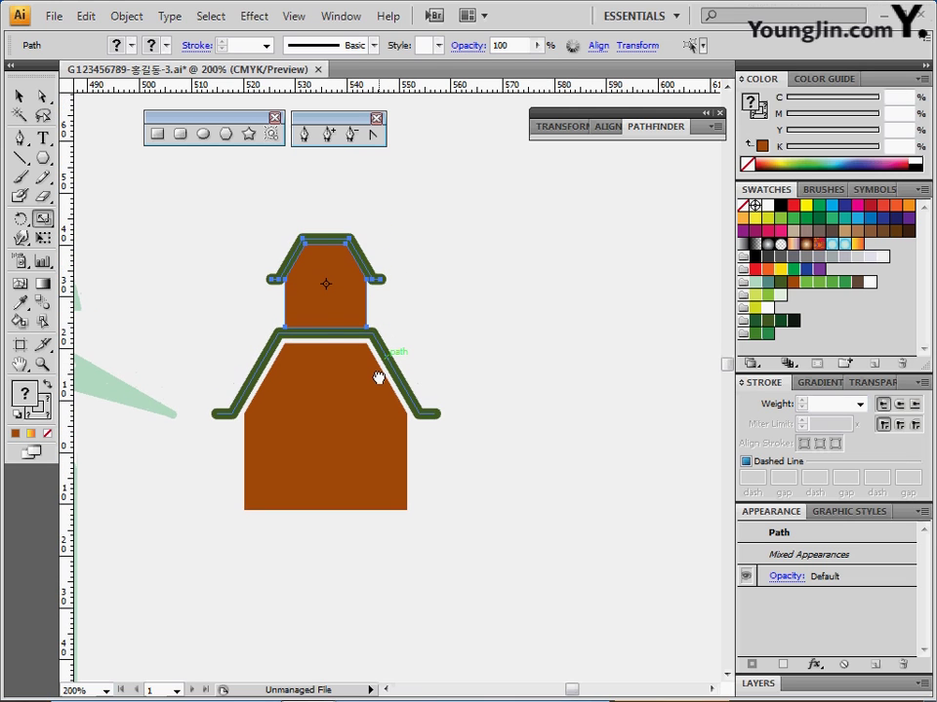
click(371, 314)
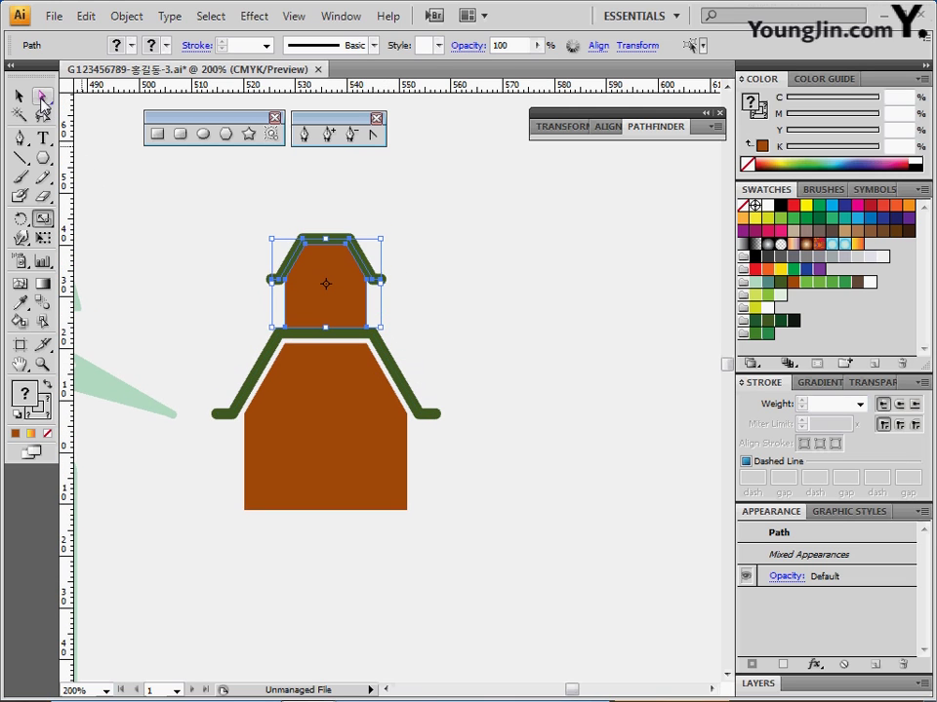
- Select the two bottom anchor points of the small barn body and move them up by about 2.7 mm to shorten it
click(42, 97)
click(234, 304)
click(285, 327)
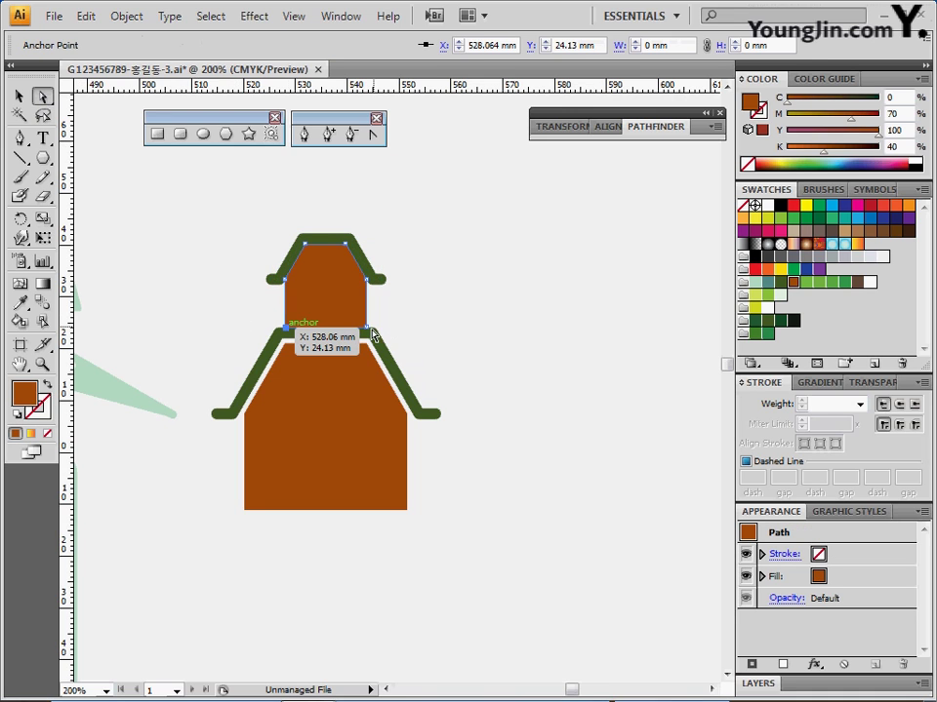
shift+click(368, 329)
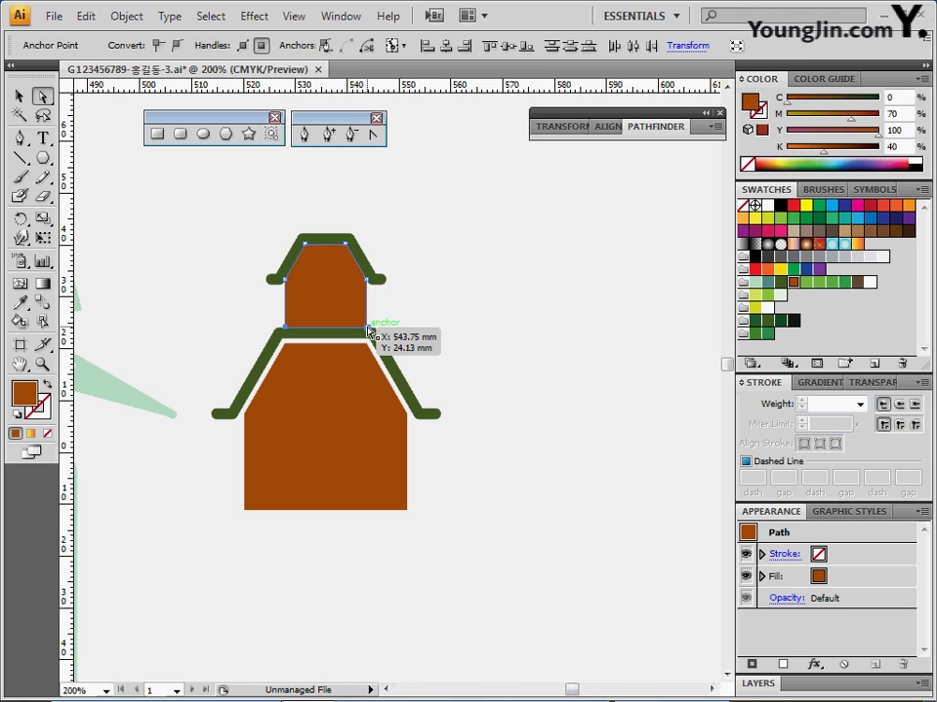
drag(368, 330, 369, 318)
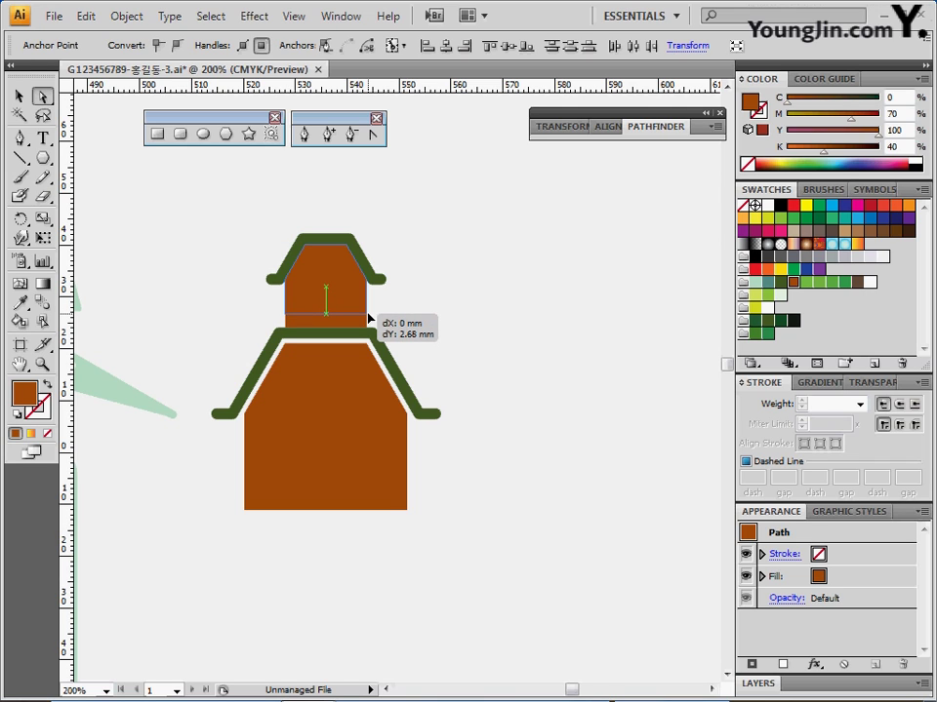
- Select the small barn's roof and shortened body together, nudge them down onto the large roof's ridge, and deselect them
drag(369, 318, 352, 318)
click(349, 298)
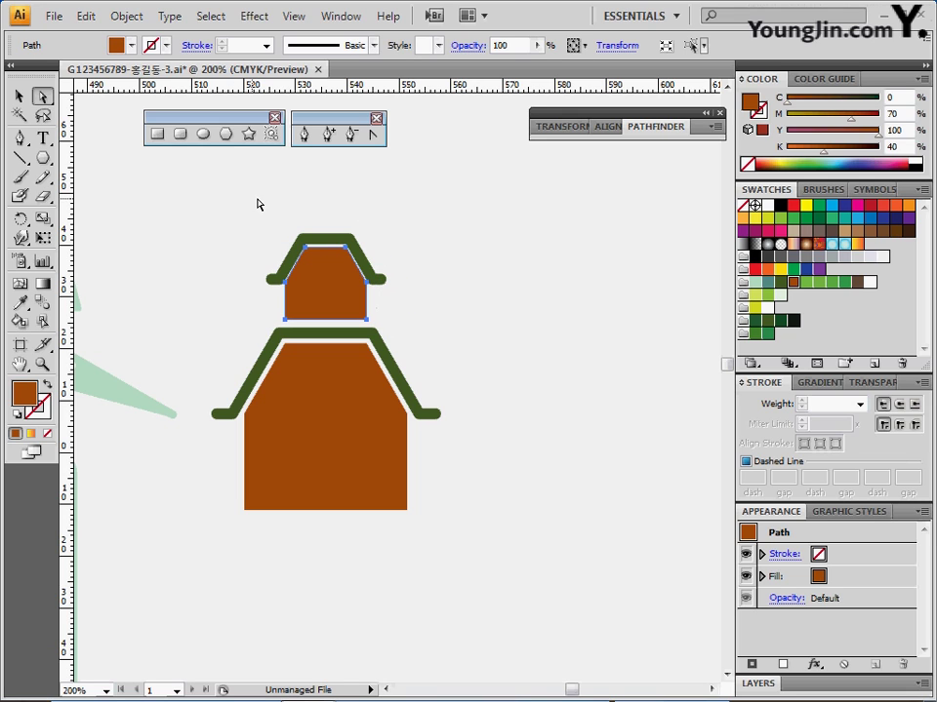
click(19, 97)
drag(261, 227, 391, 303)
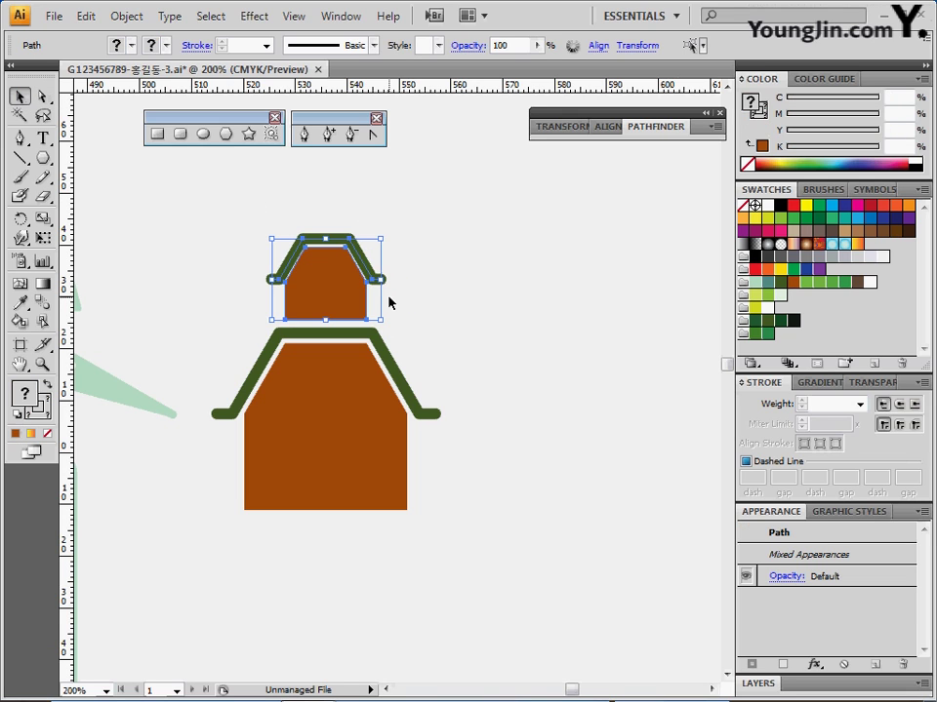
key(Down)
key(Down)
key(Down)
key(Down)
key(Down)
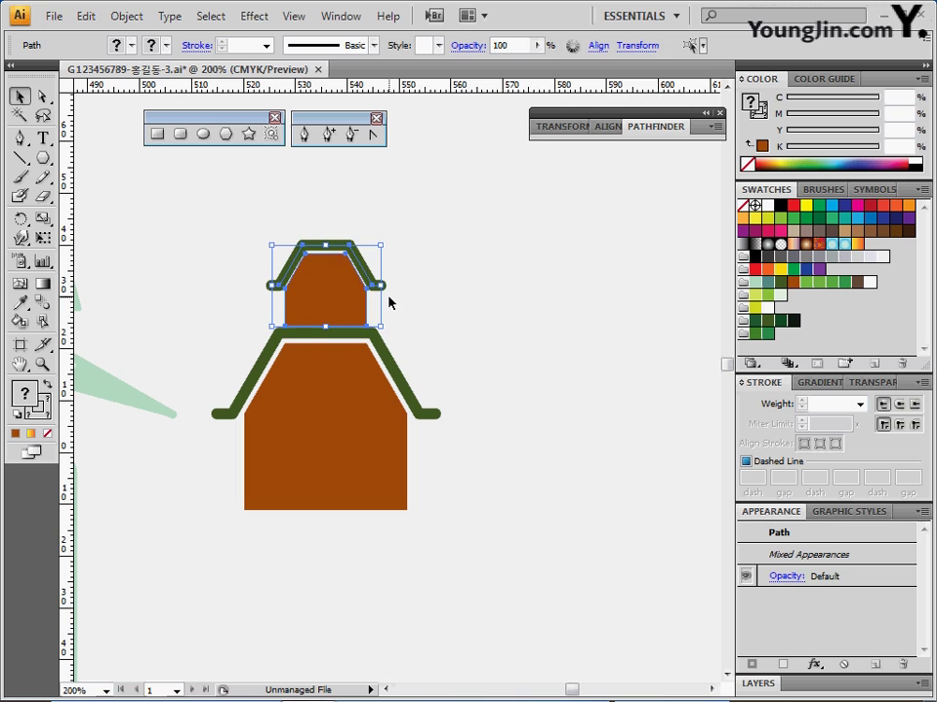
click(421, 328)
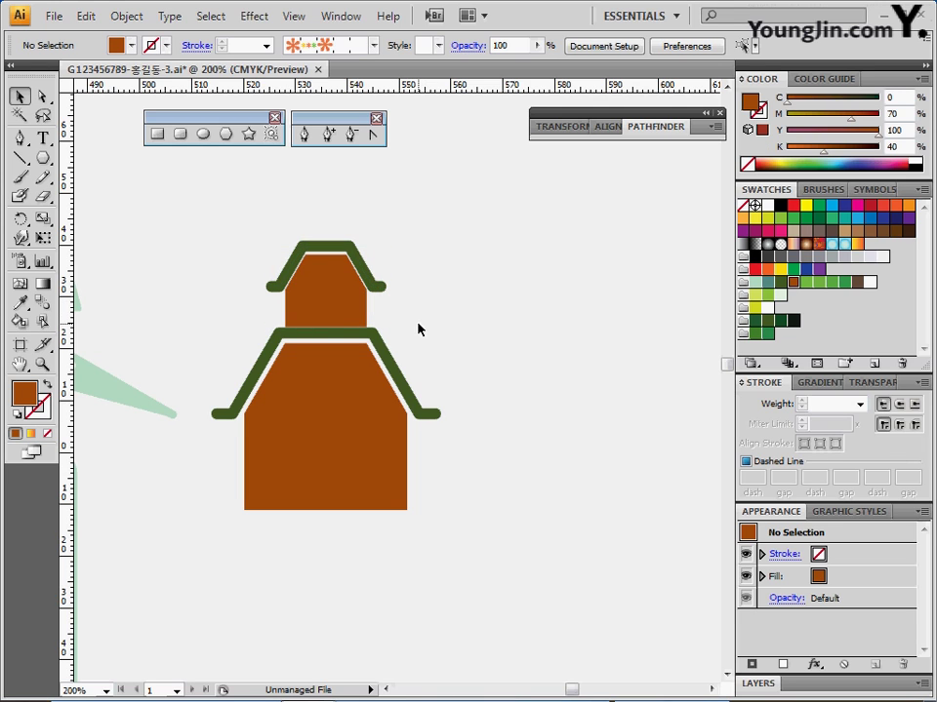
- Send the small barn body one level backward in the stacking order and clear the selection
click(349, 294)
key(ctrl+[)
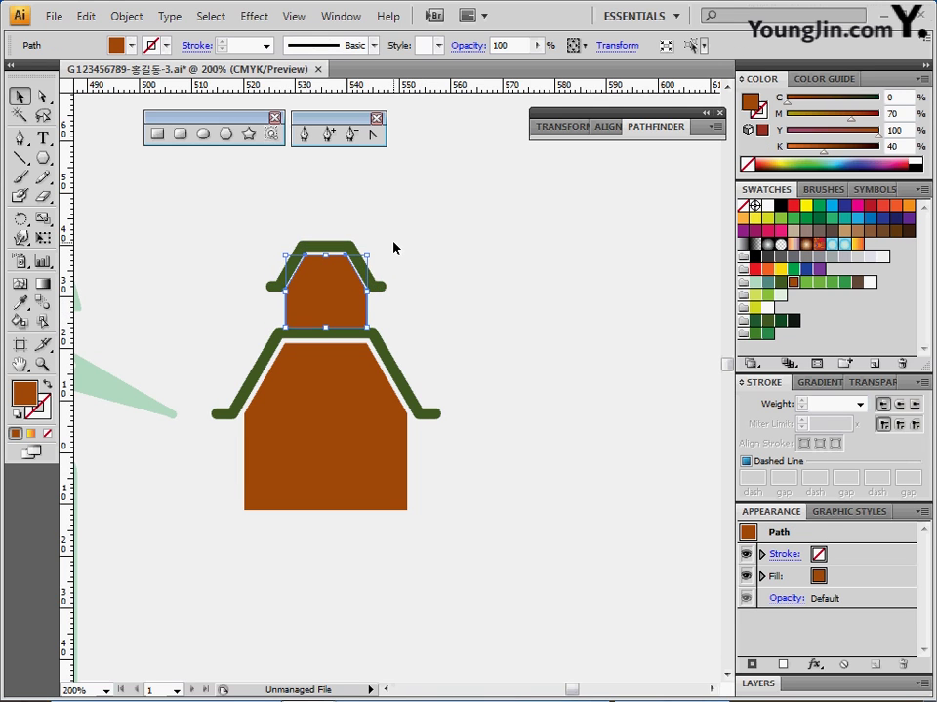
click(393, 247)
click(345, 253)
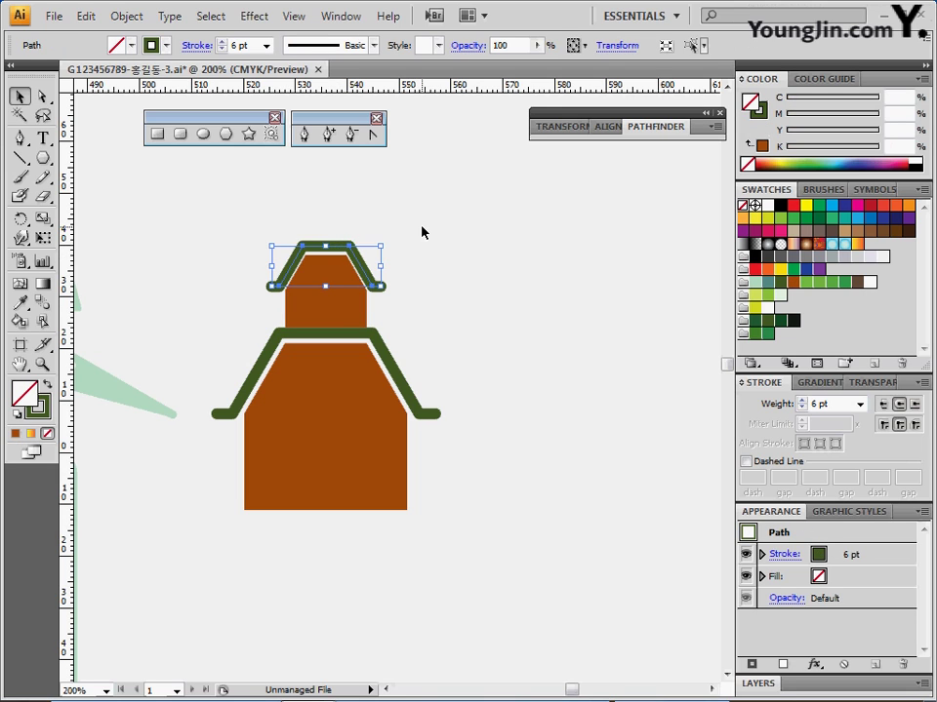
click(456, 274)
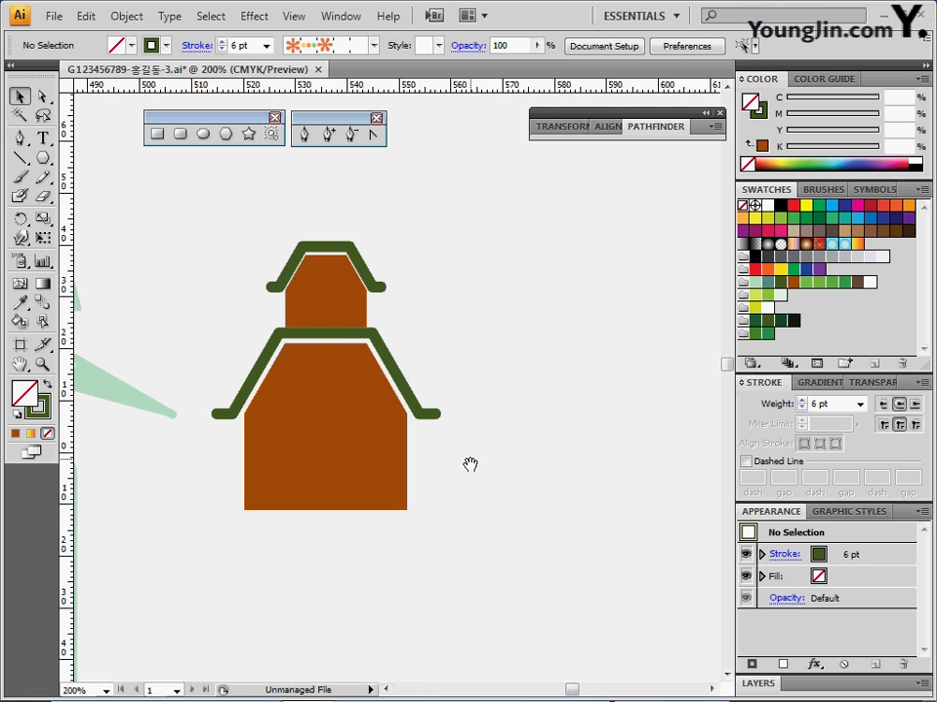
- Draw a rounded rectangle about 7.1 mm wide and 16.2 mm tall, centred on the midpoint of the large barn body's bottom edge
drag(470, 464, 474, 395)
click(180, 135)
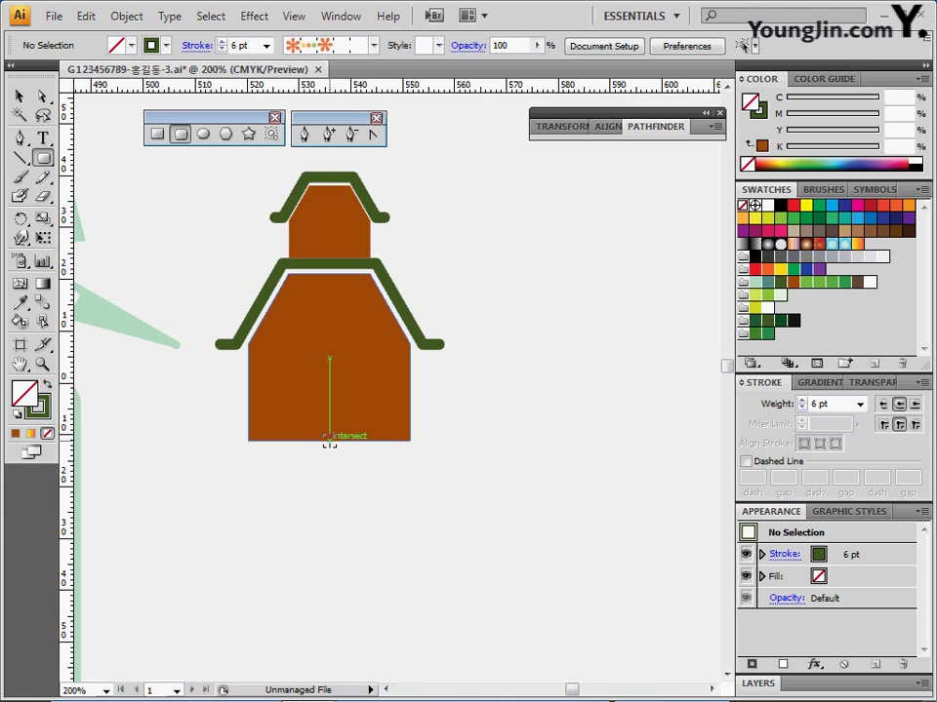
drag(329, 440, 349, 479)
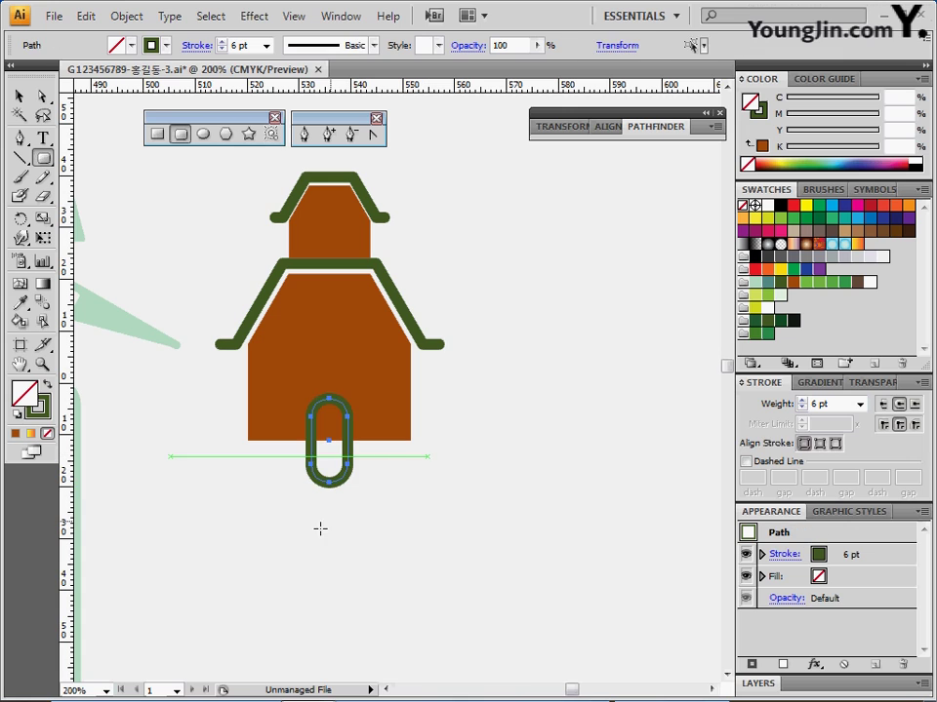
- Subtract the rounded rectangle from the large barn body with Minus Front to cut an arched doorway, and deselect the body
ctrl+click(404, 532)
drag(404, 531, 297, 389)
click(656, 126)
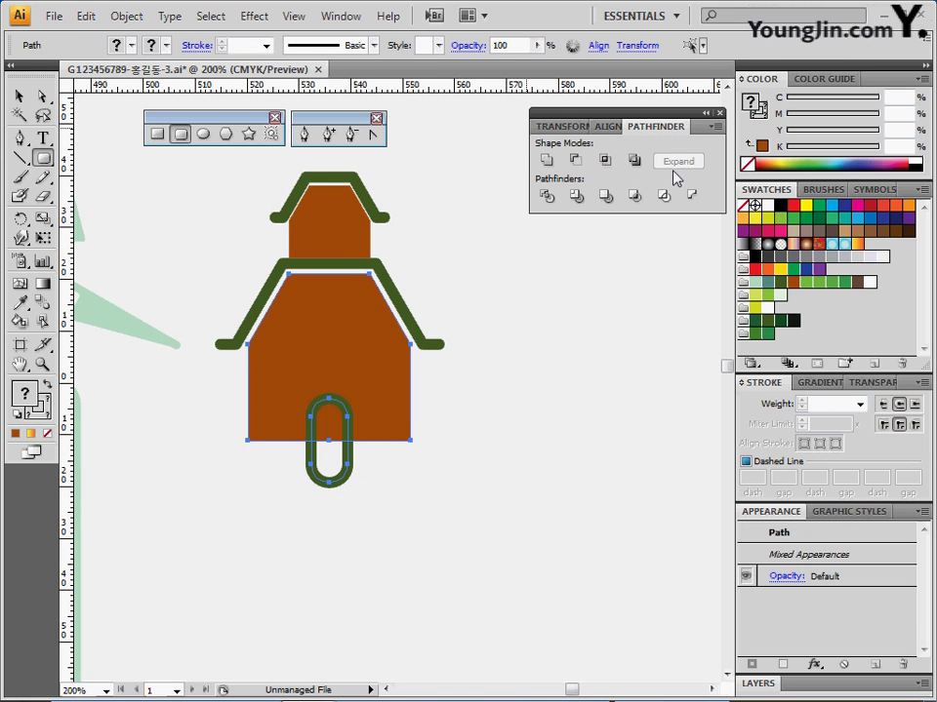
click(574, 160)
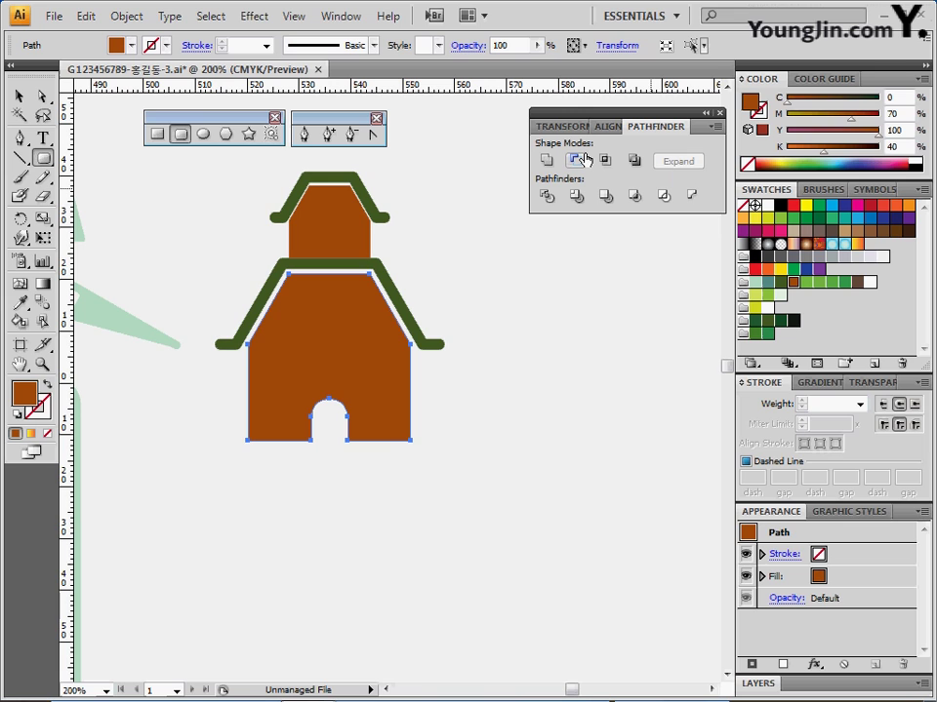
ctrl+click(547, 334)
- Create a 12 by 12 mm polar grid with 2 concentric and 4 radial dividers on the upper middle of the large barn body
drag(311, 391, 319, 446)
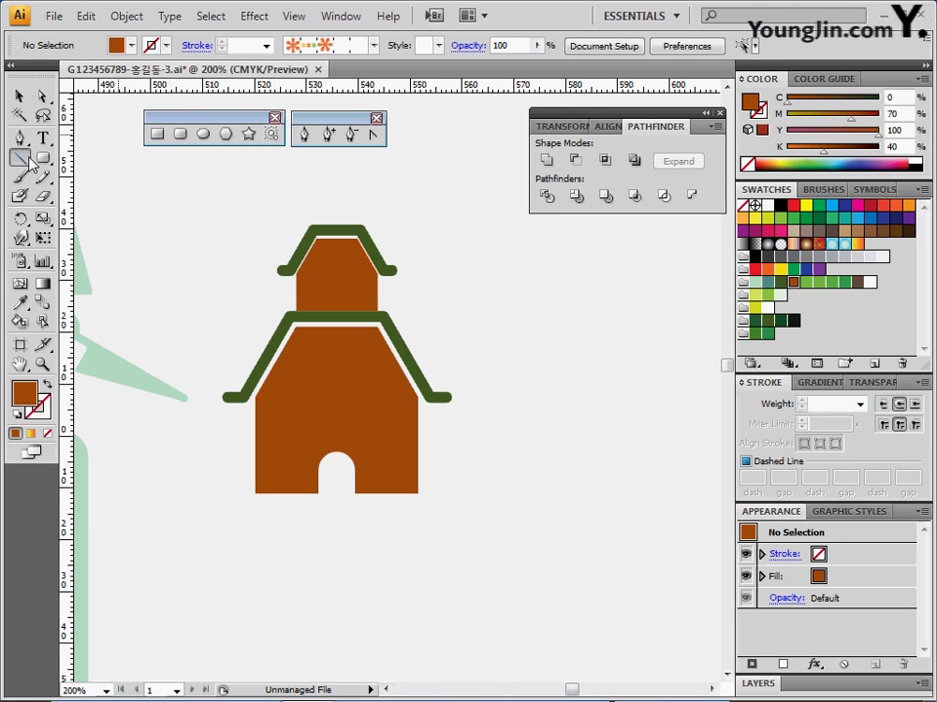
drag(20, 158, 88, 242)
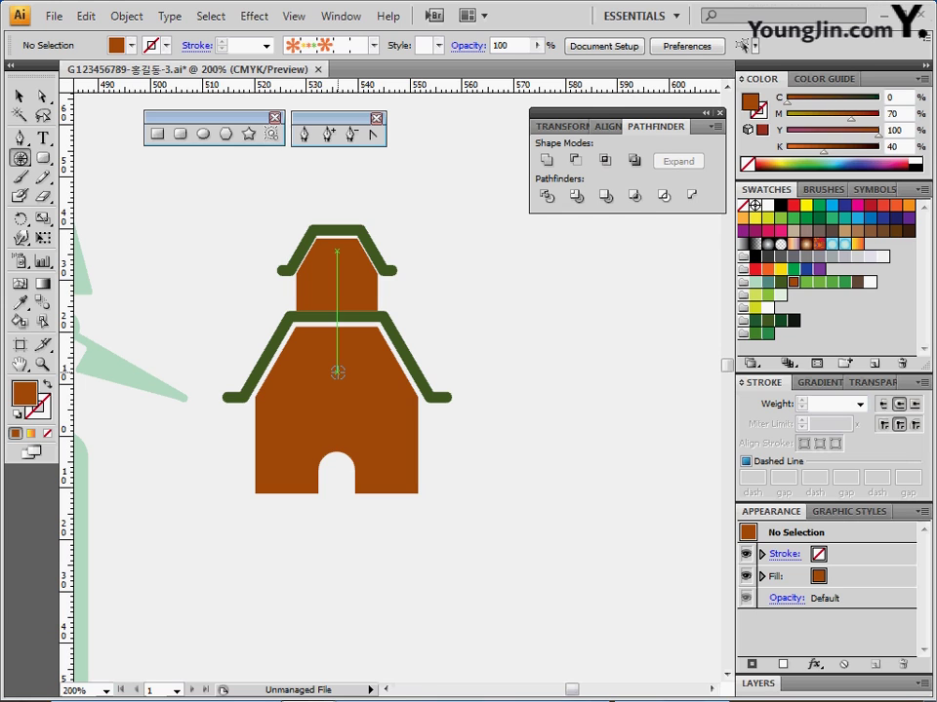
click(336, 371)
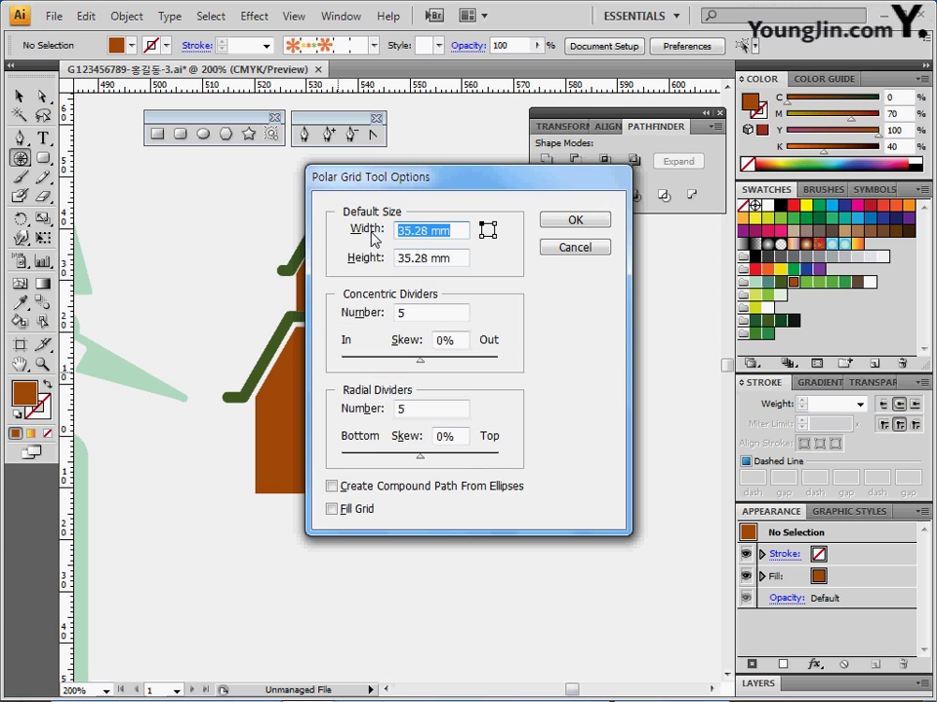
text(12)
key(Tab)
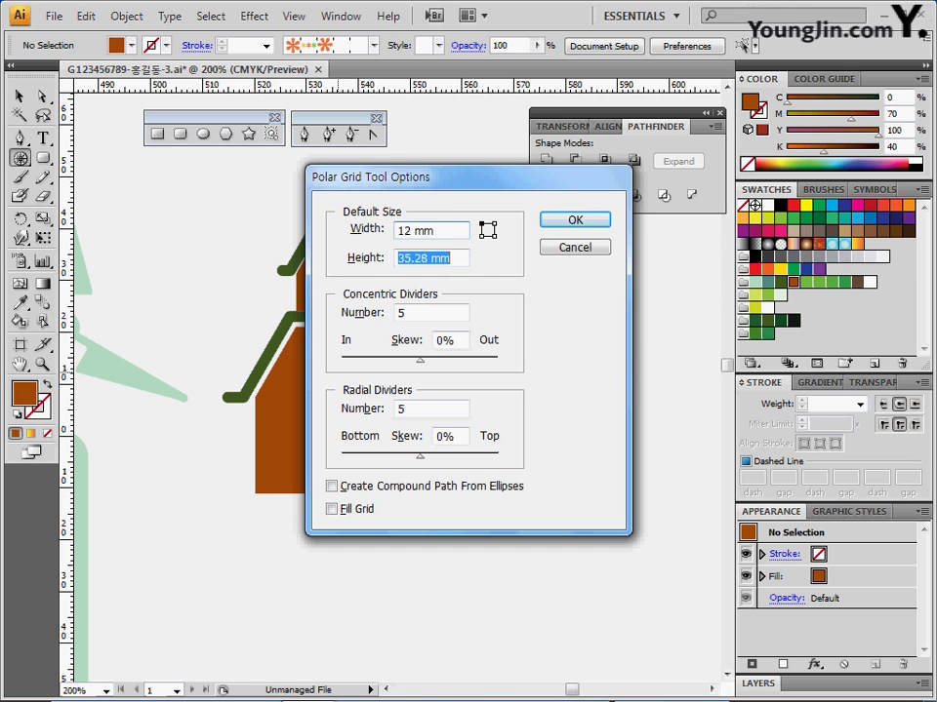
text(12)
key(Tab)
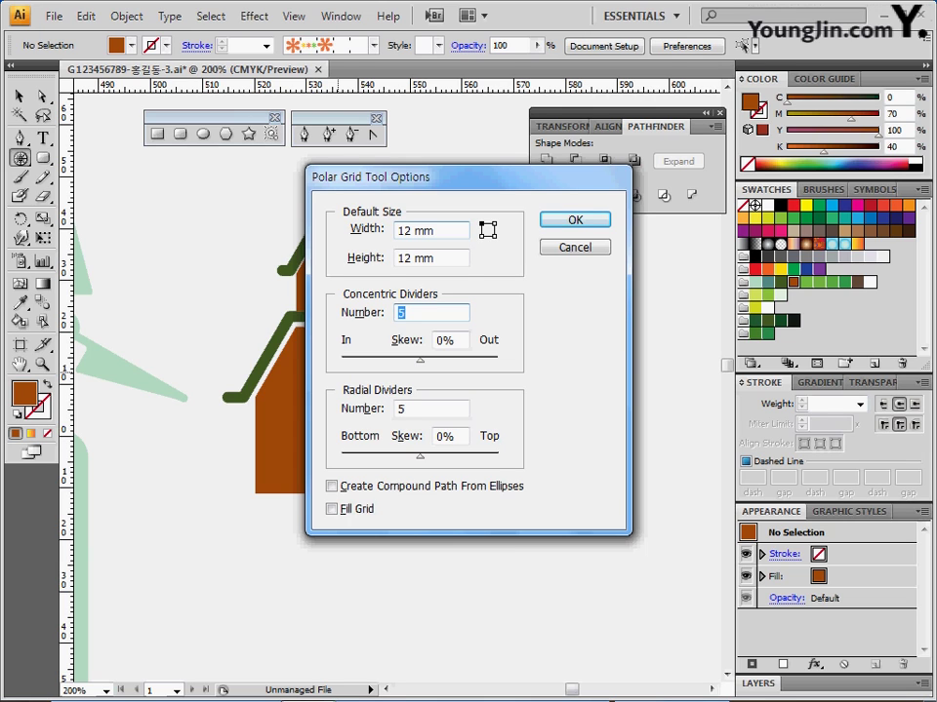
text(2)
key(Tab)
key(Tab)
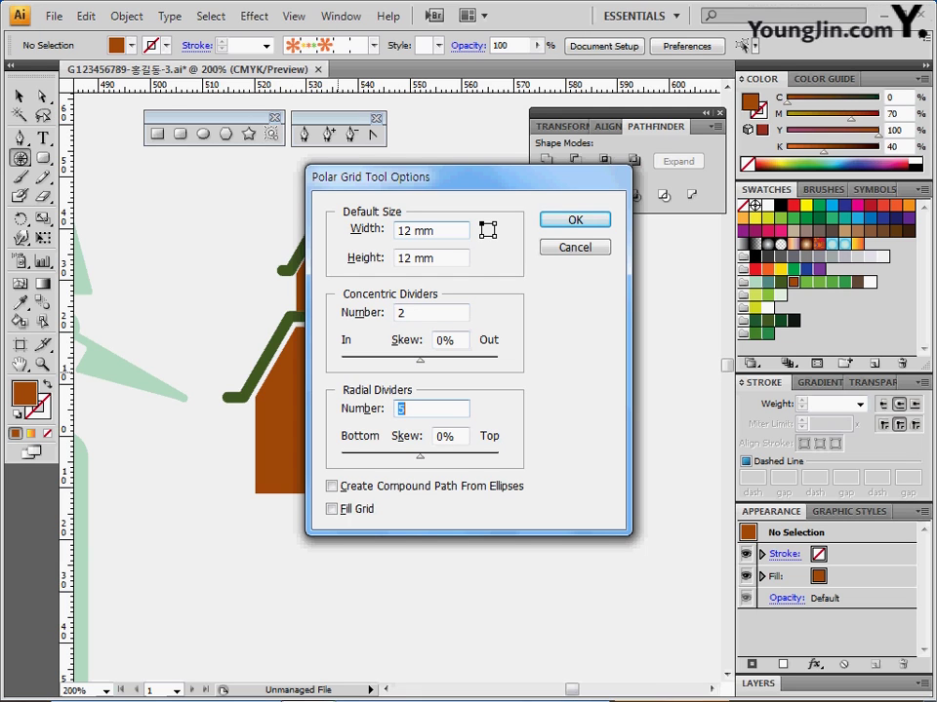
text(4)
click(576, 223)
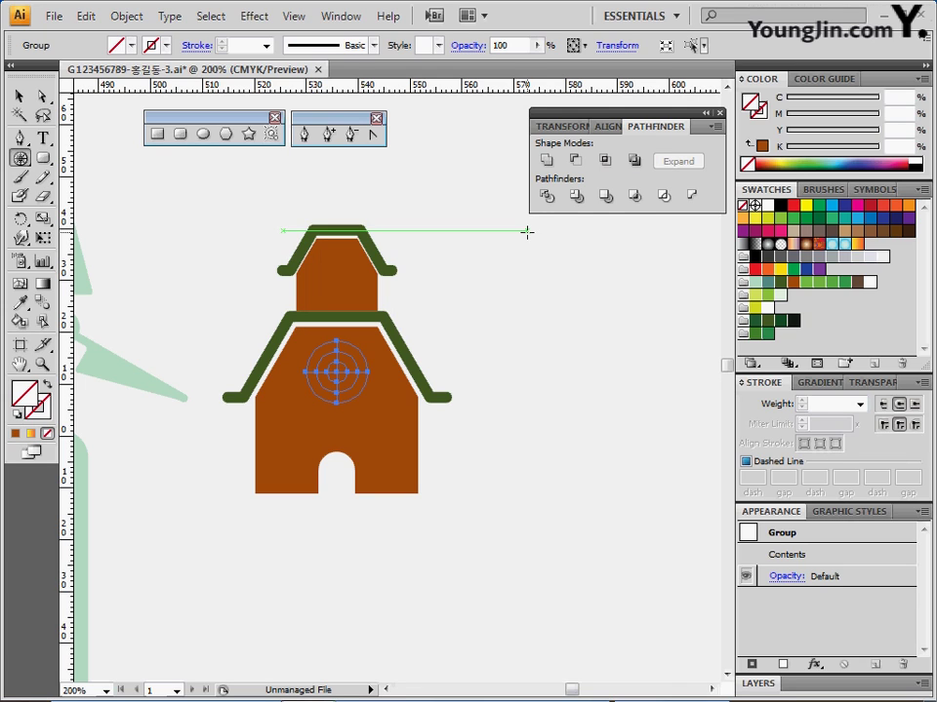
- Give the polar grid a white fill and a 3 pt dark green stroke (C 70, M 40, Y 100, K 40), and deselect it
click(18, 414)
click(45, 416)
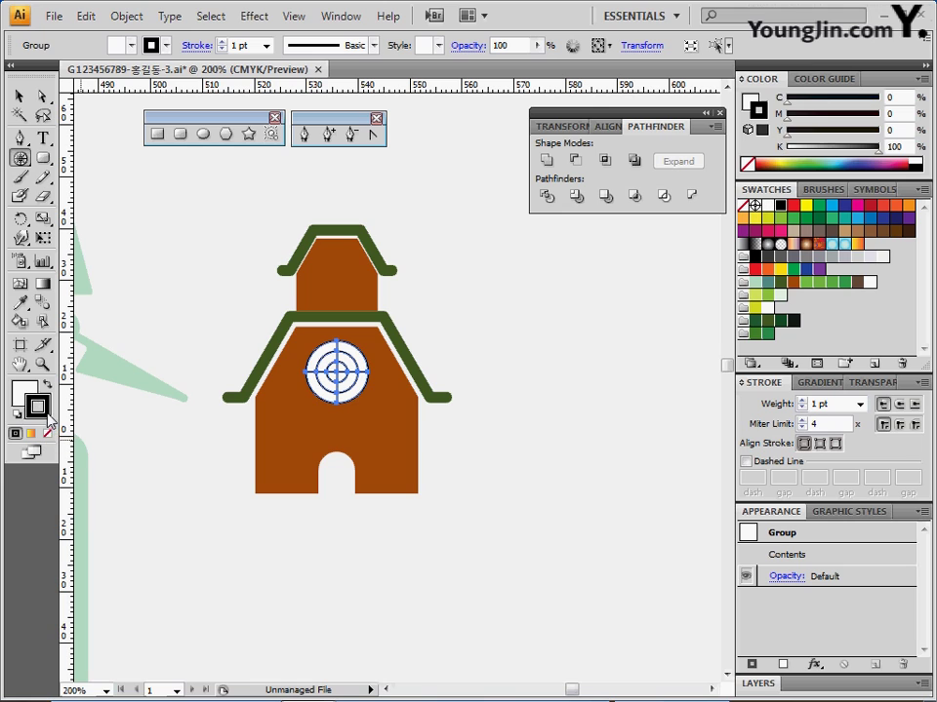
click(781, 283)
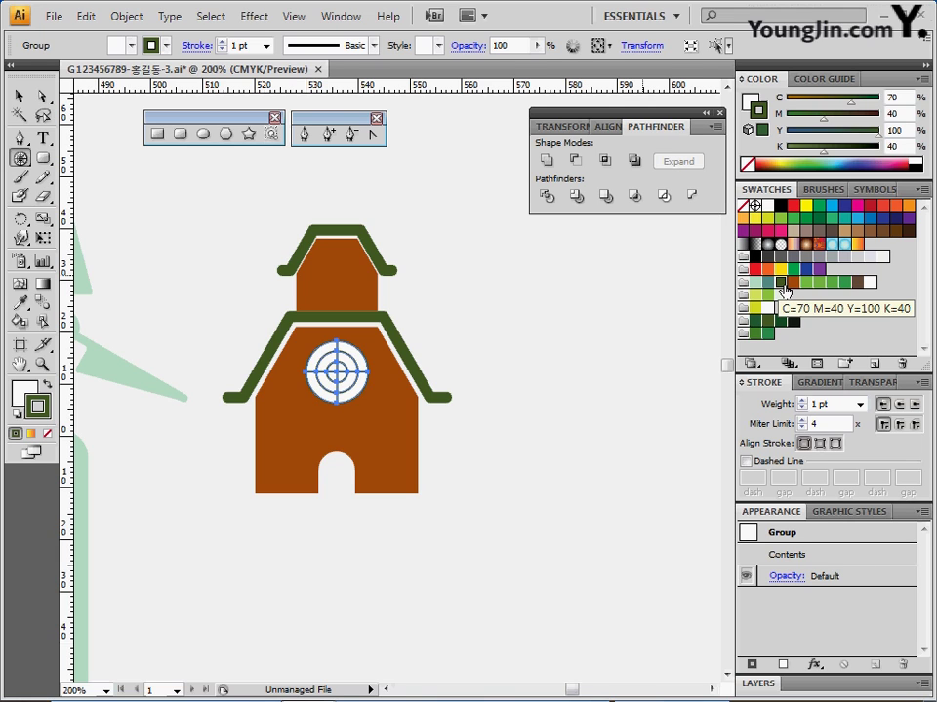
click(802, 401)
click(802, 401)
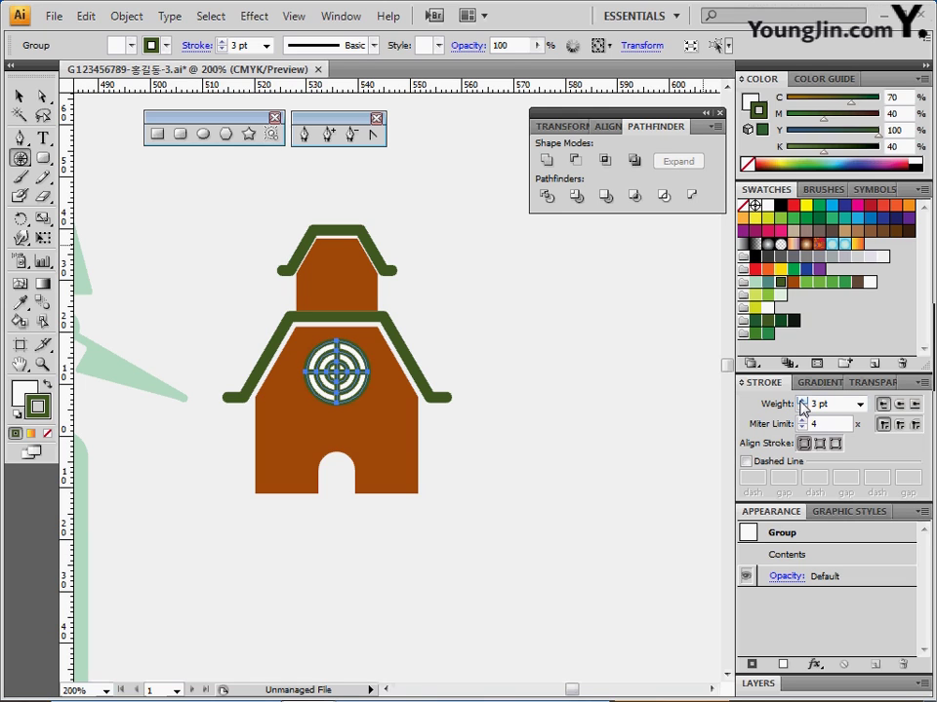
key(ctrl)
click(503, 314)
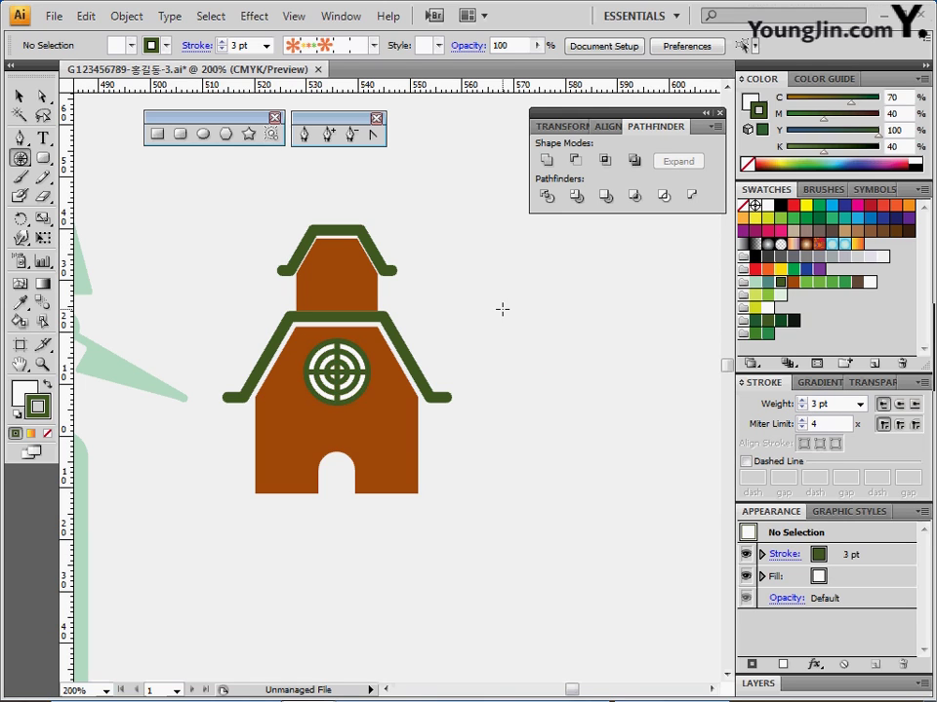
- Draw a 3.5 by 3.5 mm square window in the upper middle of the small barn body, remove its stroke, and deselect it
click(156, 135)
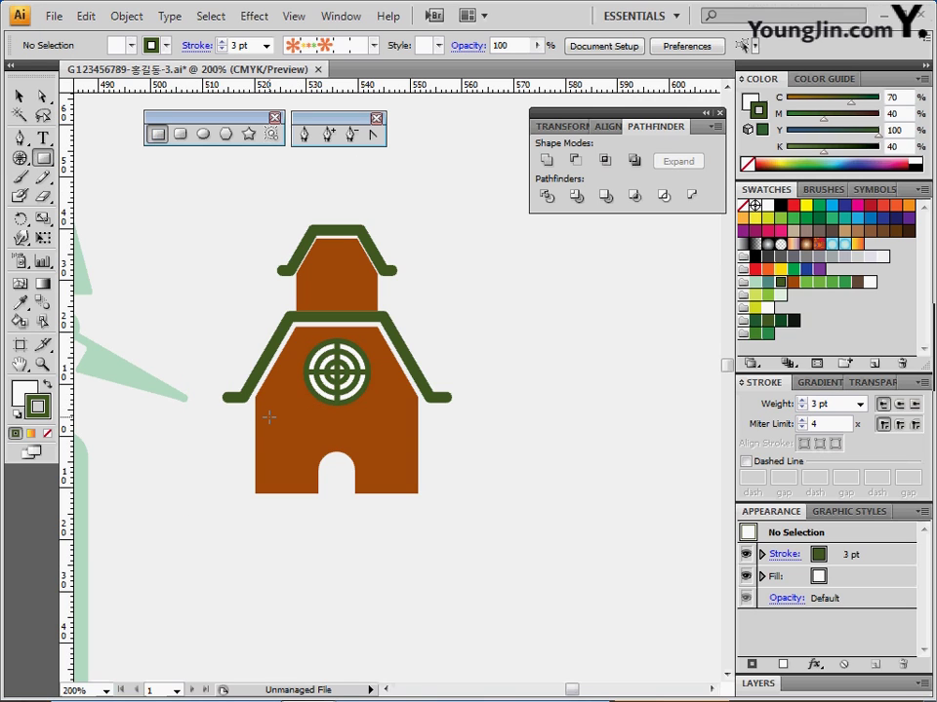
click(327, 258)
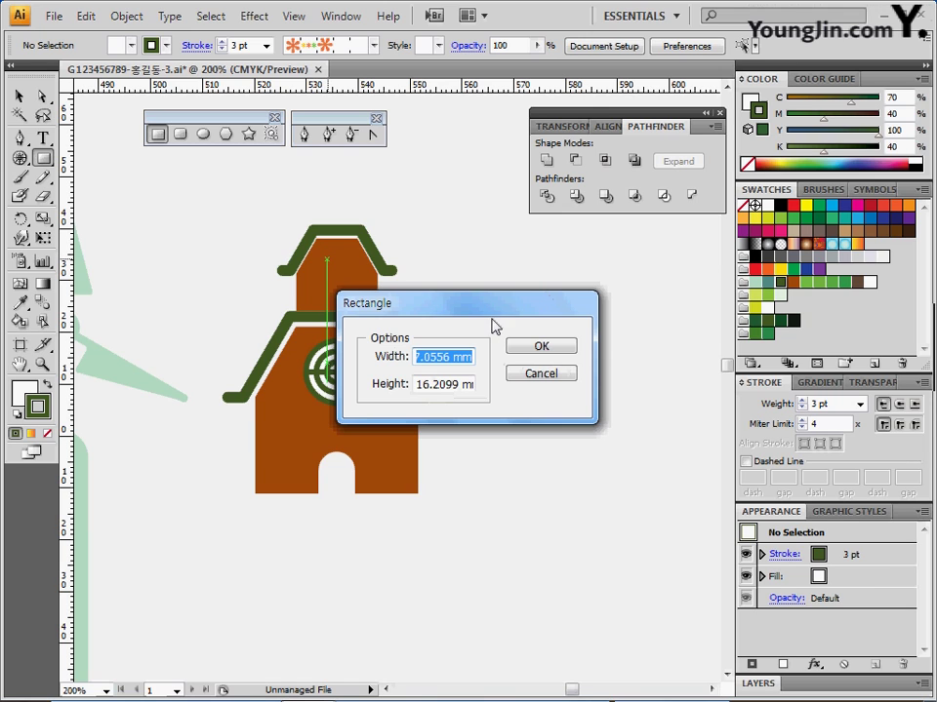
text(3.5)
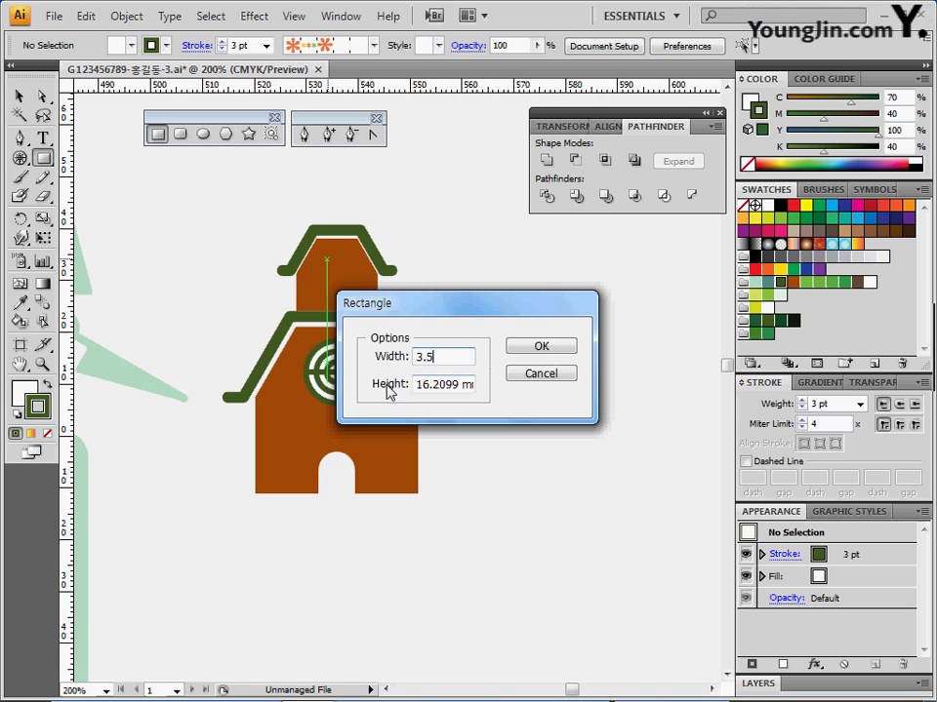
key(Tab)
text(3.5)
click(541, 348)
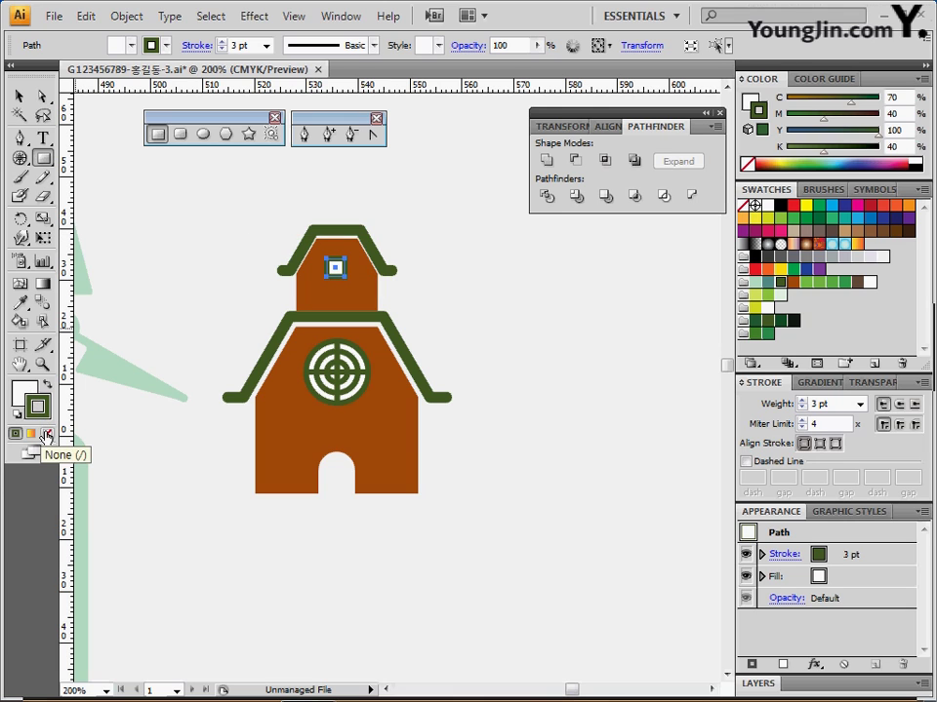
click(46, 434)
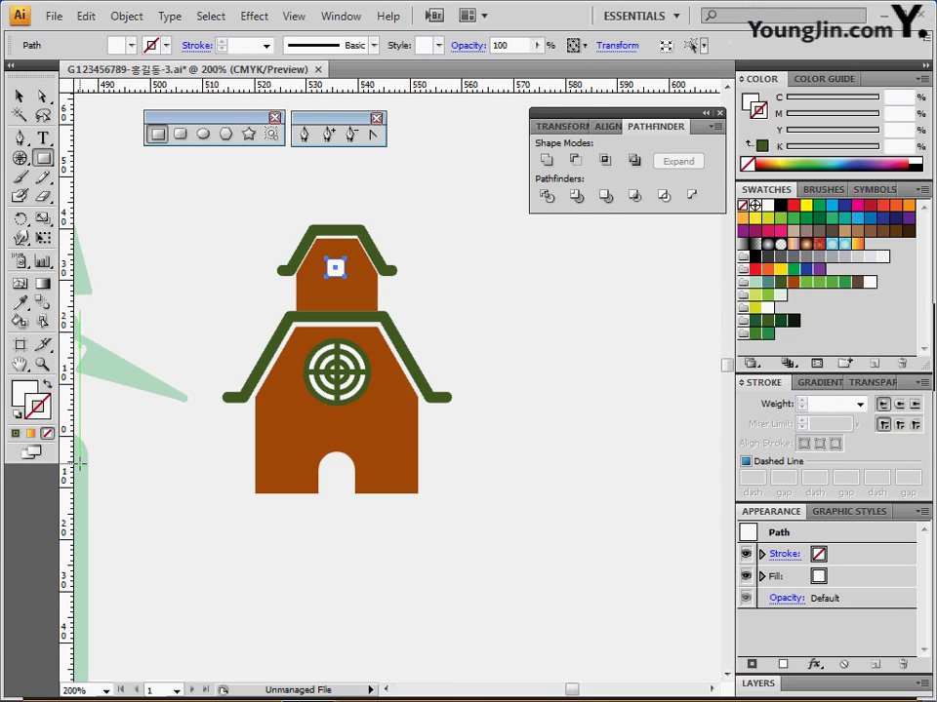
key(ctrl)
key(ctrl+shift+a)
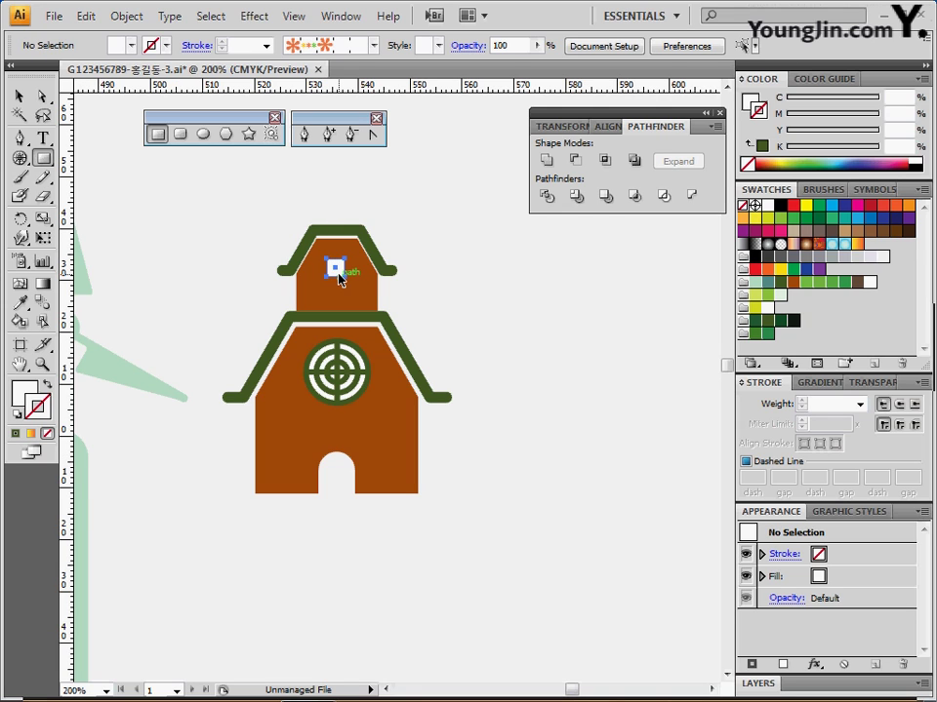
- Copy the square window three times onto the large body's left side: two side by side and one below the left one
click(337, 271)
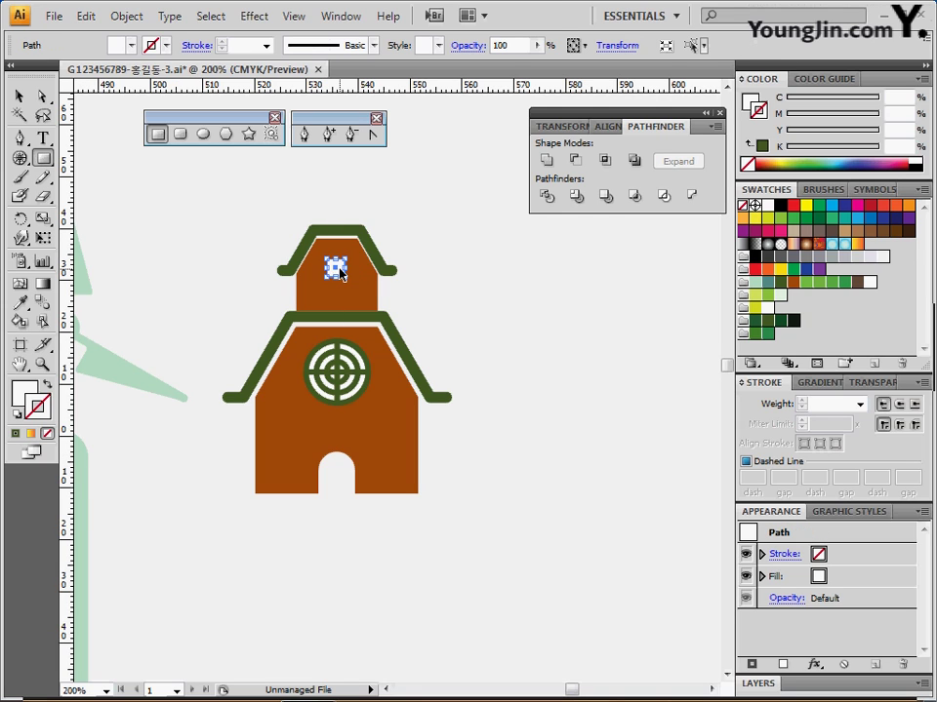
drag(337, 272, 283, 447)
click(234, 539)
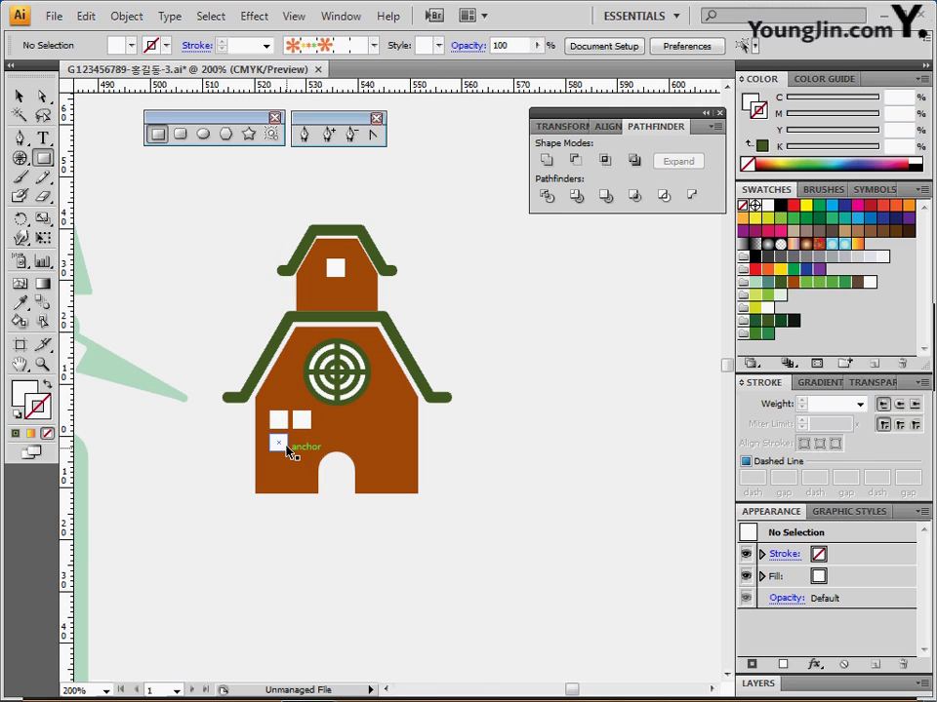
- Select the three windows left of the doorway and create a mirrored copy across the barn's vertical centre axis with the Reflect tool
click(287, 448)
shift+click(288, 421)
shift+click(301, 423)
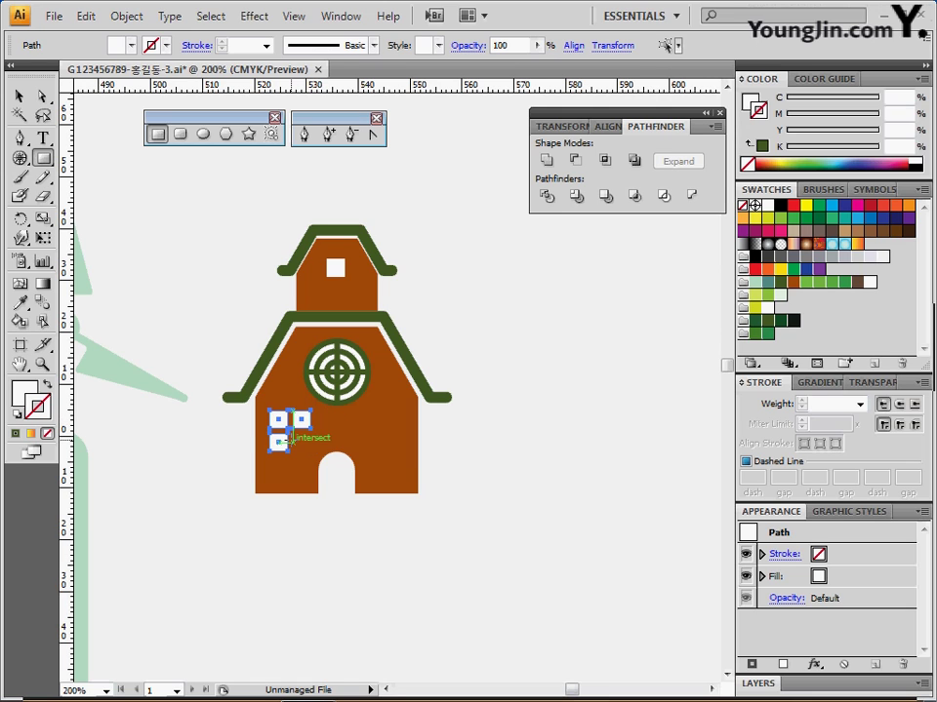
drag(21, 219, 63, 244)
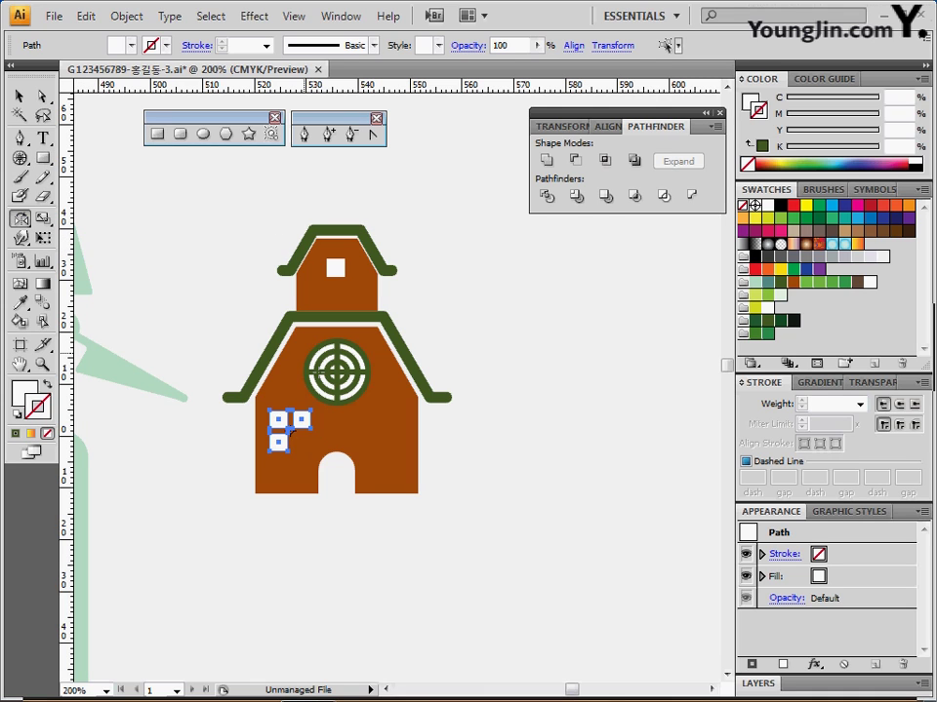
click(337, 373)
drag(278, 422, 385, 416)
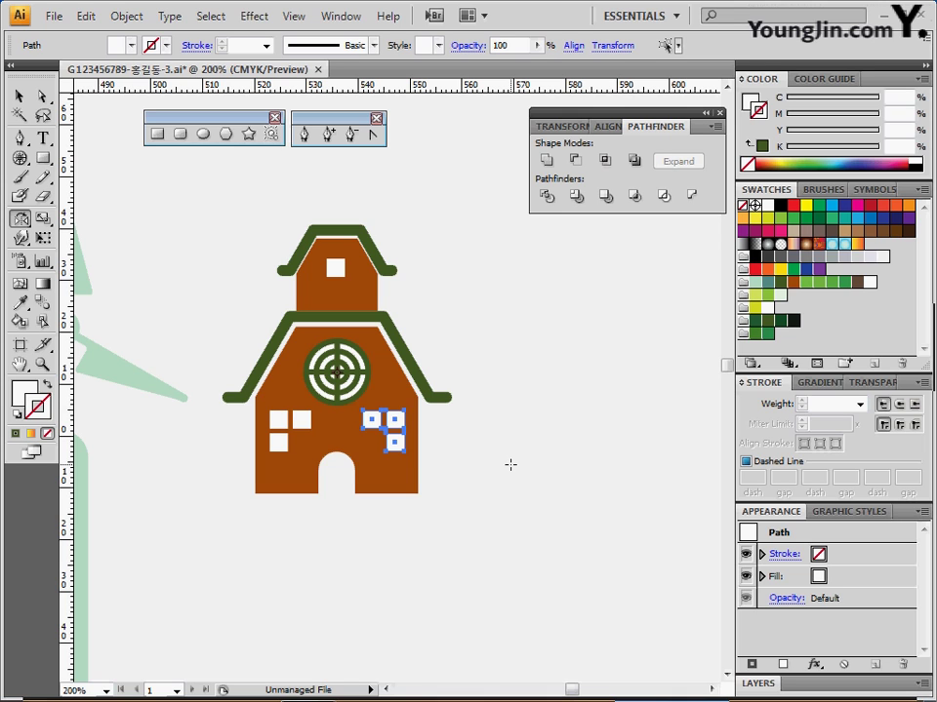
drag(337, 474, 513, 388)
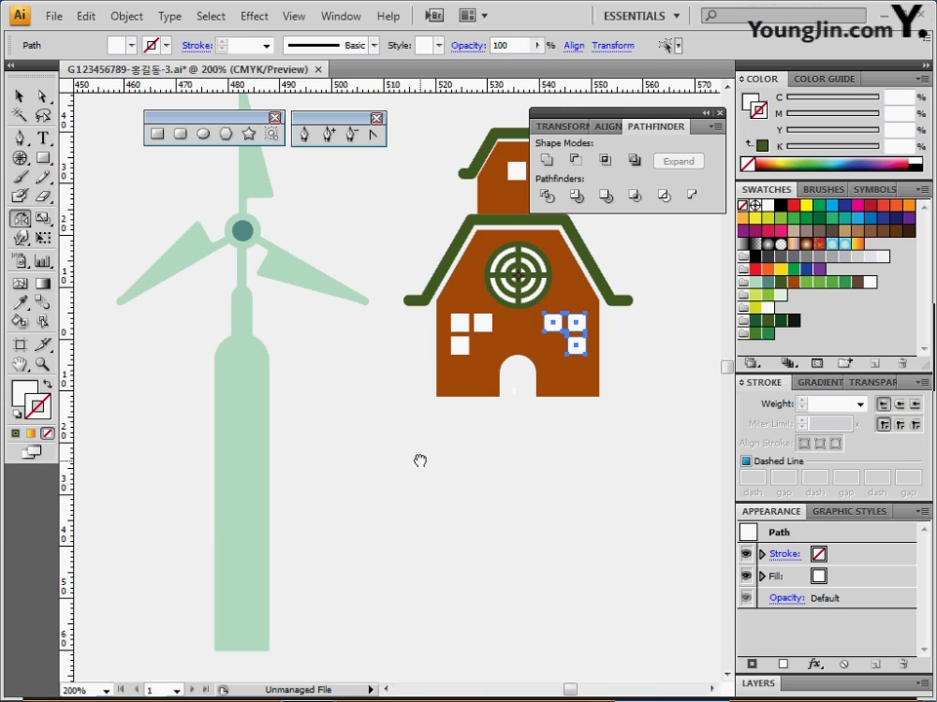
- Group all the parts of the barn, move the group beside the foot of the wind turbine, and deselect it
mouse_move(323, 467)
mouse_down()
mouse_move(339, 457)
mouse_move(323, 463)
mouse_up()
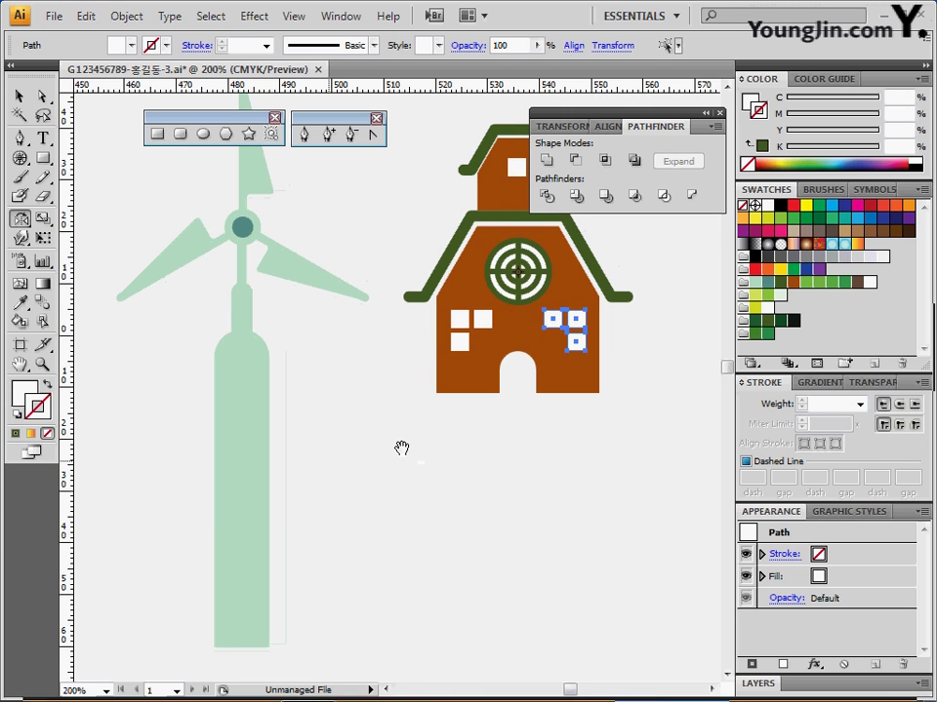
drag(394, 464, 354, 495)
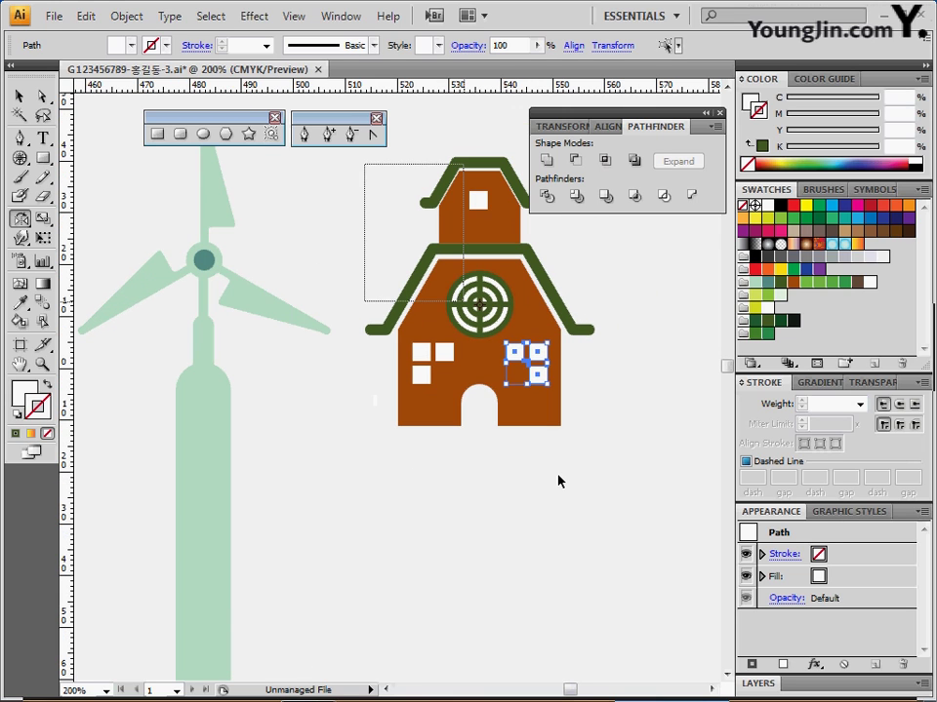
click(511, 315)
drag(510, 315, 364, 569)
key(ctrl+g)
drag(414, 463, 500, 250)
drag(413, 386, 446, 378)
drag(230, 401, 373, 503)
click(270, 428)
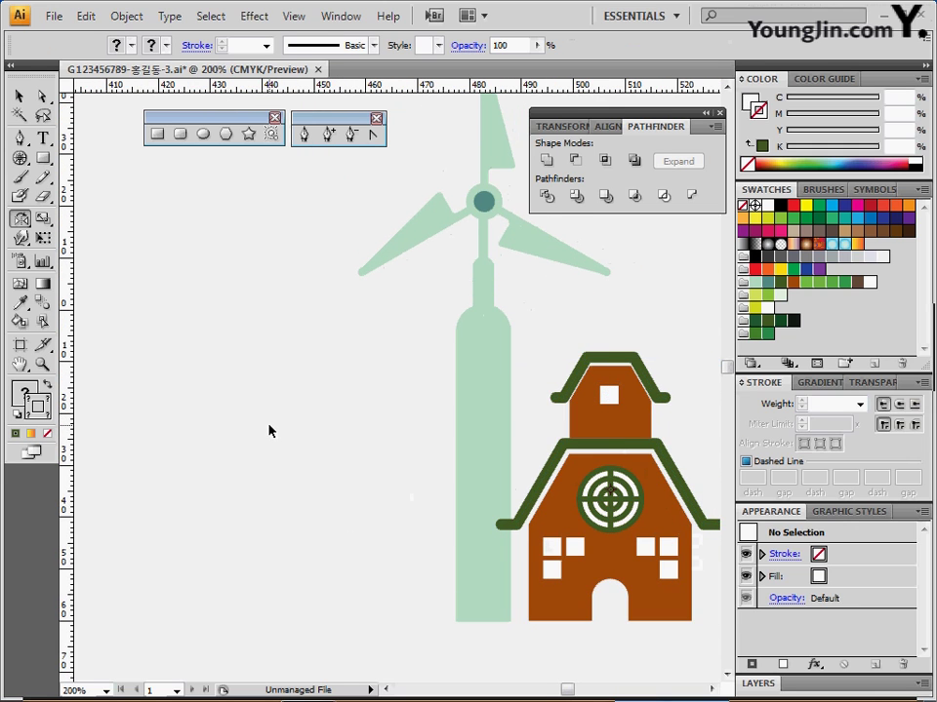
- Create a three-sided polygon with a 17 mm radius in the empty area beside the turbine and fill it green (C 80, M 20, Y 100, K 0)
click(226, 134)
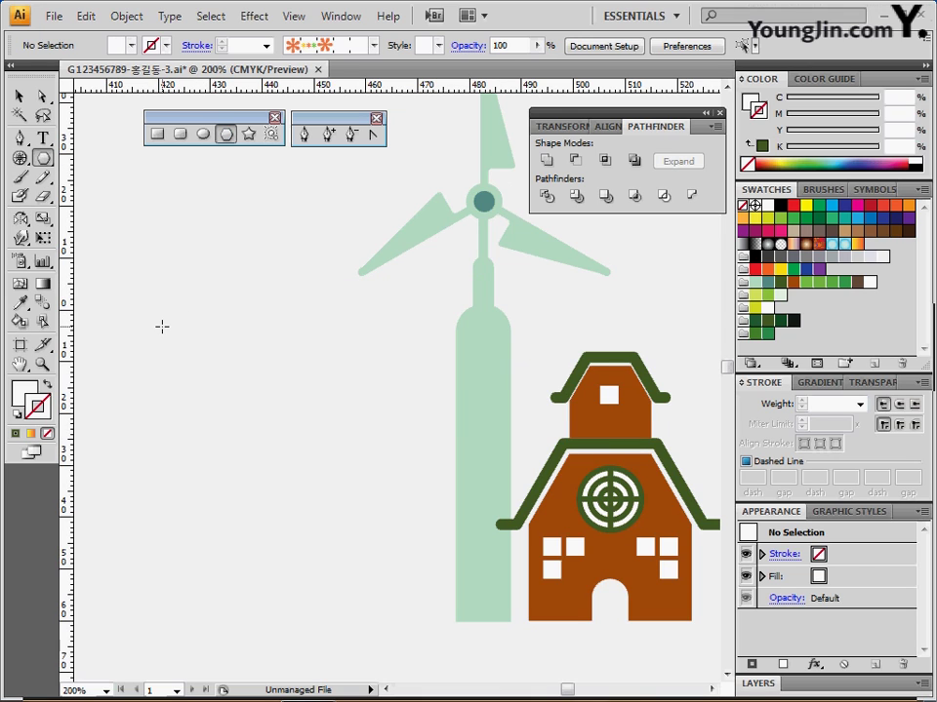
click(162, 327)
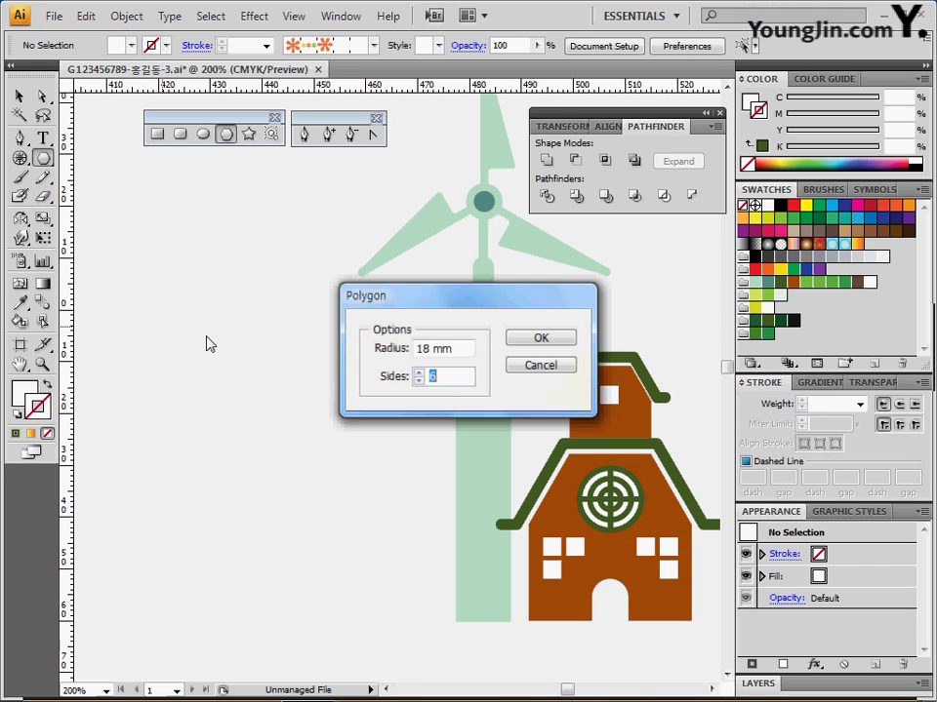
click(385, 349)
text(17)
key(Tab)
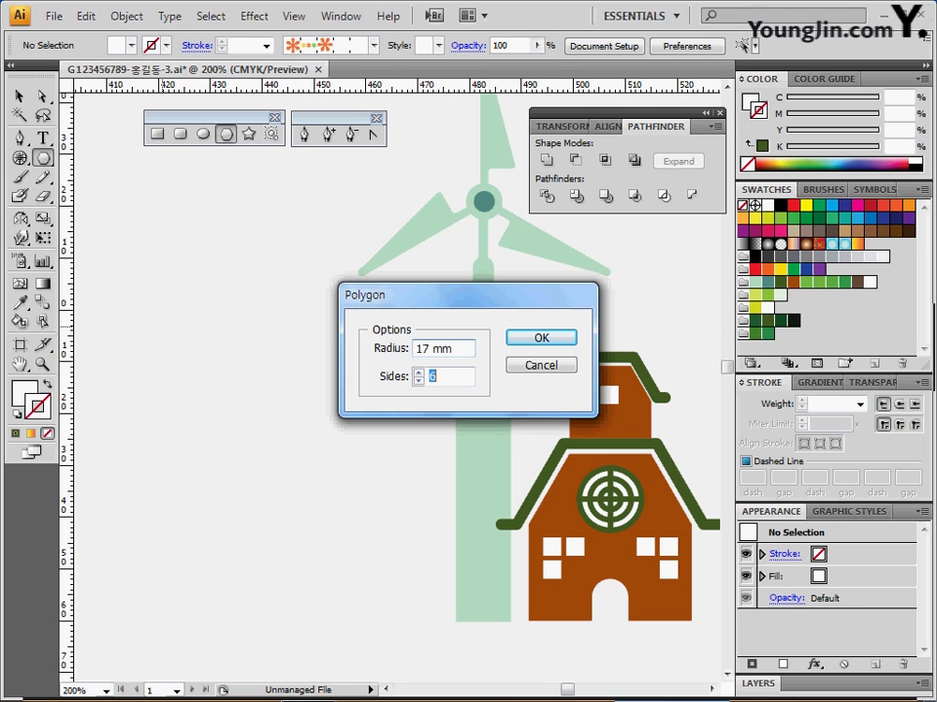
text(3)
click(539, 337)
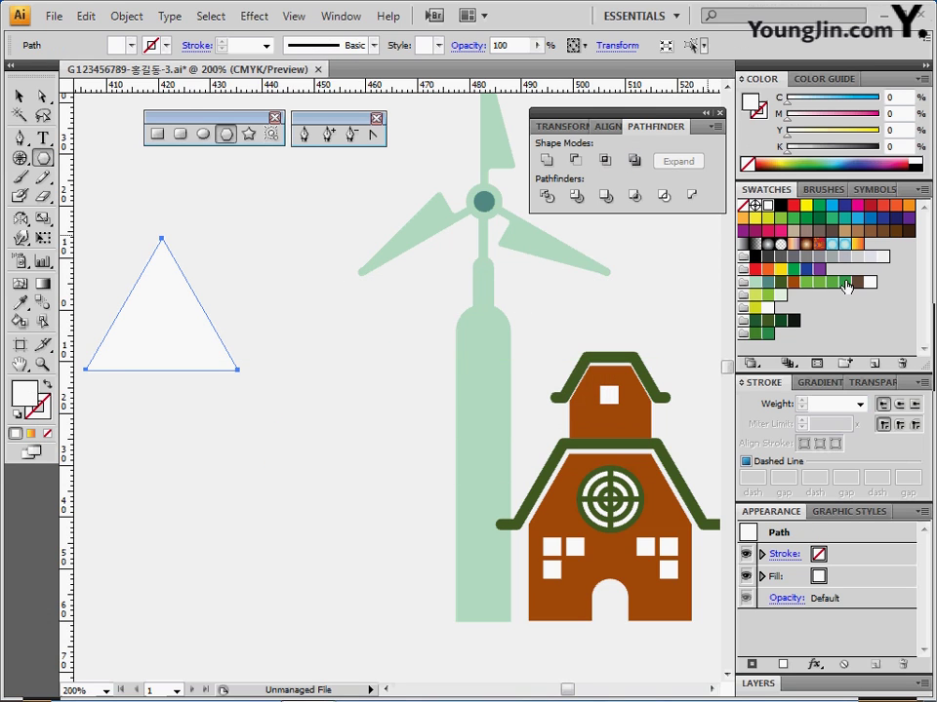
click(845, 283)
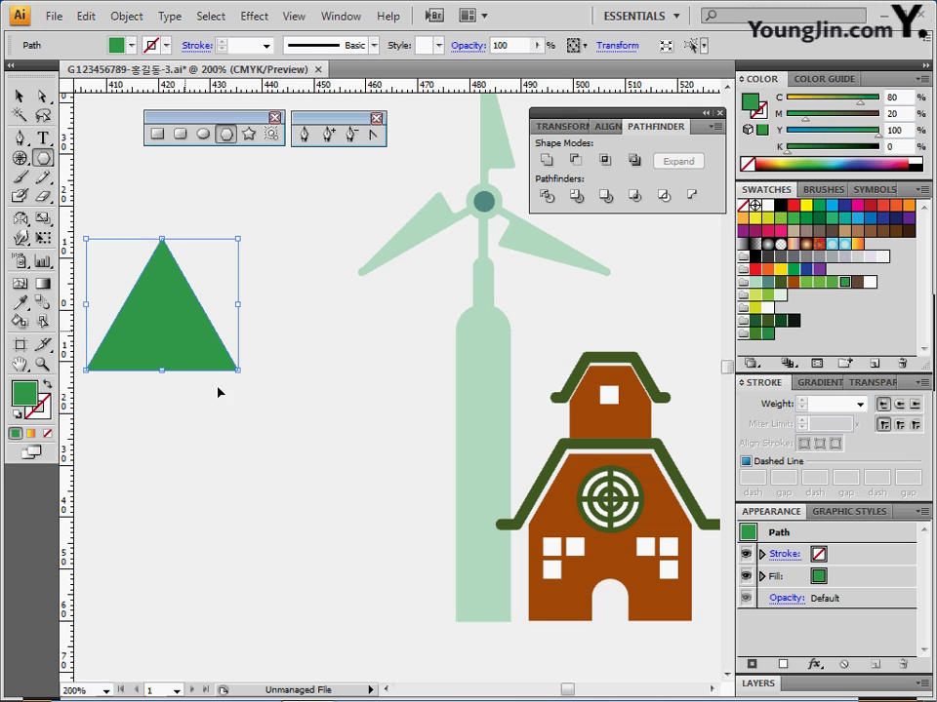
- Move the green triangle down nearer the turbine's lower half and flatten it from its apex to a little over half its height
drag(185, 335, 272, 490)
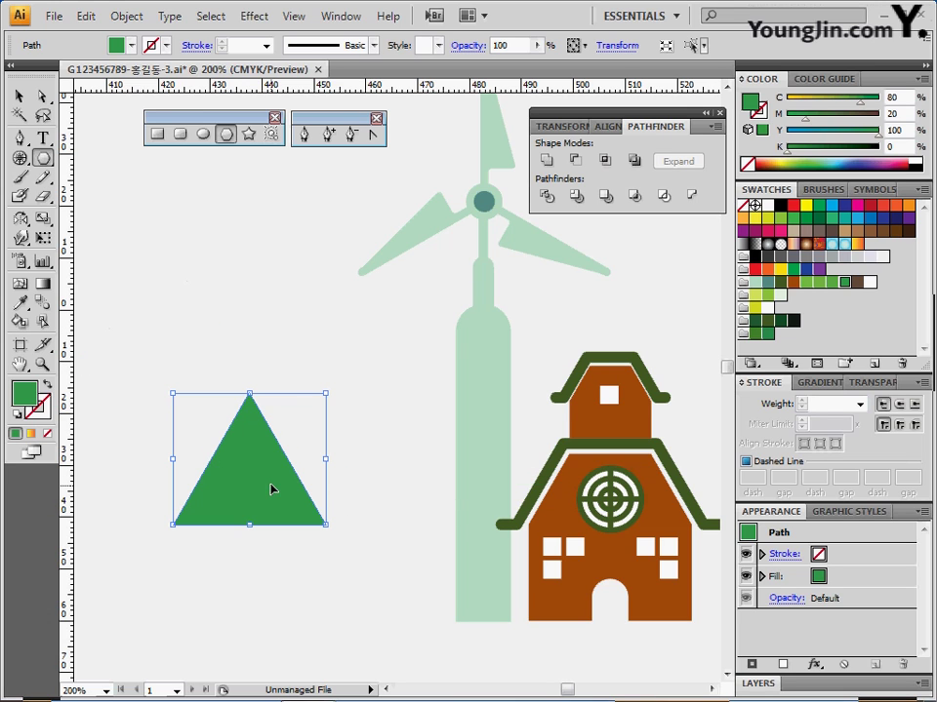
key(a)
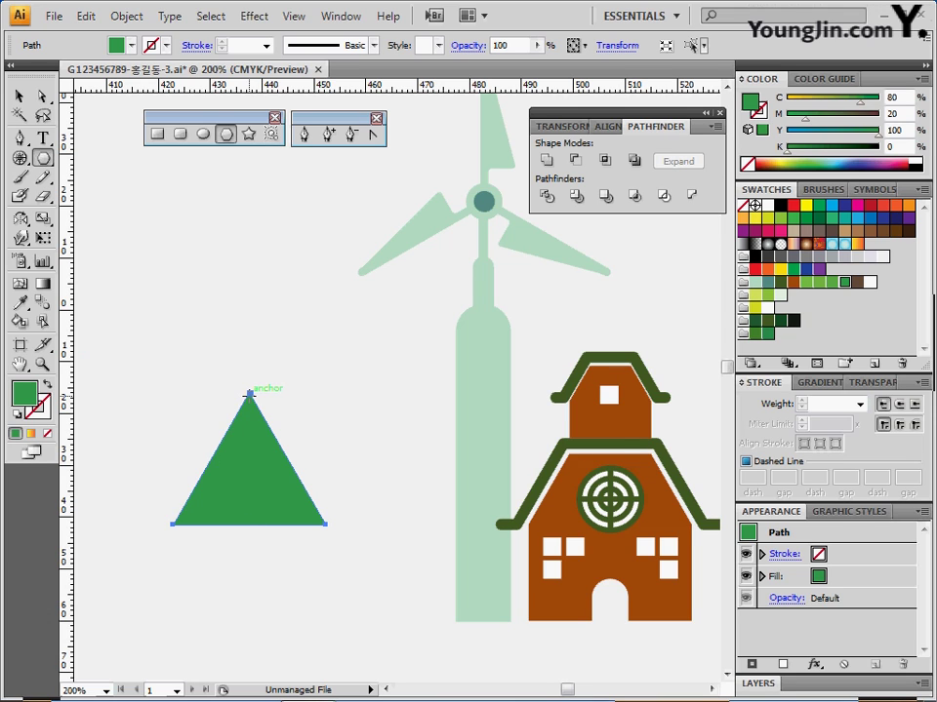
key(v)
drag(250, 395, 249, 455)
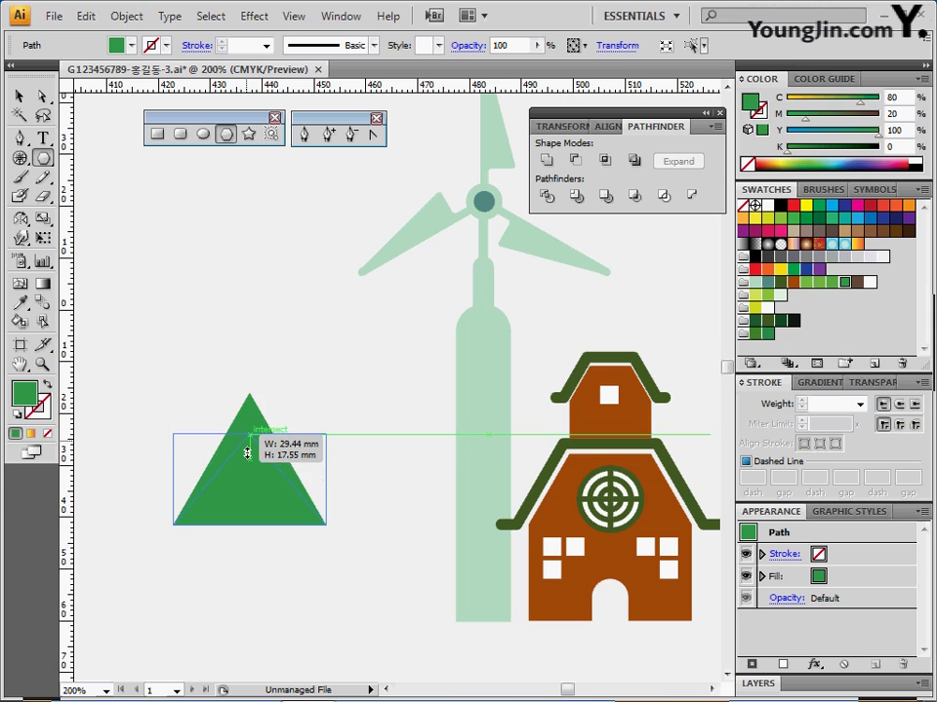
drag(247, 452, 246, 450)
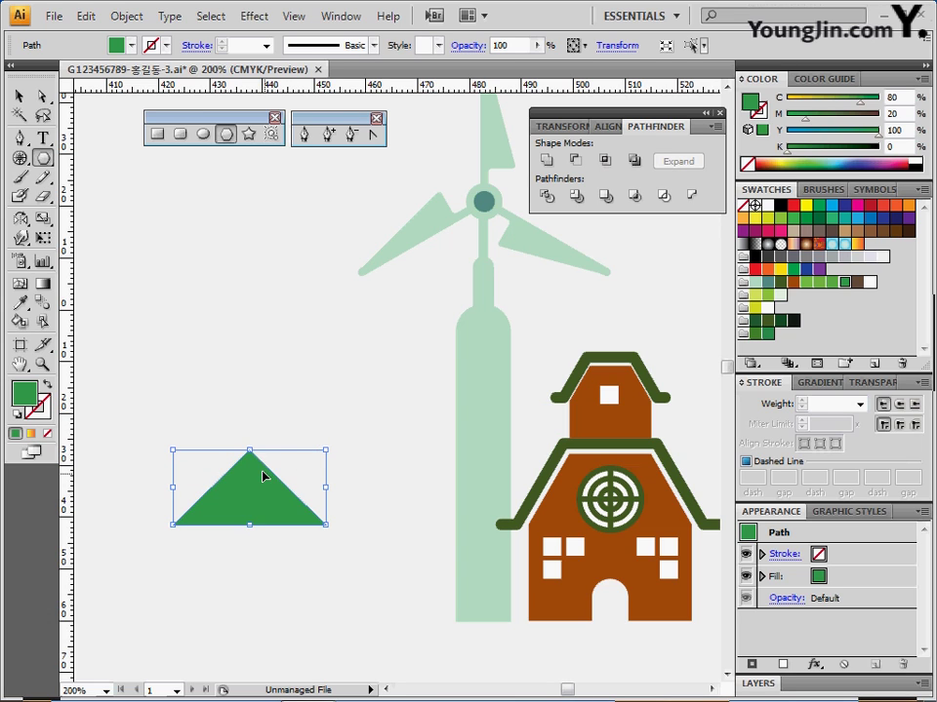
- Make a copy of the triangle scaled uniformly to 80% about a point above its apex with the Scale tool
key(a)
drag(248, 441, 241, 417)
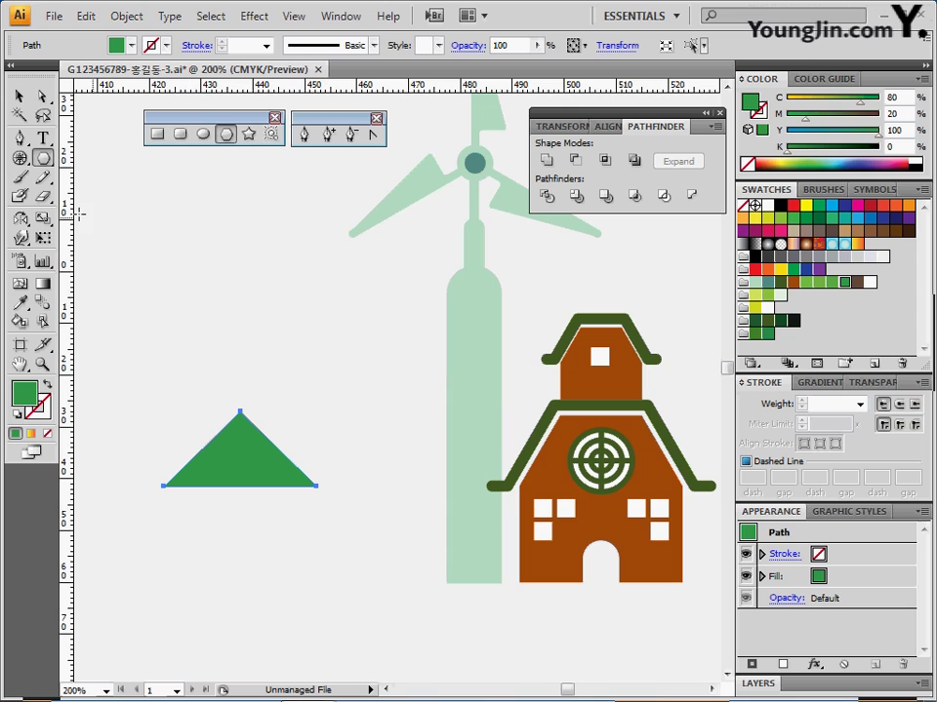
click(43, 218)
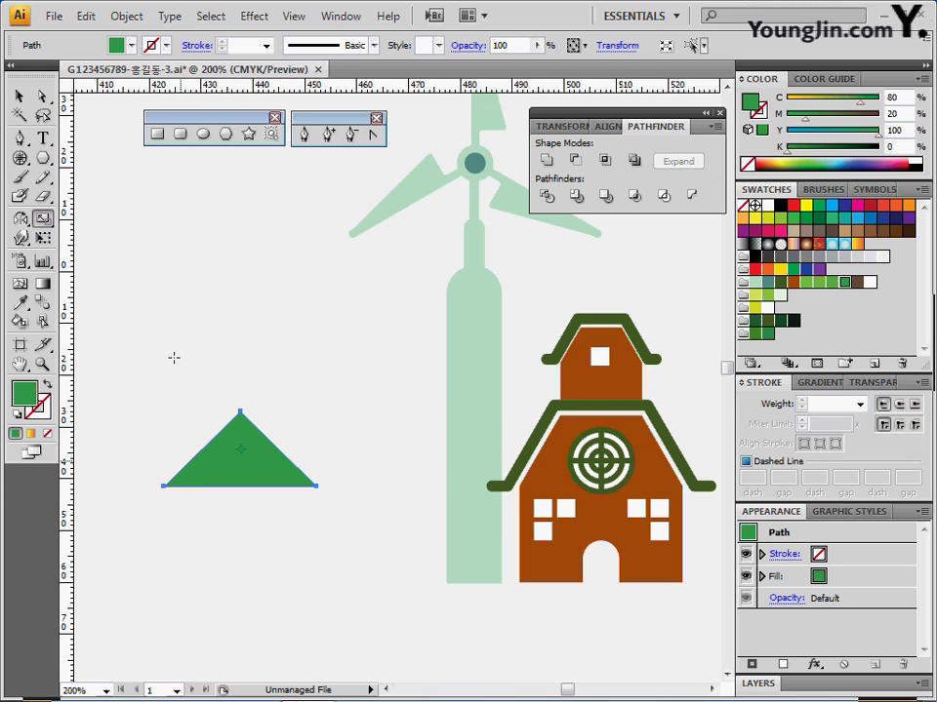
click(235, 257)
alt+click(239, 262)
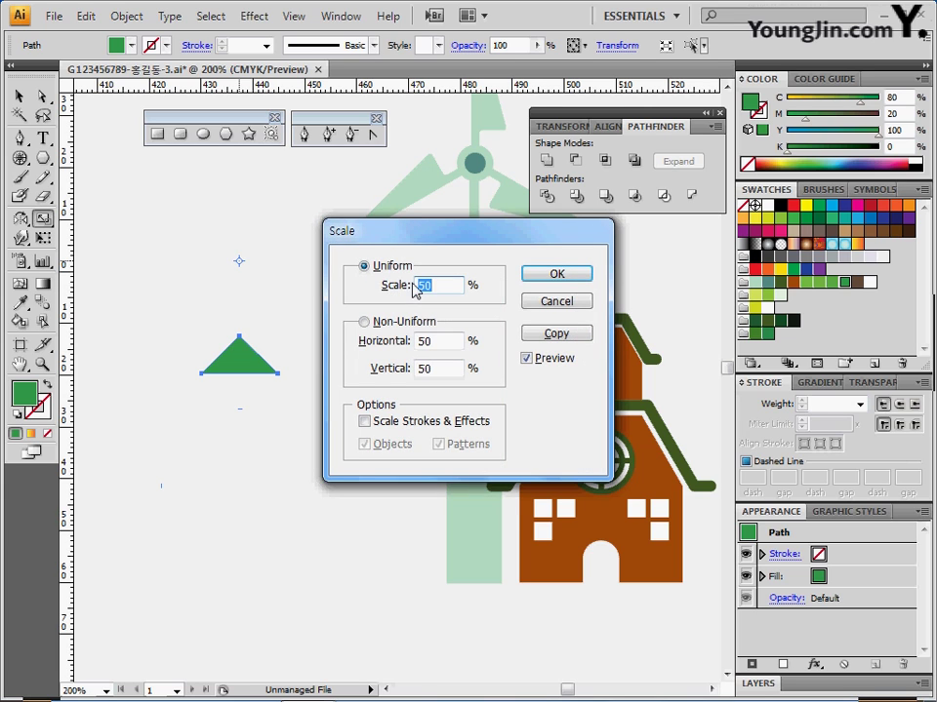
text(80)
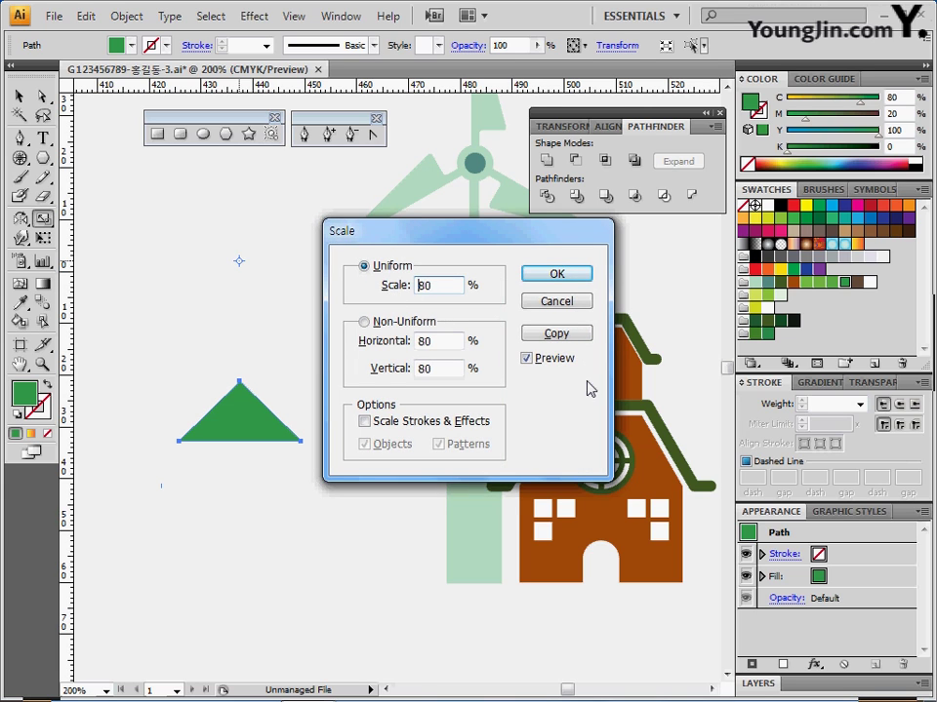
click(574, 334)
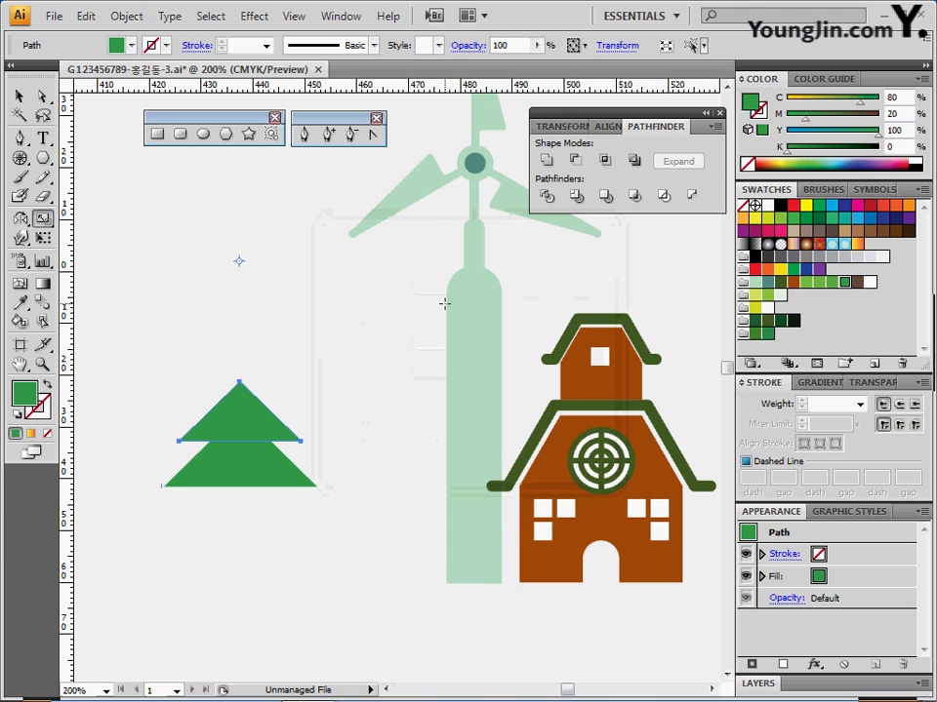
- Repeat the scaled copy to build a four-tier tree crown, and deselect it
key(ctrl+d)
key(ctrl+d)
key(ctrl+d)
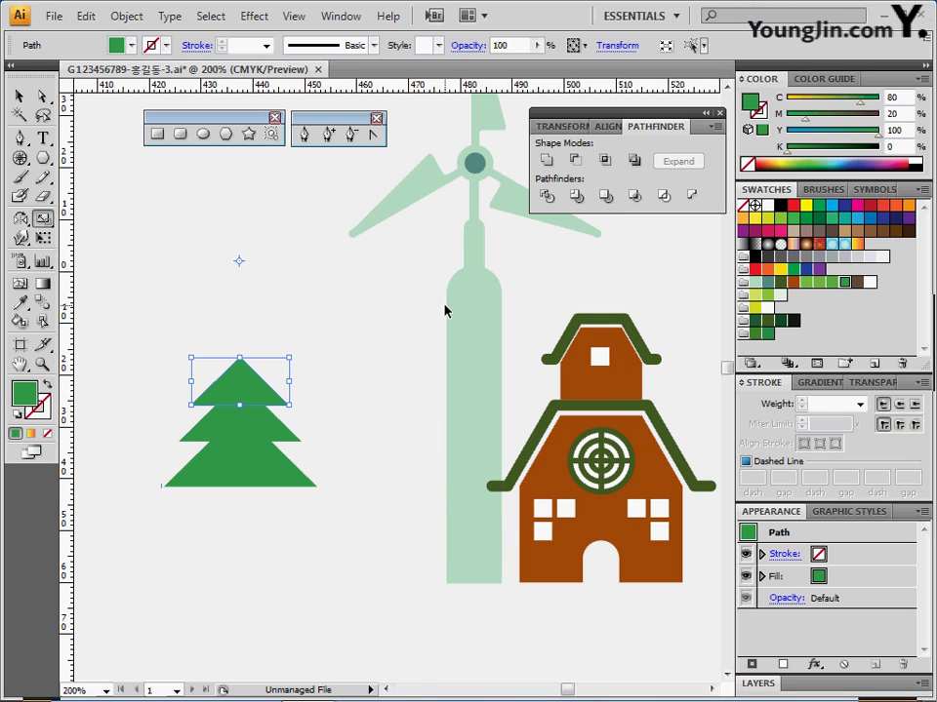
click(318, 567)
- Recolour the top tier light green, the second C 60, M 10, Y 100 and the third C 70, M 10, Y 100, and deselect
key(space)
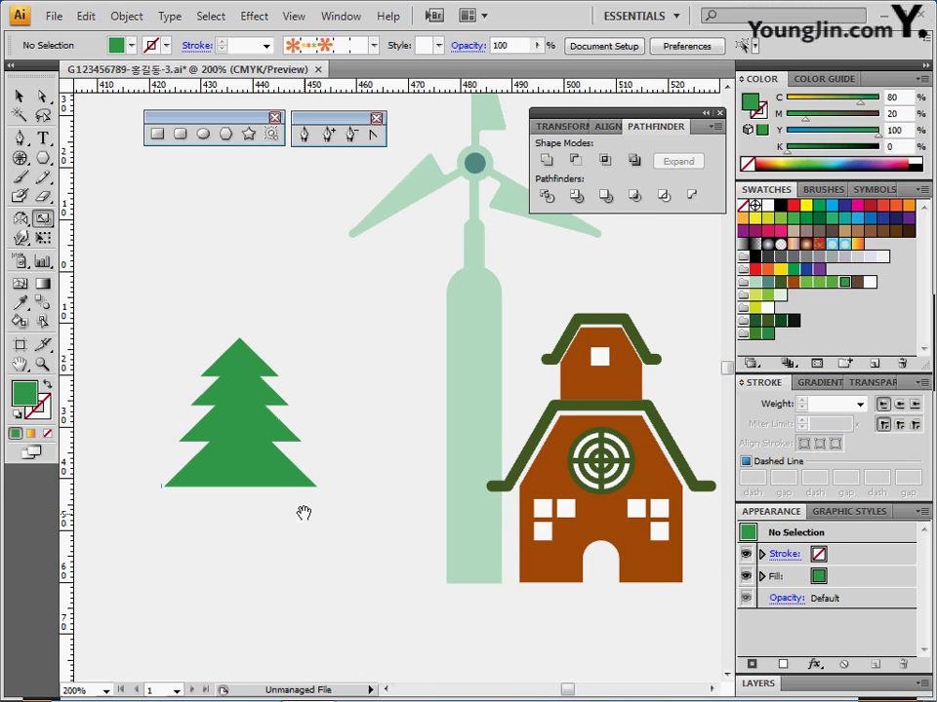
drag(303, 512, 306, 487)
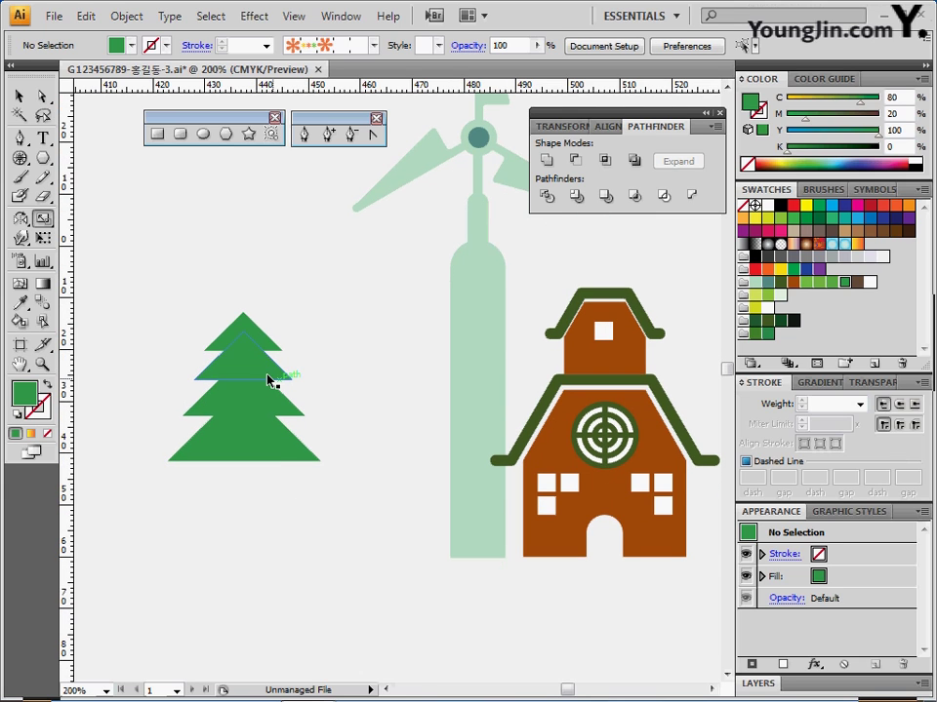
click(242, 329)
click(806, 283)
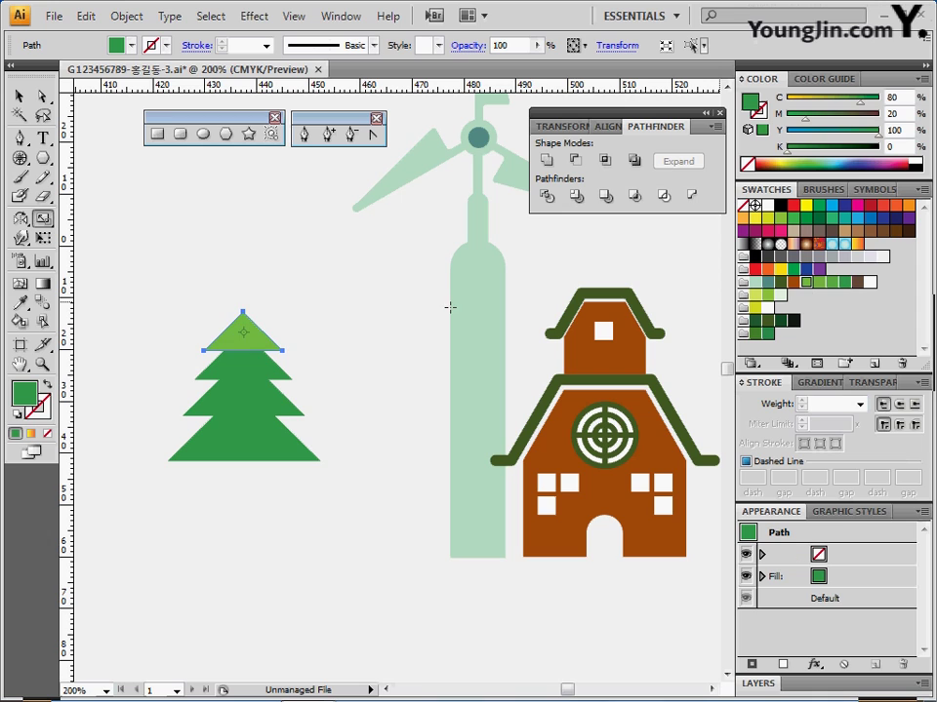
ctrl+click(277, 368)
click(822, 285)
drag(266, 382, 272, 419)
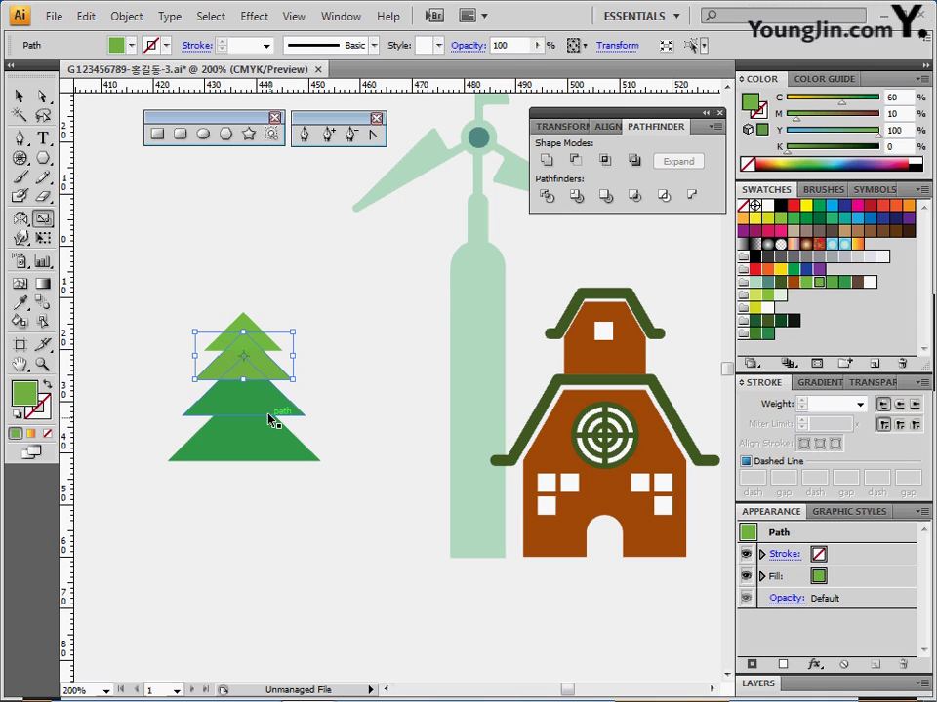
click(833, 285)
click(833, 284)
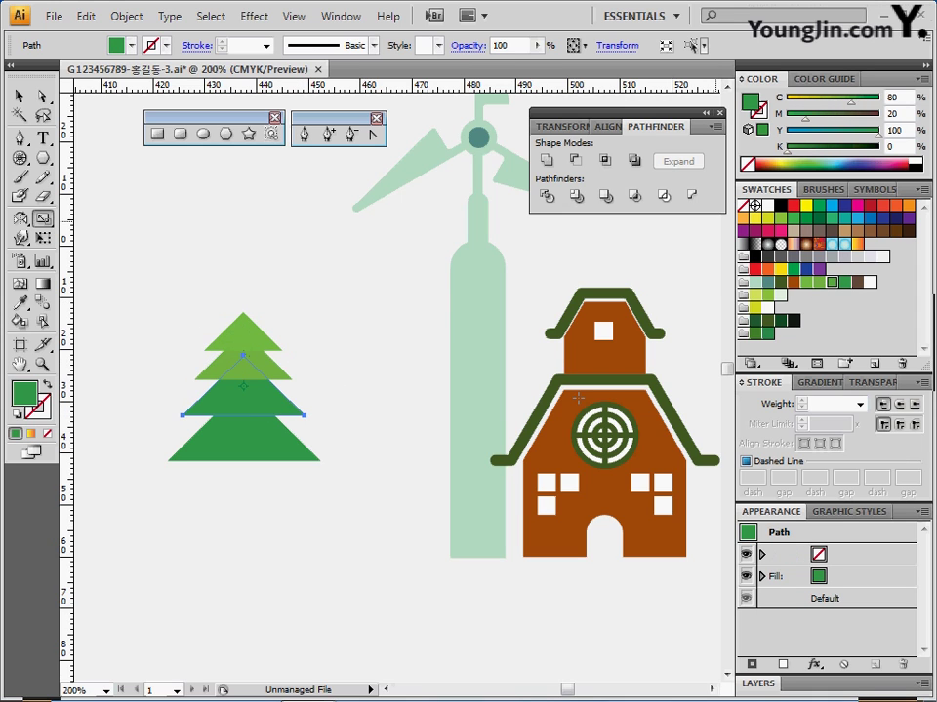
ctrl+click(338, 513)
- Draw a narrow rectangular trunk extending below the lowest tier and fill it brown (C 50, M 60, Y 70, K 40)
drag(303, 511, 319, 478)
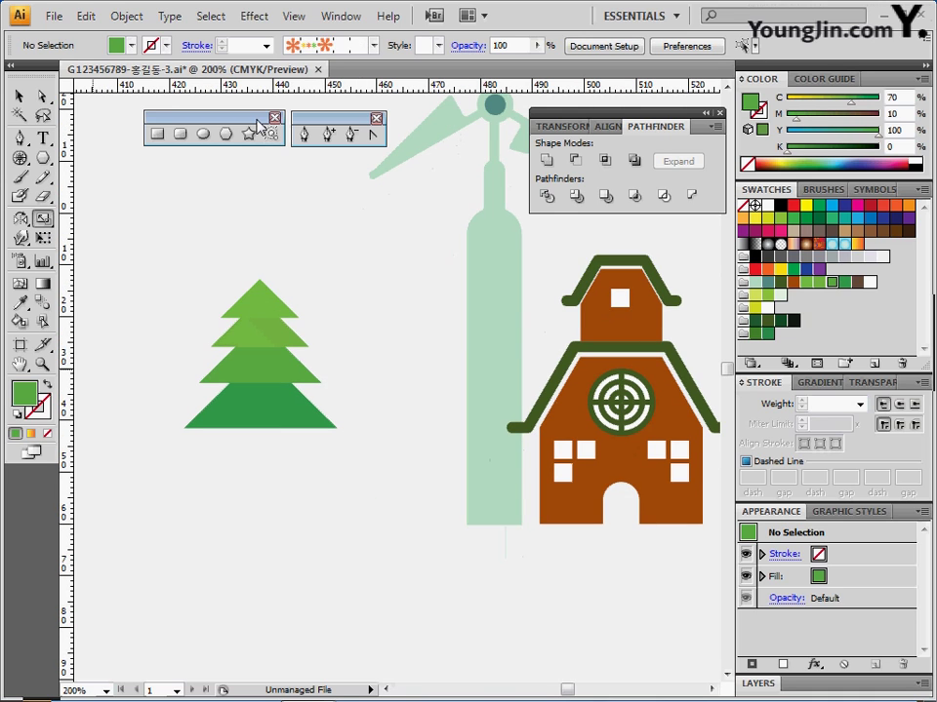
click(157, 133)
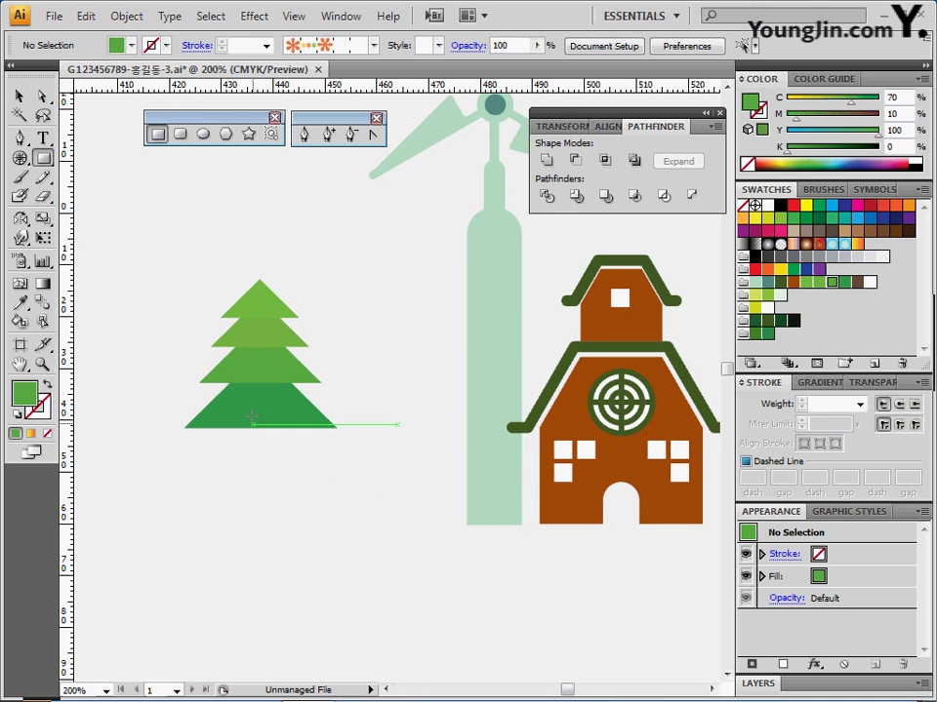
drag(252, 408, 265, 474)
drag(269, 495, 274, 492)
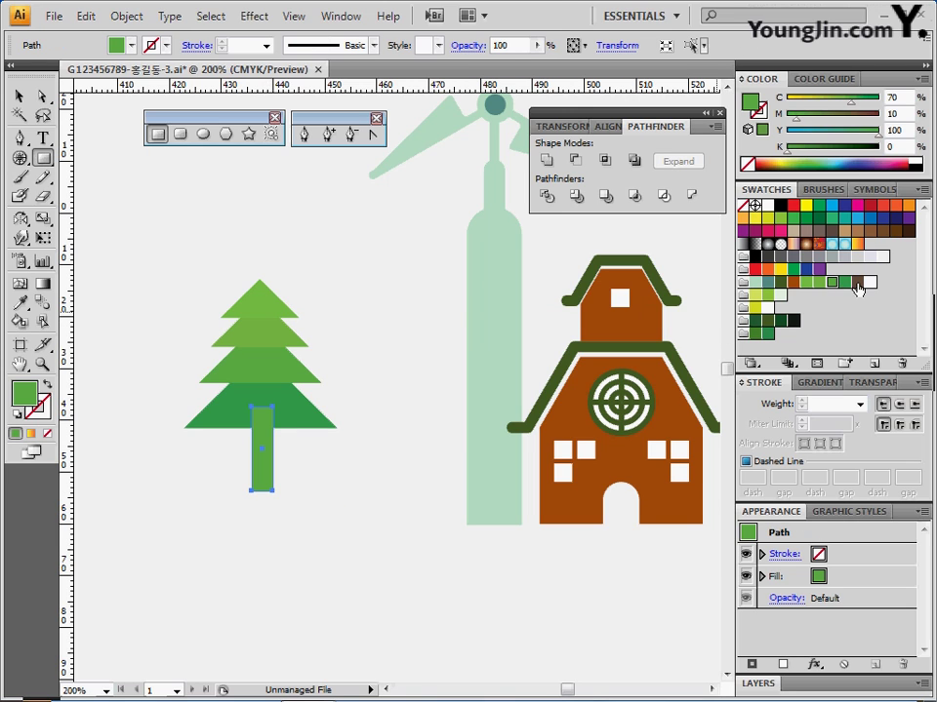
click(857, 283)
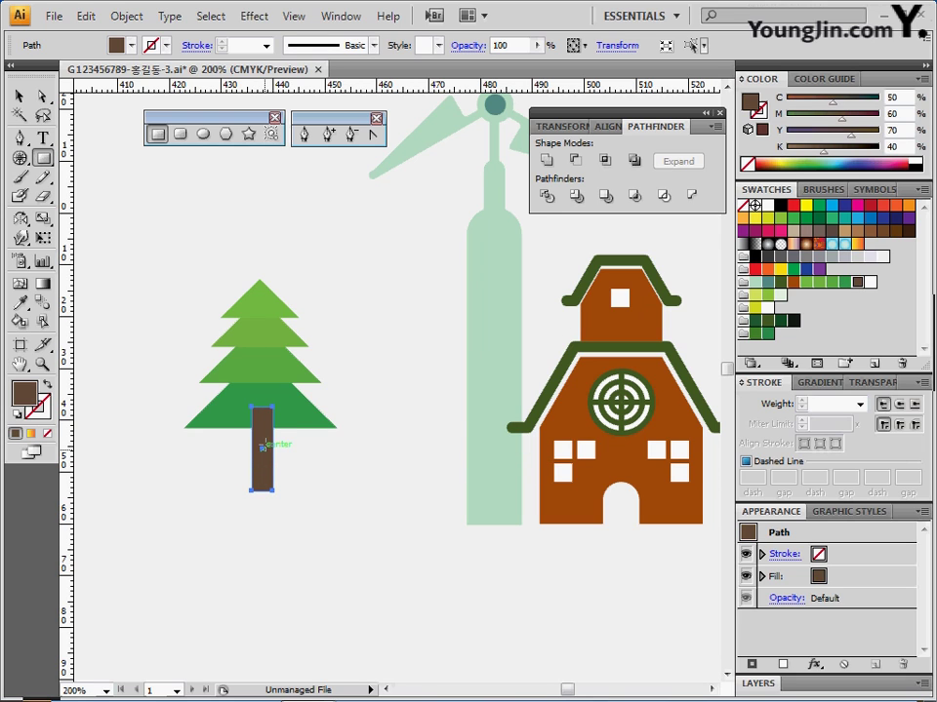
- Send the brown trunk to the back, behind the tree's tiers
right_click(265, 444)
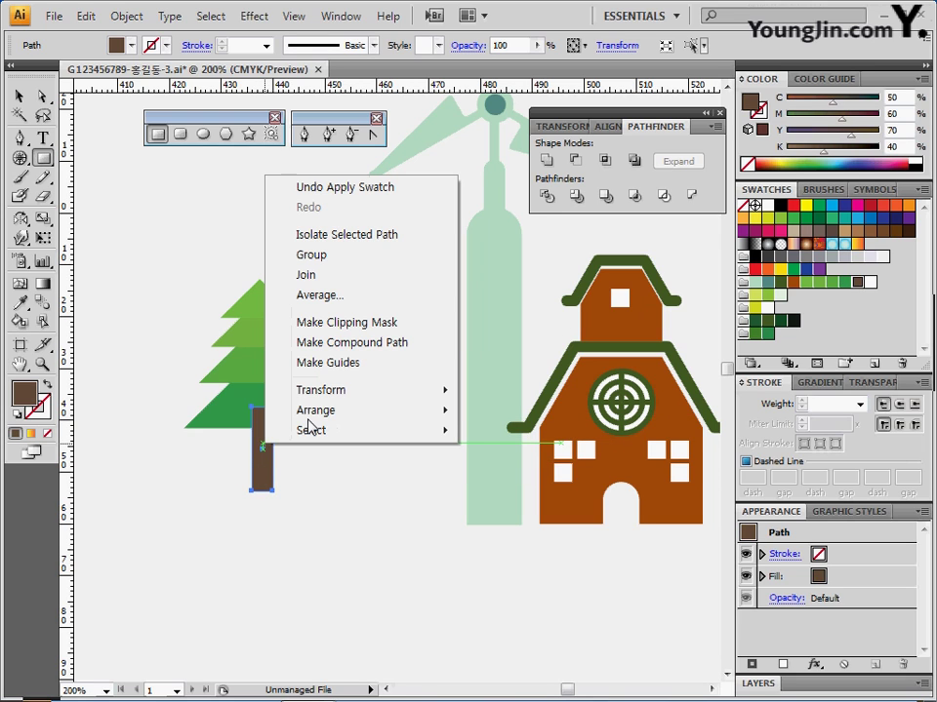
mouse_move(351, 410)
click(488, 471)
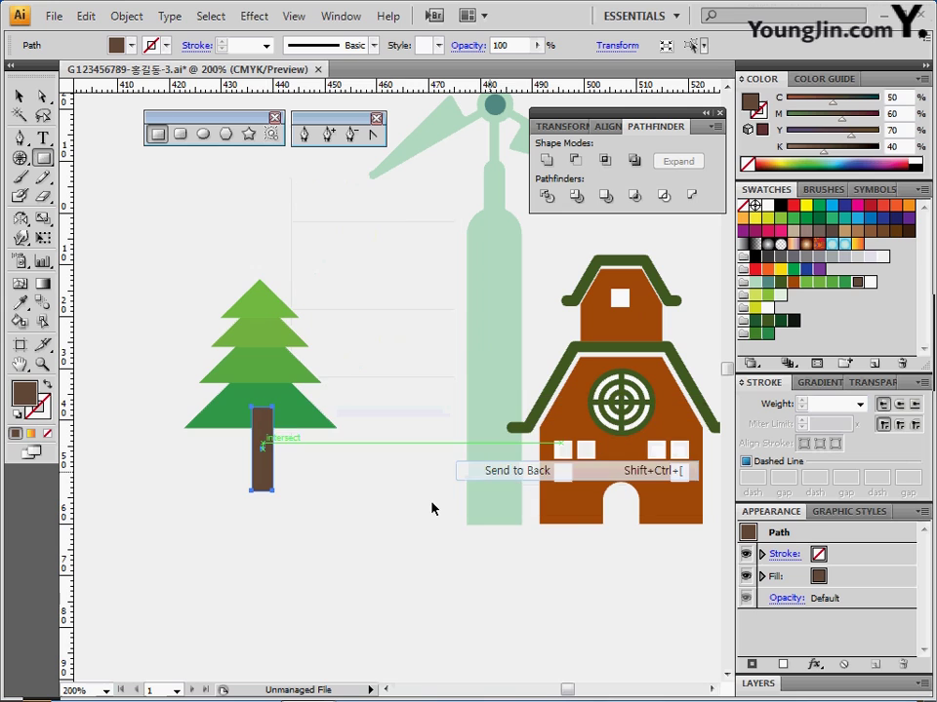
- Select the four tiers and the trunk and align them all to their horizontal centre
drag(195, 277, 318, 514)
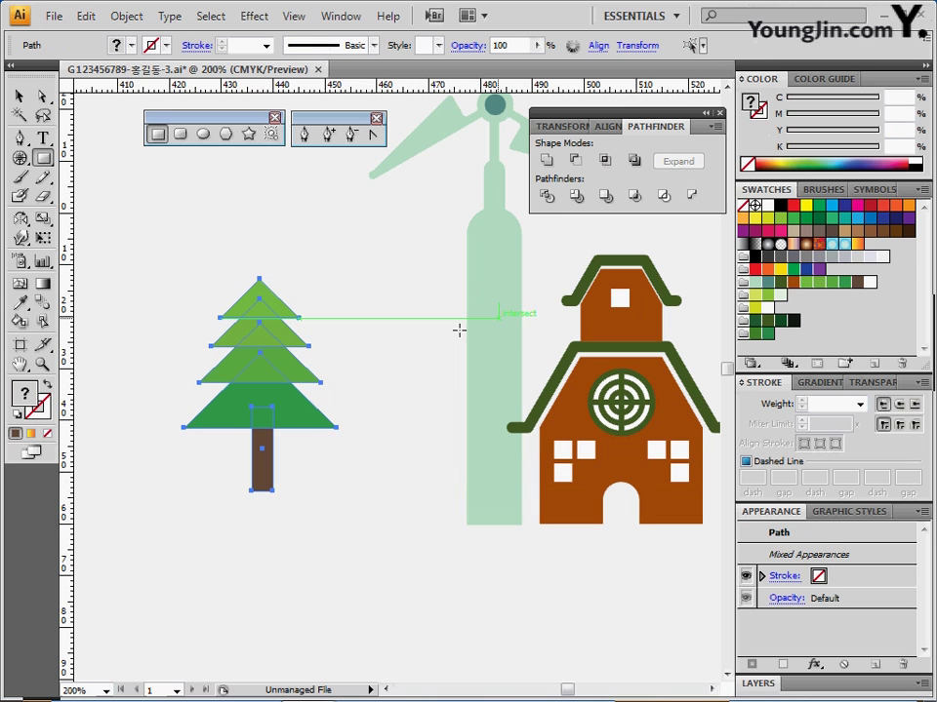
click(607, 127)
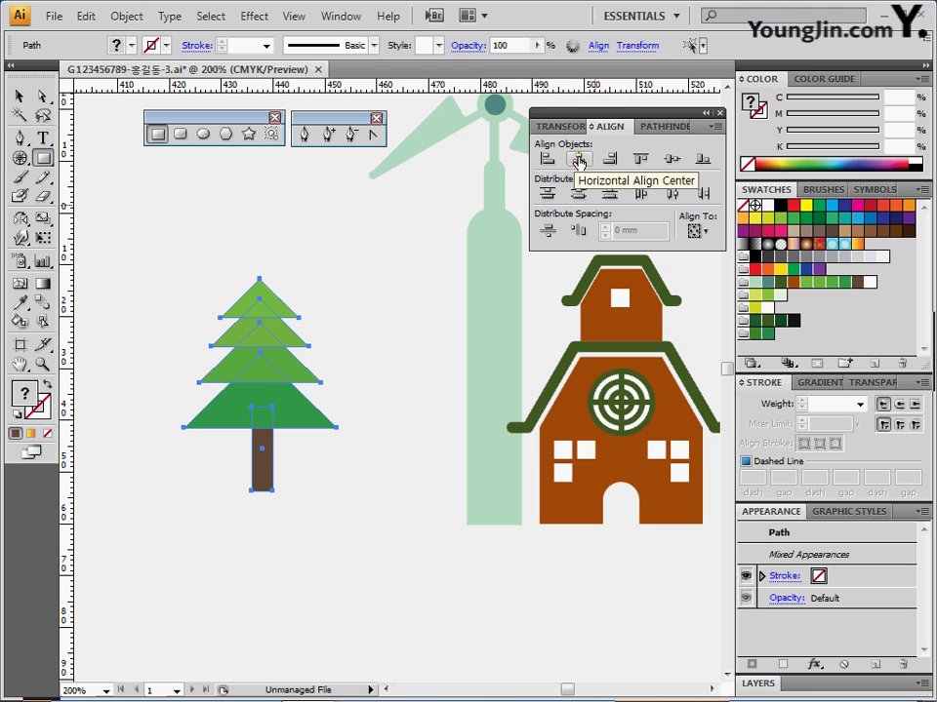
click(579, 159)
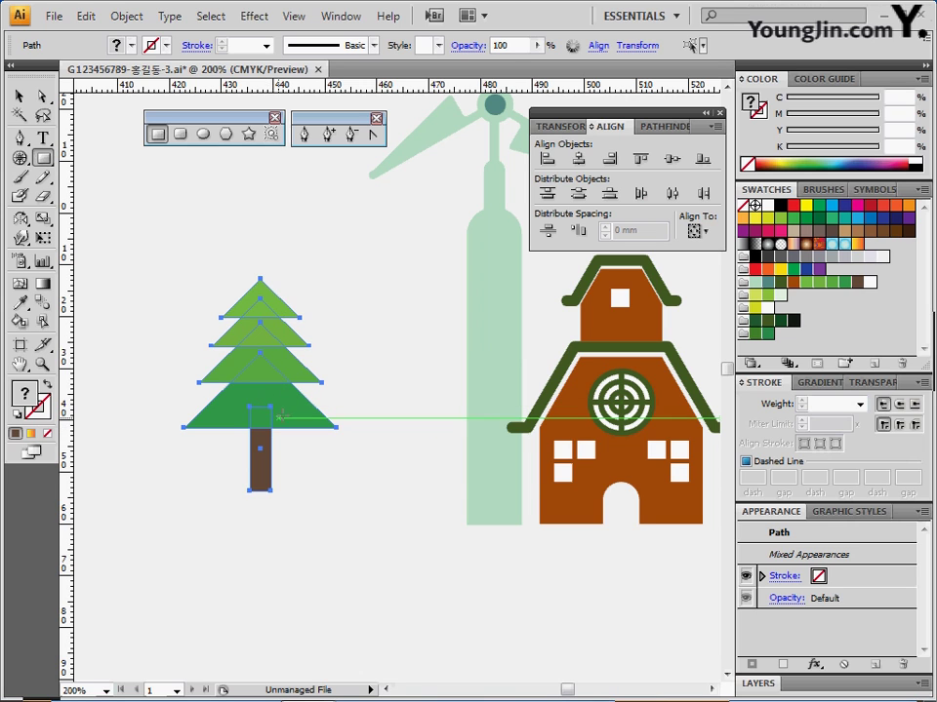
- Duplicate the whole tree to the upper left of the original, slightly overlapping it
key(ctrl)
key(ctrl)
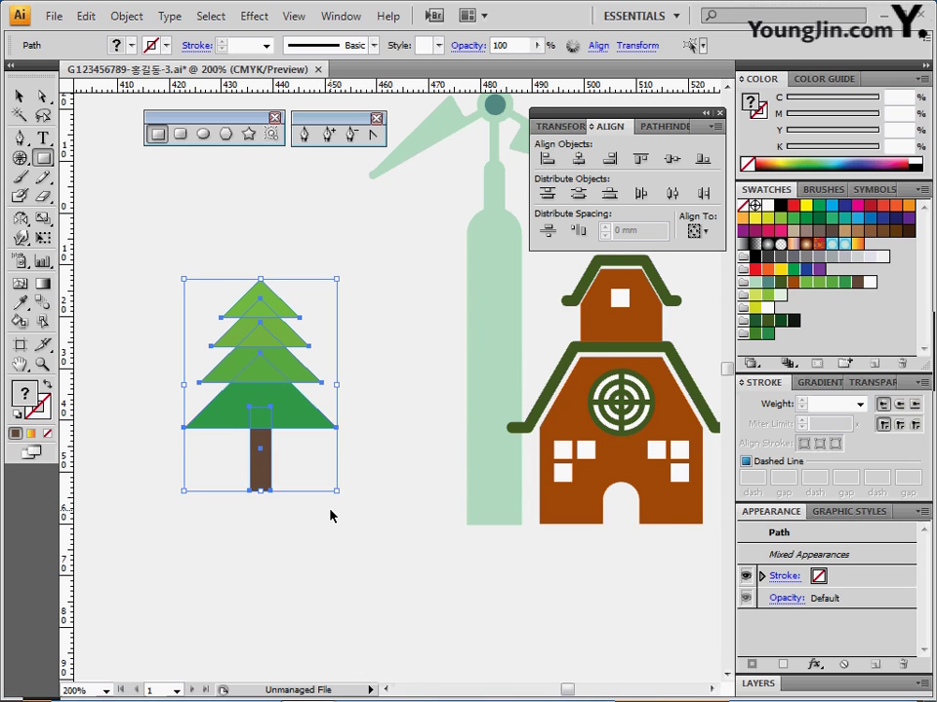
scroll(330, 515, left, 2)
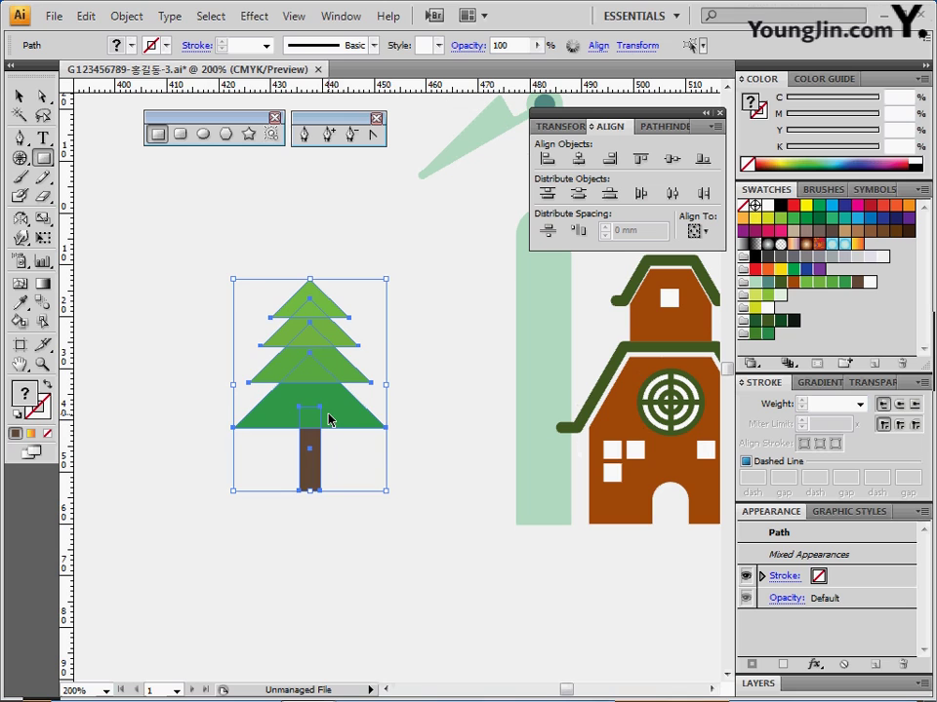
drag(328, 419, 214, 382)
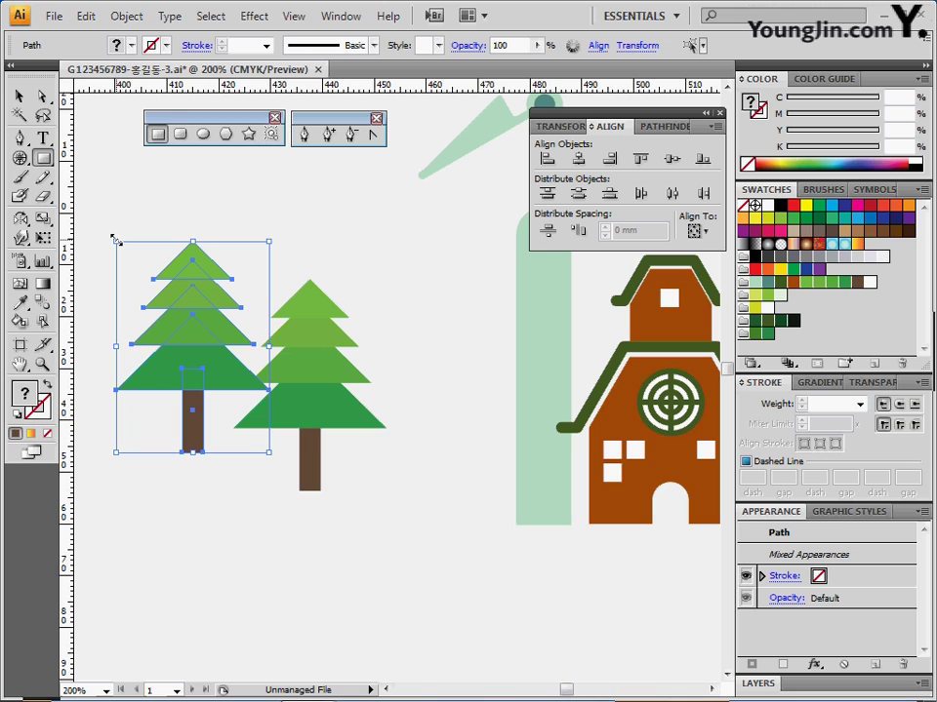
- Scale the duplicate tree down and unite its four tiers into a single shape
drag(116, 241, 140, 264)
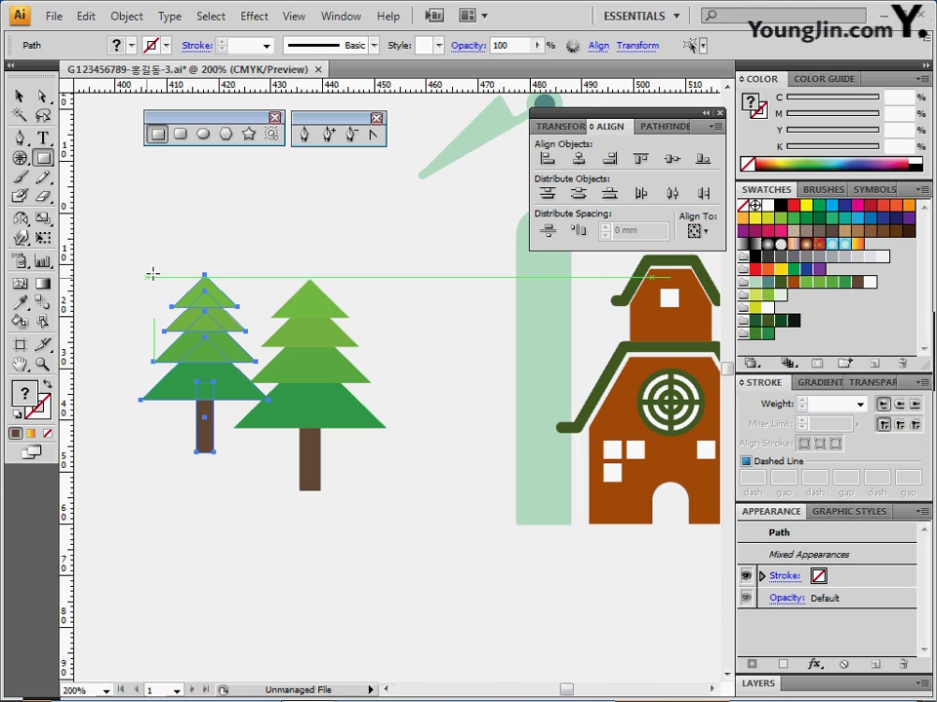
key(ctrl)
drag(145, 238, 182, 416)
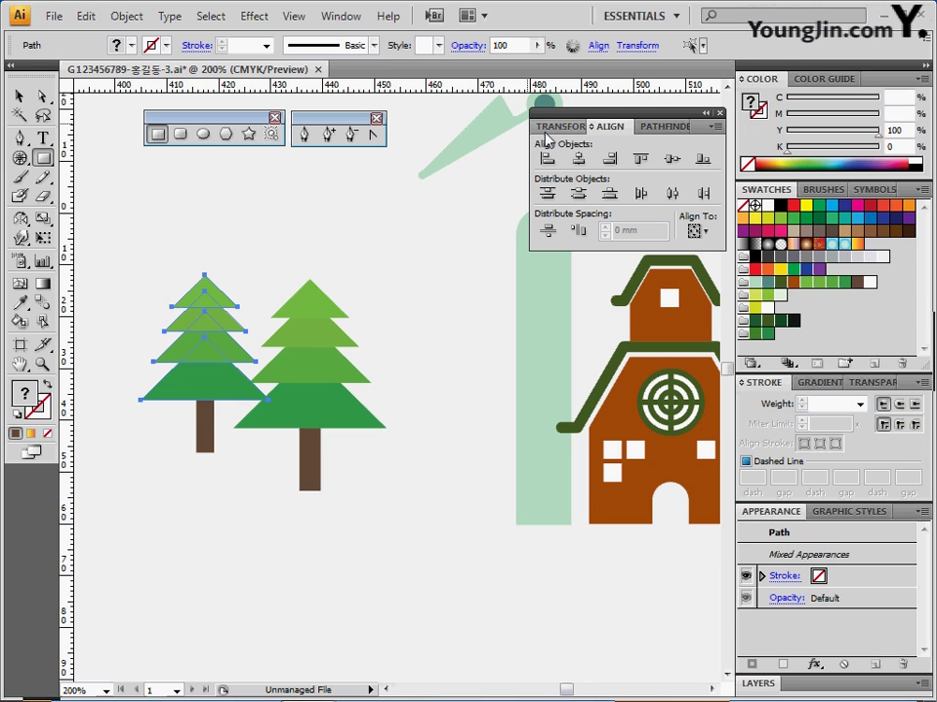
click(656, 126)
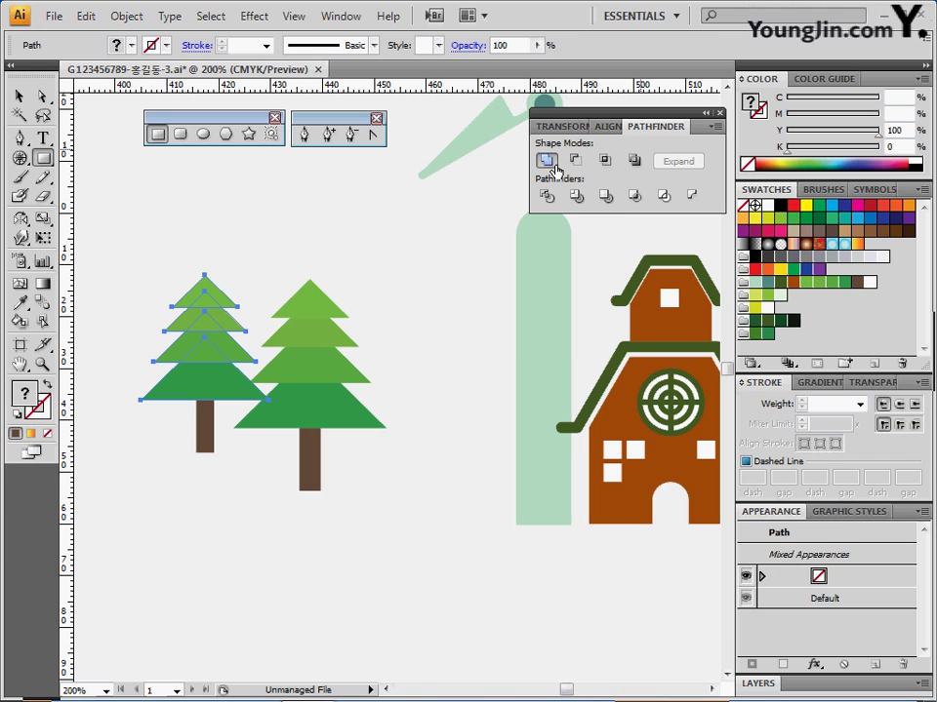
click(549, 162)
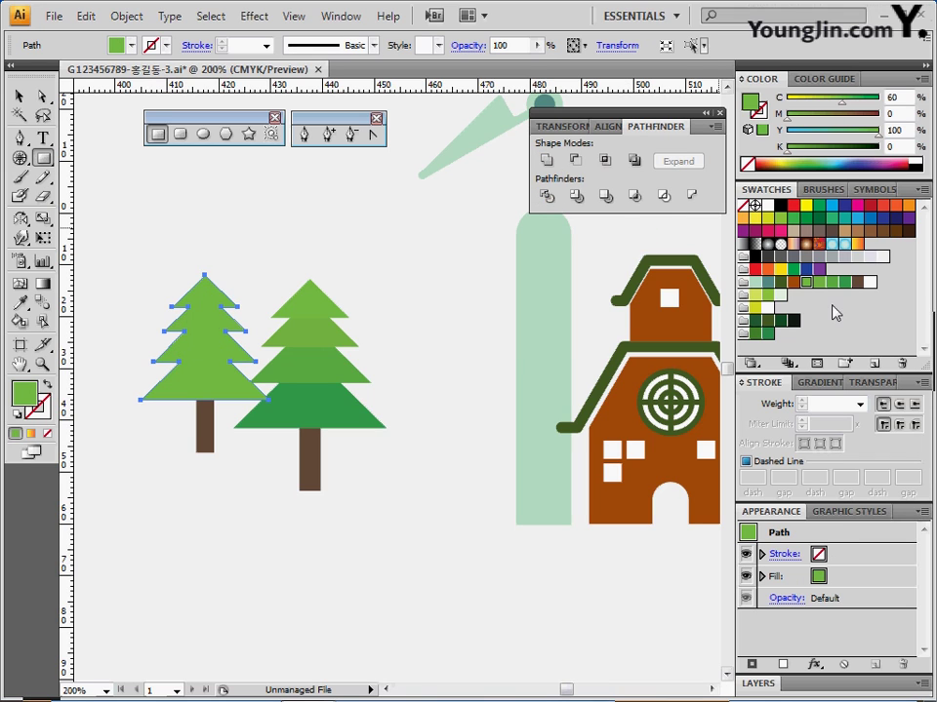
- Fill the united foliage green (C 80, M 20, Y 100, K 0) and scale that tree, trunk included, down further
click(845, 285)
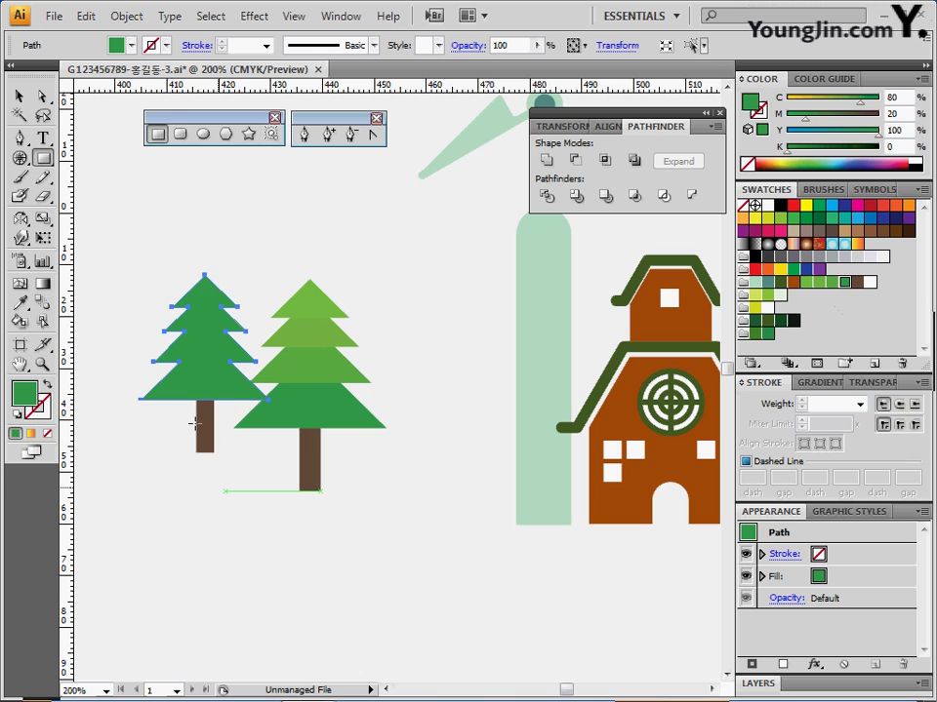
key(ctrl)
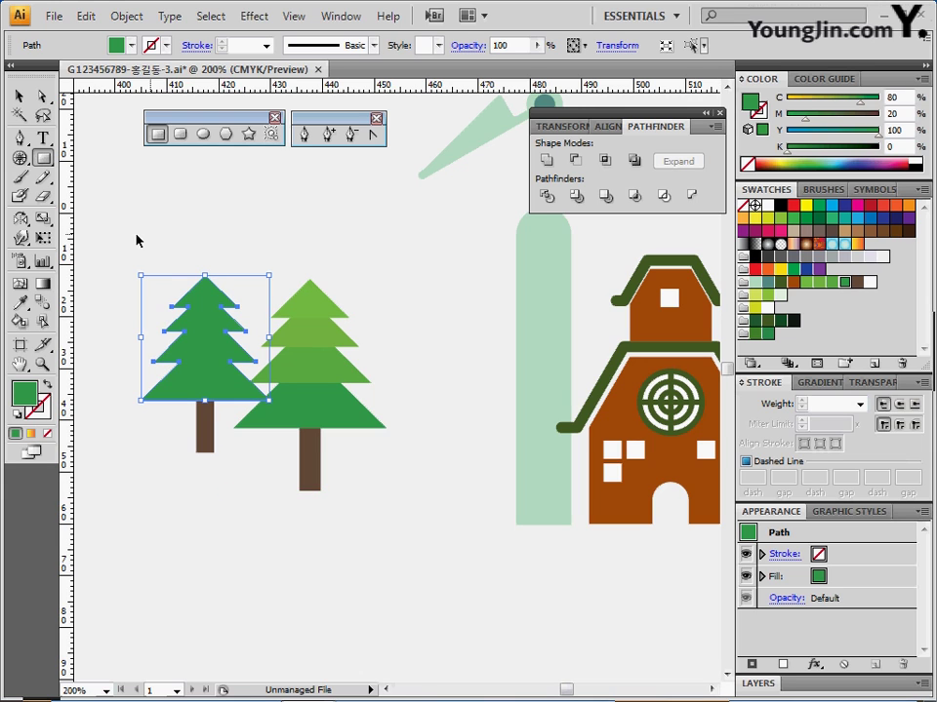
drag(137, 237, 234, 445)
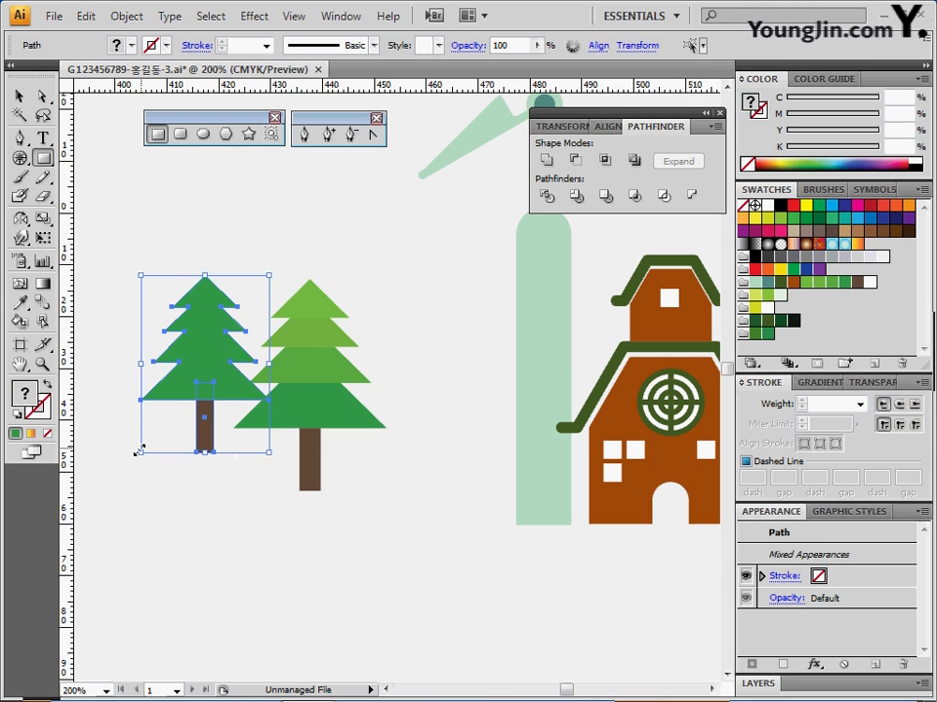
drag(147, 445, 157, 436)
- Send the smaller tree behind the four-tier tree and shift it slightly upward
right_click(213, 349)
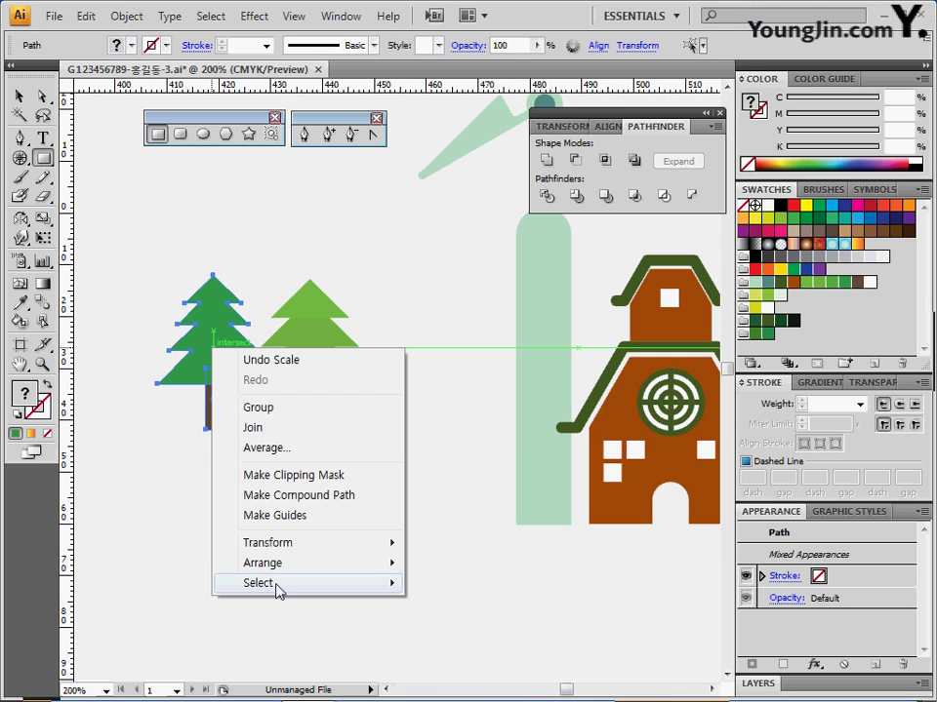
mouse_move(293, 563)
click(444, 621)
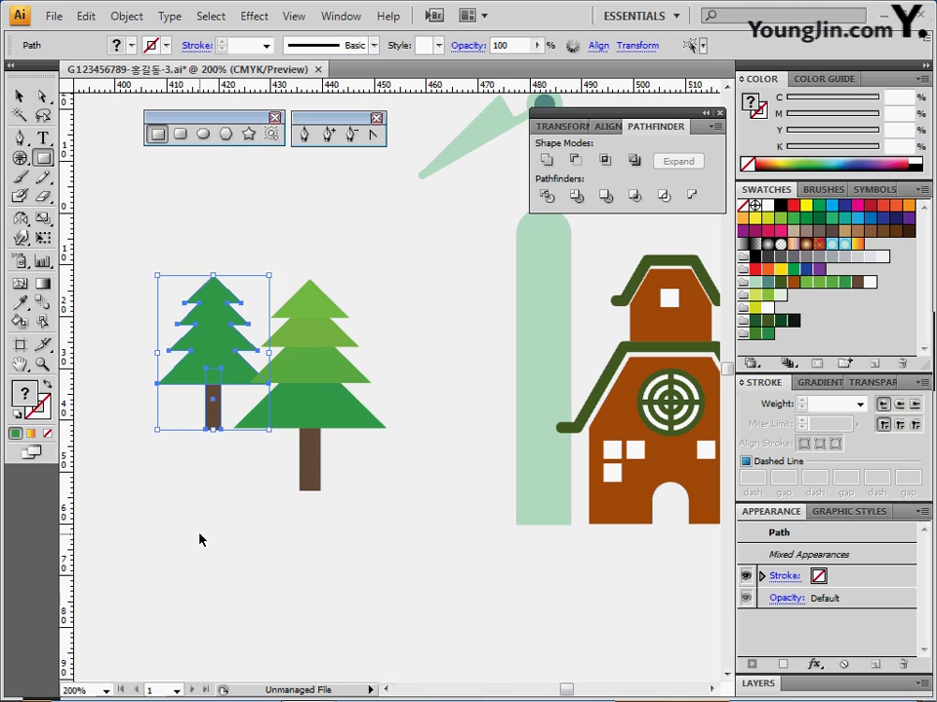
click(200, 540)
drag(196, 517, 194, 313)
drag(144, 265, 220, 362)
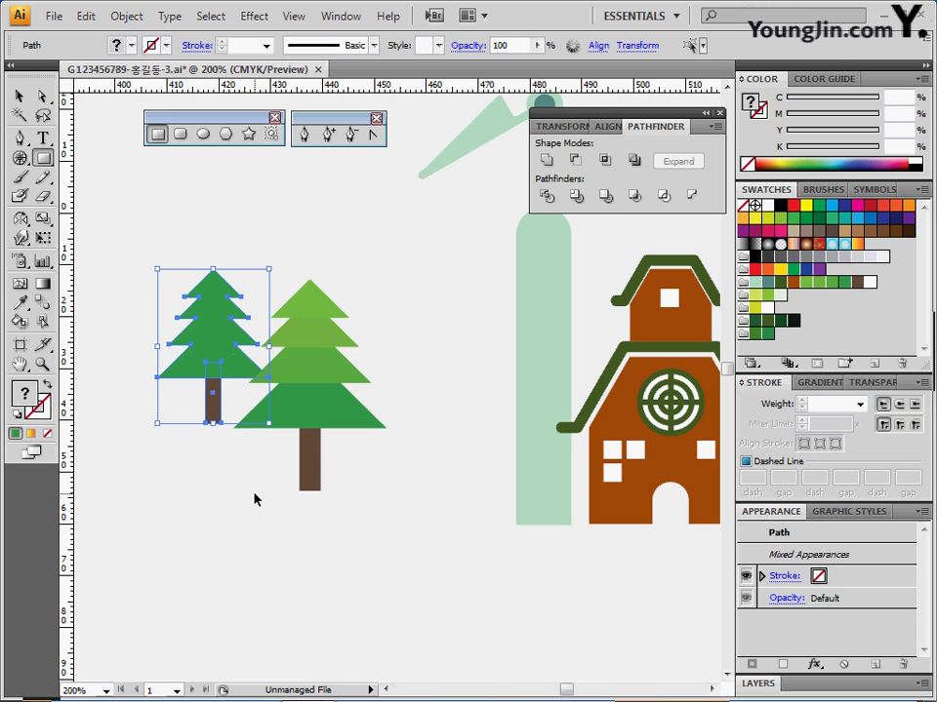
- Move both trees together to the barn's left side, with the front tree overlapping the turbine tower
click(254, 499)
drag(172, 275, 245, 488)
drag(230, 397, 410, 449)
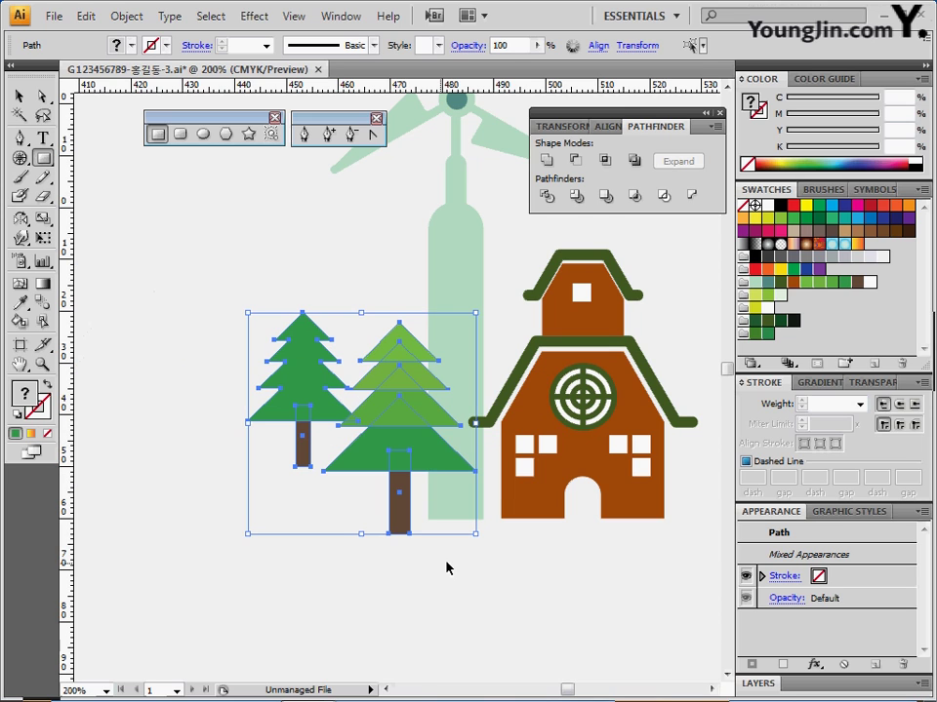
click(305, 514)
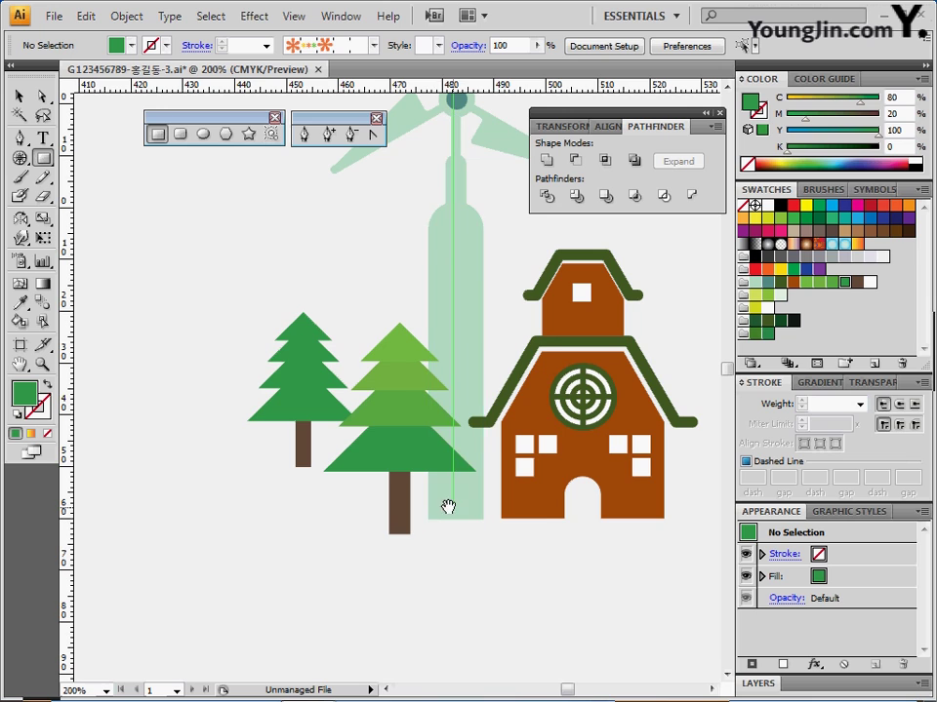
- Save the turbine, barn and trees as a Graphic symbol named 집과 나무 and delete the original artwork
drag(445, 506, 373, 552)
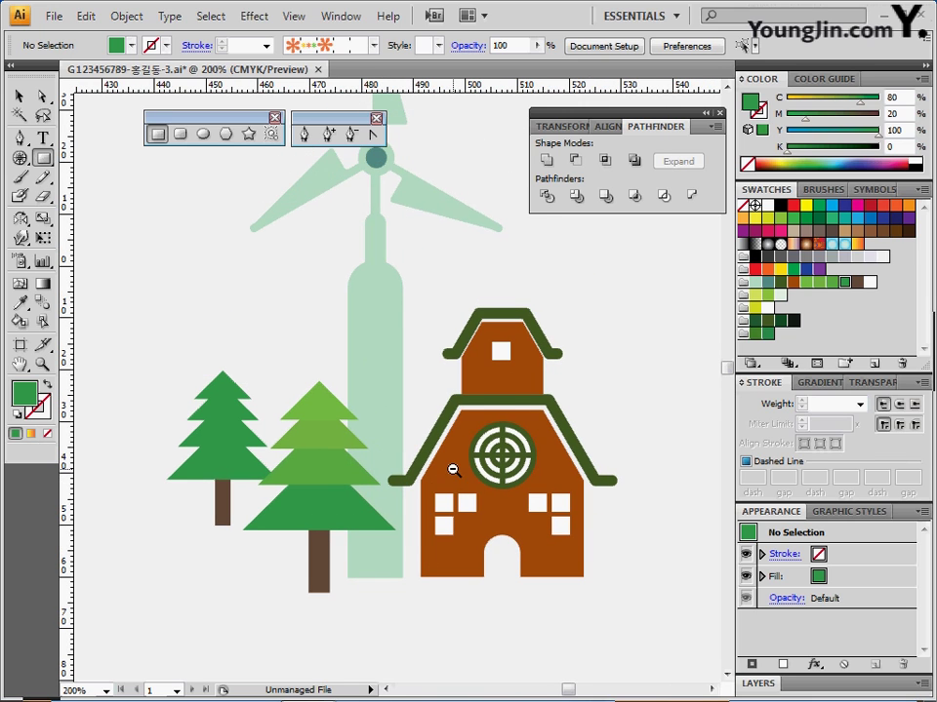
ctrl+alt+click(451, 471)
drag(186, 200, 187, 311)
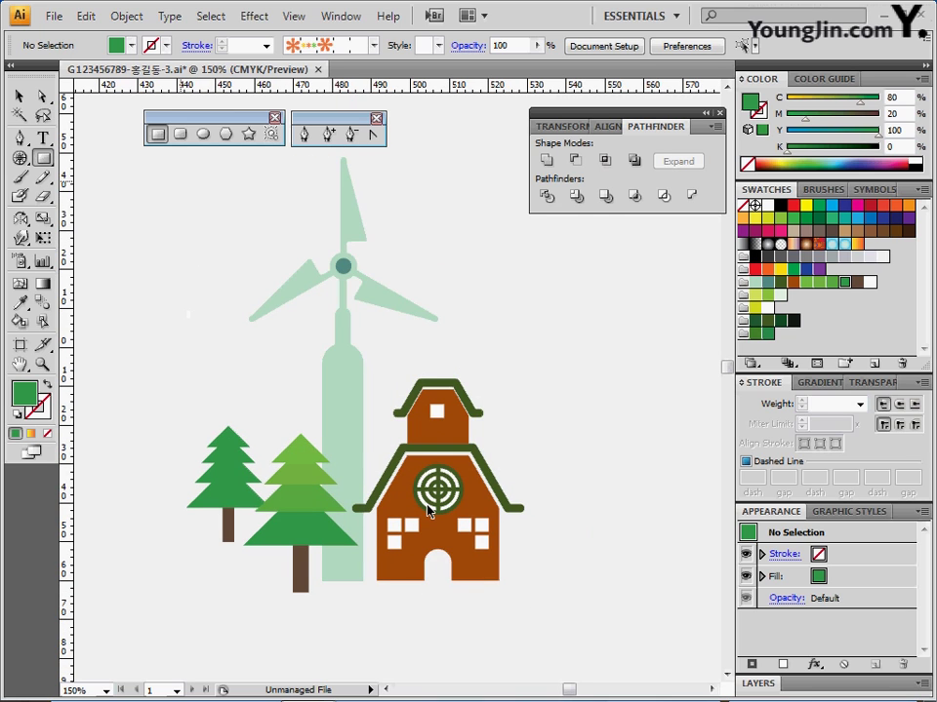
drag(182, 181, 516, 591)
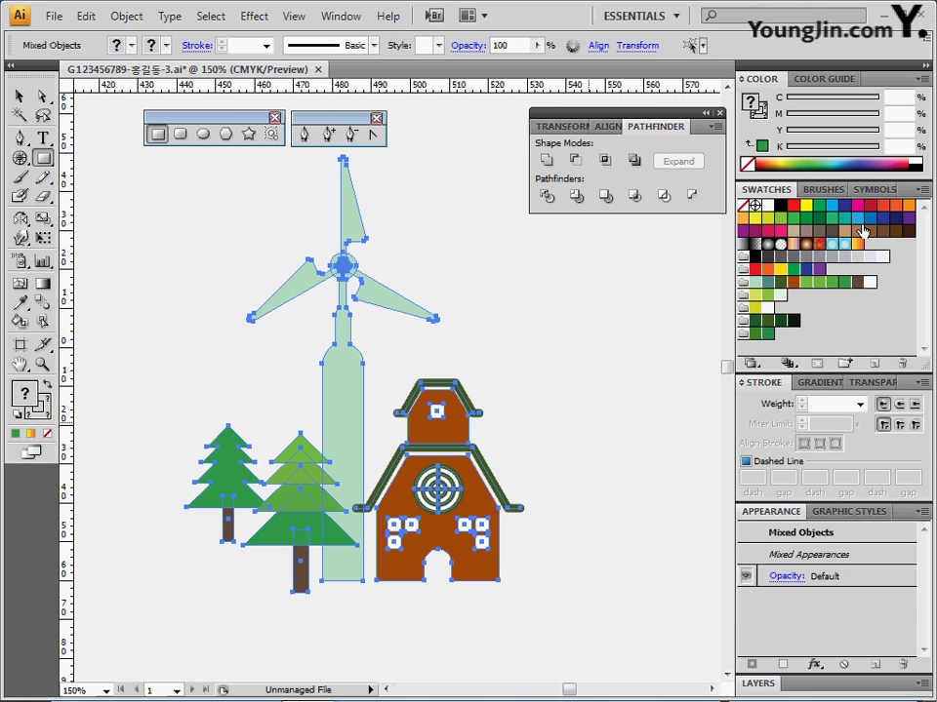
click(868, 191)
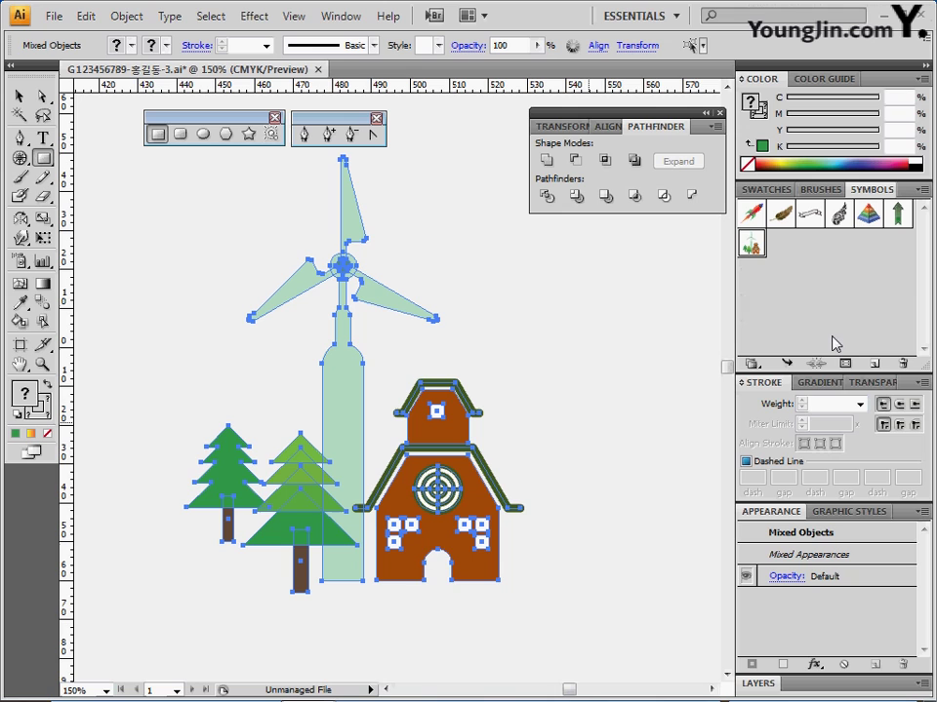
click(875, 365)
click(371, 350)
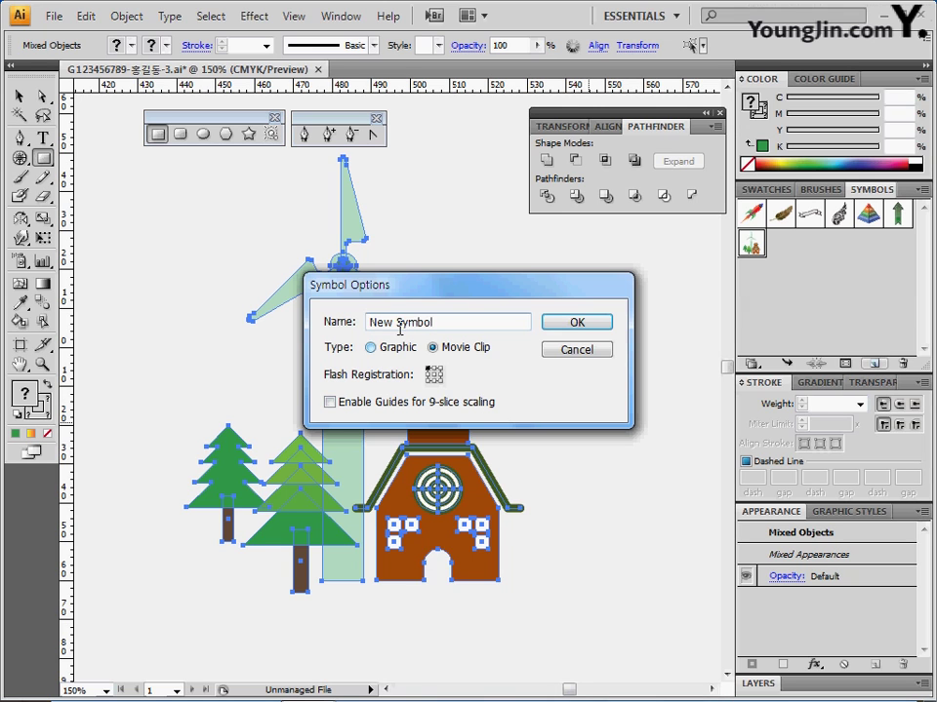
drag(459, 322, 332, 314)
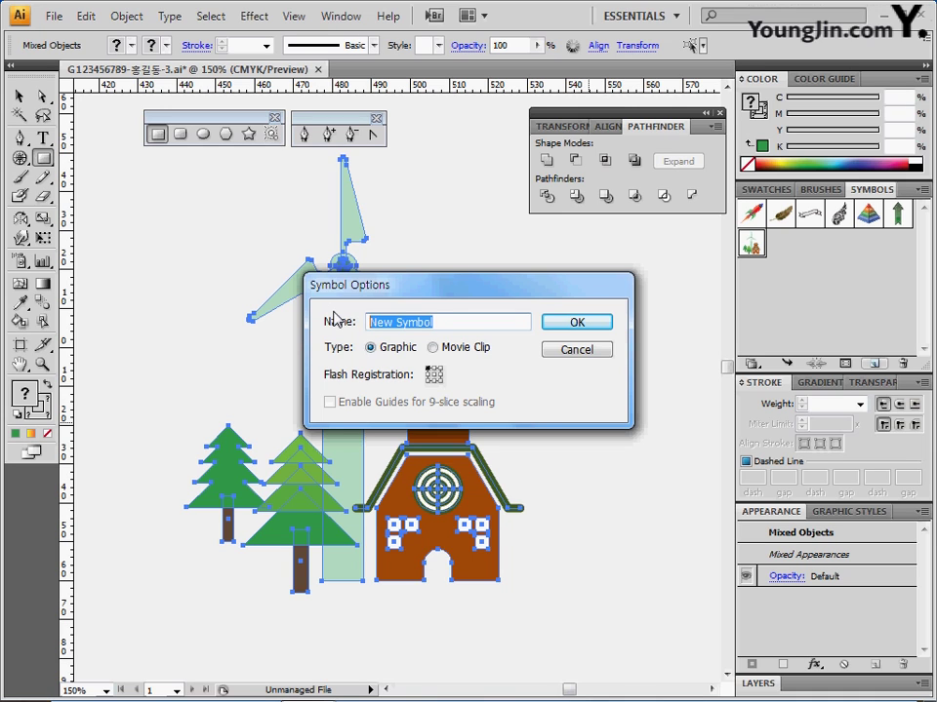
text(집과 나무)
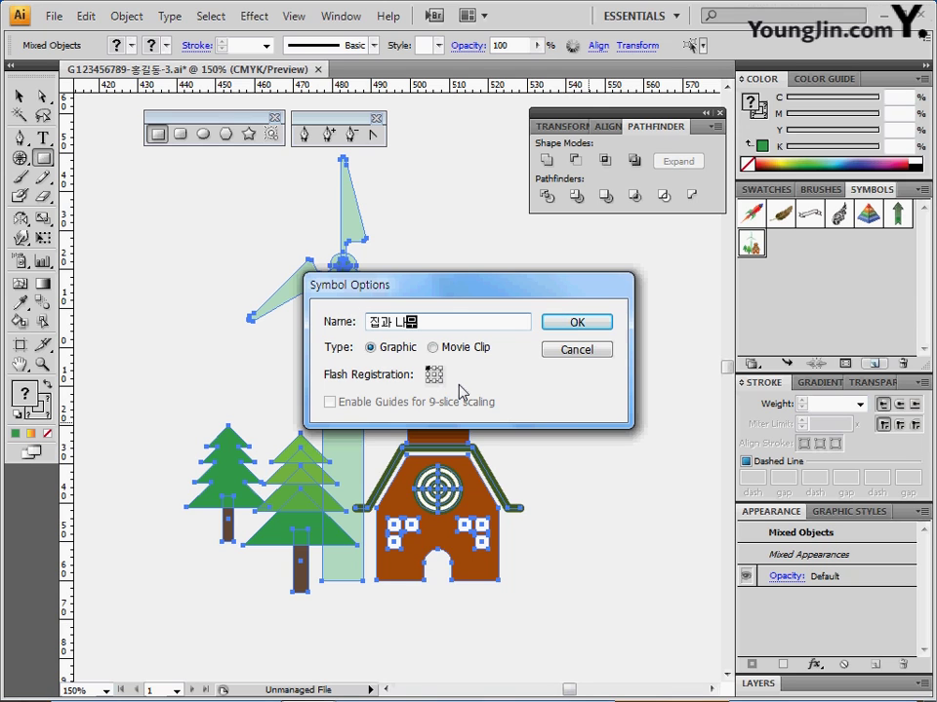
key(Return)
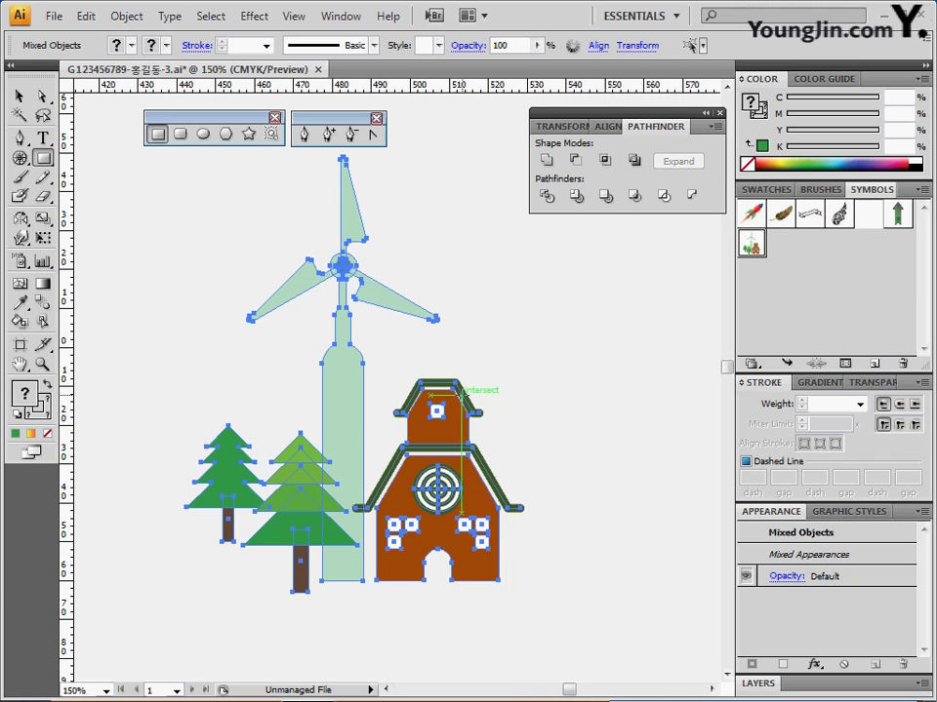
key(Delete)
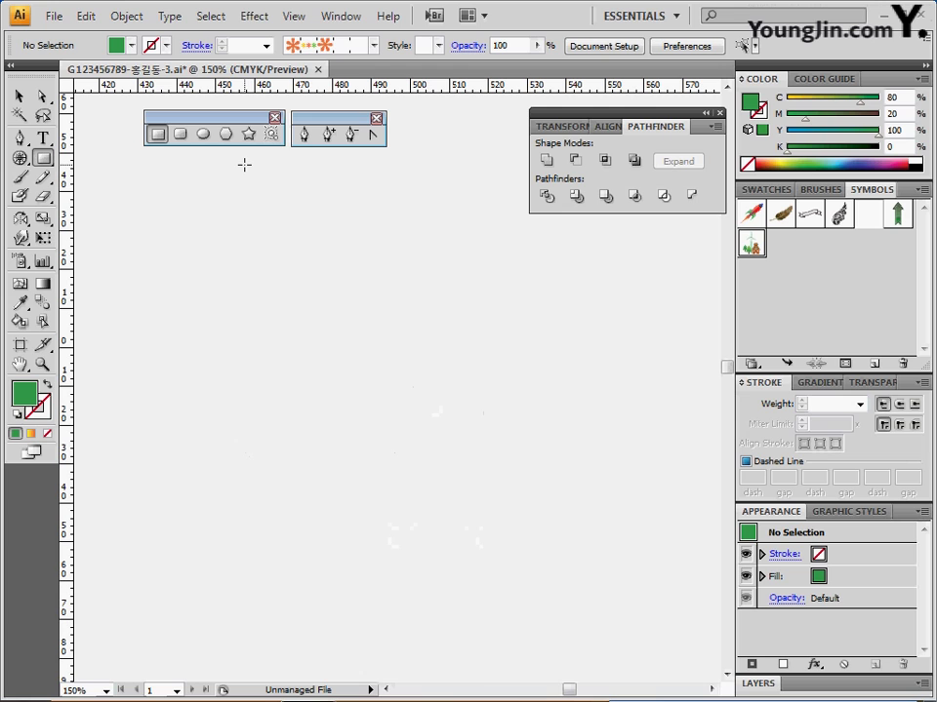
- Draw a 210 × 297 mm rectangle from the artboard's upper-left corner and fill it light green (C 50, M 0, Y 100, K 0)
double_click(20, 365)
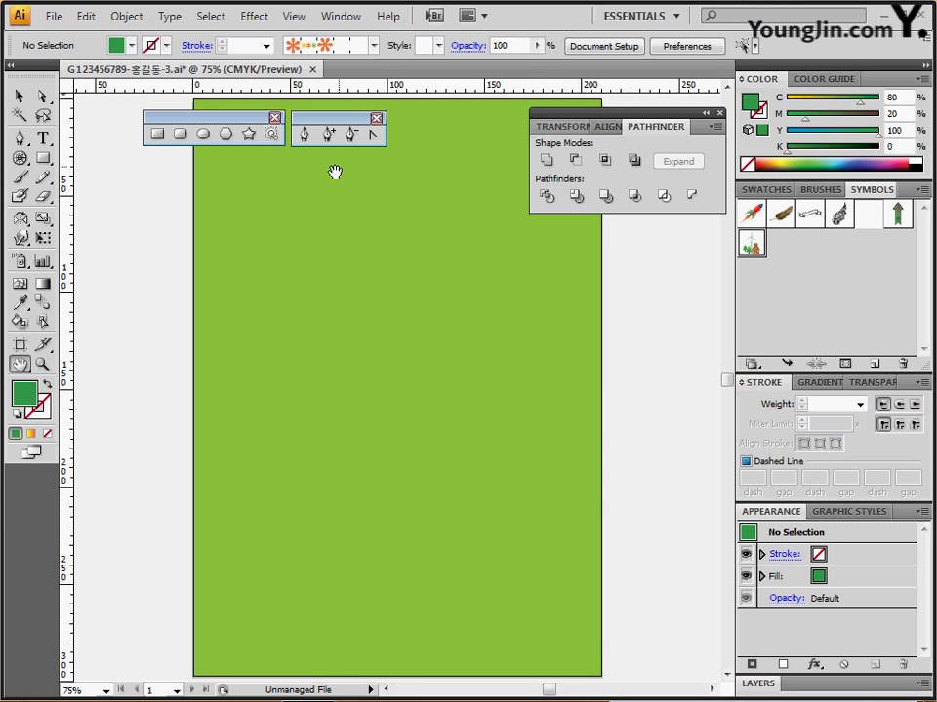
drag(357, 262, 280, 315)
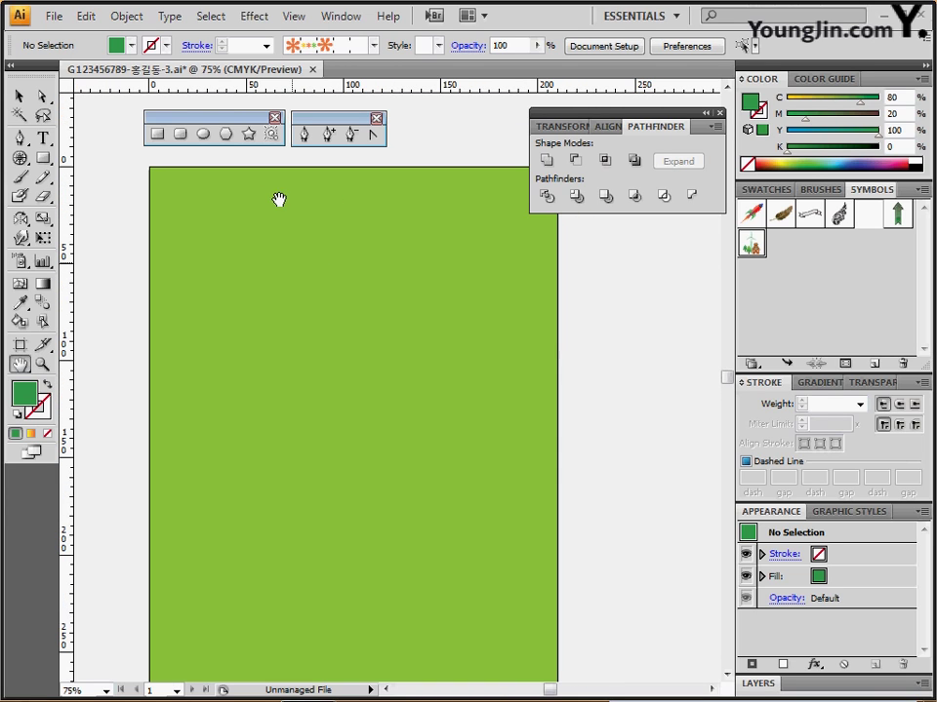
click(157, 134)
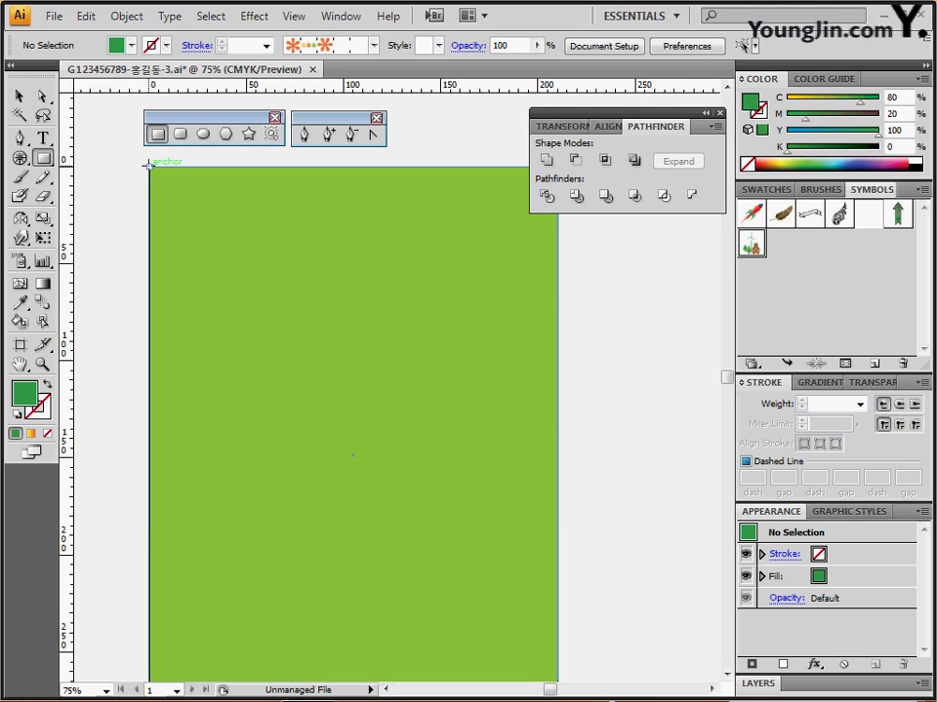
click(148, 166)
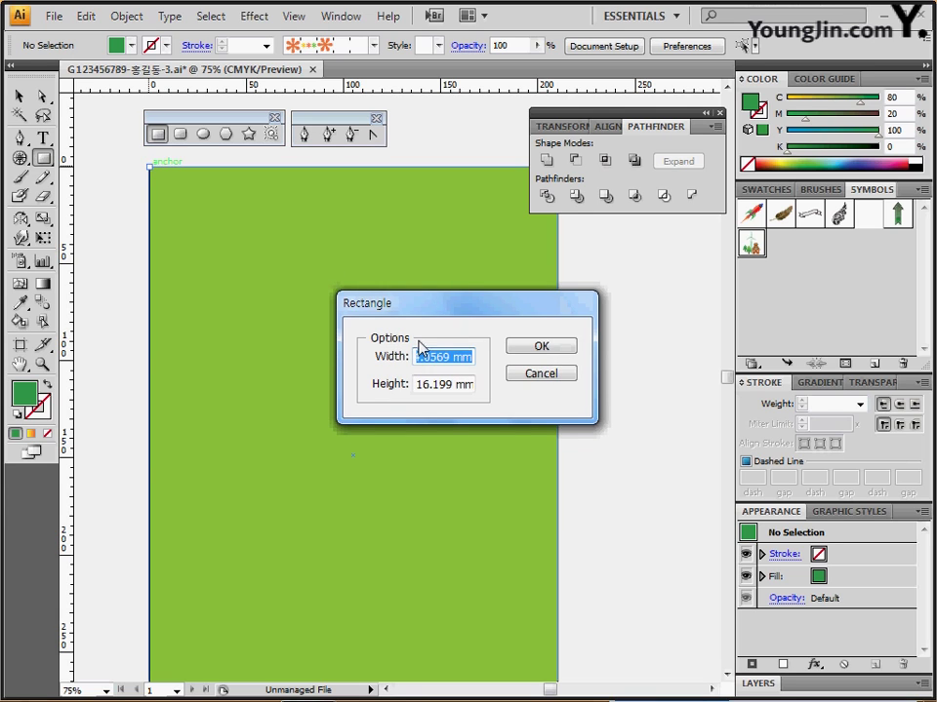
text(210)
key(Tab)
text(297)
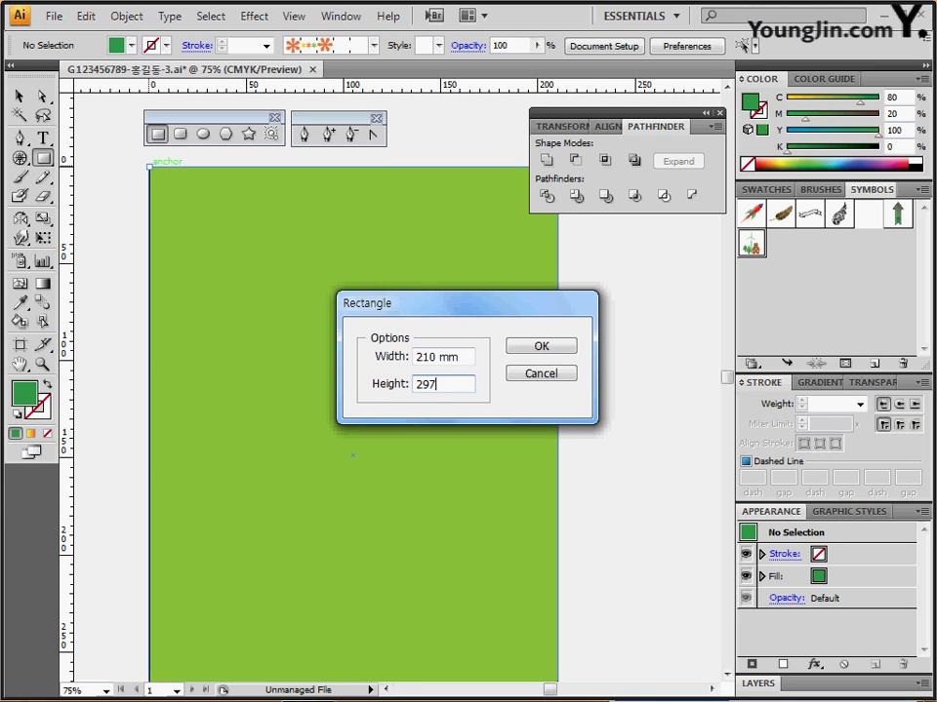
key(Tab)
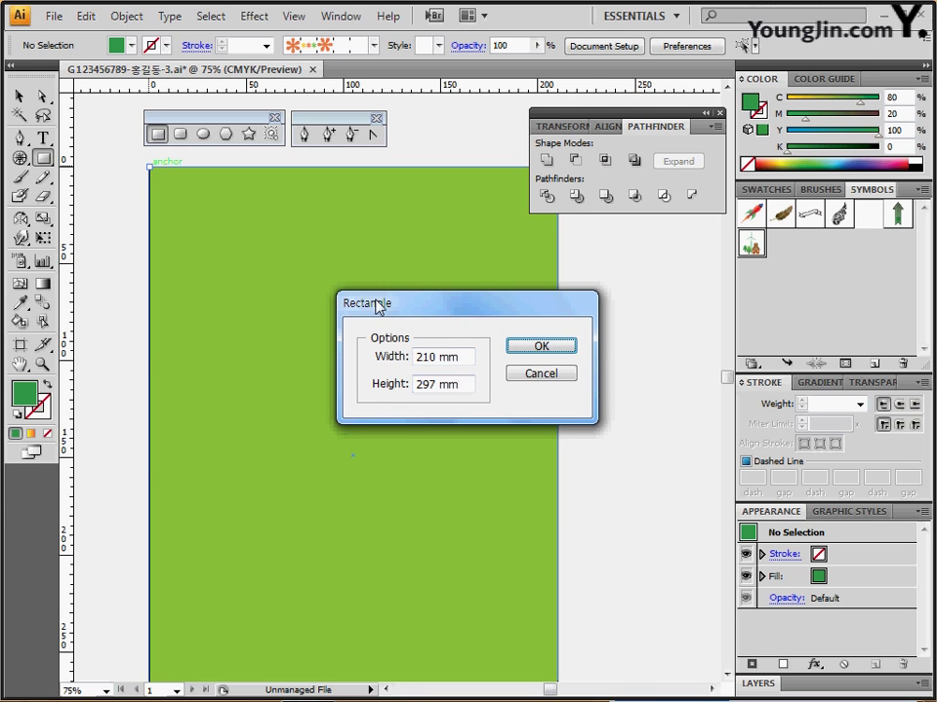
click(542, 346)
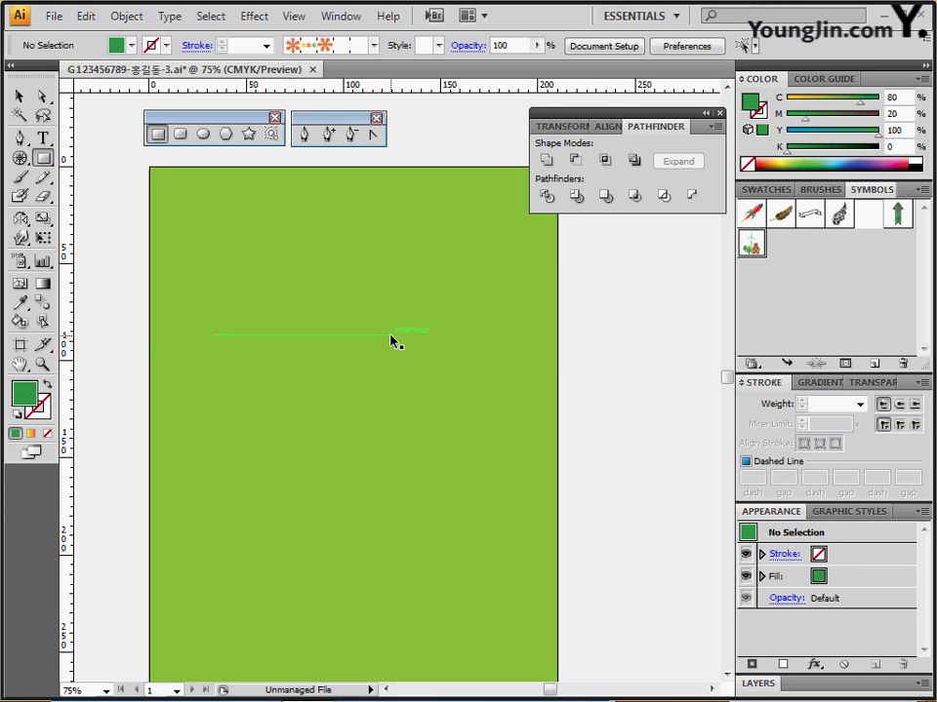
click(766, 189)
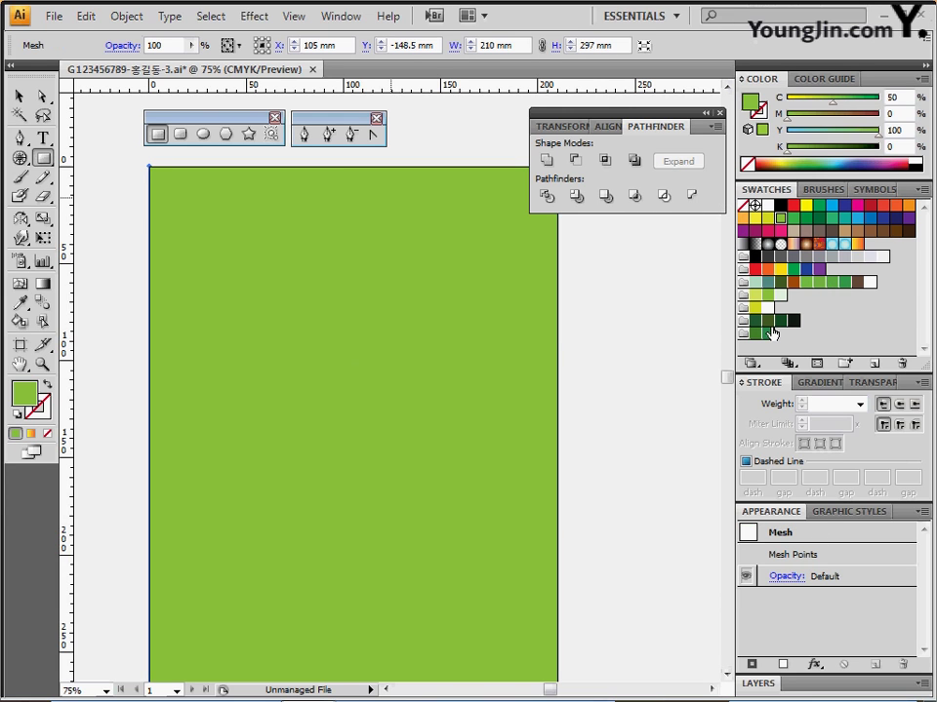
click(767, 297)
- Add two mesh points to the green rectangle, at about X 56, Y -60 mm and about X 155, Y -231 mm
click(21, 285)
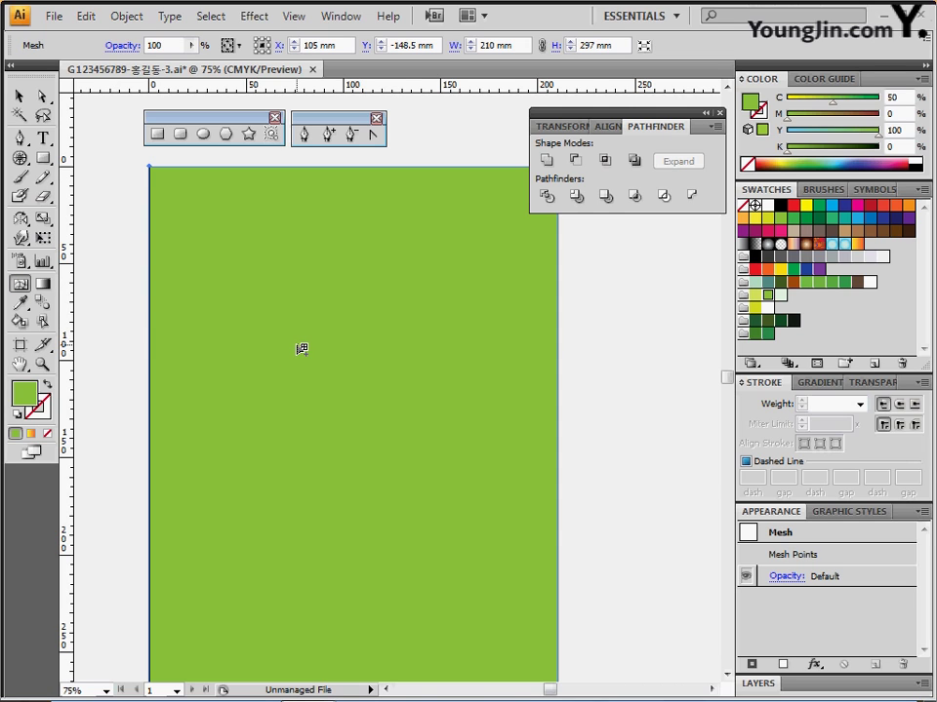
key(ctrl+minus)
drag(334, 359, 223, 287)
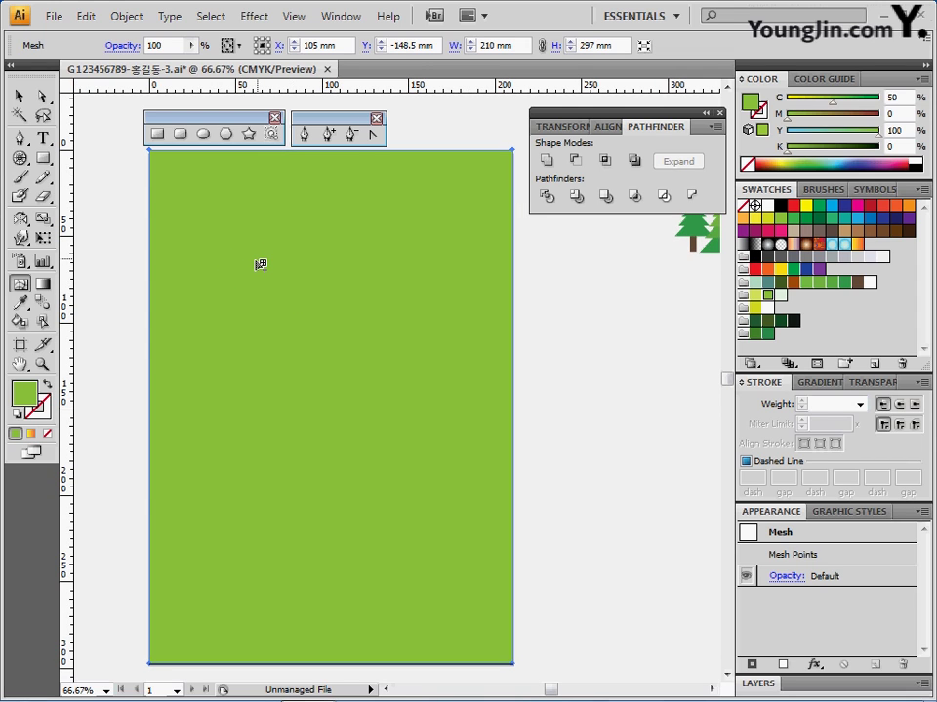
click(252, 253)
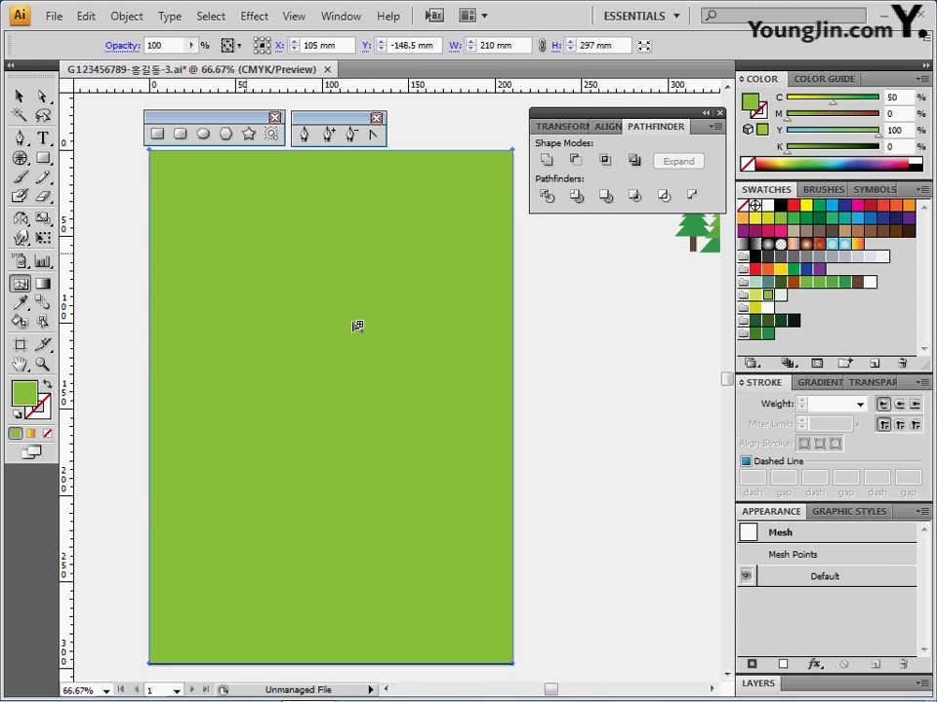
click(246, 253)
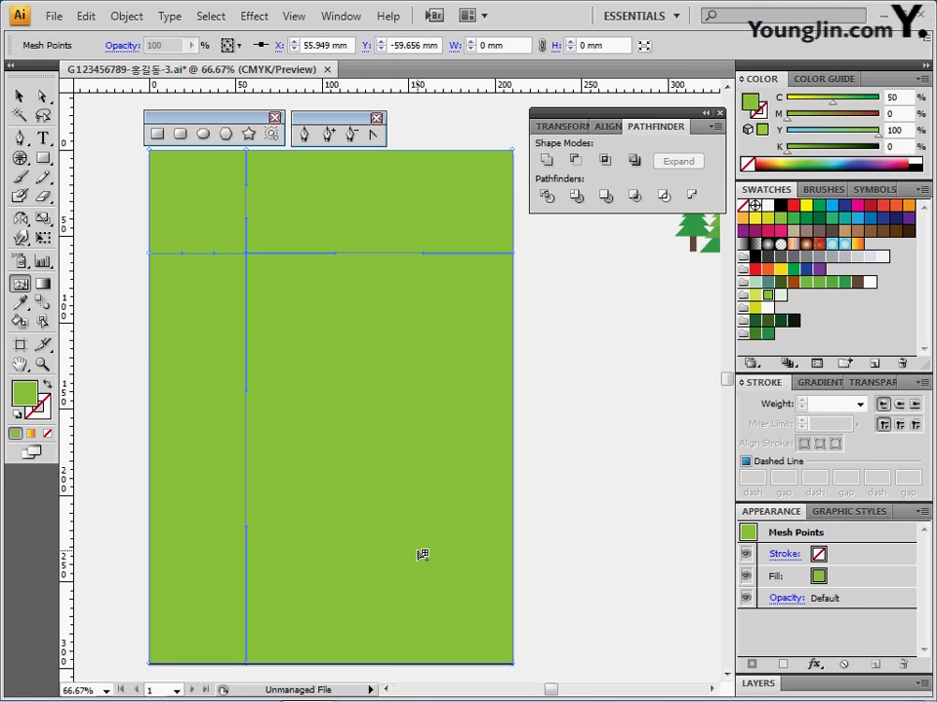
click(418, 549)
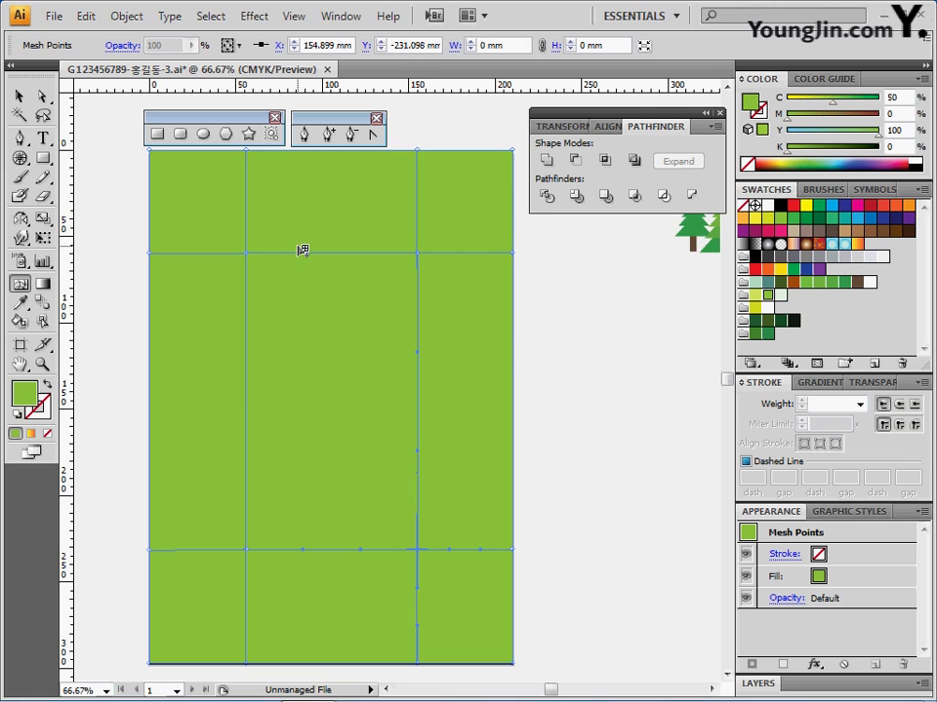
- Color the lower-right mesh point yellow-green (C 20, M 0, Y 80, K 0) and the upper-left one pale green (C 10, M 0, Y 10, K 0)
click(757, 297)
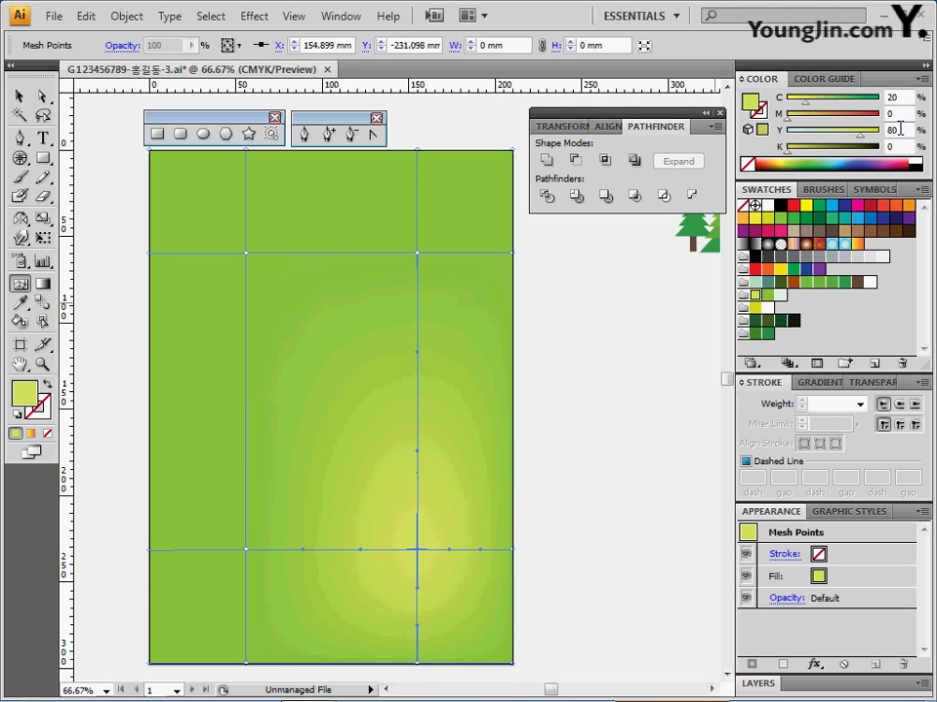
click(247, 255)
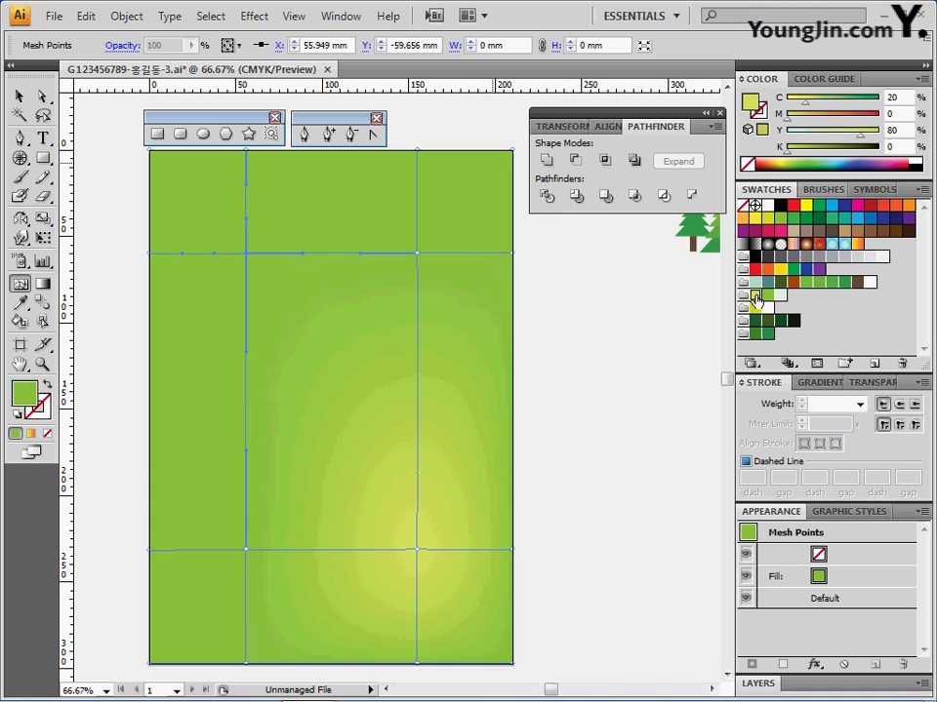
click(757, 296)
click(780, 294)
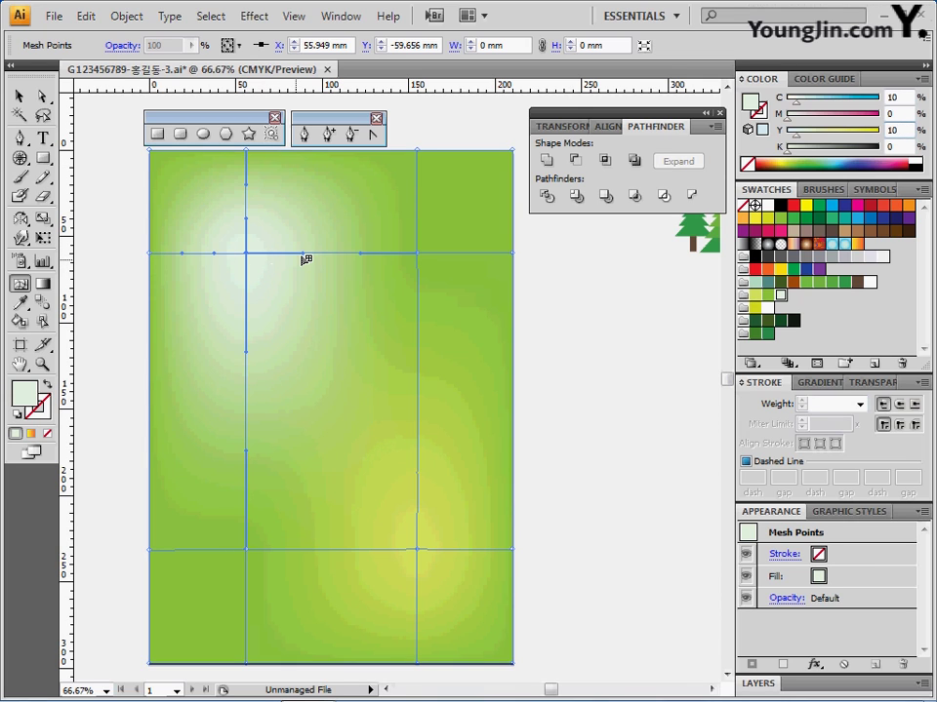
- Bend both horizontal mesh lines into waves by tilting the upper-left and lower-right mesh points' handles, and deselect the mesh
drag(306, 258, 271, 304)
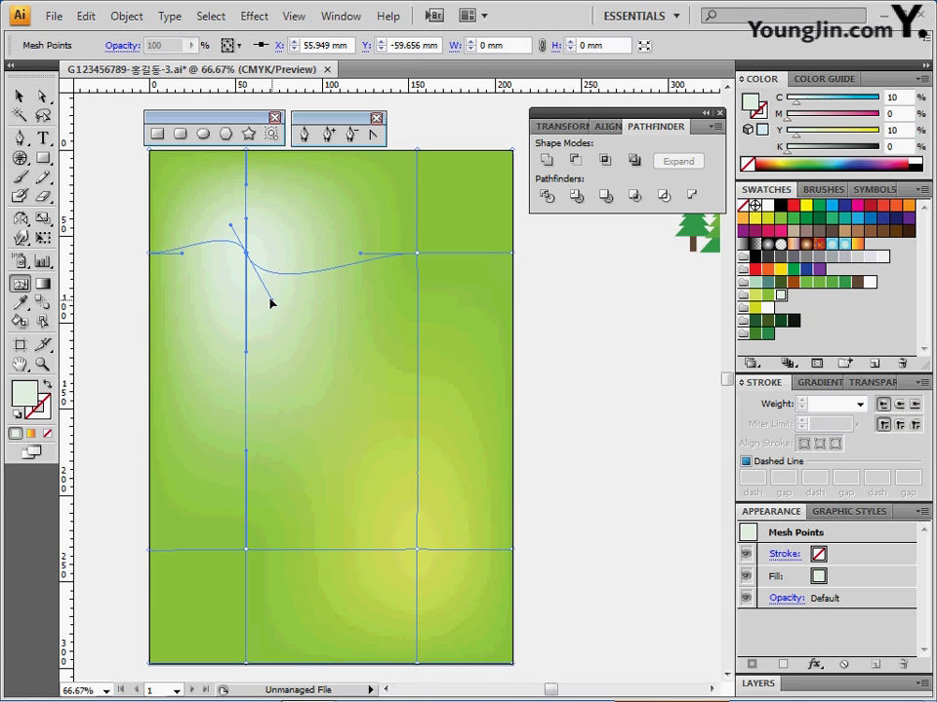
click(418, 550)
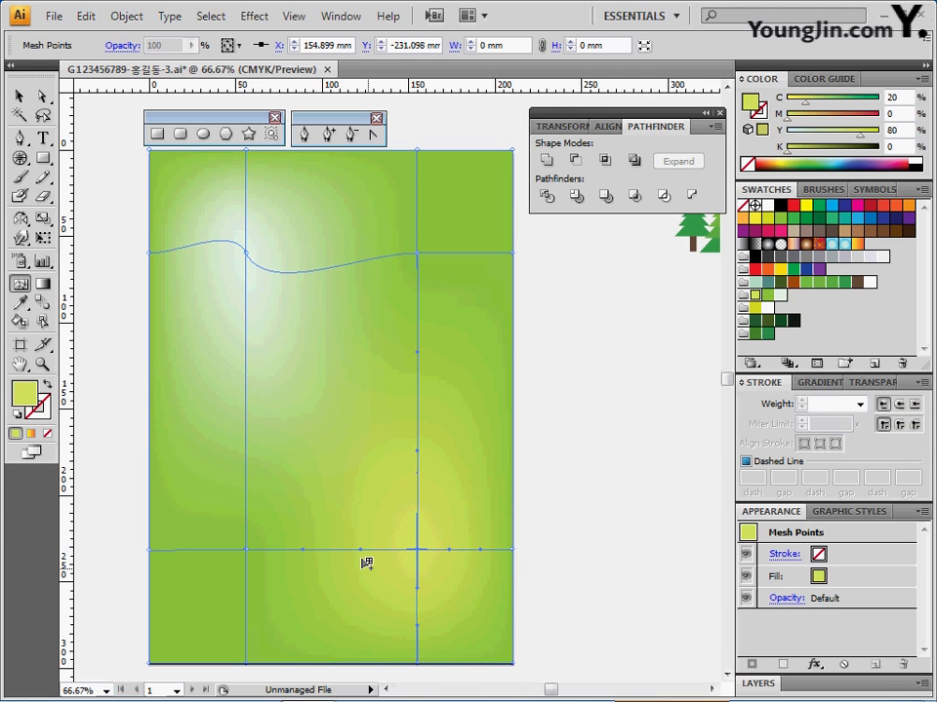
drag(348, 484, 346, 432)
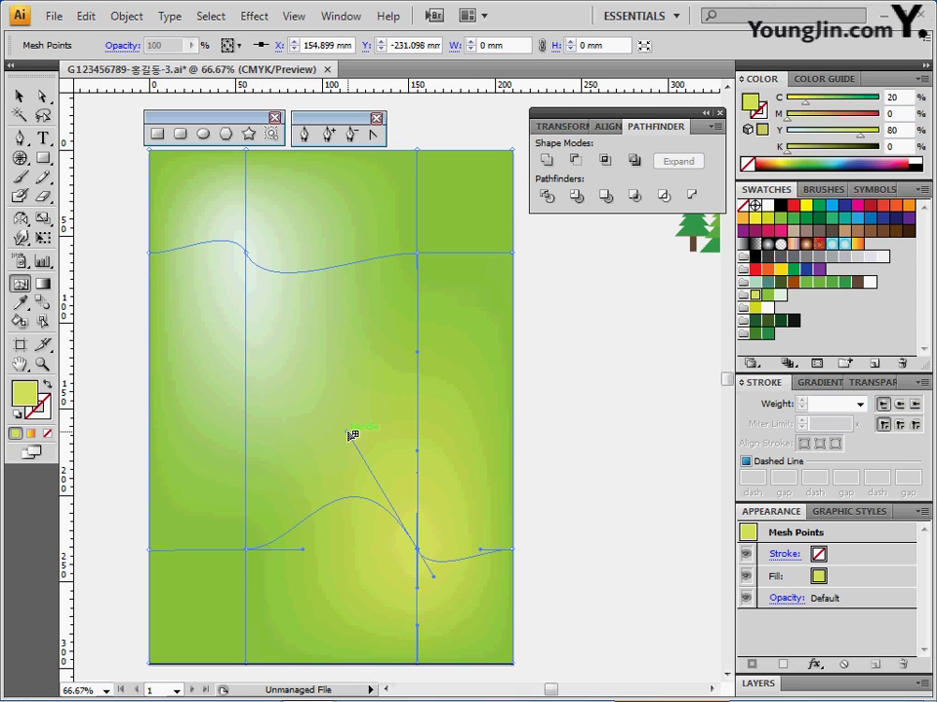
key(ctrl)
ctrl+click(558, 389)
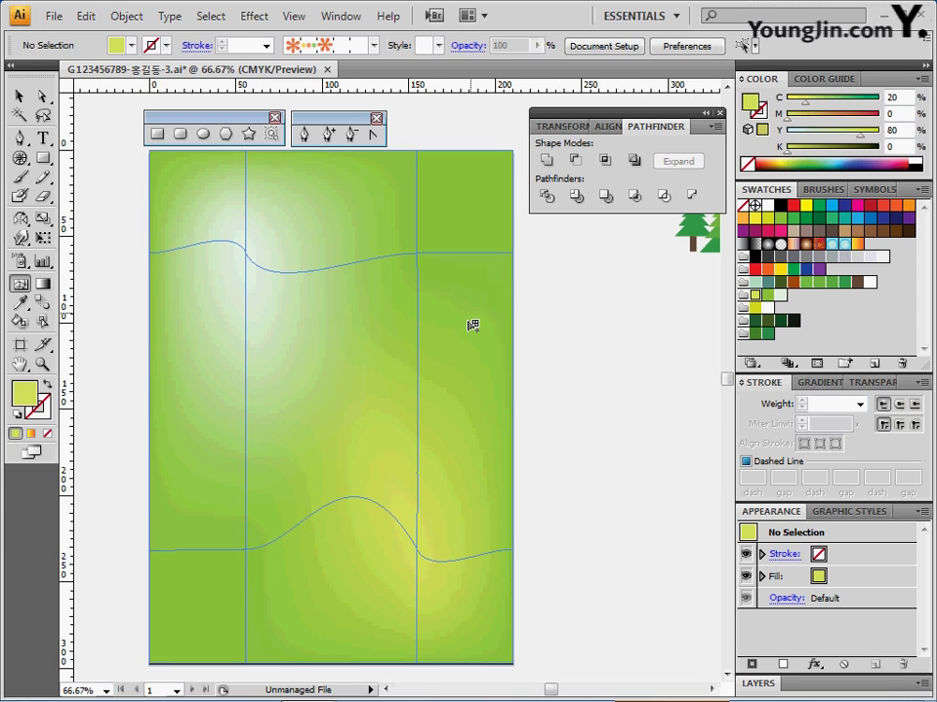
- Delete the leftover trees, turbine and barn artwork beside the artboard
drag(422, 319, 412, 341)
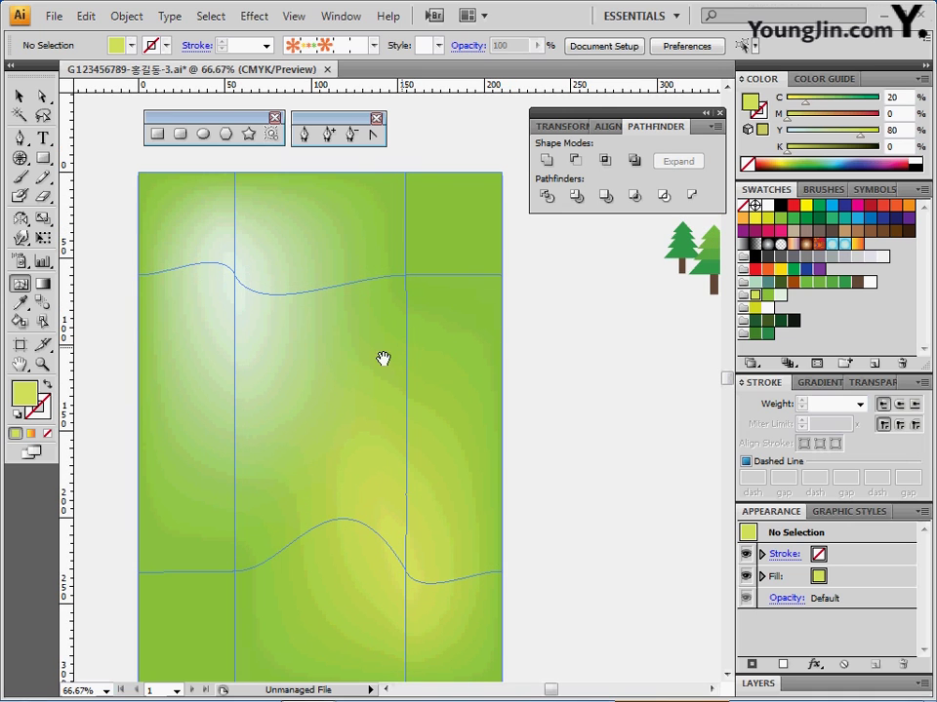
click(21, 138)
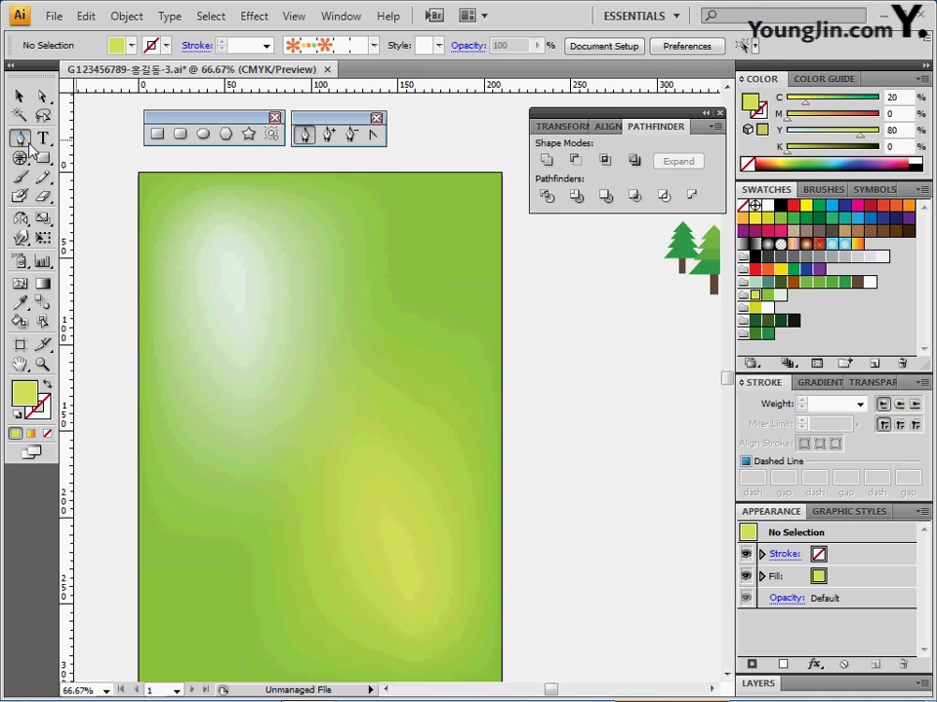
key(ctrl+space)
key(ctrl+alt+space)
ctrl+alt+click(363, 416)
drag(304, 397, 261, 392)
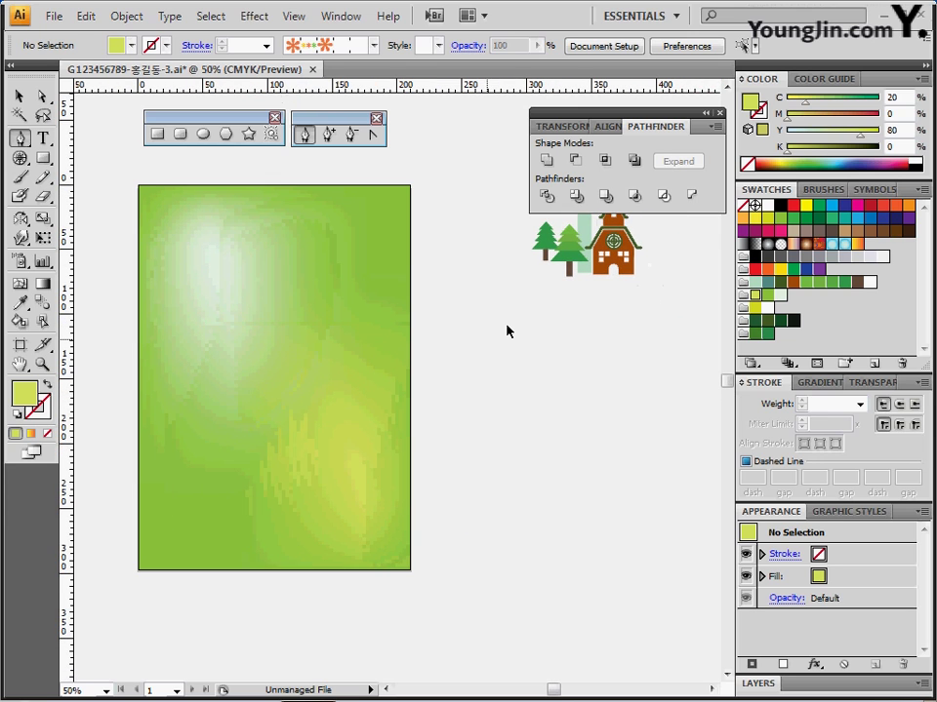
ctrl+drag(485, 338, 688, 181)
key(Delete)
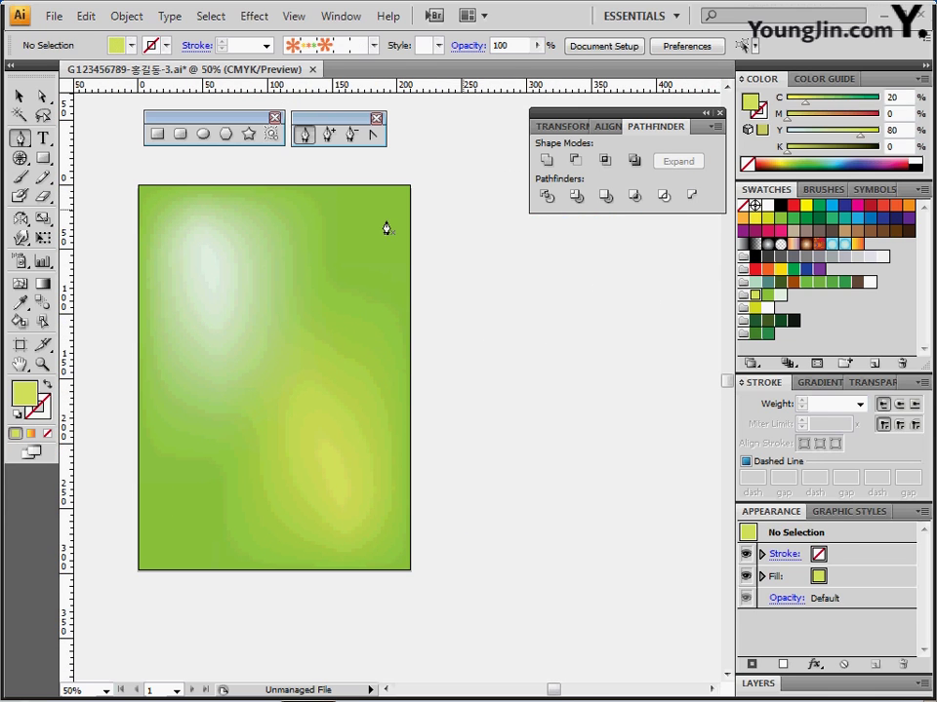
- Show the hidden guides outlining the curves, sun, clouds, plants and hills over the green background
drag(352, 246, 343, 235)
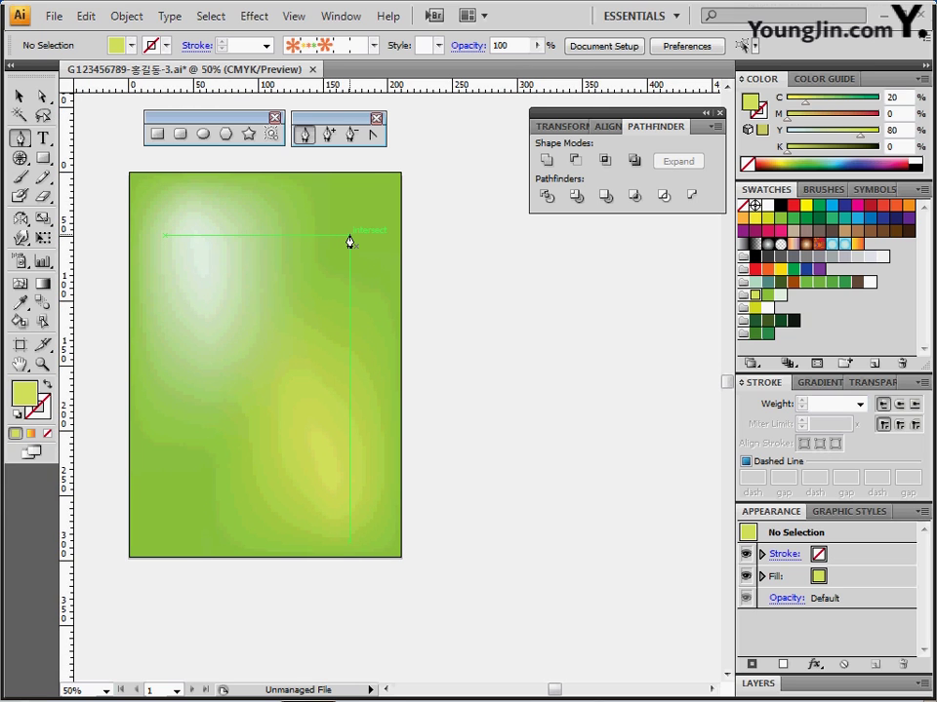
key(ctrl)
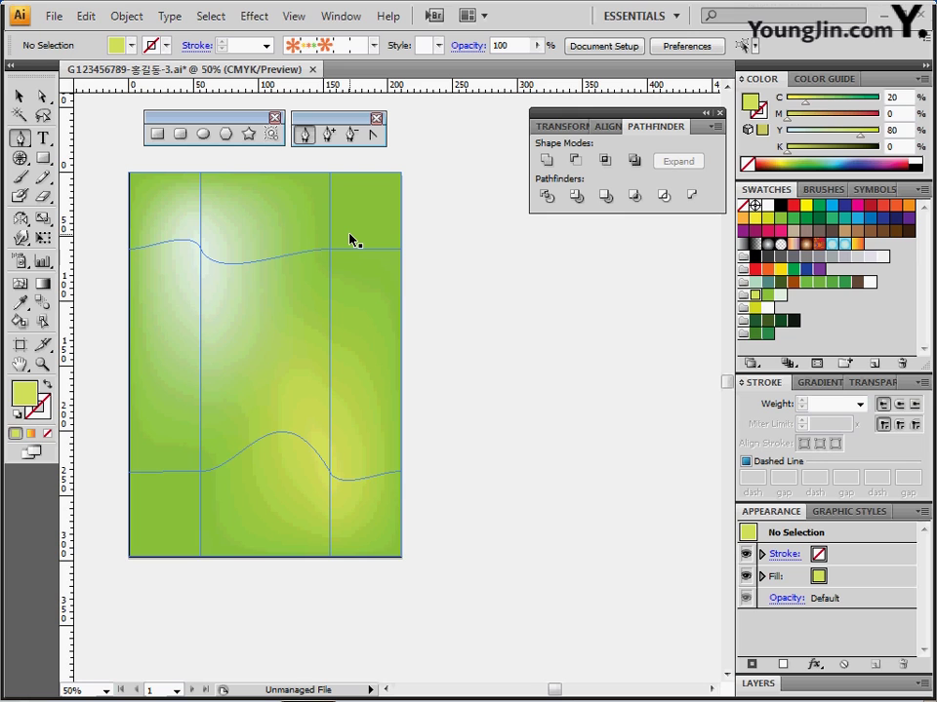
key(ctrl+;)
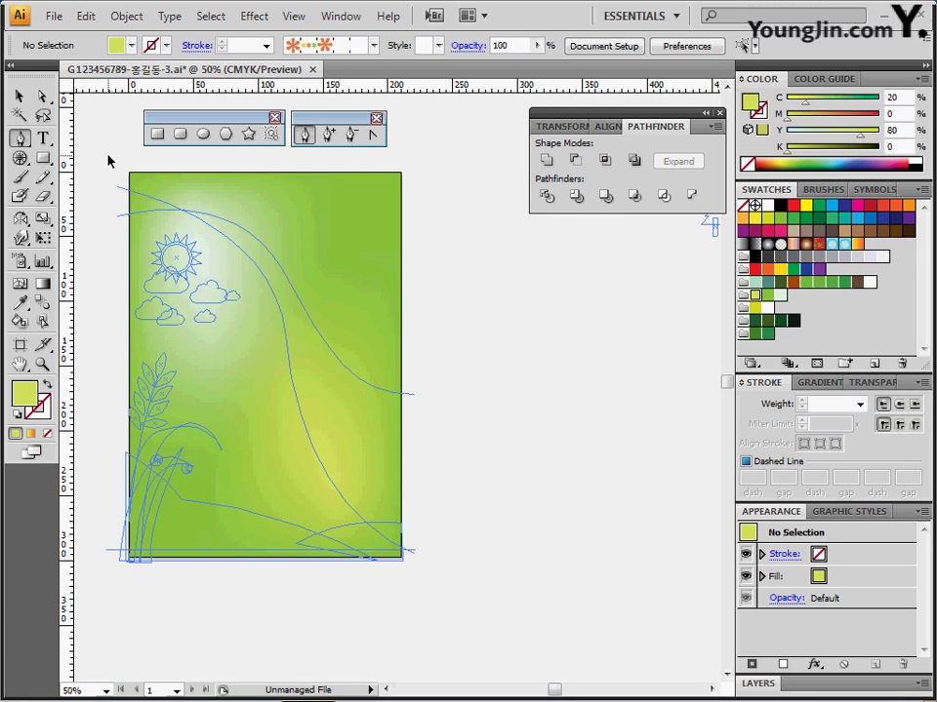
- Release the two long curve guides crossing the artboard into stroked paths, and check the first curve's stroke color
drag(95, 154, 122, 205)
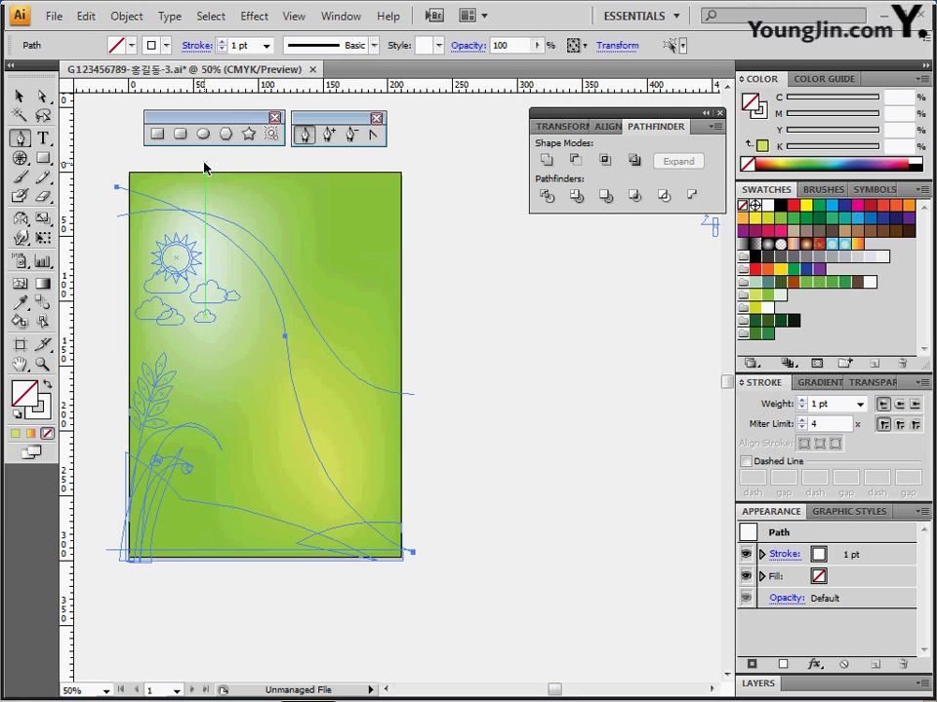
mouse_move(204, 165)
mouse_down()
mouse_move(195, 163)
mouse_move(217, 184)
mouse_up()
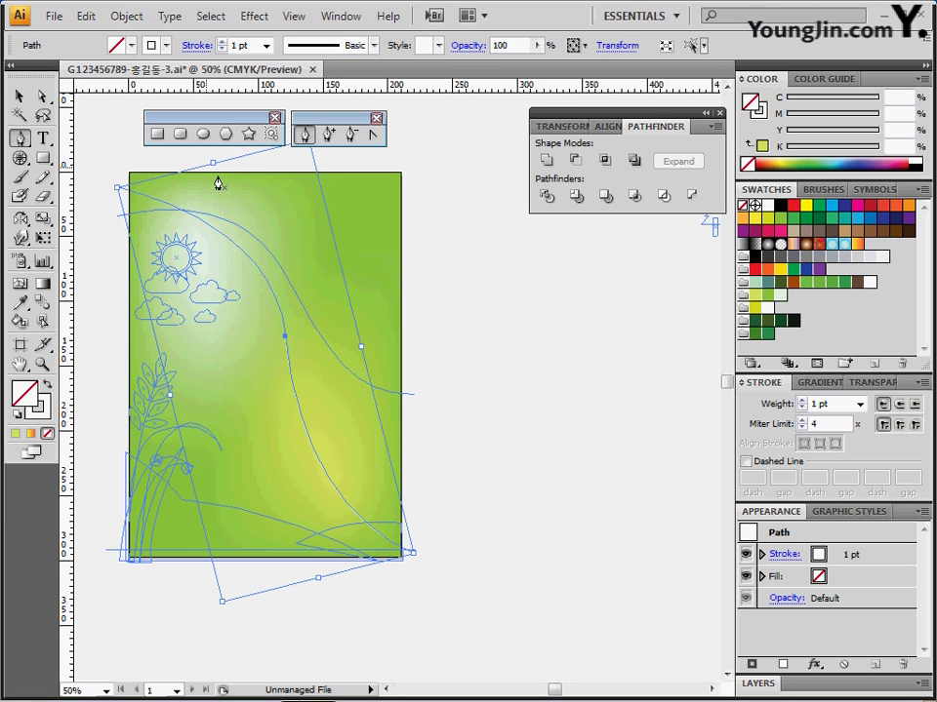
click(760, 118)
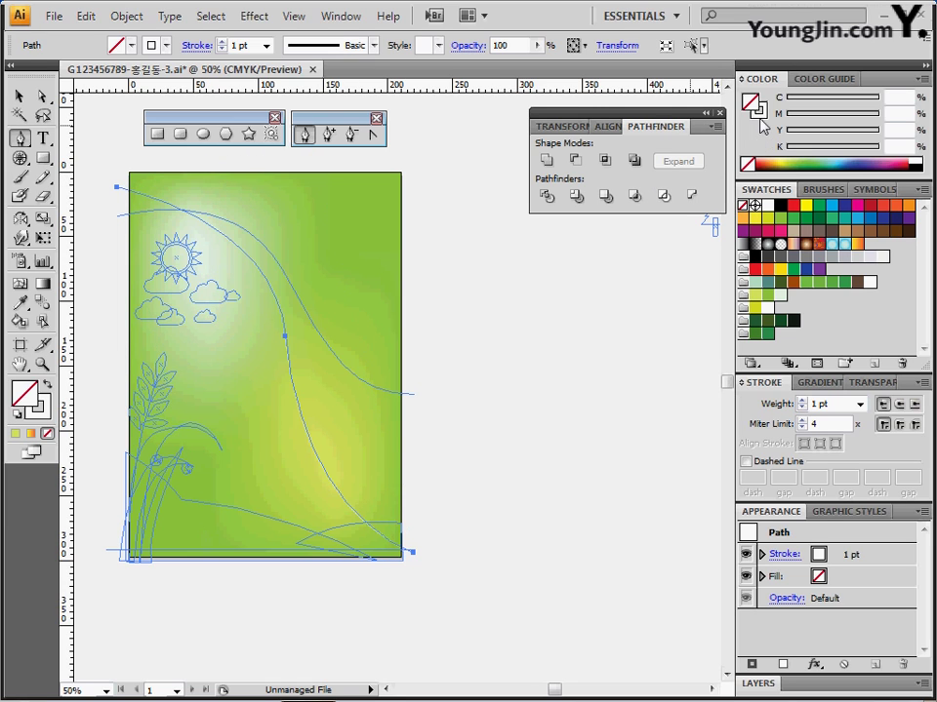
click(758, 111)
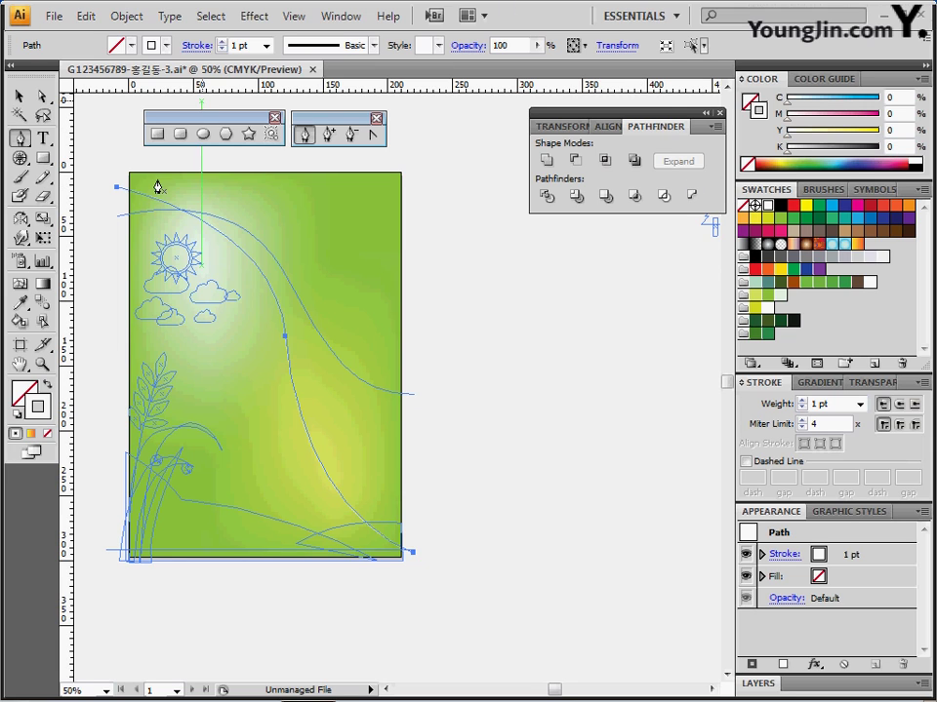
ctrl+click(123, 216)
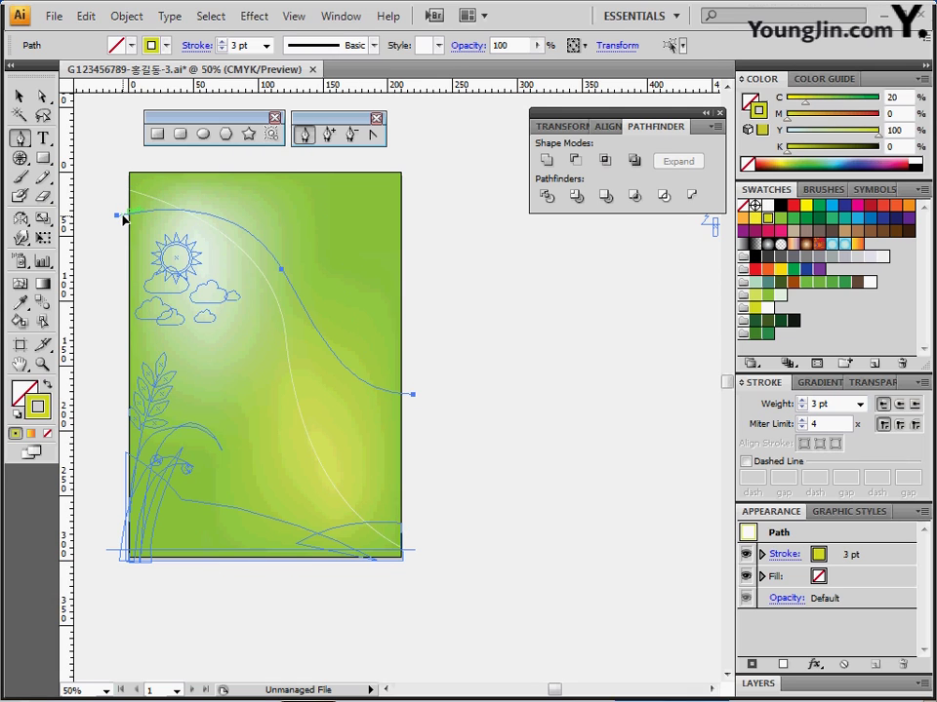
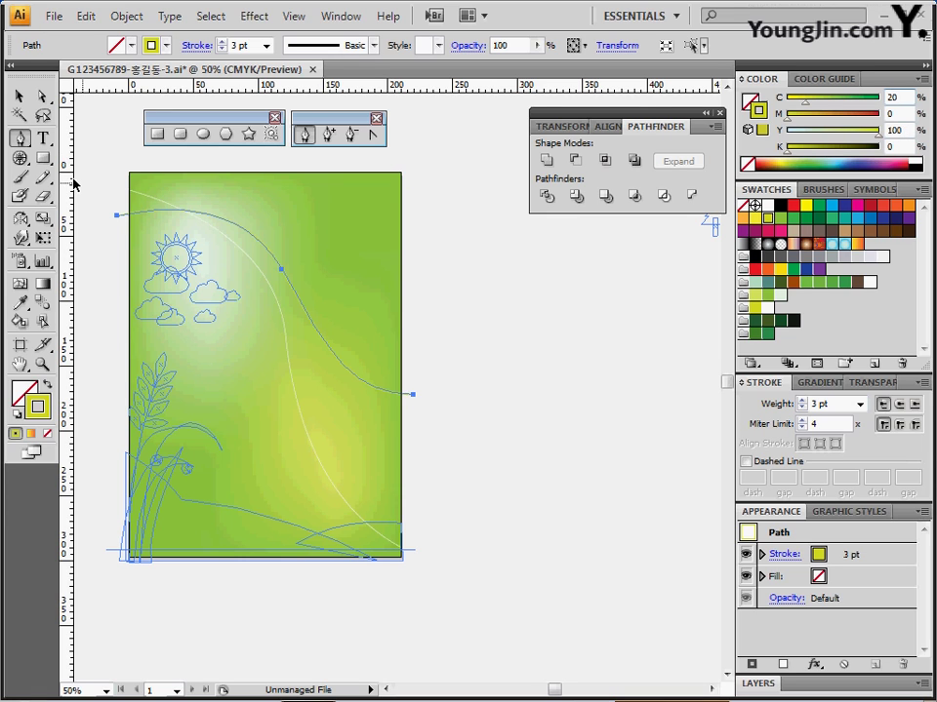
- Select the two long stroked curves crossing the artboard and blend them together
drag(100, 153, 125, 241)
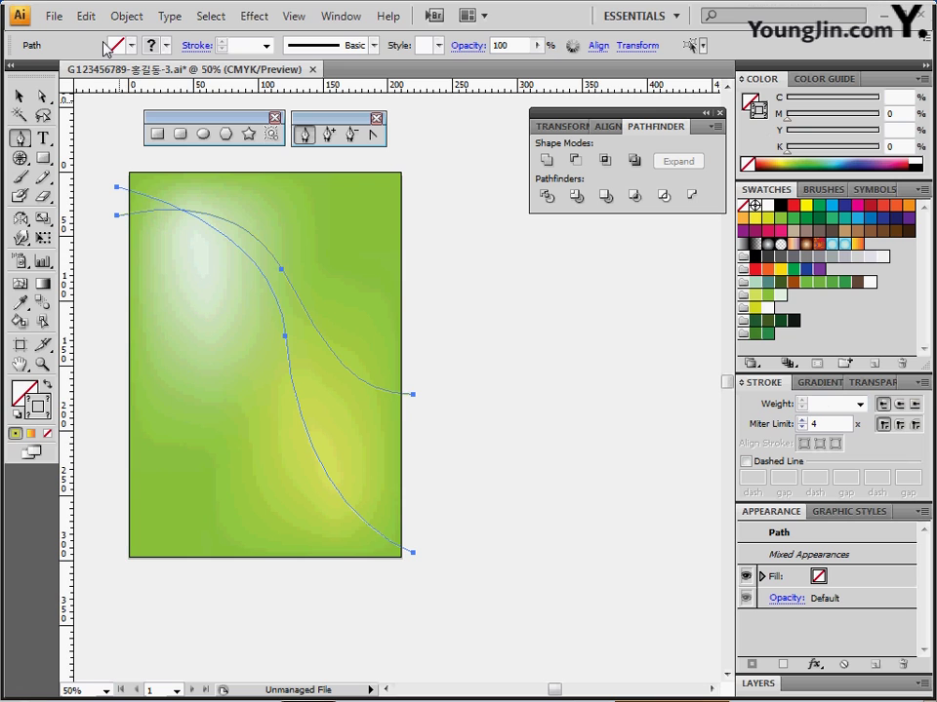
click(127, 15)
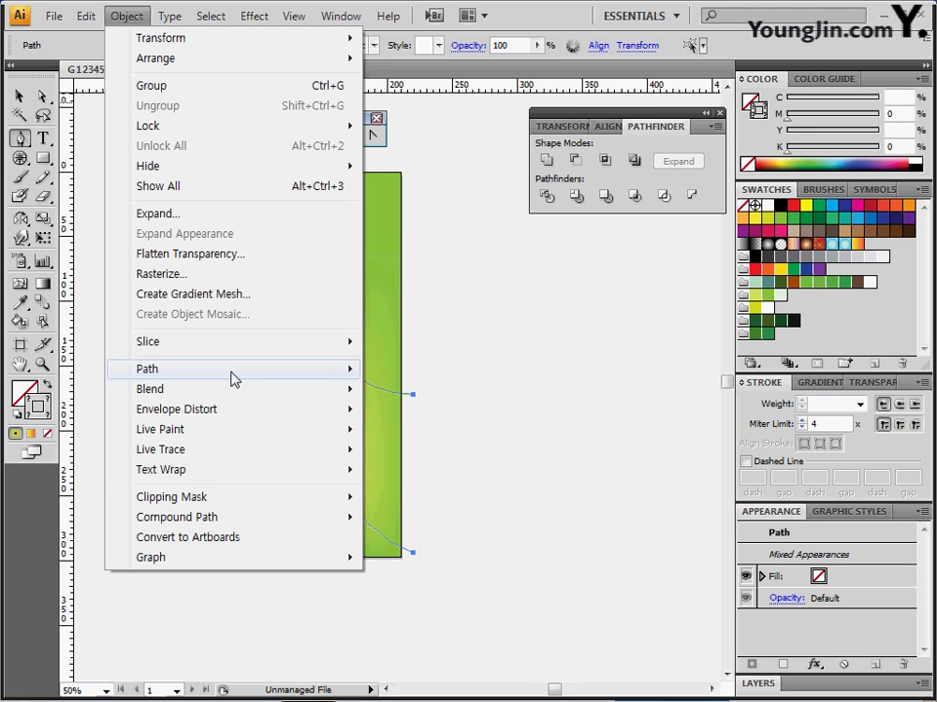
mouse_move(355, 393)
click(389, 389)
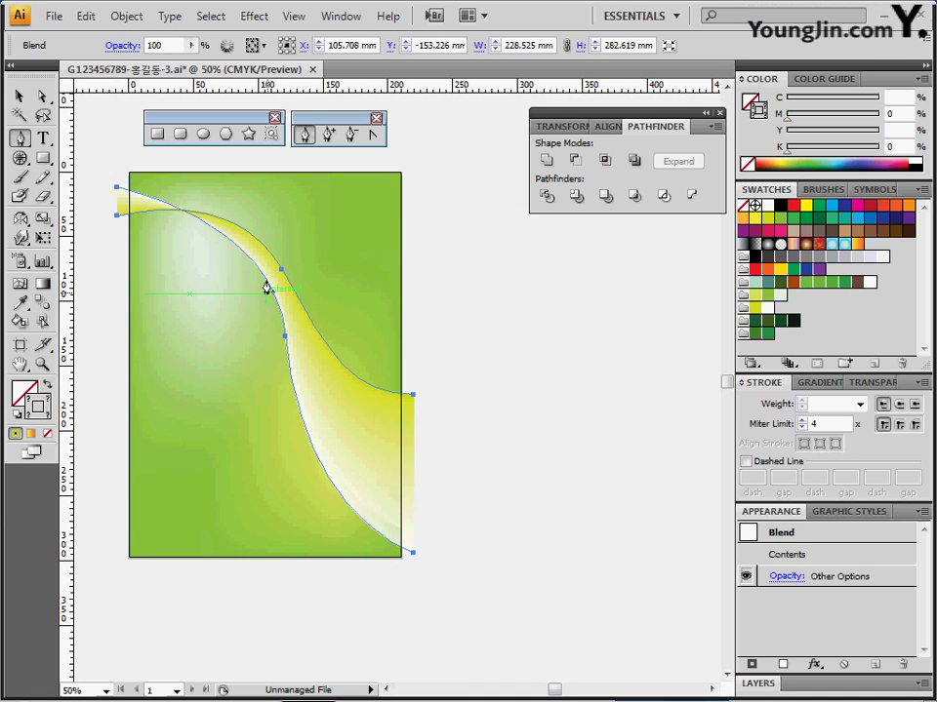
- Set the curve blend's spacing to Specified Steps with 15 steps, with the preview on, and deselect the blend
double_click(42, 307)
drag(380, 301, 445, 263)
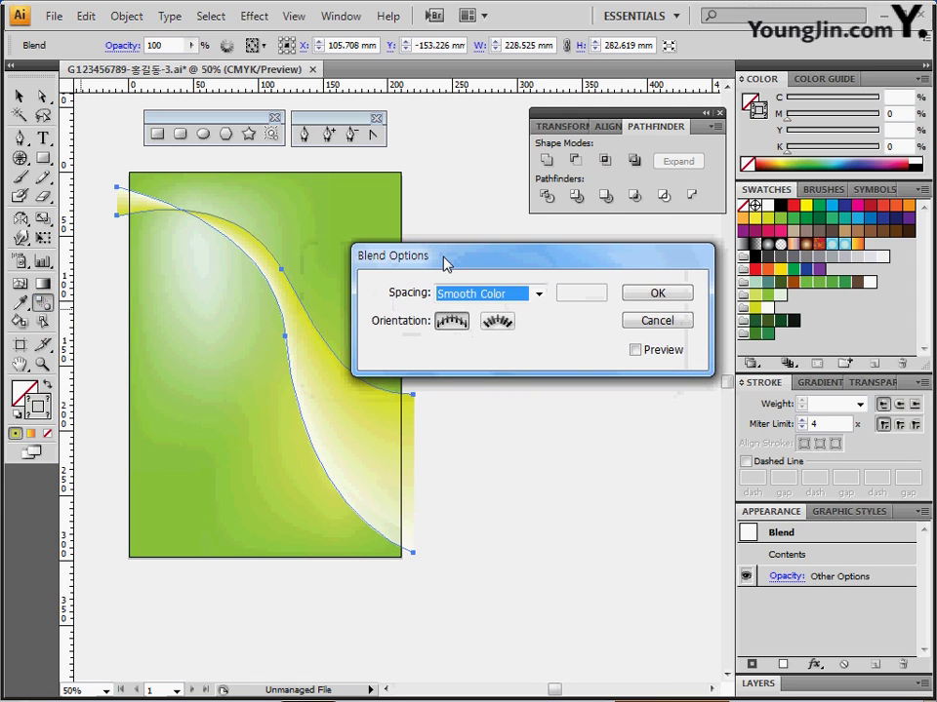
click(635, 350)
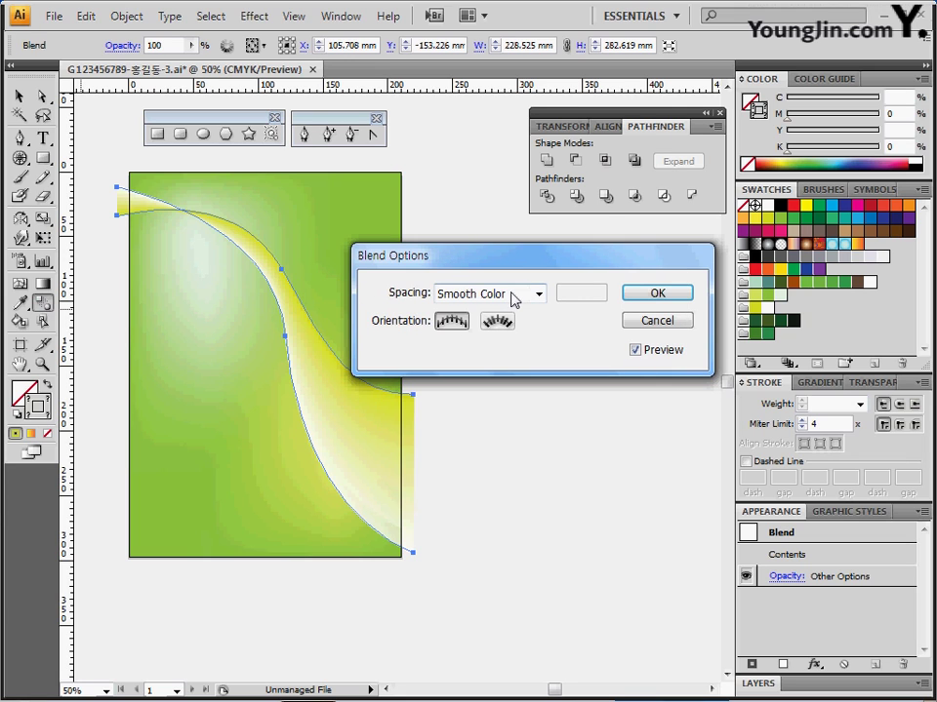
click(509, 294)
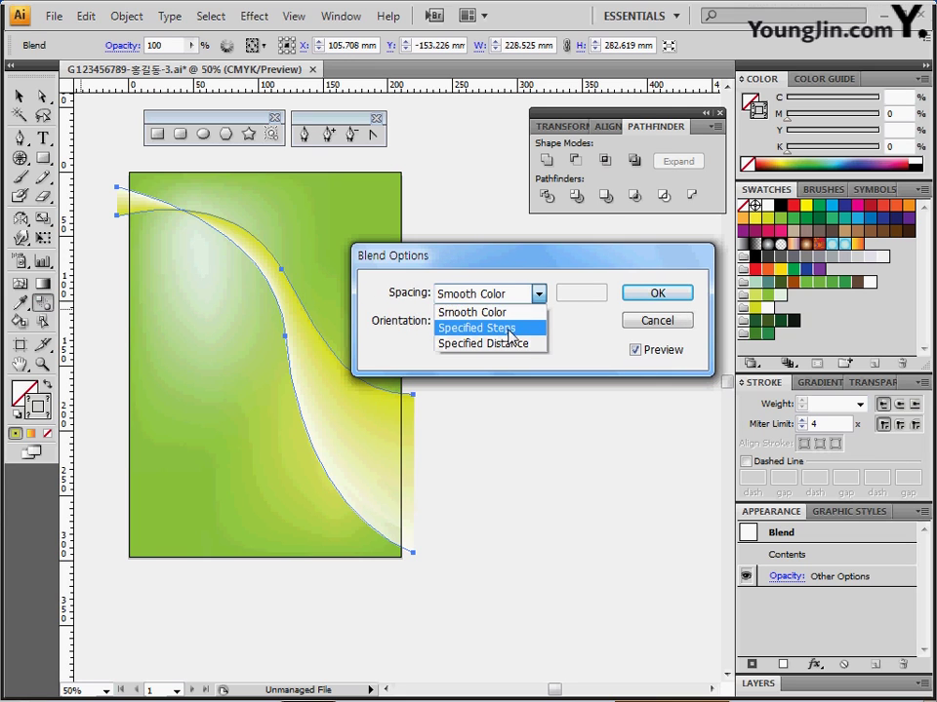
click(507, 330)
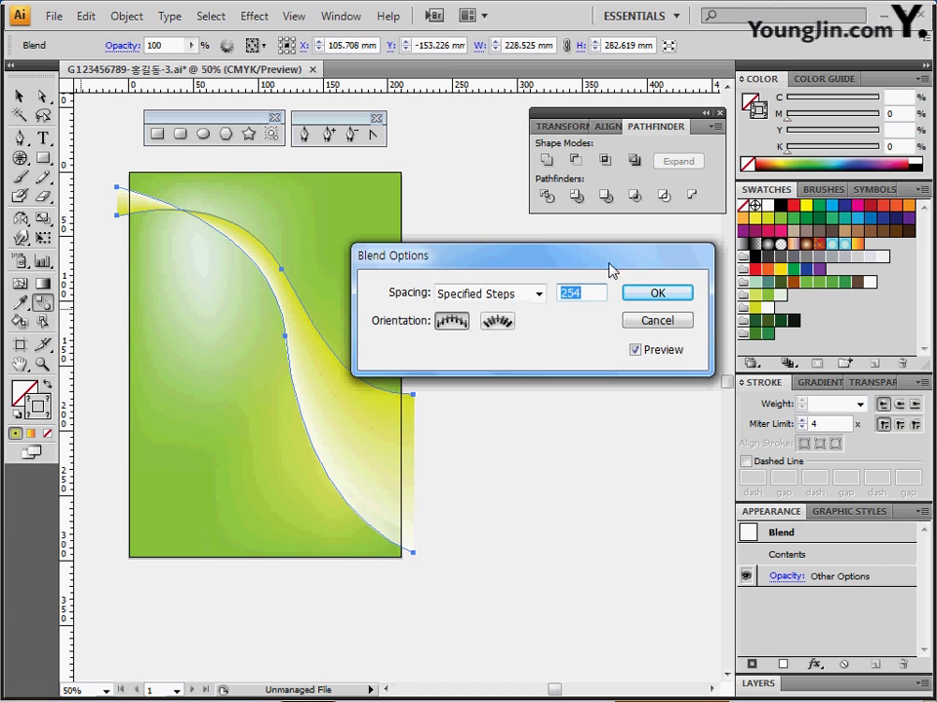
text(15)
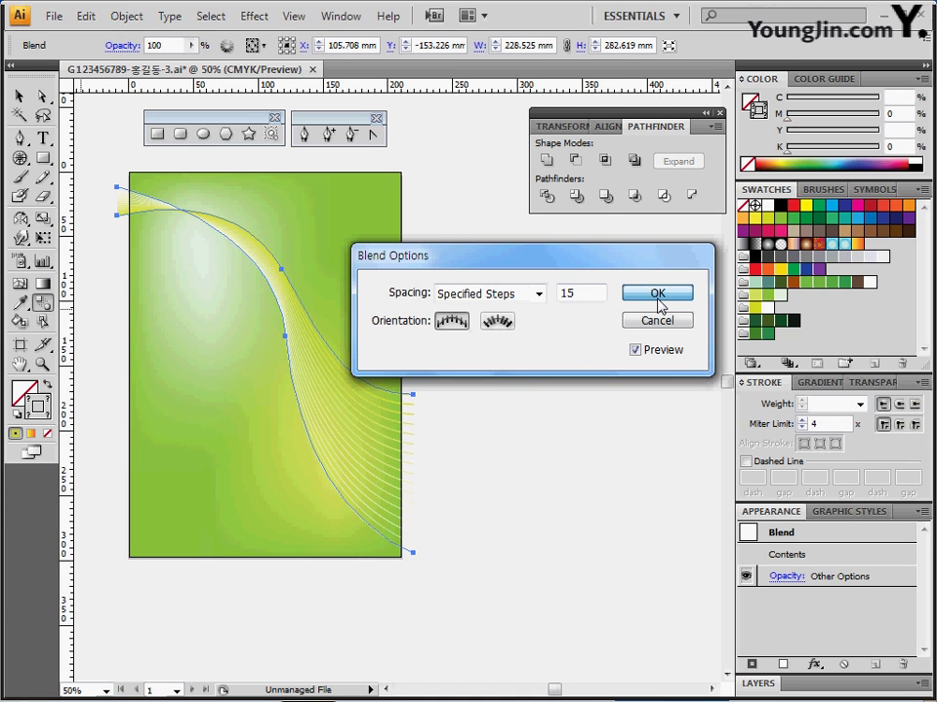
click(658, 302)
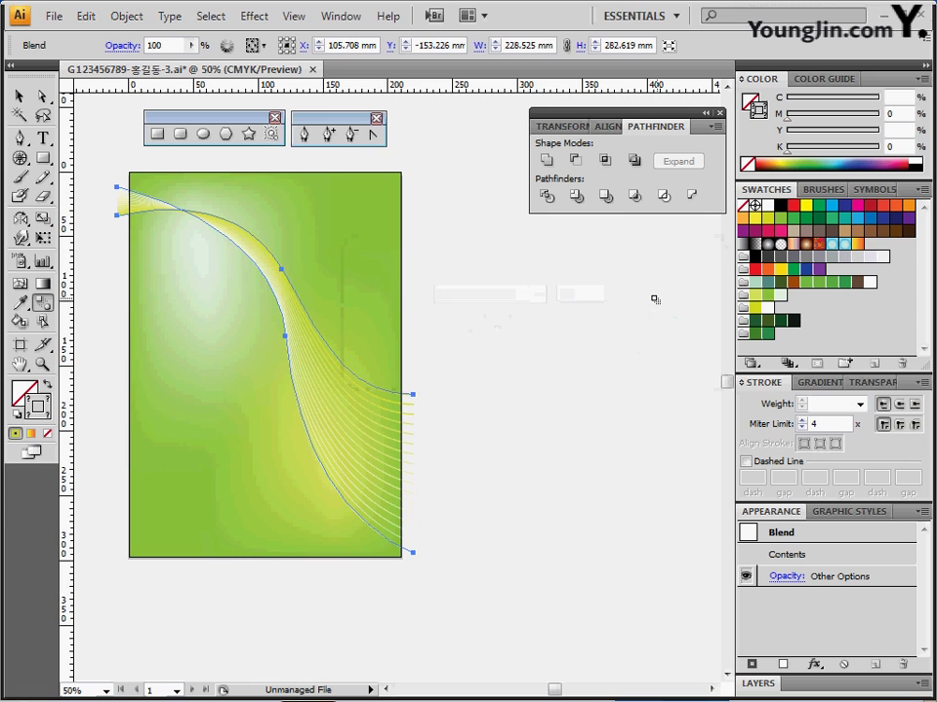
click(542, 380)
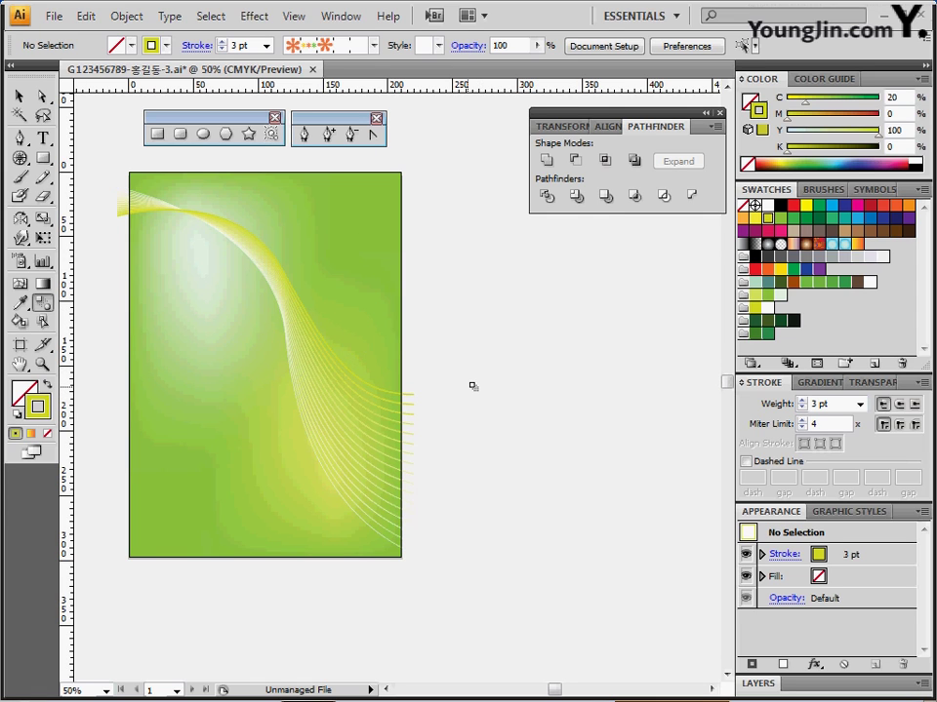
- Create a star beside the artboard with Radius 1 of 20 mm, Radius 2 of 12 mm and 14 points
key(space)
drag(423, 353, 399, 342)
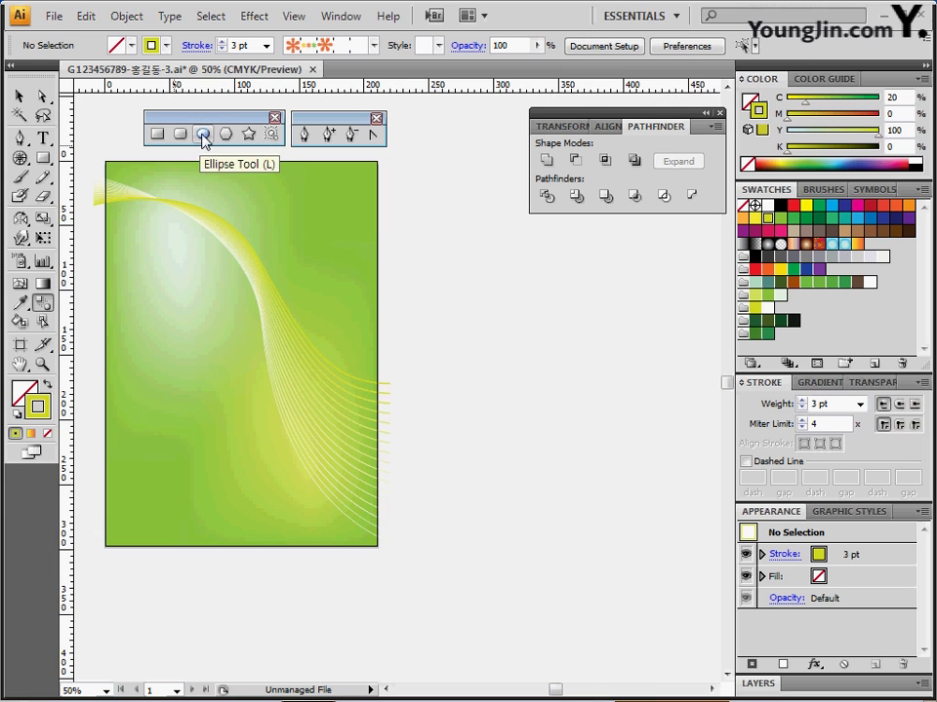
click(250, 135)
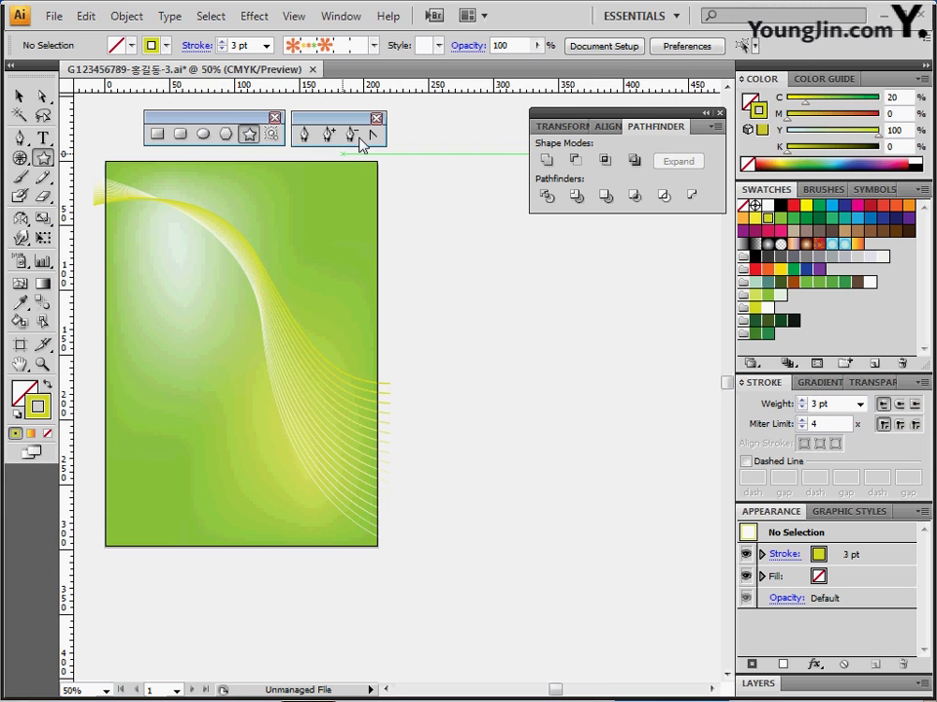
click(470, 288)
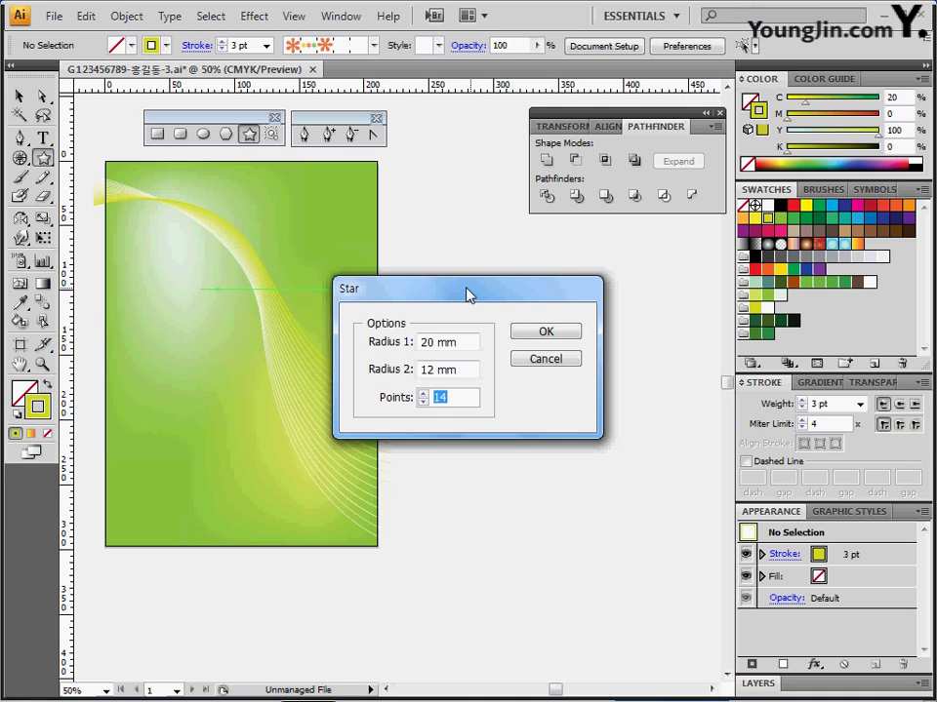
drag(465, 293, 531, 264)
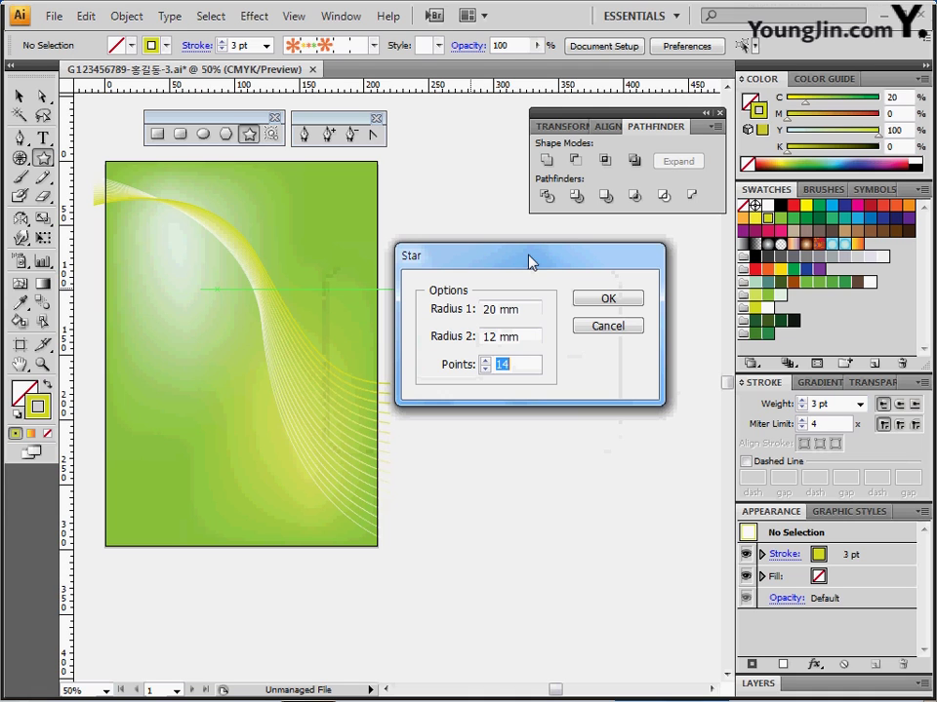
click(441, 314)
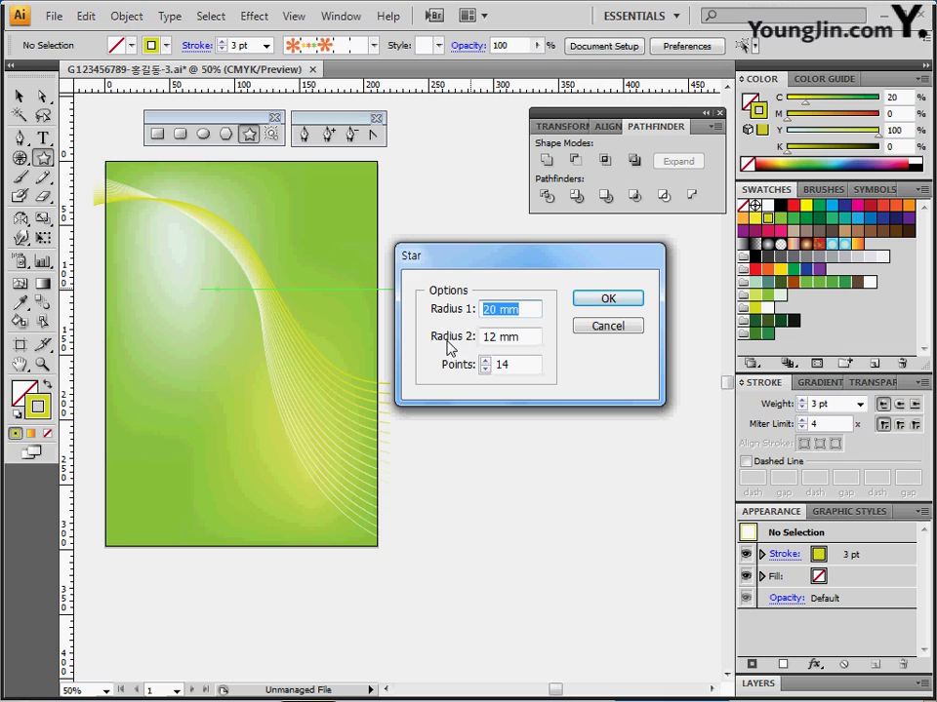
click(439, 342)
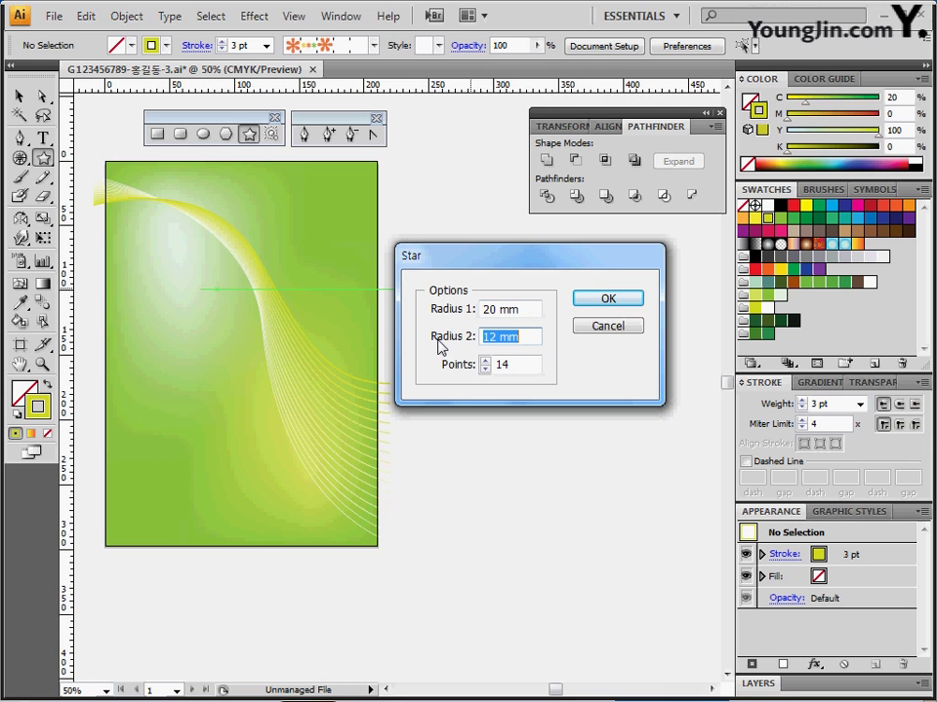
click(451, 312)
click(447, 340)
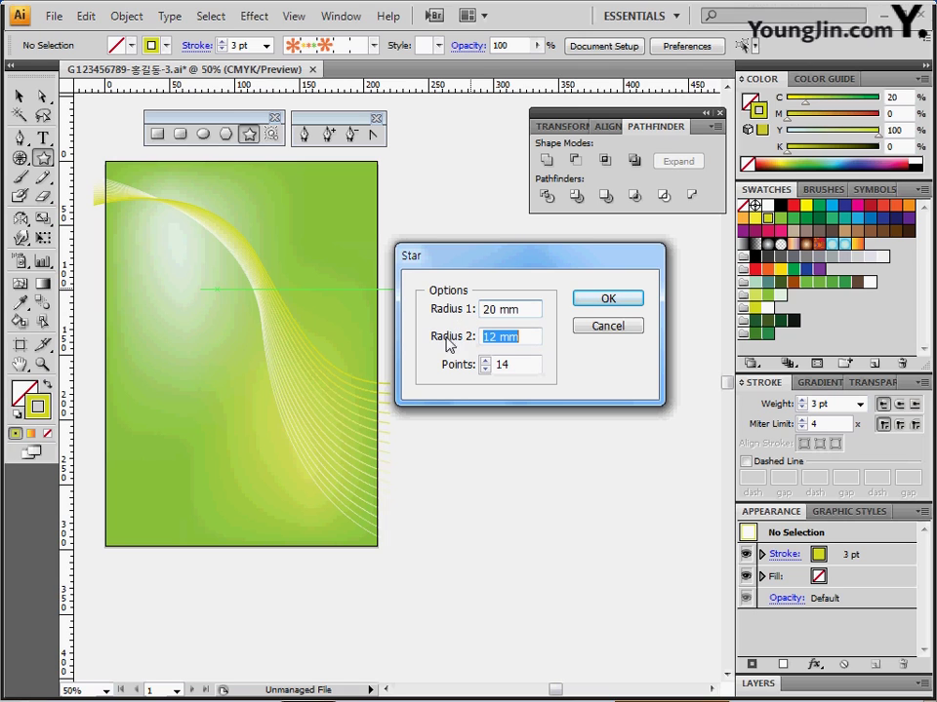
click(456, 369)
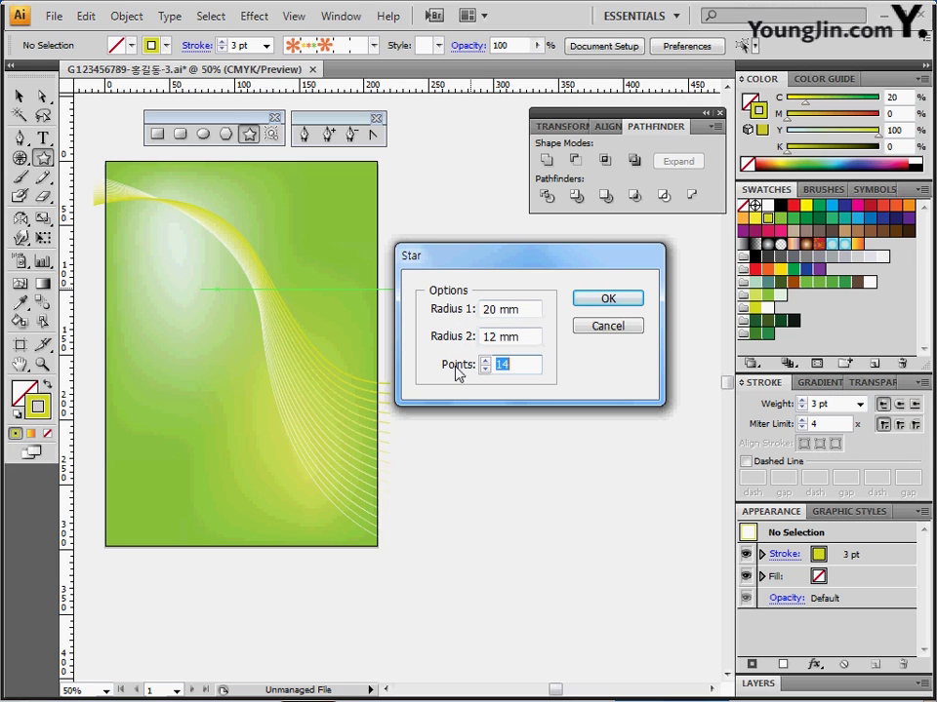
click(594, 305)
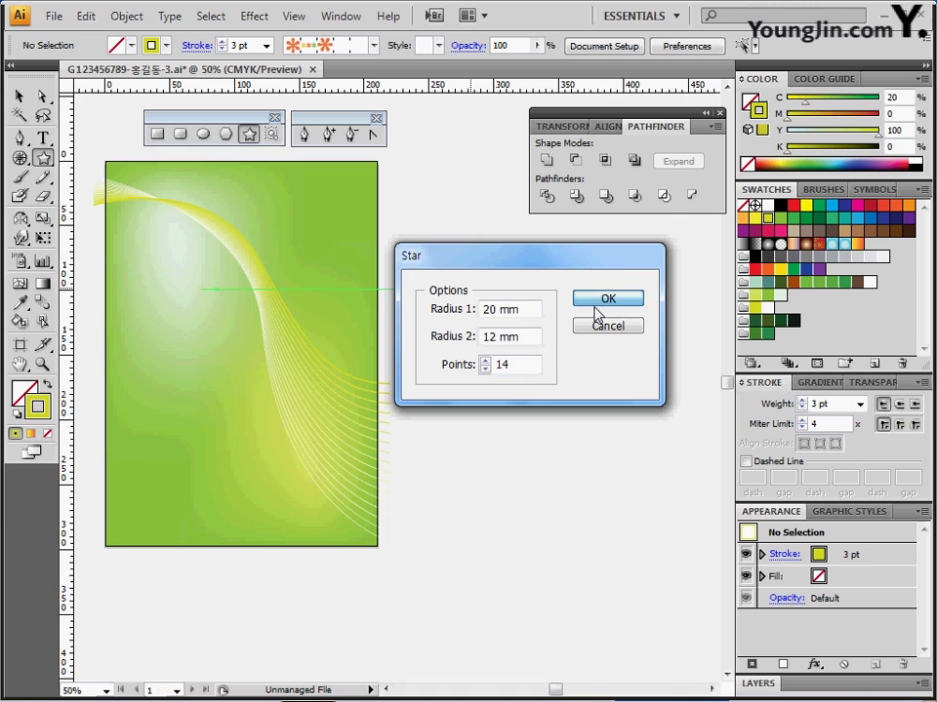
click(597, 303)
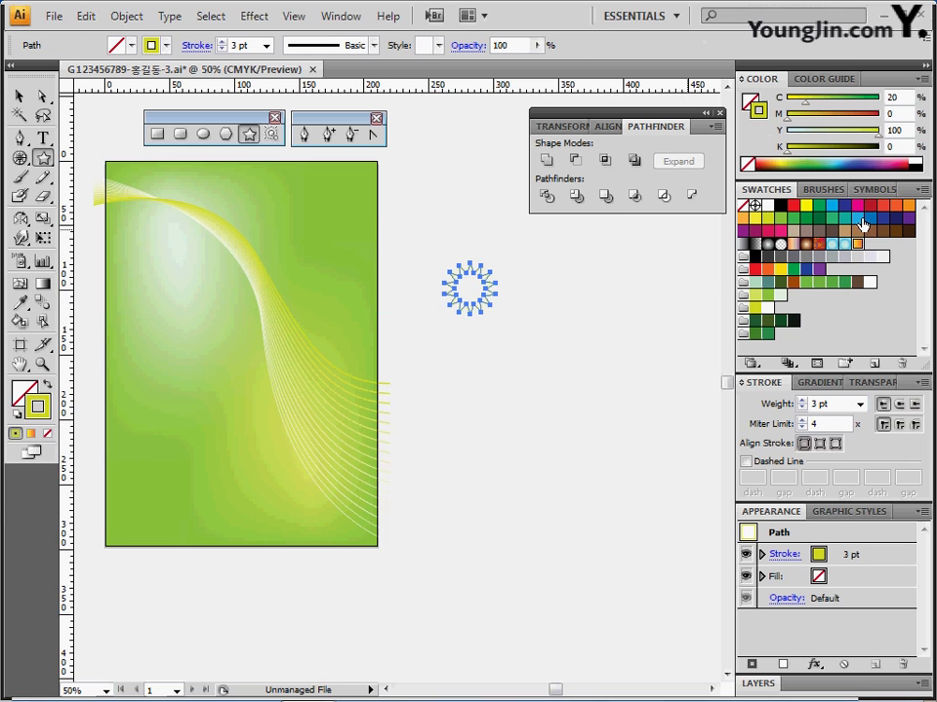
- Fill the star with the yellow-to-orange gradient swatch and remove its stroke
click(857, 243)
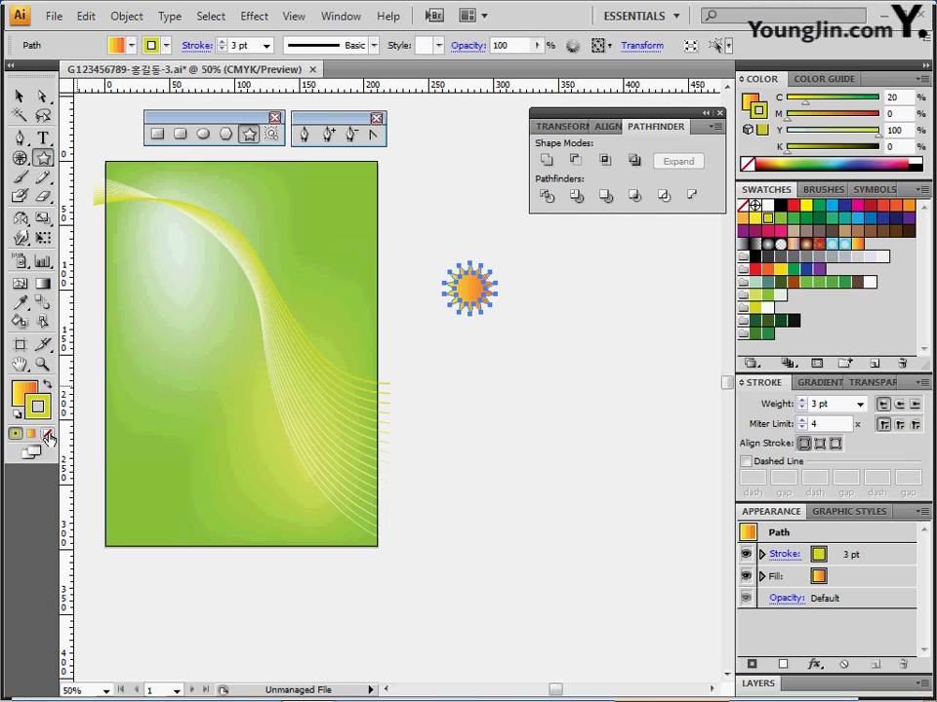
click(26, 396)
click(20, 394)
- Examine the color values of both stops in the star's linear gradient fill
ctrl+click(492, 293)
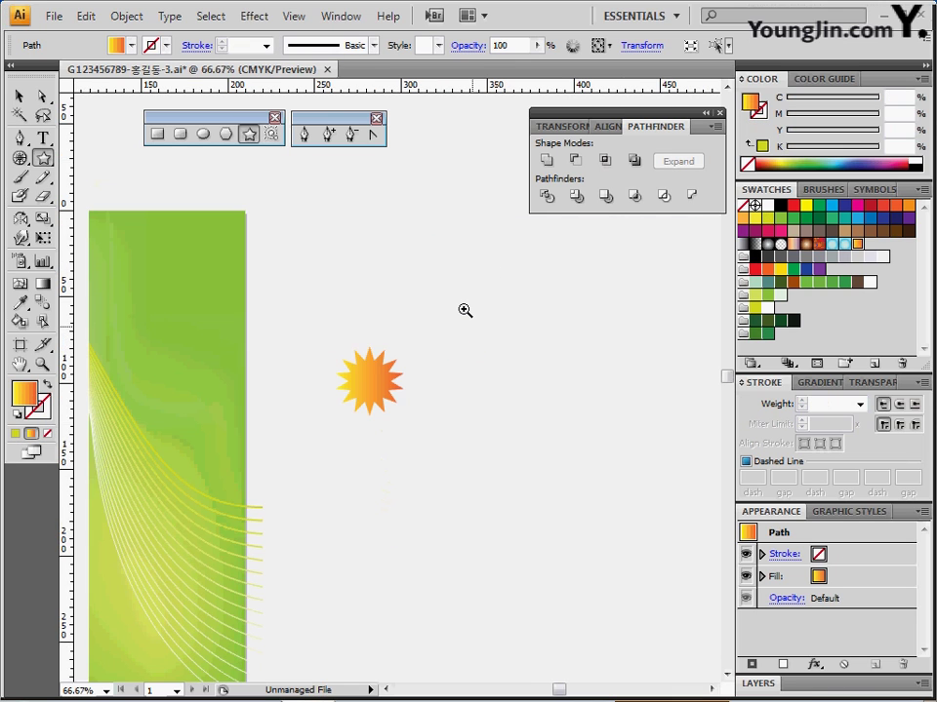
ctrl+click(383, 373)
ctrl+click(386, 417)
drag(393, 435, 305, 330)
click(341, 351)
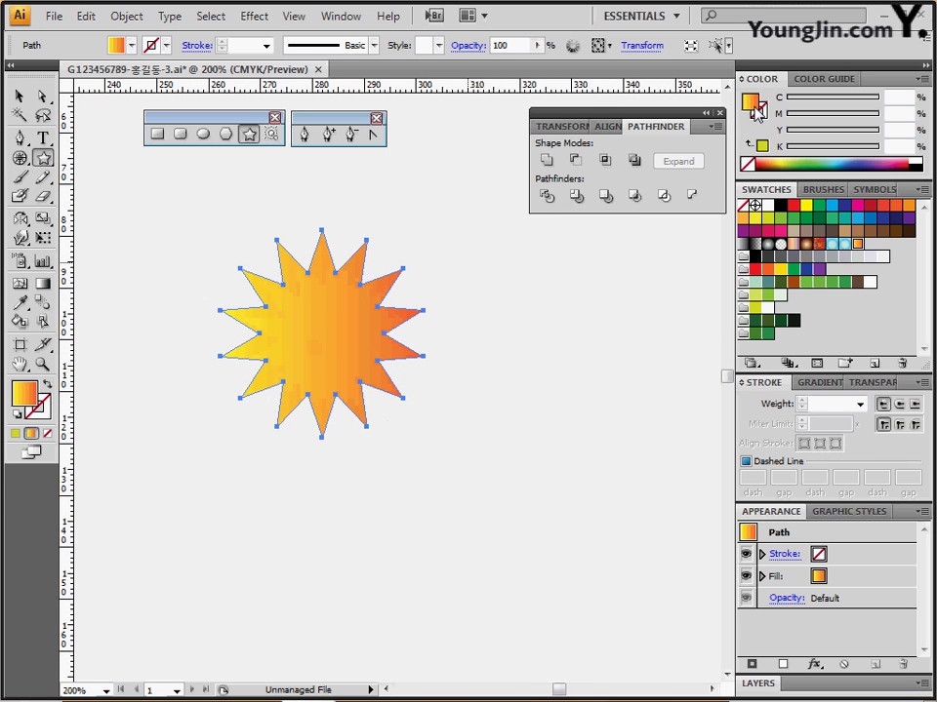
click(817, 383)
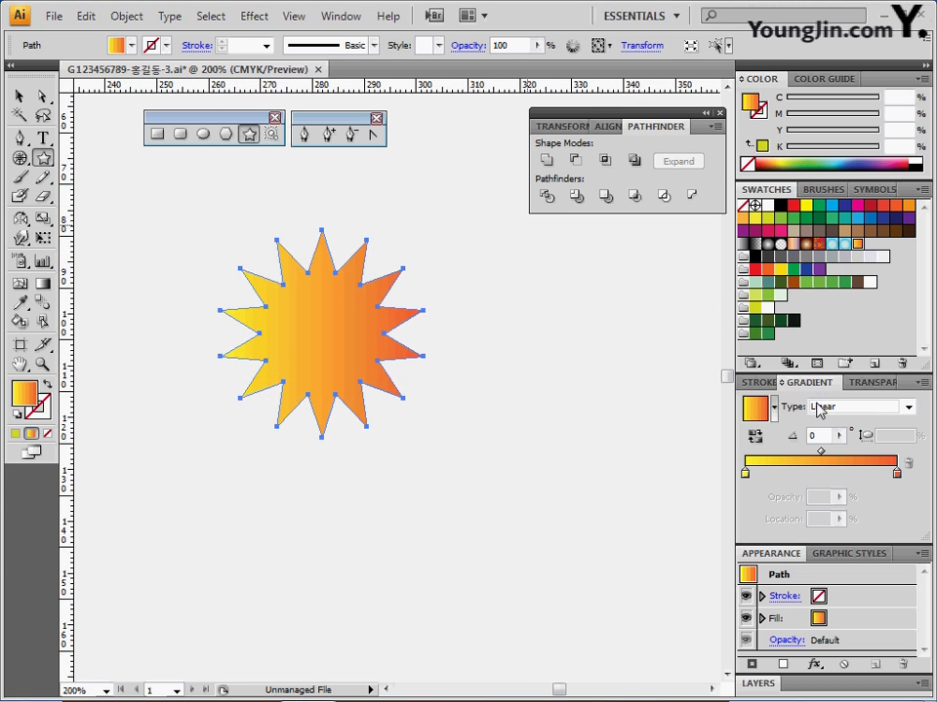
click(746, 474)
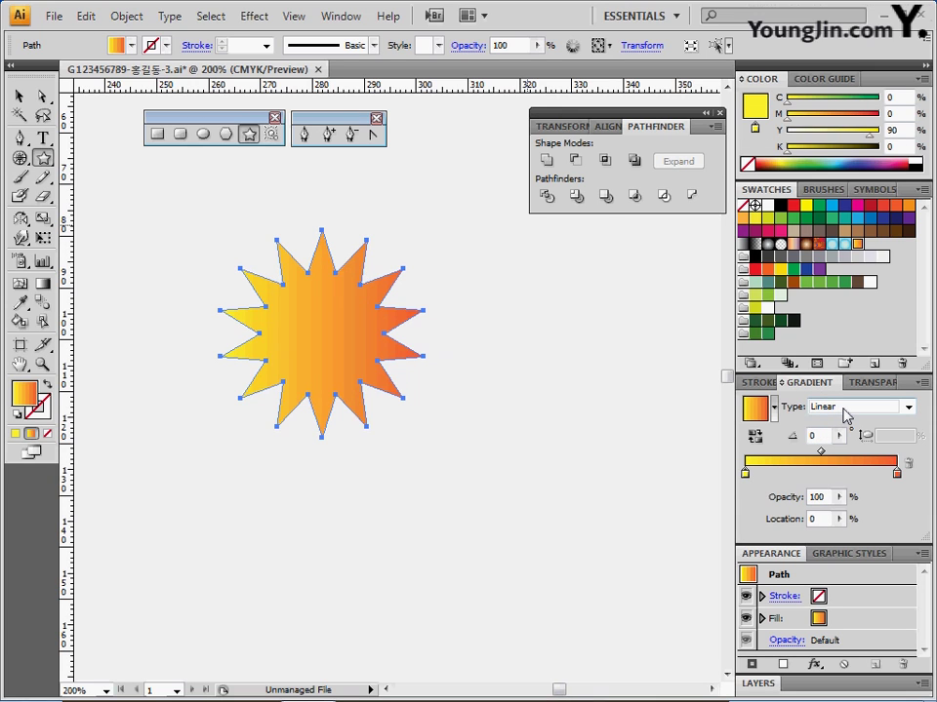
double_click(746, 474)
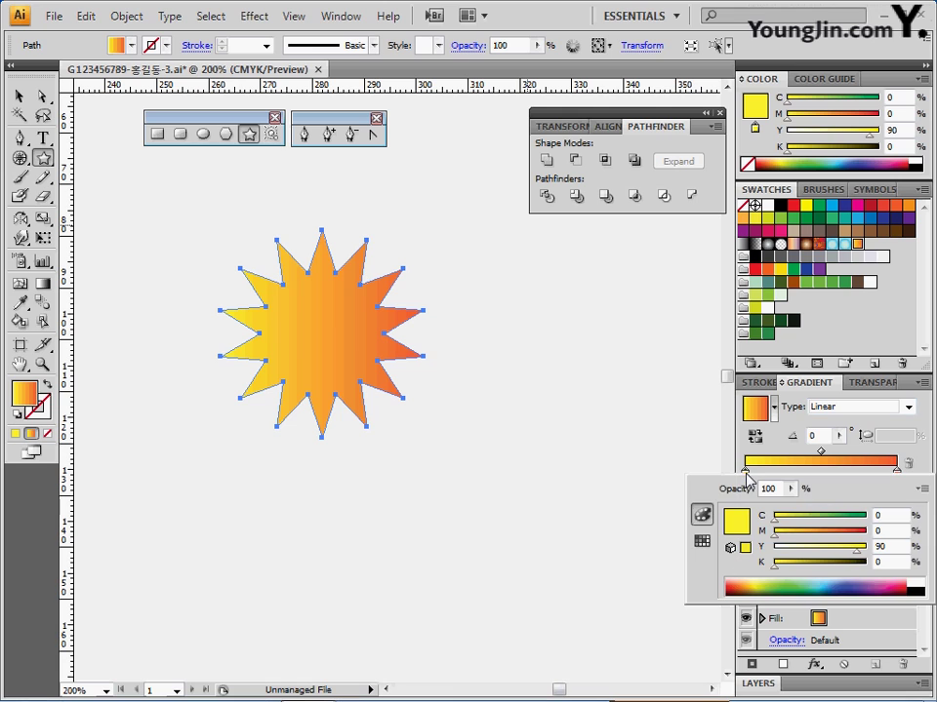
click(897, 474)
double_click(897, 474)
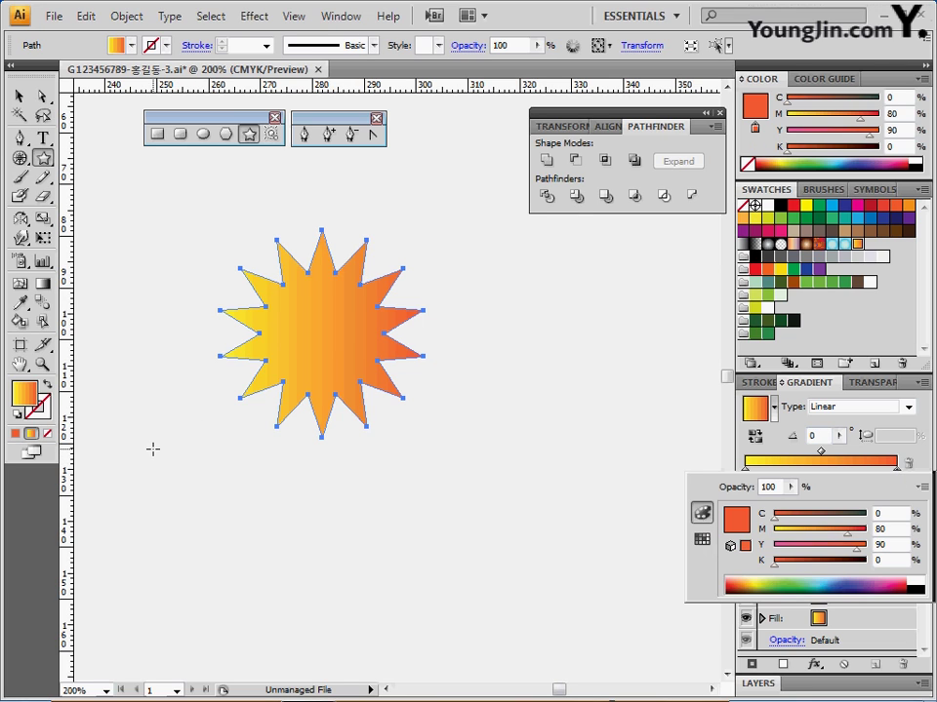
- Draw a circle about 24 mm in diameter from the star's center, with the same gradient fill
click(203, 136)
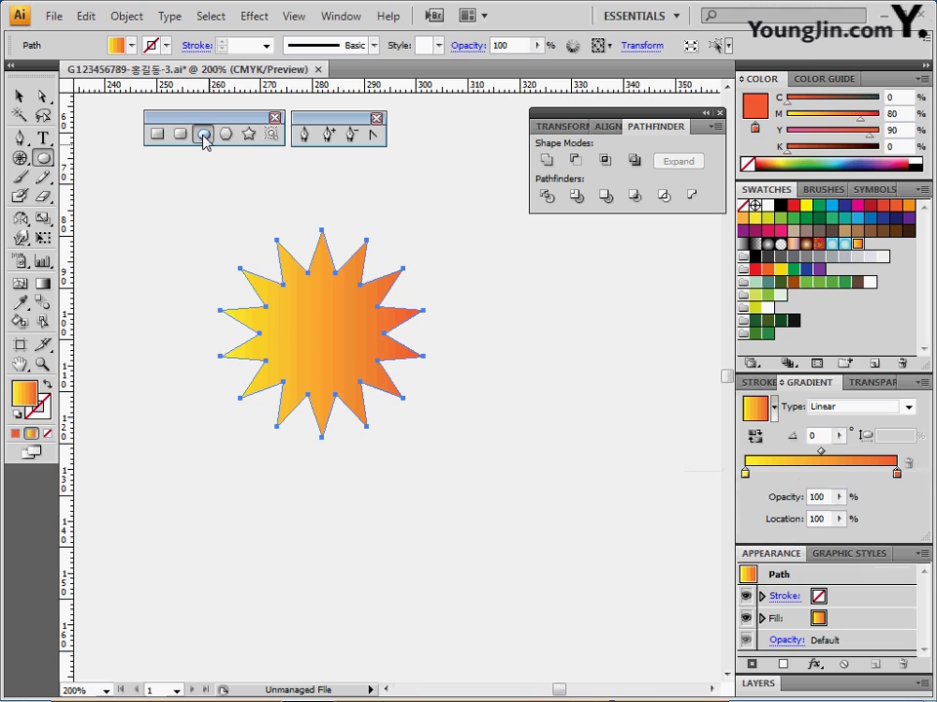
click(323, 332)
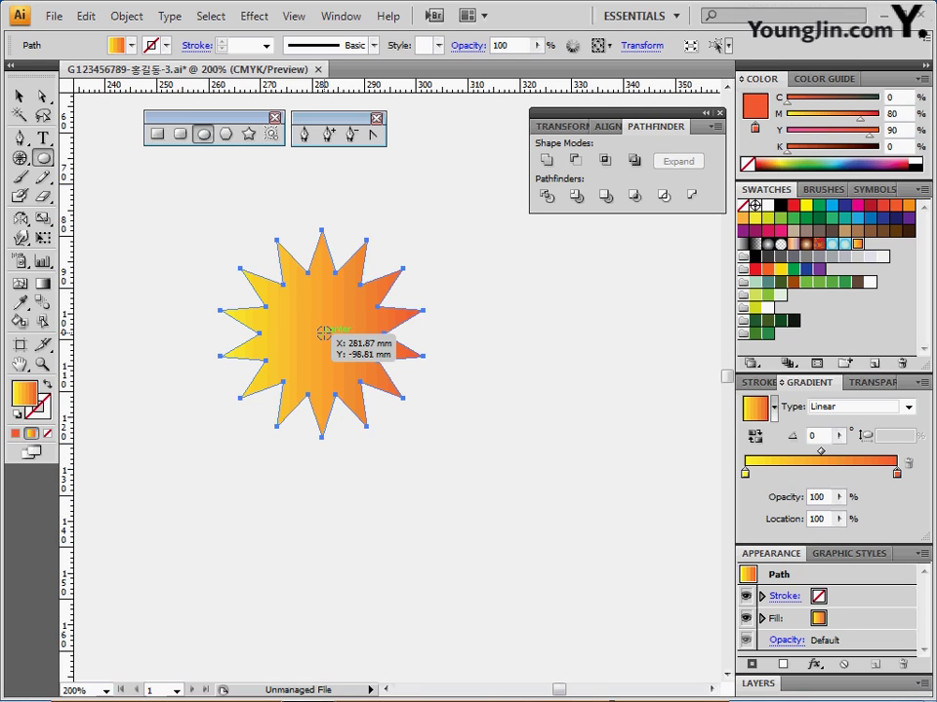
drag(324, 333, 379, 396)
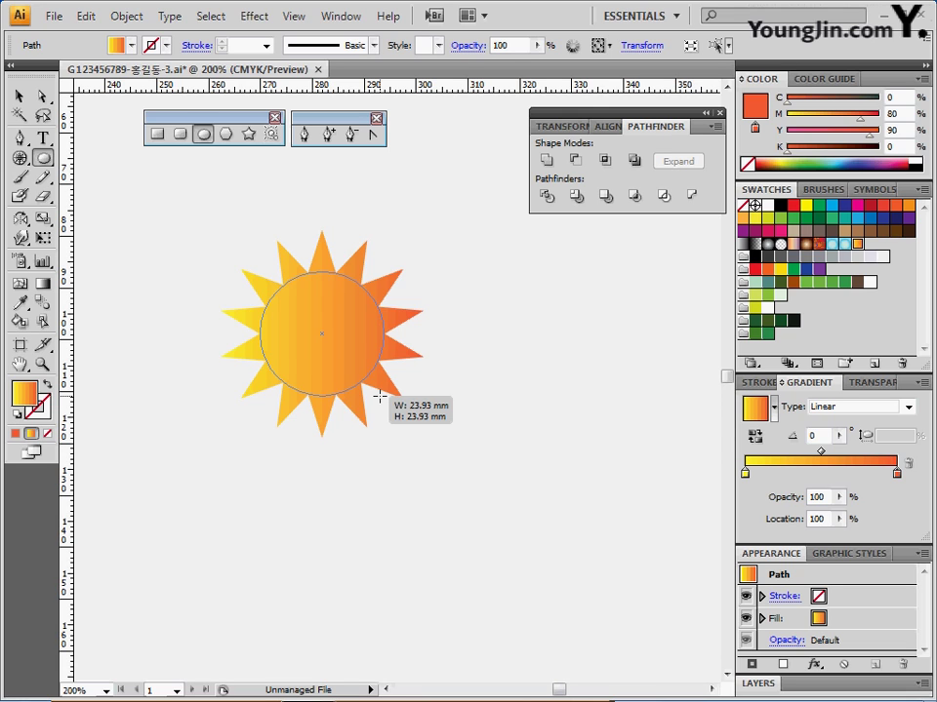
drag(379, 396, 381, 395)
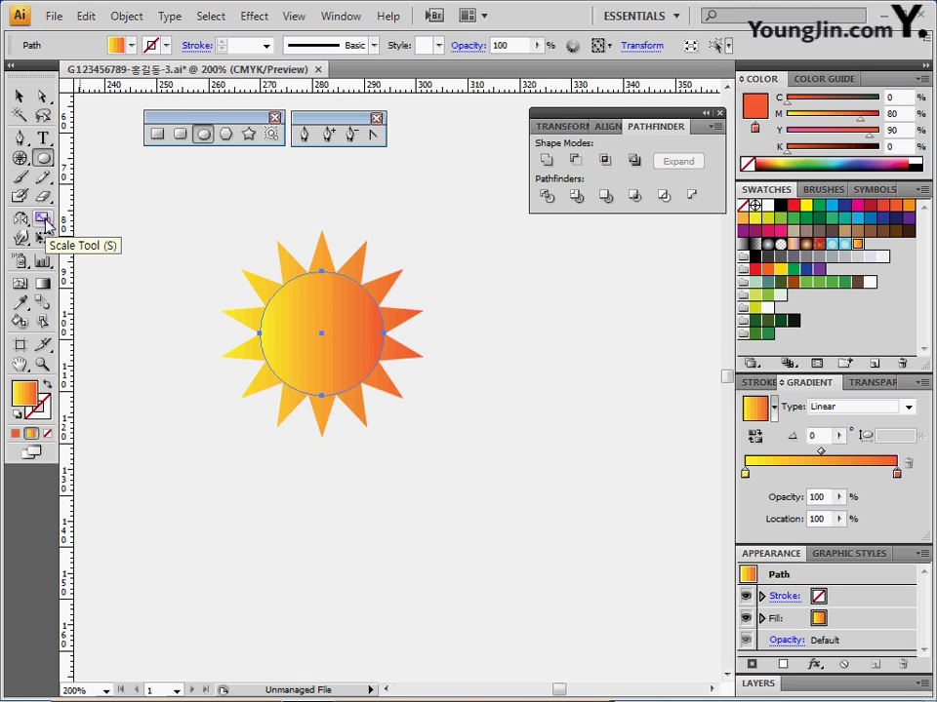
- Make a uniformly scaled copy of the sun's circle at 85%
double_click(44, 222)
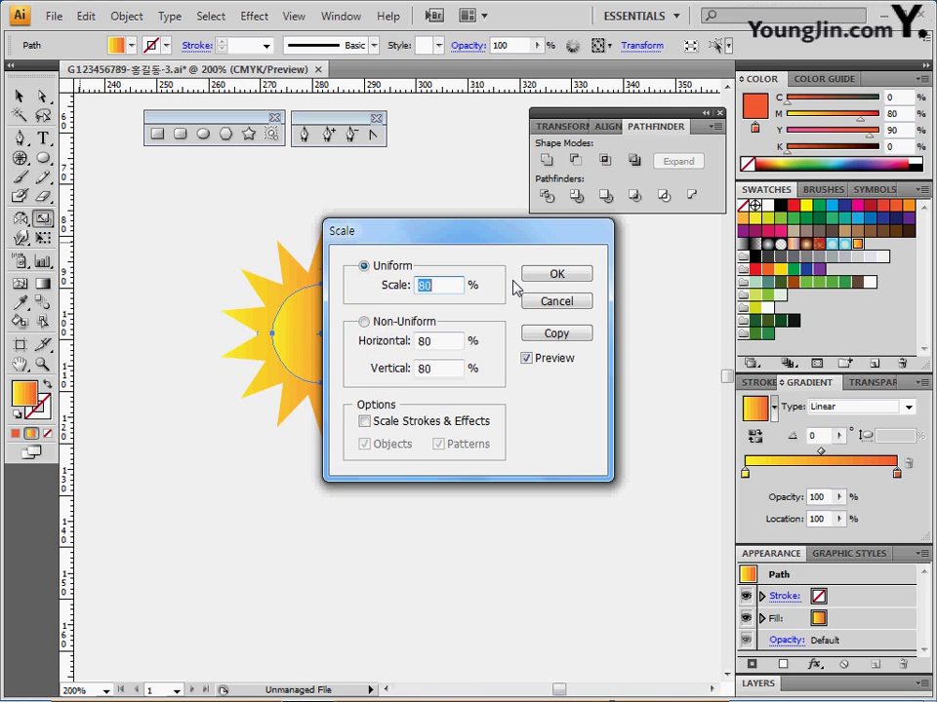
text(85)
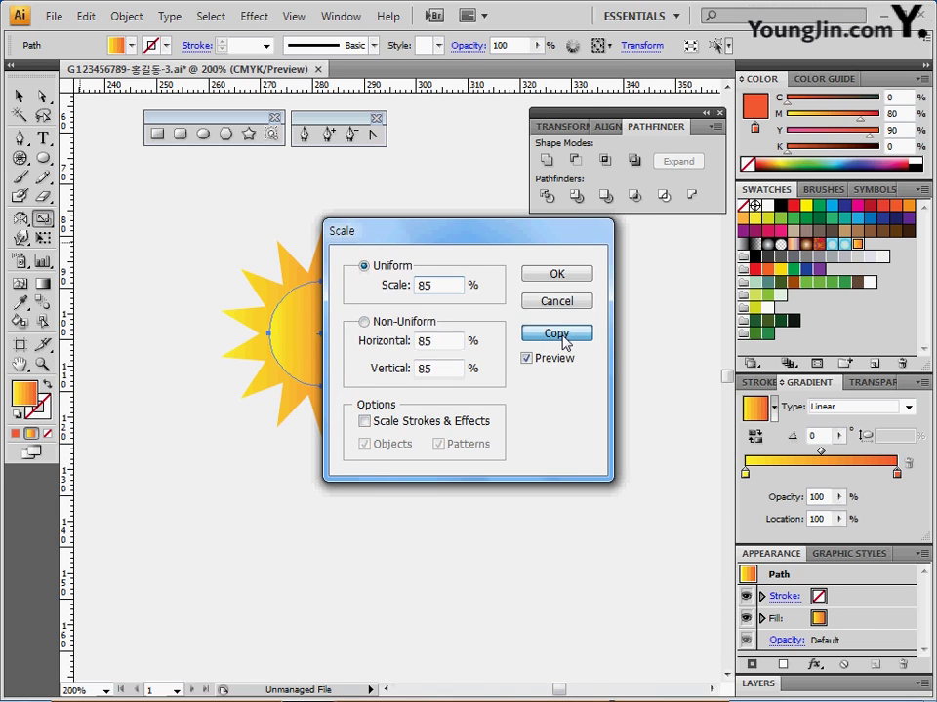
click(574, 337)
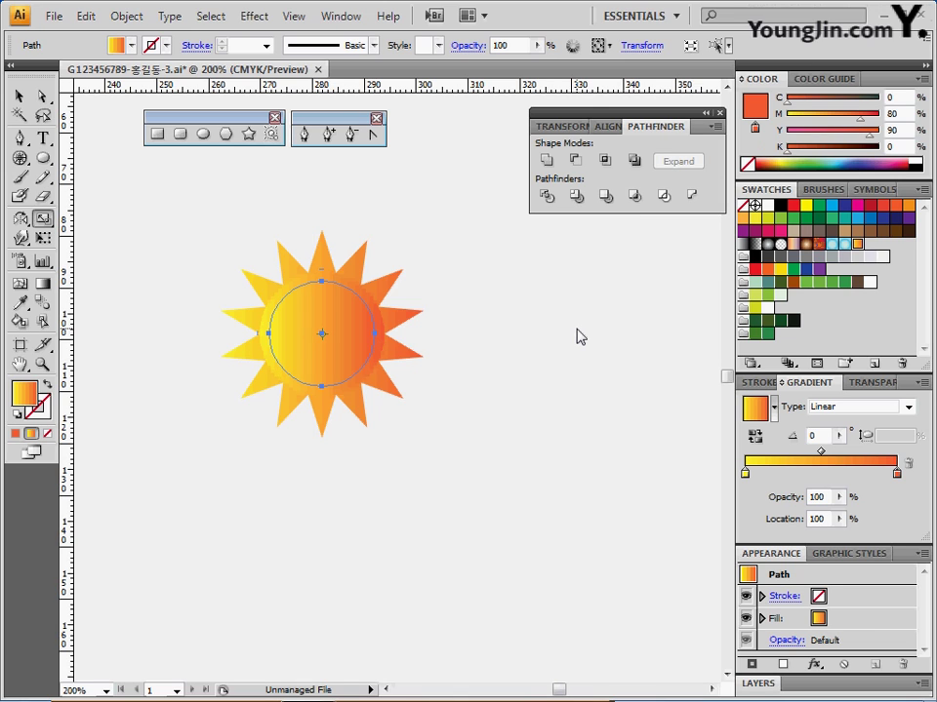
key(ctrl)
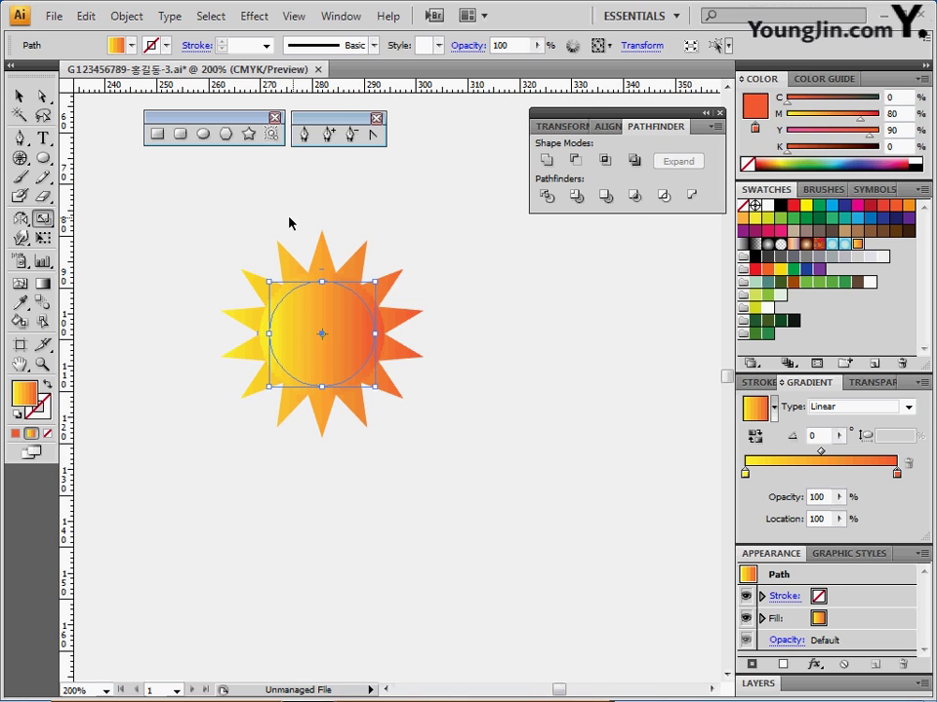
- Subtract the larger circle from the star and redirect the rays' gradient diagonally, from yellow at the upper right to orange at the lower left
drag(265, 214, 342, 276)
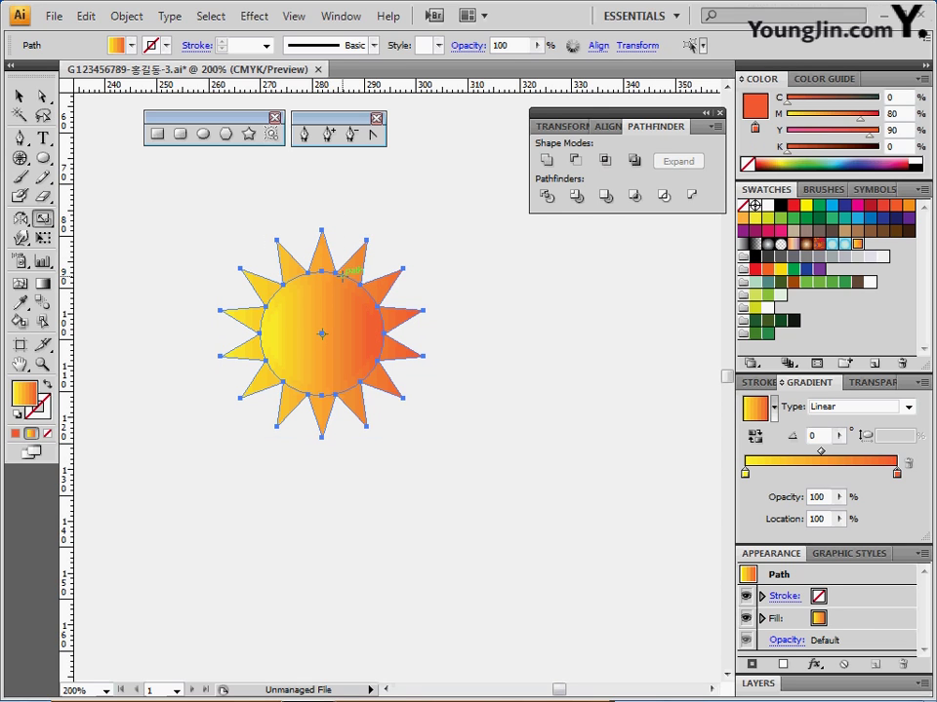
click(576, 161)
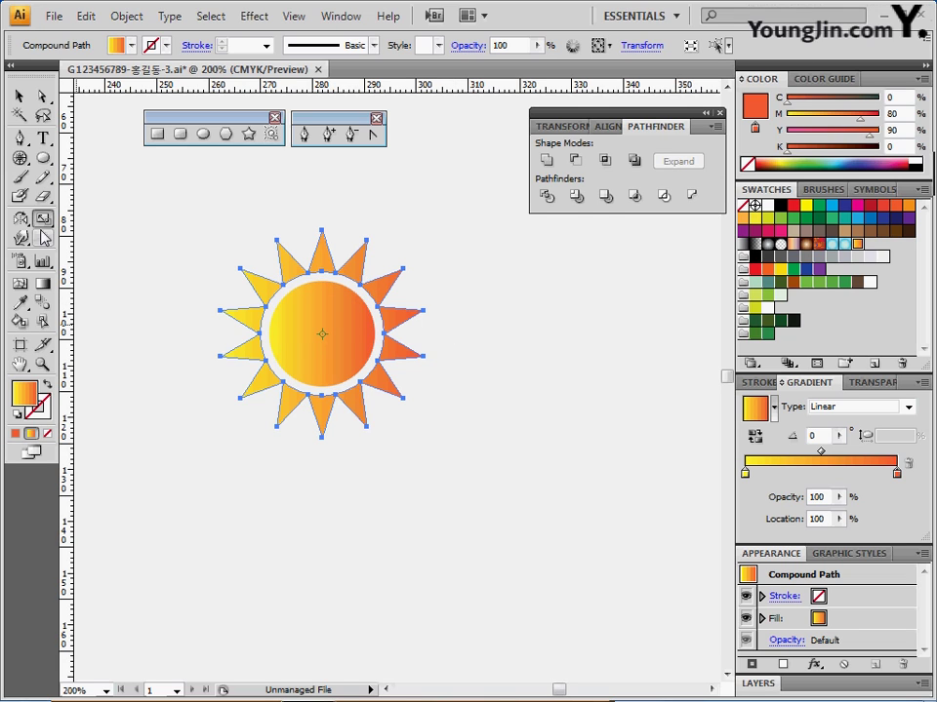
click(44, 285)
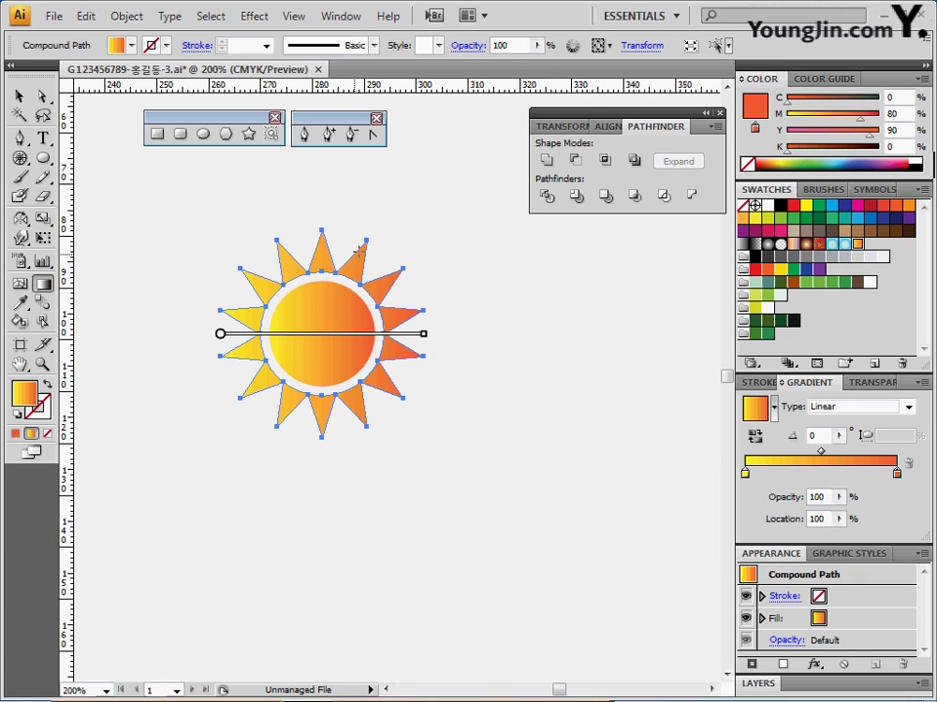
drag(363, 252, 282, 415)
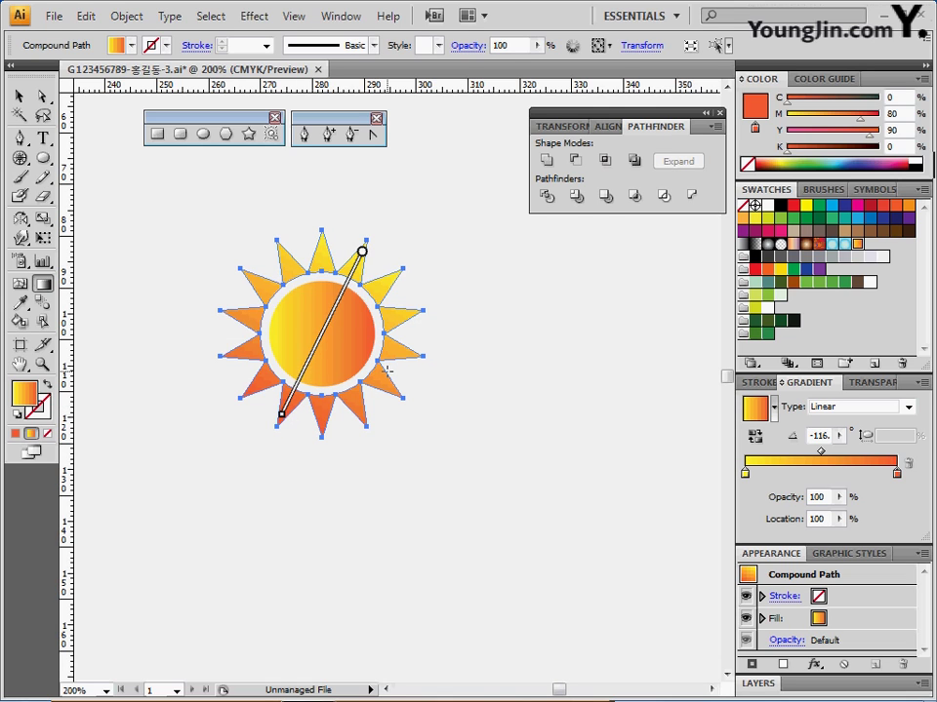
ctrl+click(495, 362)
- Move the whole sun onto the poster, over the sun guide near its upper-left corner
drag(460, 398, 482, 329)
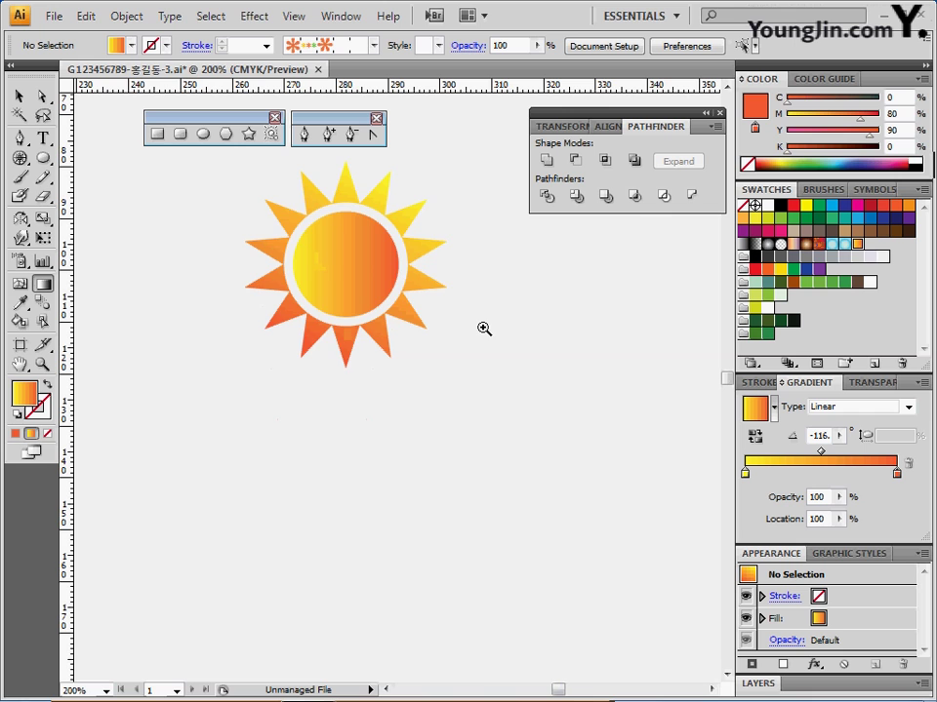
ctrl+alt+click(448, 337)
ctrl+alt+click(330, 370)
ctrl+alt+click(395, 394)
ctrl+alt+click(319, 396)
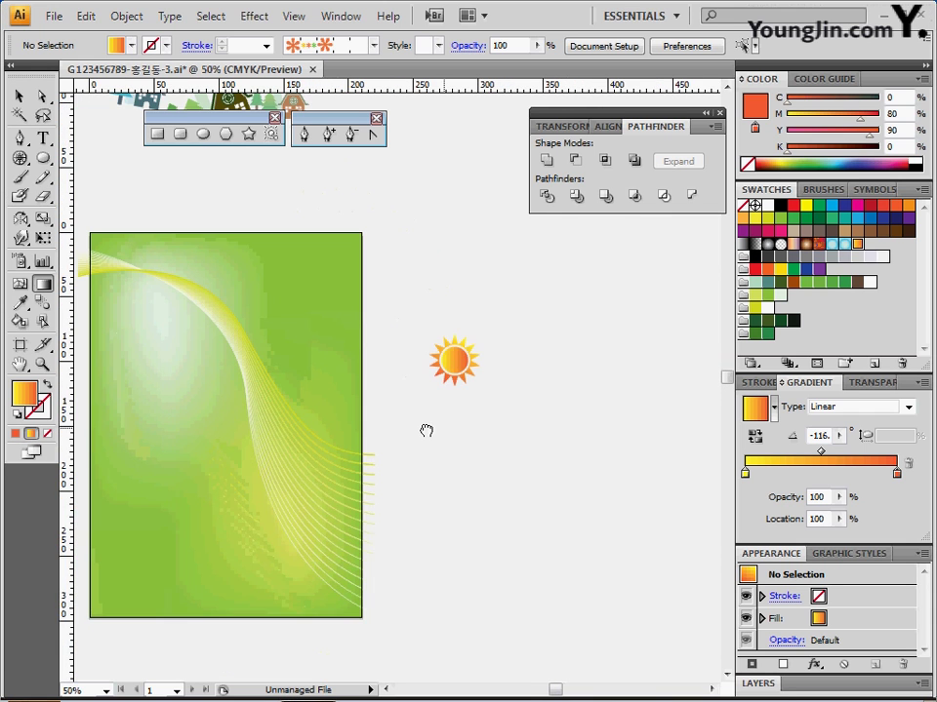
drag(426, 430, 541, 391)
drag(554, 272, 613, 371)
drag(548, 315, 256, 302)
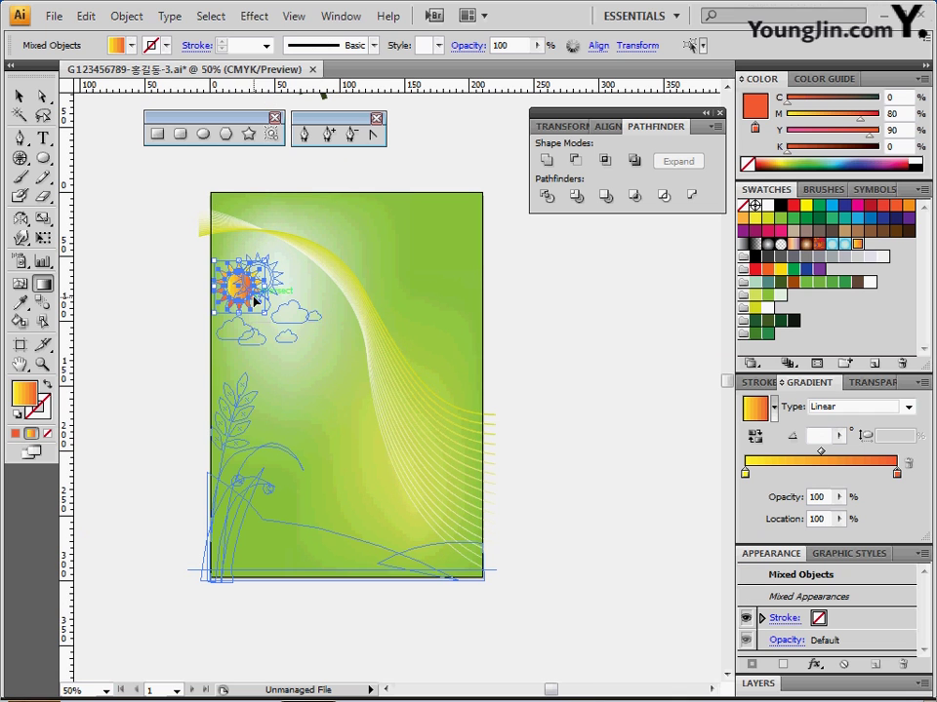
- Group the sun's rays and circle, and align the group precisely with the sun guide outline
ctrl+click(257, 325)
ctrl+click(280, 327)
ctrl+click(430, 349)
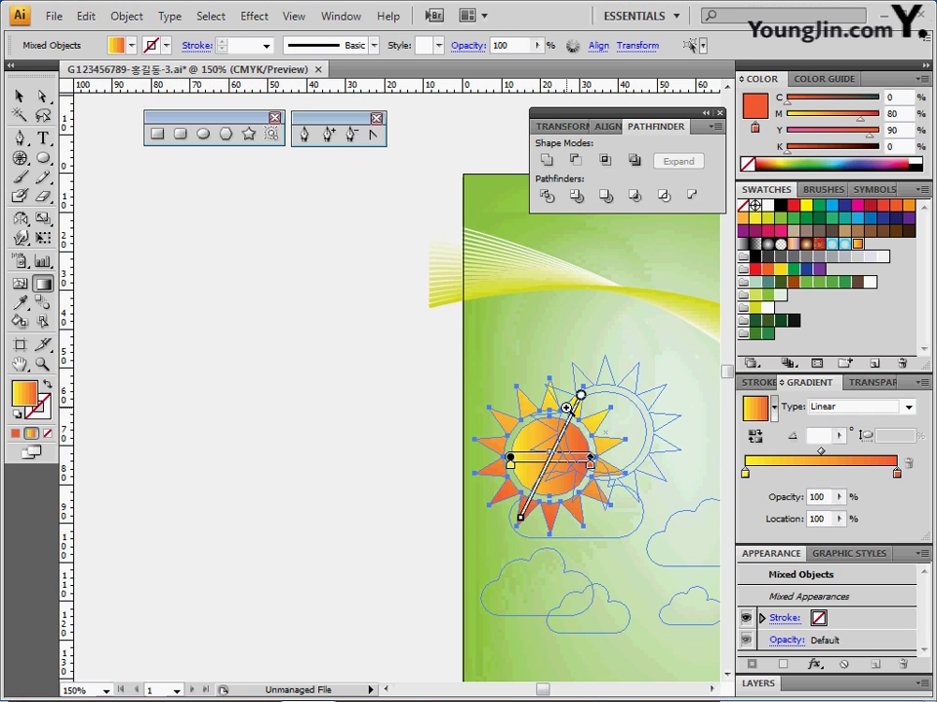
drag(566, 408, 361, 318)
key(ctrl+g)
drag(354, 364, 411, 341)
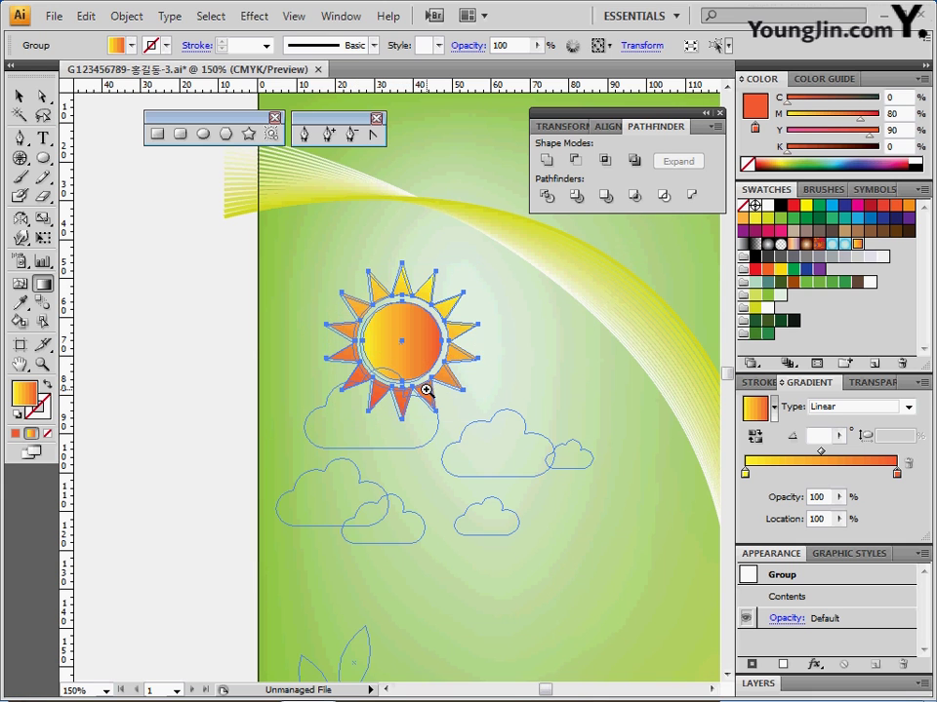
click(426, 390)
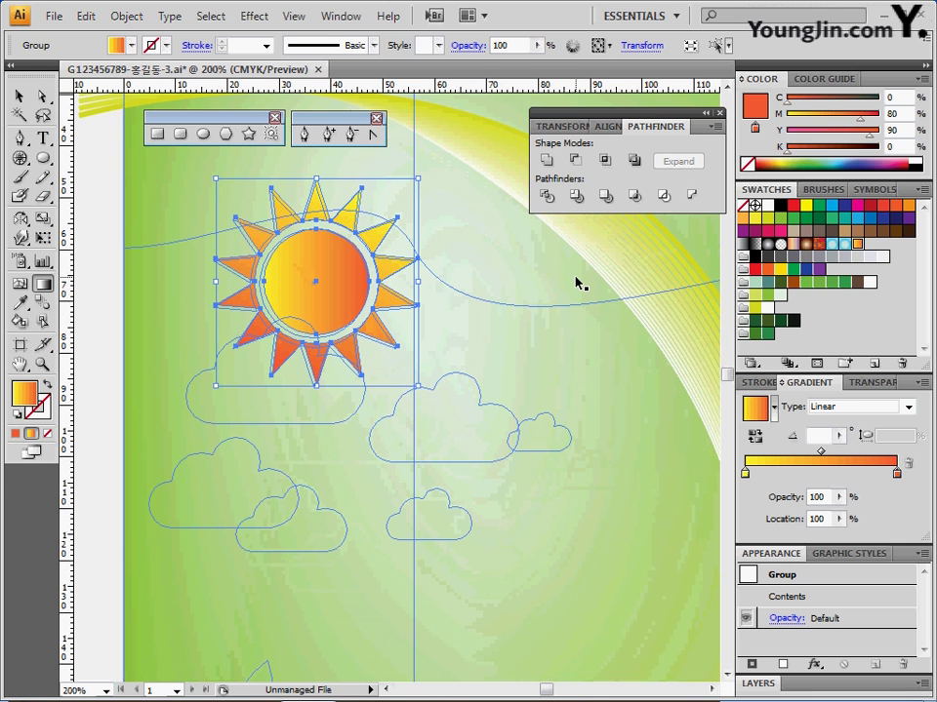
key(Down)
key(Left)
key(Left)
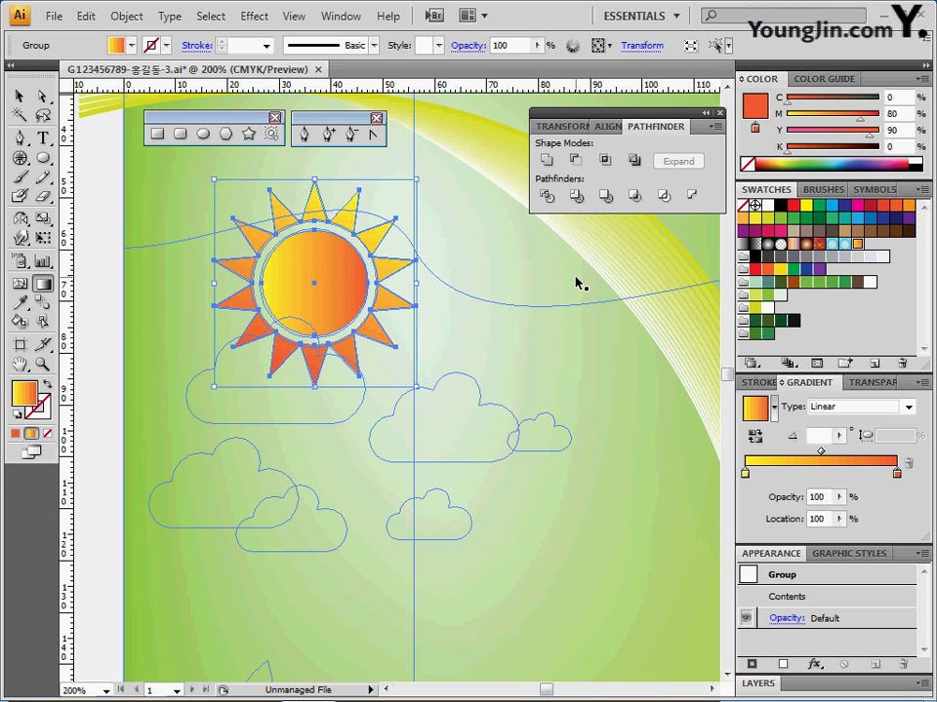
- Draw a circle about 11 mm in diameter at the left end of the cloud guide below the sun, with default white fill and black stroke
drag(335, 307, 349, 246)
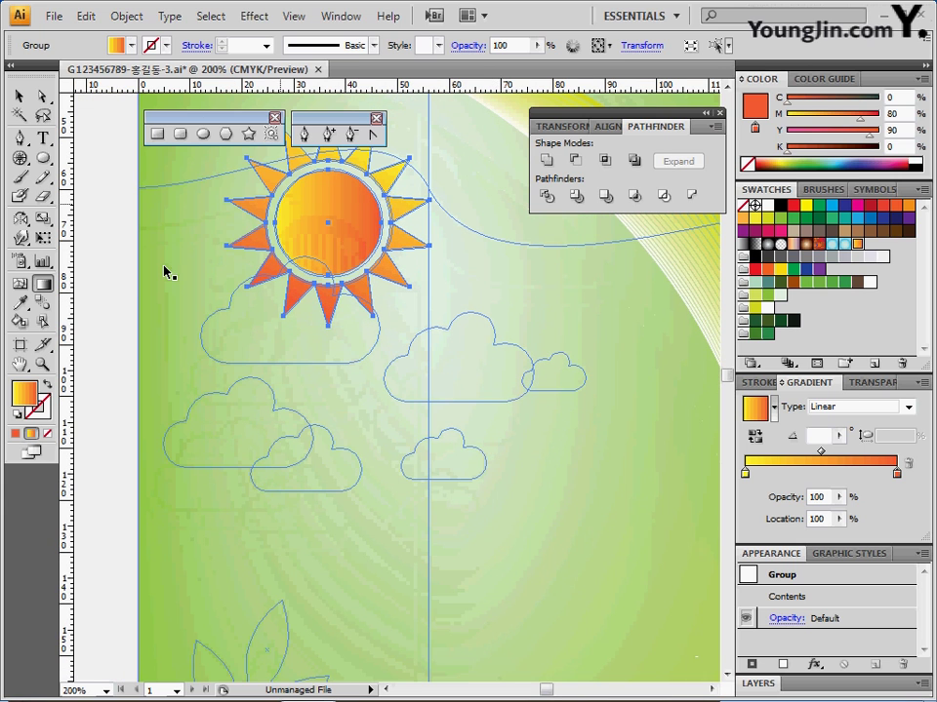
click(119, 291)
click(118, 290)
click(148, 283)
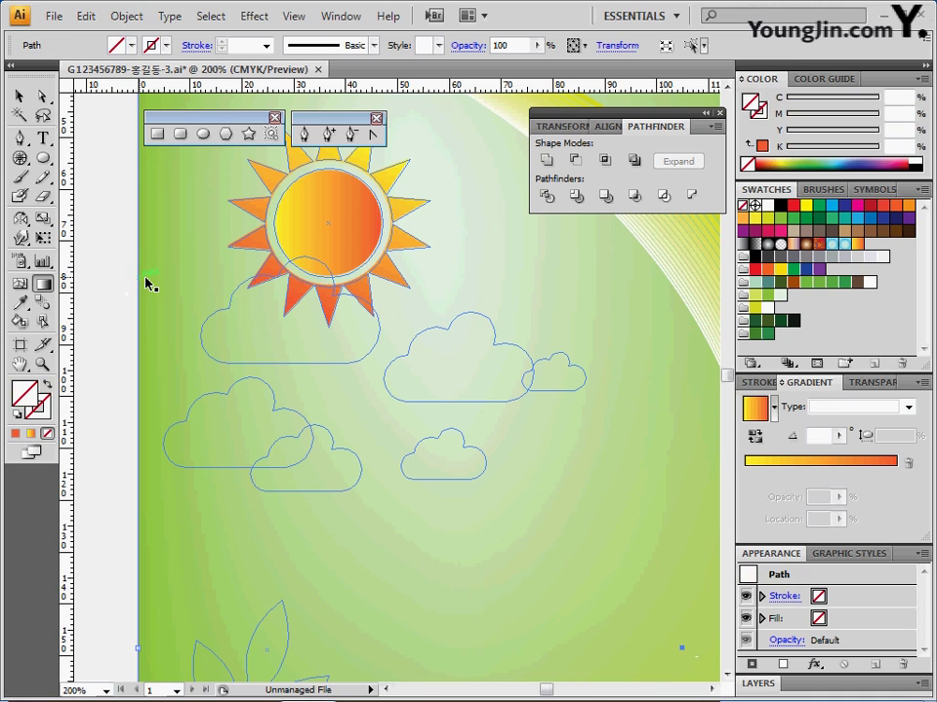
click(202, 134)
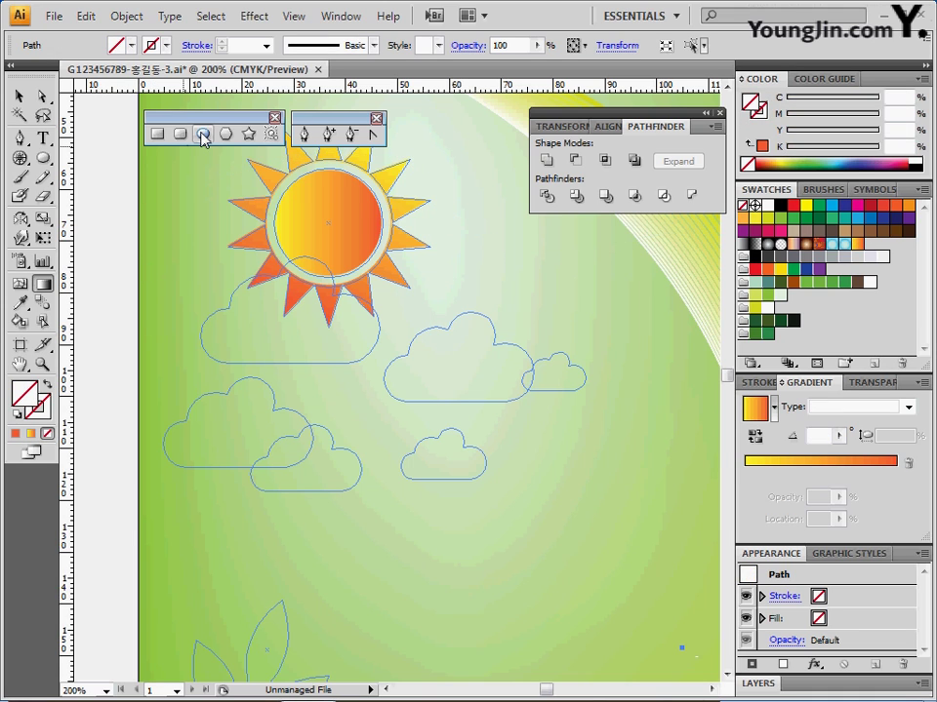
click(203, 135)
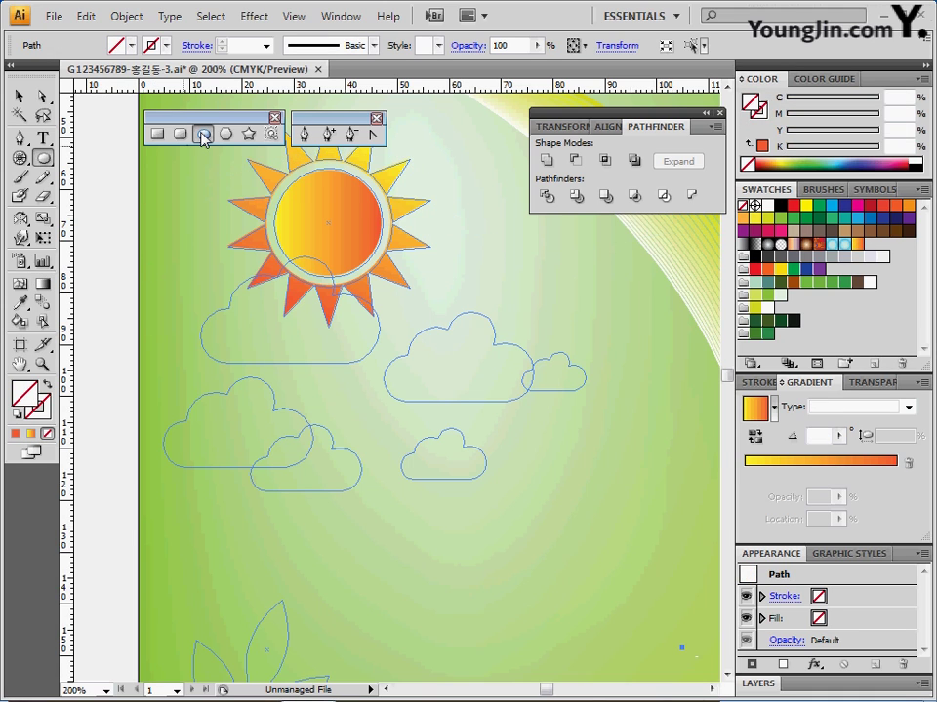
click(17, 419)
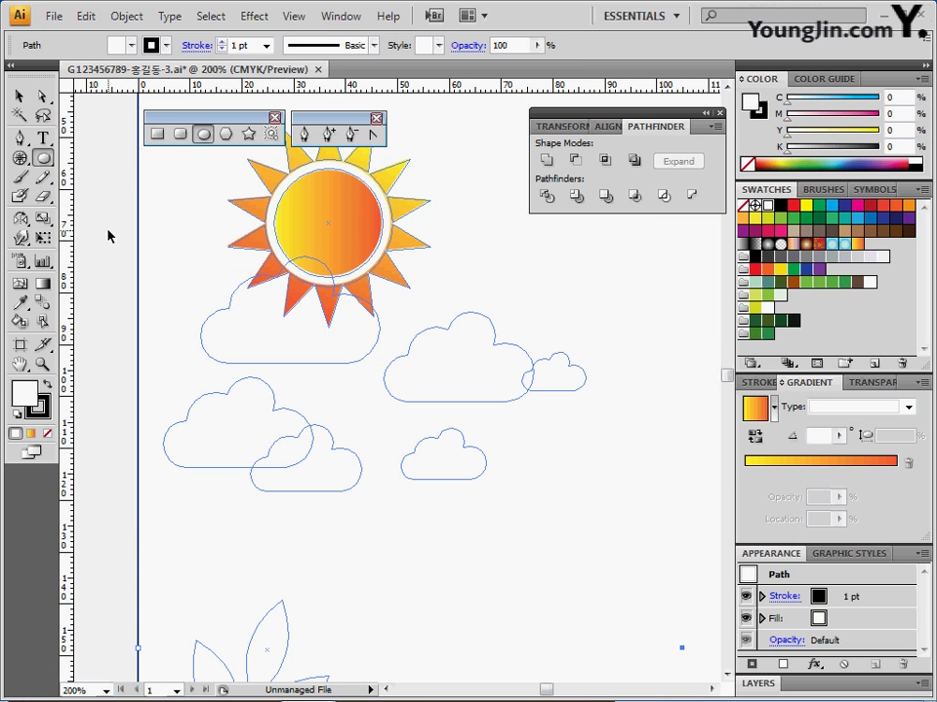
key(ctrl+z)
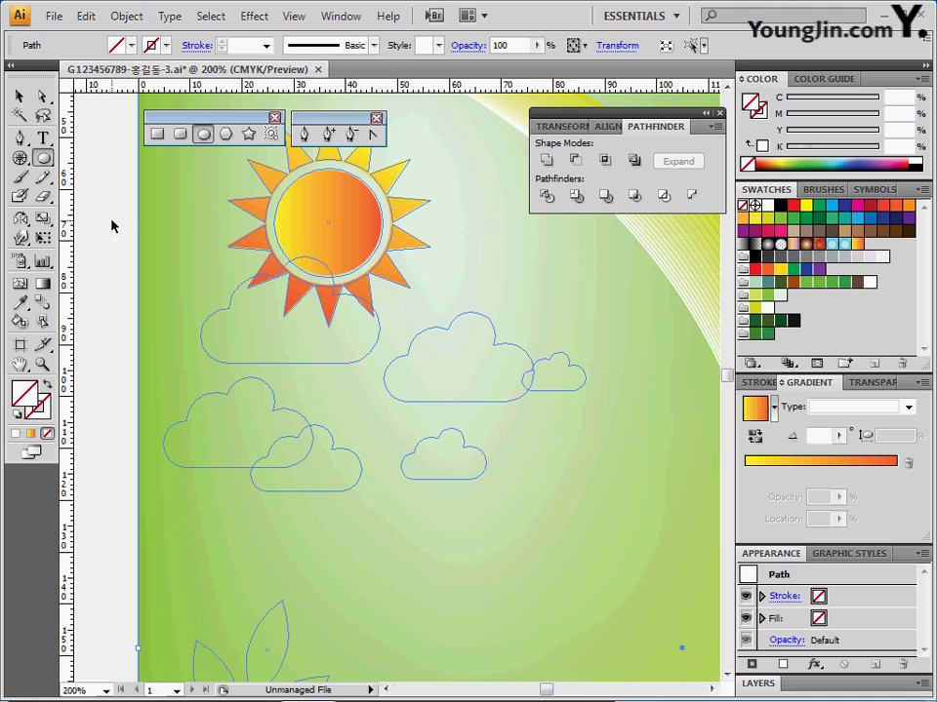
ctrl+click(111, 226)
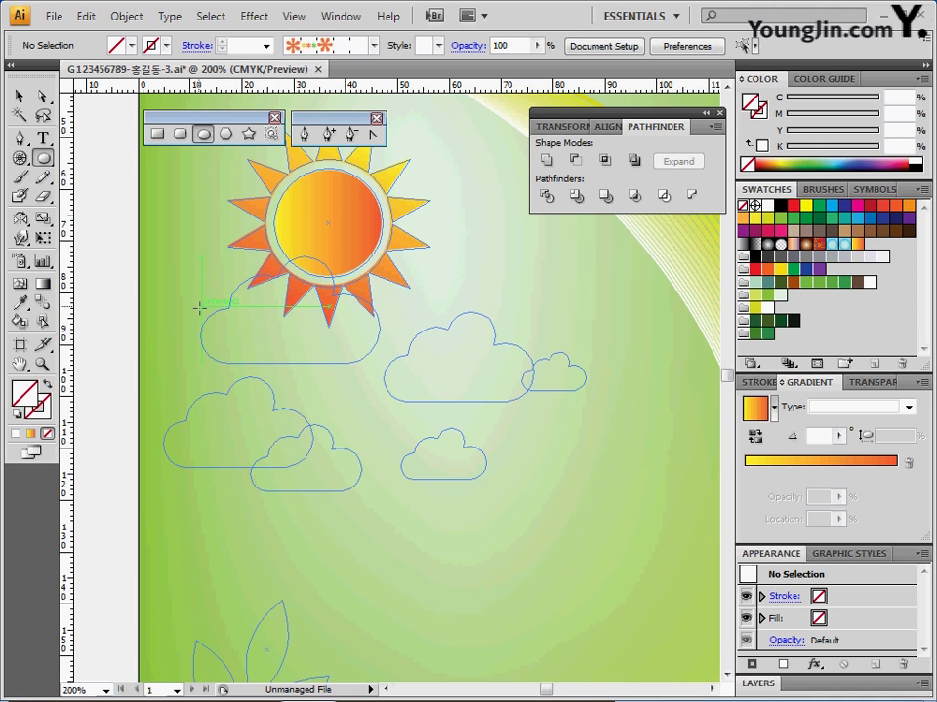
drag(199, 308, 257, 363)
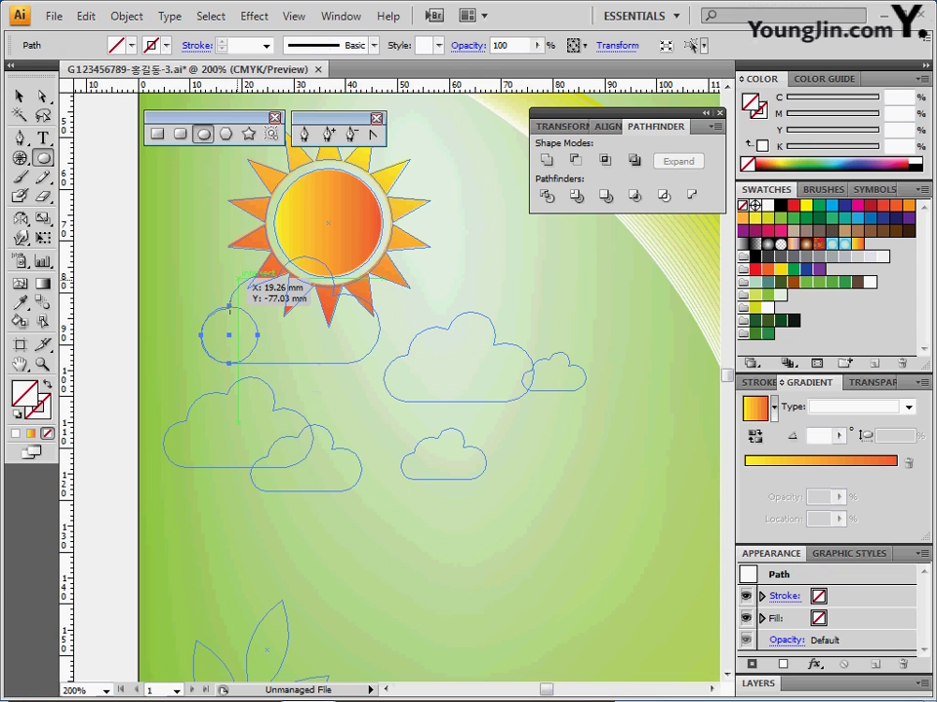
click(17, 413)
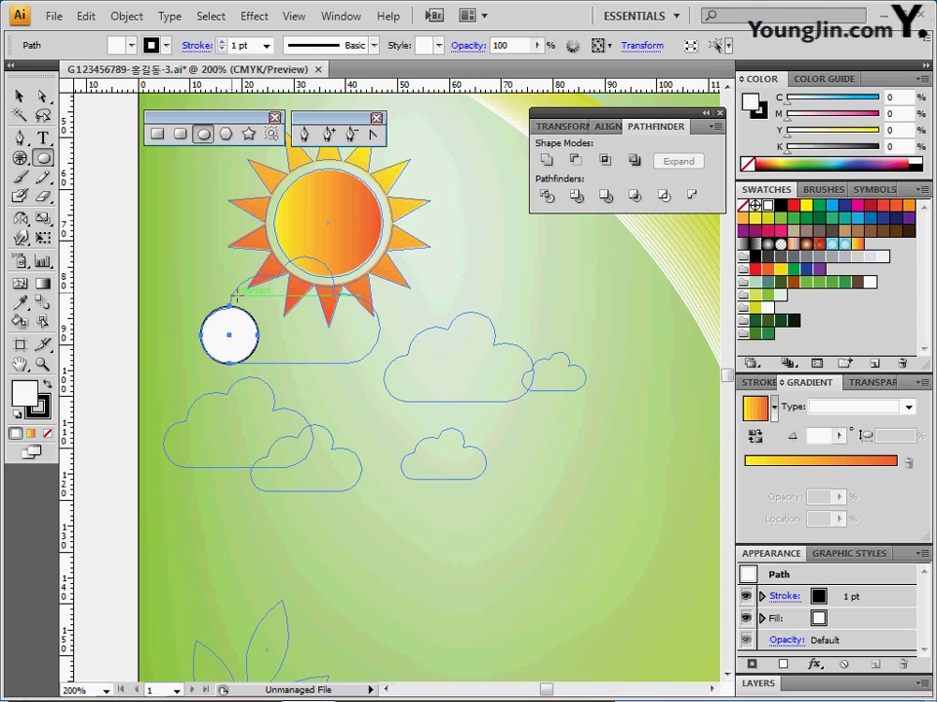
- Fill out the cloud guide with three more overlapping circles and a base rectangle about 26 by 7 mm
drag(223, 270, 267, 313)
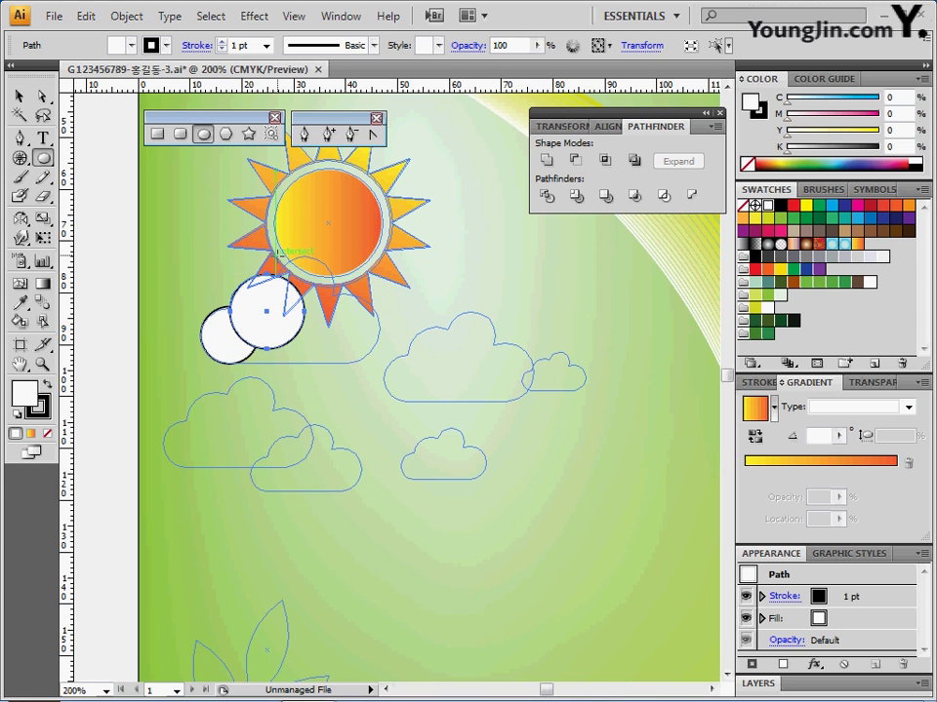
drag(277, 256, 381, 359)
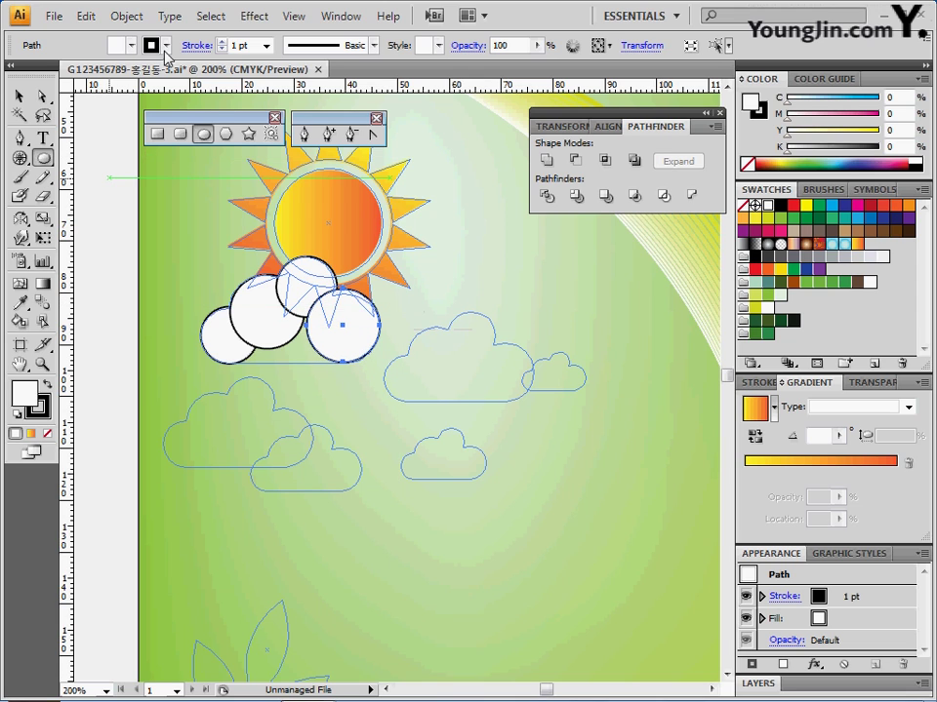
click(157, 133)
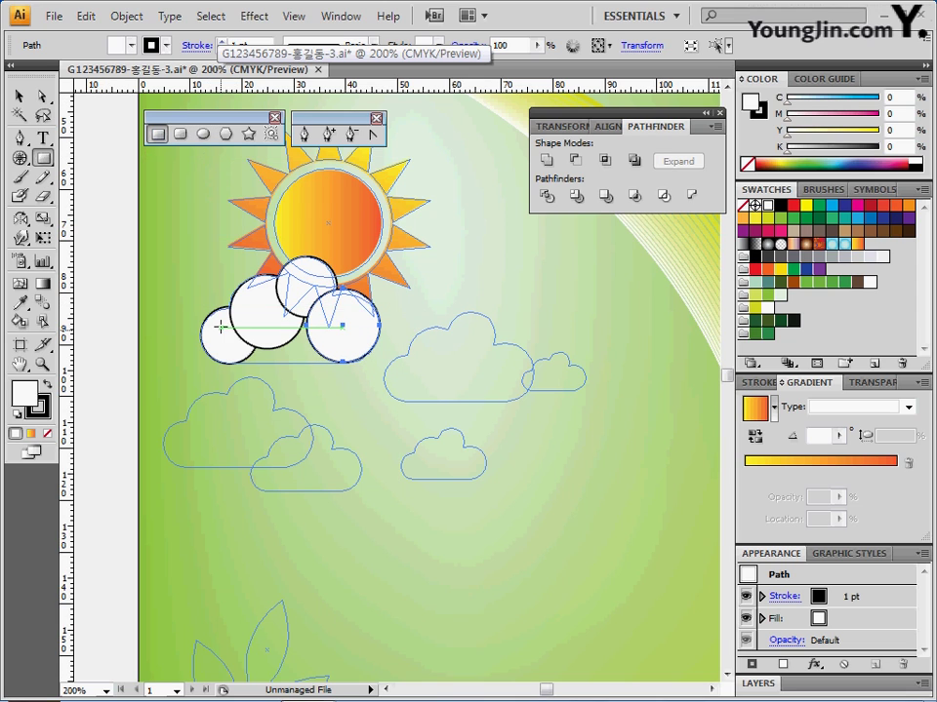
drag(221, 328, 354, 363)
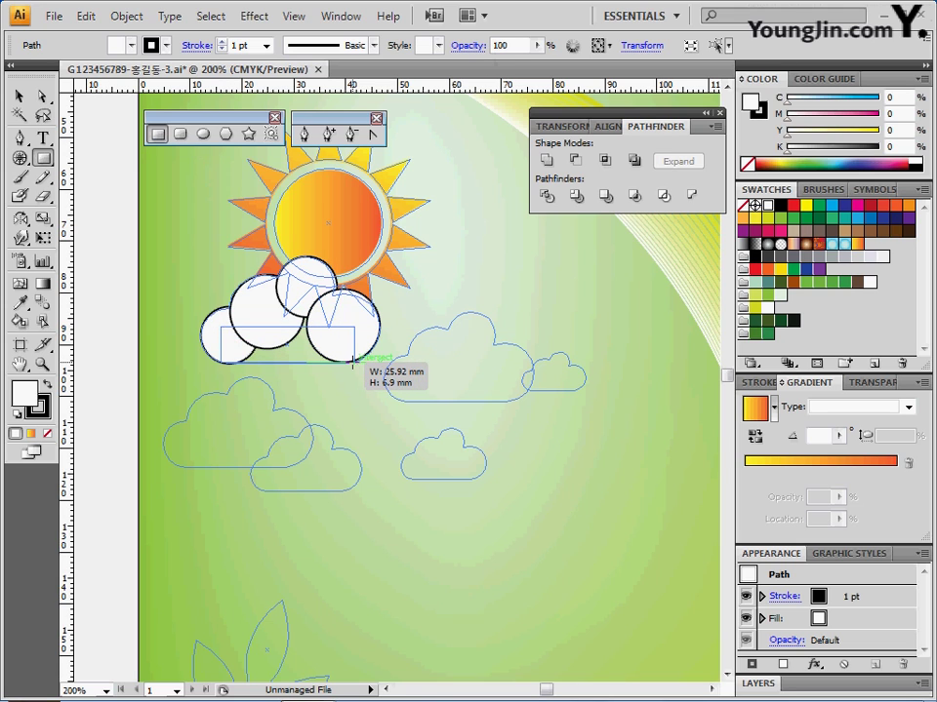
drag(357, 360, 356, 361)
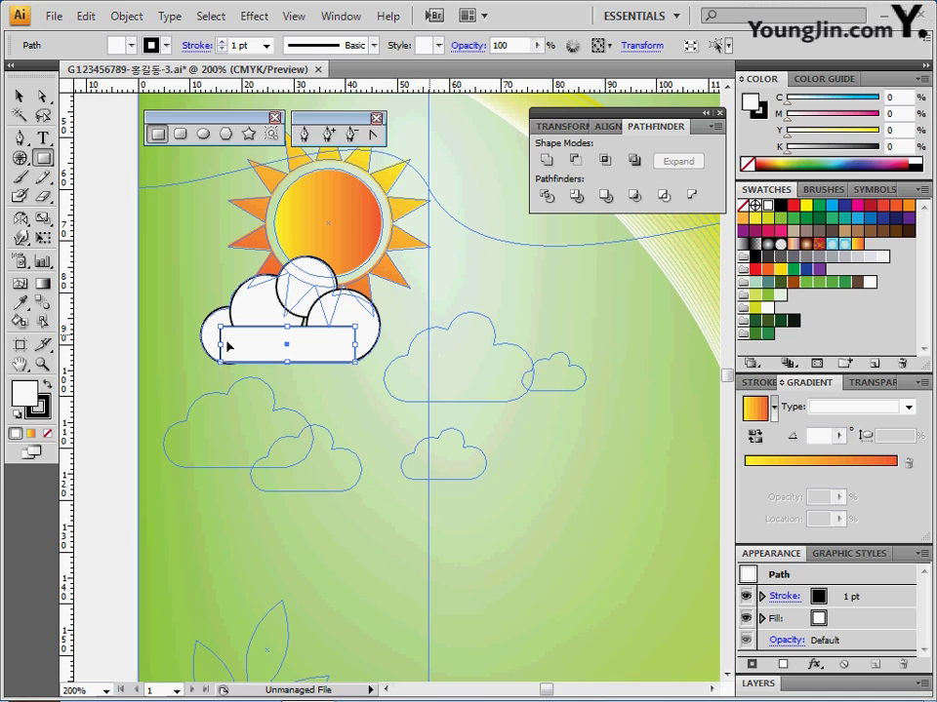
ctrl+click(119, 301)
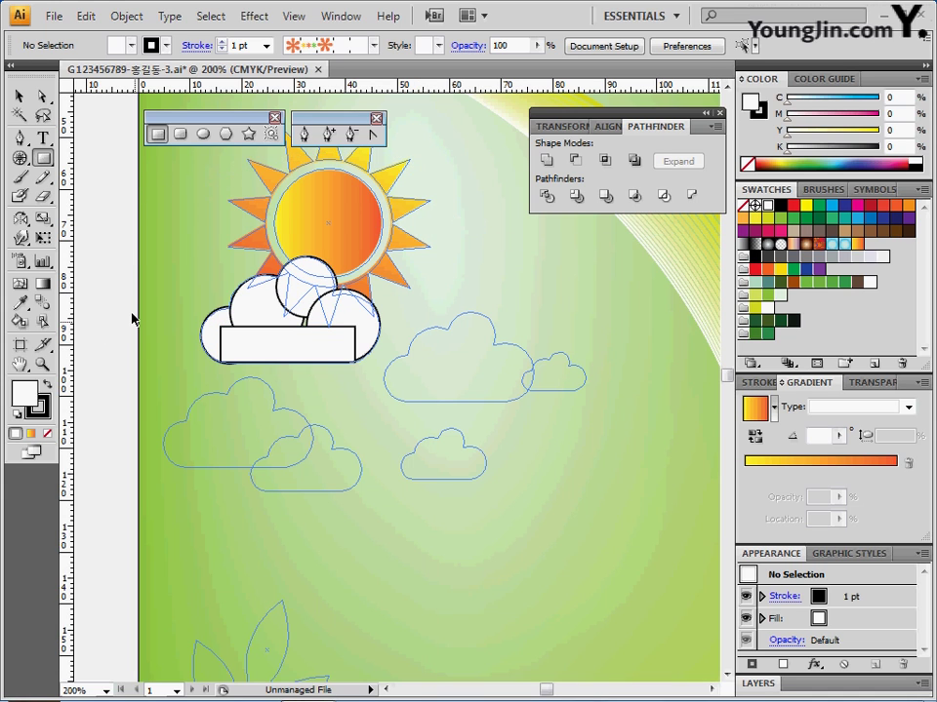
drag(134, 314, 324, 346)
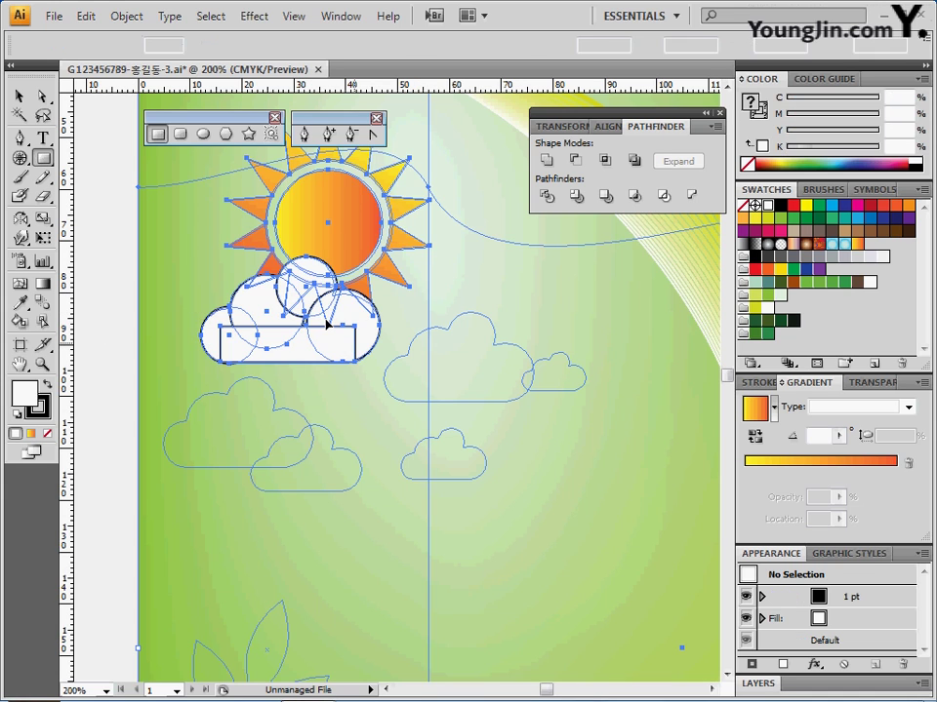
ctrl+shift+click(322, 221)
ctrl+shift+click(211, 184)
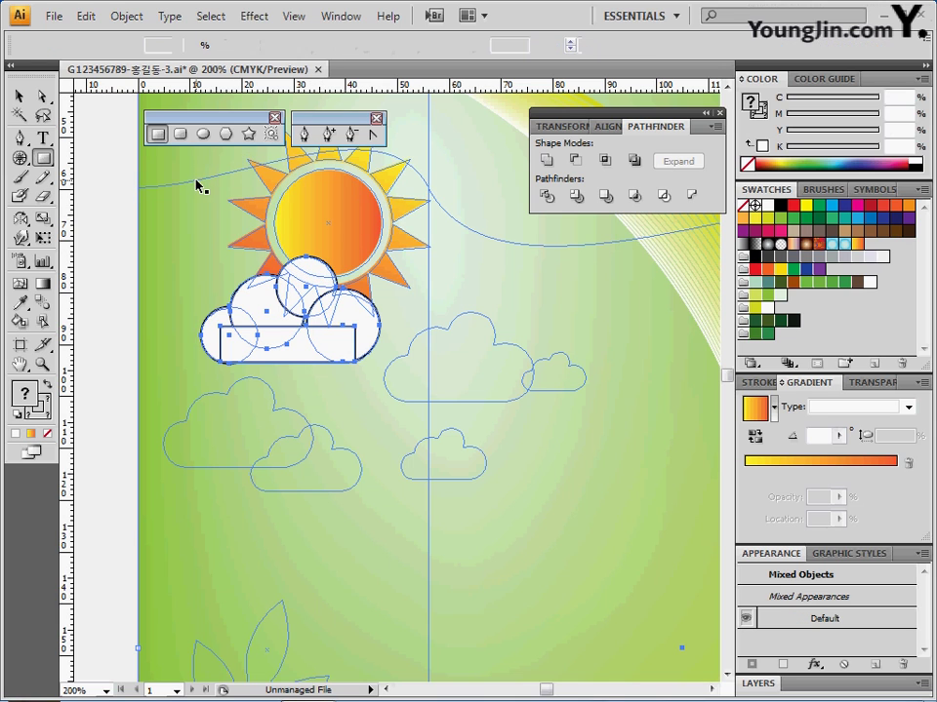
click(157, 303)
- Raise the rectangle's upper edge to cover the gap between the circles, and unite it with the four circles into one cloud
click(308, 336)
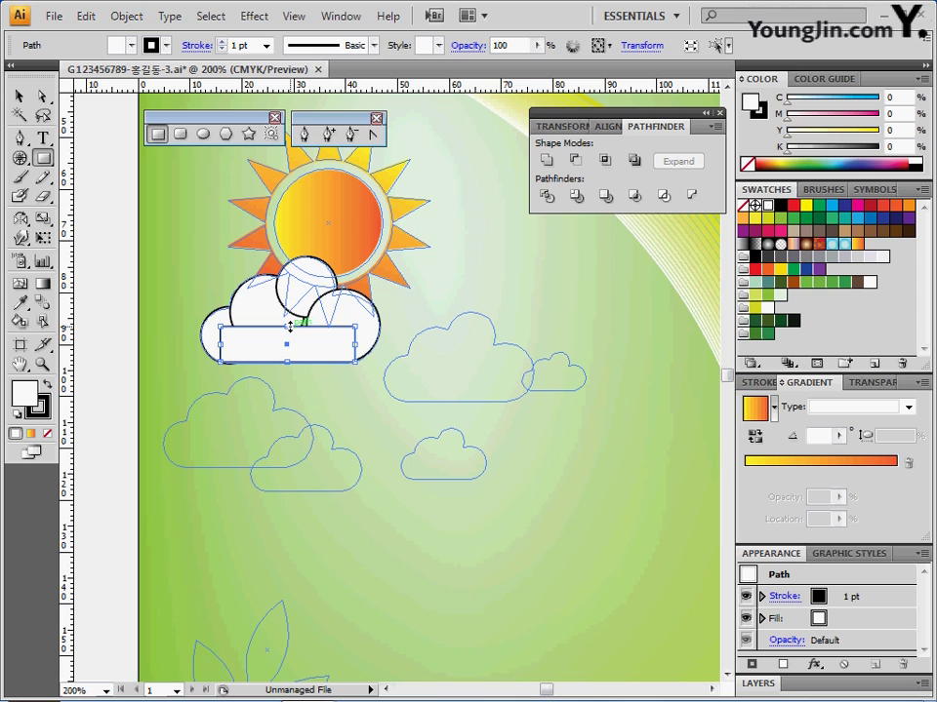
drag(290, 328, 291, 312)
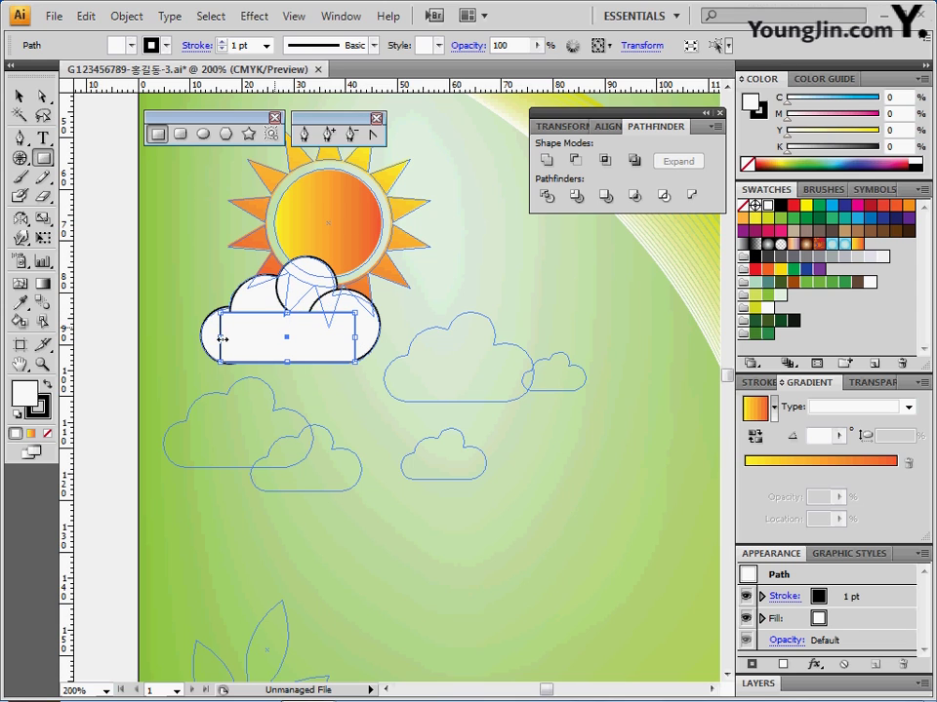
ctrl+shift+click(218, 341)
ctrl+shift+click(252, 304)
ctrl+shift+click(325, 290)
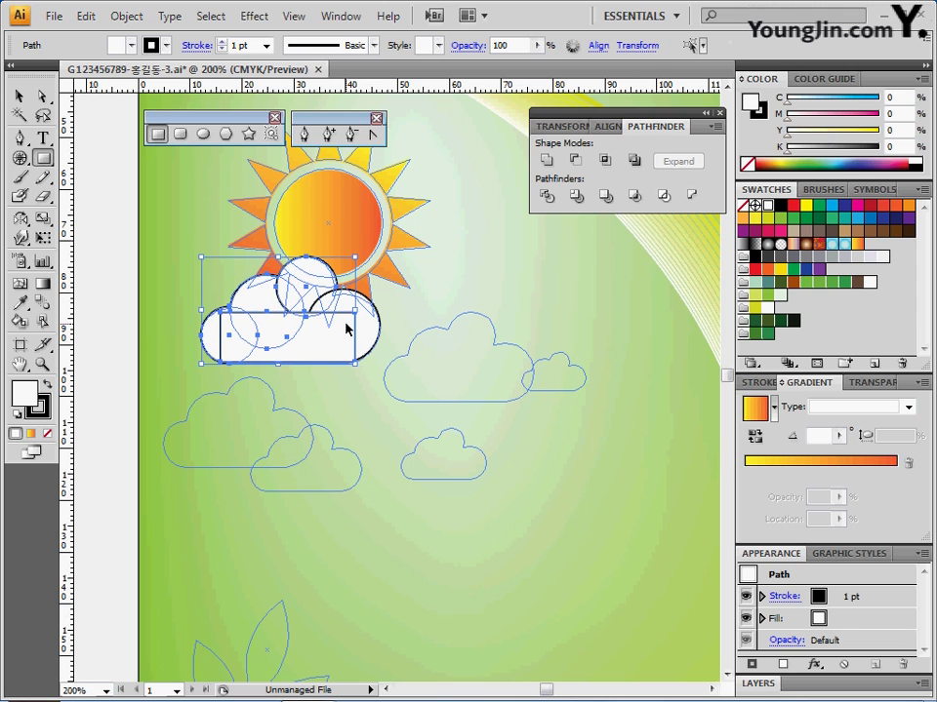
ctrl+shift+click(362, 326)
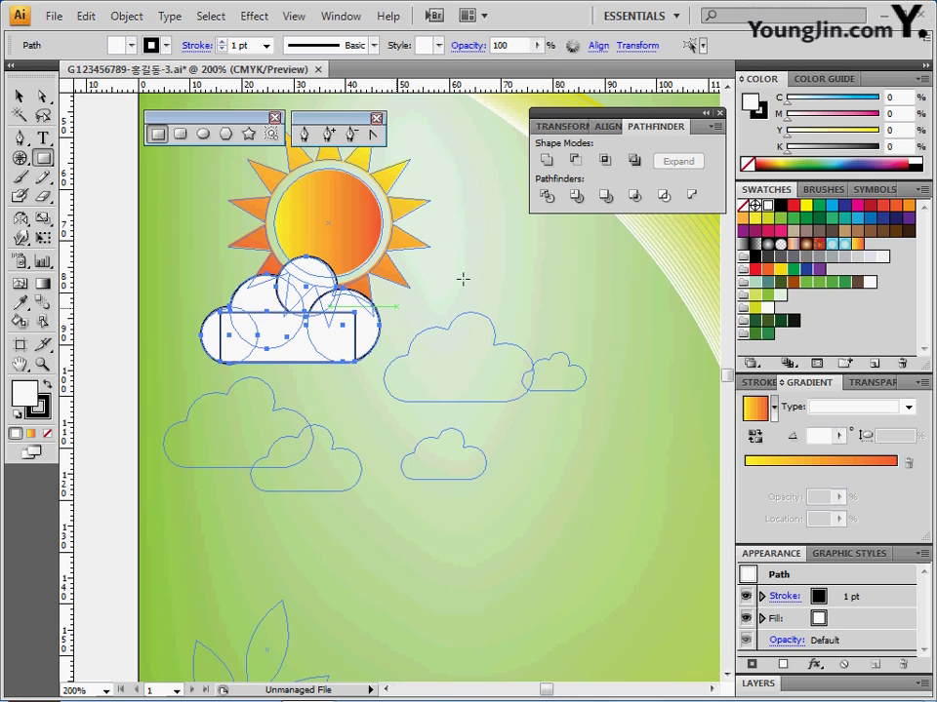
click(547, 162)
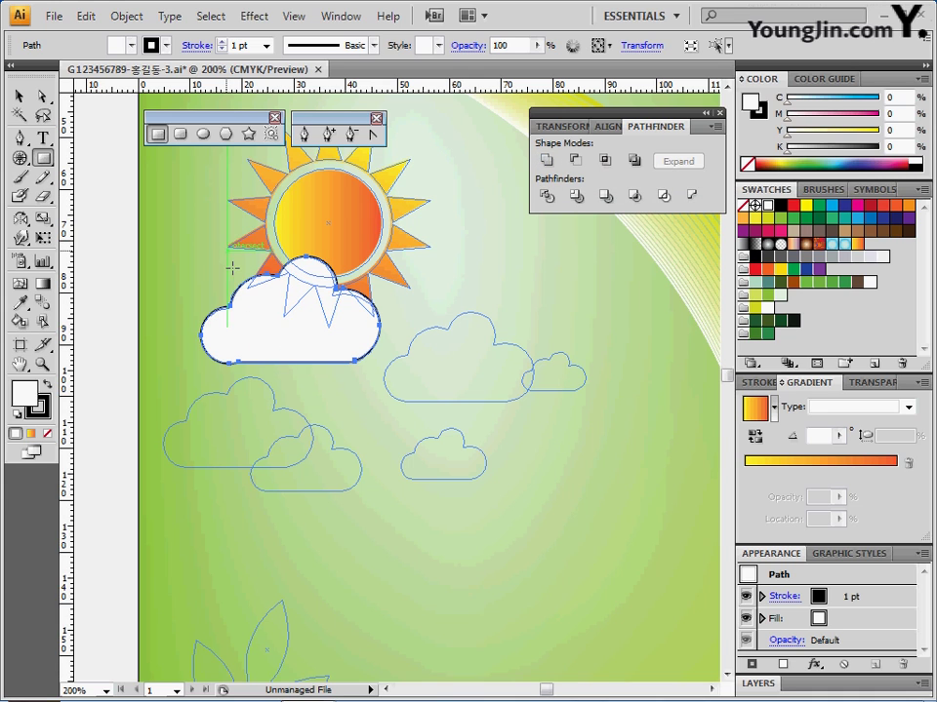
- Delete the surplus anchor point near the left end of the united cloud's bottom edge
click(172, 322)
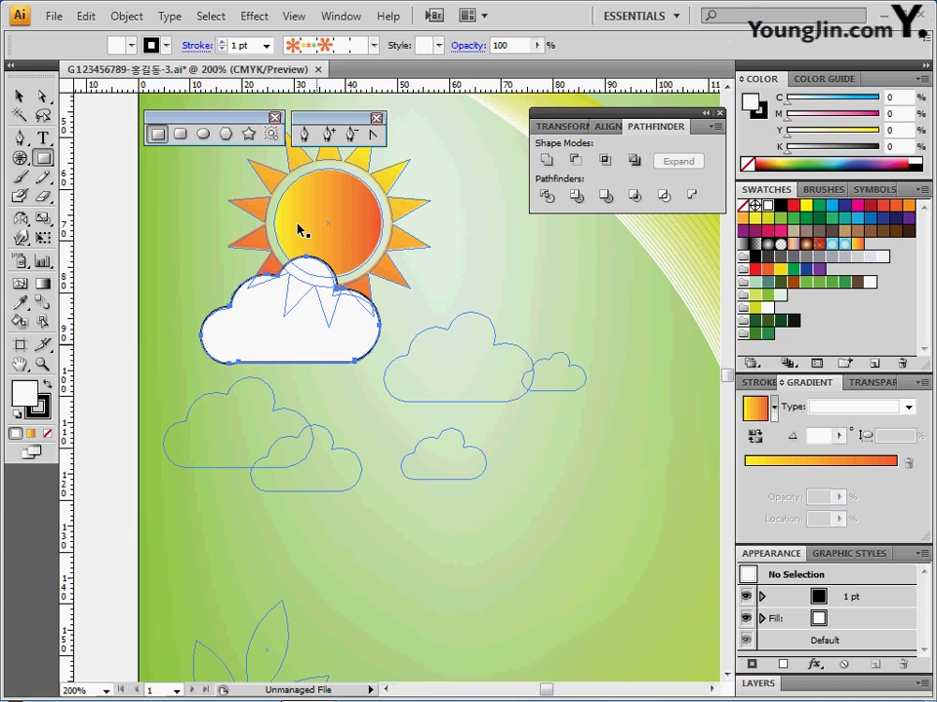
click(337, 349)
click(351, 136)
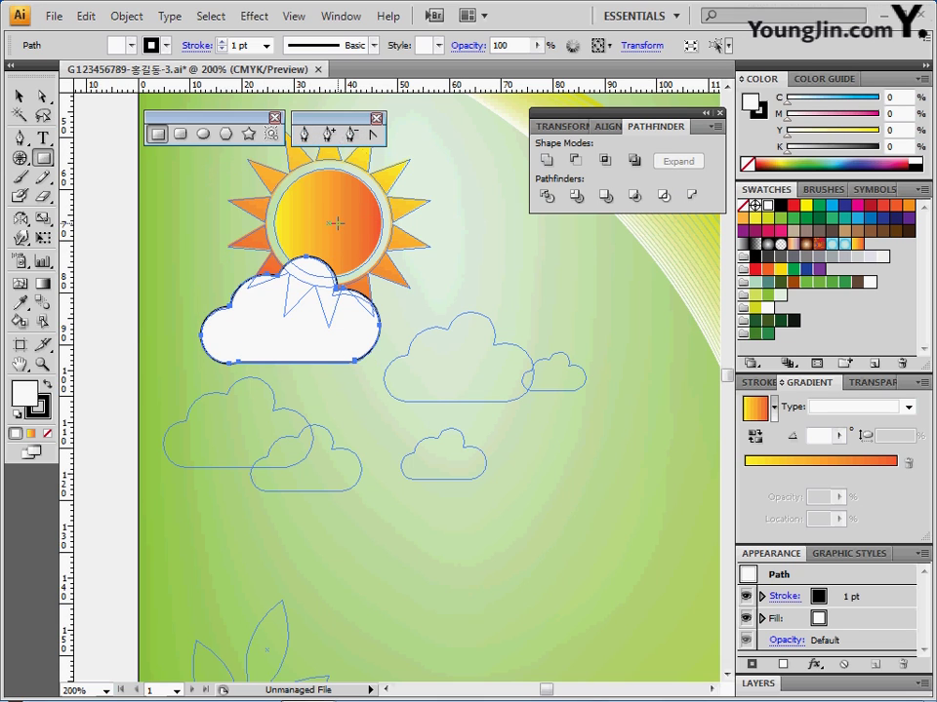
click(353, 138)
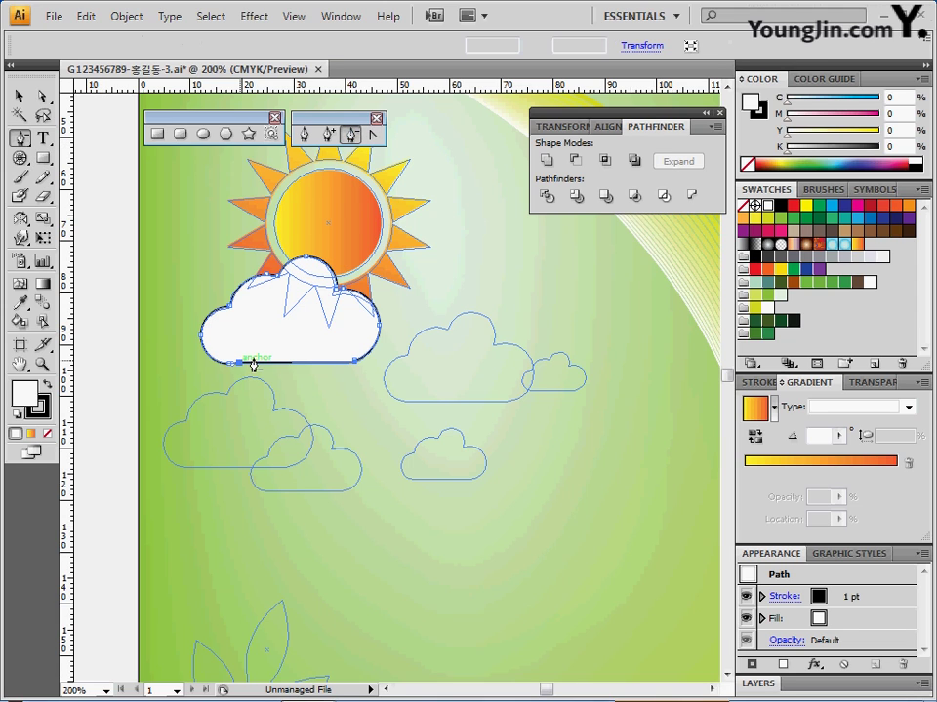
- Nudge the right anchor of the cloud's bottom edge slightly down so the base runs level
click(354, 362)
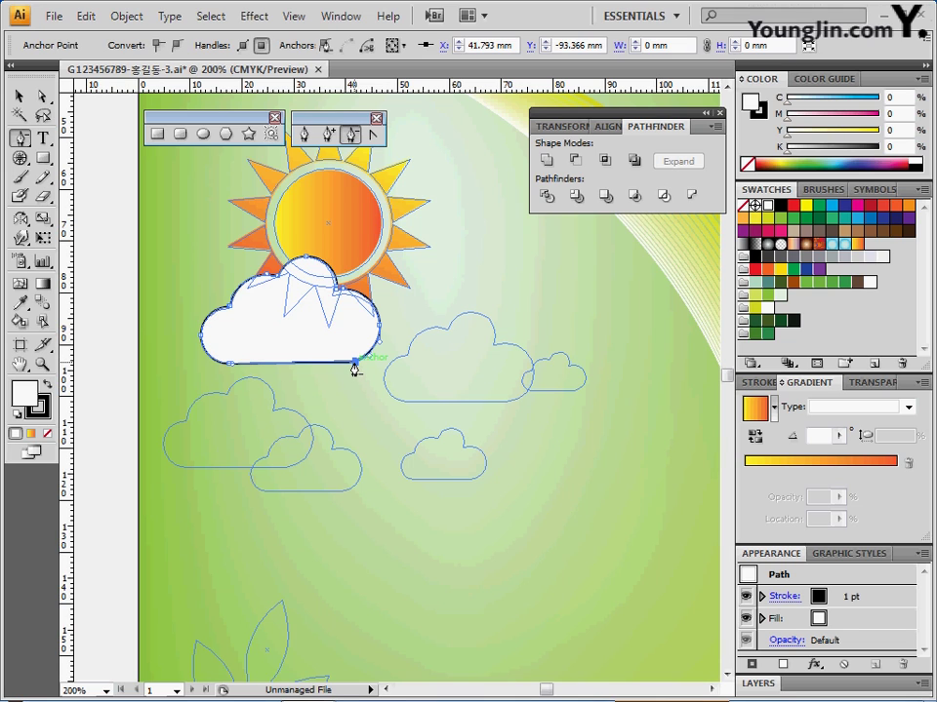
drag(353, 364, 357, 366)
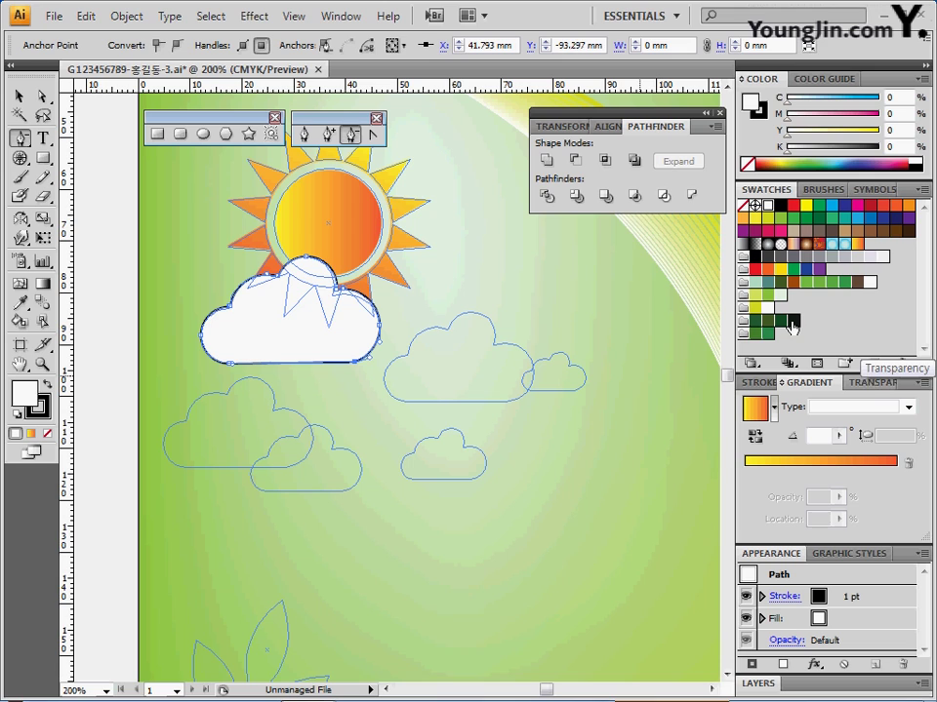
ctrl+click(112, 355)
ctrl+click(363, 361)
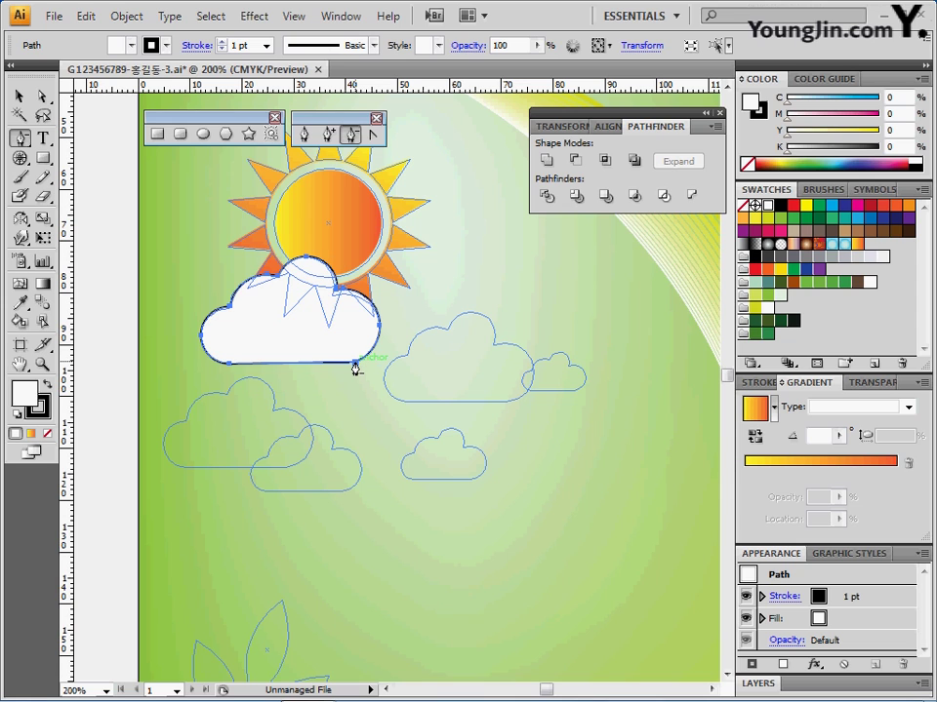
key(a)
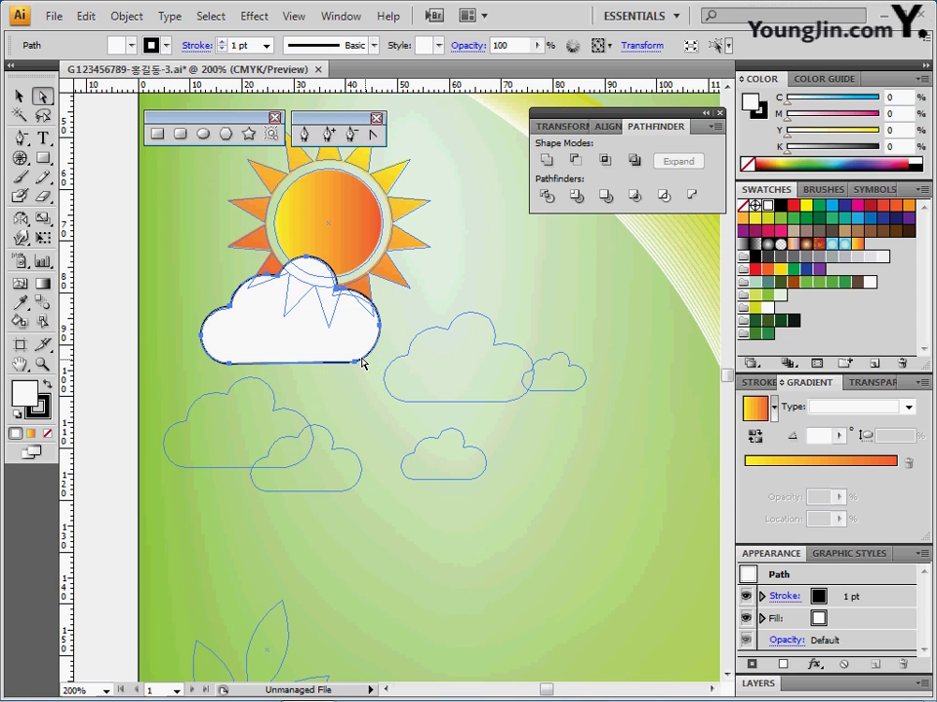
click(362, 363)
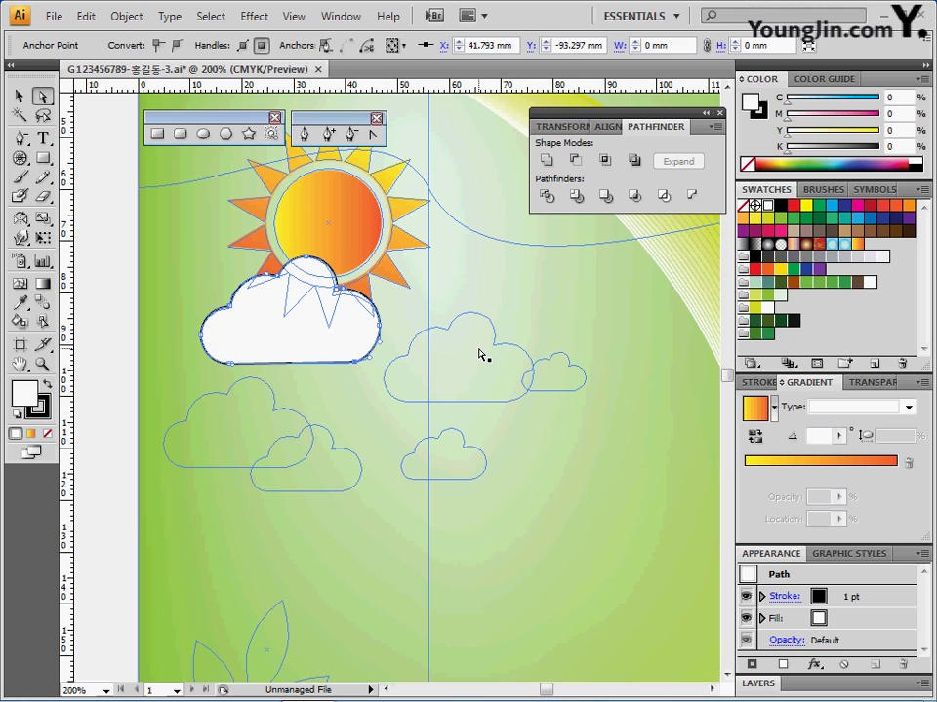
key(Down)
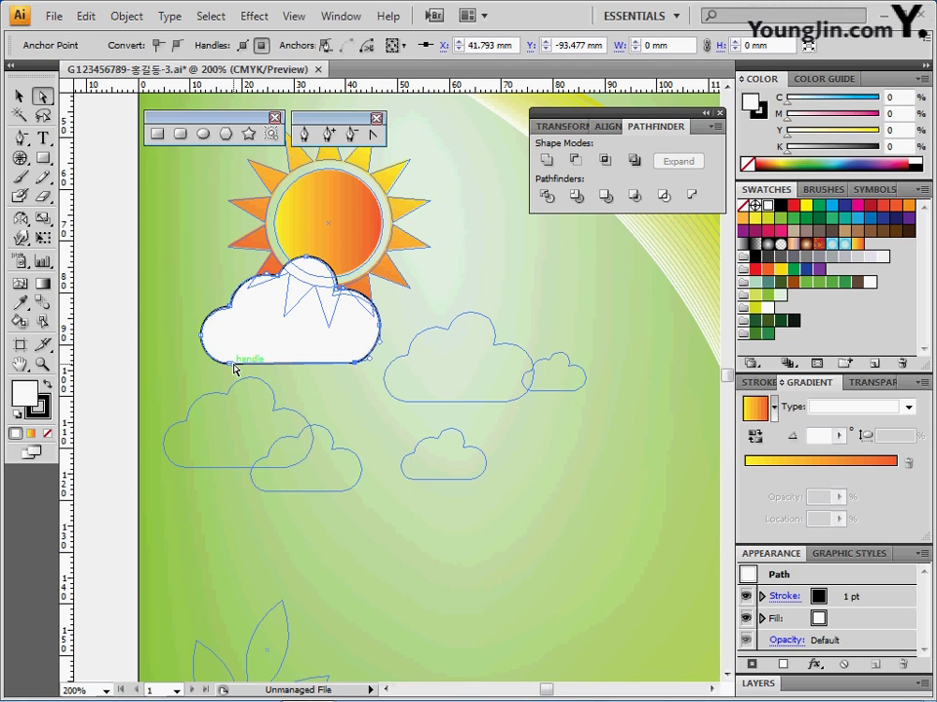
click(352, 133)
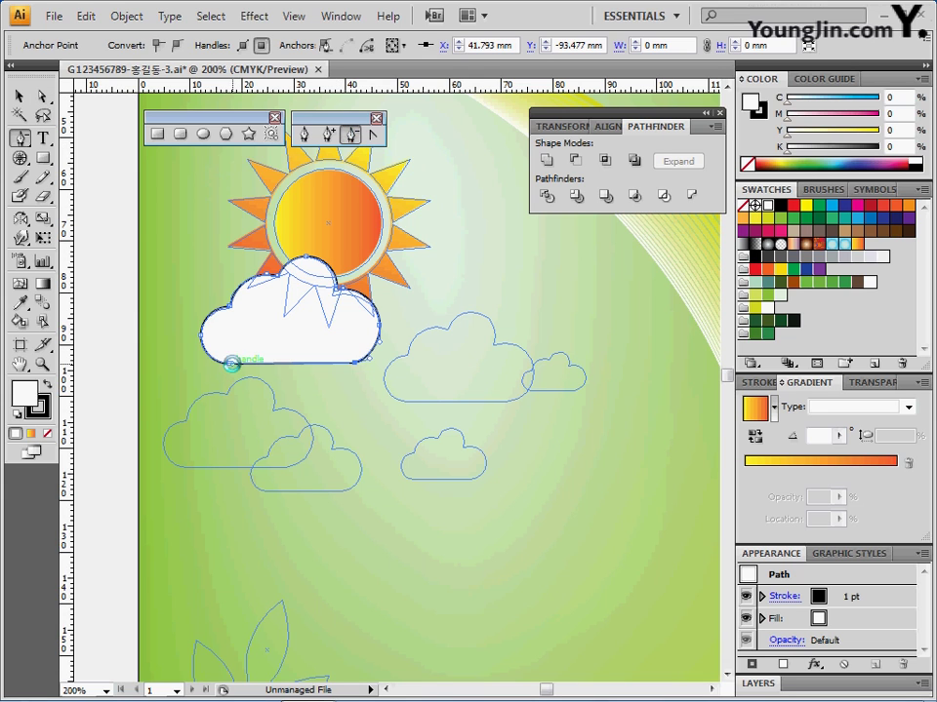
click(234, 373)
key(Return)
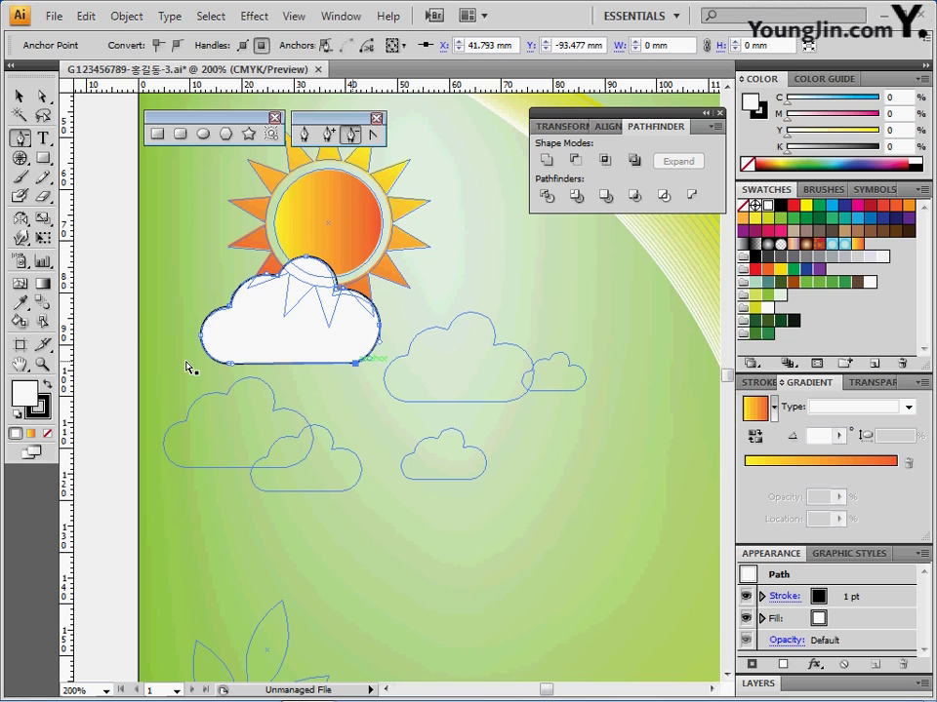
- Remove the cloud's black stroke, keeping only its white fill, and deselect it
click(47, 432)
click(25, 396)
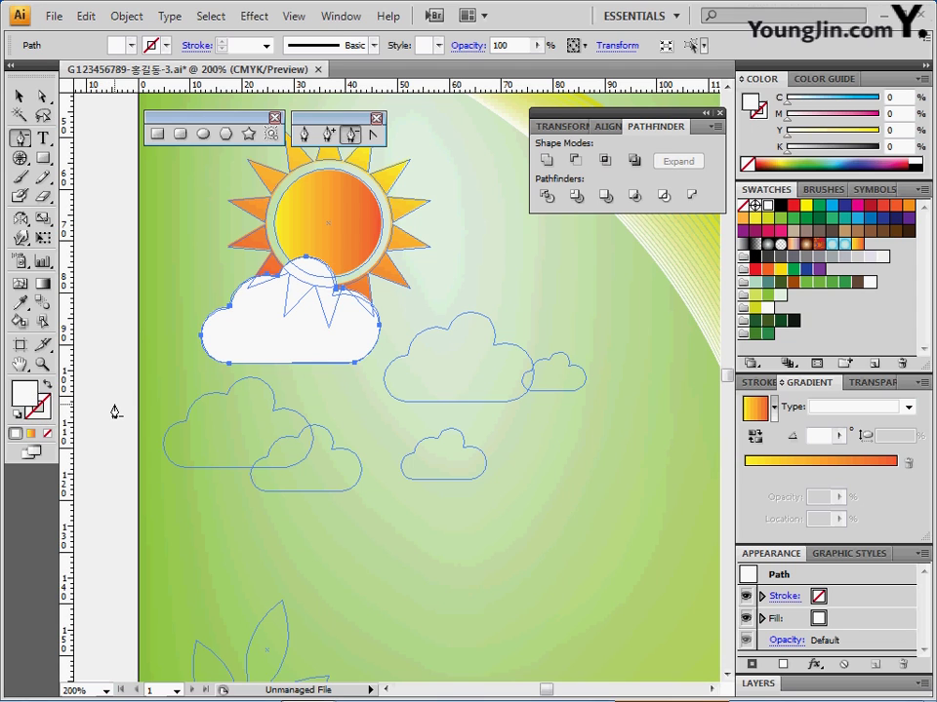
key(ctrl+shift+a)
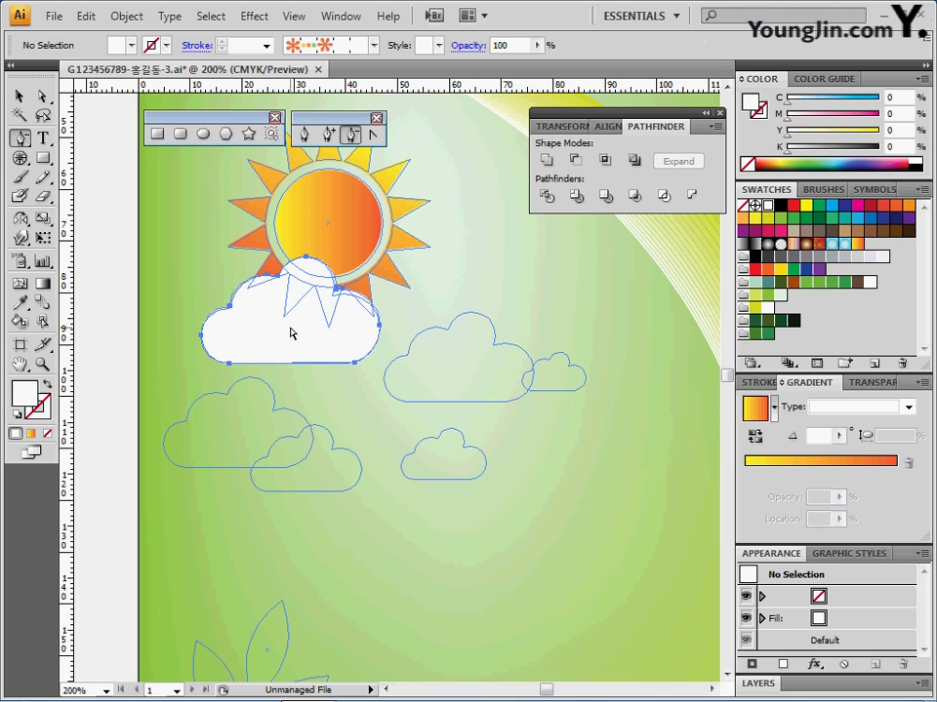
- Copy the white cloud onto the large cloud guide to its right and scale the copy down to fit
click(291, 334)
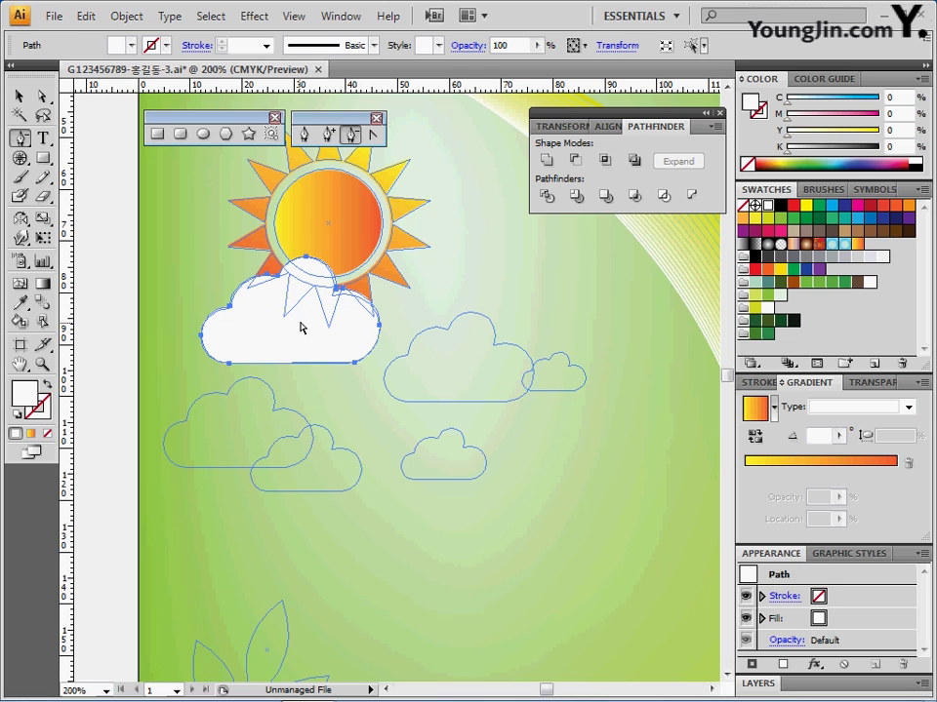
drag(301, 324, 466, 369)
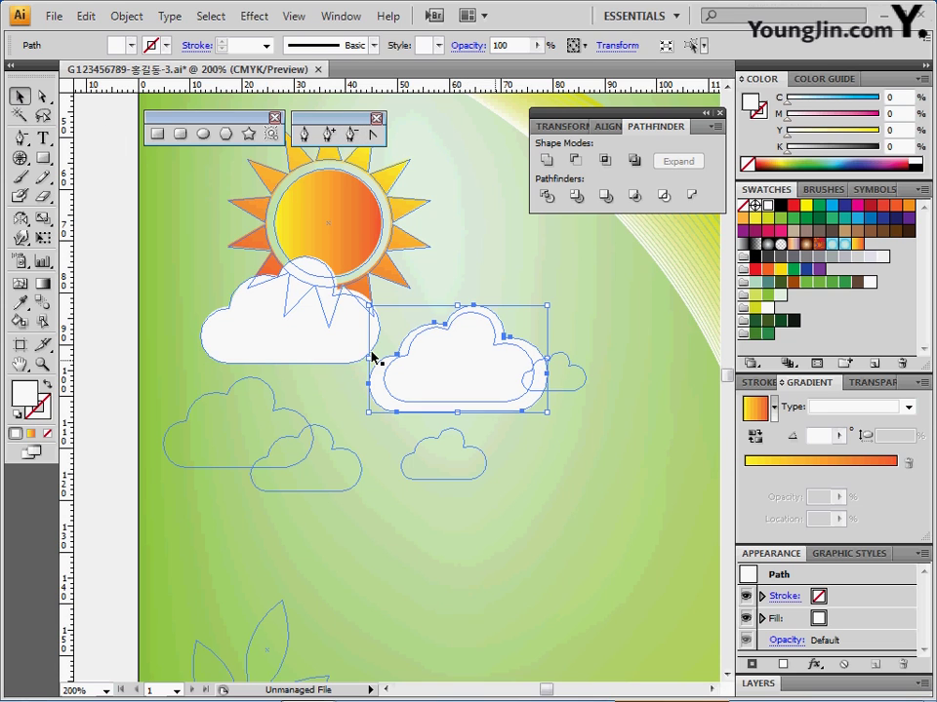
drag(369, 306, 387, 315)
drag(449, 363, 439, 369)
drag(539, 314, 527, 317)
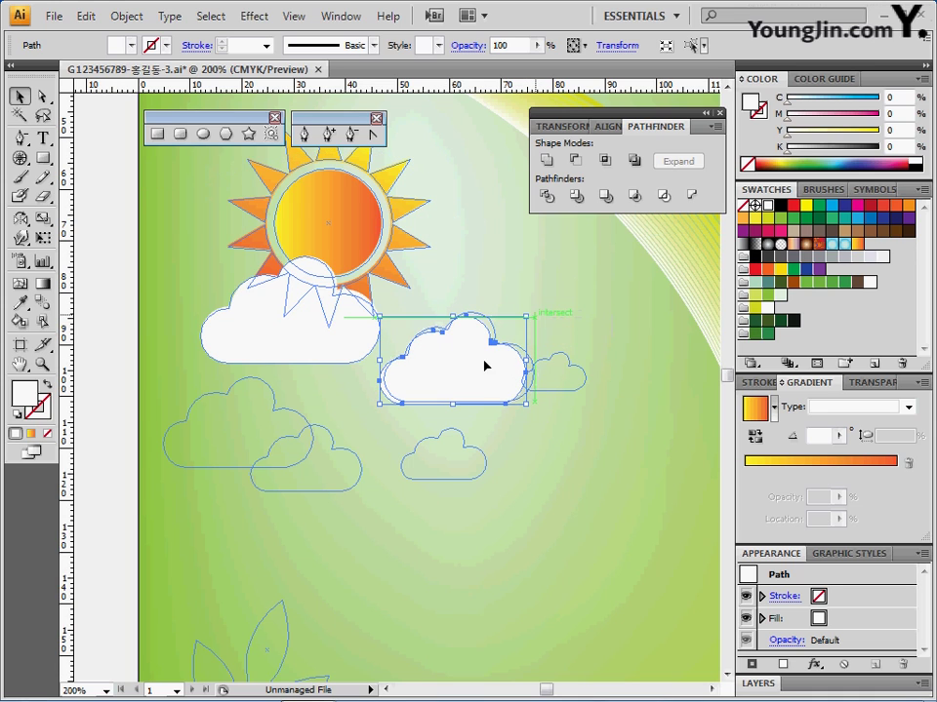
drag(485, 366, 491, 361)
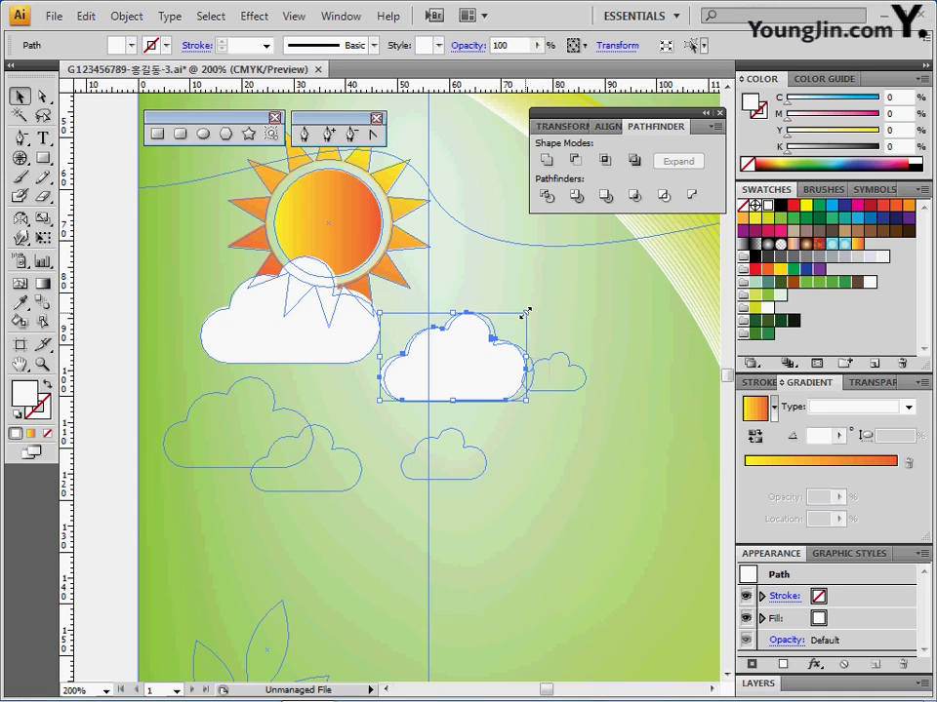
drag(526, 312, 531, 310)
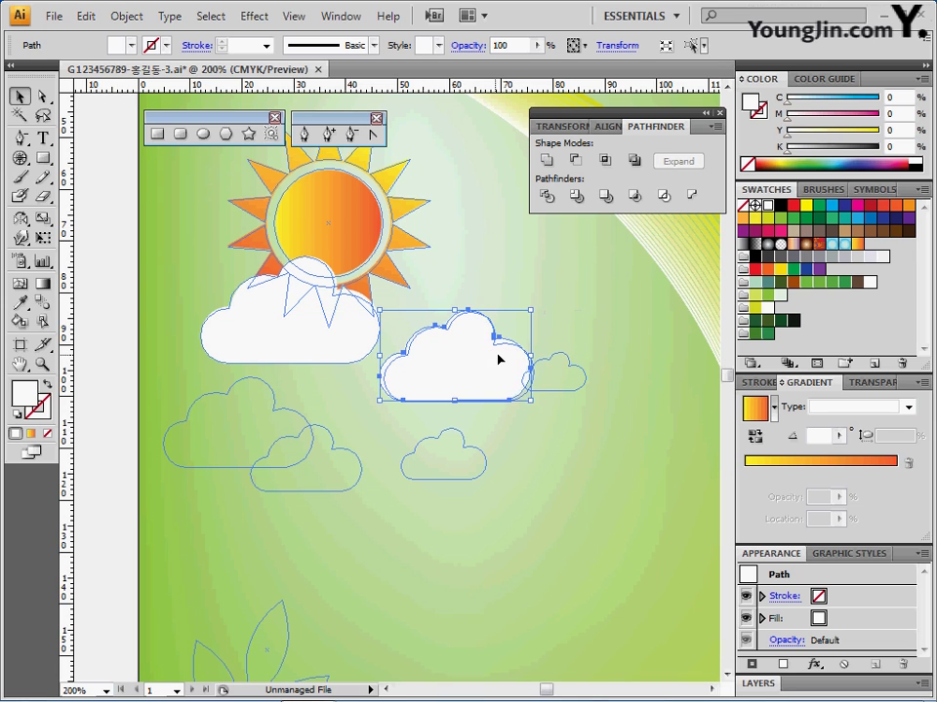
- Copy the resized cloud onto both overlapping guides below the sun's cloud, and scale the front copy to fit the smaller guide
drag(498, 360, 320, 469)
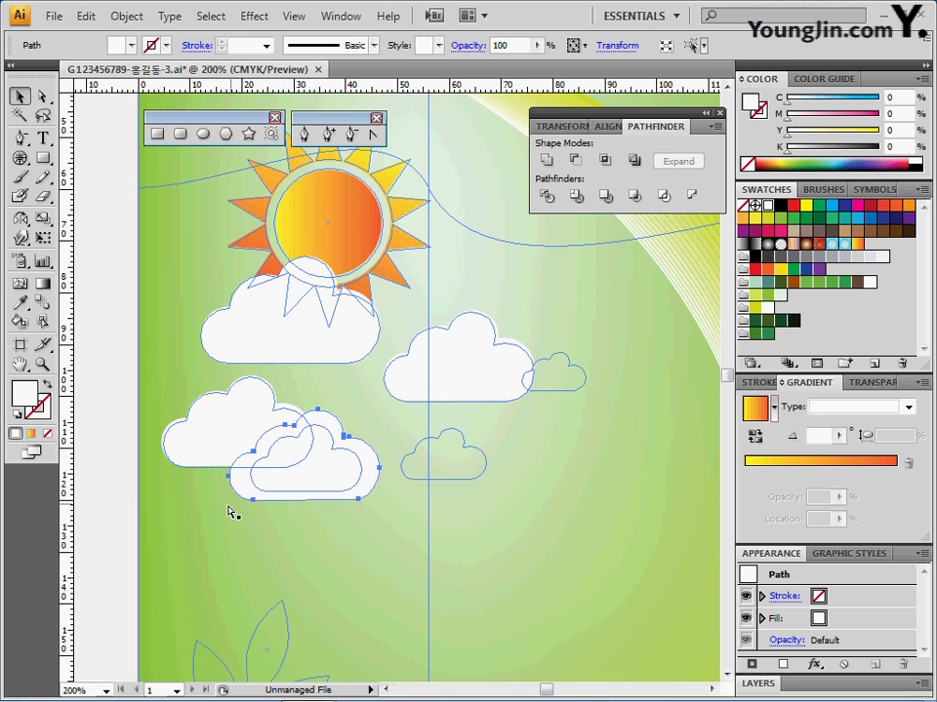
key(ctrl+shift+b)
drag(228, 502, 251, 491)
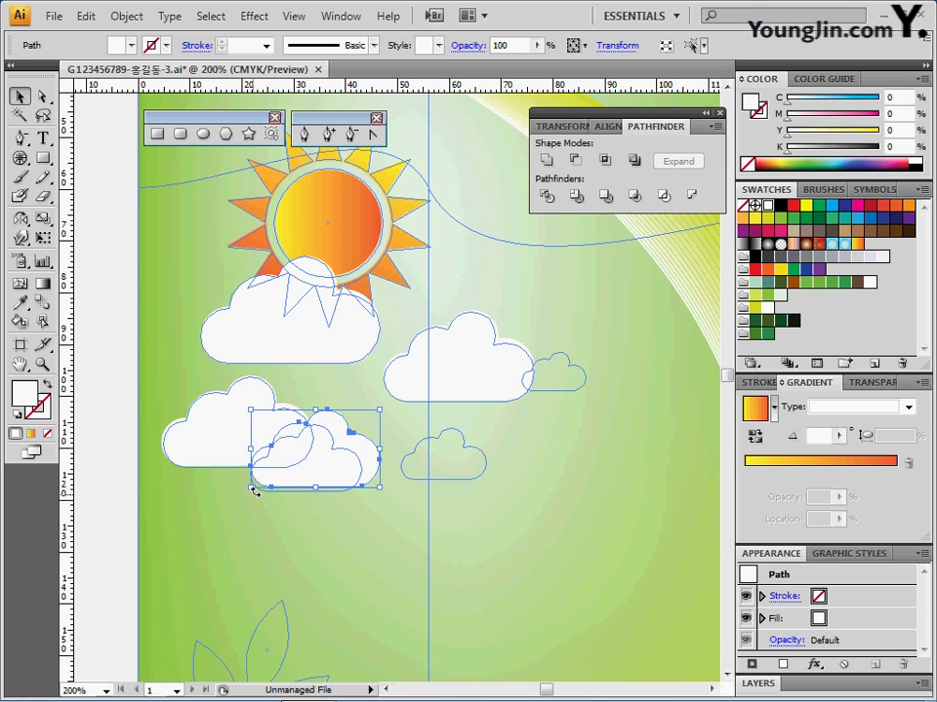
drag(380, 410, 359, 423)
- Copy the small cloud onto the two remaining cloud guides and scale each copy to fit its outline
drag(340, 469, 403, 466)
drag(258, 481, 561, 382)
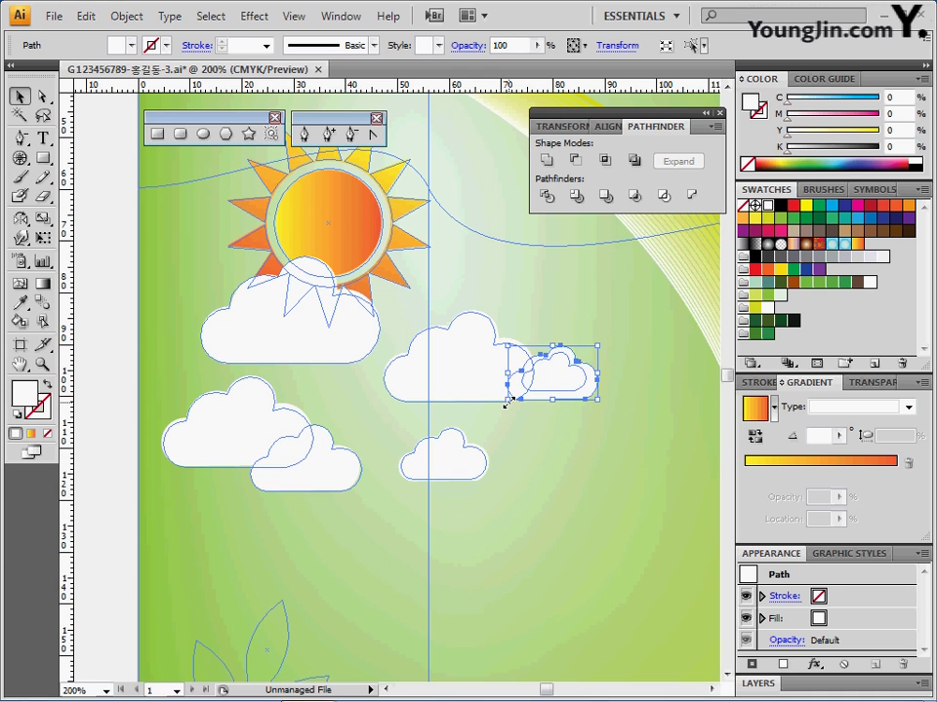
drag(505, 402, 552, 385)
drag(590, 352, 574, 379)
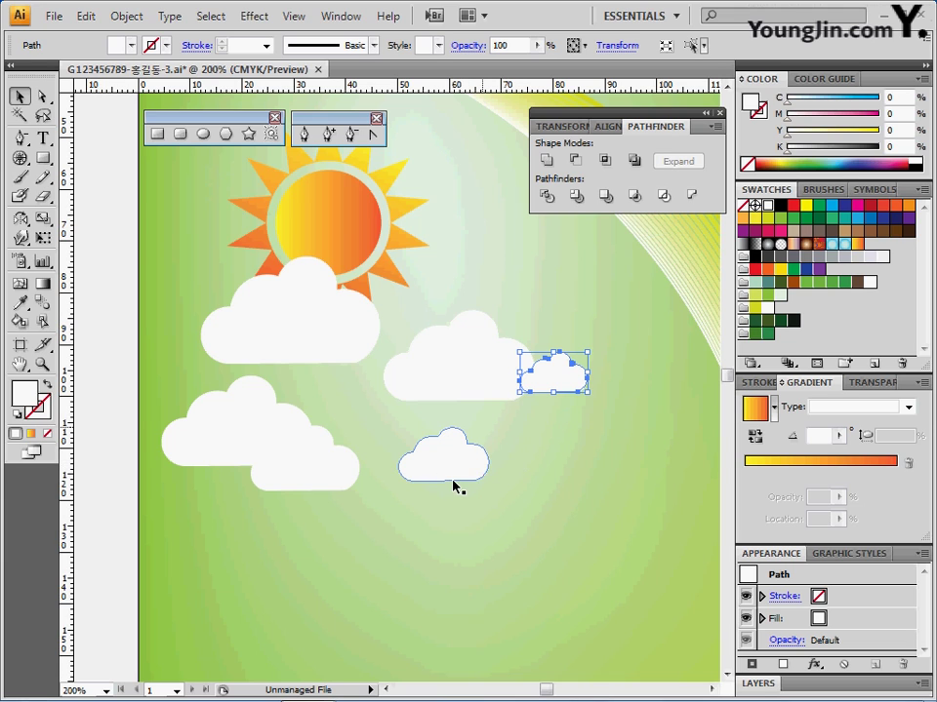
- Set the opacity of the large lower-left, far-right and lower-middle clouds to 70%
click(206, 436)
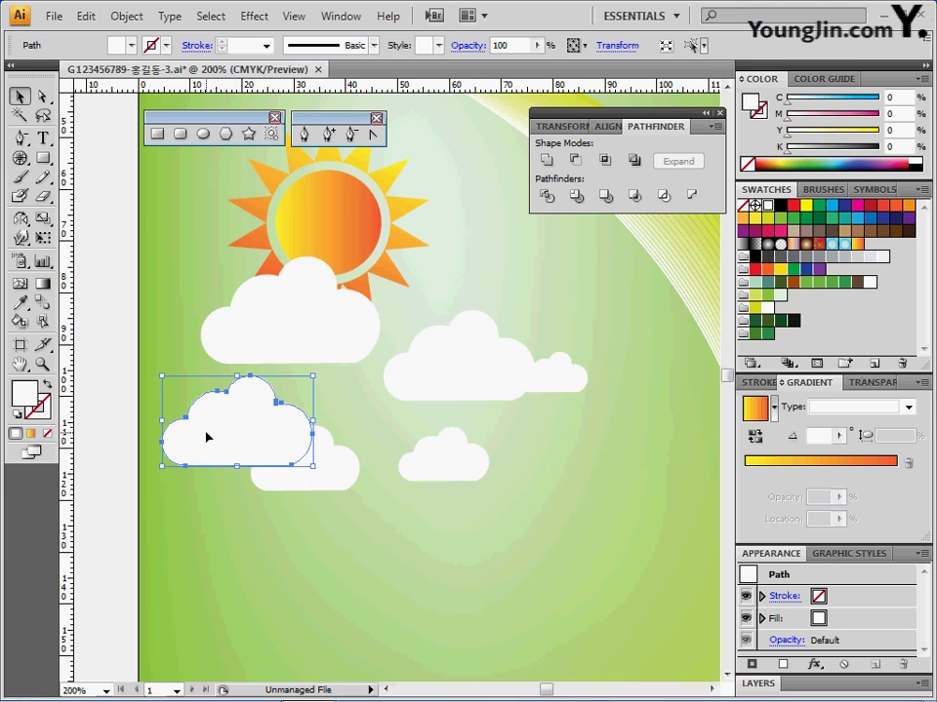
shift+click(558, 384)
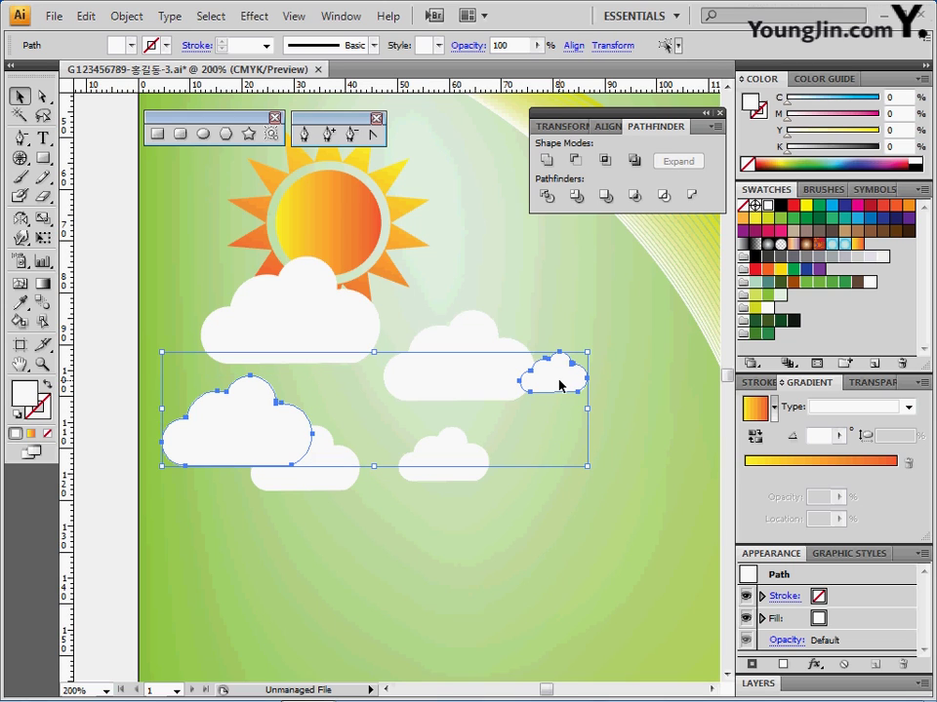
shift+click(442, 477)
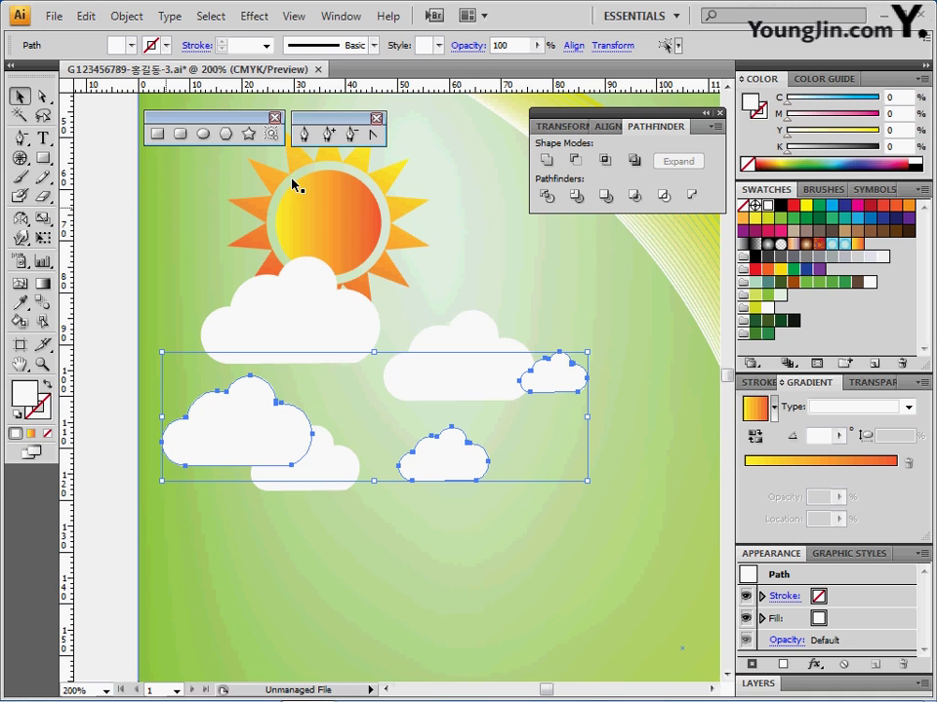
click(466, 47)
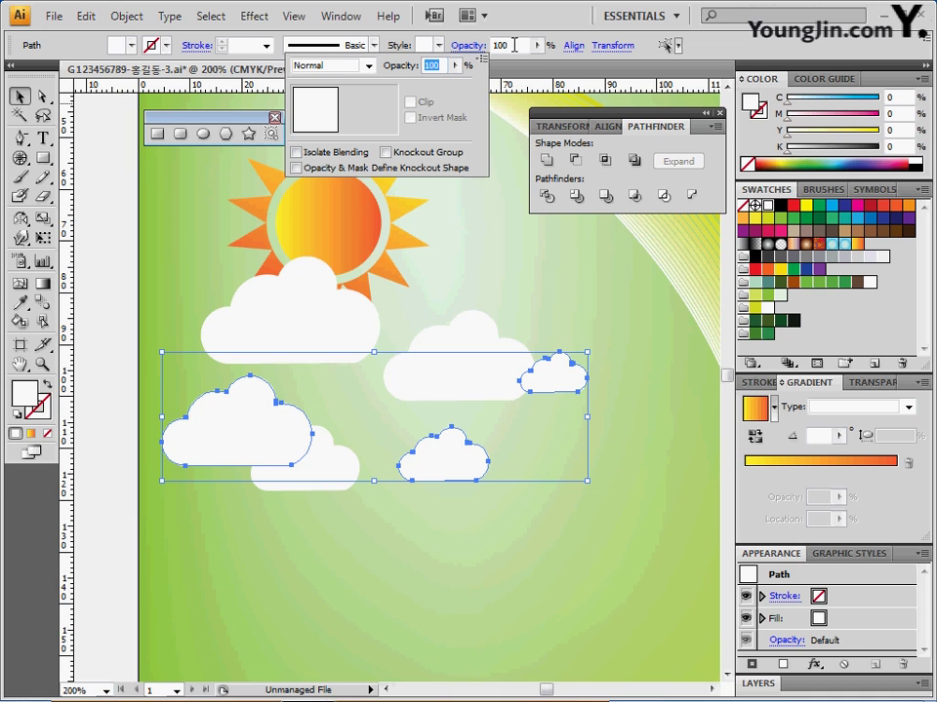
text(70)
key(Return)
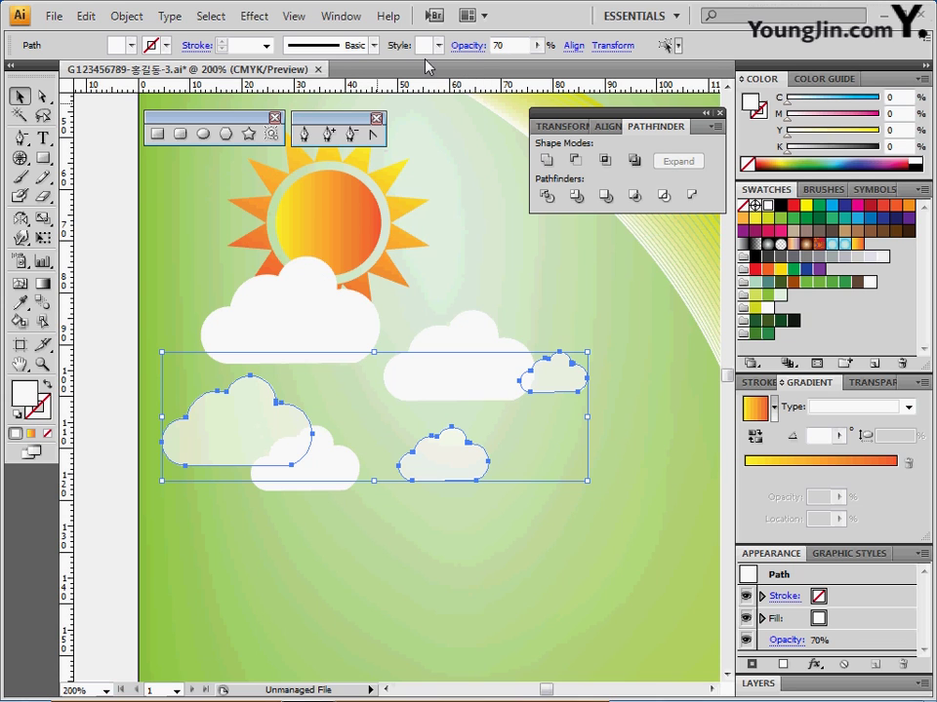
- Start a previewed Drop Shadow effect for the three fully opaque clouds
click(372, 324)
shift+click(341, 468)
shift+click(448, 387)
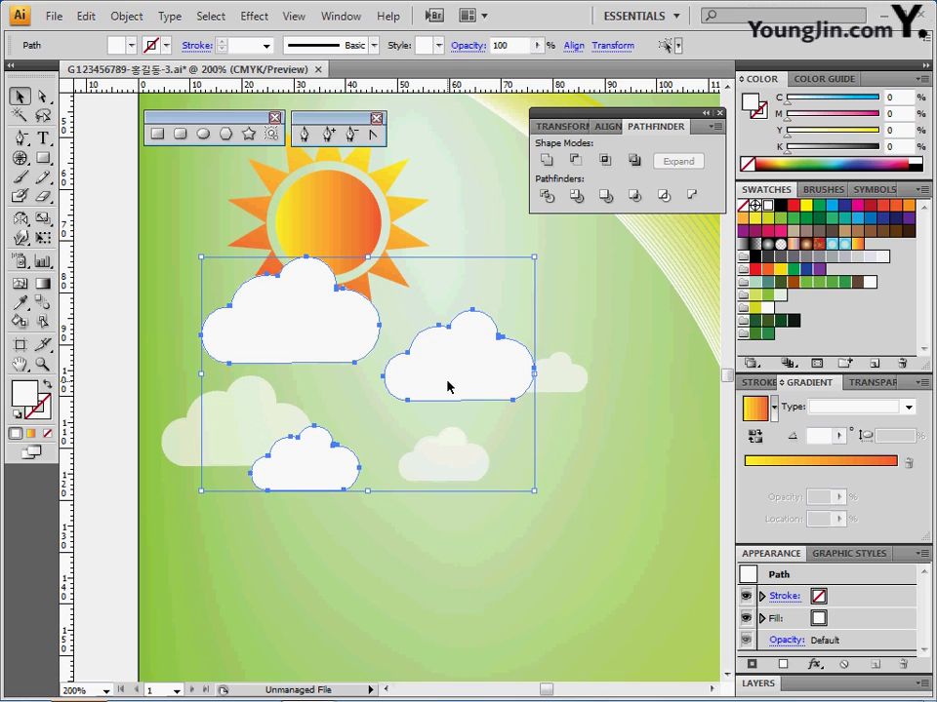
click(255, 17)
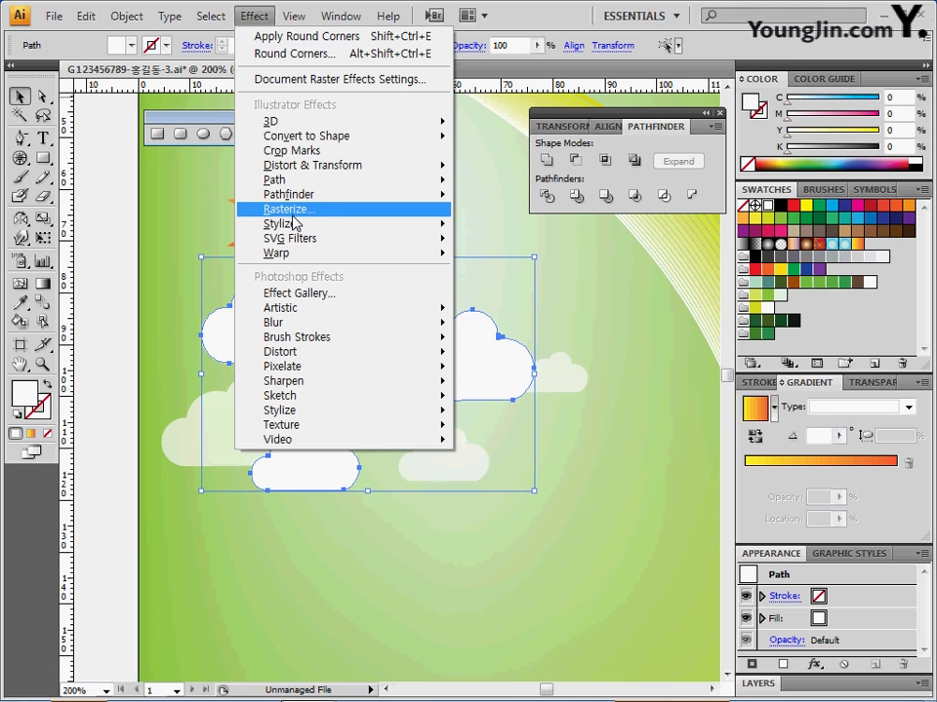
mouse_move(293, 227)
click(503, 247)
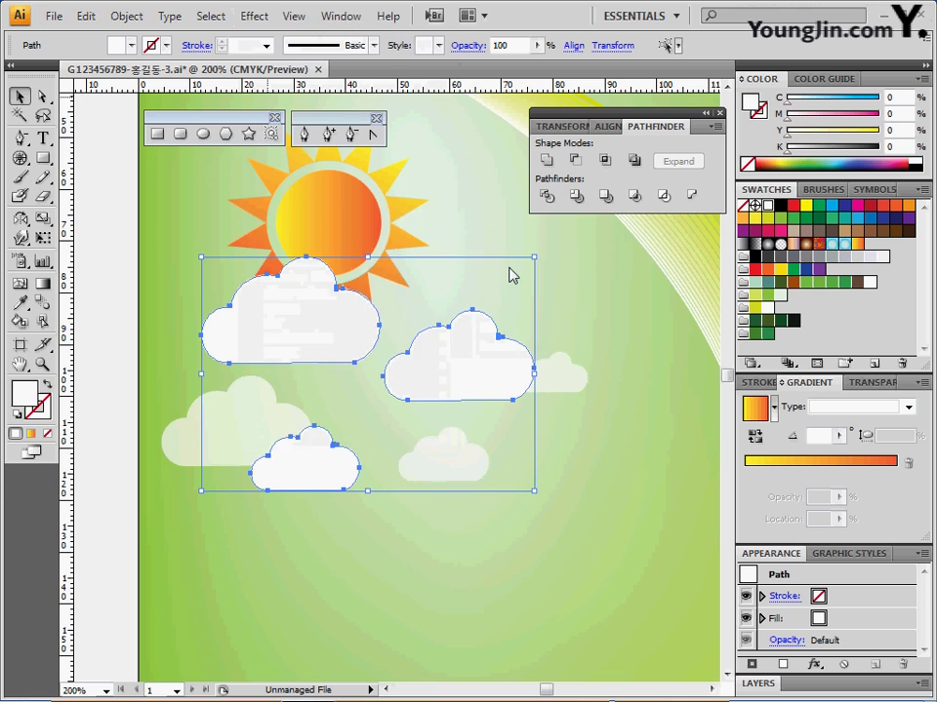
drag(489, 227, 686, 183)
click(740, 276)
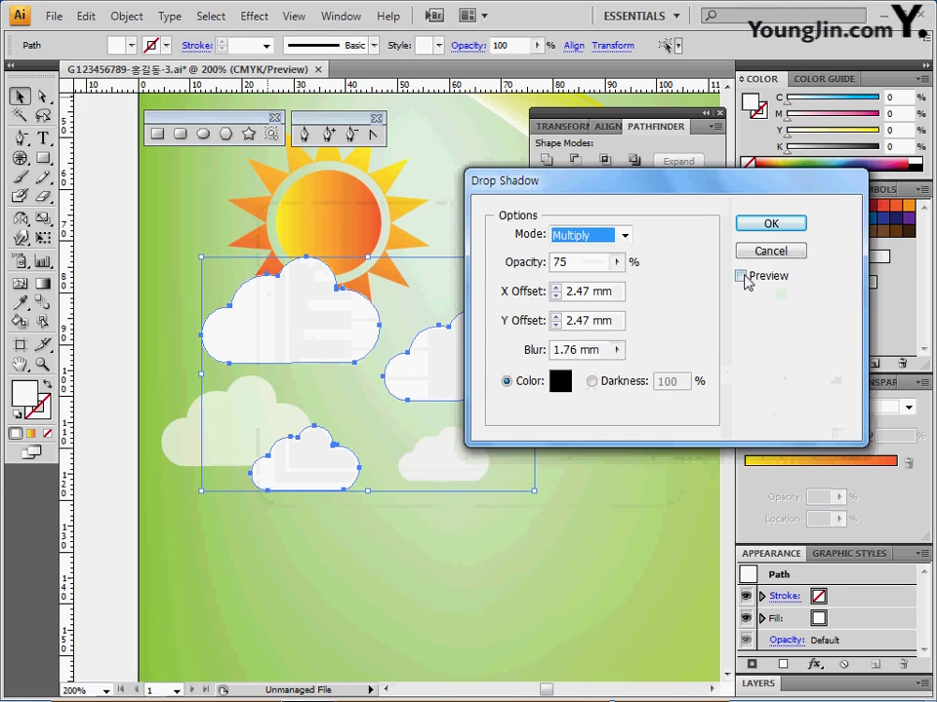
- Set the clouds' drop shadow to 0 mm X offset, 1 mm Y offset and 1 mm blur, and apply it
click(543, 294)
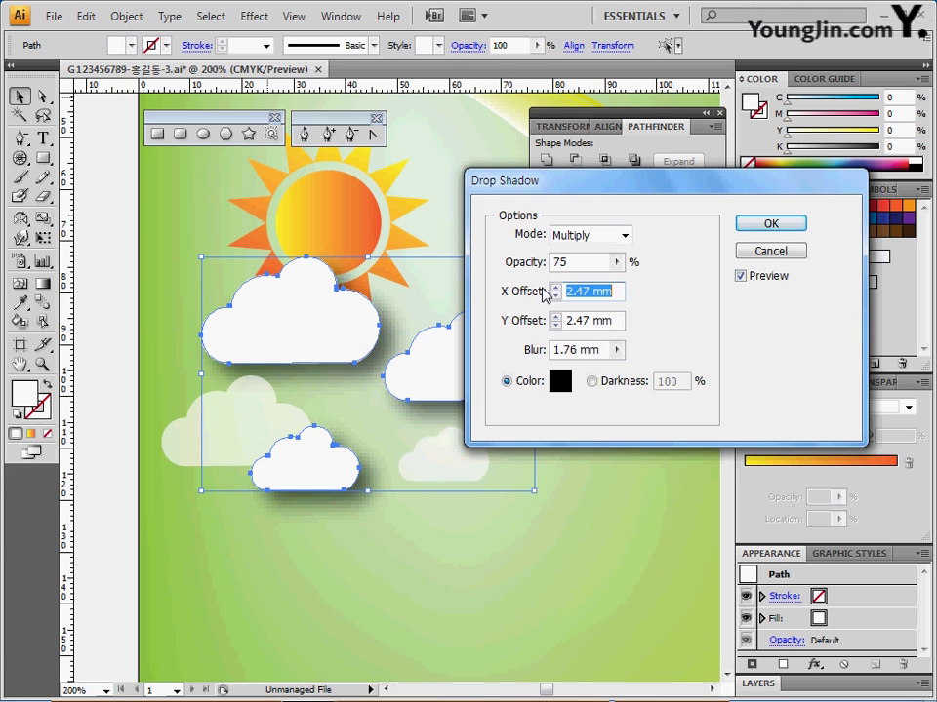
text(0)
key(Tab)
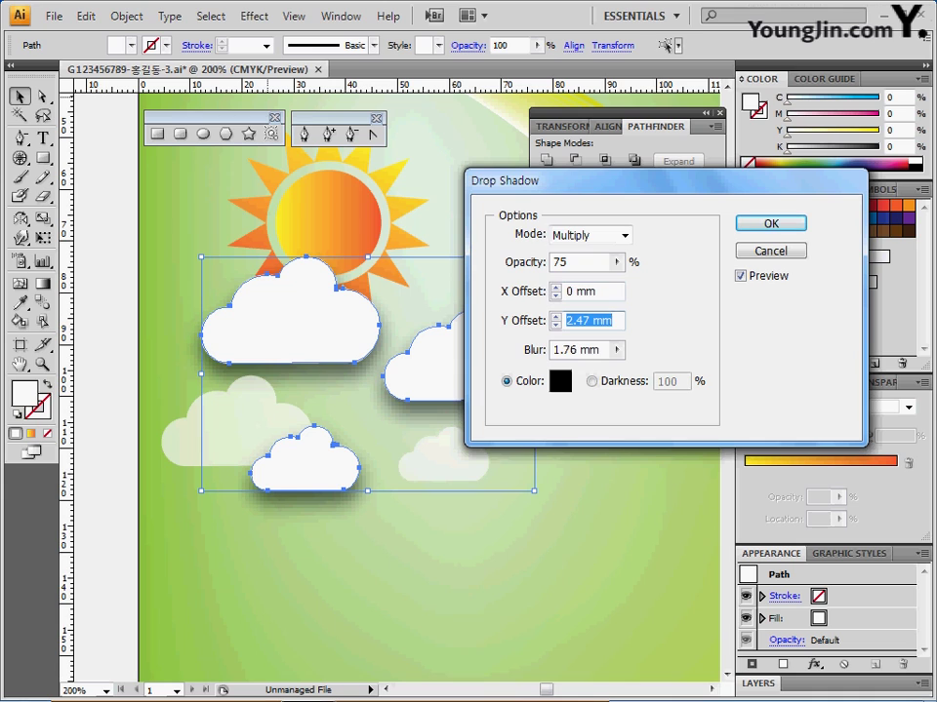
text(1)
key(Tab)
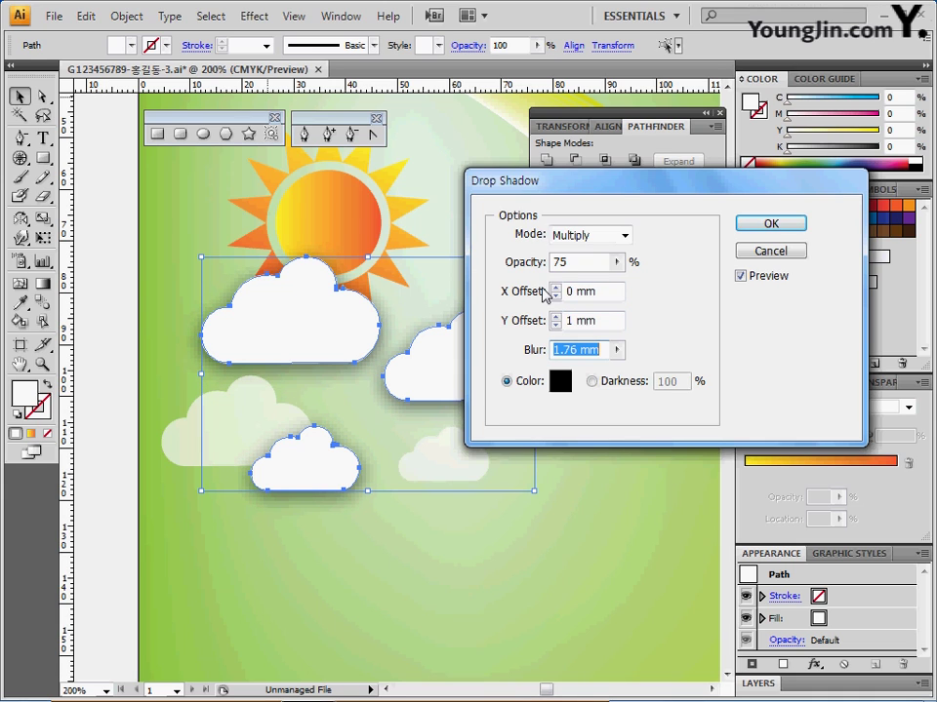
text(1)
key(Tab)
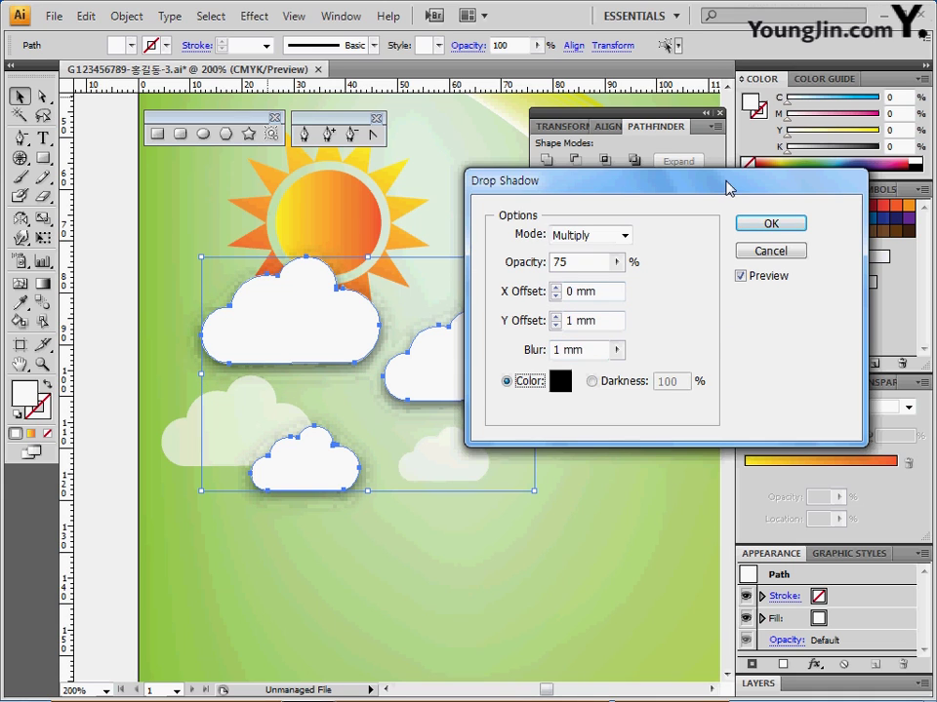
click(774, 226)
- Deselect the clouds, show the guides, and release the small hill guide at the poster's lower-right corner into a filled shape
key(ctrl+minus)
key(ctrl+minus)
key(ctrl+minus)
key(ctrl+minus)
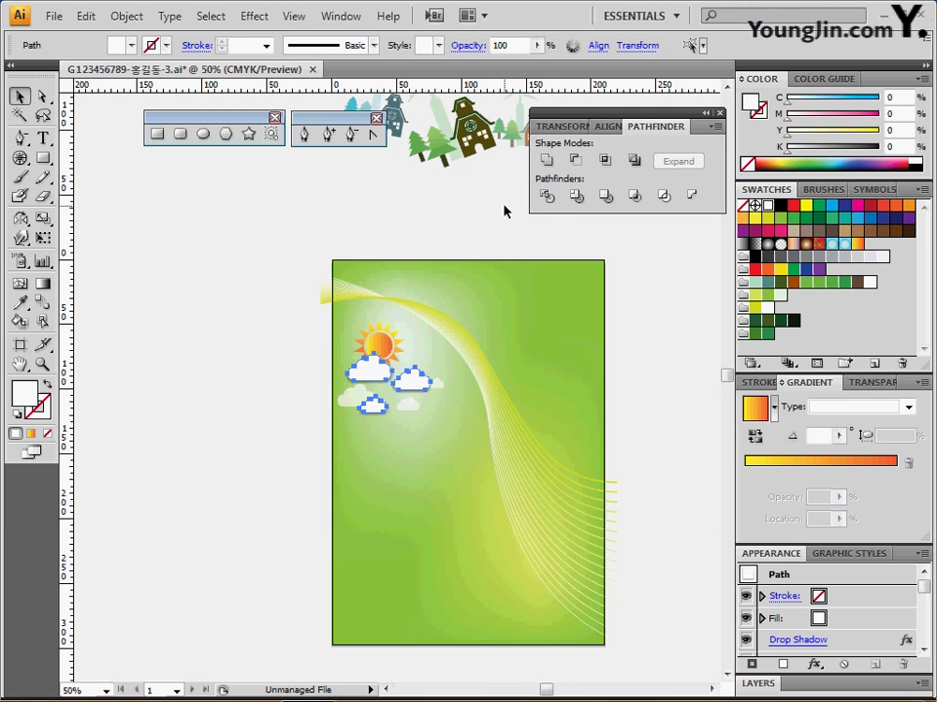
drag(252, 326, 184, 257)
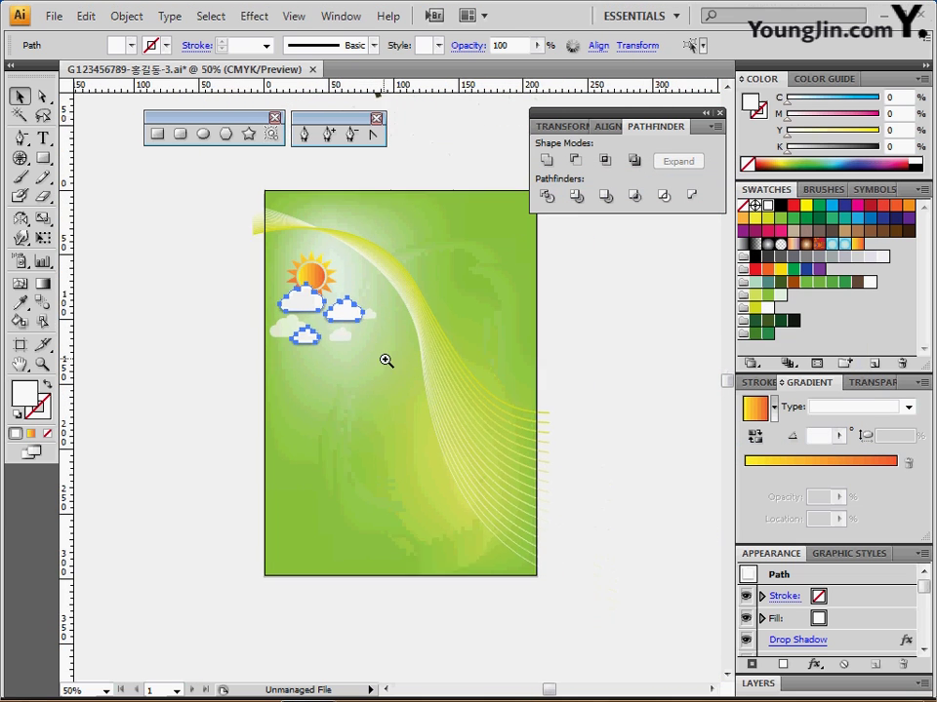
ctrl+click(386, 361)
drag(416, 392, 309, 370)
click(584, 381)
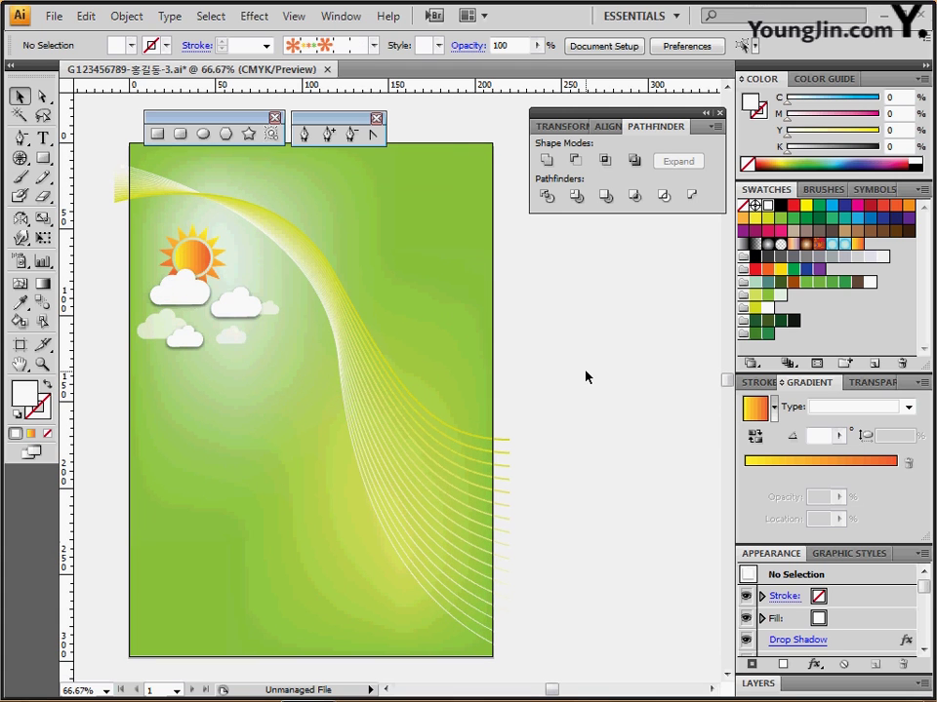
drag(428, 430, 430, 379)
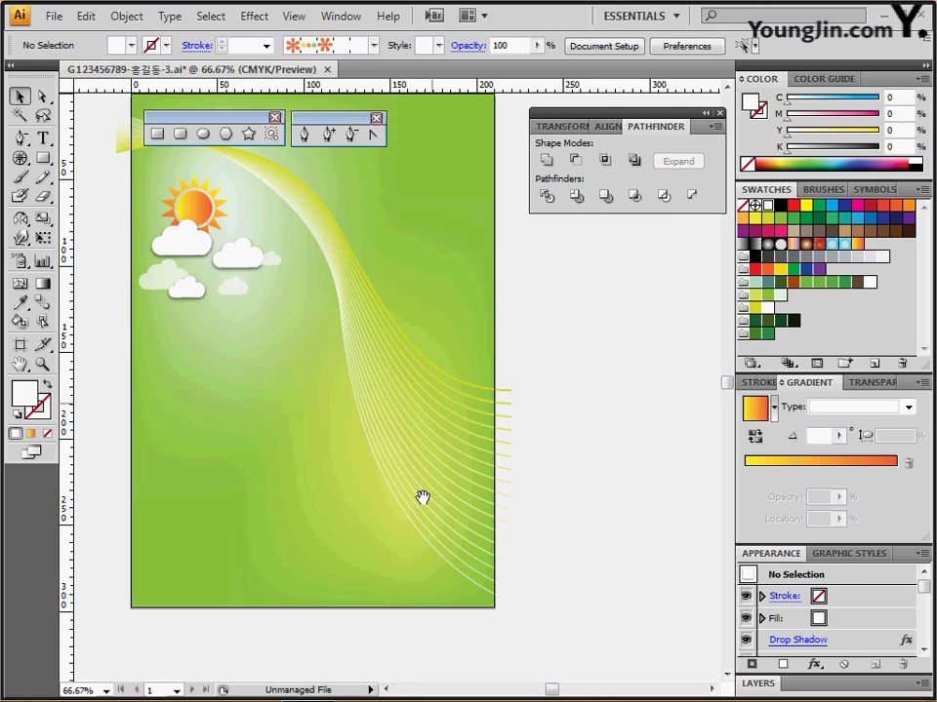
drag(449, 510, 417, 506)
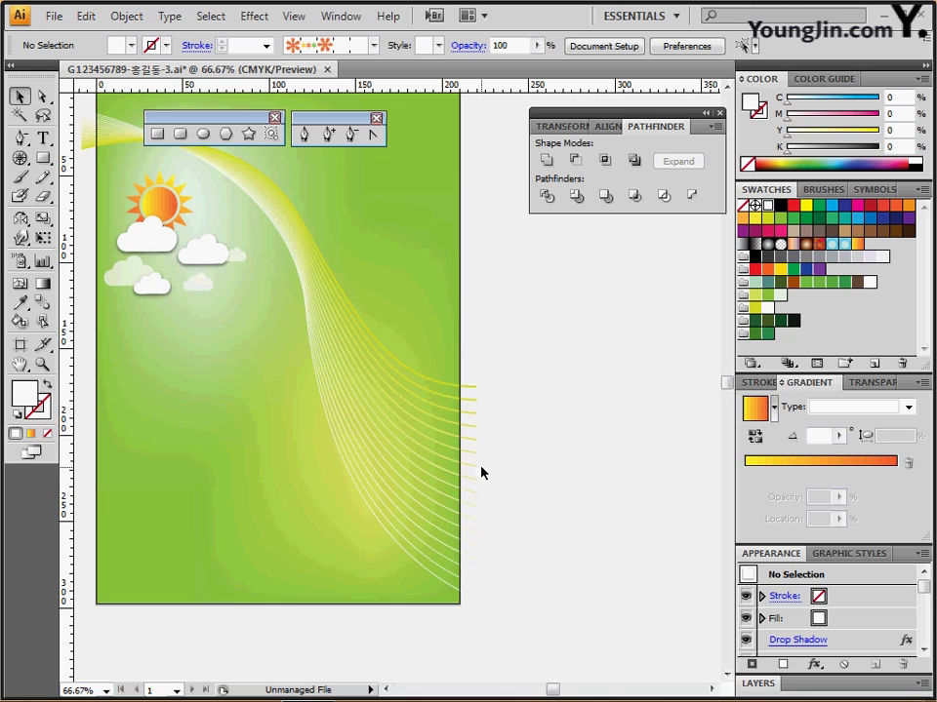
key(ctrl+a)
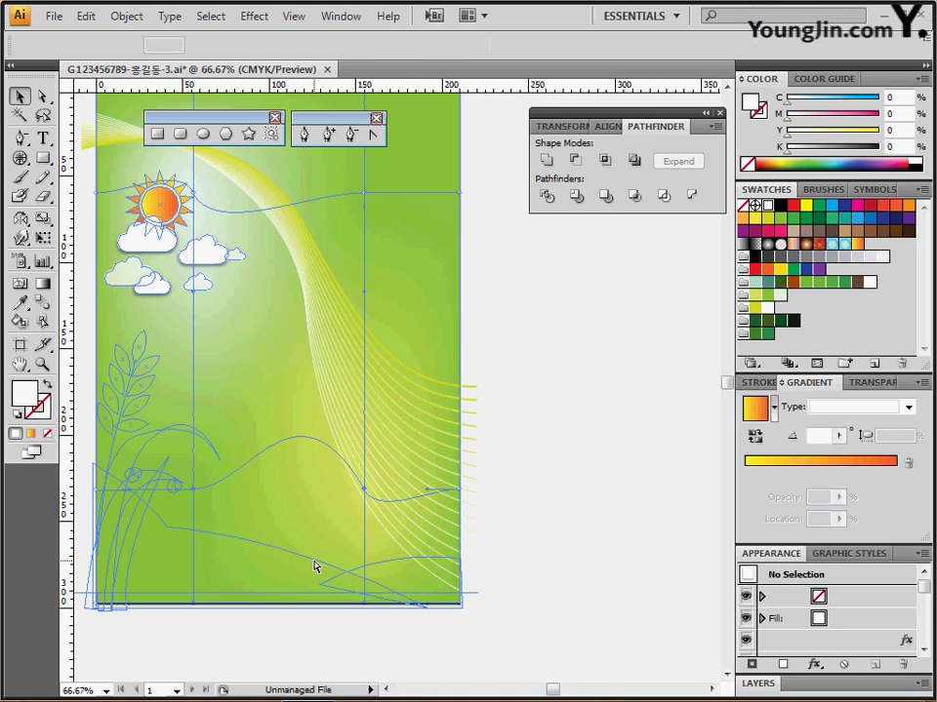
click(563, 576)
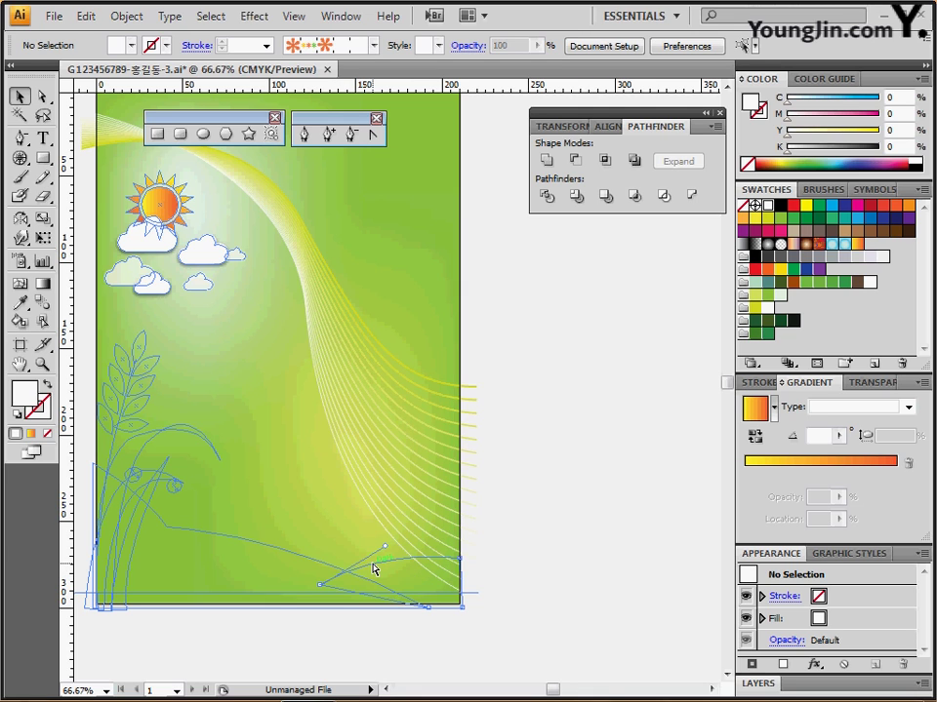
click(374, 569)
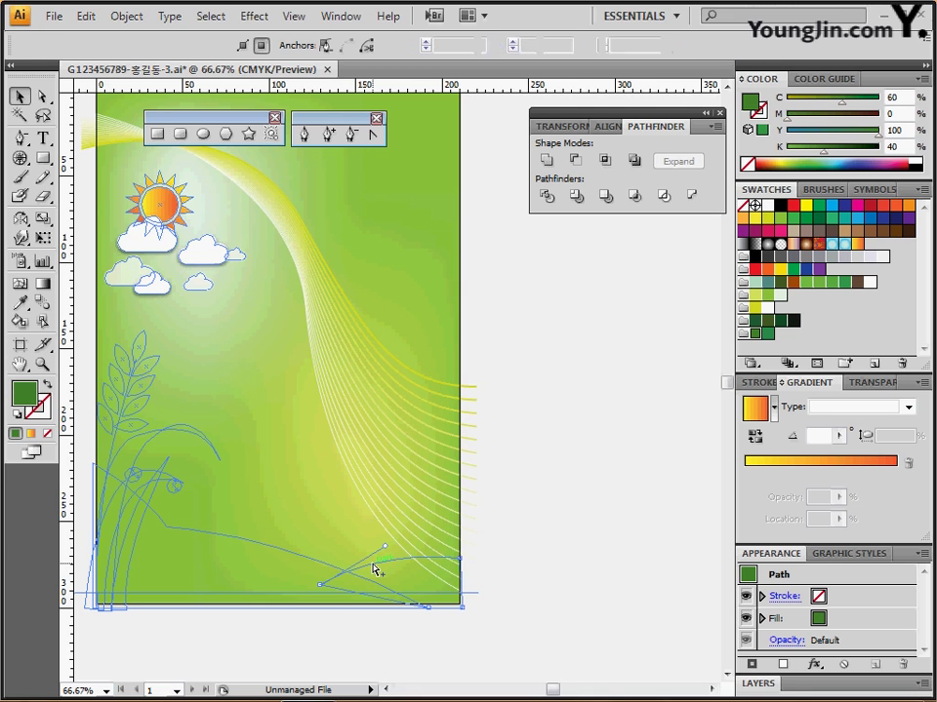
key(ctrl+shift+])
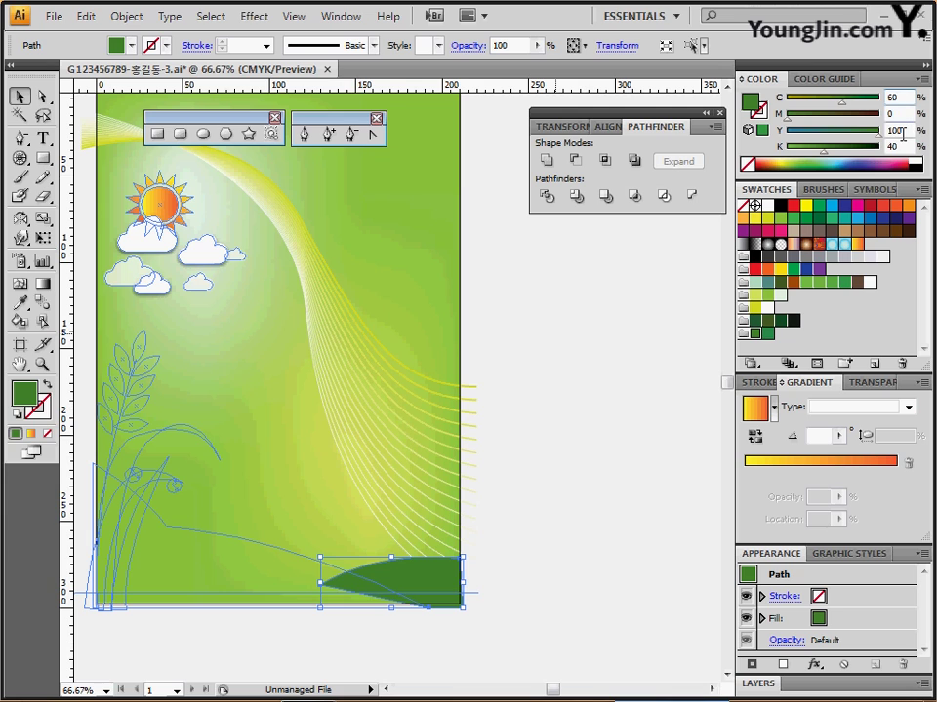
- Release the large hill guide along the poster's lower edge into a filled shape in front of the small hill, and deselect it
ctrl+click(294, 553)
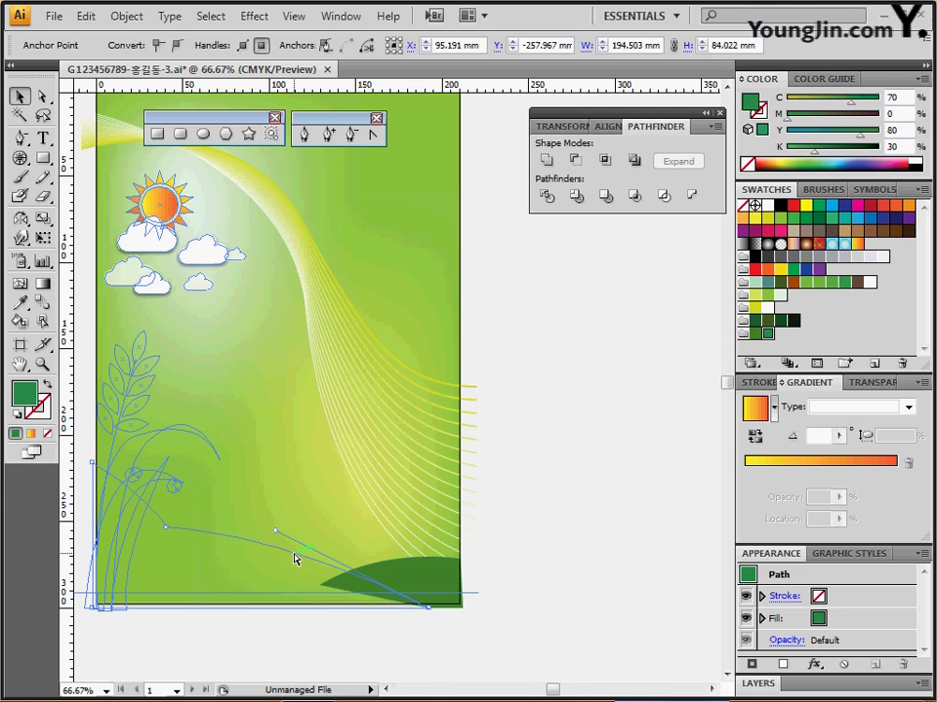
key(ctrl+alt+5)
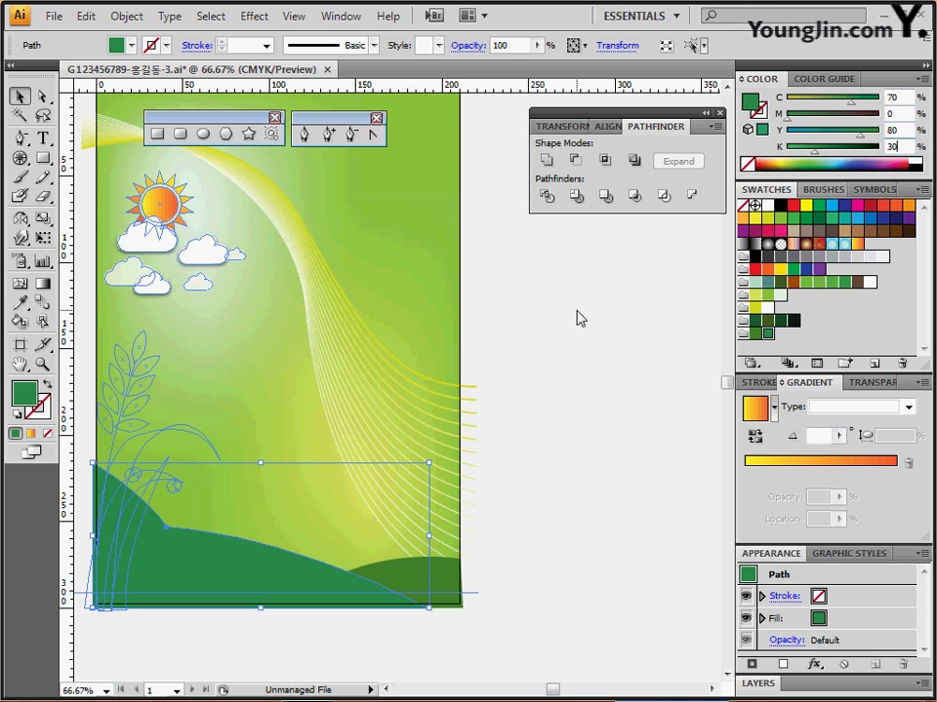
drag(359, 508, 412, 480)
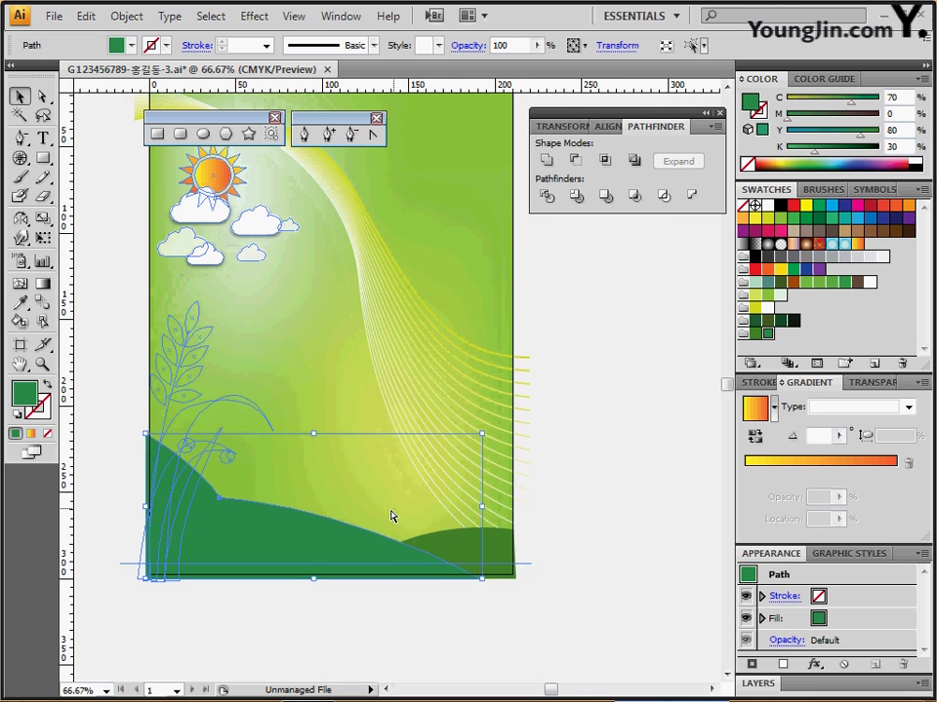
key(ctrl+shift+a)
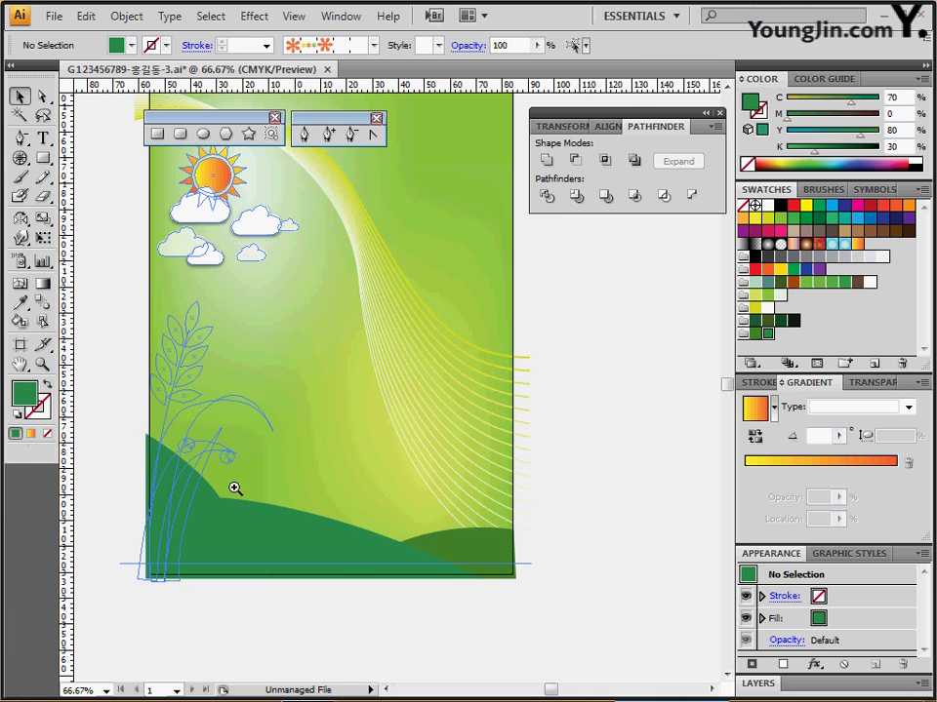
- Release the tall stem guide running through the leaf outlines into a visible stroked path
click(236, 487)
ctrl+click(347, 455)
drag(350, 340, 207, 509)
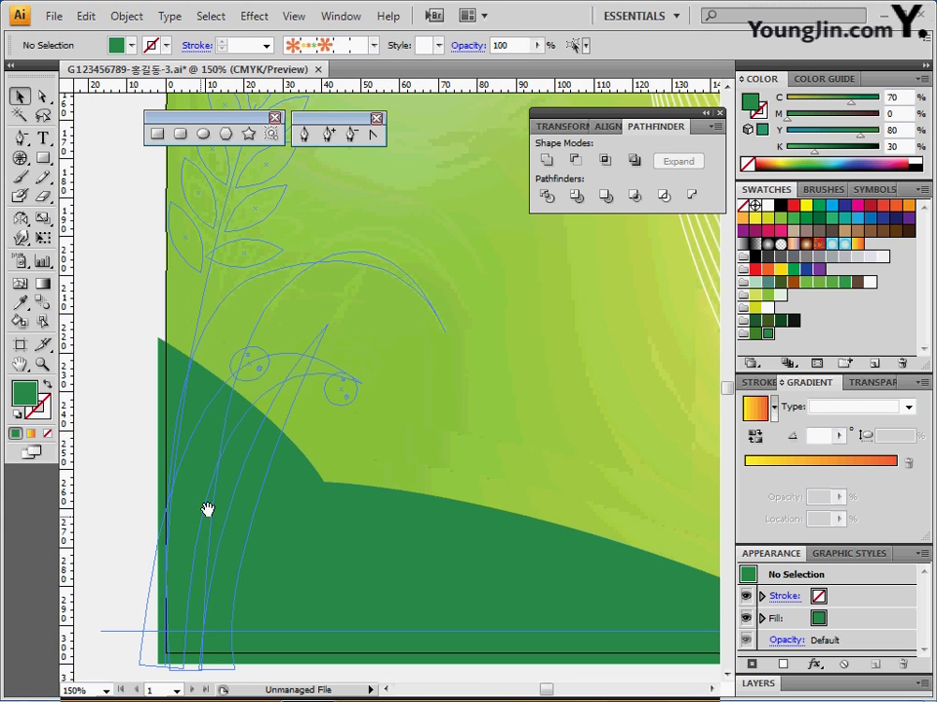
alt+click(278, 443)
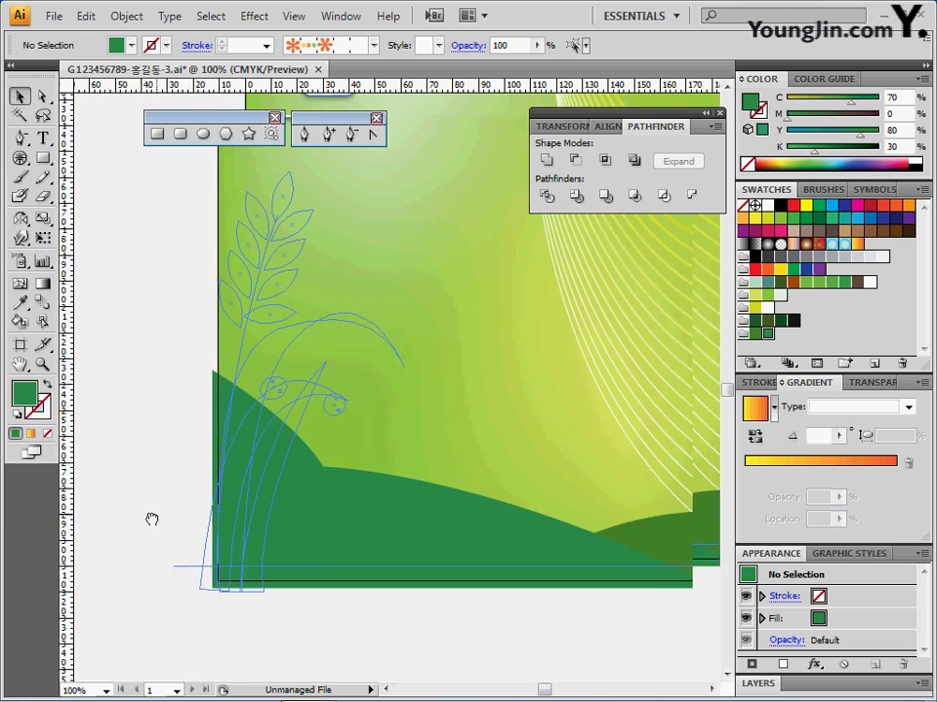
mouse_move(212, 440)
mouse_down()
mouse_move(198, 429)
mouse_move(207, 426)
mouse_up()
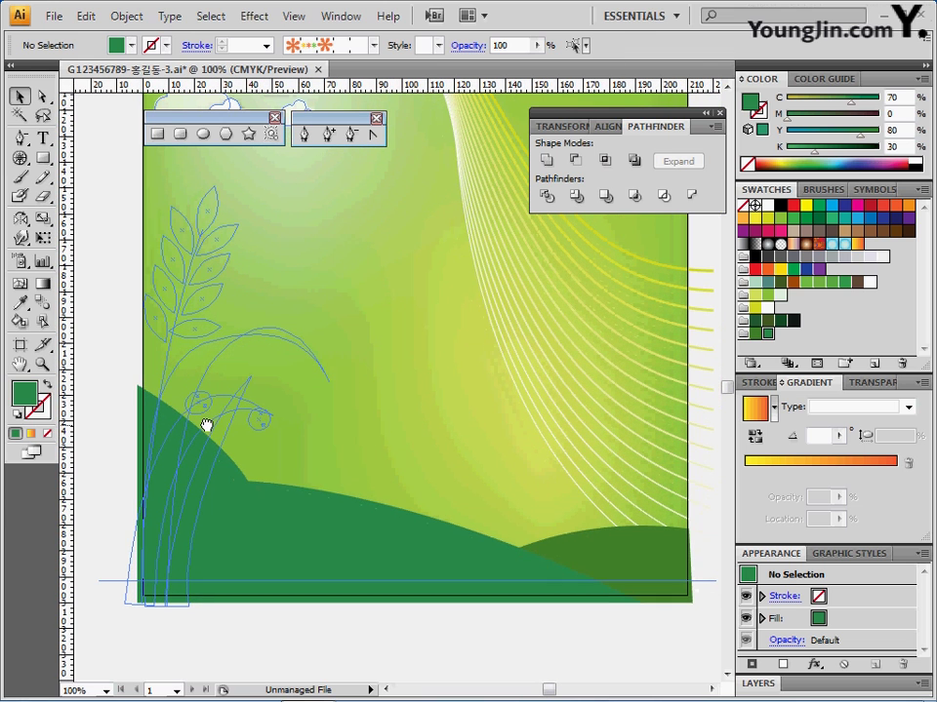
click(168, 369)
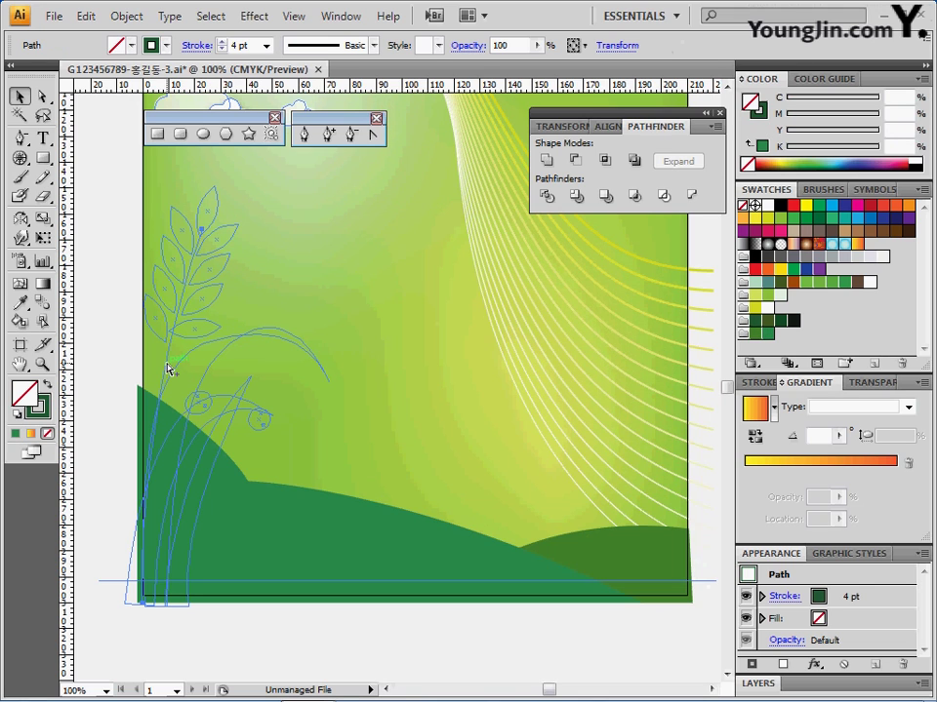
key(ctrl+alt+5)
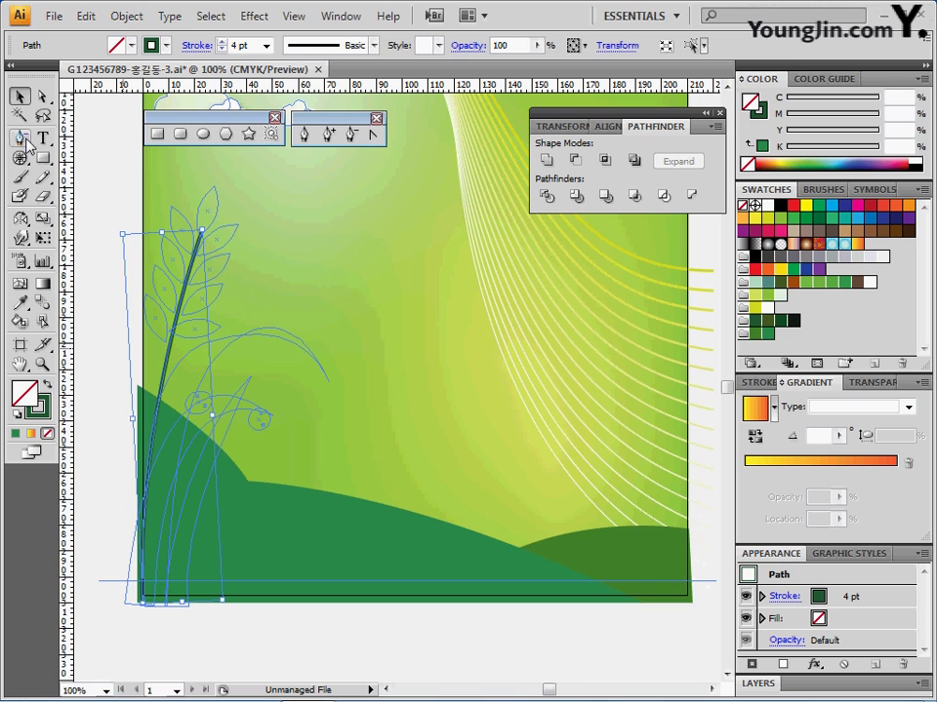
- Examine the tall stem's stroke colour values and stroke weight, and deselect the stem
click(43, 96)
click(201, 235)
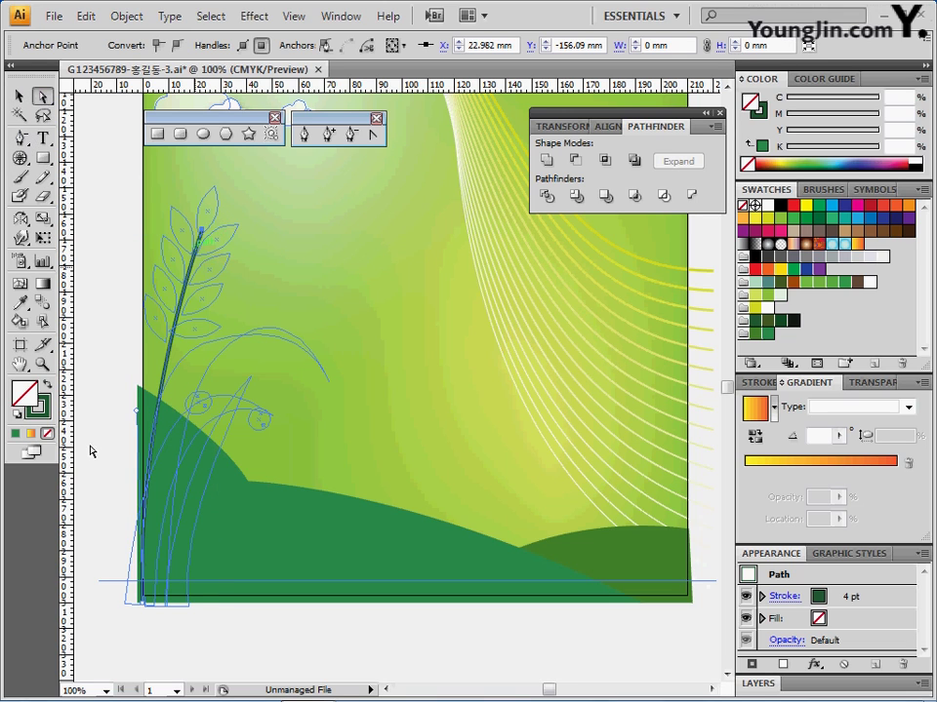
click(37, 407)
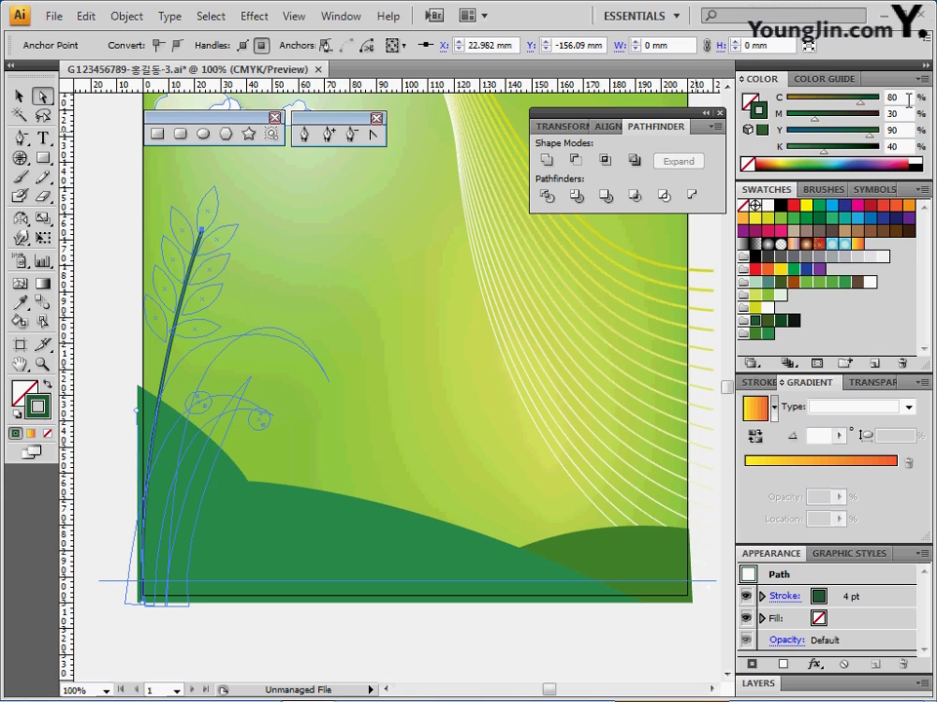
click(893, 113)
click(898, 130)
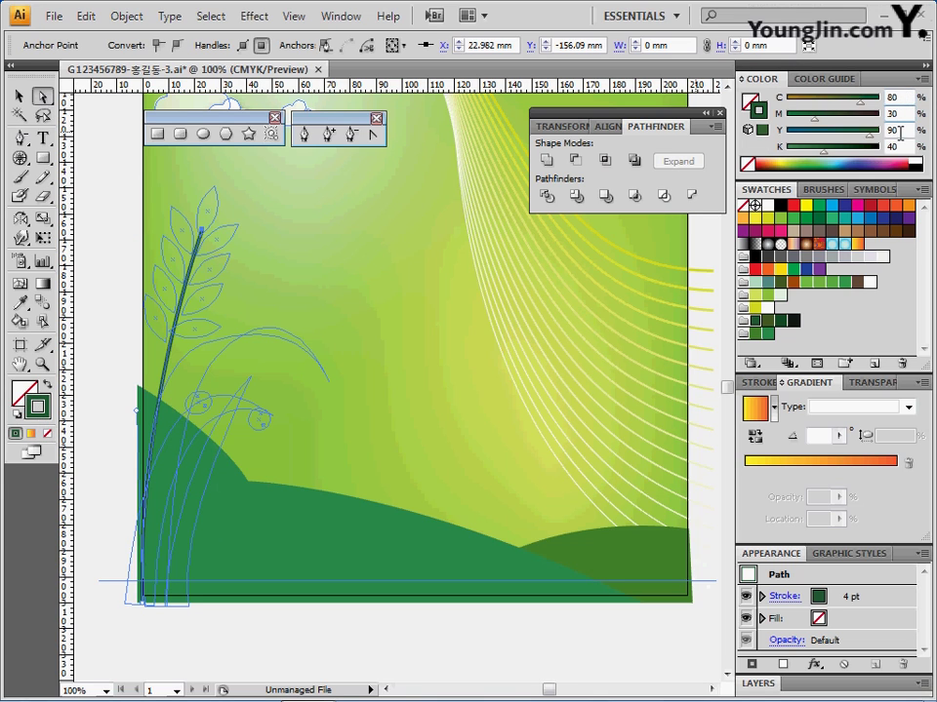
click(766, 383)
click(782, 384)
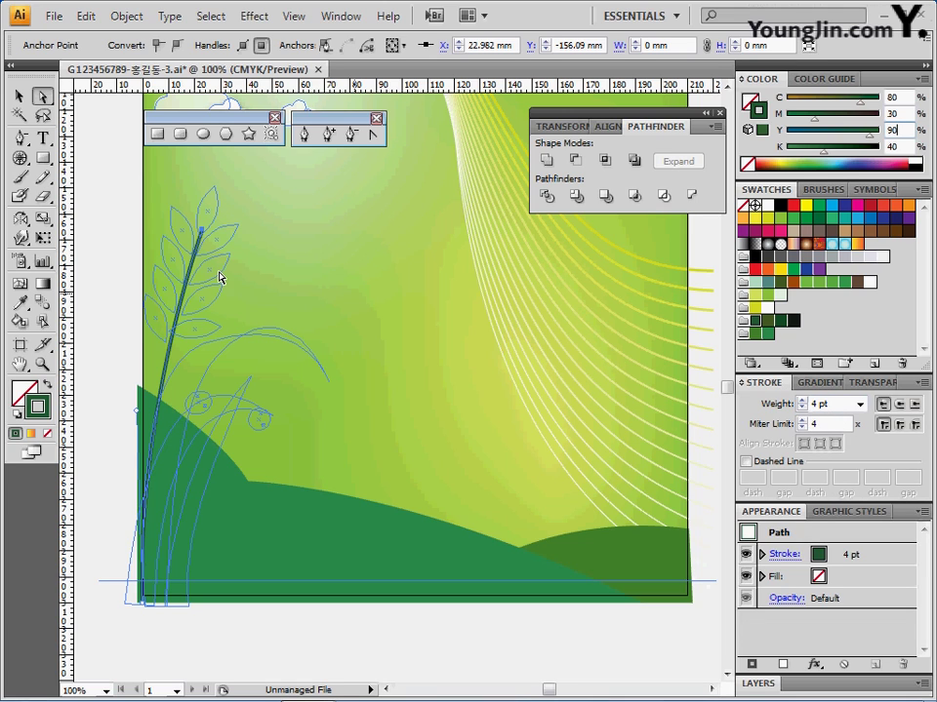
click(105, 238)
click(93, 296)
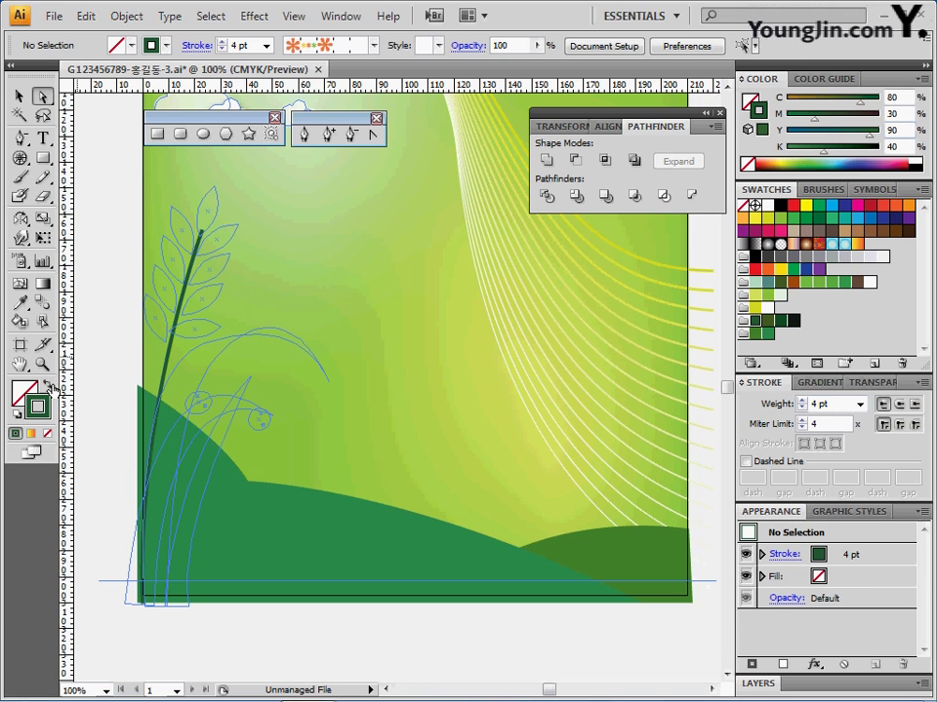
- Swap fill and stroke, and draw a dark green ellipse about 7 by 18 mm at the stem's tip, over the topmost leaf guide
key(shift+x)
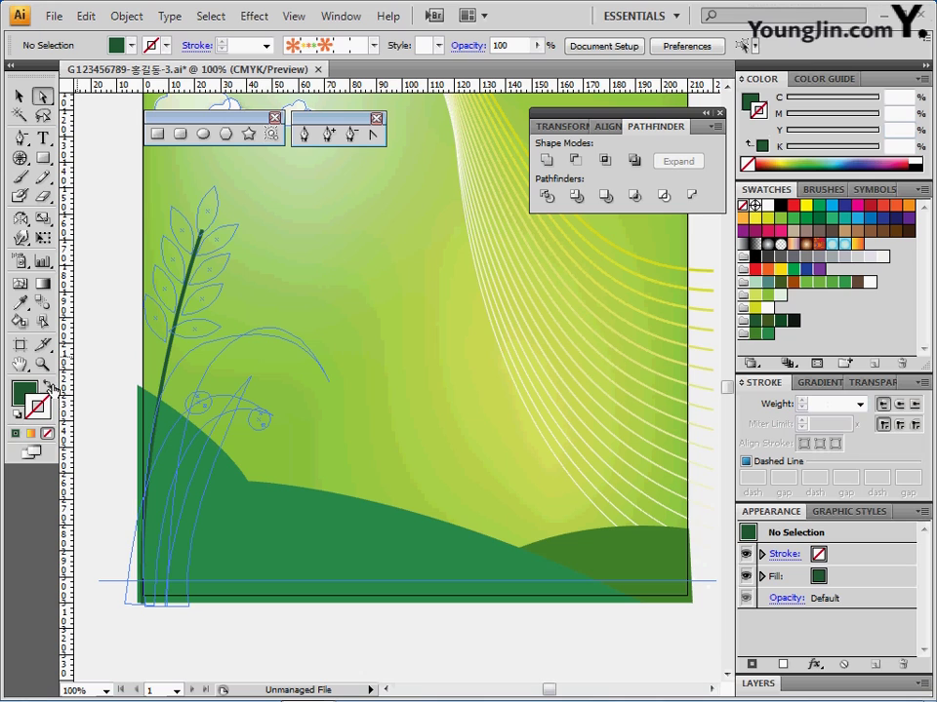
click(203, 134)
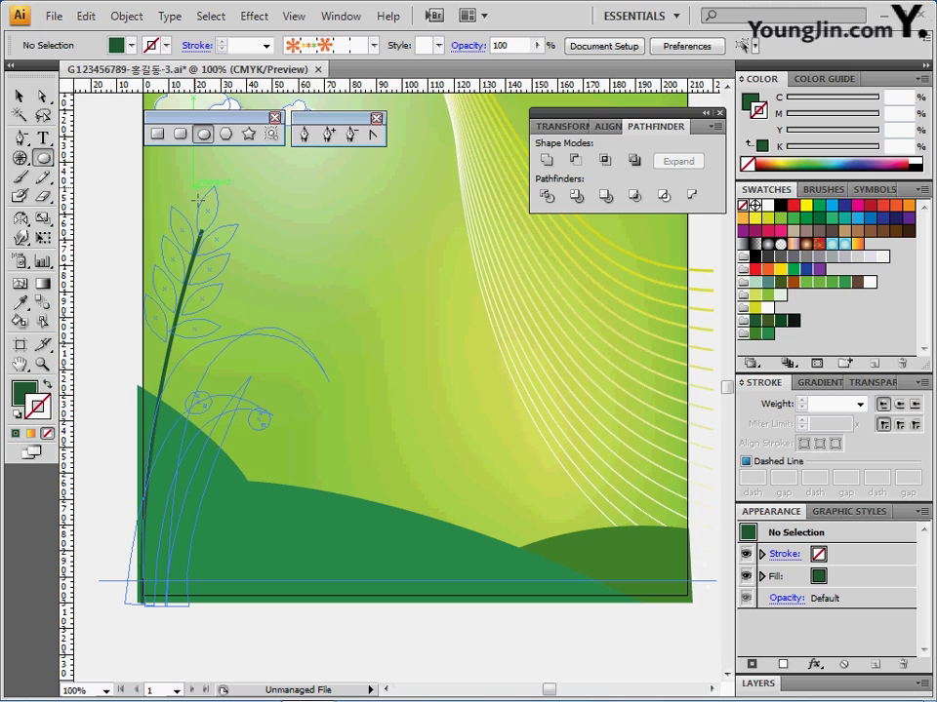
drag(193, 184, 210, 233)
key(ctrl+space)
ctrl+click(265, 288)
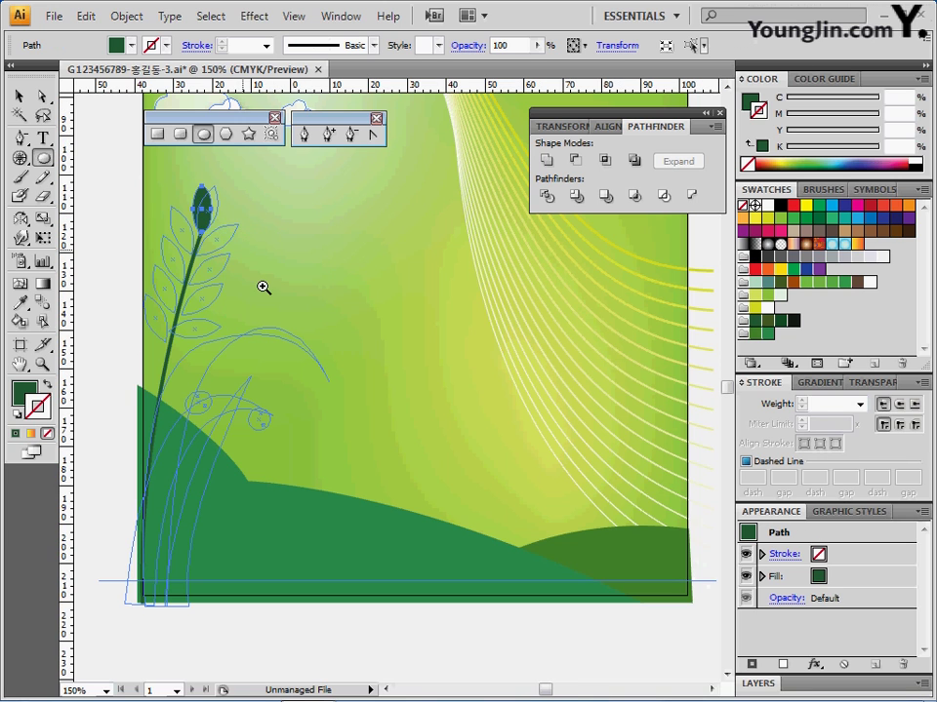
ctrl+click(267, 290)
ctrl+click(432, 398)
drag(422, 371, 289, 300)
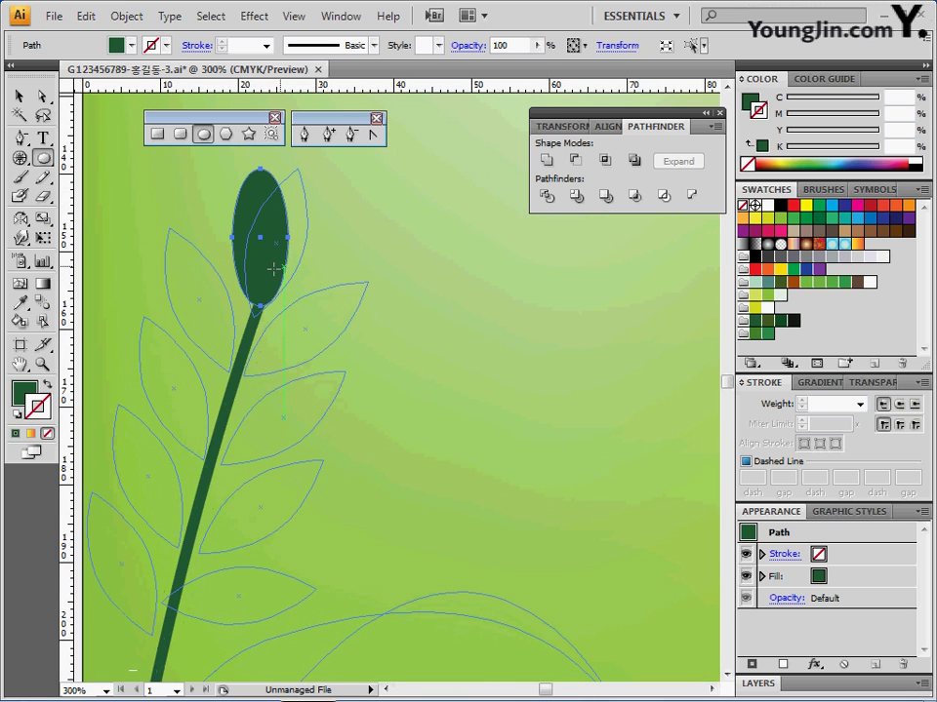
- Convert the ellipse's upper and lower anchor points to corners to form a pointed leaf
click(372, 139)
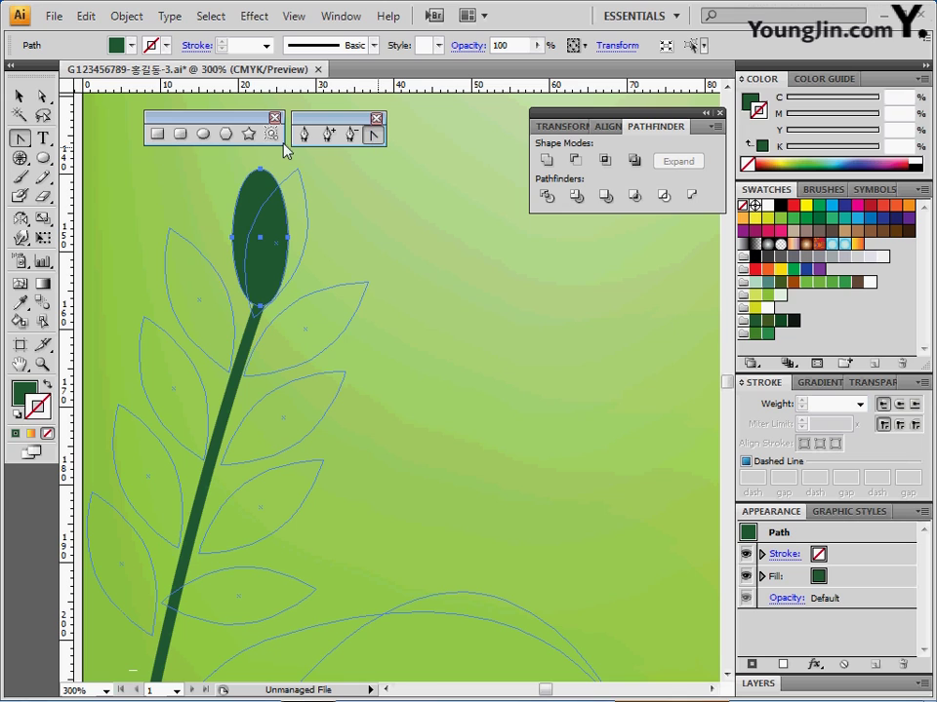
click(261, 174)
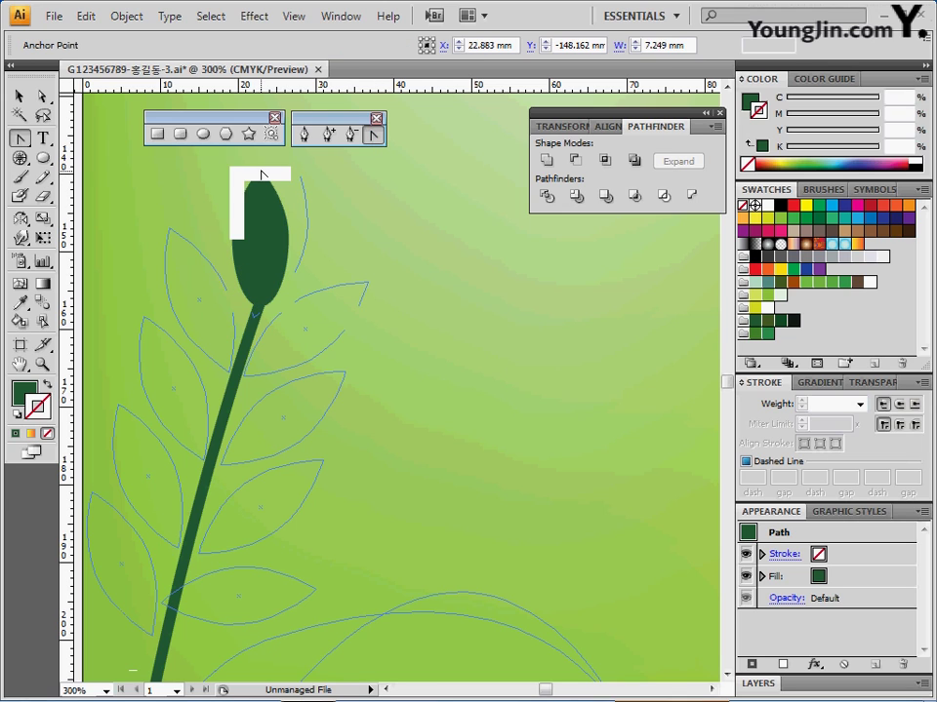
click(259, 309)
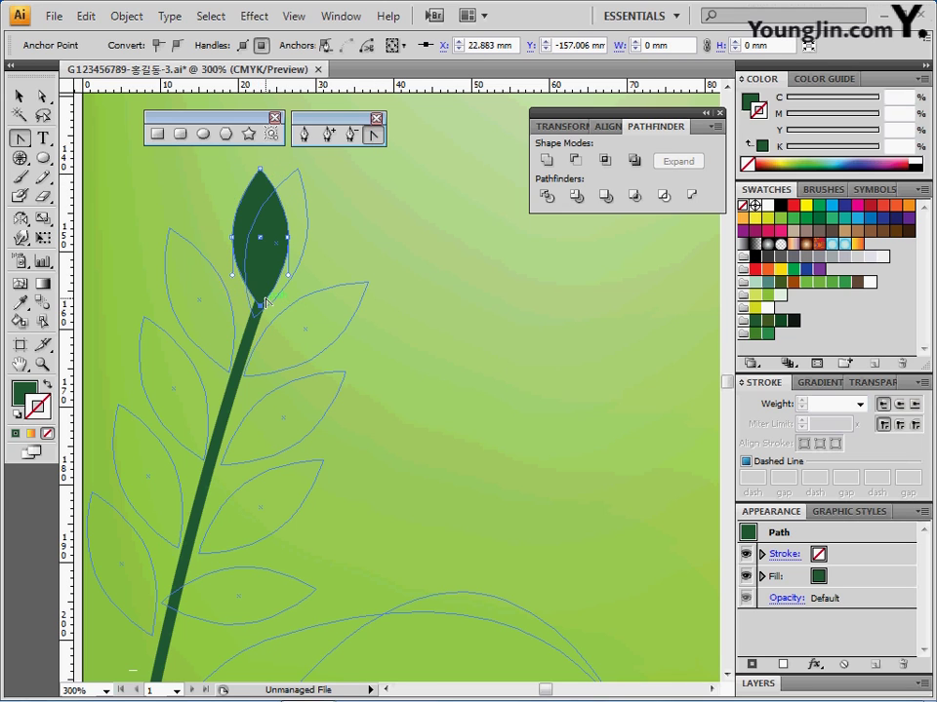
mouse_move(262, 239)
mouse_down()
mouse_move(273, 240)
mouse_move(261, 246)
mouse_up()
drag(268, 297, 251, 355)
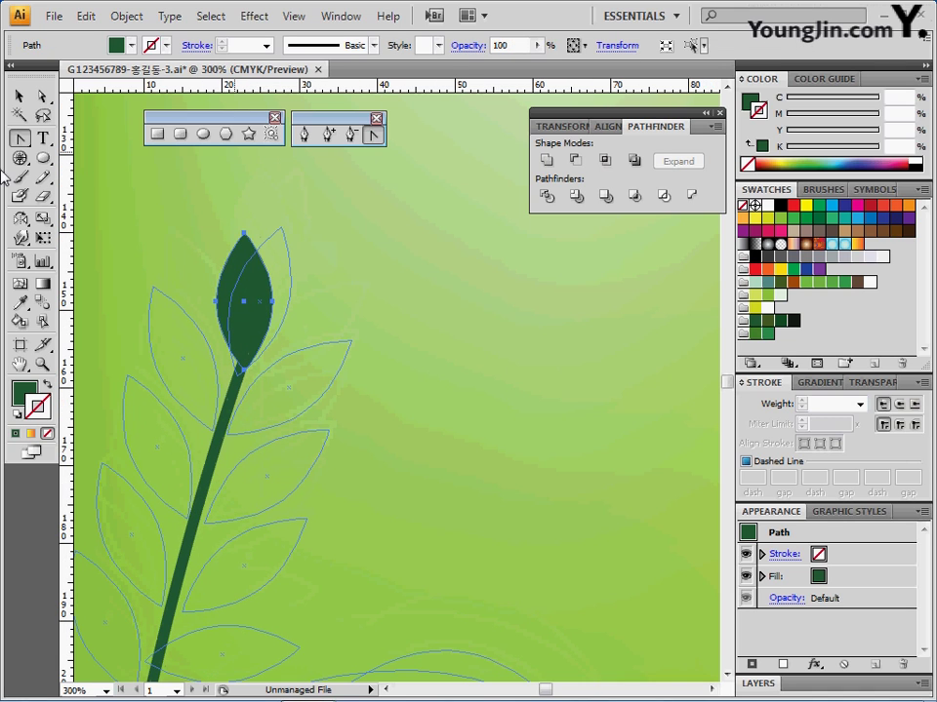
- Rotate the pointed leaf about 17° clockwise and fit it over the topmost leaf guide at the stem's tip
click(19, 96)
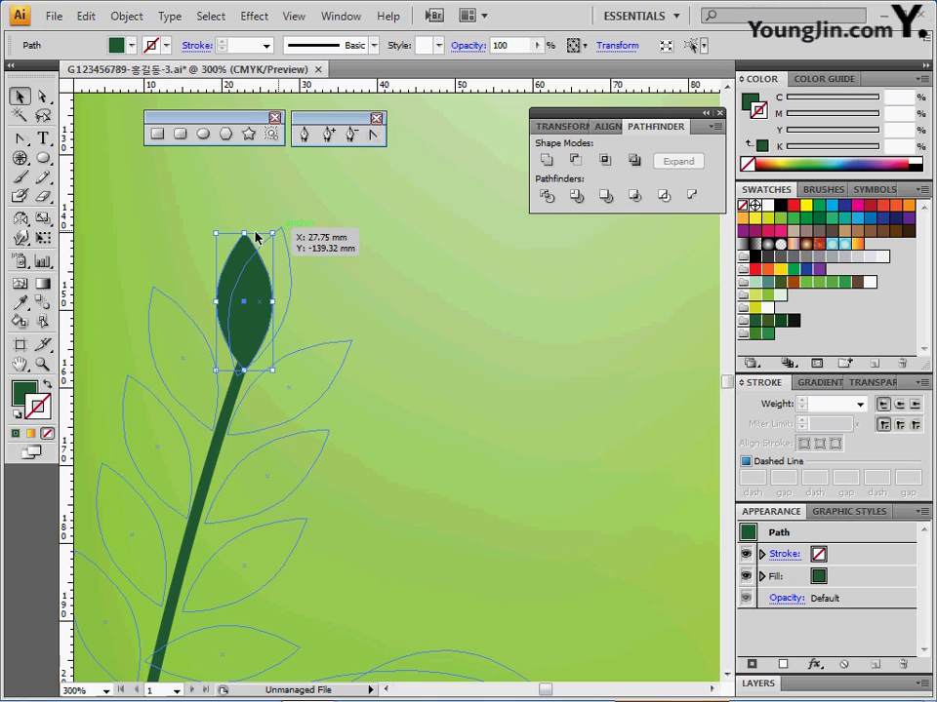
drag(246, 232, 299, 236)
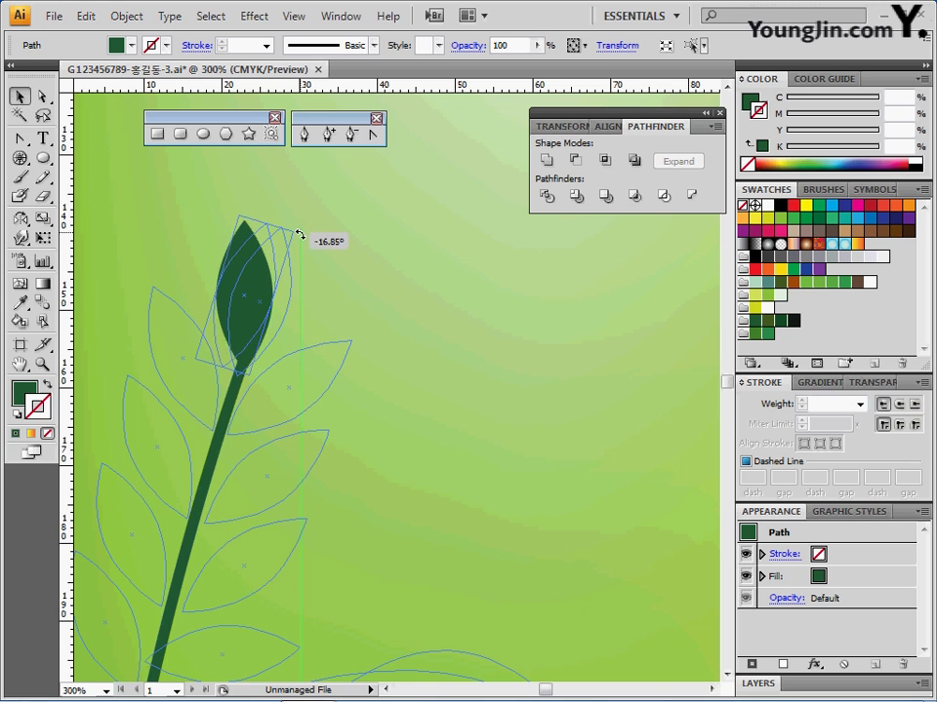
mouse_move(255, 310)
mouse_down()
mouse_move(272, 309)
mouse_move(259, 312)
mouse_move(307, 264)
mouse_move(252, 278)
mouse_move(247, 309)
mouse_up()
- Tilt a copy of the leaf counterclockwise and fit it onto the uppermost leaf guide on the stem's left side
drag(293, 226, 253, 200)
drag(236, 306, 222, 307)
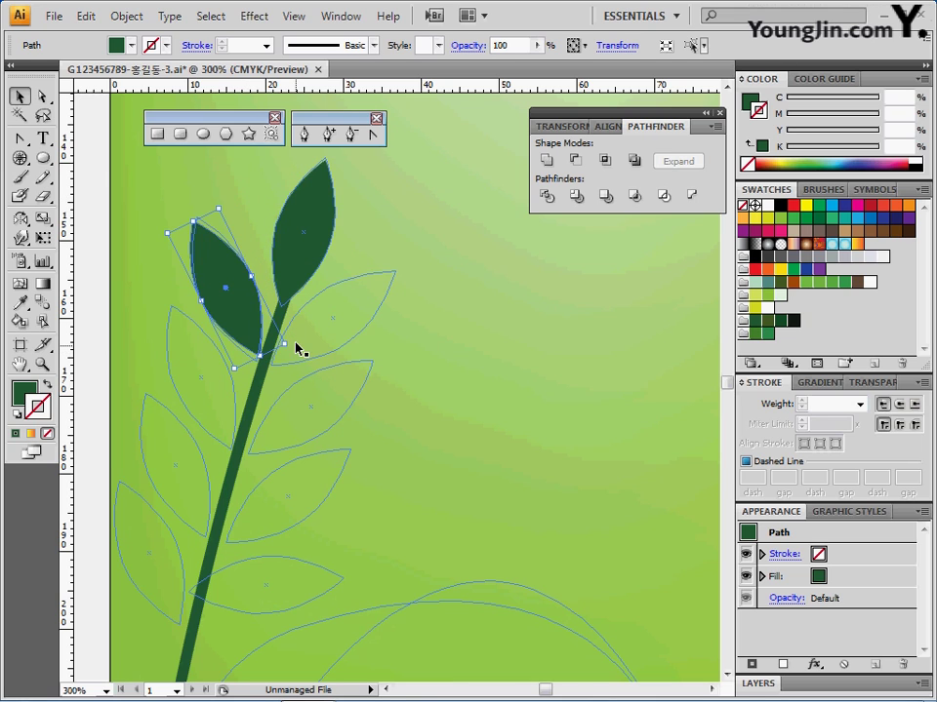
drag(288, 339, 242, 310)
drag(303, 377, 302, 296)
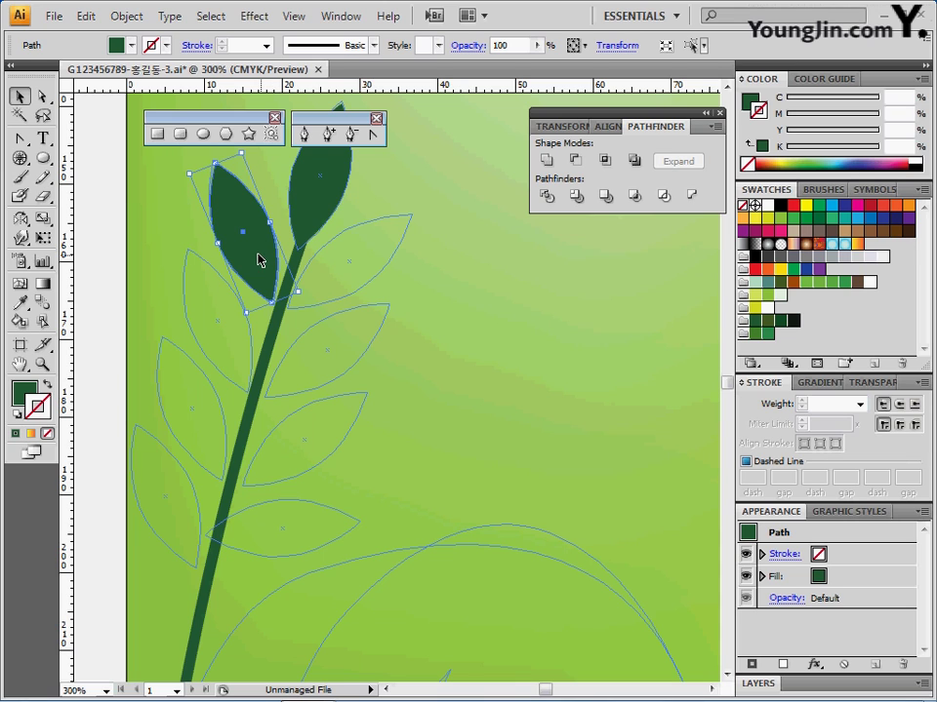
- Duplicate the left leaf three times at equal spacing down the stem, onto the remaining left leaf guides
drag(259, 259, 236, 345)
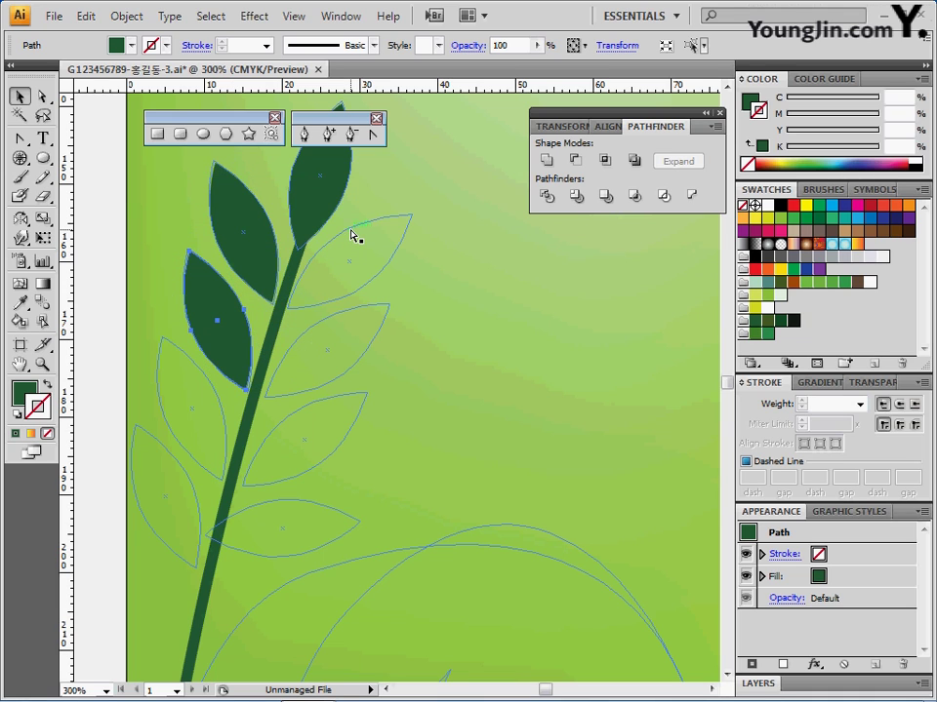
key(ctrl+d)
key(ctrl+d)
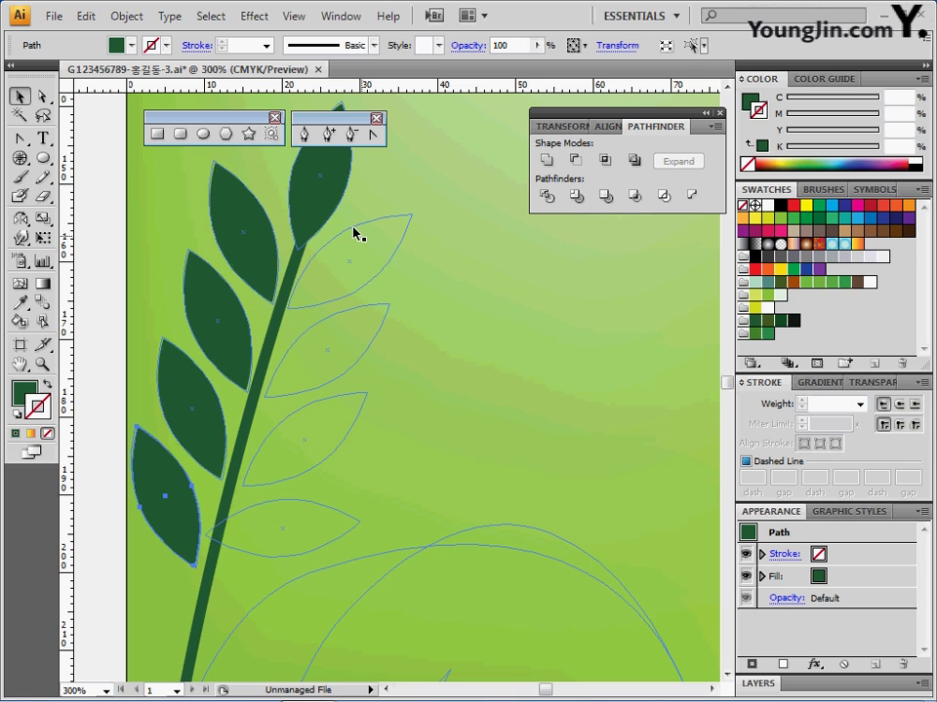
- Select the four left leaves and reflect copies of them across the stem onto the right-hand leaf guides
key(space)
drag(317, 343, 272, 325)
shift+click(174, 397)
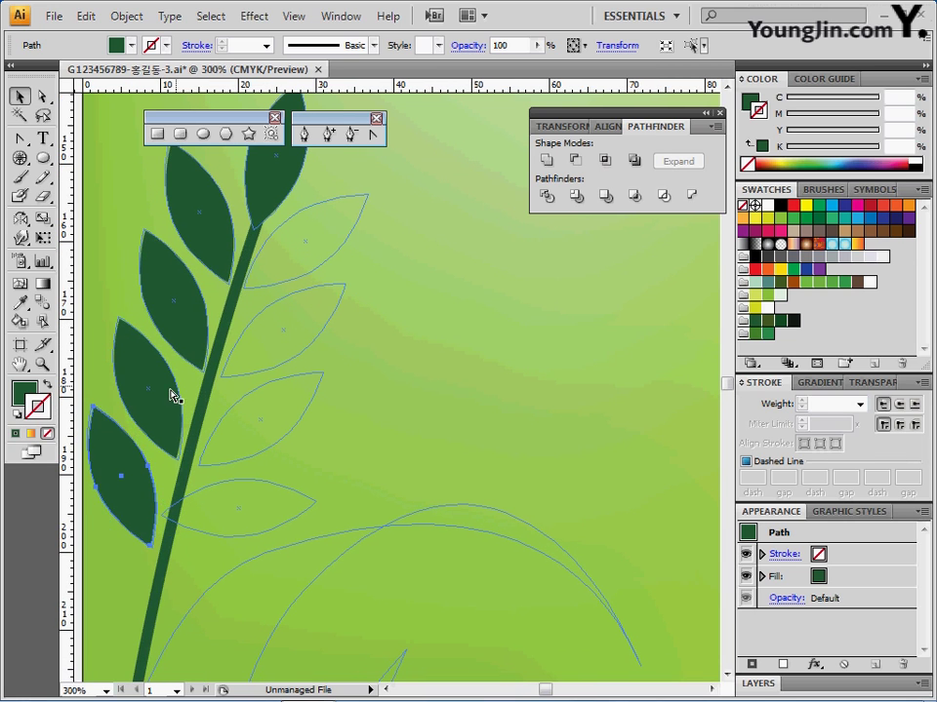
shift+click(196, 303)
shift+click(205, 232)
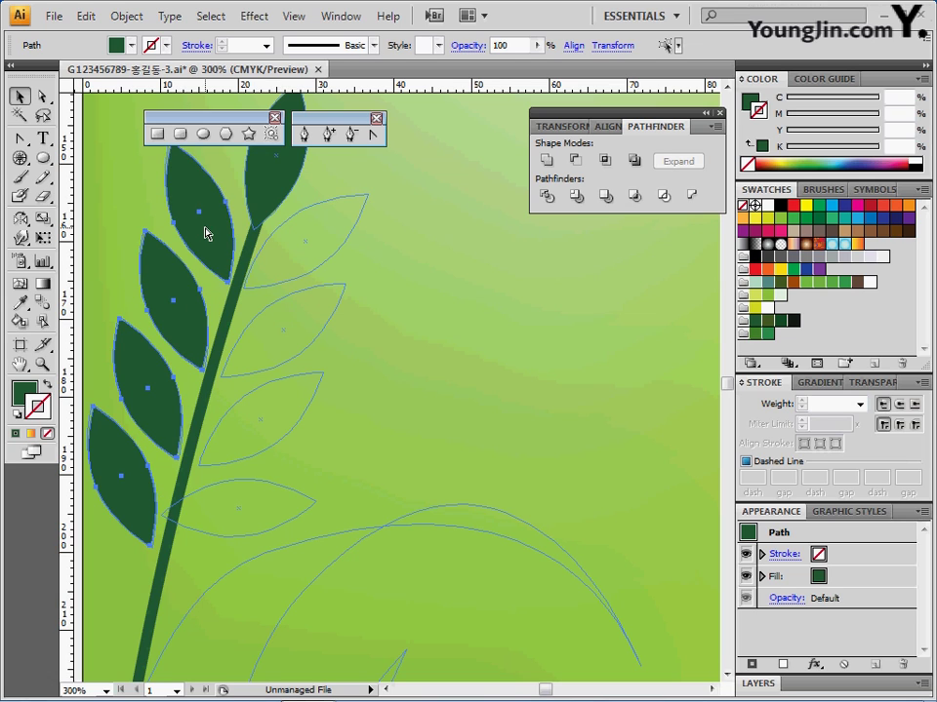
drag(204, 240, 211, 263)
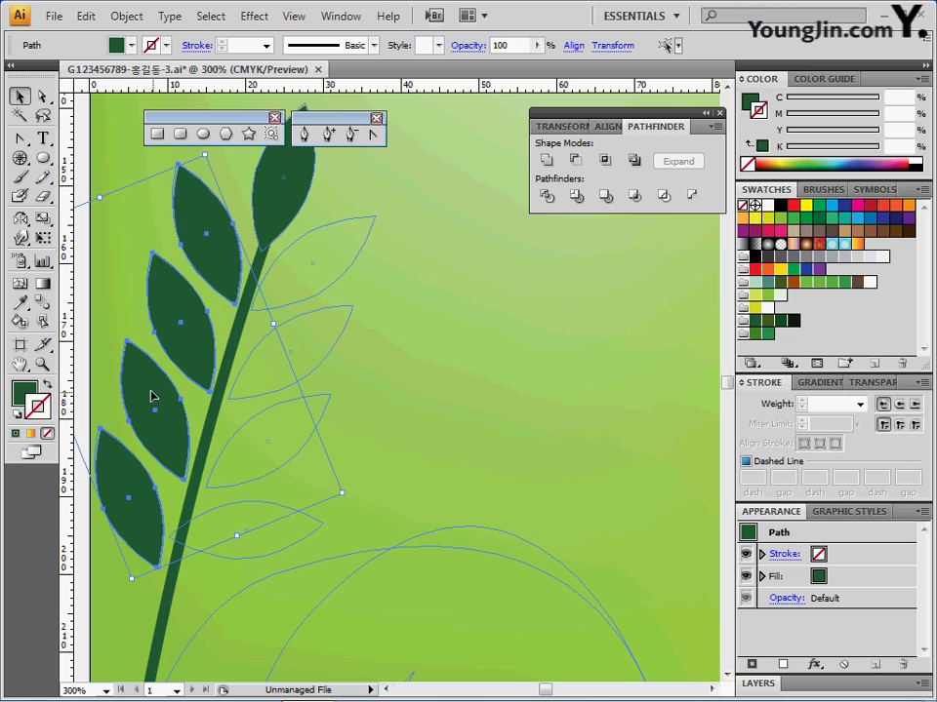
click(21, 220)
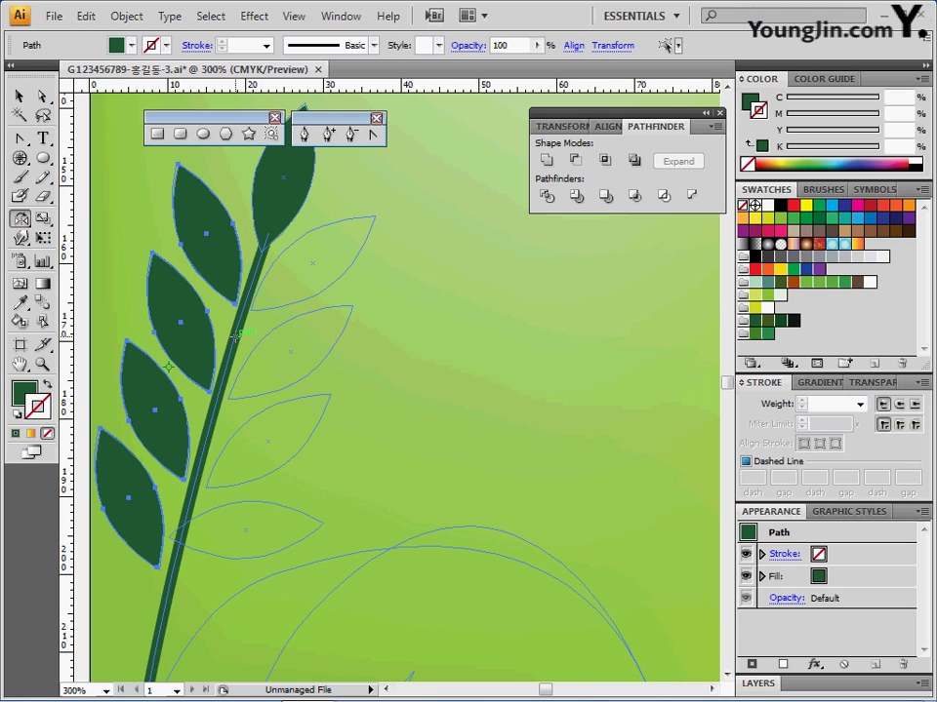
click(237, 335)
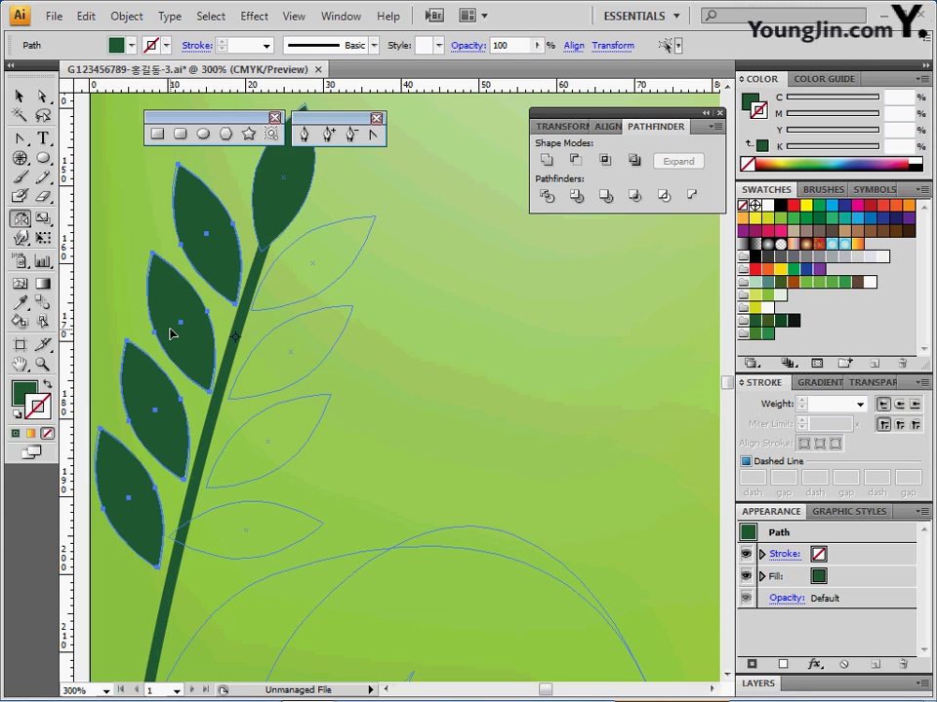
drag(169, 326, 310, 377)
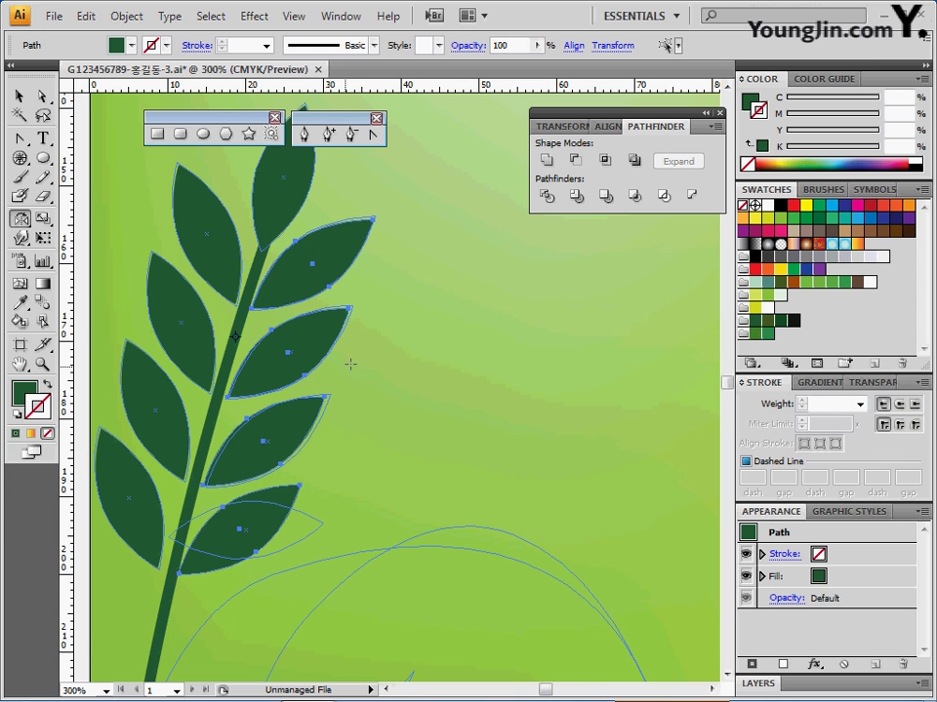
- Rotate the lowest right leaf clockwise until it matches its nearly horizontal guide, and deselect it
scroll(349, 366, down, 3)
scroll(352, 361, up, 1)
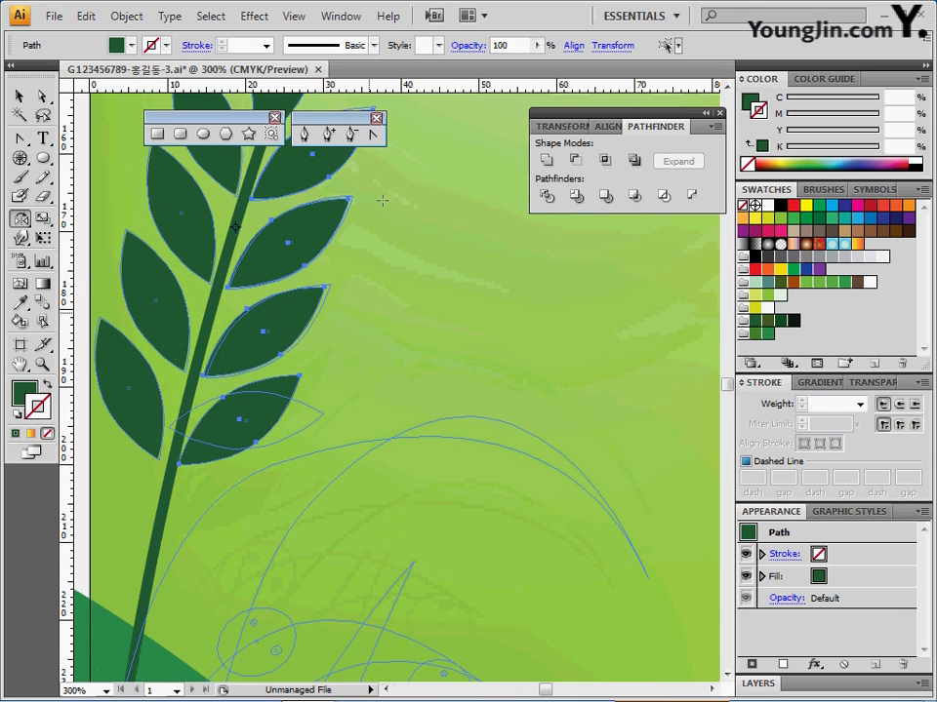
ctrl+click(348, 383)
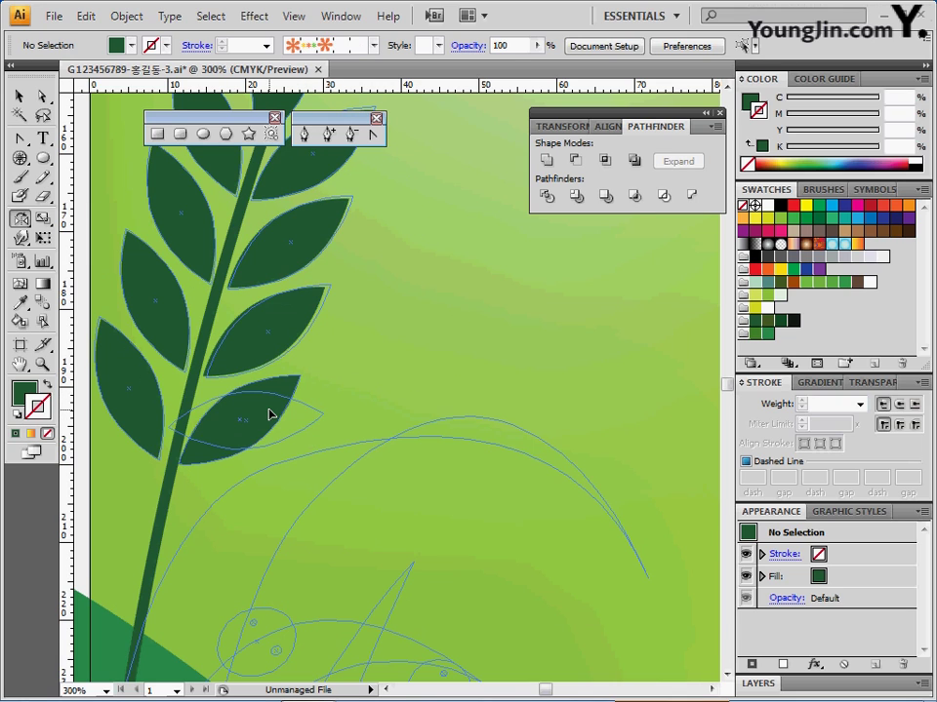
ctrl+click(270, 409)
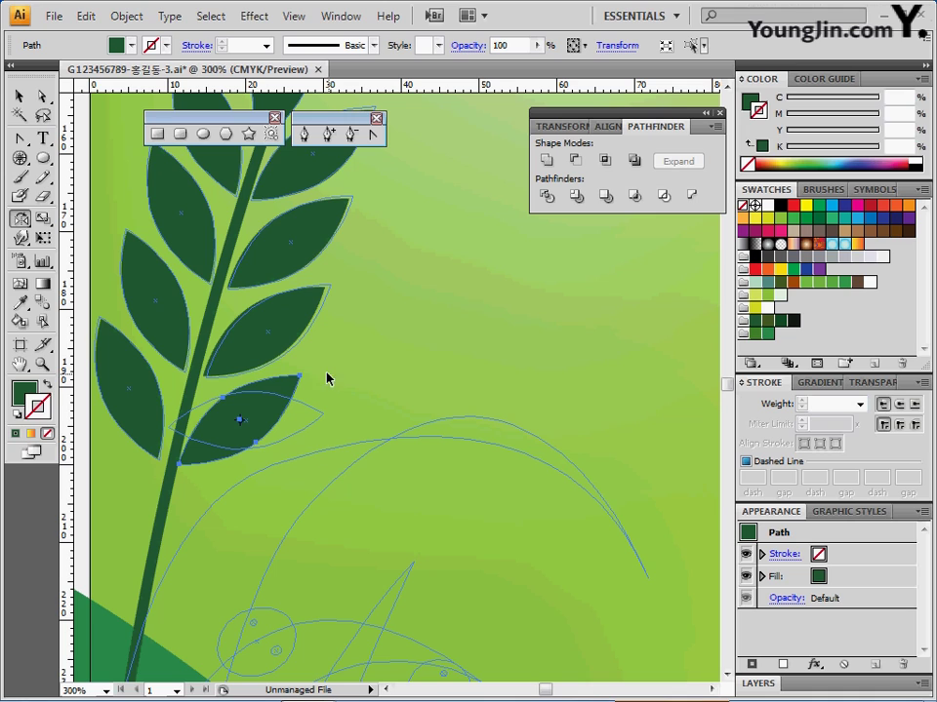
key(ctrl)
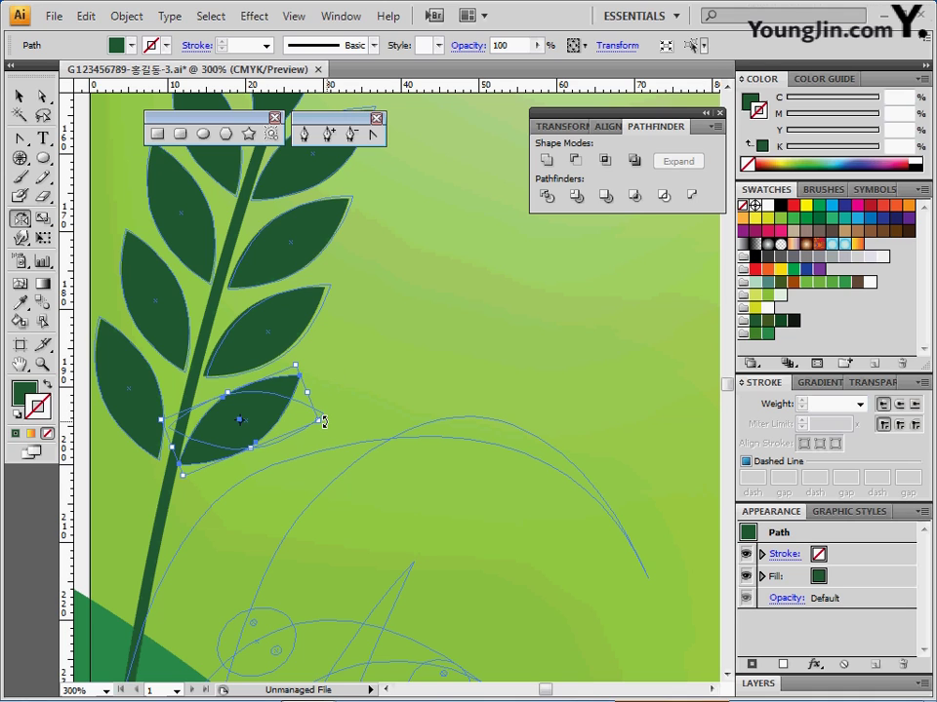
drag(324, 422, 281, 435)
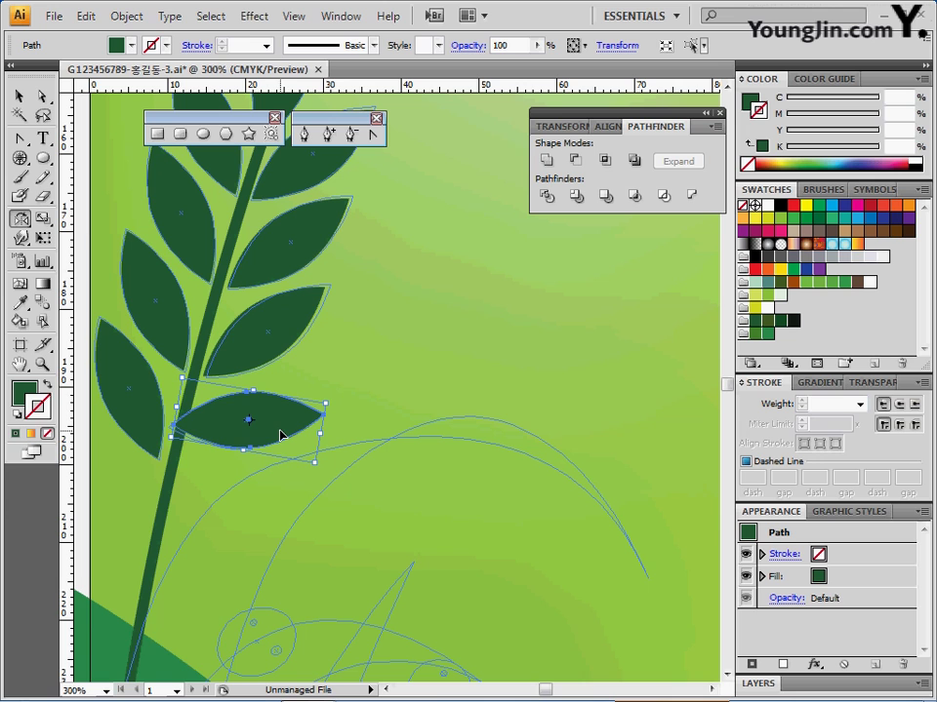
key(ctrl+minus)
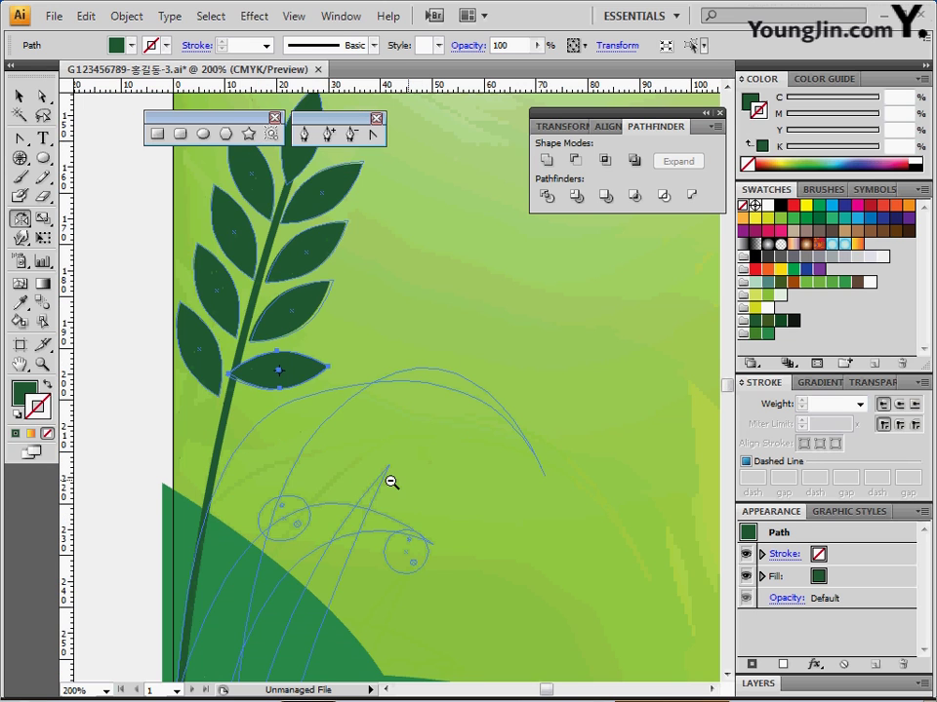
drag(391, 482, 317, 342)
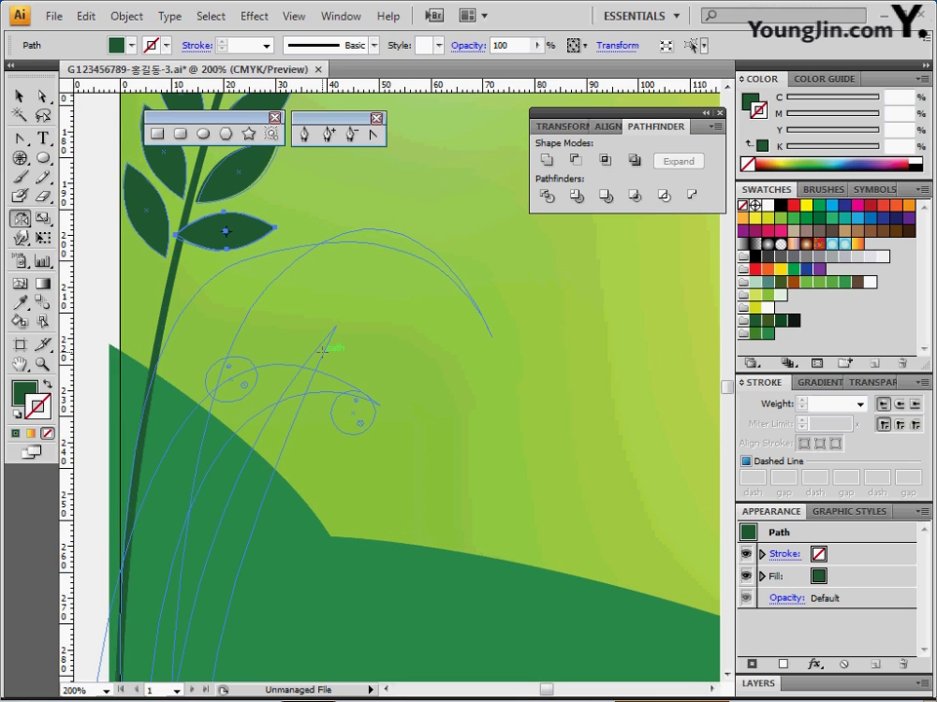
key(ctrl+shift+a)
- Release the large arching blade guide at the stem's base into a visible olive-green filled shape
click(302, 136)
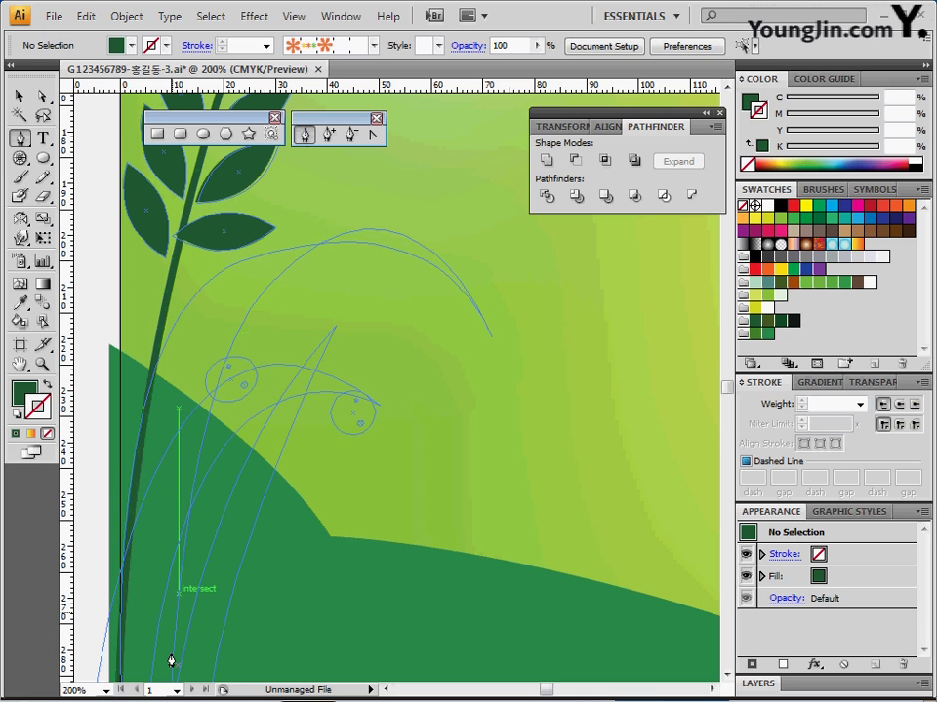
scroll(220, 569, down, 2)
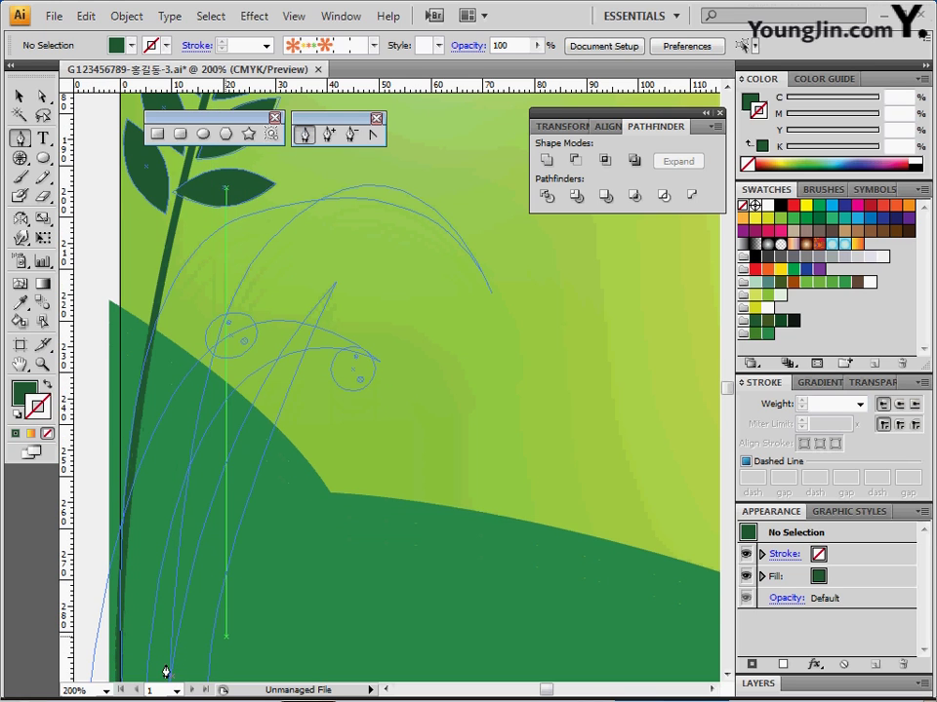
ctrl+click(315, 349)
ctrl+shift+click(324, 310)
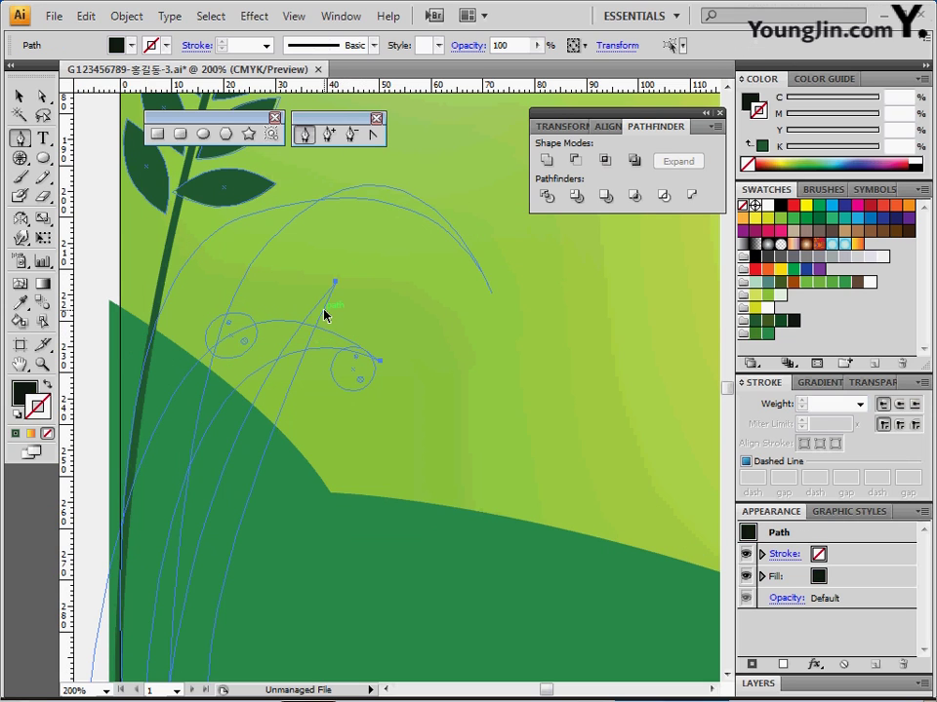
ctrl+shift+click(309, 219)
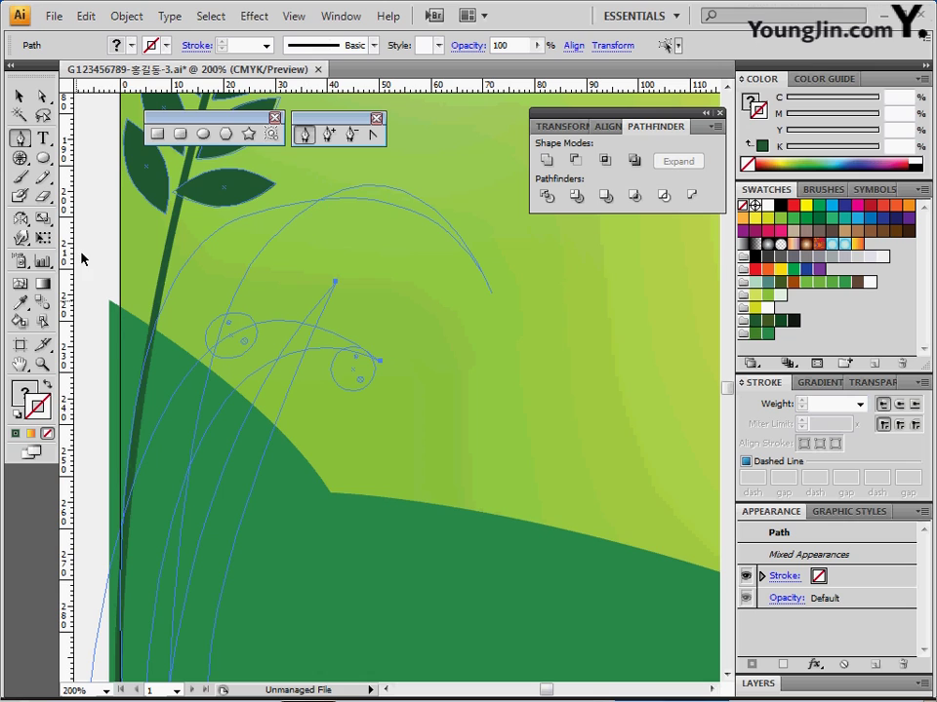
ctrl+click(204, 226)
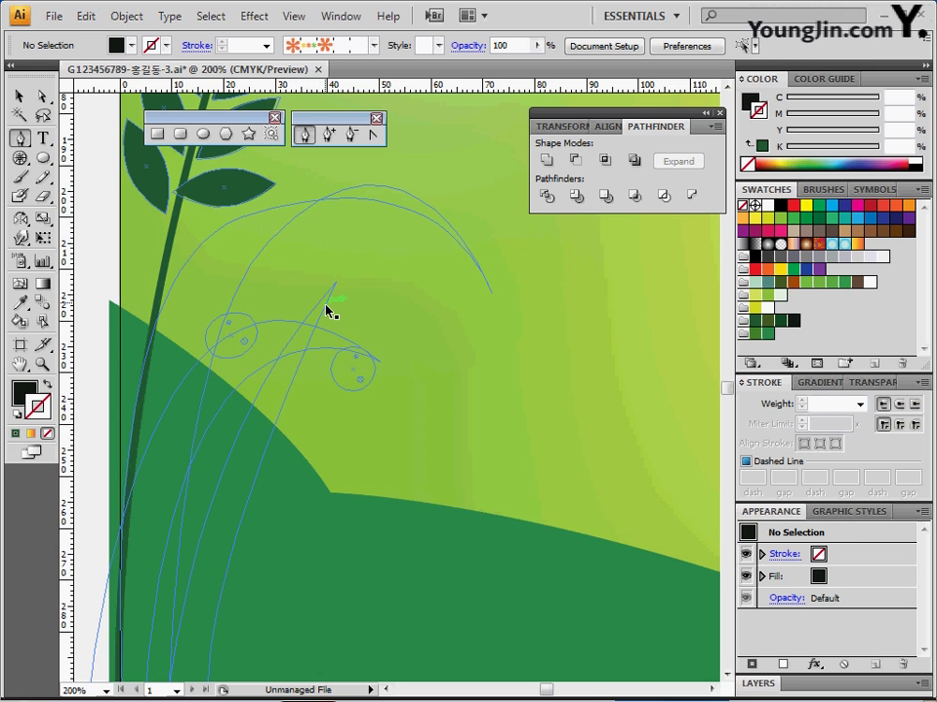
ctrl+click(318, 211)
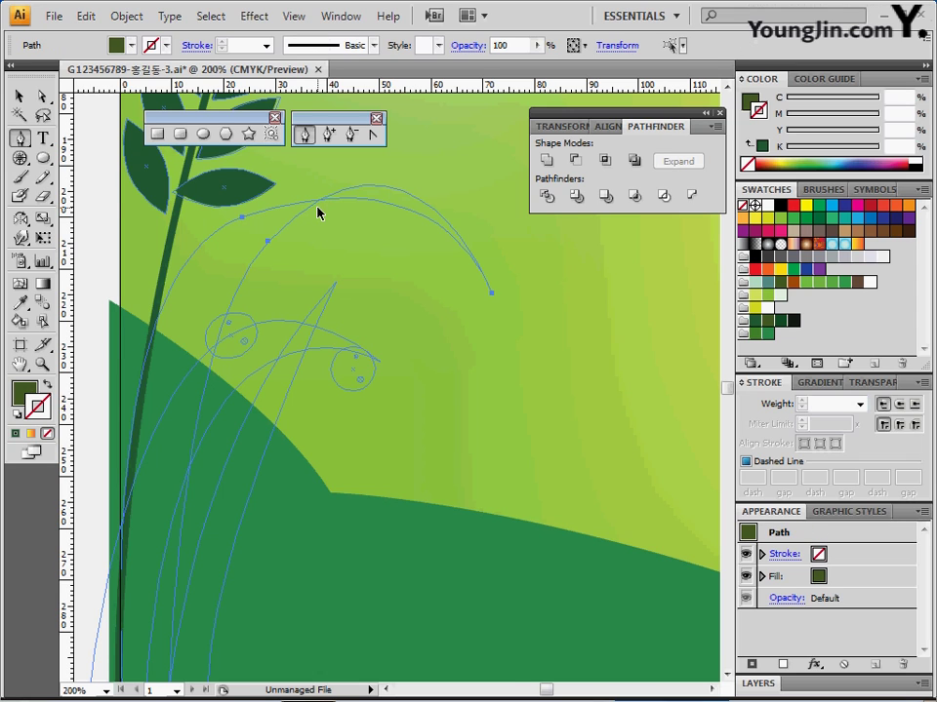
key(ctrl+shift+])
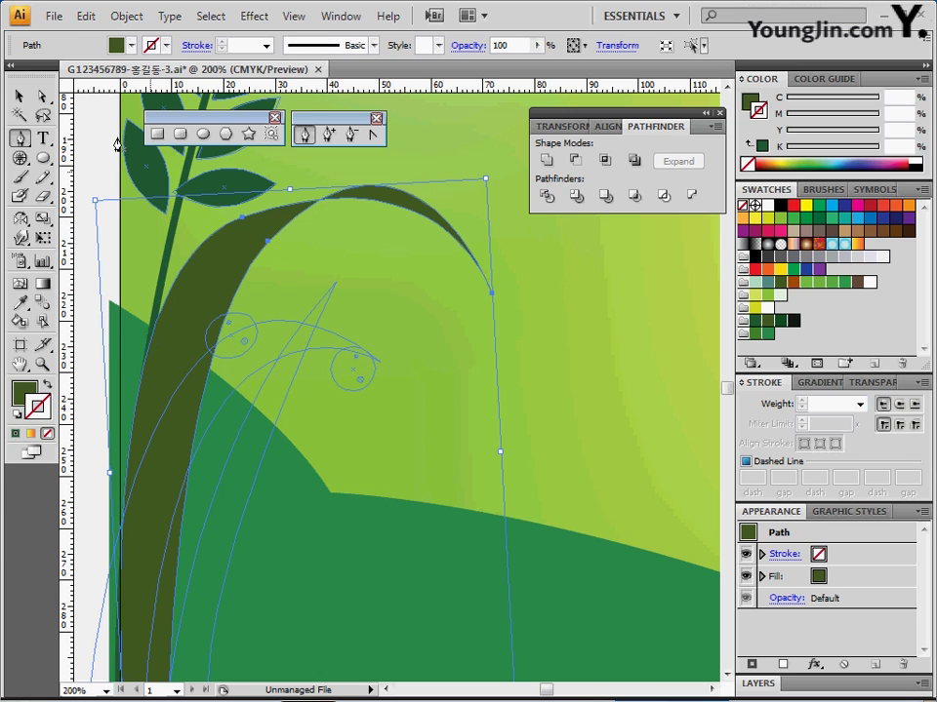
- Try lowering the inner anchor point on the large arching blade's bend, and undo the change
click(42, 95)
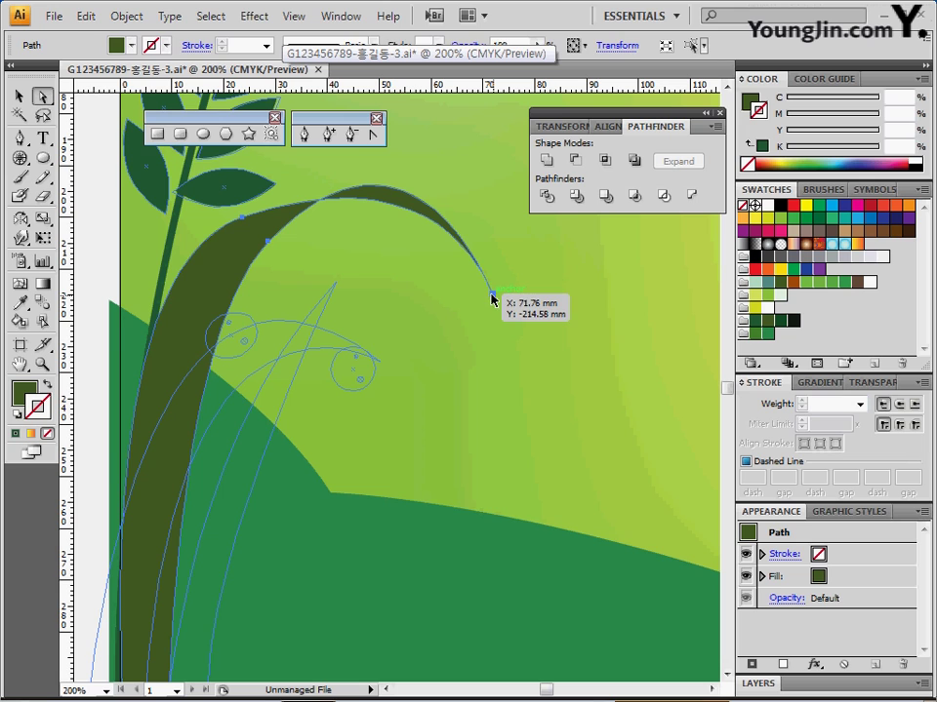
click(491, 295)
click(268, 240)
key(space)
drag(271, 247, 265, 353)
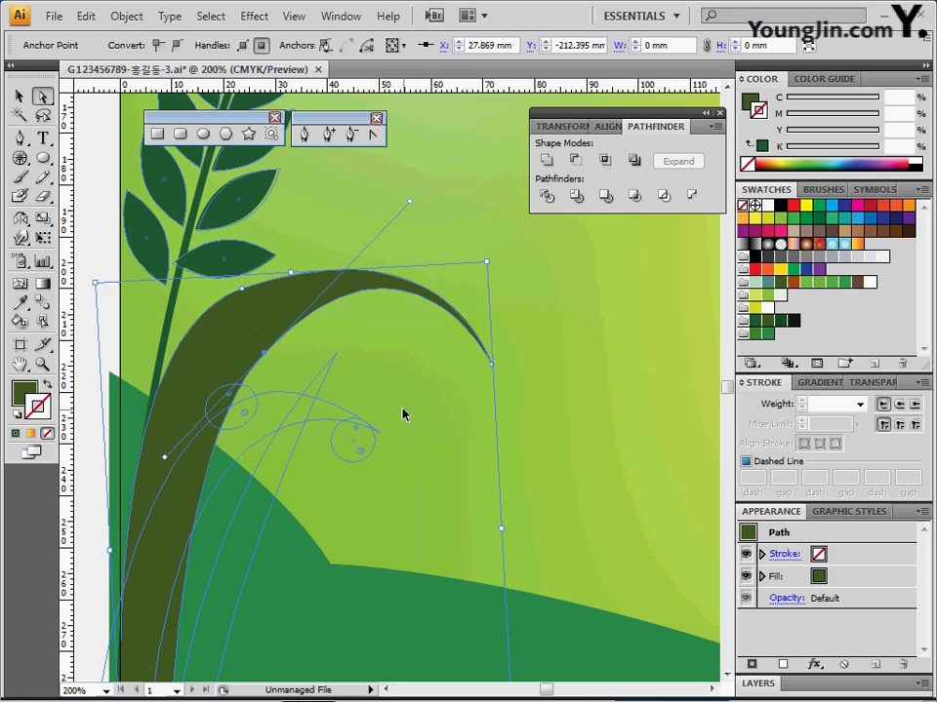
key(ctrl+z)
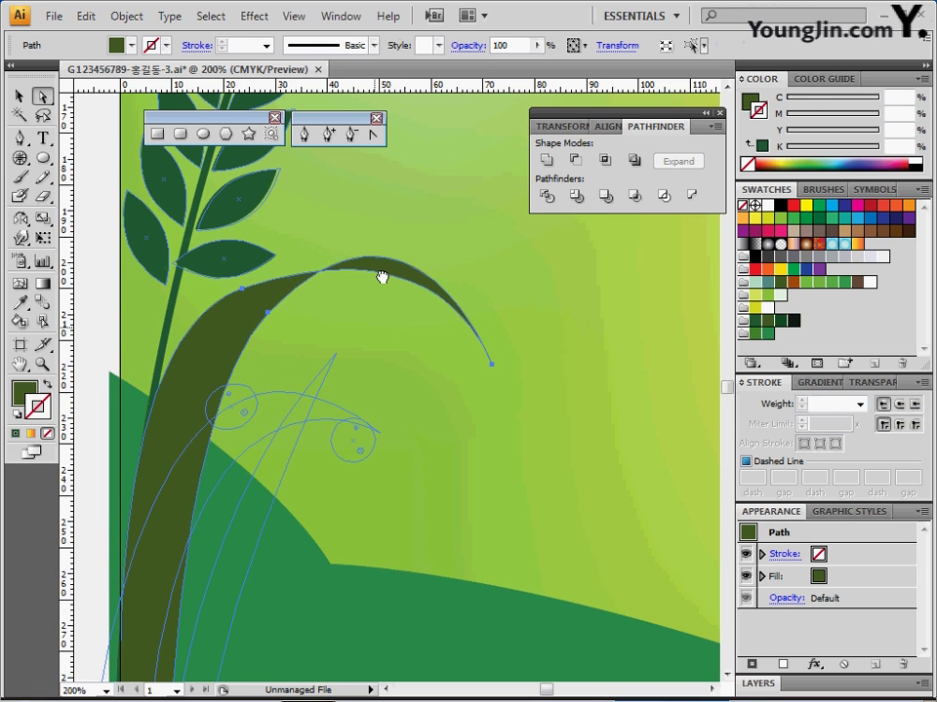
- Release the short upright blade guide and the smaller arching blade guide into visible dark green and near-black filled shapes
drag(380, 274, 390, 221)
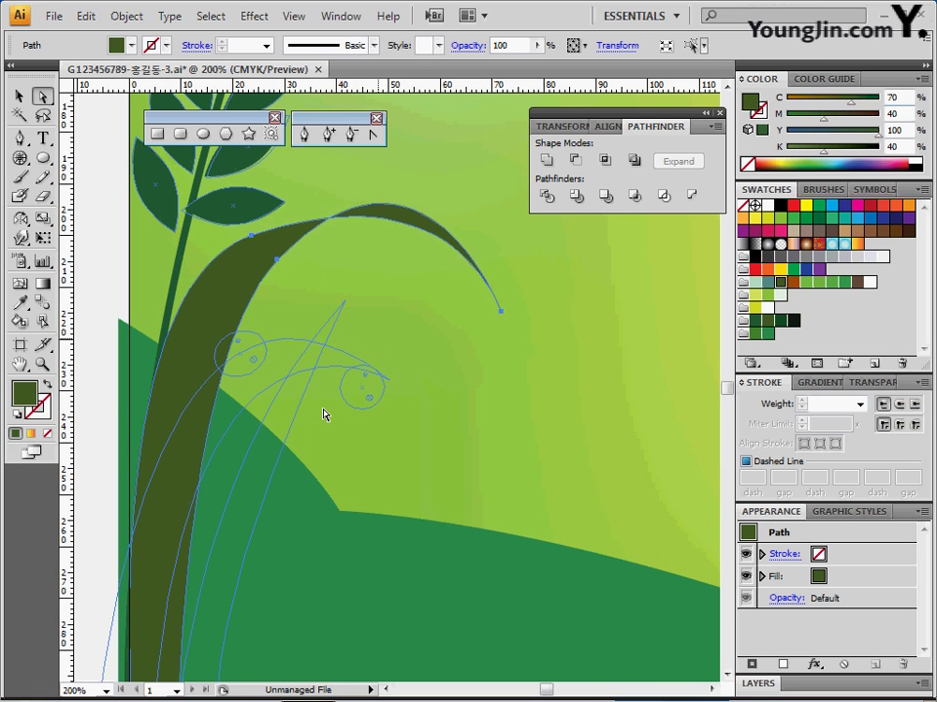
click(276, 391)
click(302, 411)
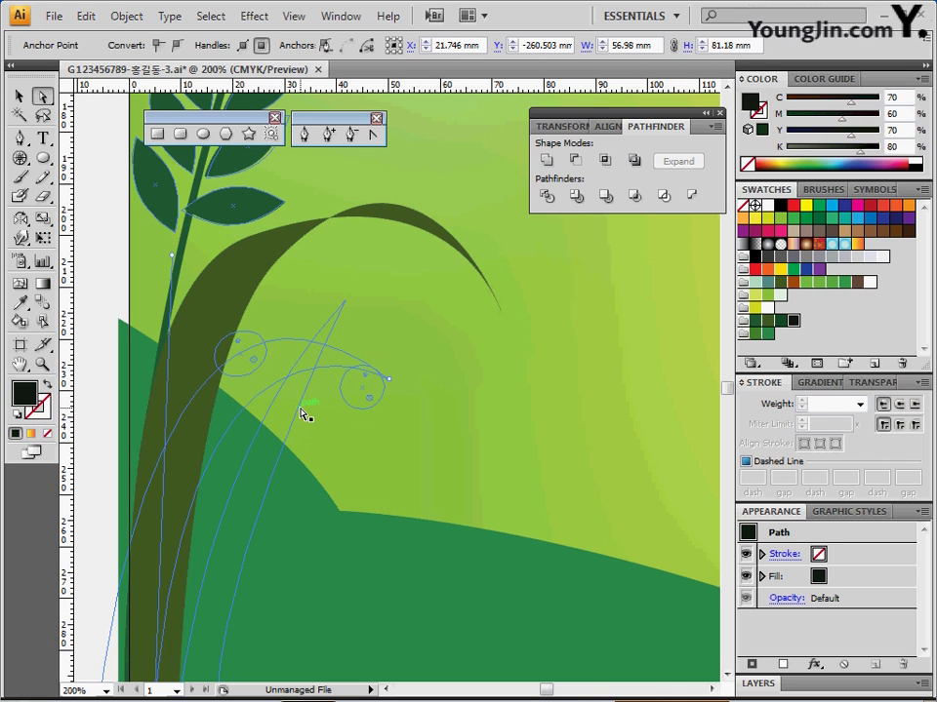
click(307, 413)
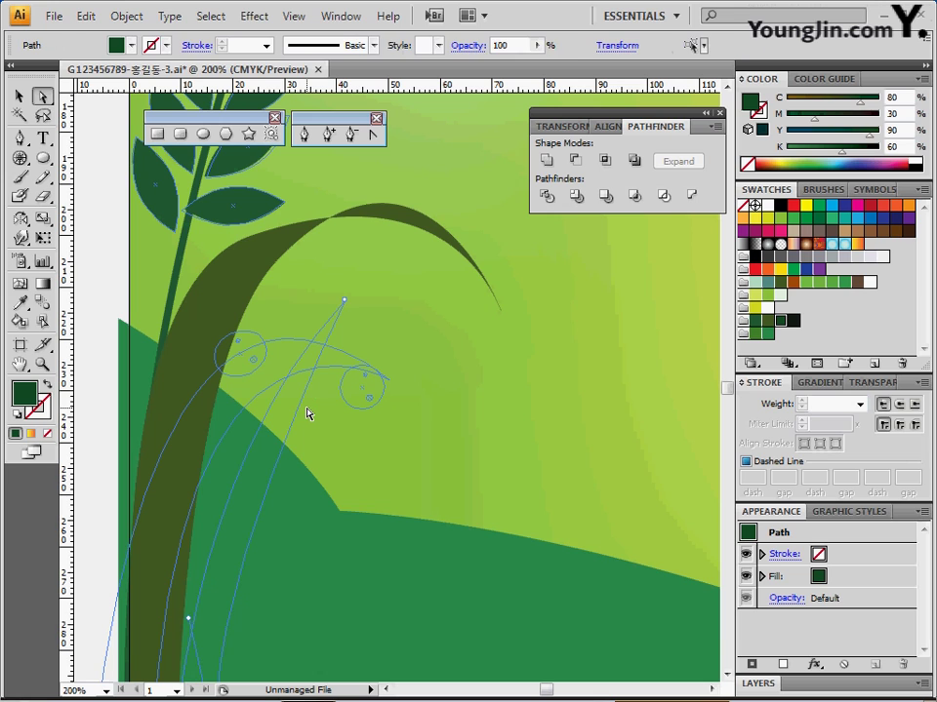
click(279, 388)
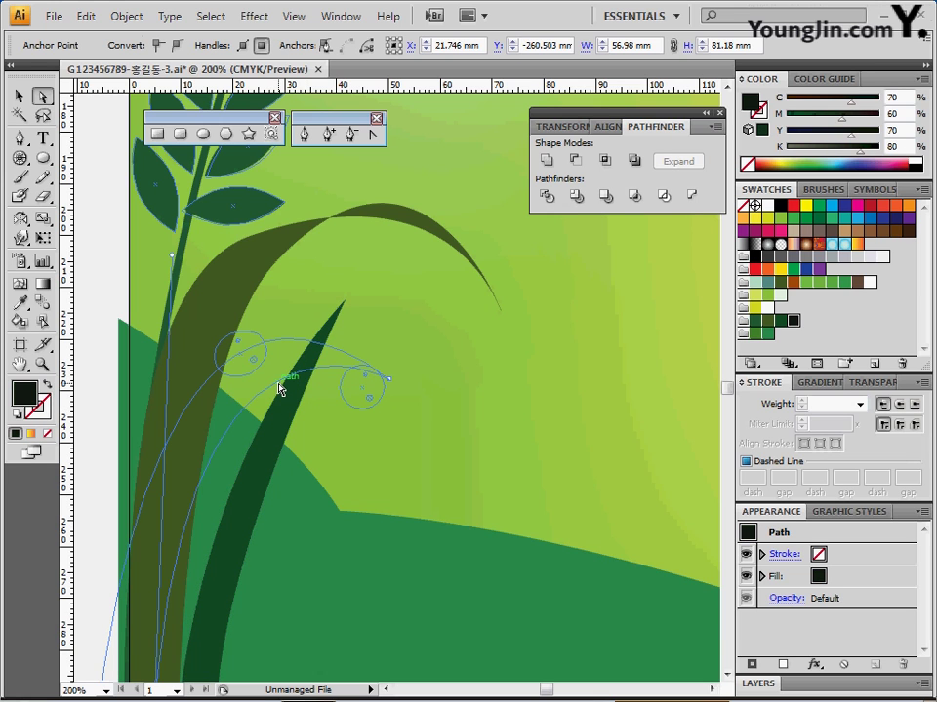
click(280, 388)
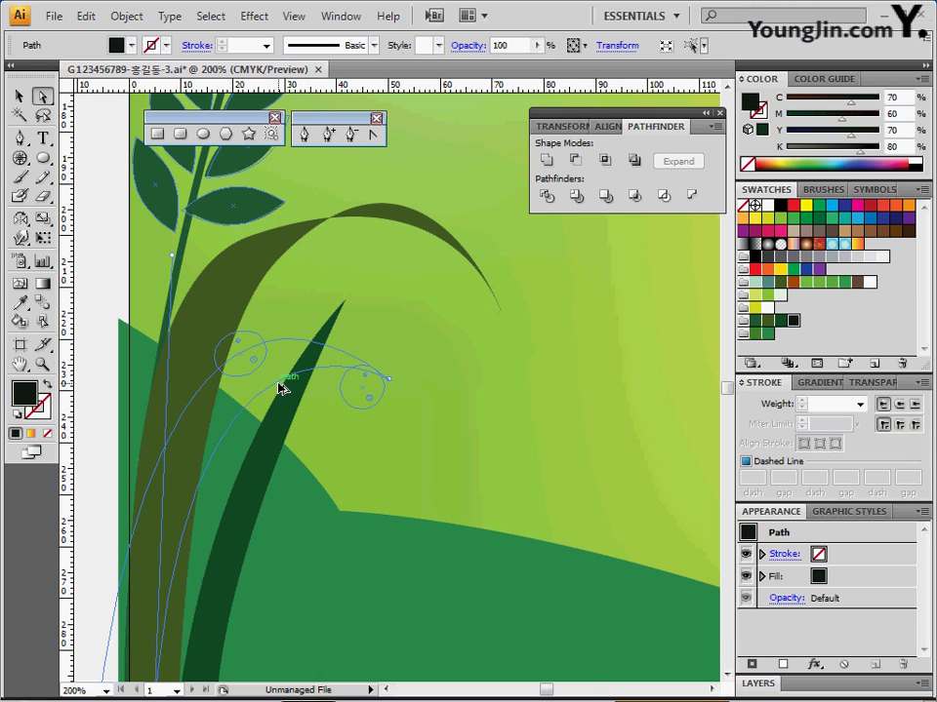
key(ctrl+minus)
drag(397, 428, 328, 413)
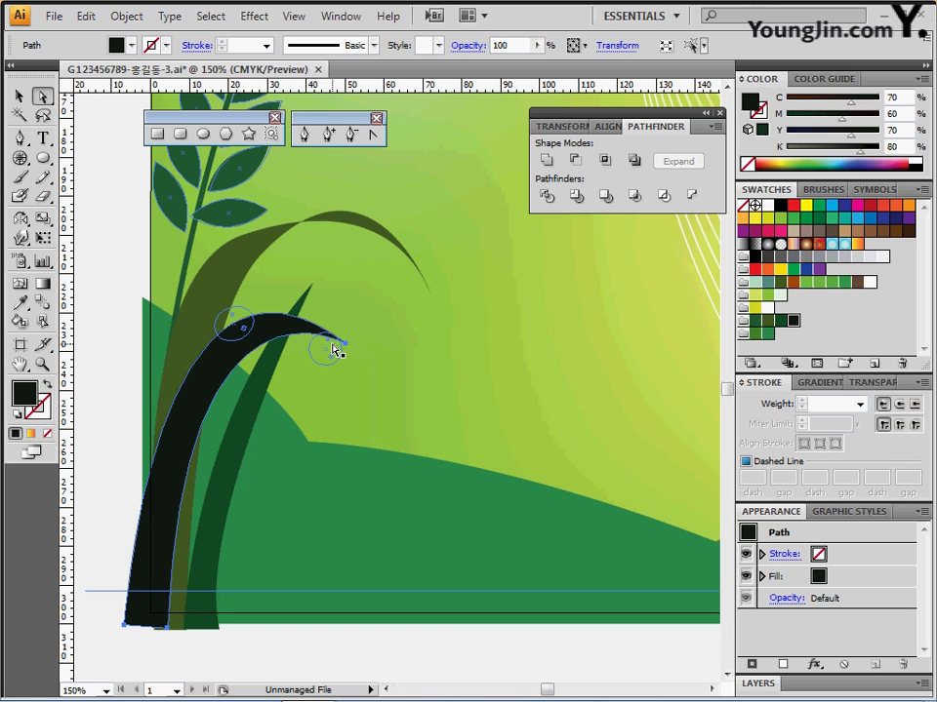
- Draw a circle from the centre of the large dewdrop guide below the near-black blade's tip and fill it with the light-blue radial gradient swatch
click(349, 377)
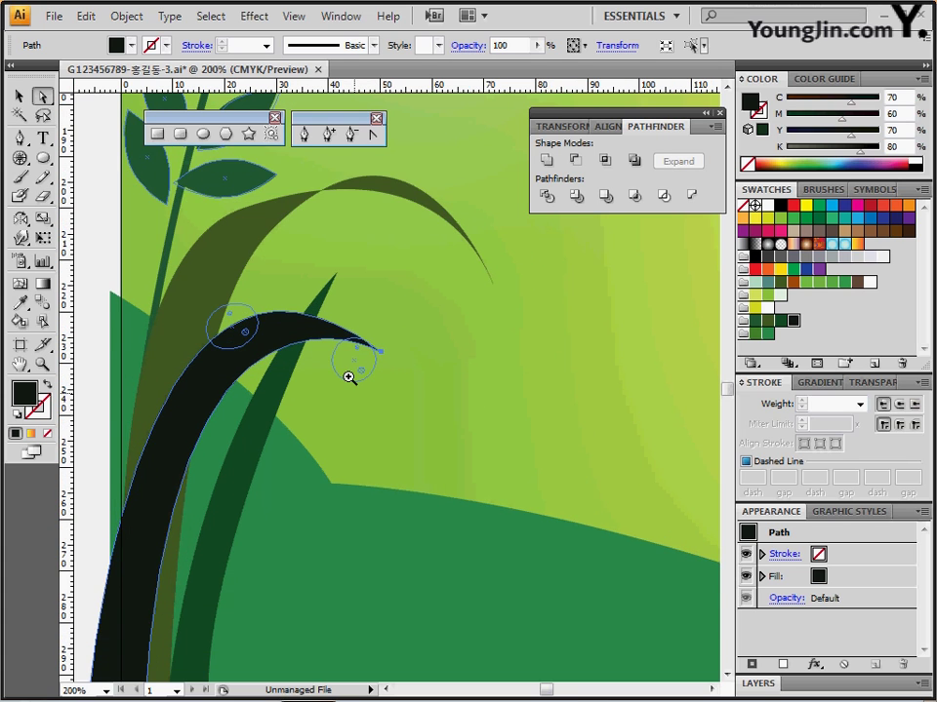
click(379, 390)
click(415, 384)
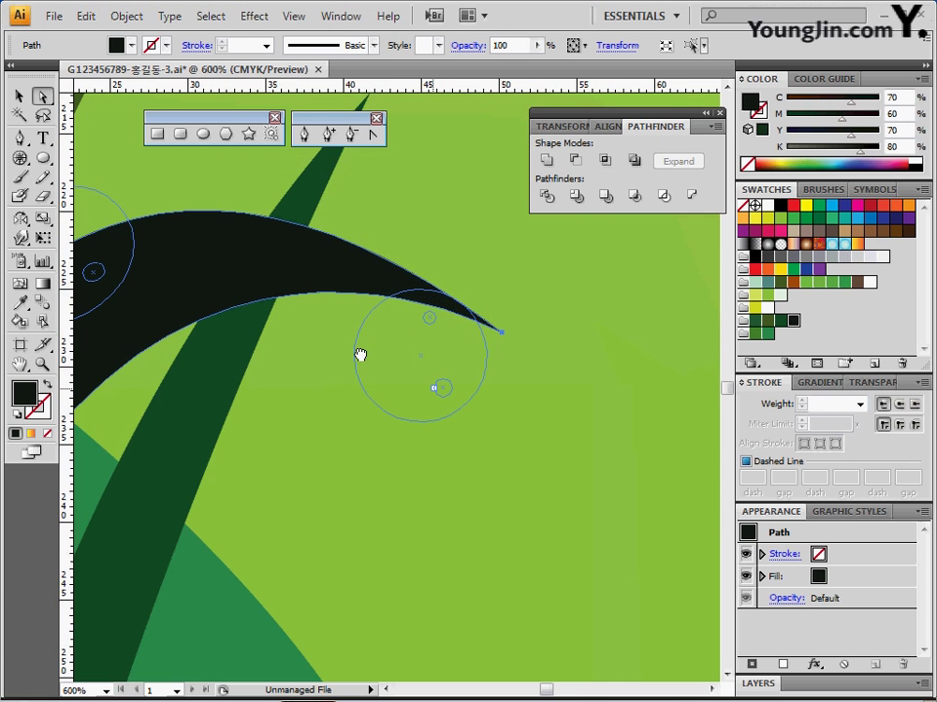
drag(360, 355, 324, 351)
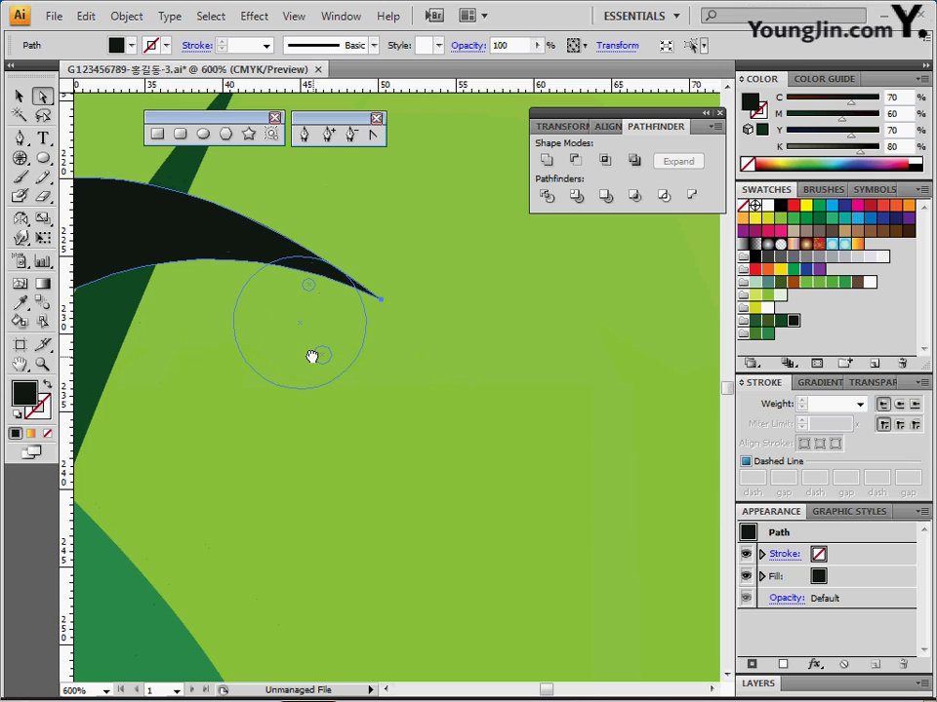
drag(334, 349, 339, 328)
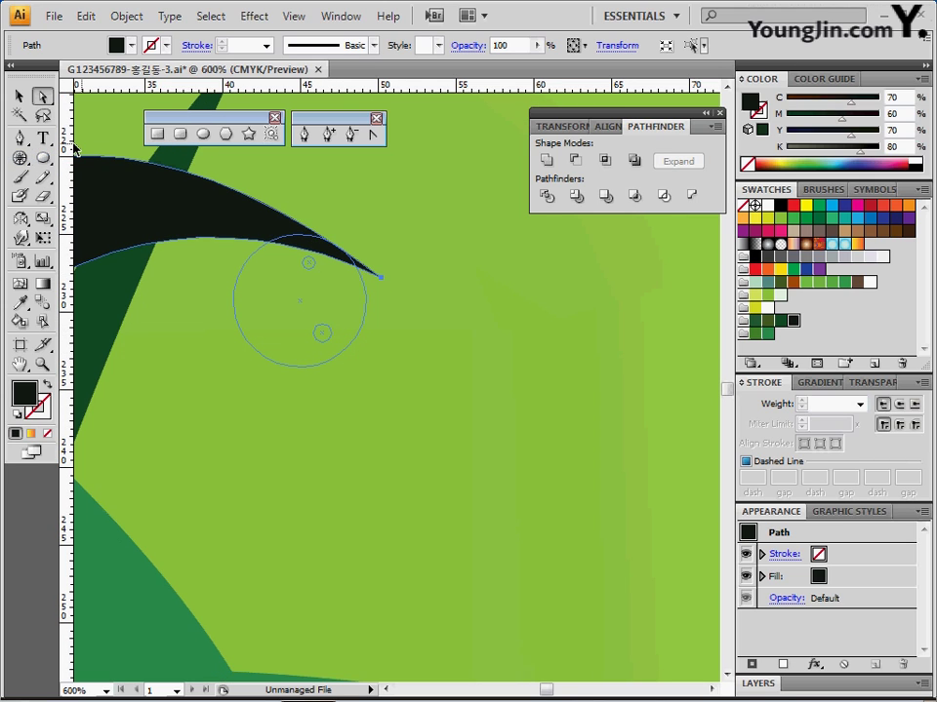
key(ctrl)
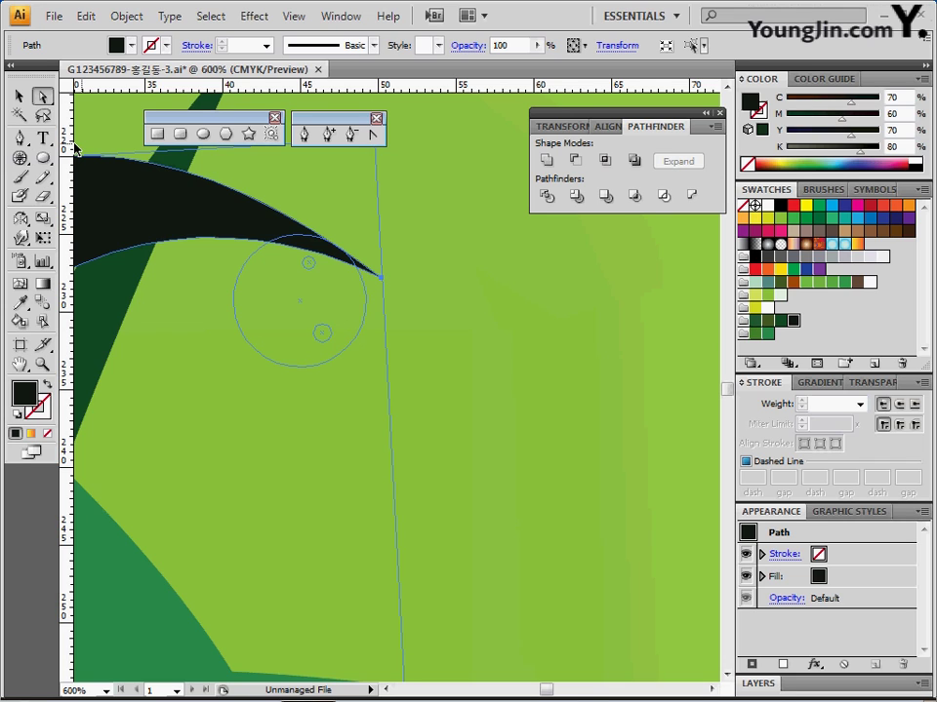
click(204, 135)
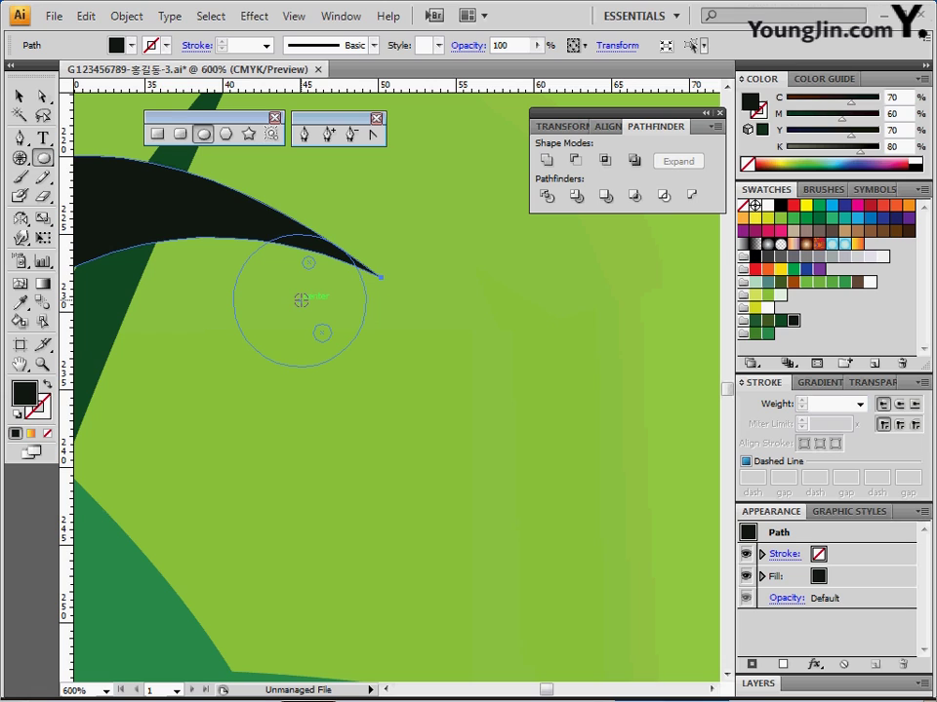
drag(302, 299, 347, 366)
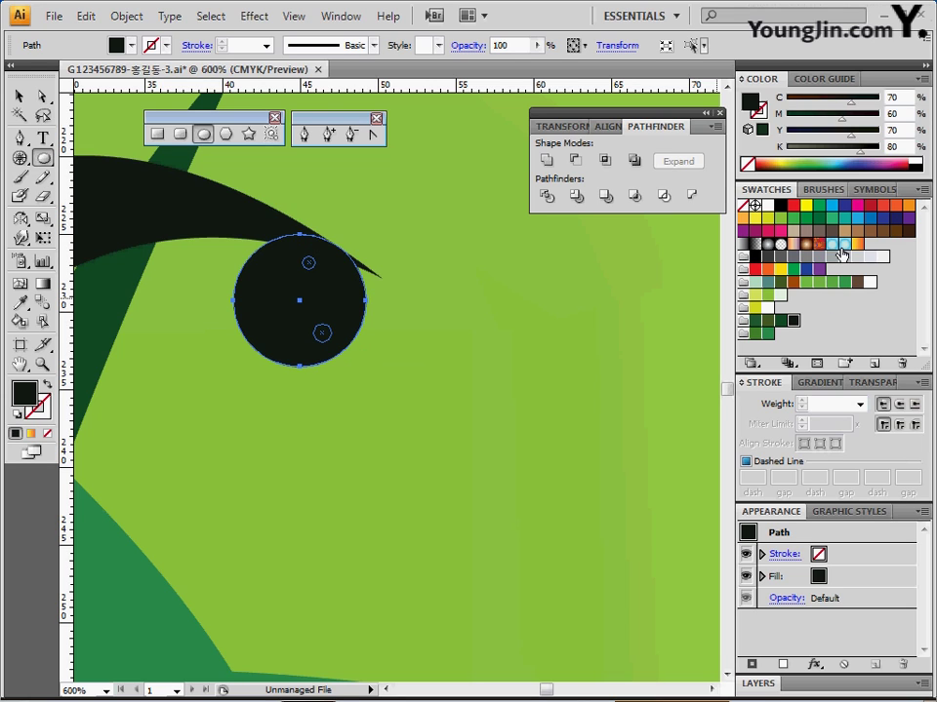
click(832, 245)
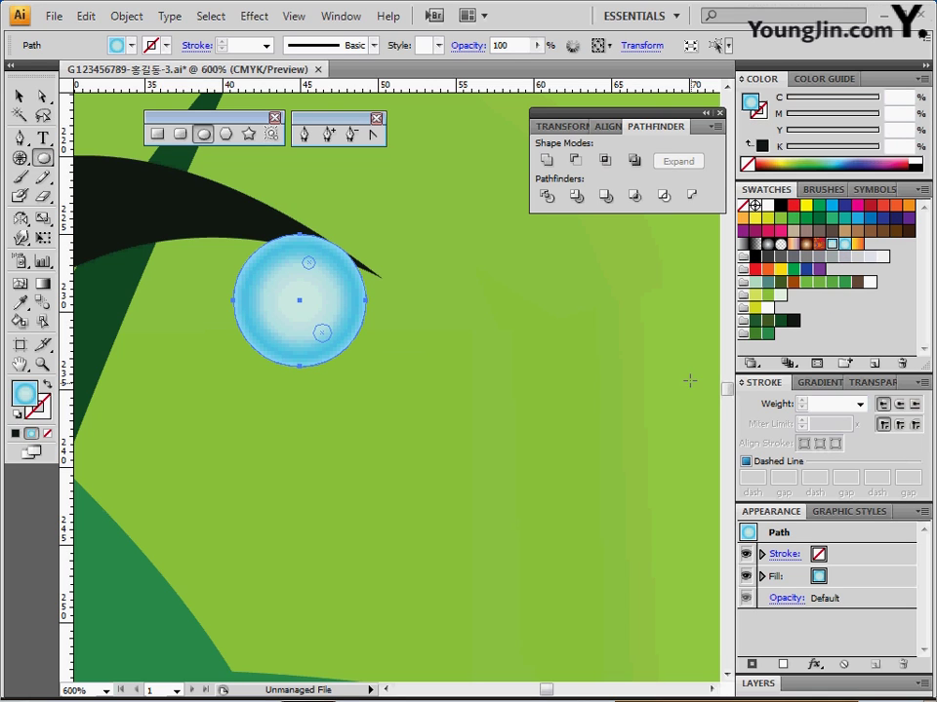
- Examine the CMYK colours of the four stops in the dewdrop's radial gradient
click(818, 382)
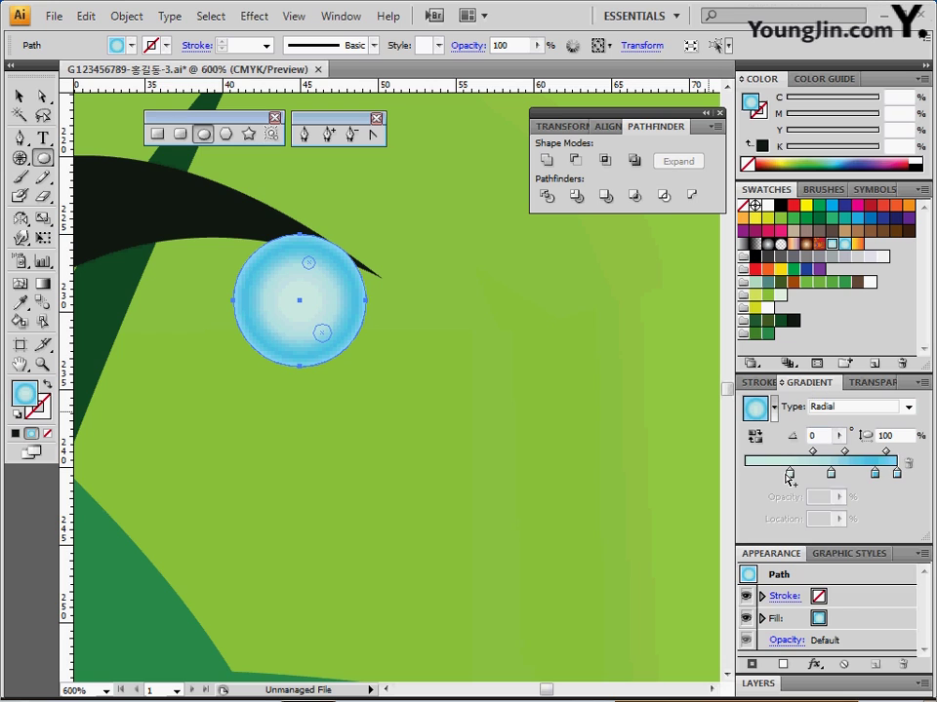
click(789, 474)
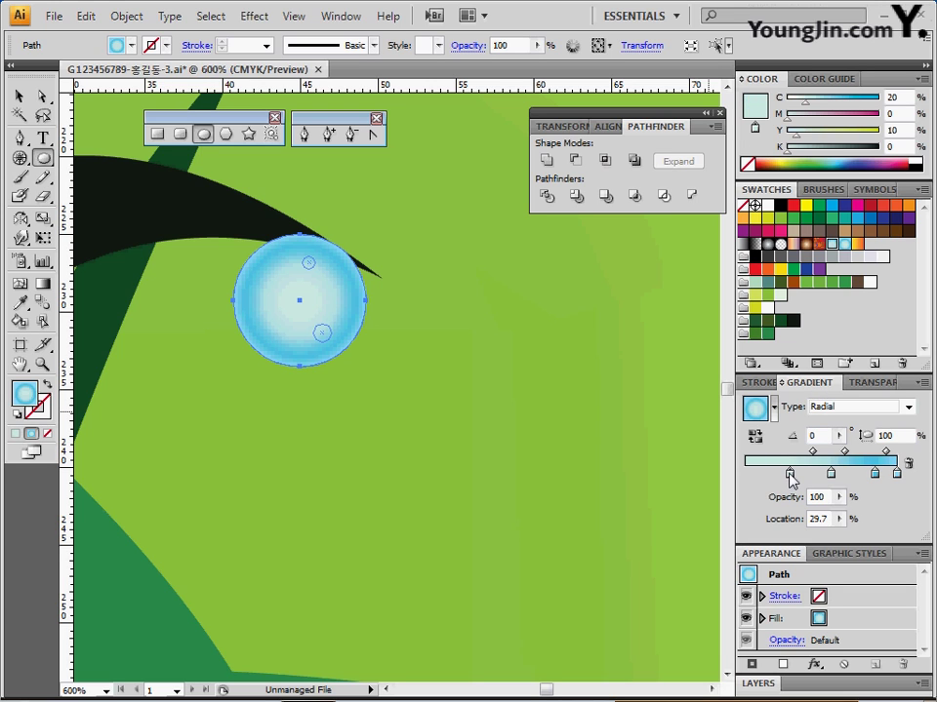
double_click(790, 474)
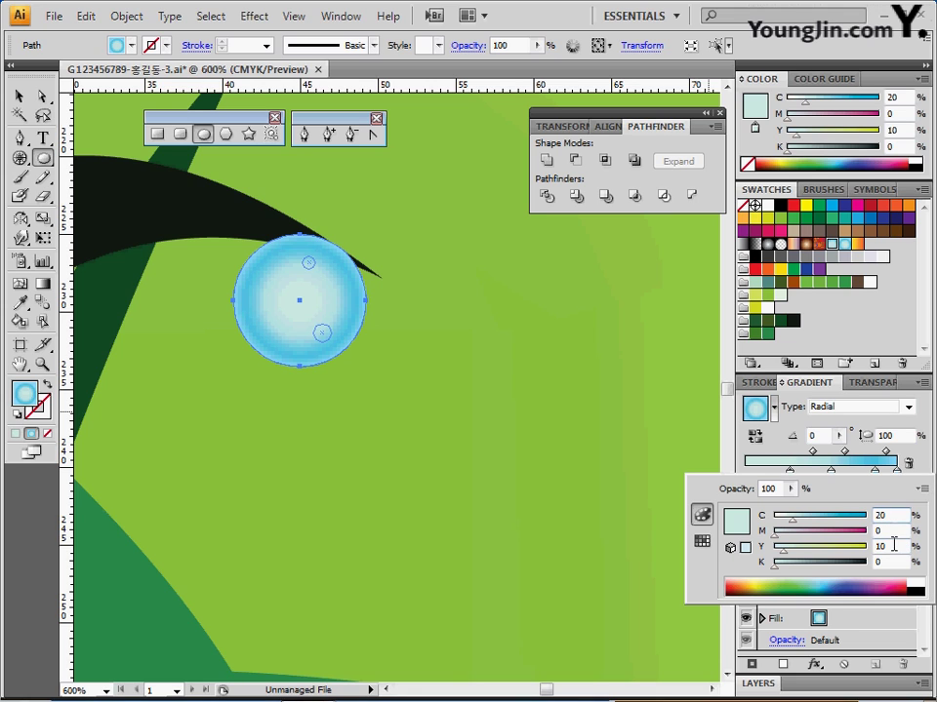
click(921, 435)
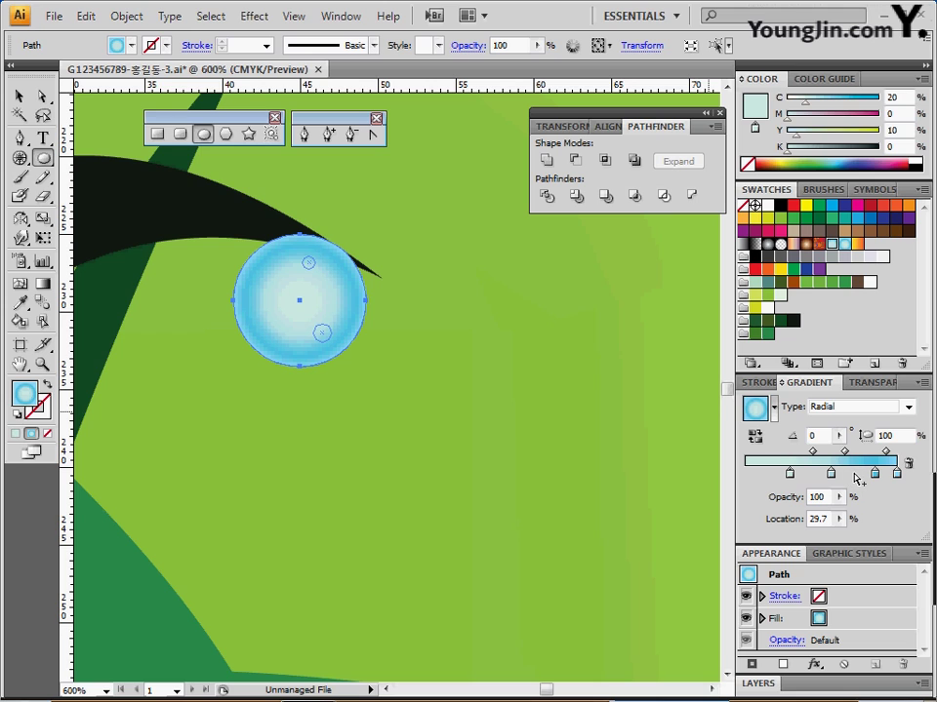
click(854, 474)
drag(854, 475, 854, 512)
click(831, 475)
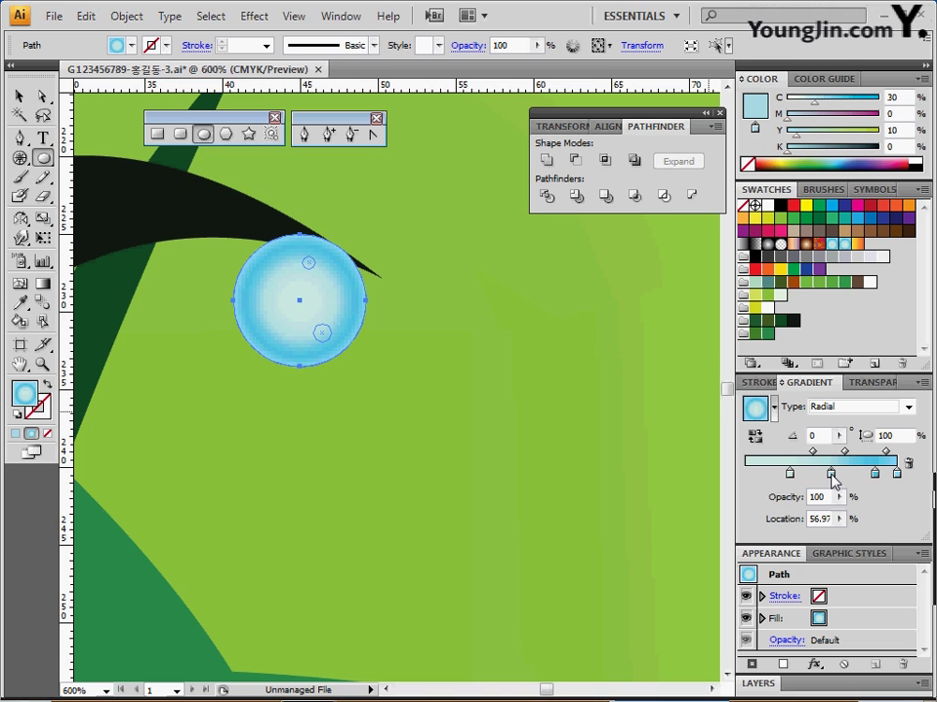
double_click(831, 475)
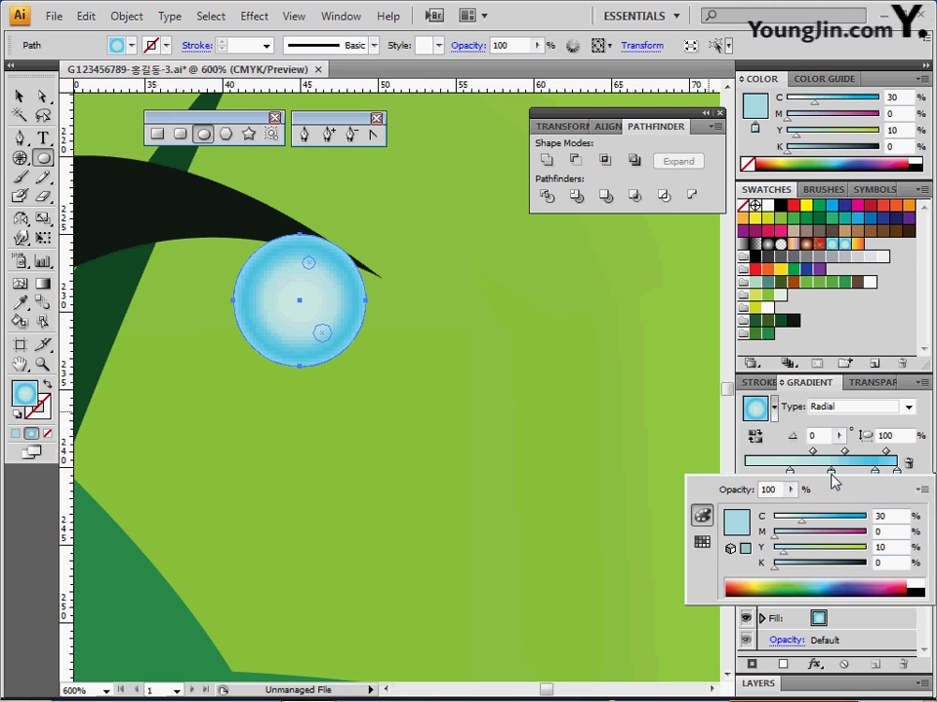
click(889, 516)
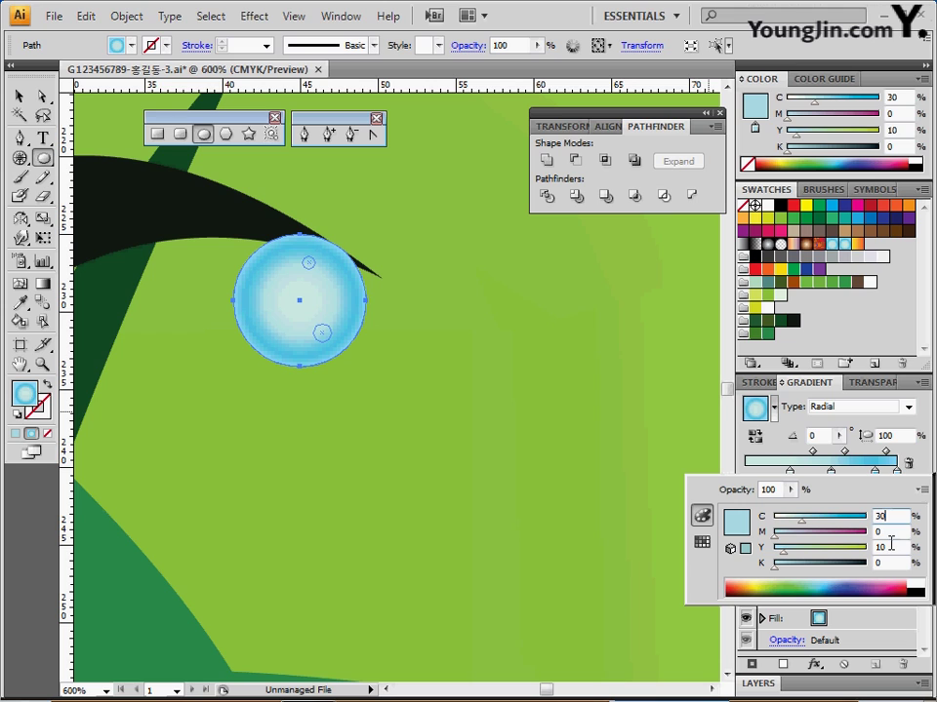
click(891, 545)
click(917, 423)
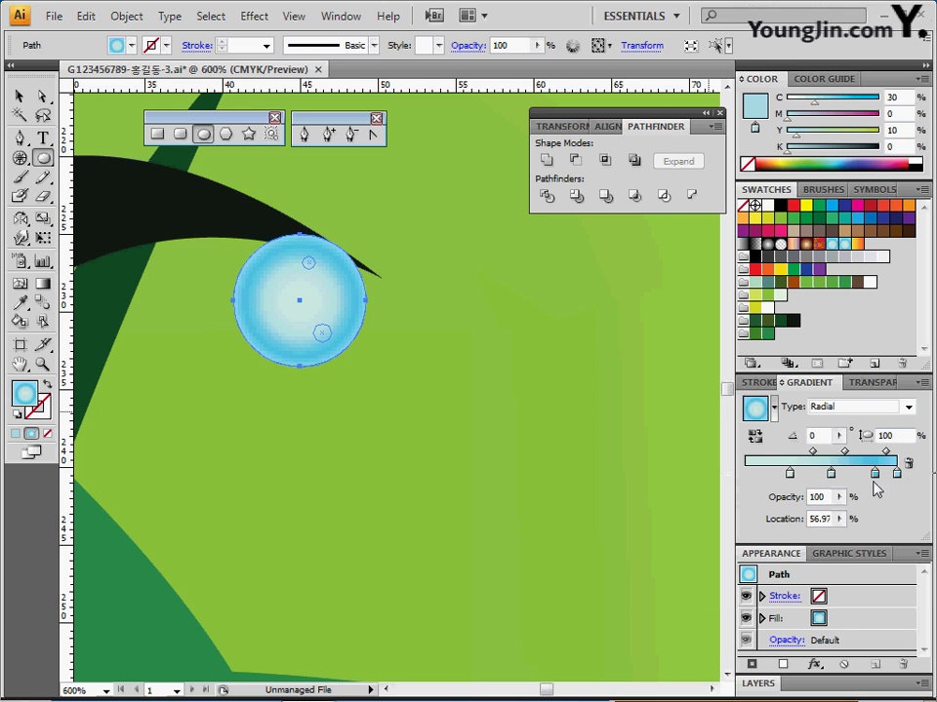
double_click(875, 474)
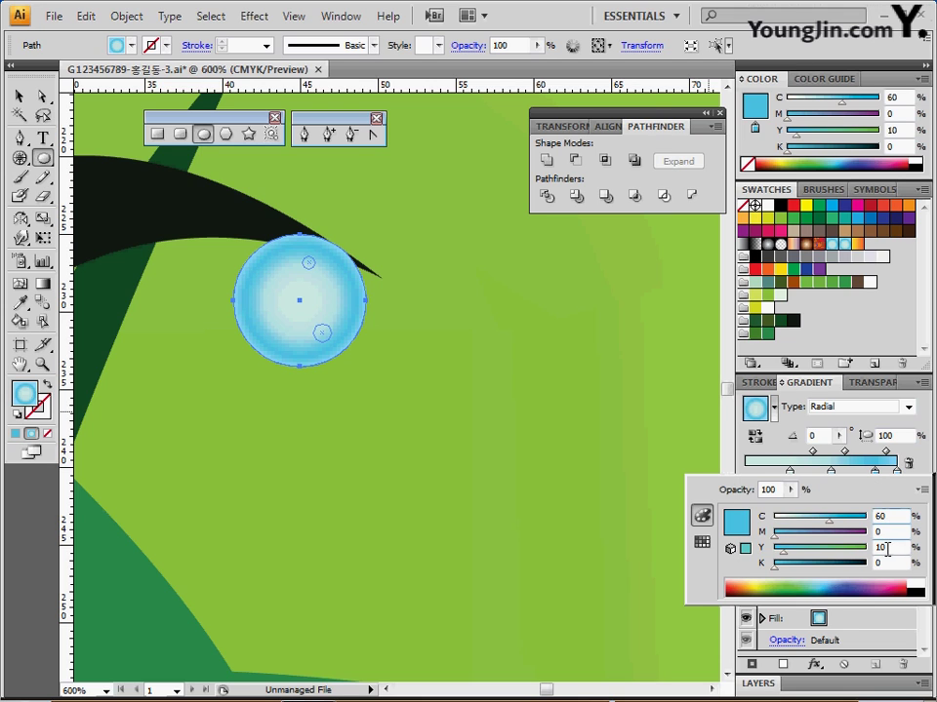
key(Return)
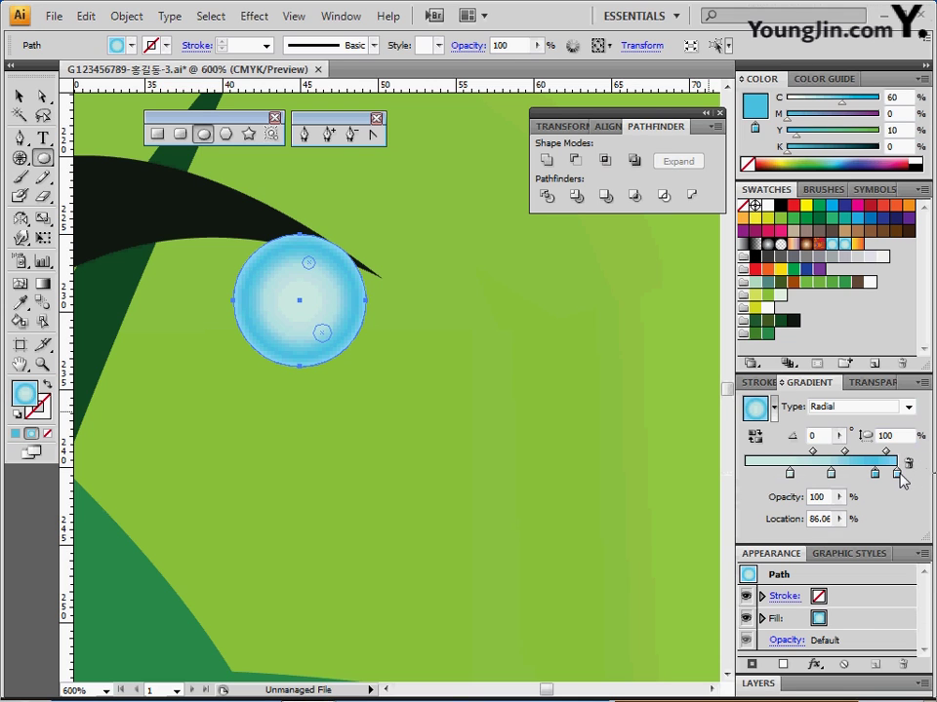
click(897, 475)
double_click(897, 476)
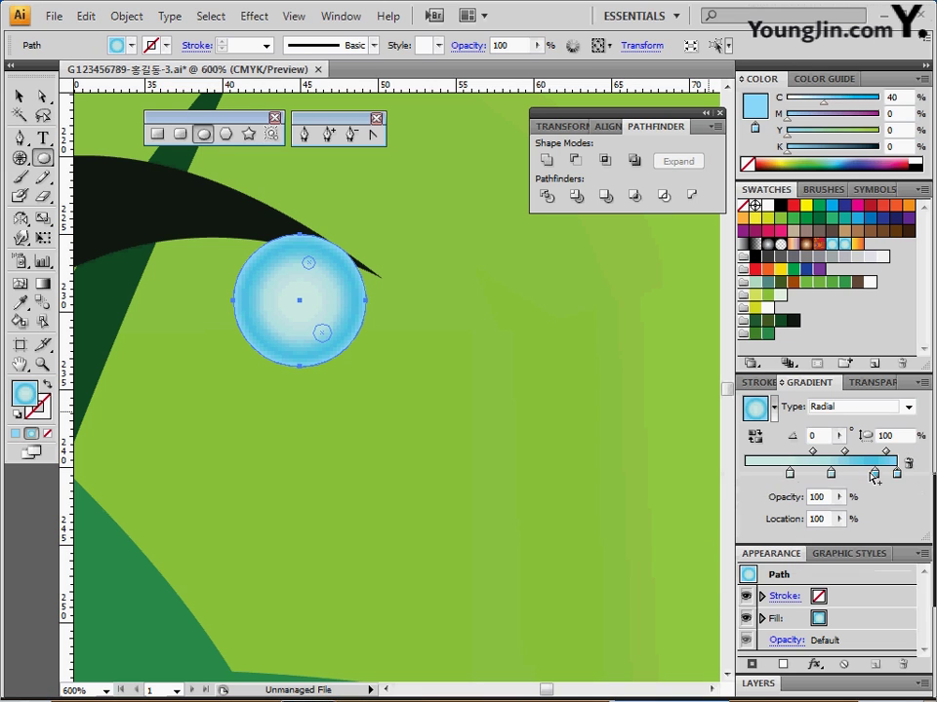
click(790, 474)
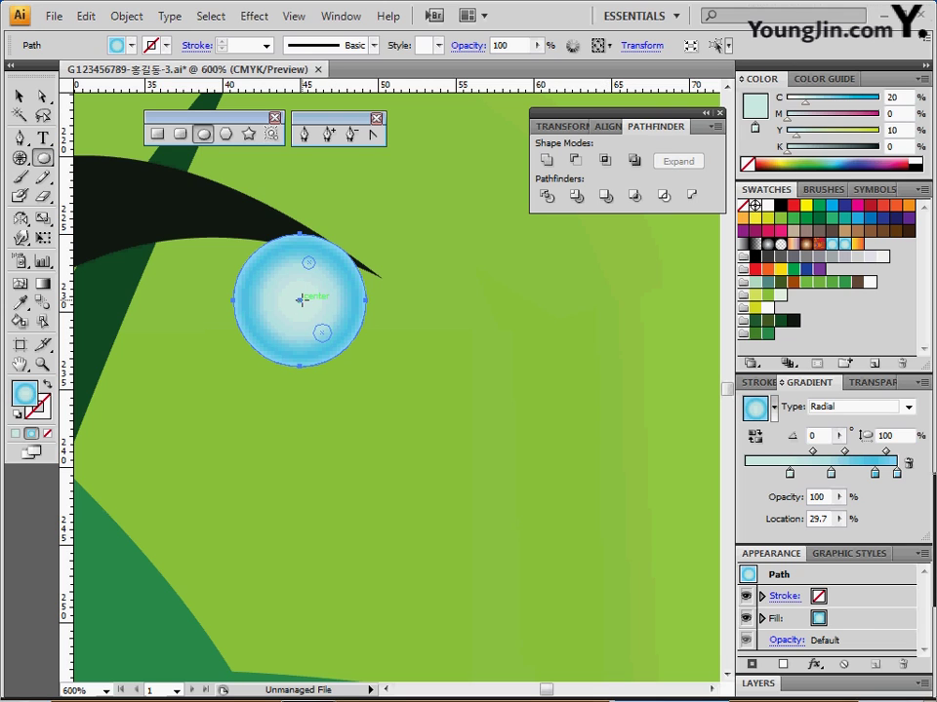
- Redirect the dewdrop's radial gradient from its upper right to its lower left at about -114°, and deselect it
click(43, 285)
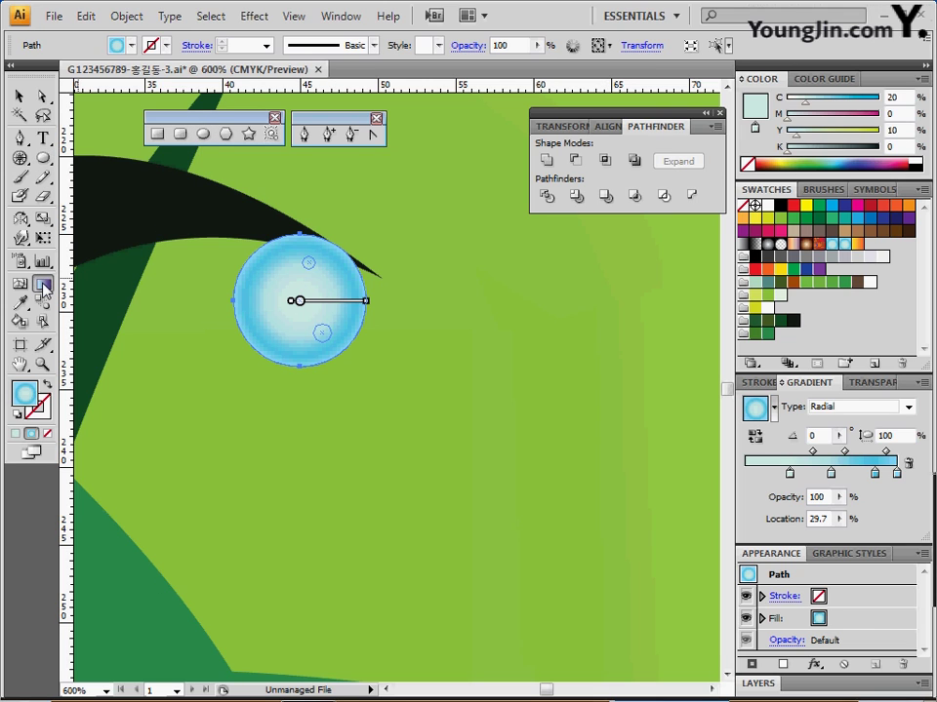
mouse_move(293, 303)
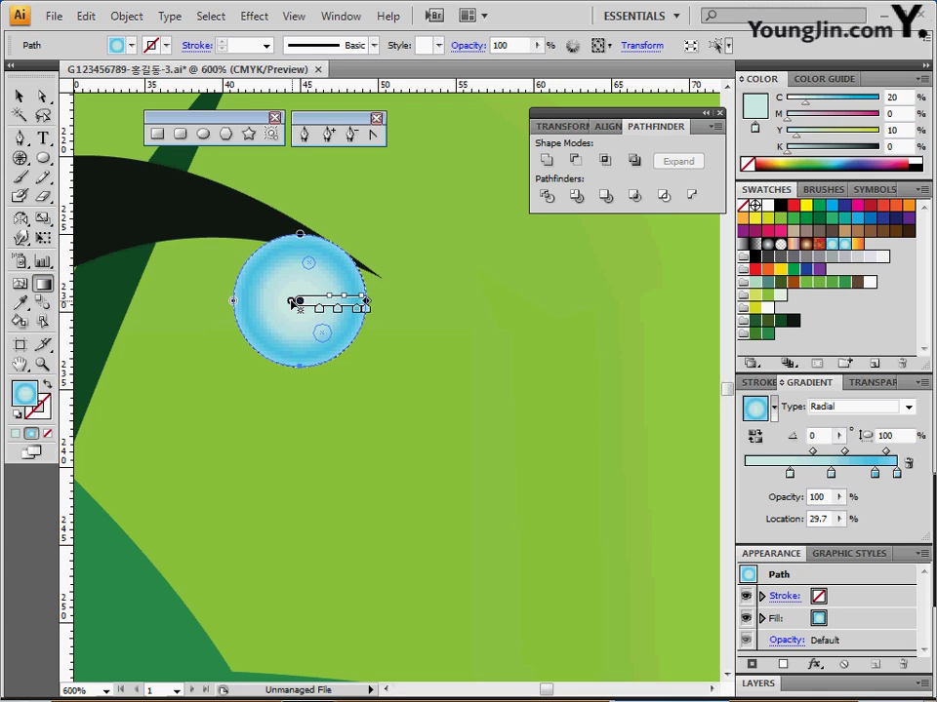
mouse_move(291, 301)
mouse_down()
mouse_move(306, 303)
mouse_move(304, 264)
mouse_up()
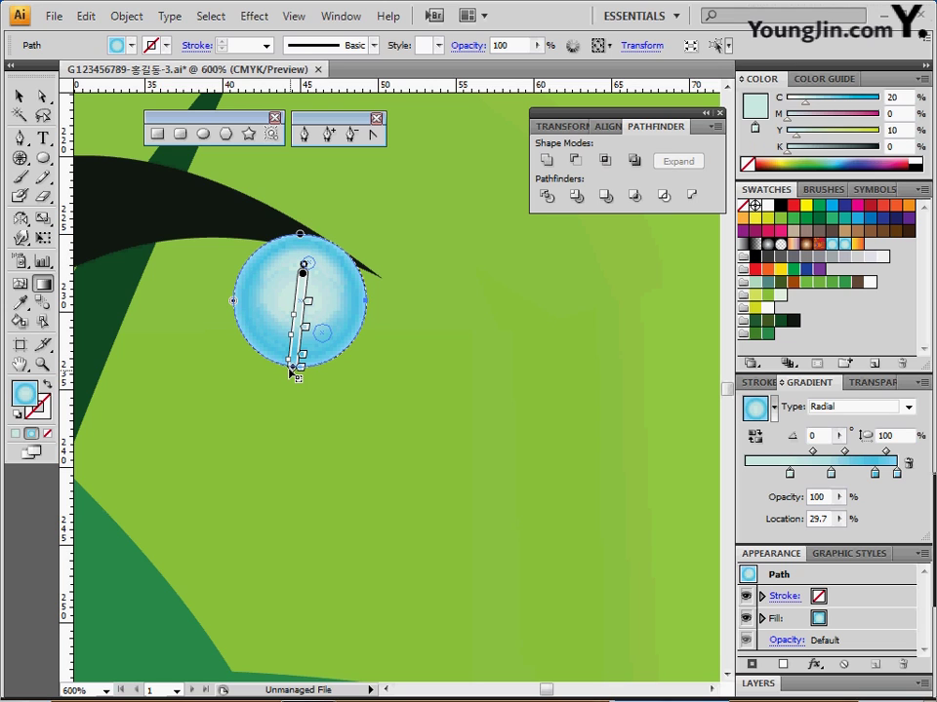
drag(293, 369, 292, 334)
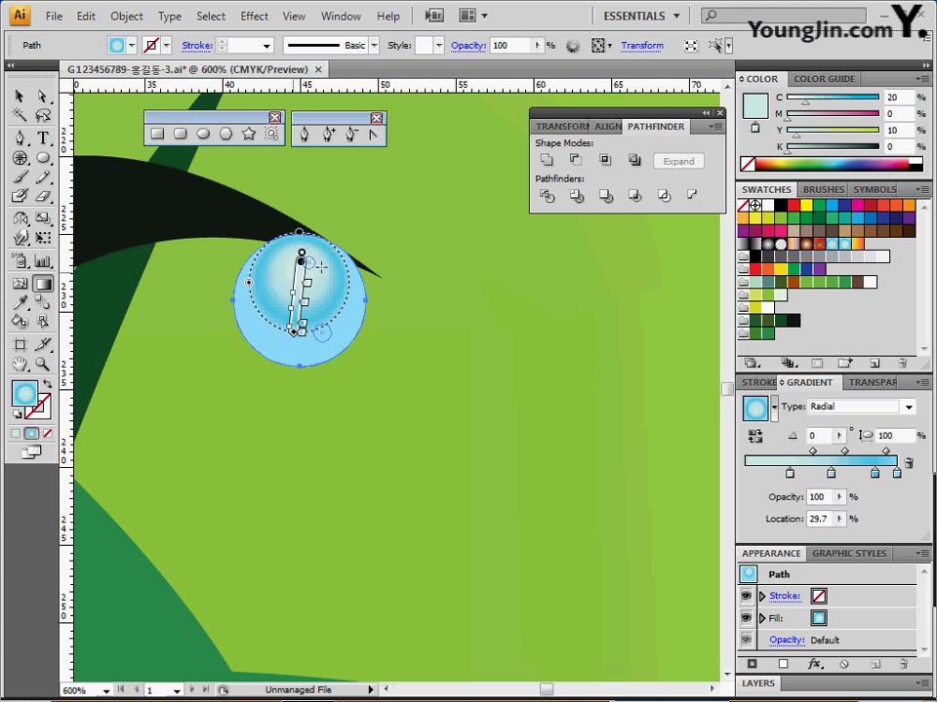
mouse_move(321, 260)
drag(321, 257, 282, 340)
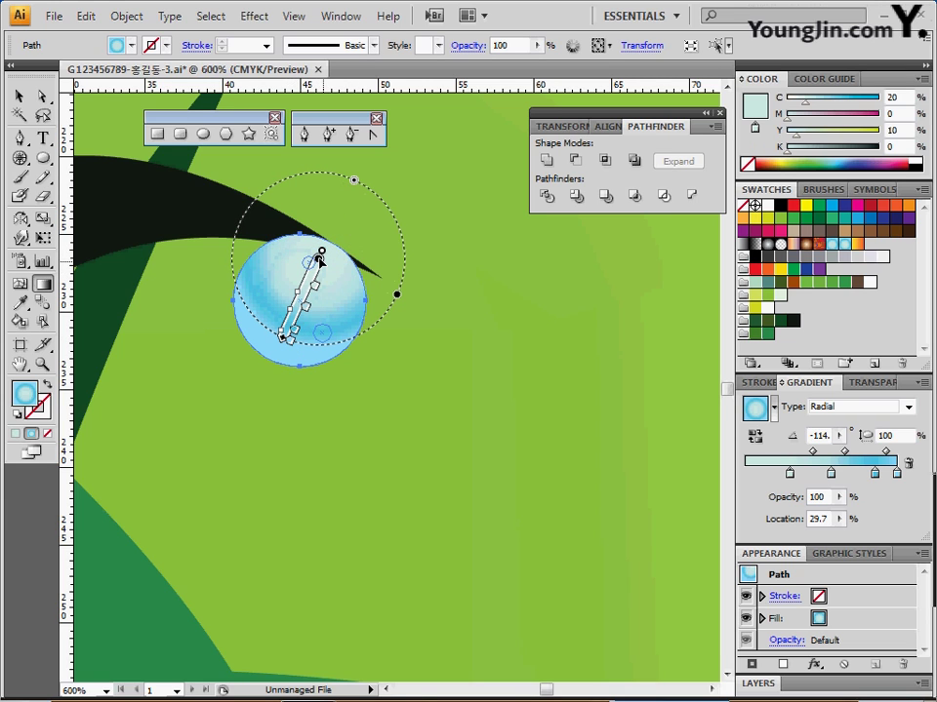
drag(318, 258, 314, 262)
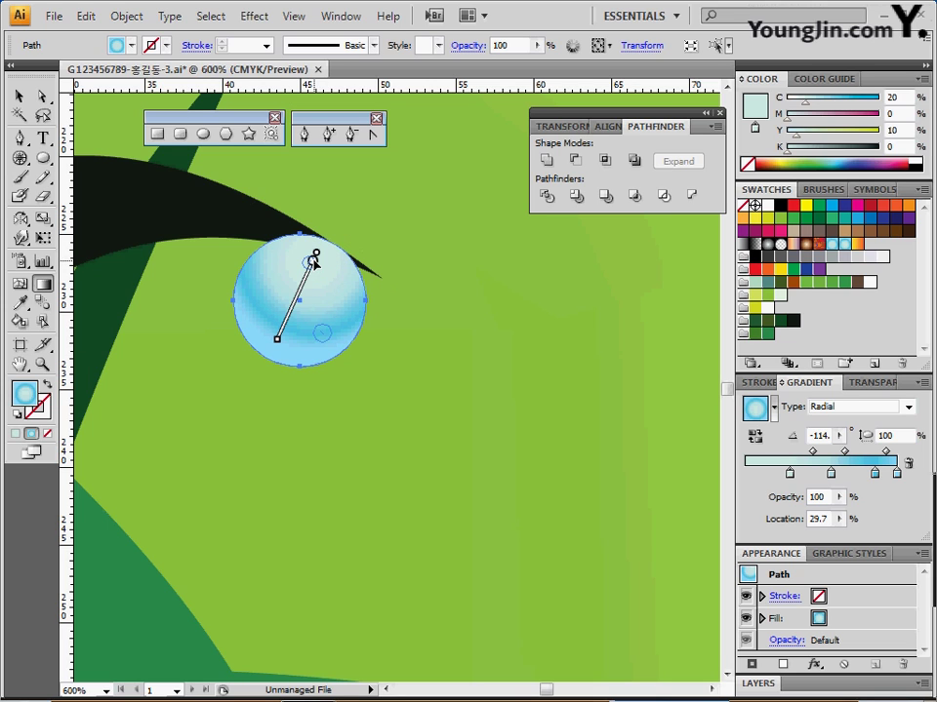
mouse_move(278, 340)
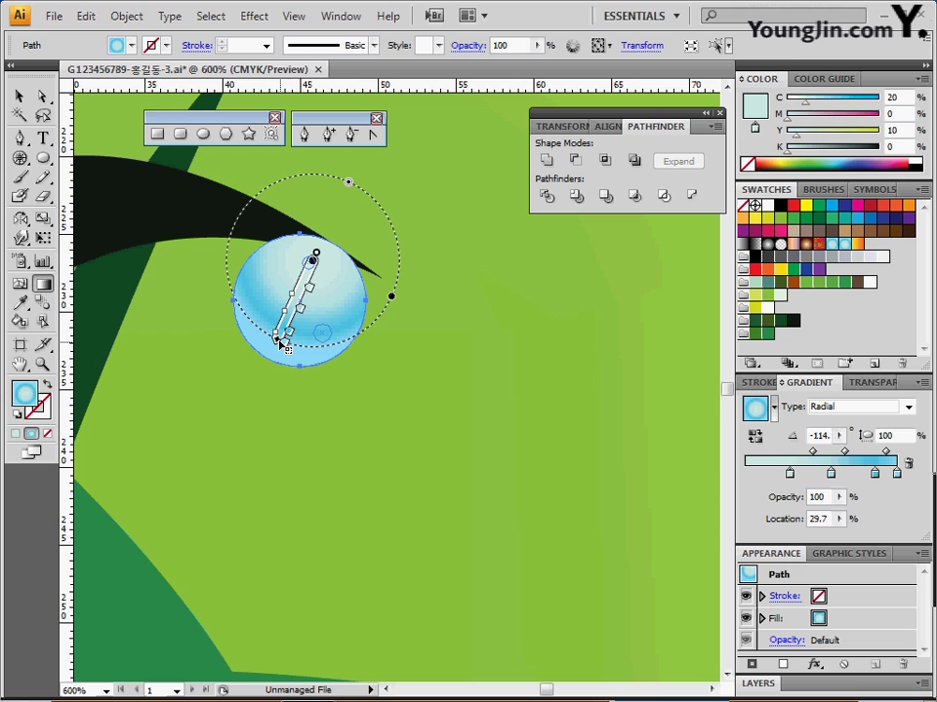
key(ctrl+shift+a)
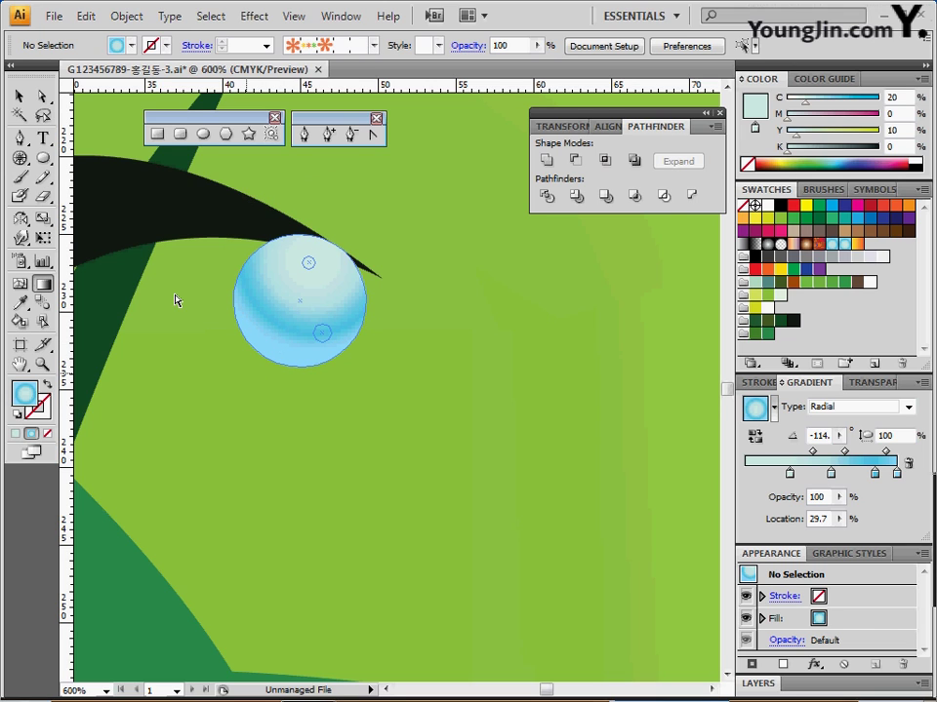
- Draw two small white circles without stroke over the highlight guides inside the dewdrop
click(203, 134)
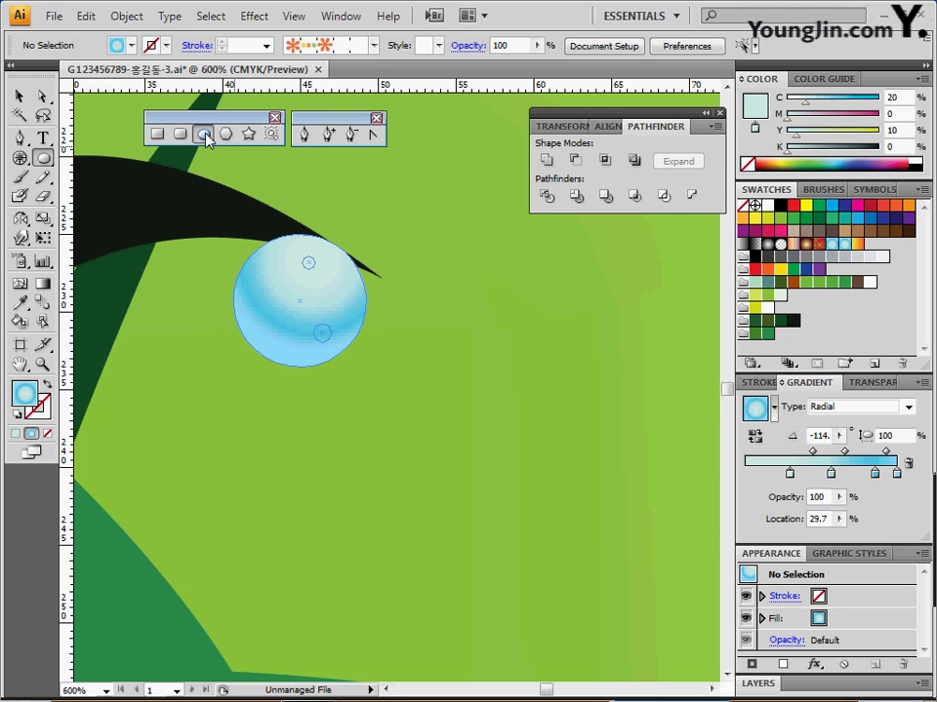
click(17, 415)
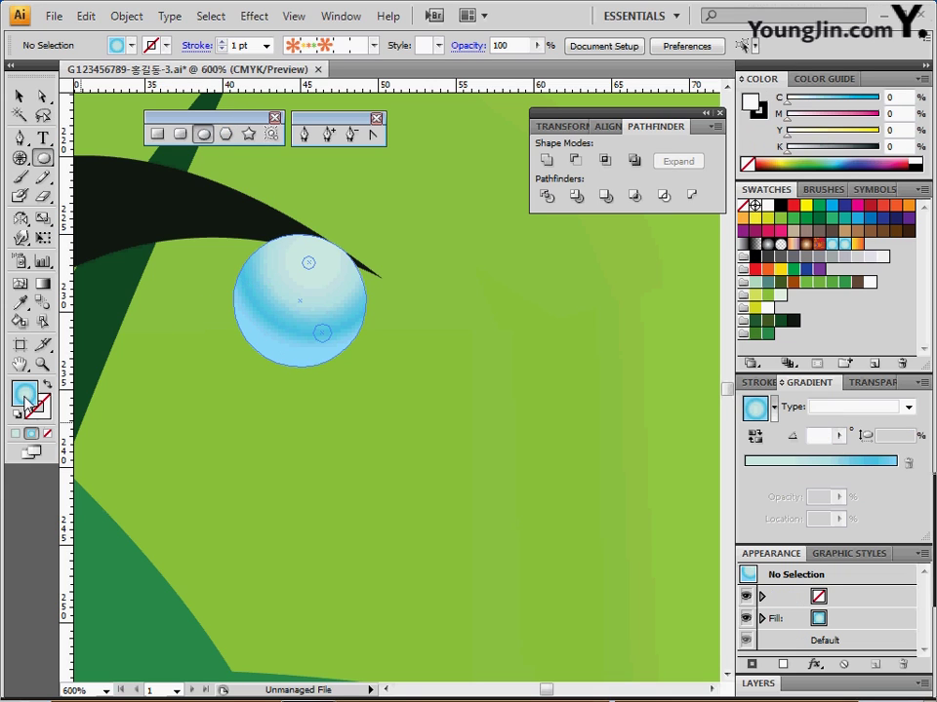
click(47, 432)
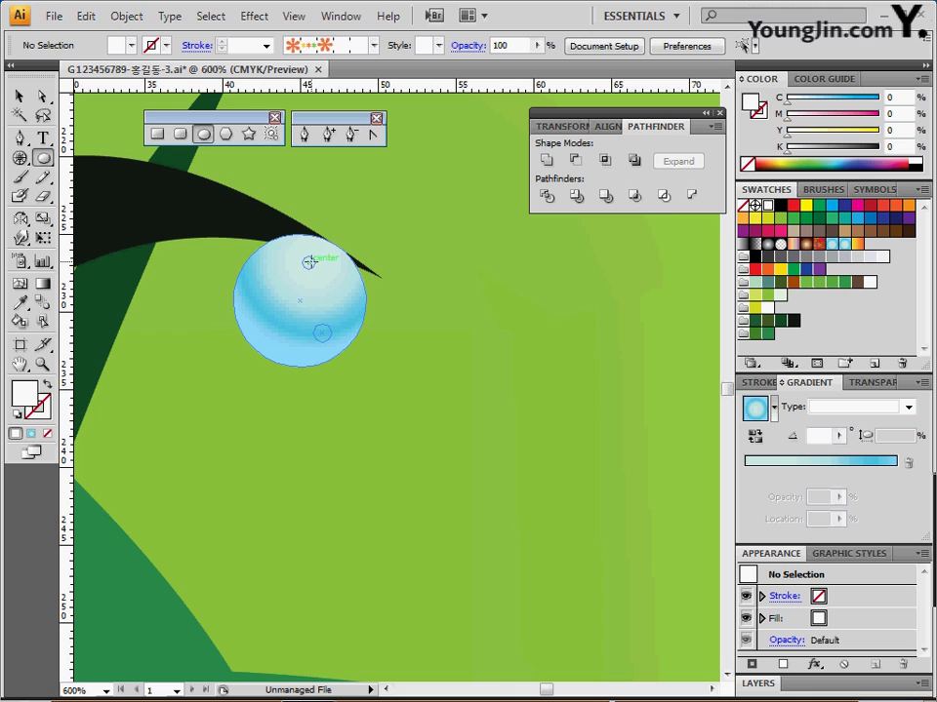
drag(308, 262, 314, 267)
drag(322, 333, 326, 337)
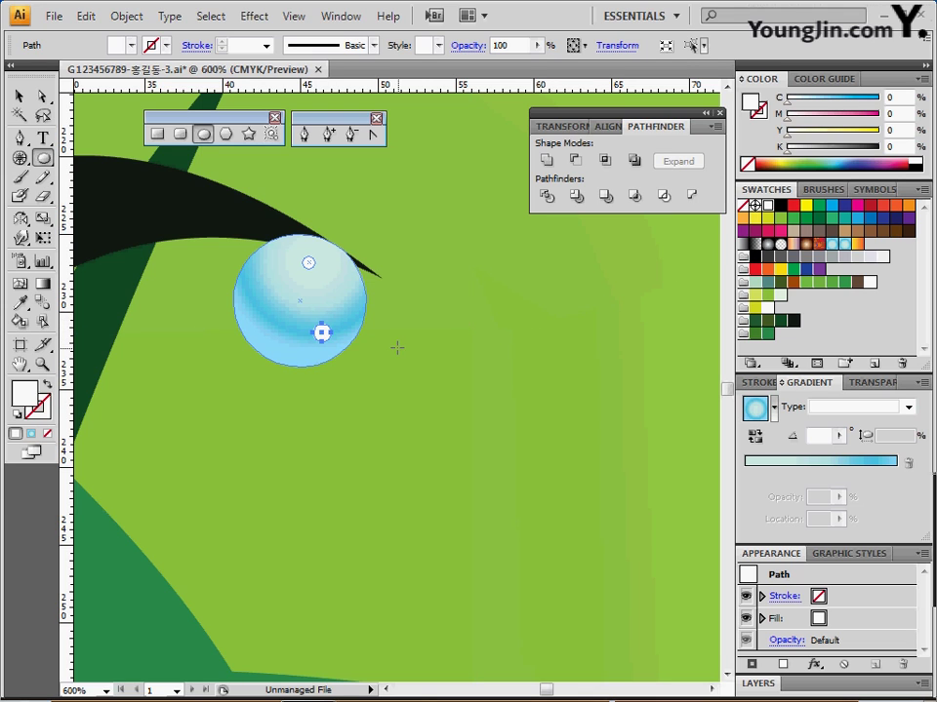
- Group the dewdrop with its two highlight circles and set the group's opacity to 80%
ctrl+shift+click(274, 307)
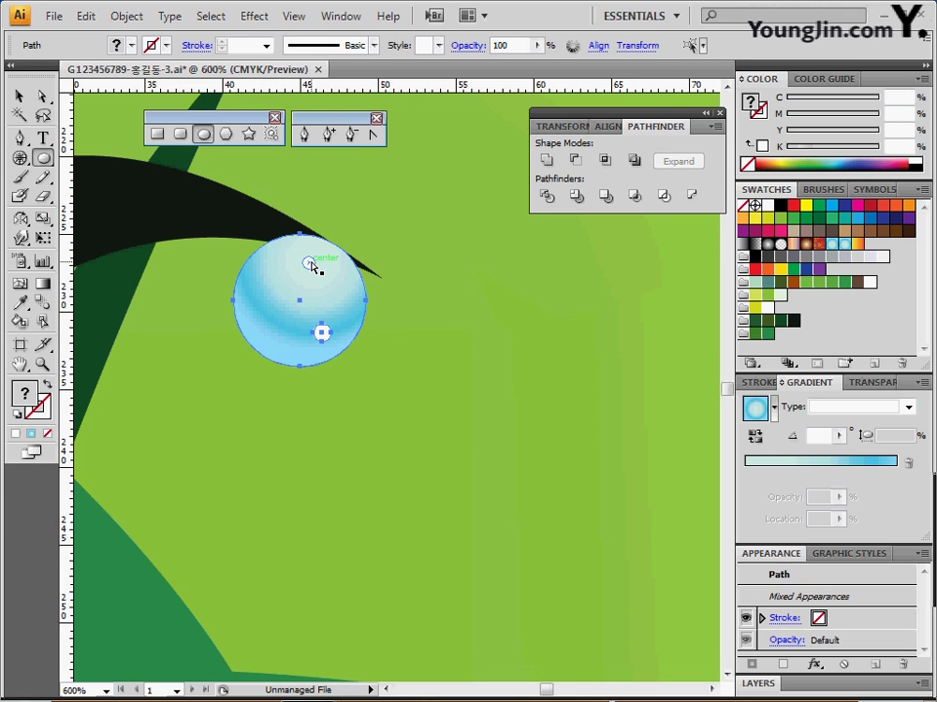
ctrl+shift+click(311, 265)
key(ctrl+g)
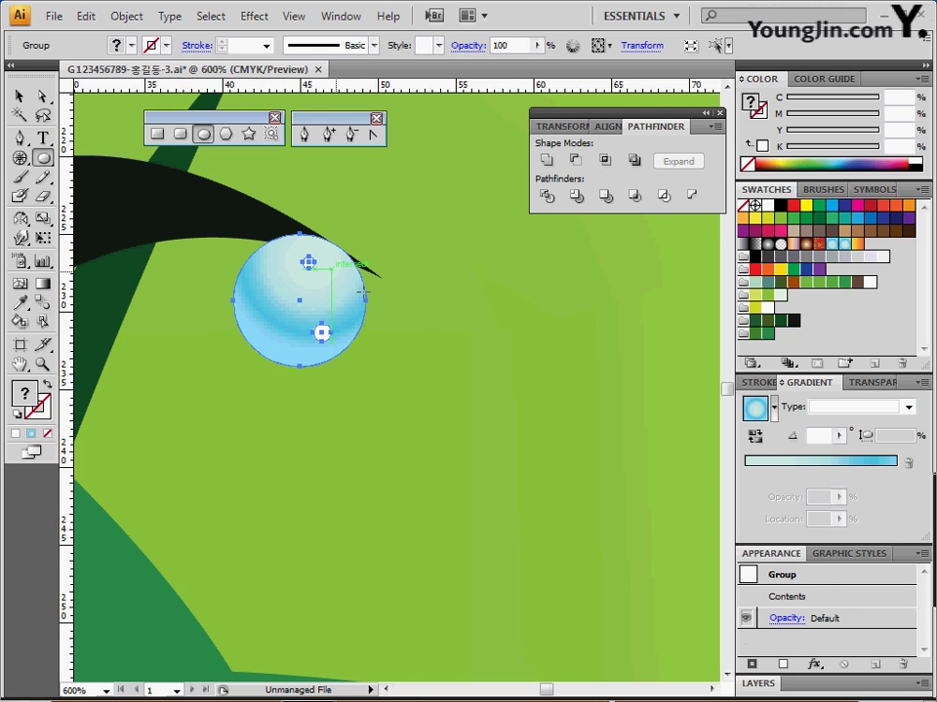
click(498, 45)
text(80)
key(Return)
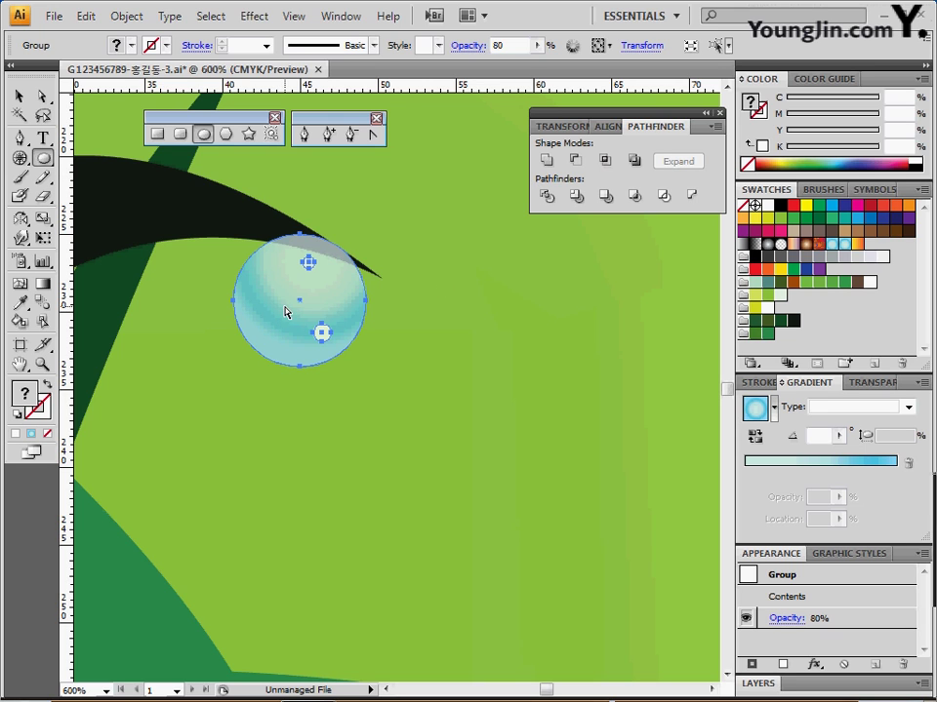
drag(286, 312, 568, 375)
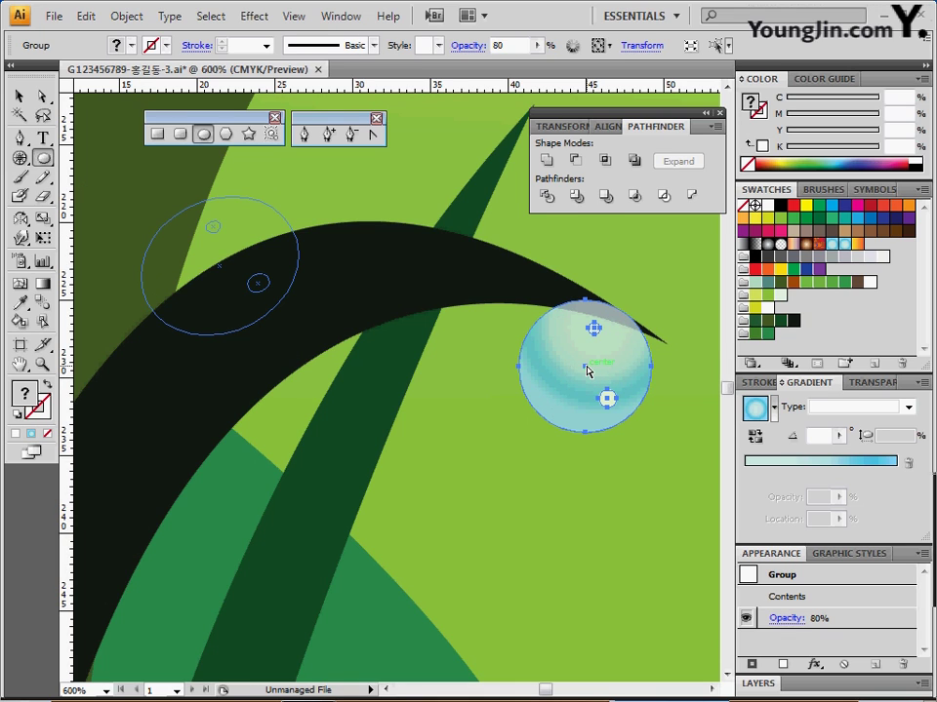
- Duplicate the dewdrop group onto the bend of the black grass blade, widen it into an oval, tilt it counterclockwise and deselect it
drag(587, 368, 225, 267)
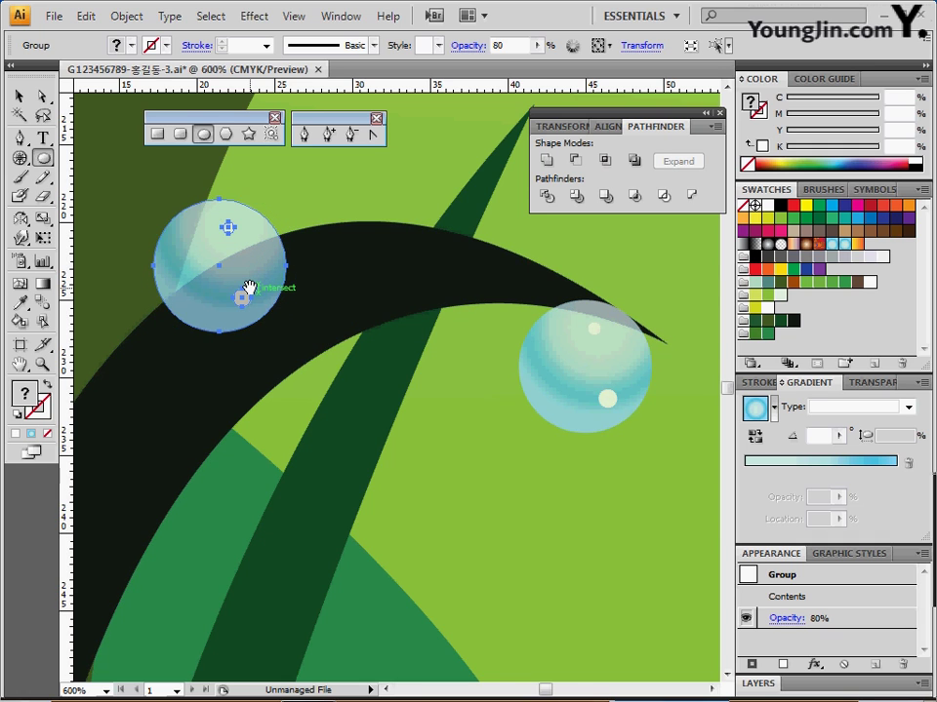
drag(250, 287, 294, 293)
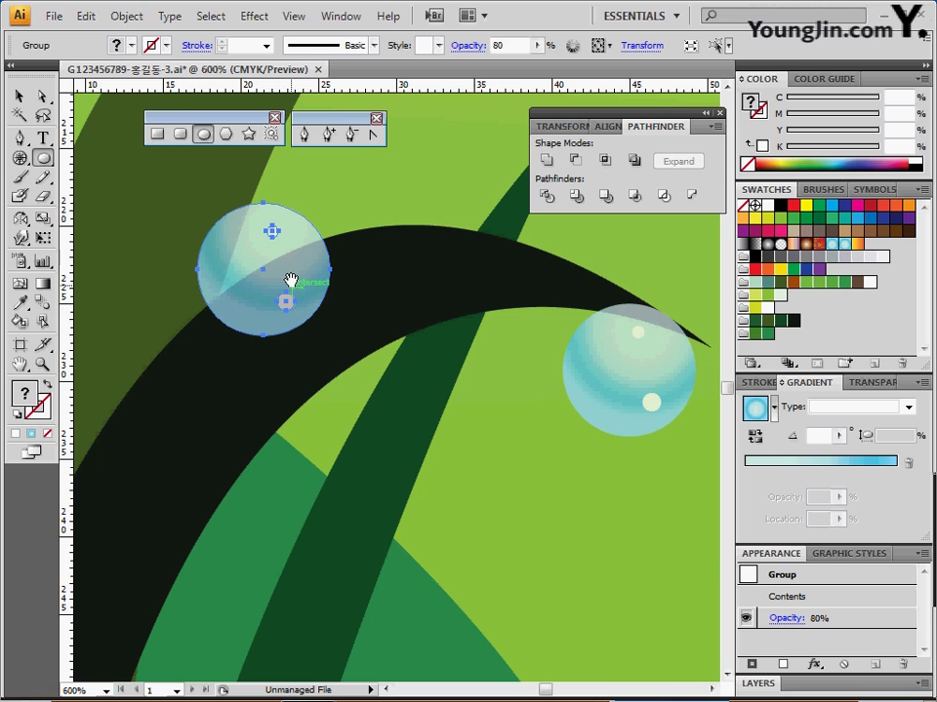
key(v)
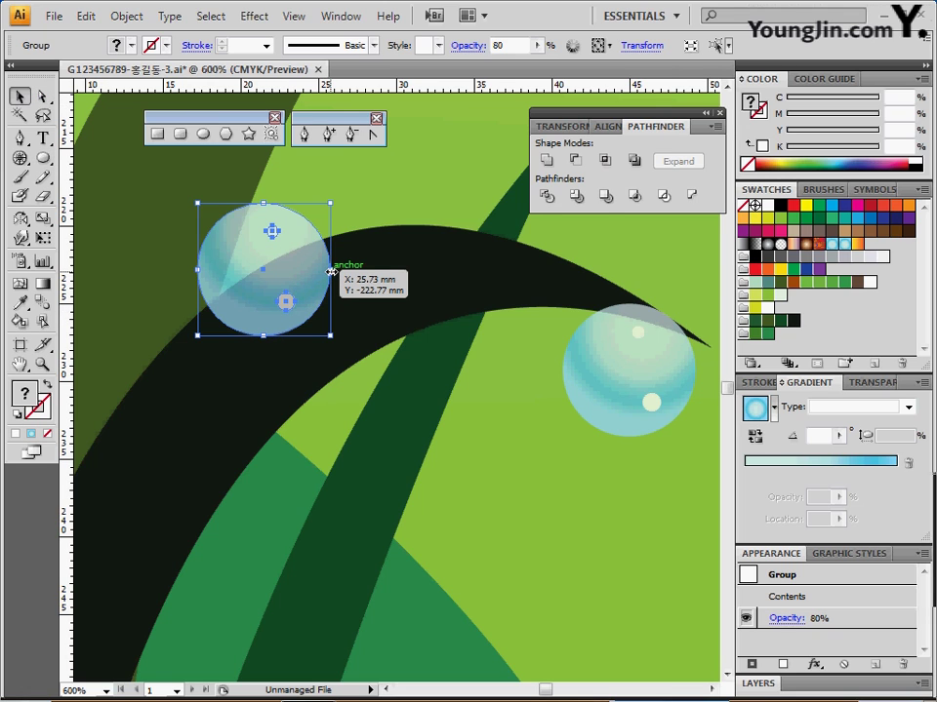
drag(330, 271, 360, 266)
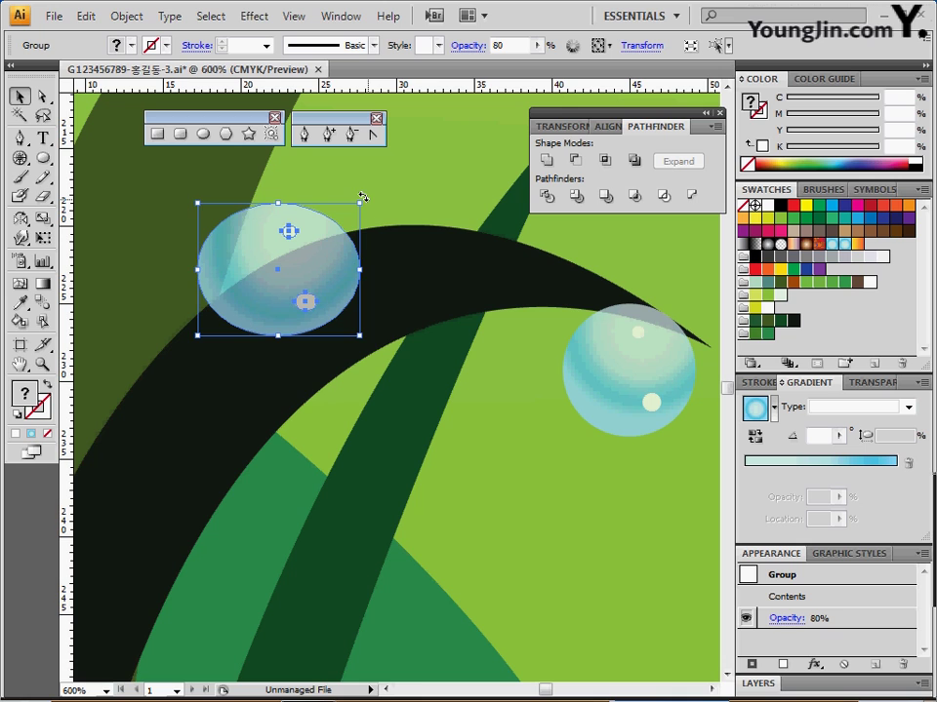
drag(360, 199, 349, 173)
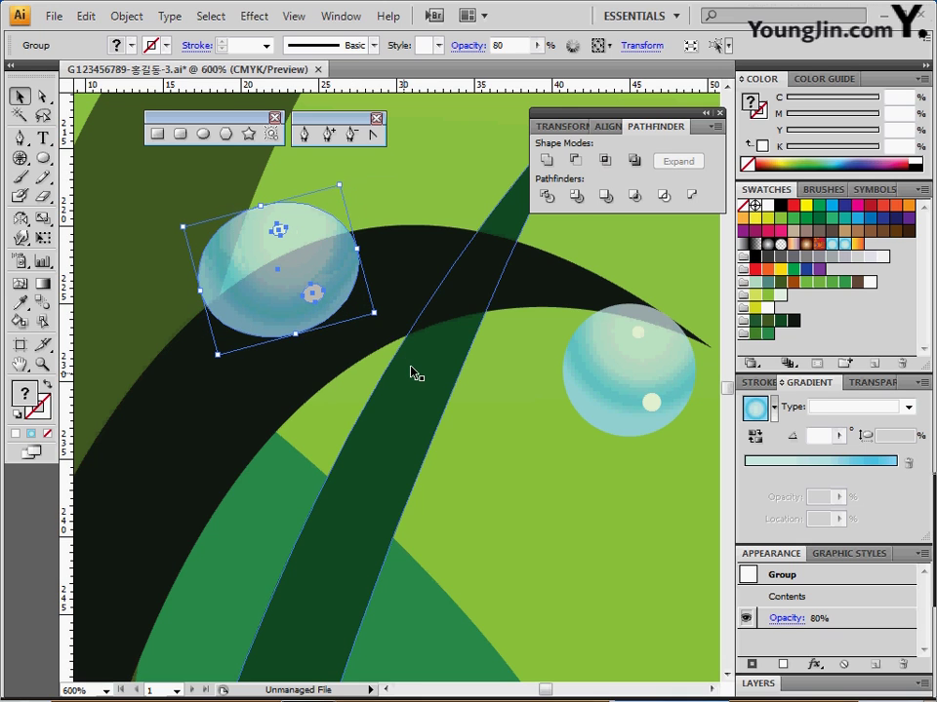
key(ctrl+alt+space)
ctrl+alt+click(436, 427)
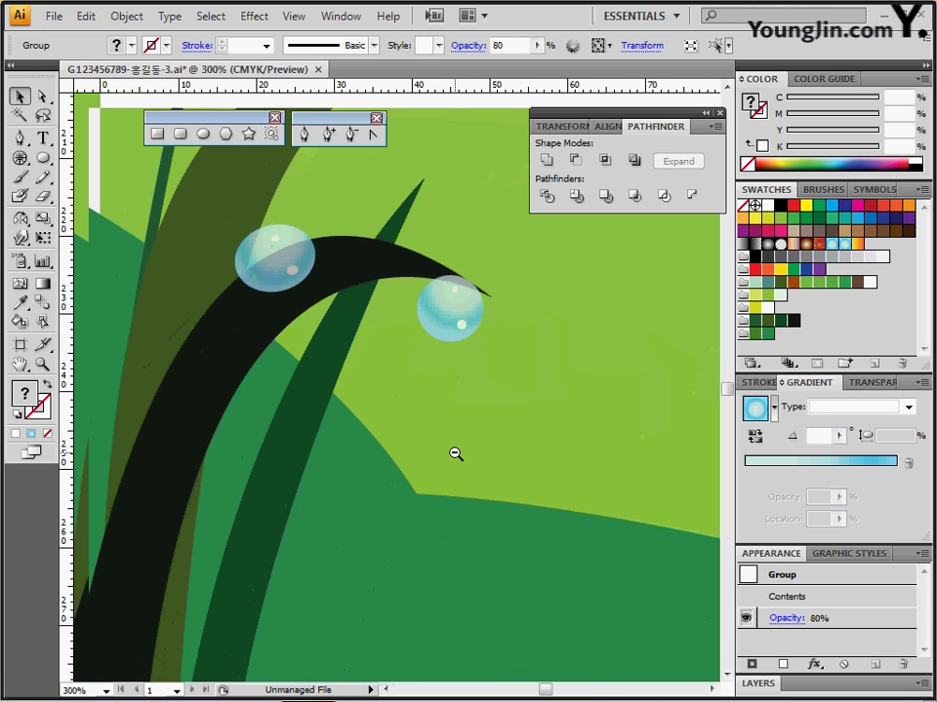
ctrl+alt+click(454, 454)
ctrl+alt+click(441, 441)
drag(379, 391, 337, 511)
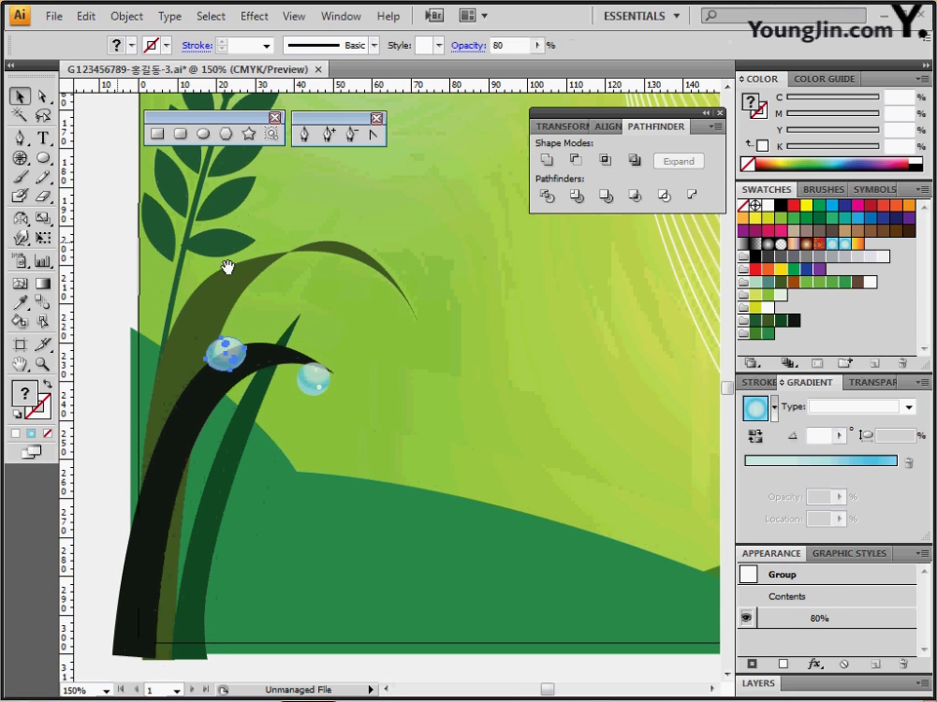
key(ctrl+shift+a)
- Display the document's symbols and detach the symbolism tools as a floating palette beside the poster
drag(227, 267, 246, 355)
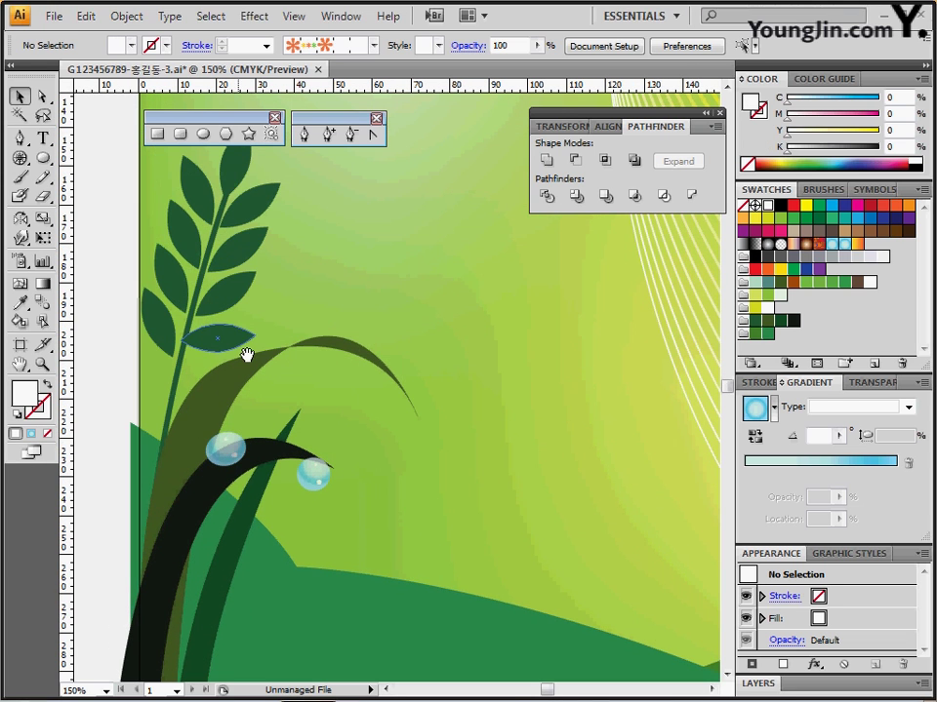
ctrl+alt+click(378, 356)
ctrl+alt+click(292, 375)
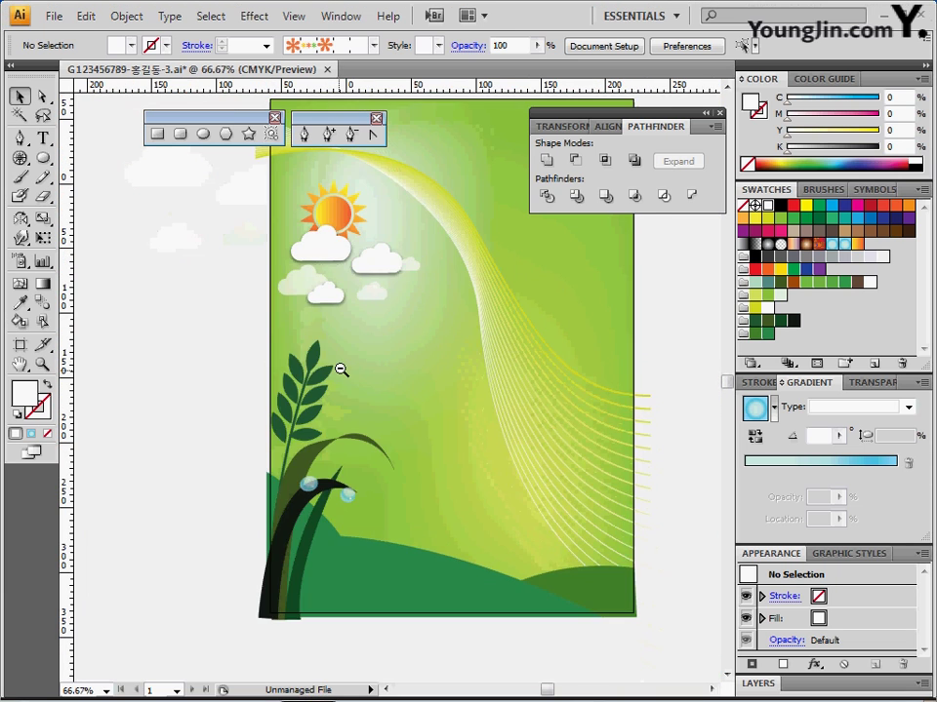
ctrl+alt+click(340, 370)
drag(265, 353, 201, 324)
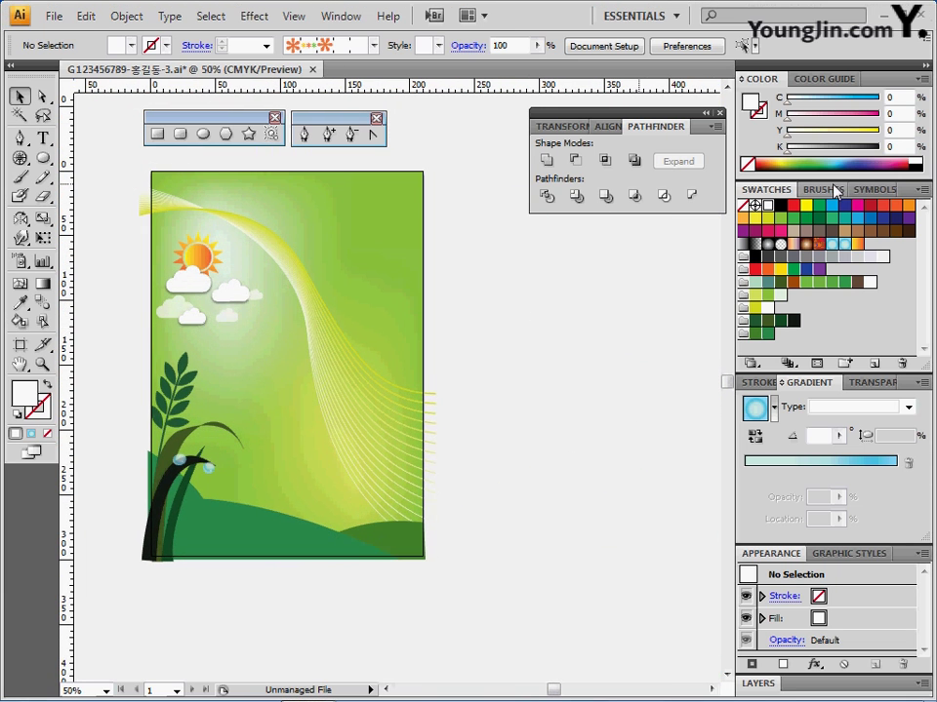
click(871, 190)
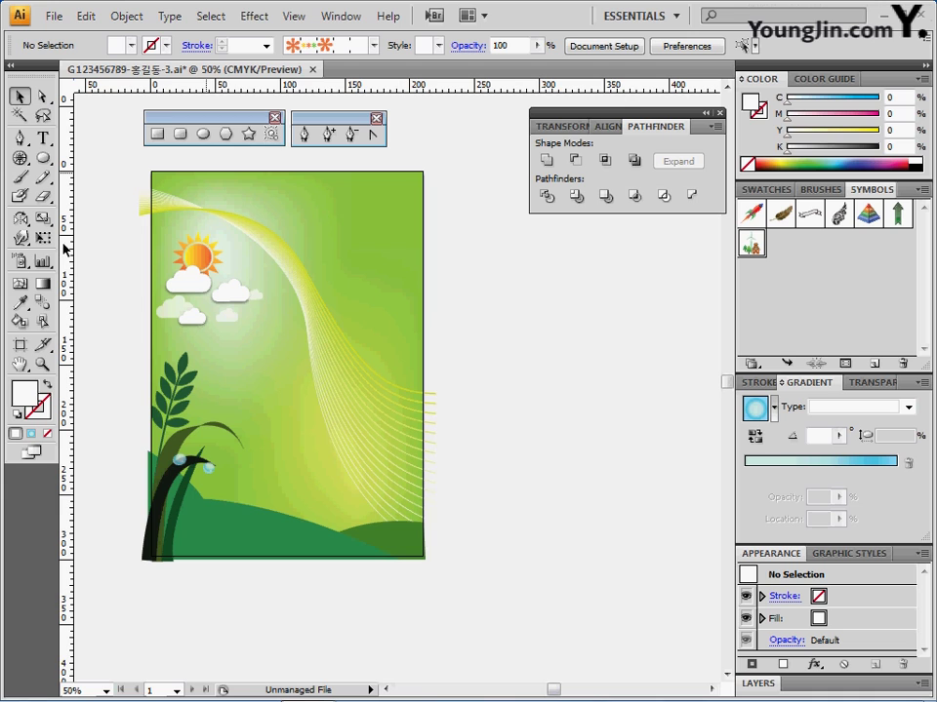
mouse_move(19, 262)
mouse_down()
mouse_move(188, 290)
mouse_move(211, 301)
mouse_move(207, 332)
mouse_up()
drag(115, 261, 562, 264)
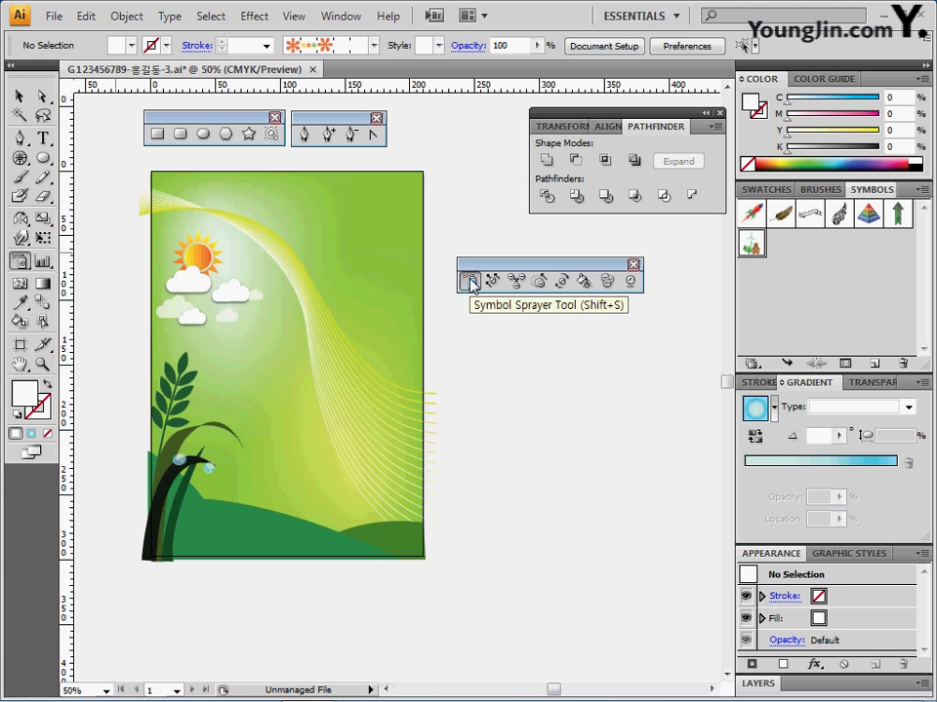
- Spray five windmill farm symbols across the poster, shrink the upper-left and lower-left ones with the Symbol Sizer, and deselect the set
click(470, 282)
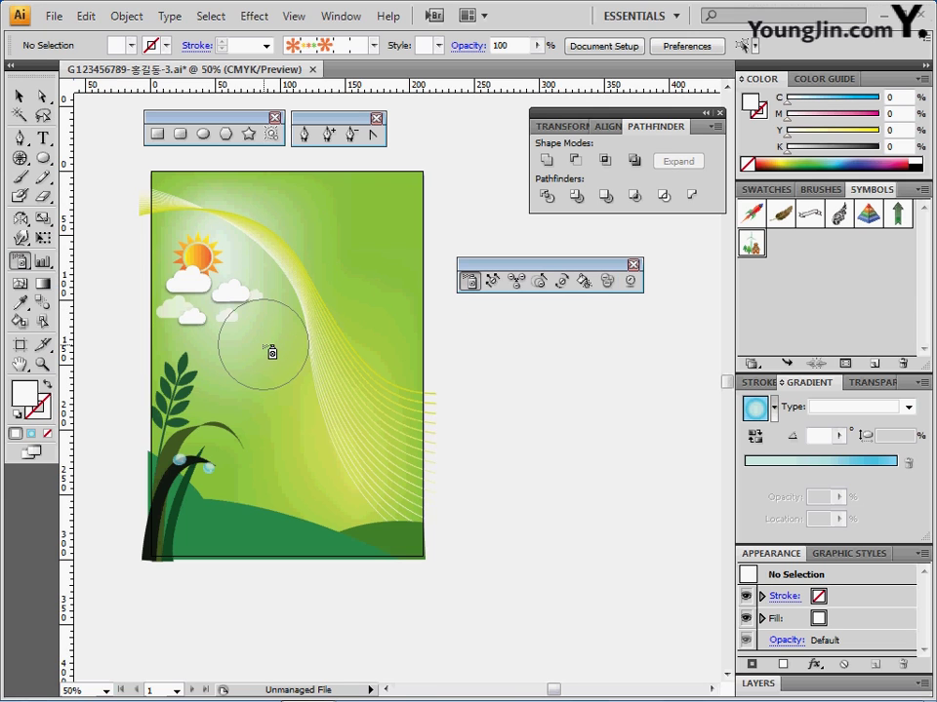
mouse_move(287, 309)
mouse_down()
mouse_move(386, 313)
mouse_move(379, 418)
mouse_move(347, 502)
mouse_move(245, 505)
mouse_move(272, 456)
mouse_up()
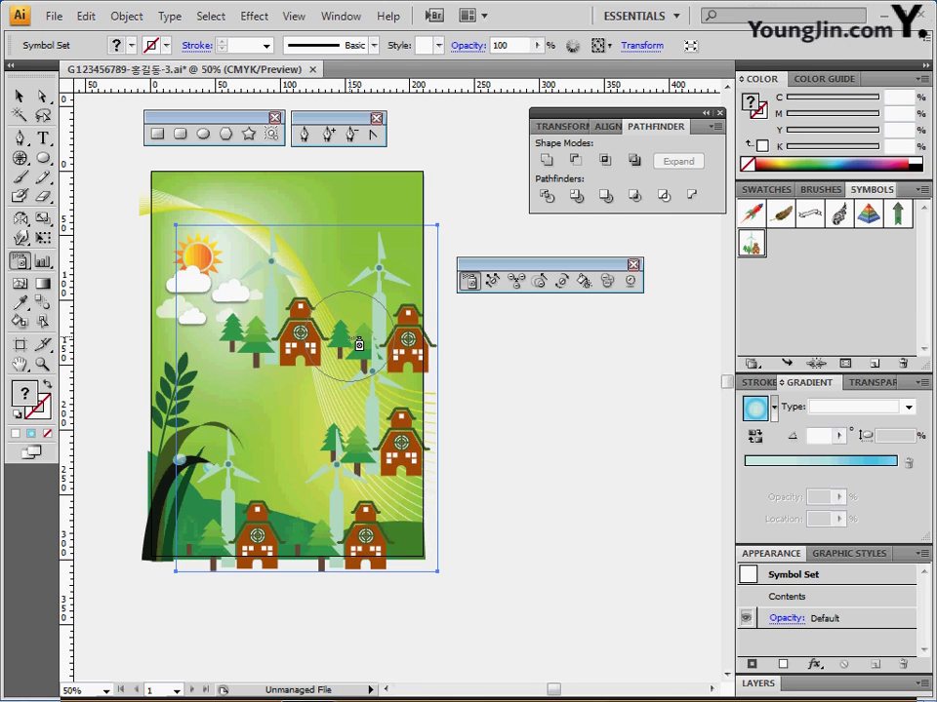
click(542, 282)
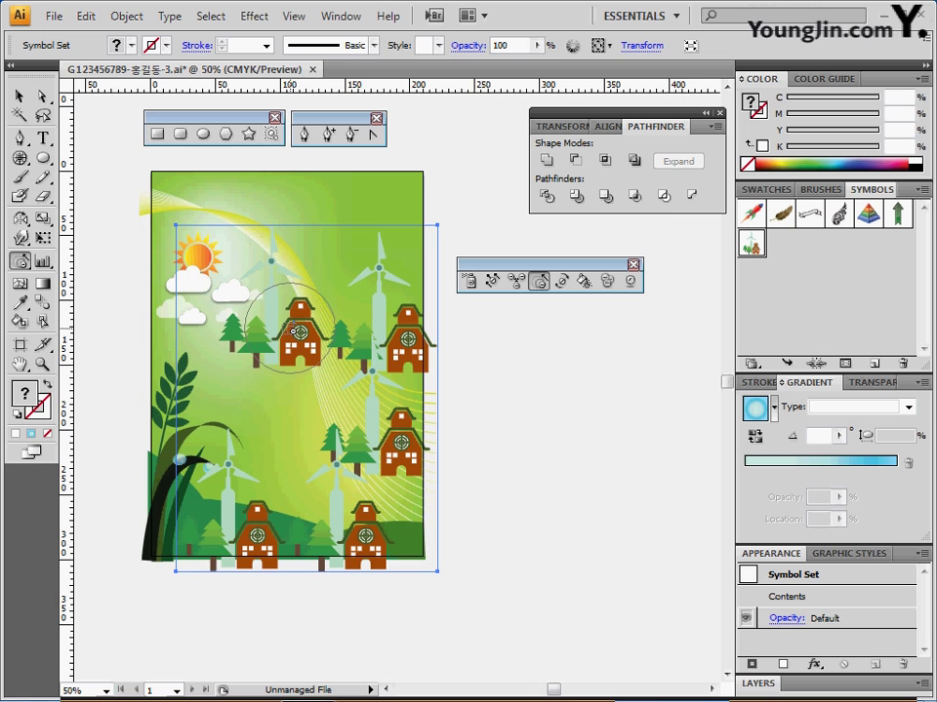
drag(293, 332, 292, 330)
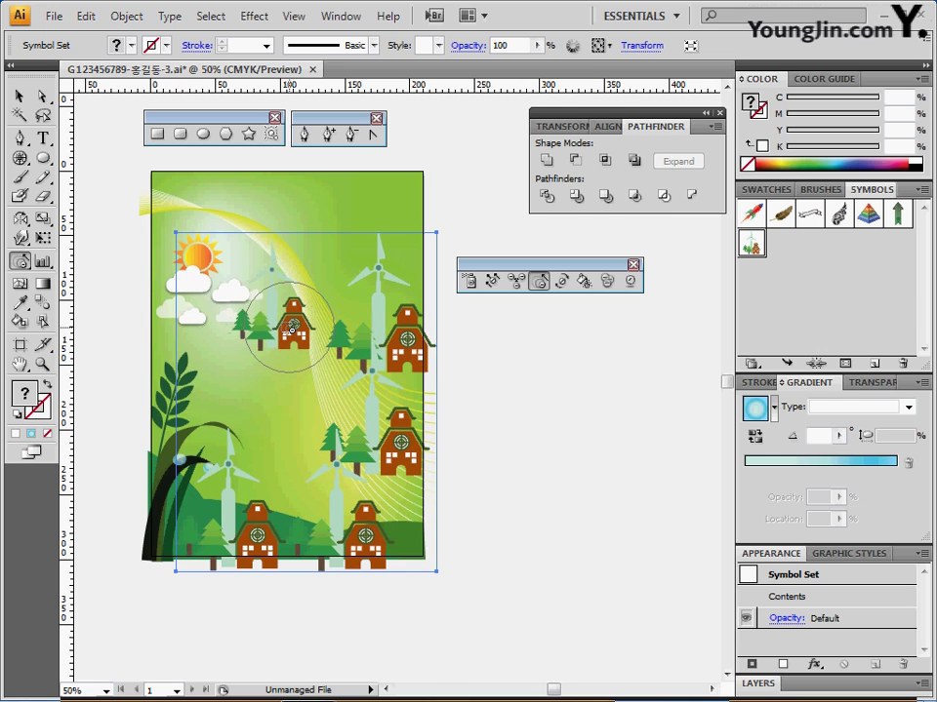
alt+click(292, 328)
drag(256, 549, 237, 523)
alt+click(235, 521)
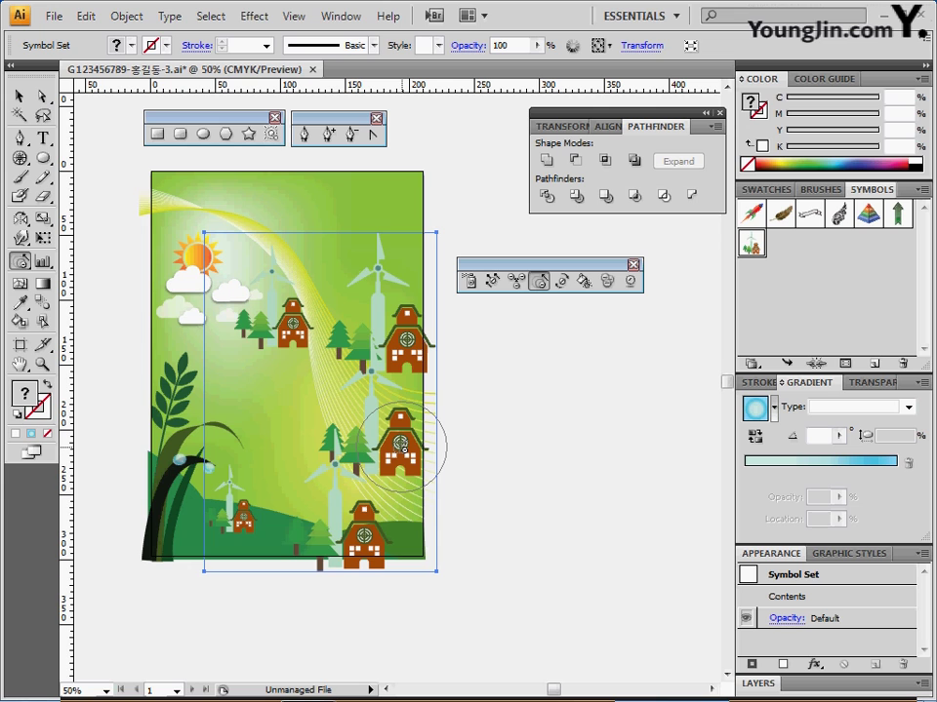
drag(400, 447, 410, 455)
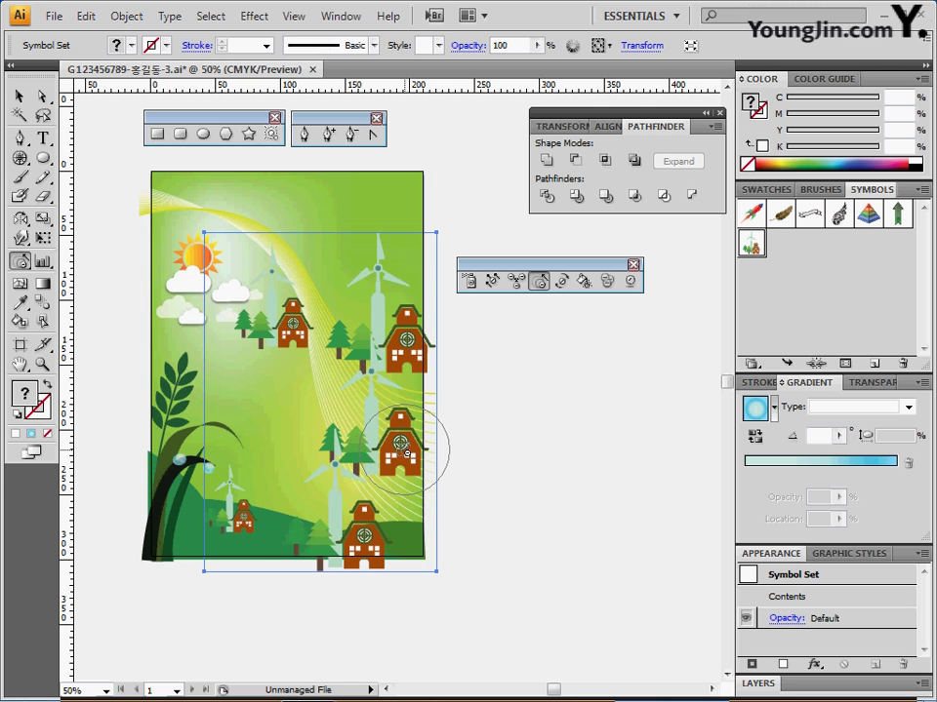
drag(408, 454, 414, 437)
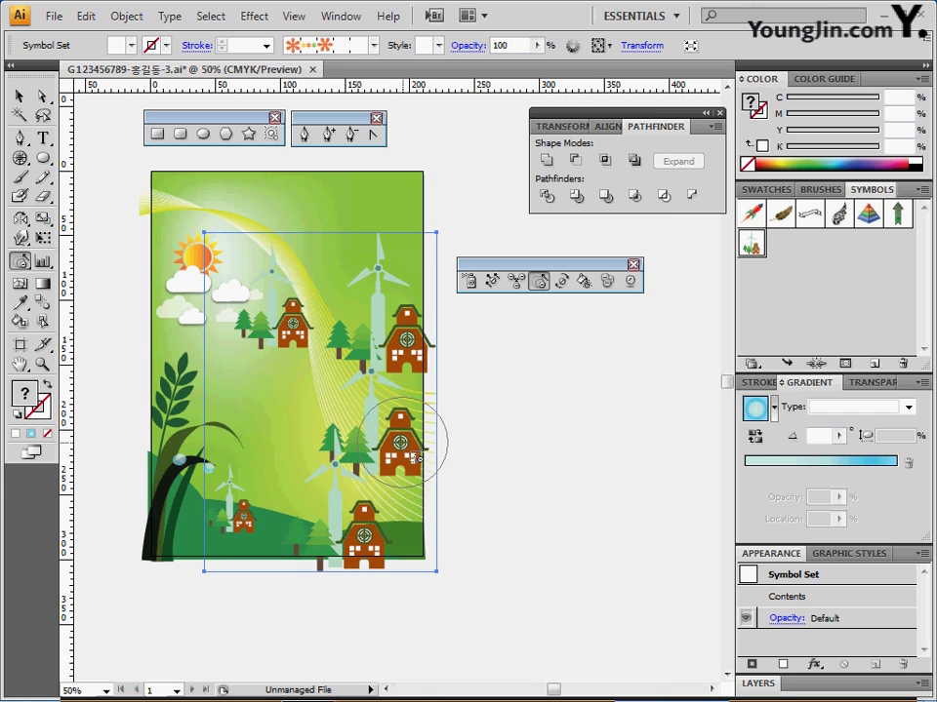
click(356, 535)
ctrl+click(508, 404)
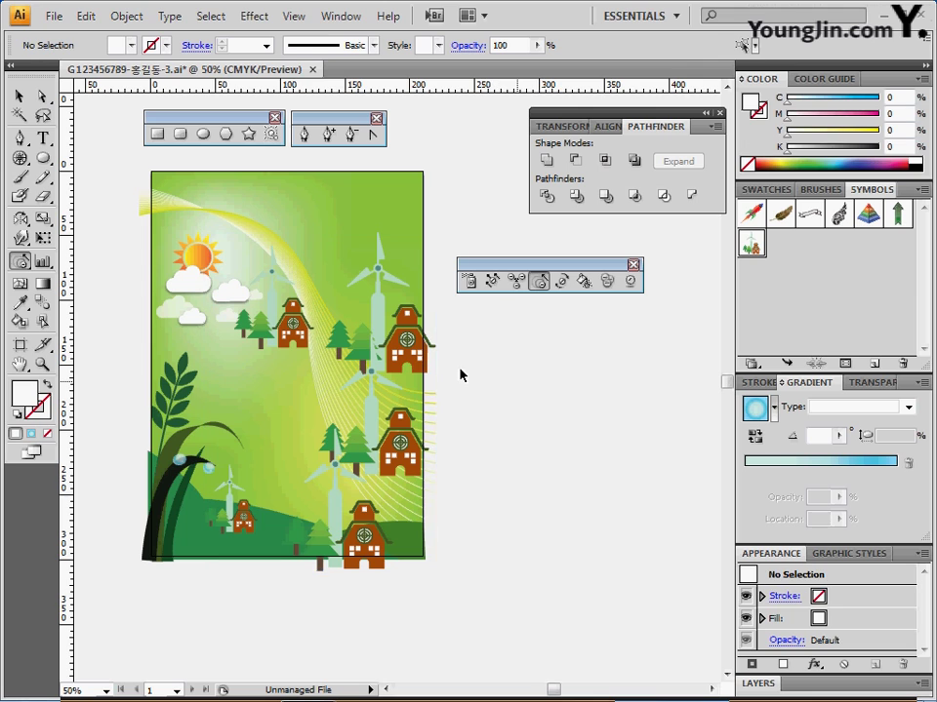
- Shift the upper-left windmill farm symbol downward with the Symbol Shifter and rotate it counterclockwise with the Symbol Spinner
click(495, 287)
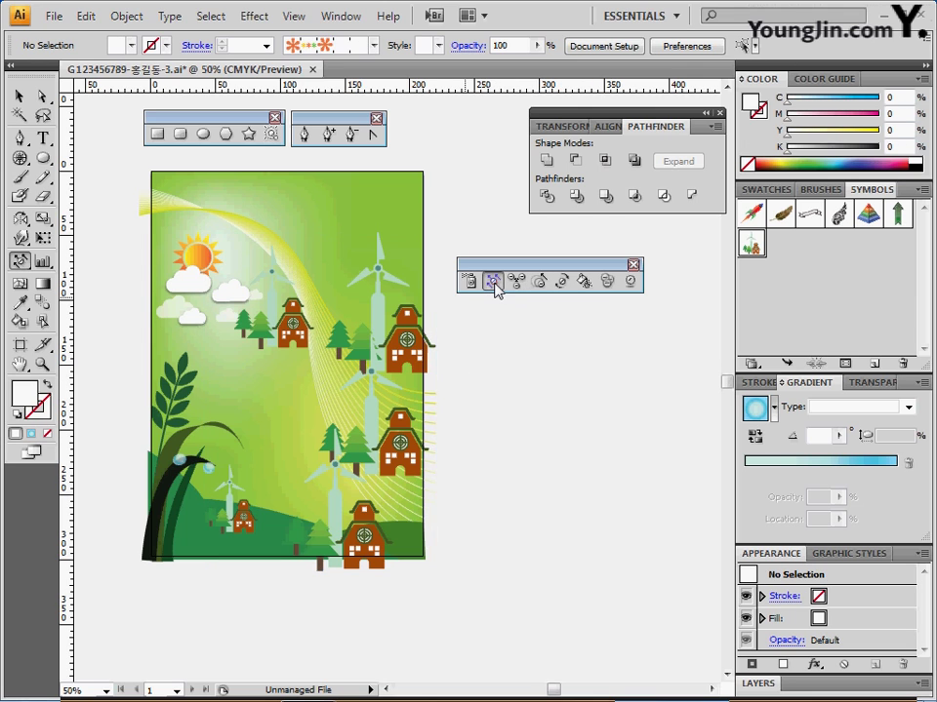
click(293, 322)
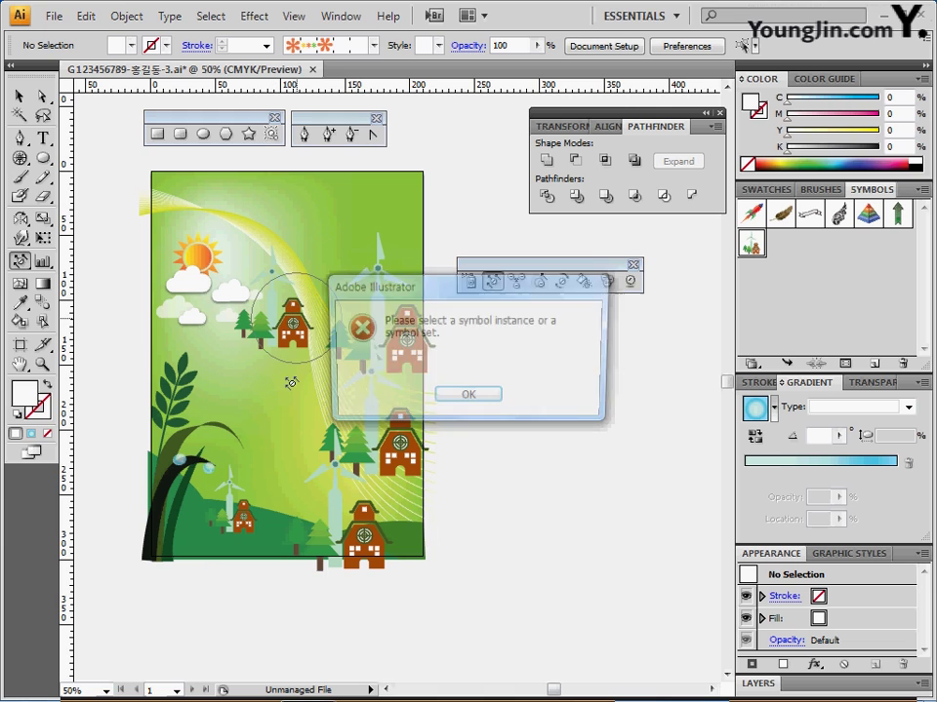
click(467, 400)
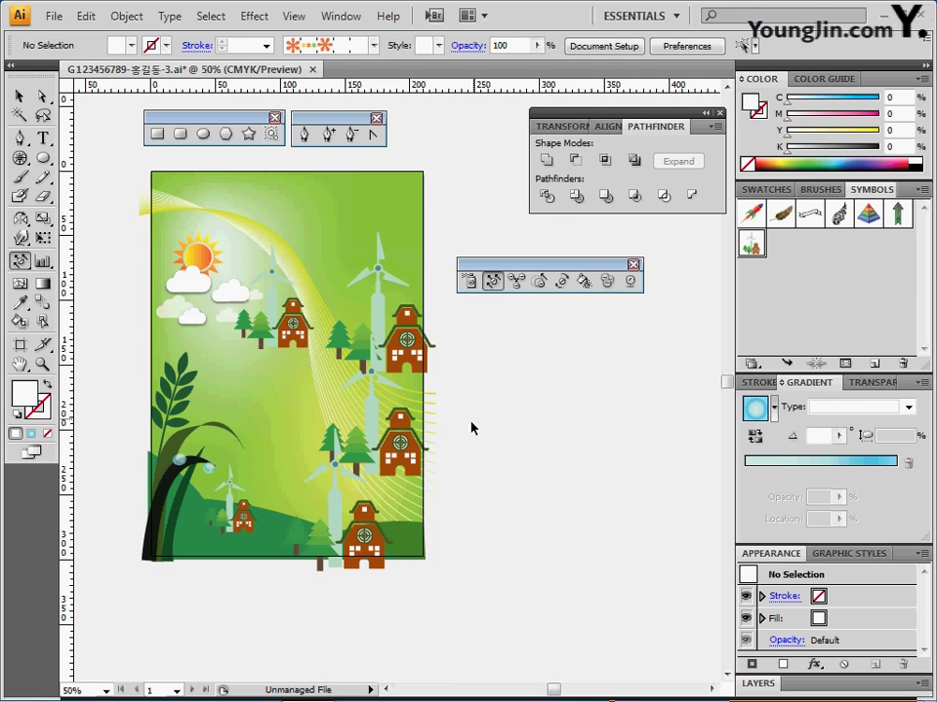
ctrl+click(284, 341)
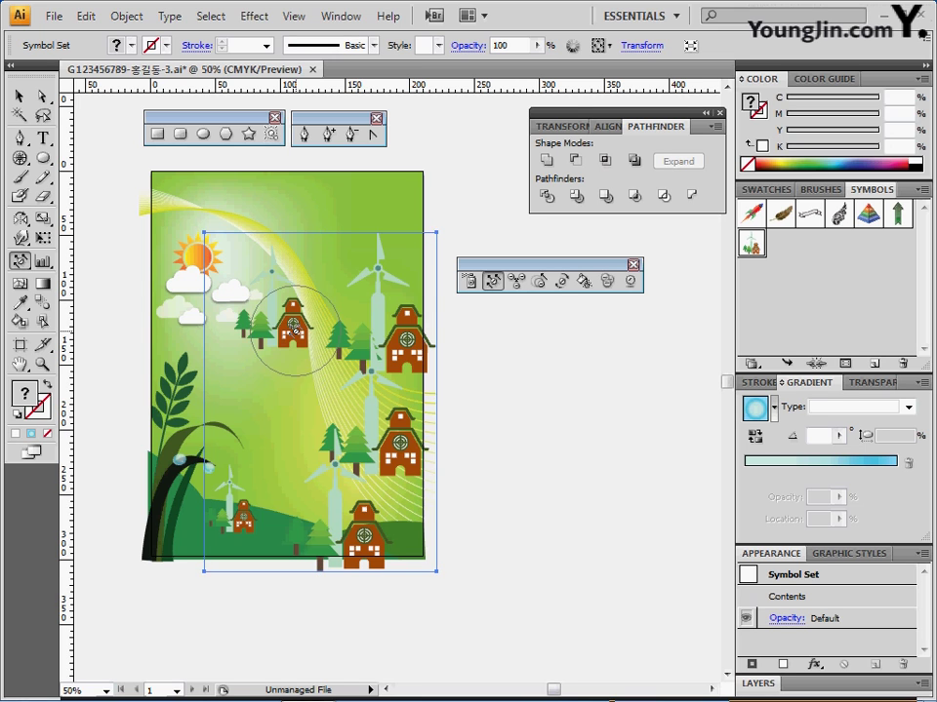
mouse_move(294, 330)
mouse_down()
mouse_move(278, 341)
mouse_move(277, 384)
mouse_move(293, 324)
mouse_move(284, 383)
mouse_move(278, 372)
mouse_move(255, 387)
mouse_up()
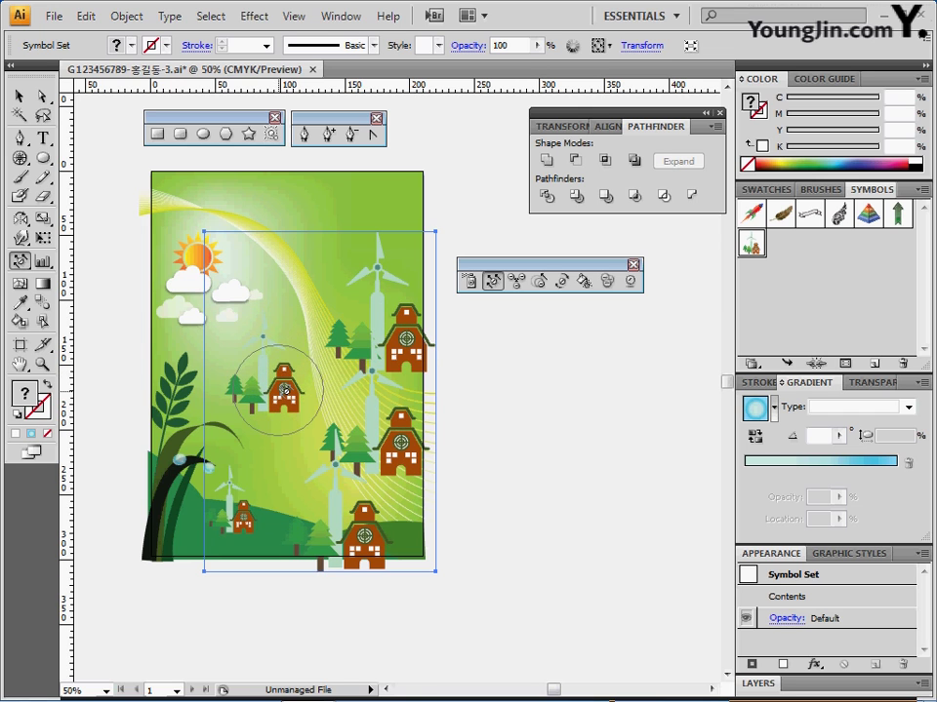
click(562, 283)
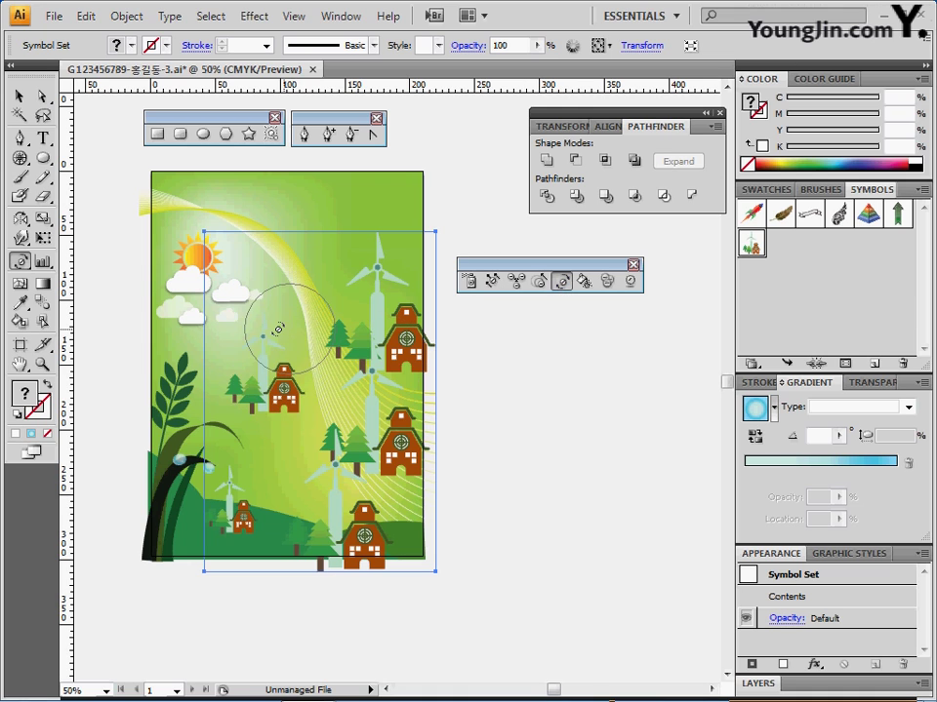
mouse_move(268, 370)
mouse_down()
mouse_move(240, 368)
mouse_move(264, 355)
mouse_up()
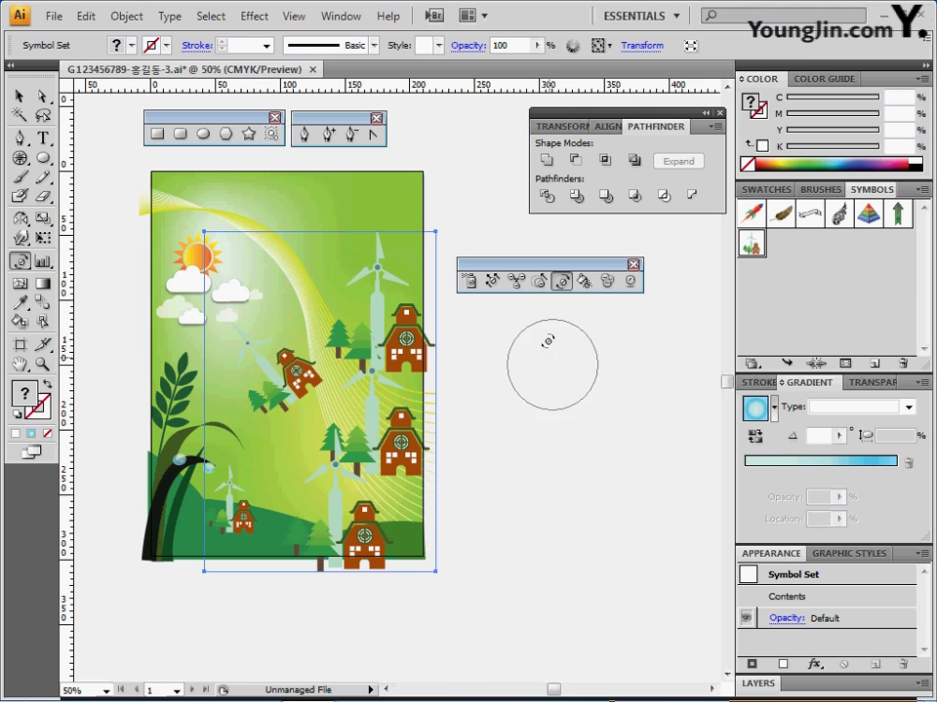
- Choose the orange swatch C=0 M=50 Y=100 K=0 for the Symbol Stainer, and delete the sprayed symbol set
click(585, 283)
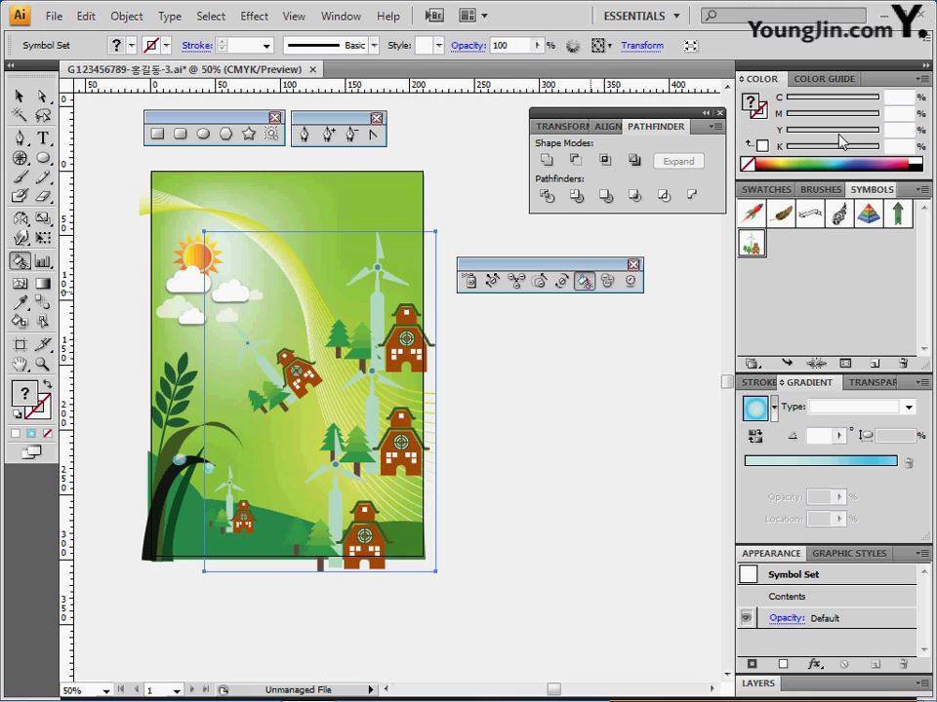
click(766, 190)
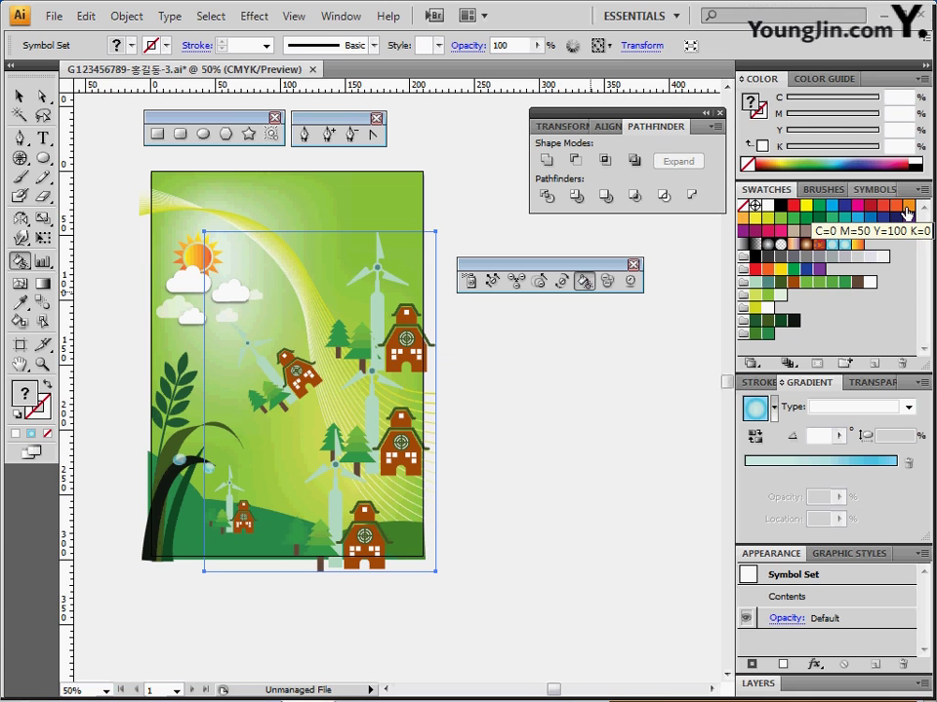
click(906, 210)
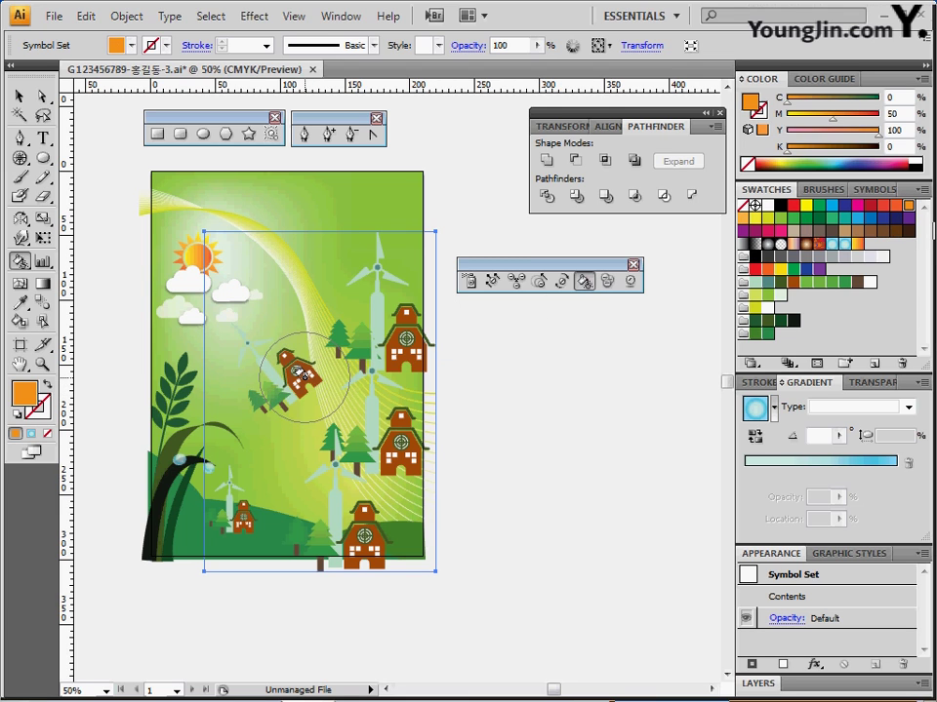
key(Delete)
- Place a new windmill farm symbol set over the poster's lower half with varied sizes, rotations and blue and orange tints, and deselect everything
key(space)
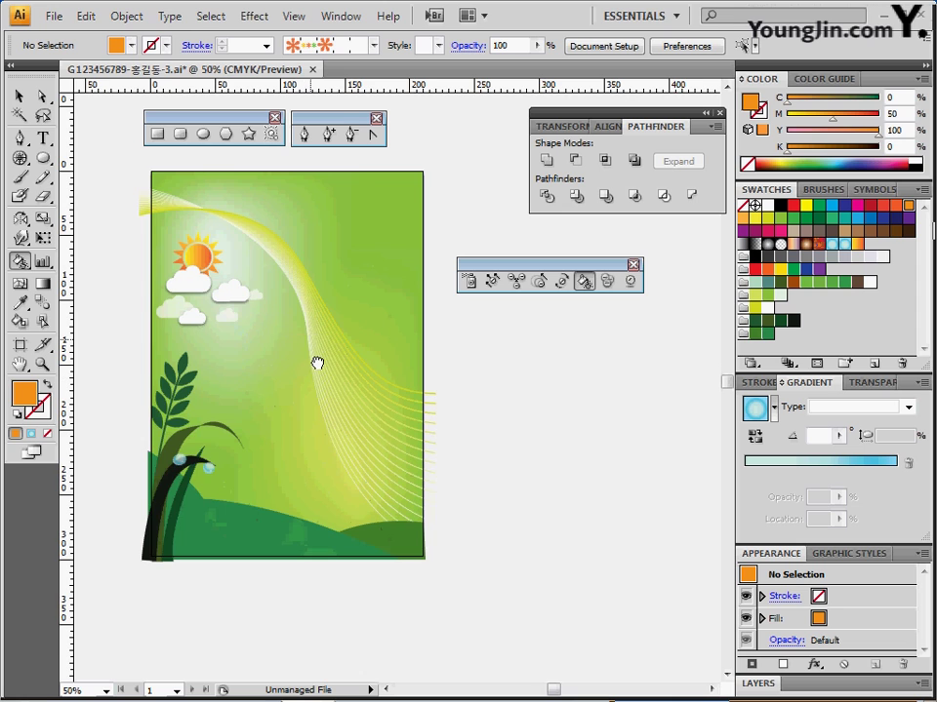
drag(307, 330, 322, 472)
drag(305, 182, 315, 498)
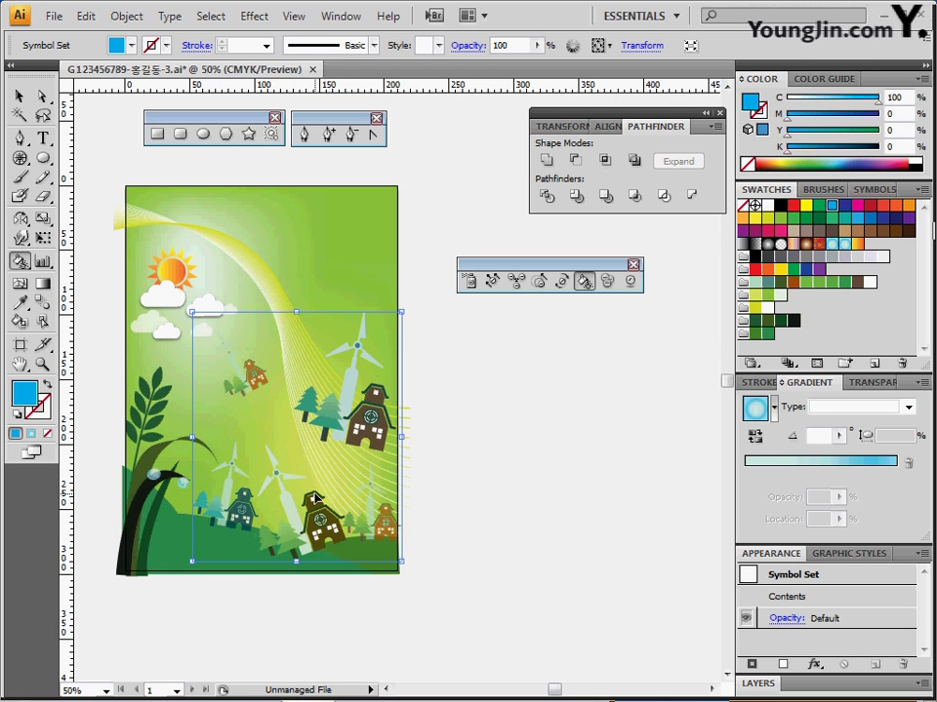
key(ctrl+alt+[)
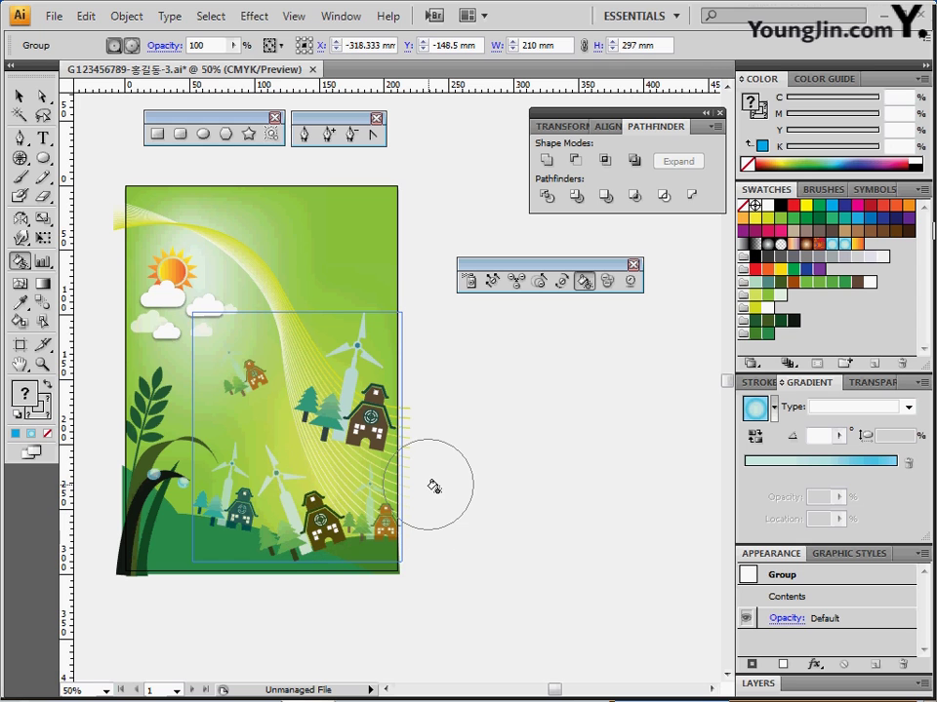
mouse_move(492, 469)
mouse_down()
mouse_move(491, 485)
mouse_move(491, 473)
mouse_up()
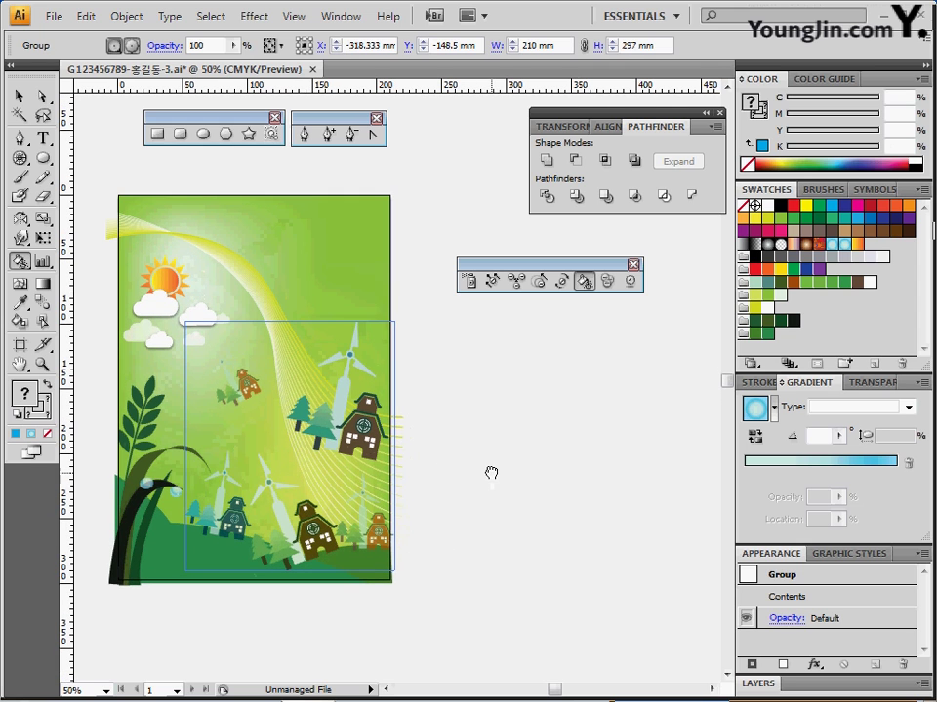
ctrl+click(491, 423)
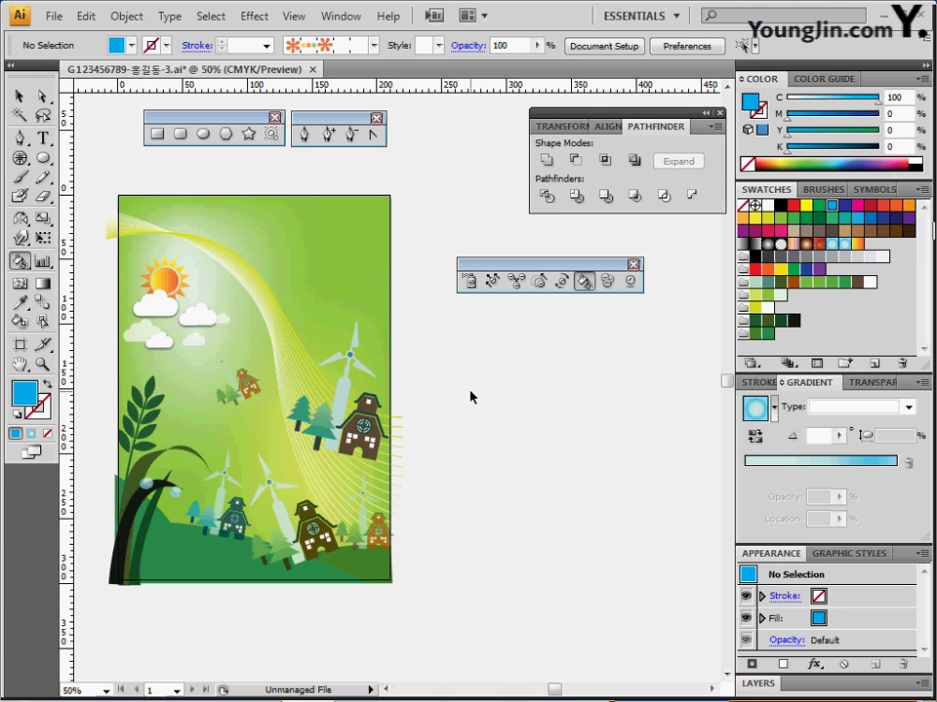
- Show the hidden CLEAN CITY text, unlock all objects, deselect everything, and check the artwork in outline view
key(ctrl+alt+3)
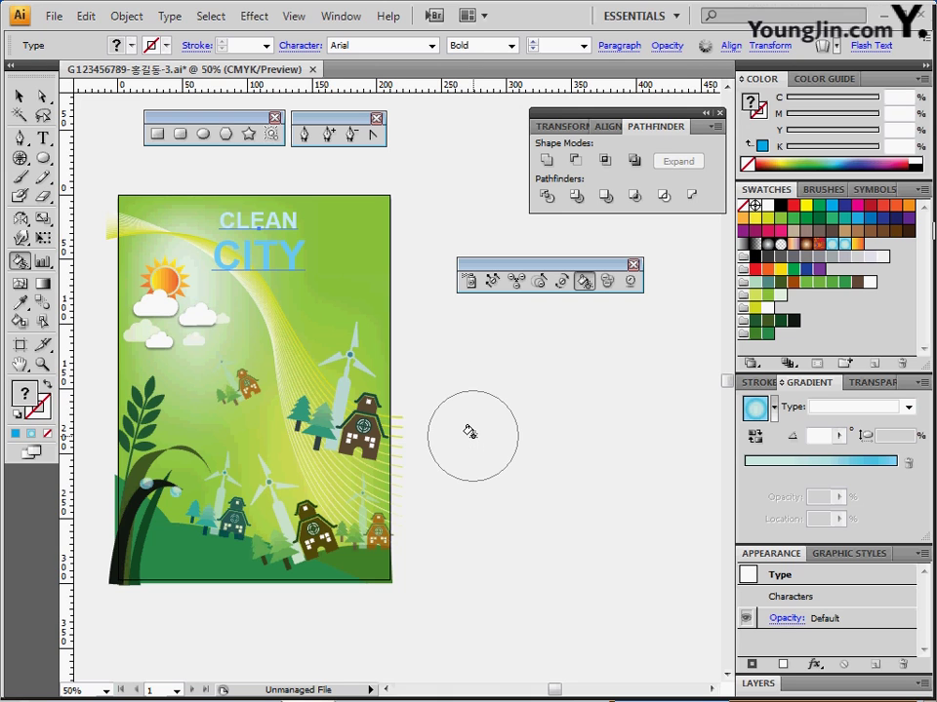
key(ctrl+alt+2)
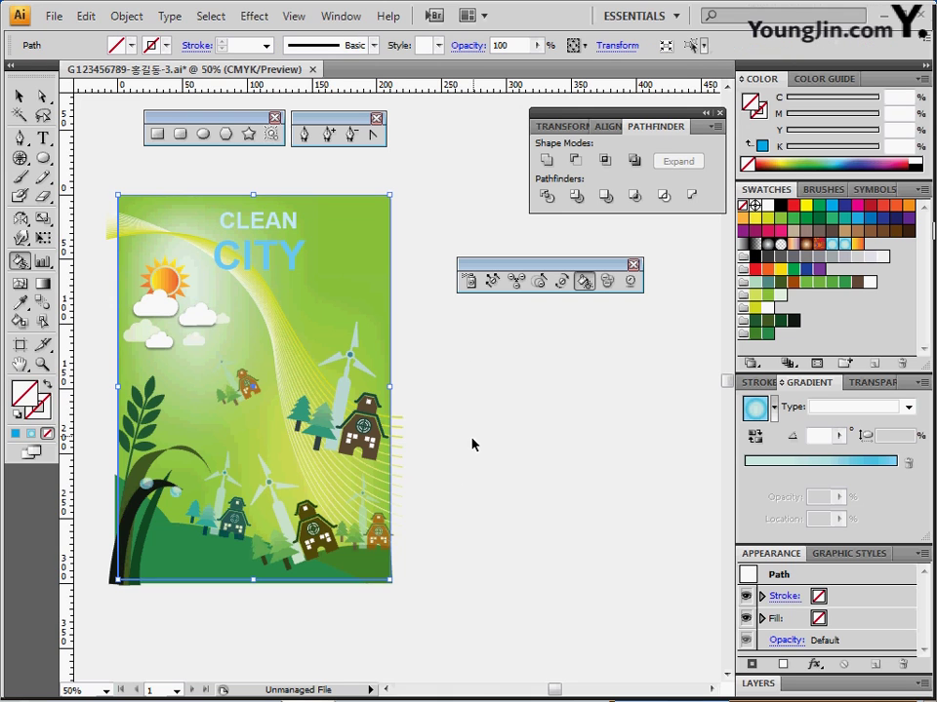
click(475, 439)
key(ctrl+y)
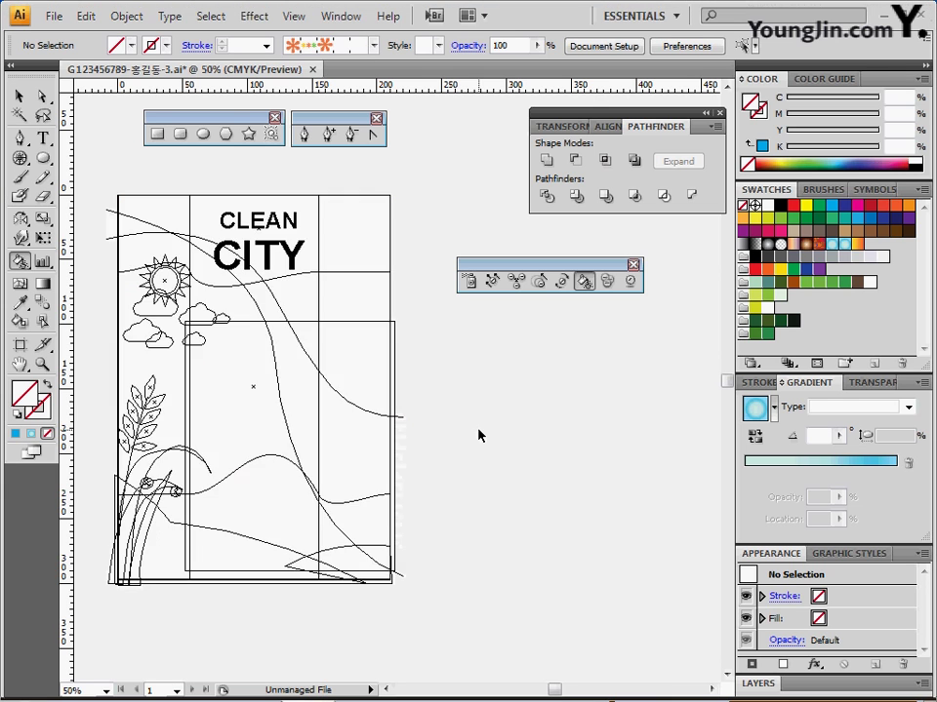
key(ctrl+y)
- Move the floating symbolism tools clear of the title and place the text cursor inside the CITY line
ctrl+click(277, 265)
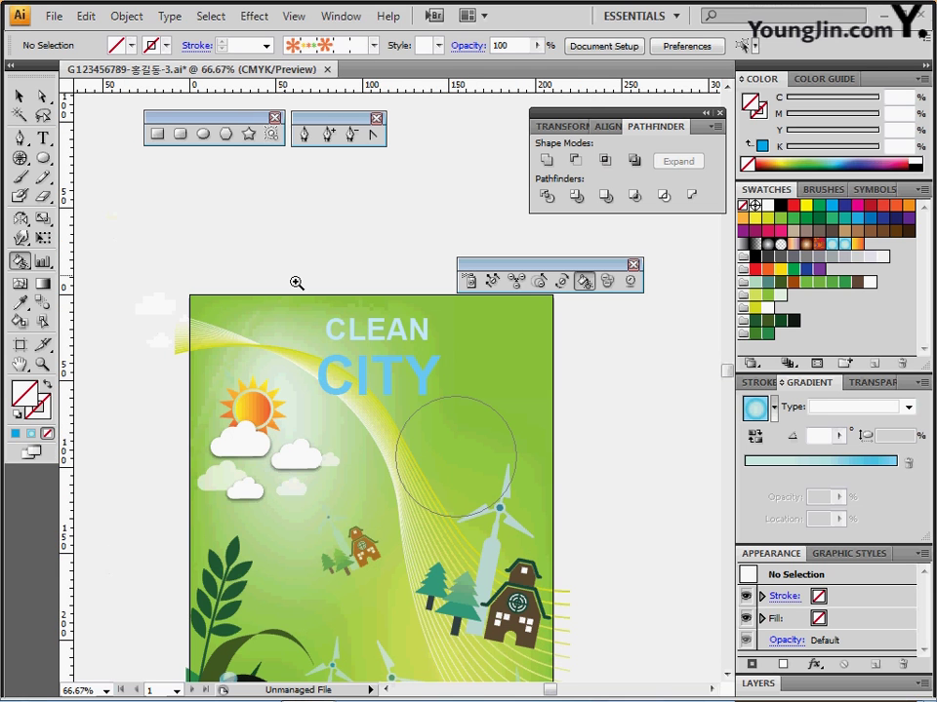
ctrl+click(405, 402)
mouse_move(405, 402)
mouse_down()
mouse_move(334, 340)
mouse_move(376, 309)
mouse_move(413, 325)
mouse_move(401, 328)
mouse_up()
drag(516, 264, 605, 342)
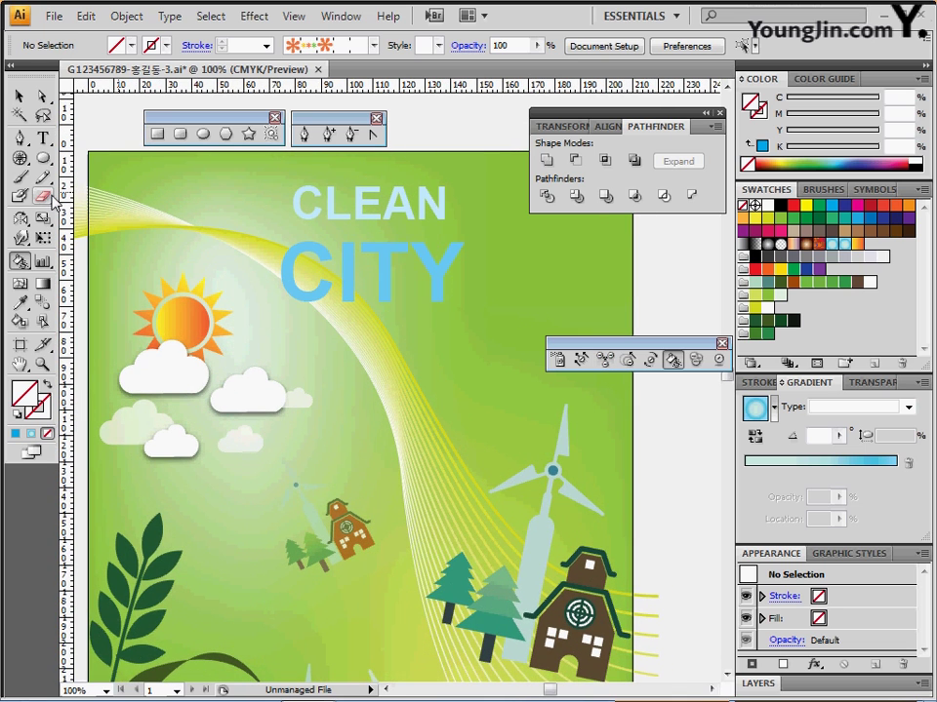
click(42, 137)
click(355, 286)
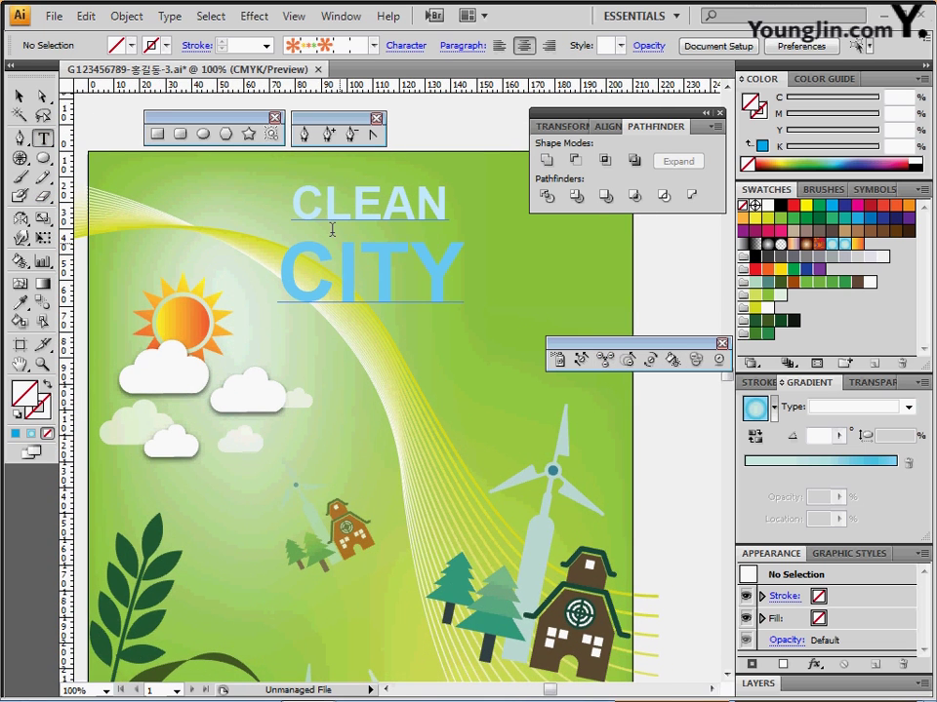
click(354, 207)
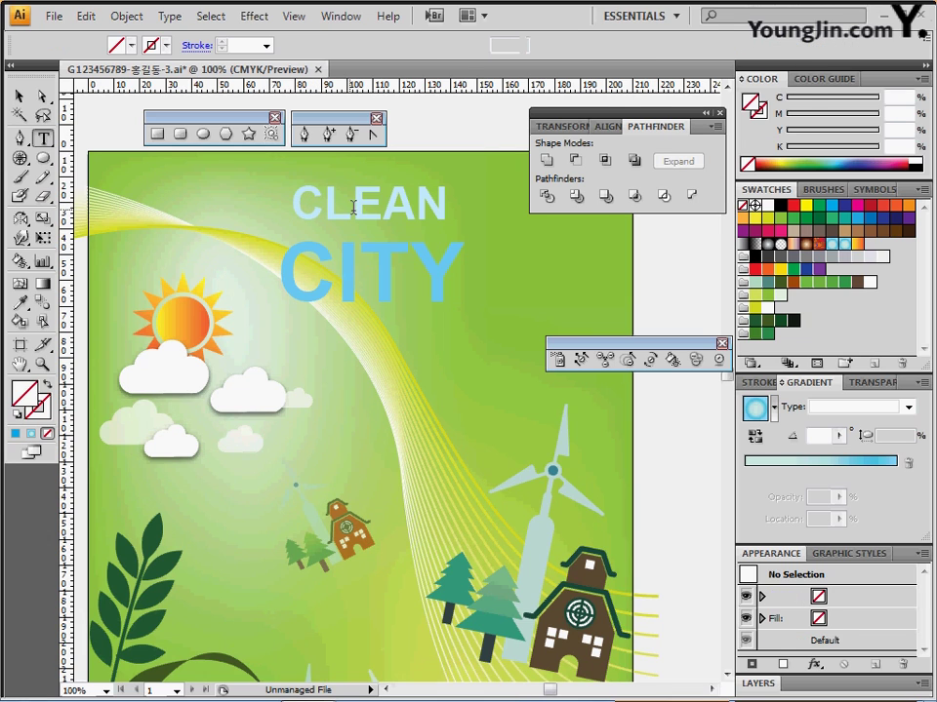
click(353, 207)
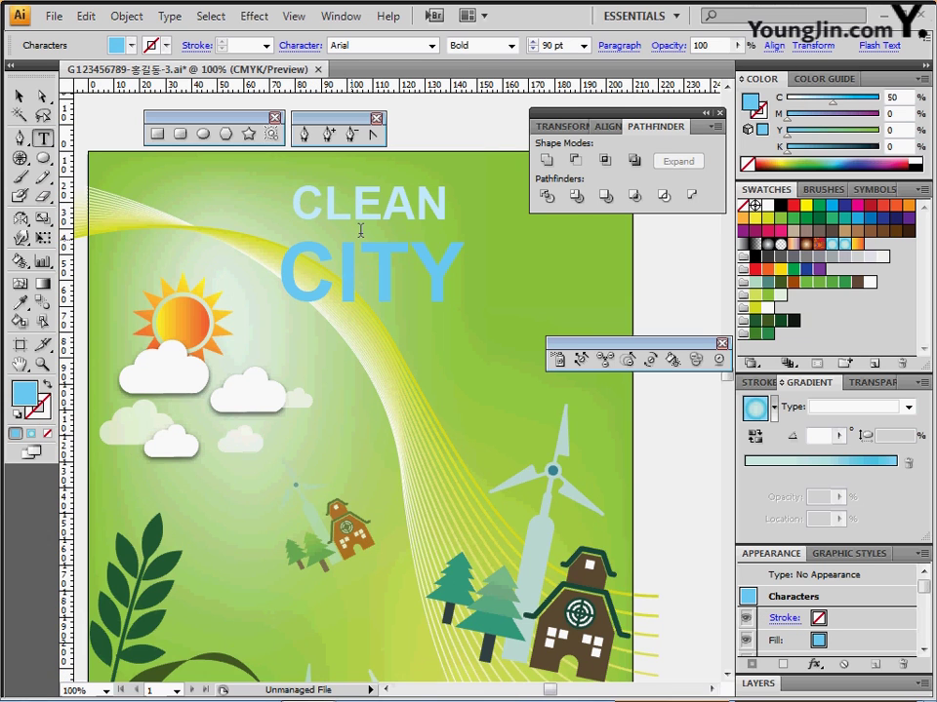
- Close the floating symbolism tools and dock the Character settings directly beneath the Pathfinder settings
click(723, 345)
key(ctrl+t)
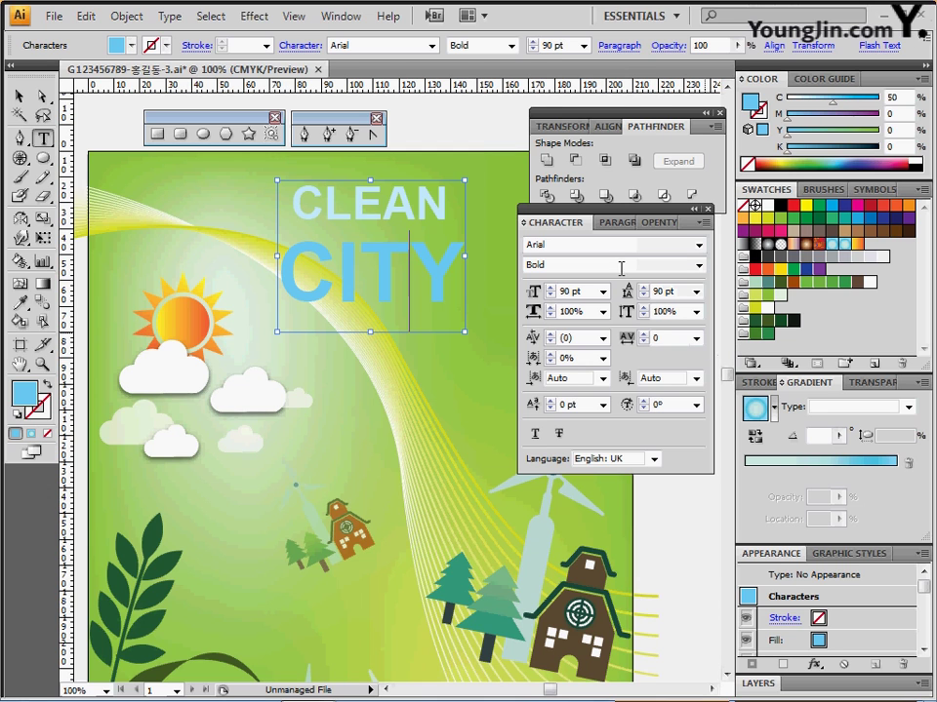
mouse_move(567, 211)
mouse_down()
mouse_move(571, 239)
mouse_move(578, 220)
mouse_up()
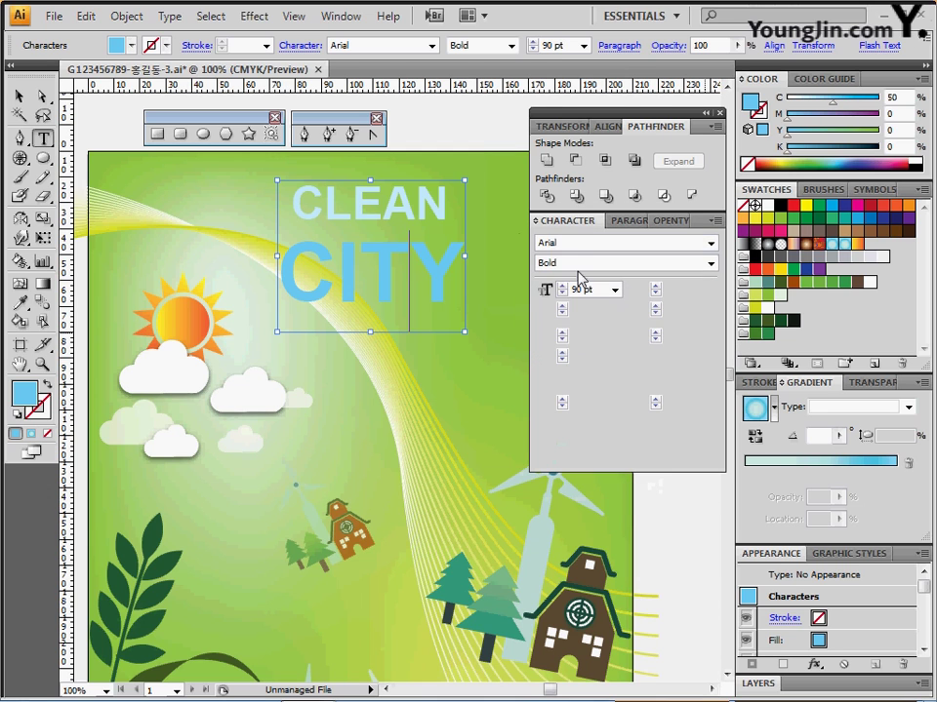
- Examine the font, size and fill color of the CLEAN line and of the CITY line
click(565, 242)
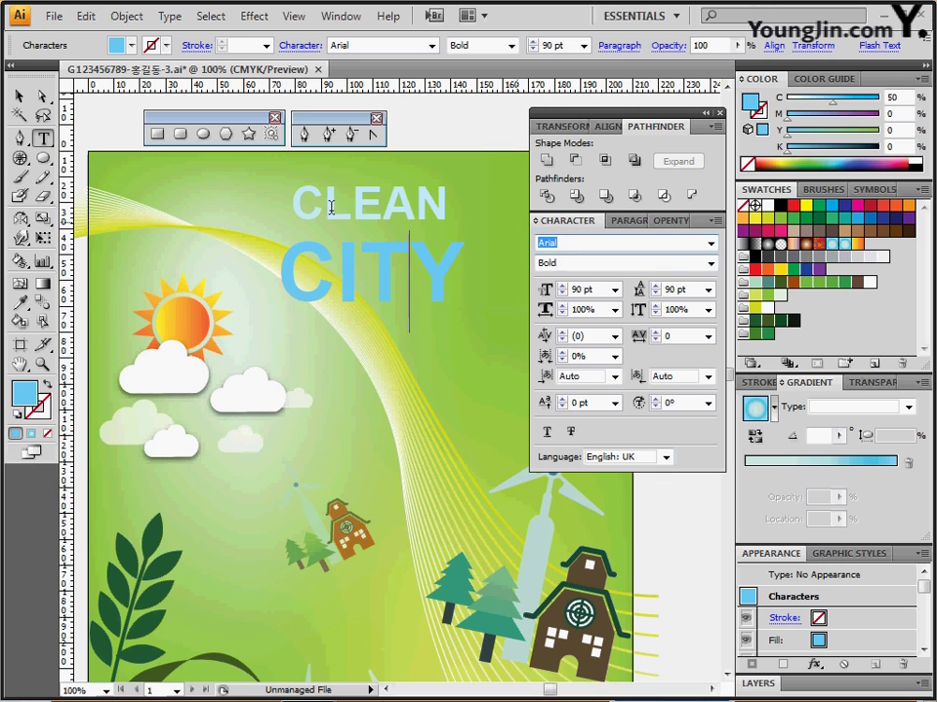
drag(292, 204, 444, 202)
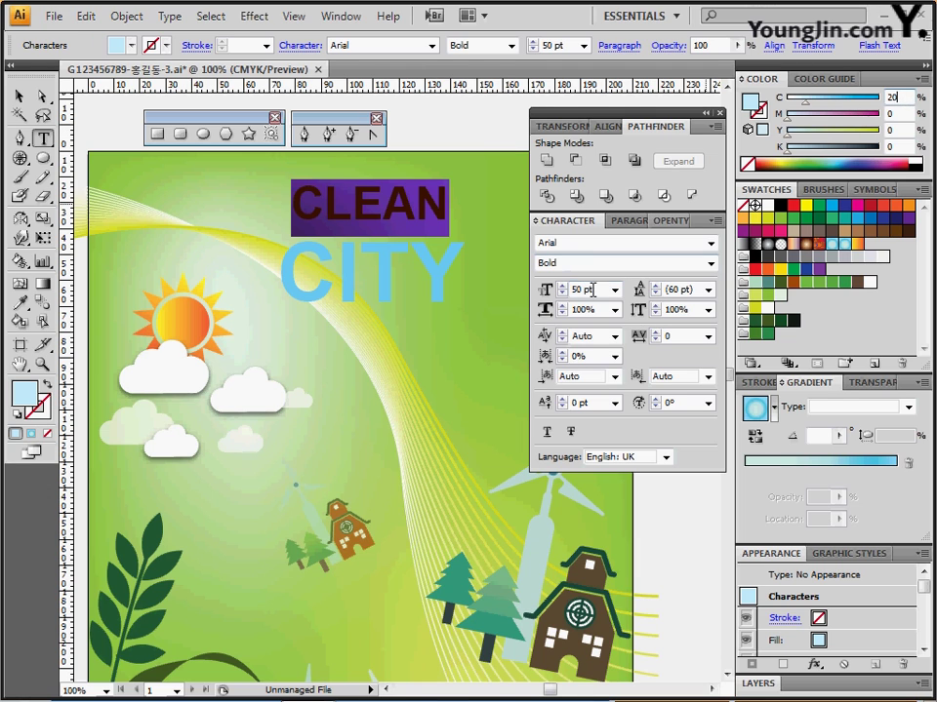
click(296, 275)
drag(290, 275, 466, 268)
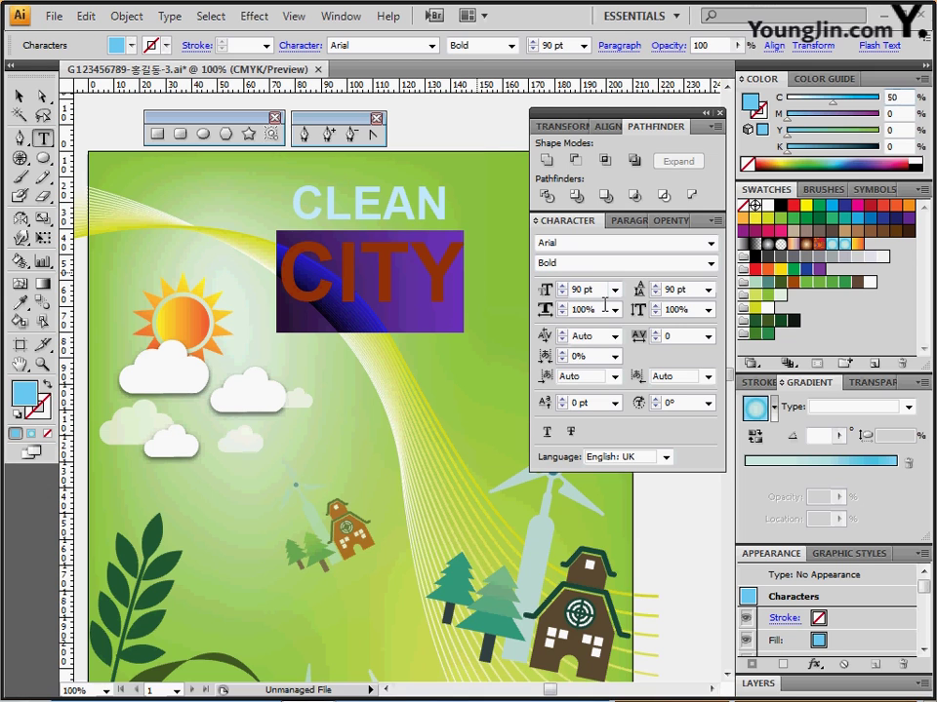
- Create an Arc envelope warp on the whole CLEAN CITY text with preview on and a horizontal bend of 30%
ctrl+click(378, 282)
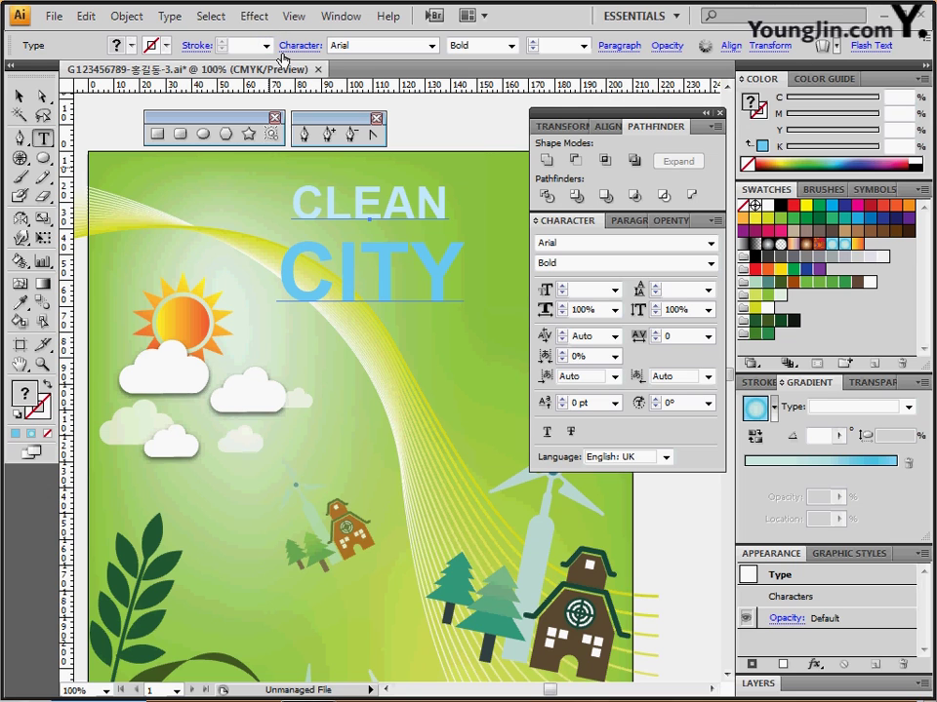
click(123, 15)
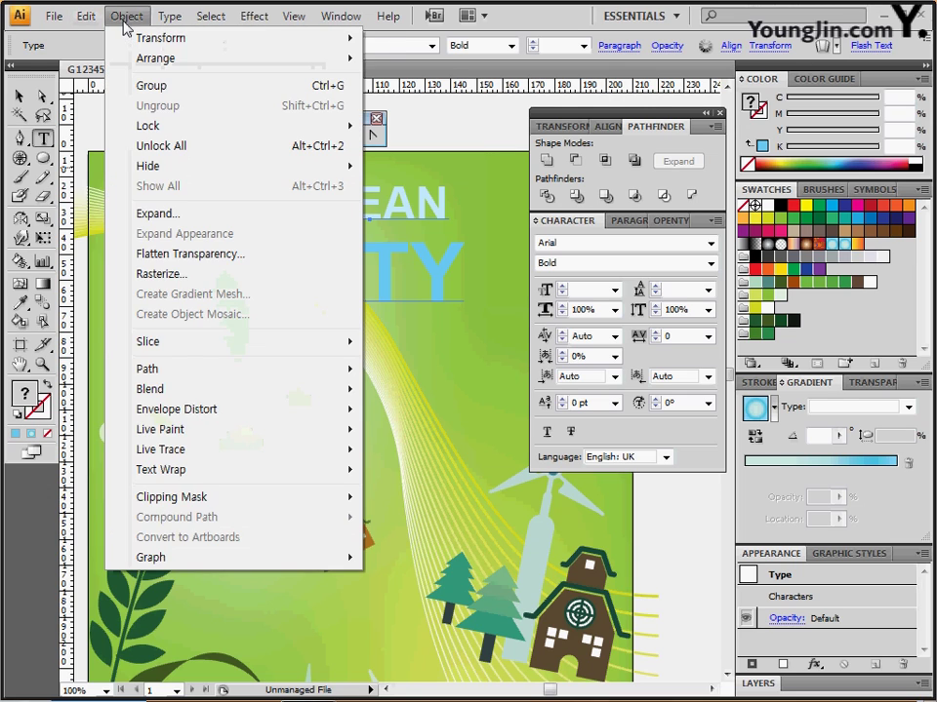
click(164, 415)
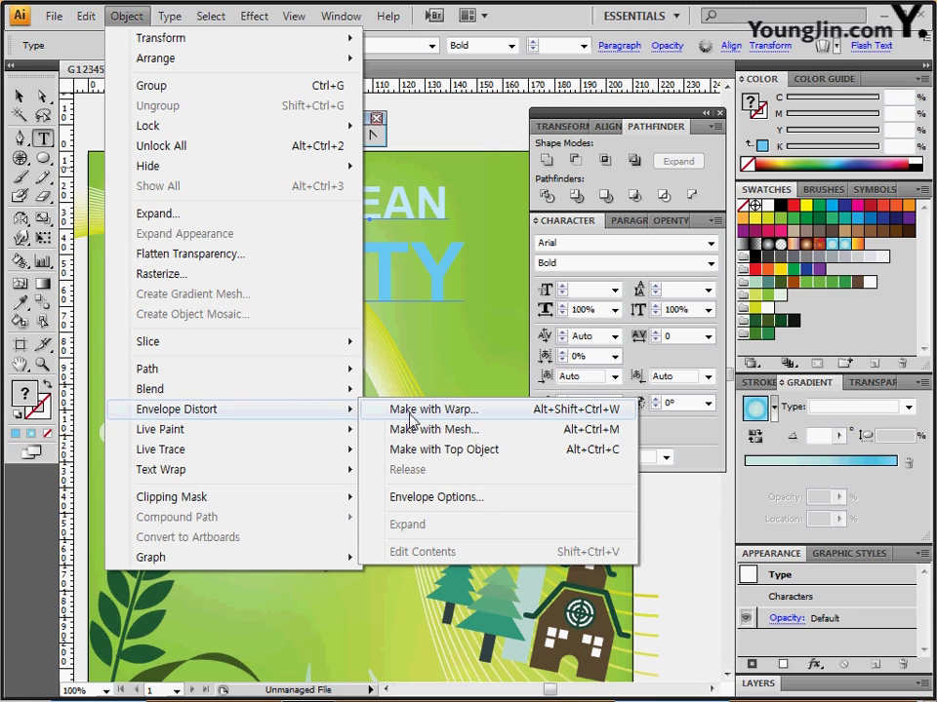
click(411, 415)
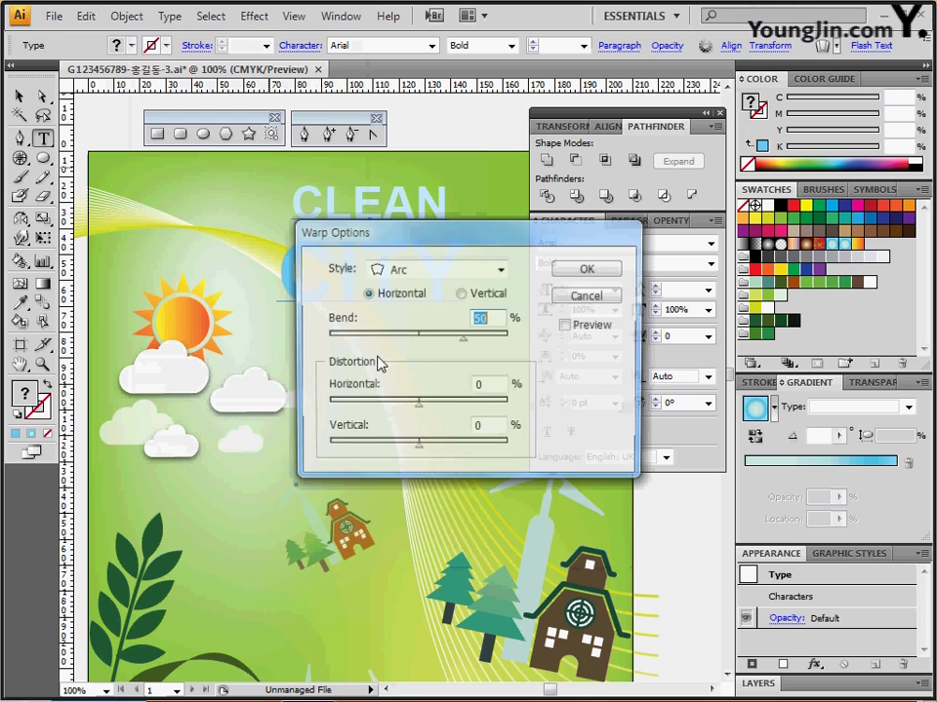
click(567, 326)
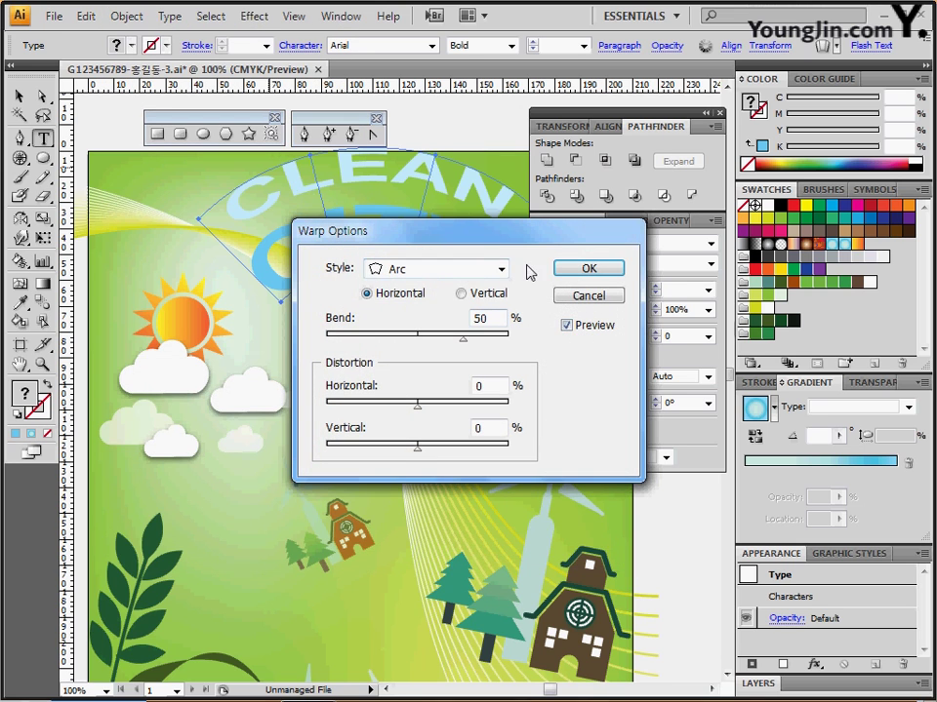
mouse_move(481, 239)
mouse_down()
mouse_move(565, 272)
mouse_move(556, 311)
mouse_up()
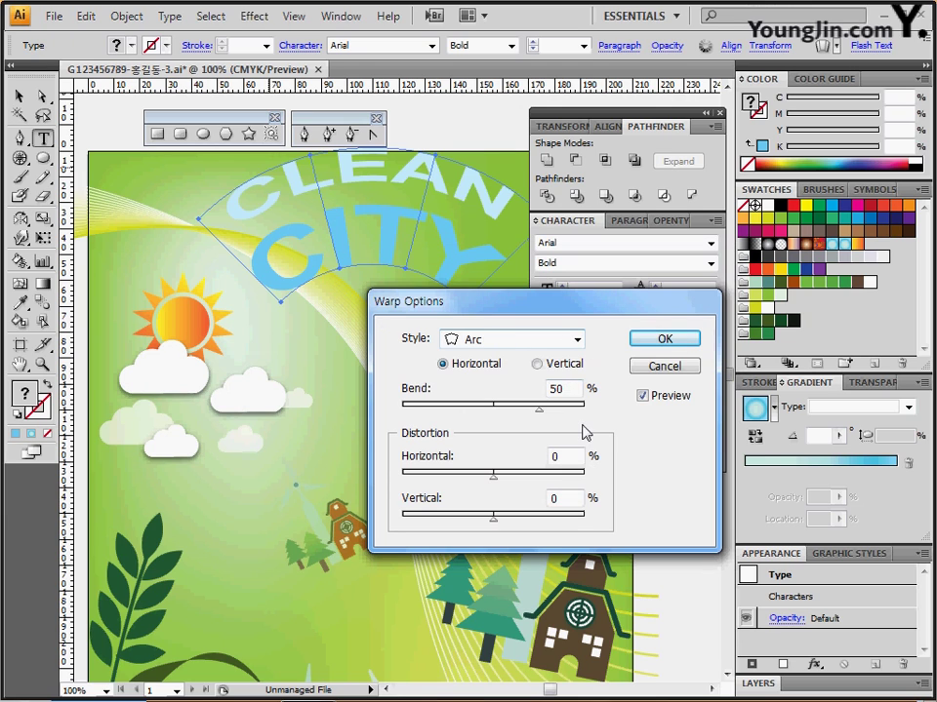
double_click(558, 388)
text(30)
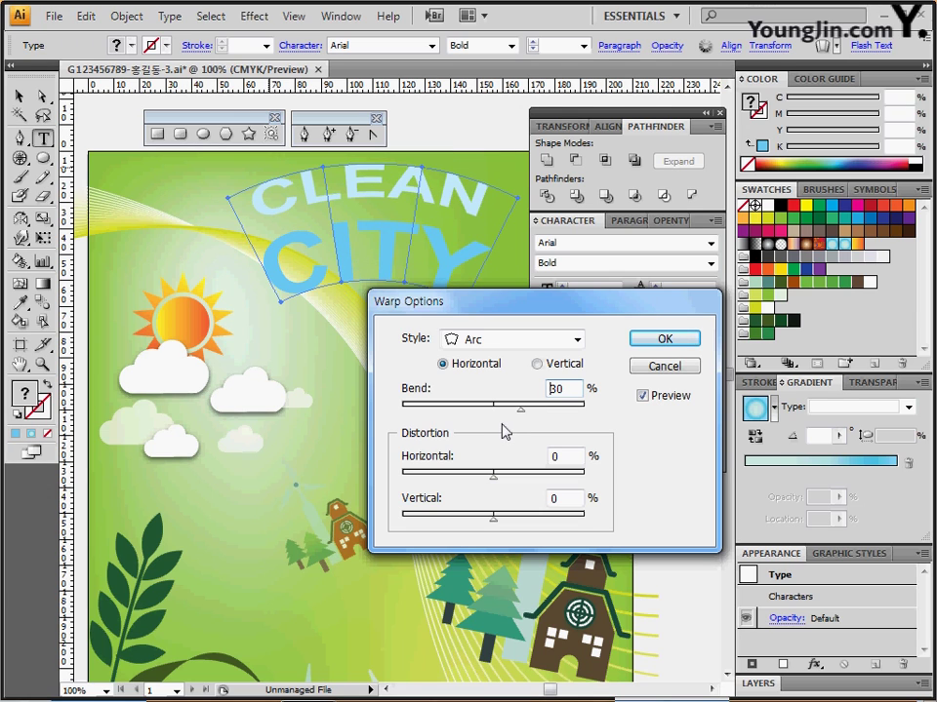
- Set the title warp's horizontal distortion to 20% and apply the warp
double_click(564, 456)
text(20)
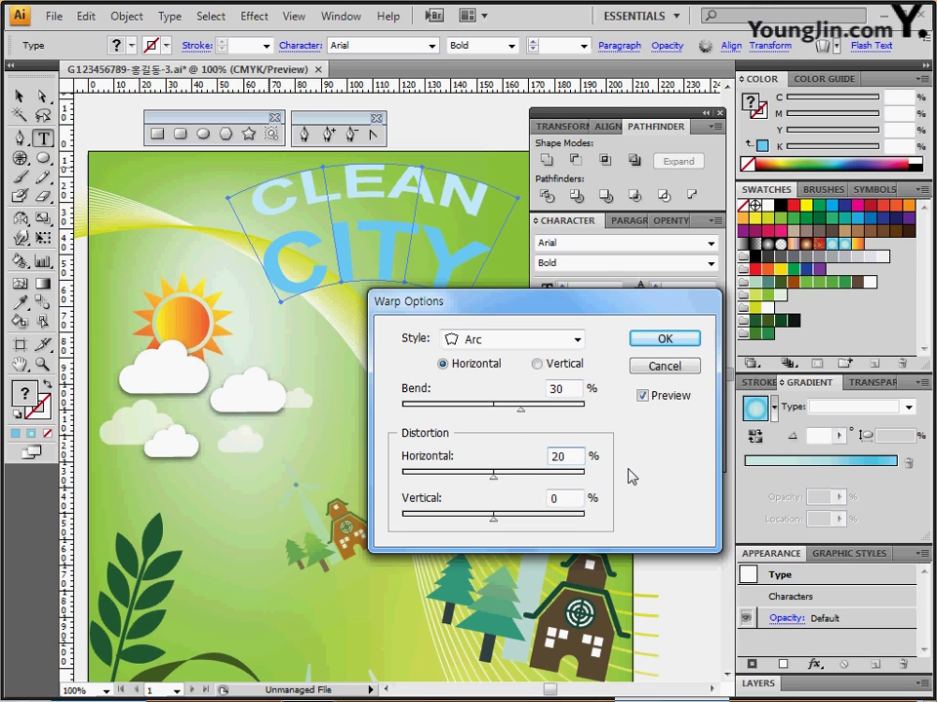
key(Tab)
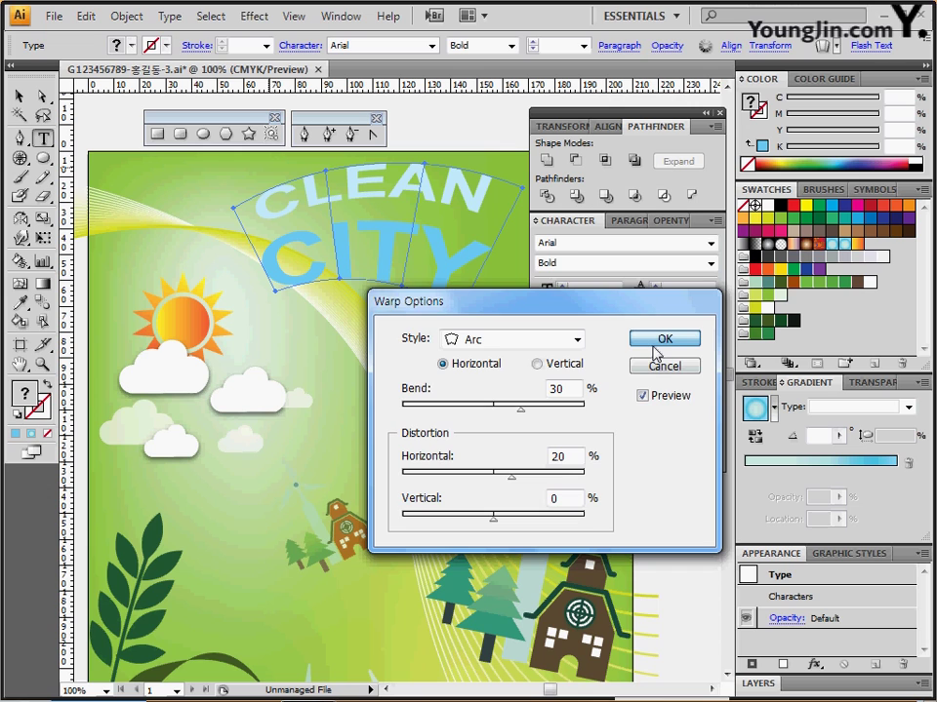
click(662, 341)
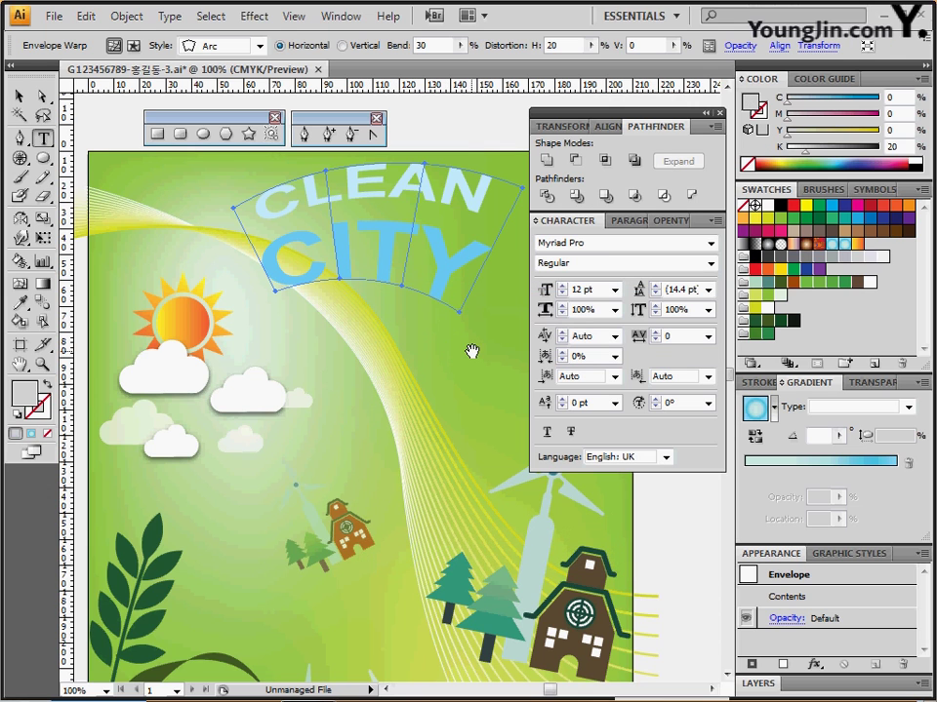
- Start adding an effect to the warped CLEAN CITY title
drag(471, 352, 397, 318)
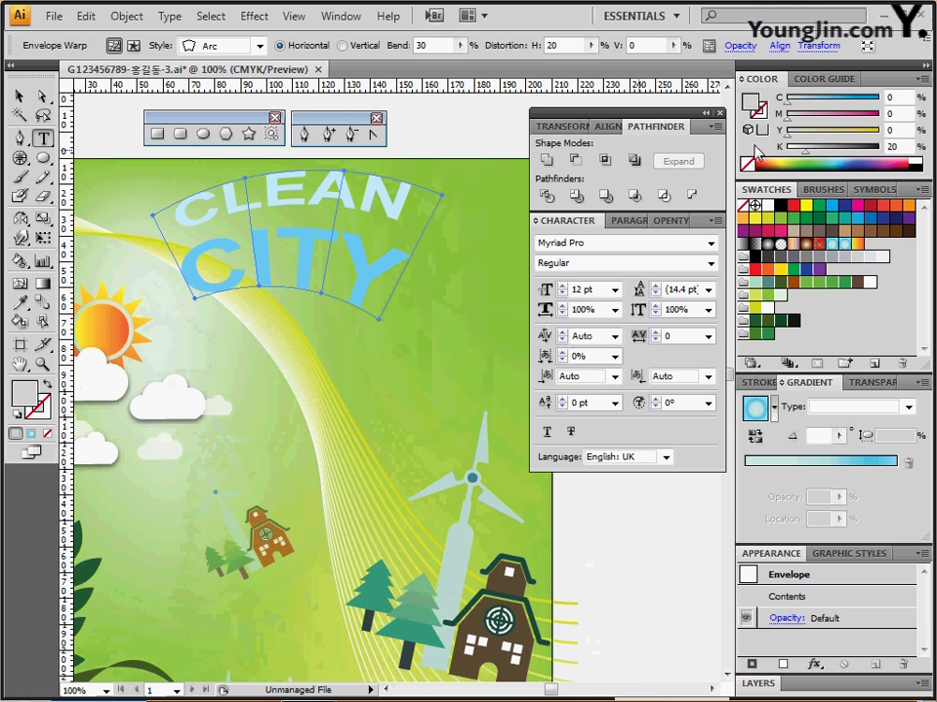
drag(255, 170, 274, 197)
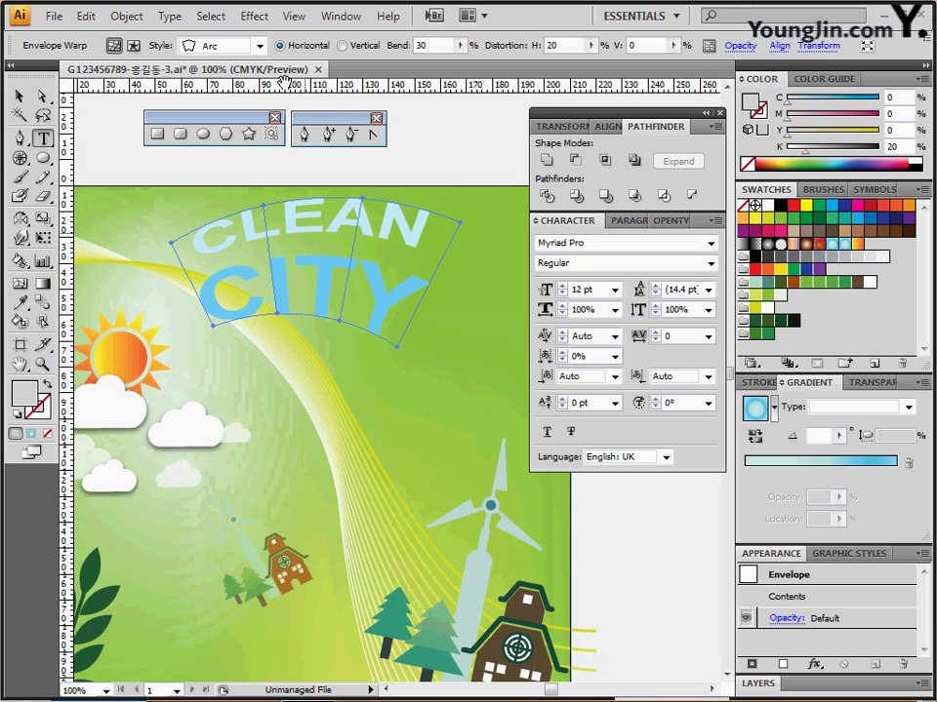
click(251, 19)
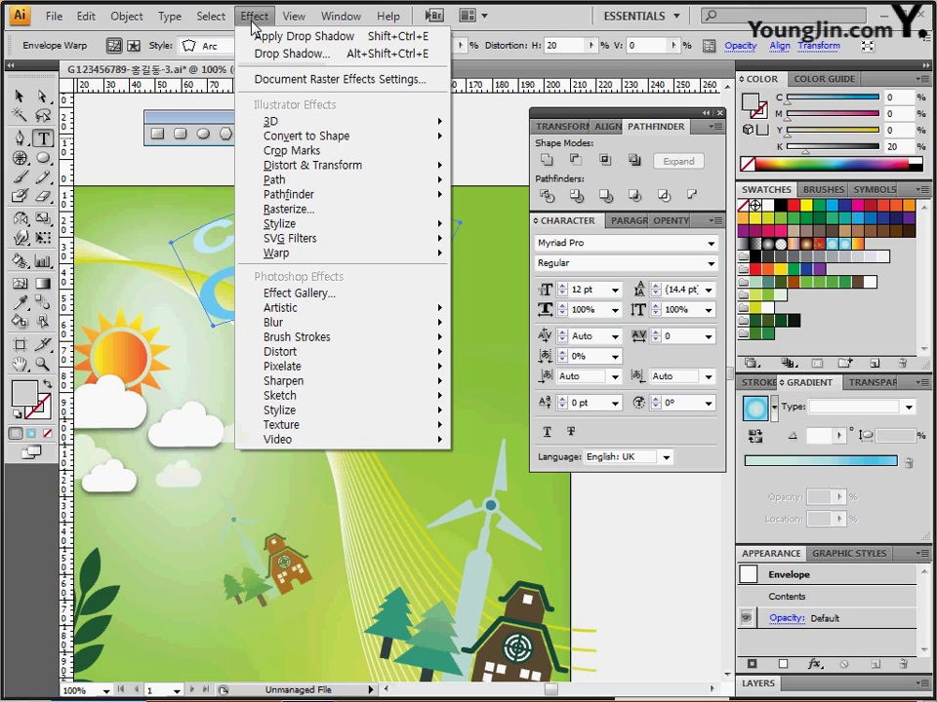
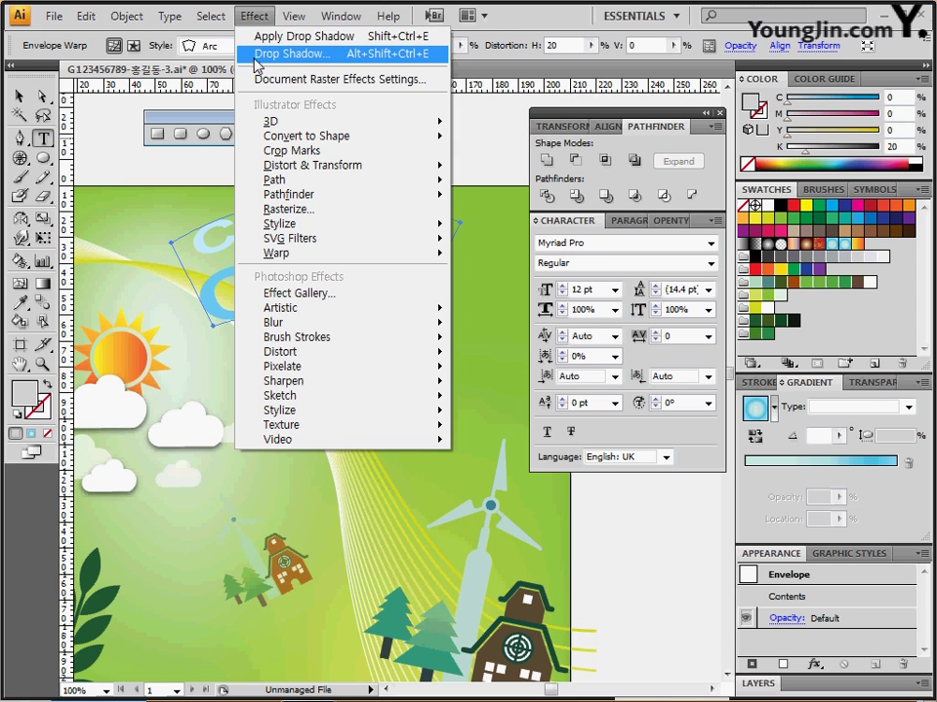
- Apply a drop shadow to the warped CLEAN CITY title with preview on, X offset 0 mm and Y offset 3 mm
click(256, 57)
drag(479, 193, 484, 308)
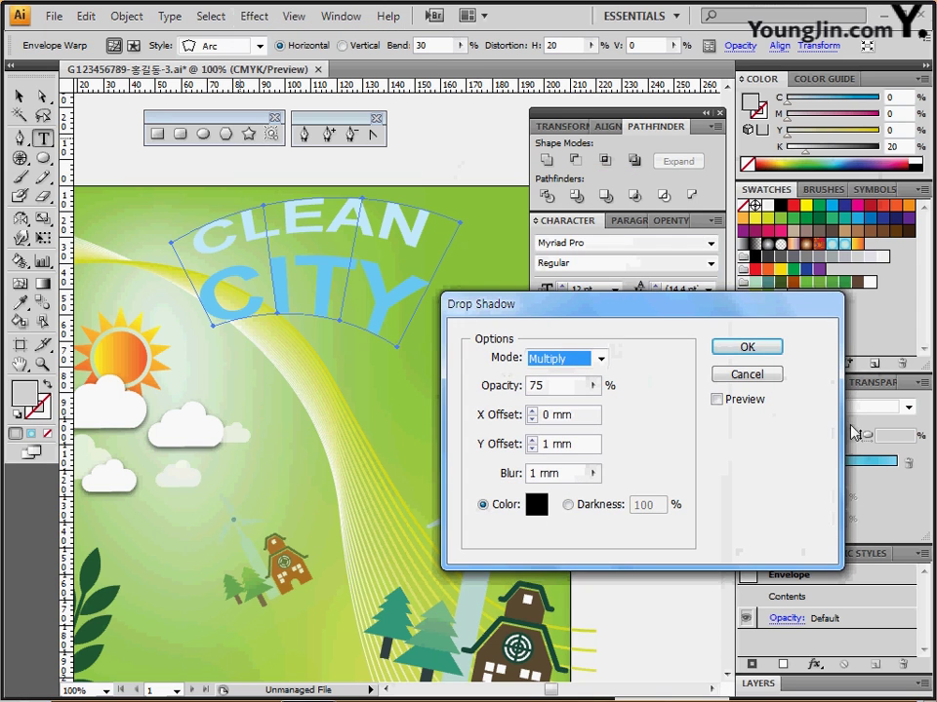
click(716, 401)
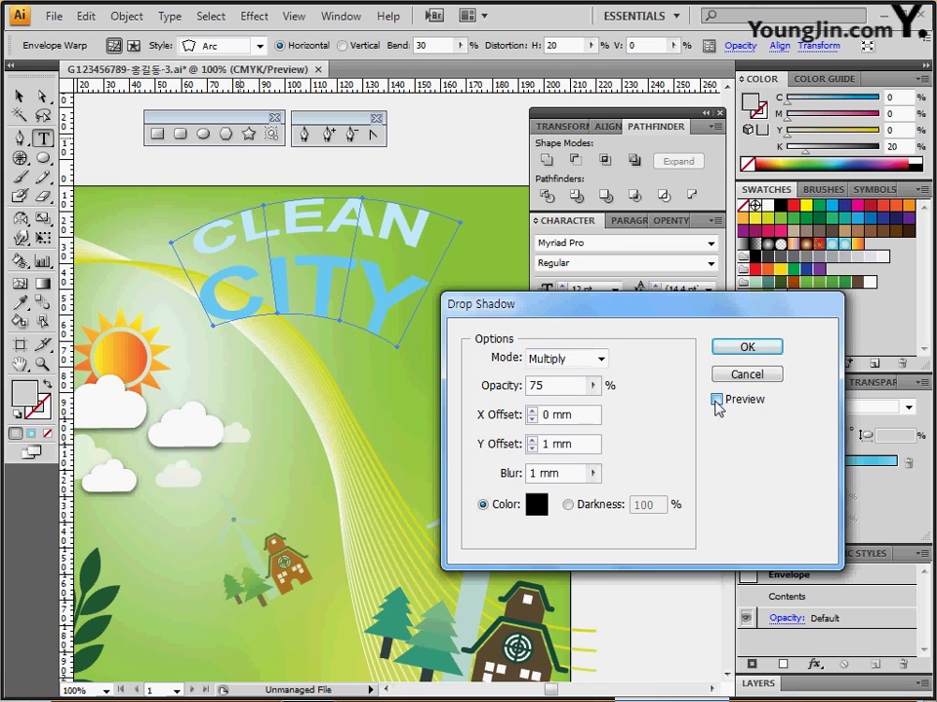
click(498, 416)
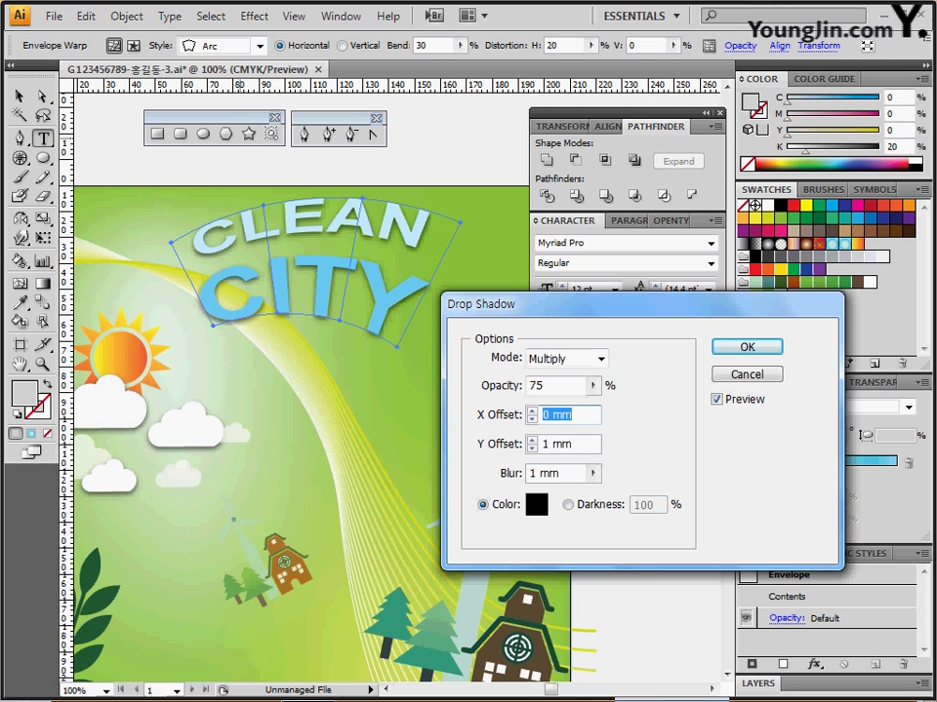
text(0)
key(Tab)
text(3)
key(Tab)
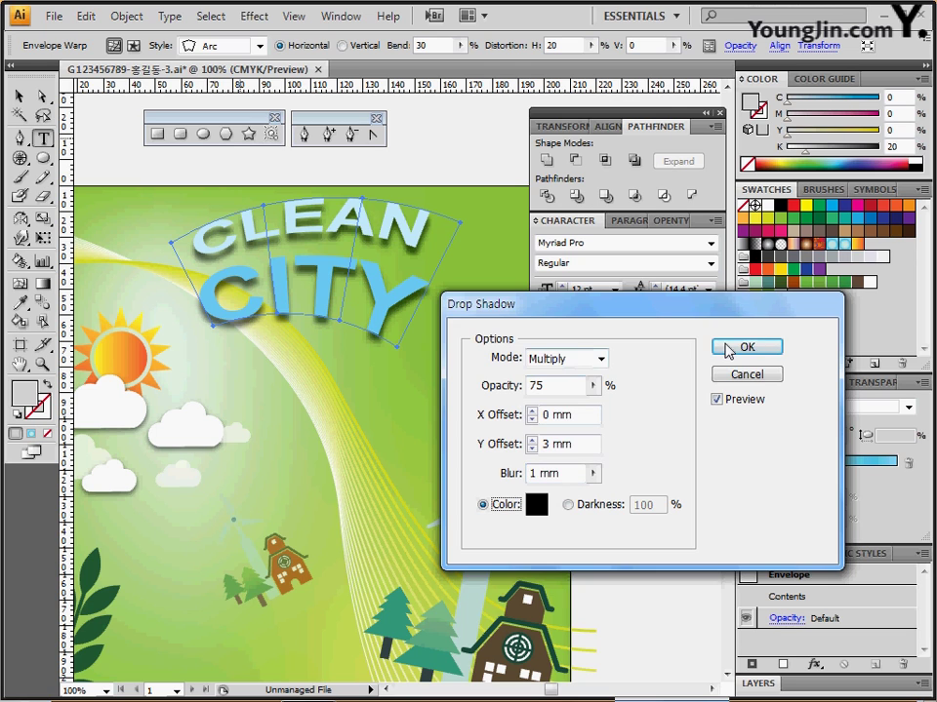
click(716, 349)
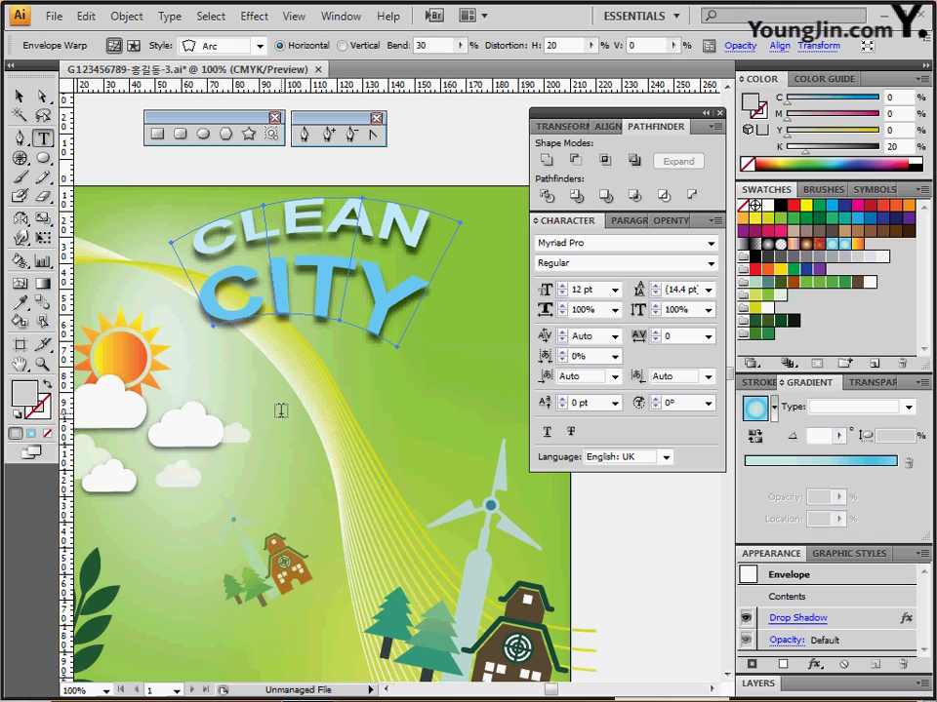
- Copy the Town Village text from inside its warp envelope on the finished reference poster
ctrl+alt+click(365, 405)
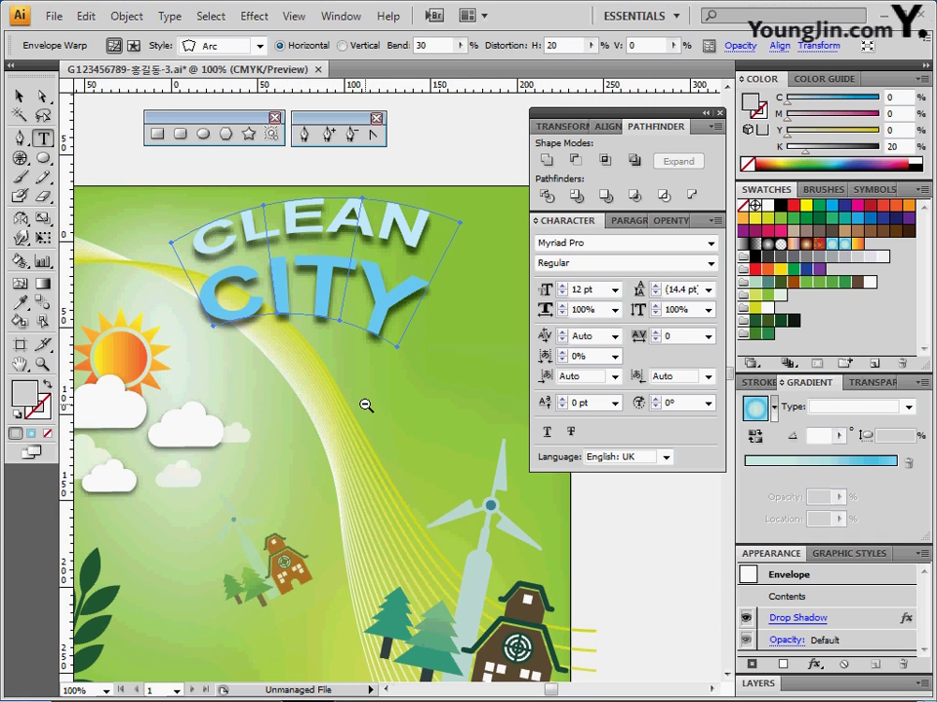
click(366, 405)
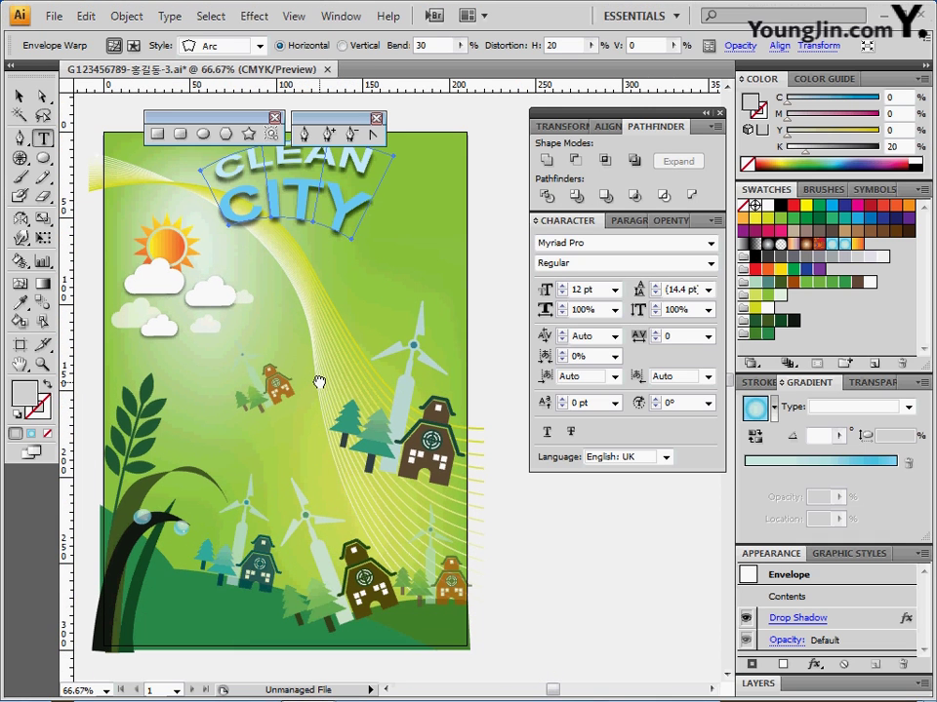
drag(319, 382, 314, 385)
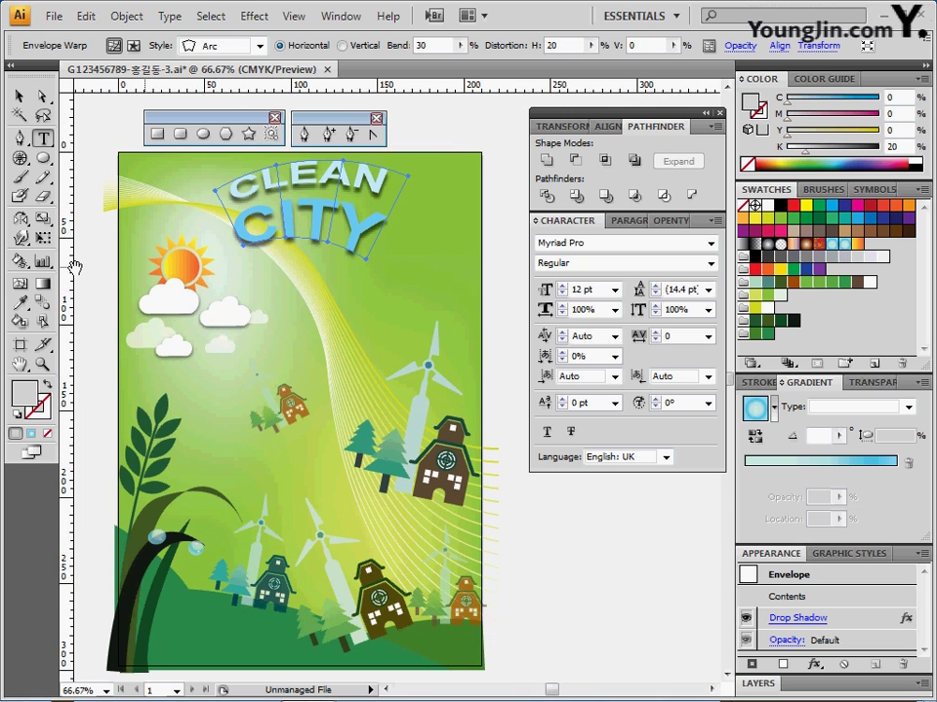
drag(75, 265, 165, 311)
drag(210, 343, 590, 337)
drag(240, 341, 351, 341)
ctrl+click(224, 329)
double_click(224, 329)
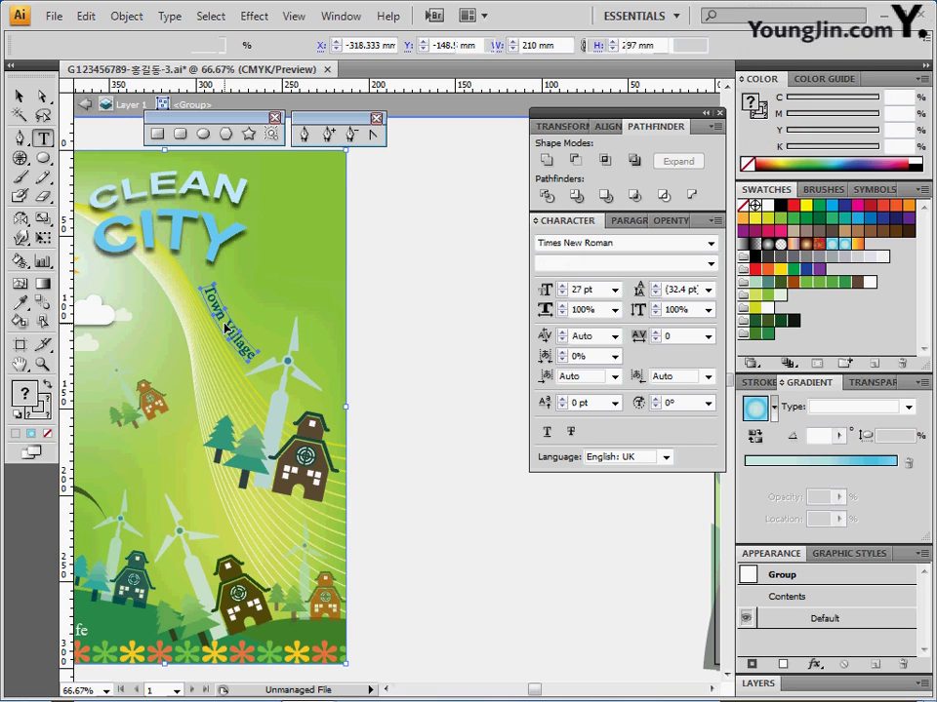
double_click(225, 329)
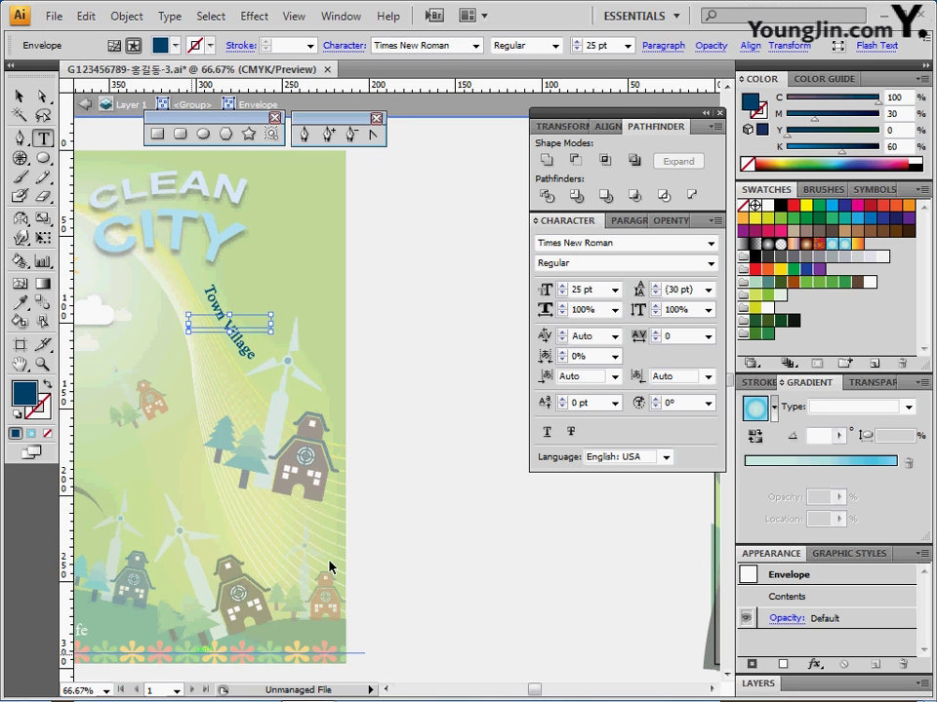
- Leave the reference text's isolation and paste Town Village onto the working poster, between the blended curves and the large windmill's blades
double_click(400, 525)
drag(448, 494, 234, 383)
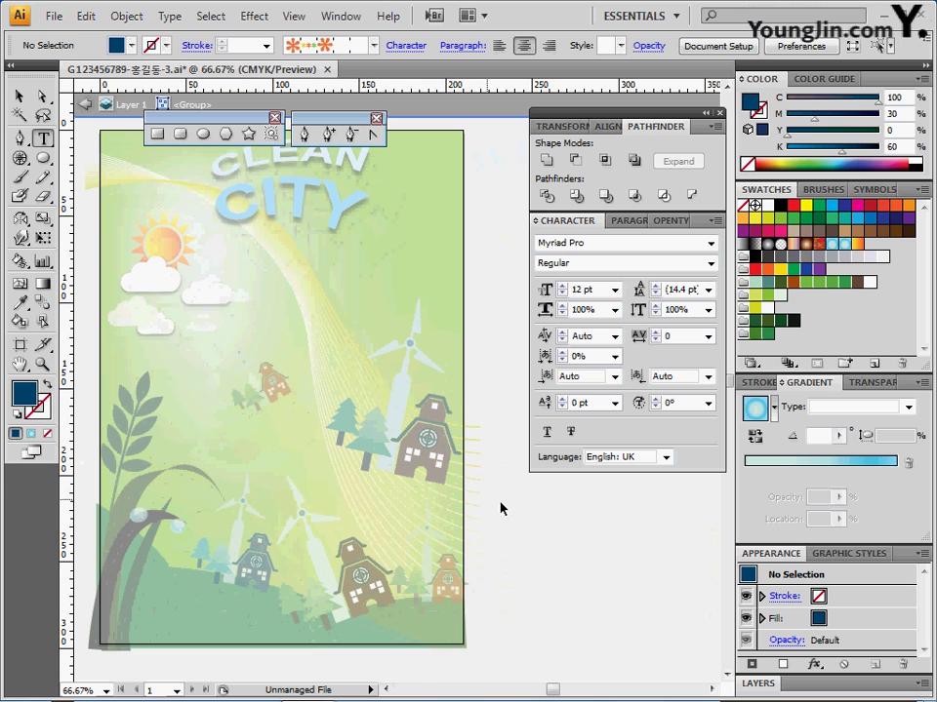
key(Escape)
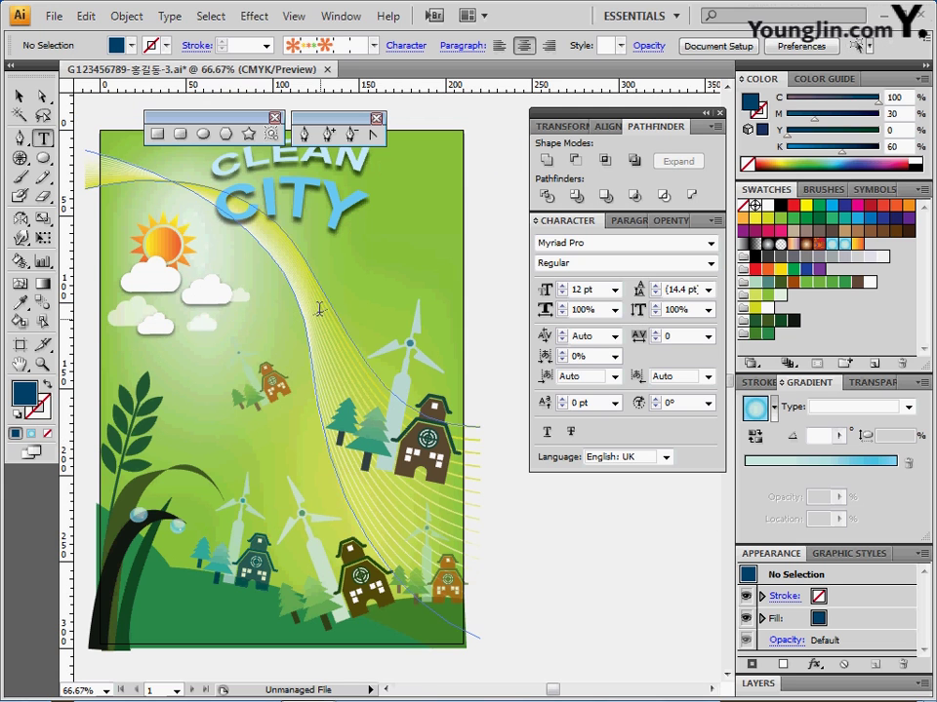
click(340, 302)
text(Town Village)
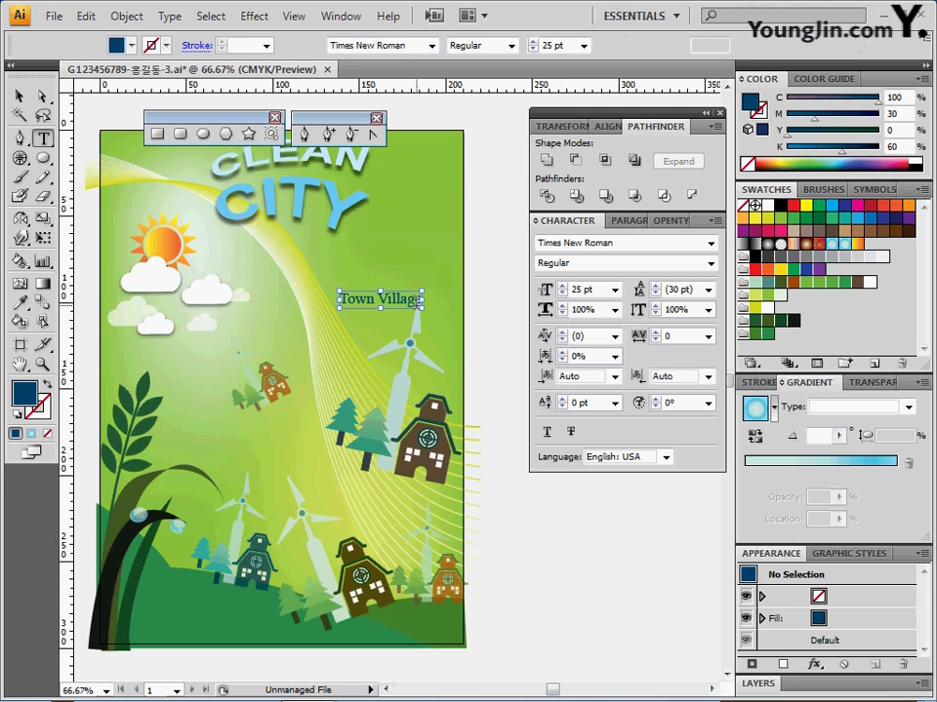
key(Escape)
mouse_move(367, 311)
mouse_down()
mouse_move(357, 305)
mouse_move(367, 298)
mouse_move(357, 298)
mouse_up()
- Examine the font family, style and fill color values of the Town Village text
click(363, 290)
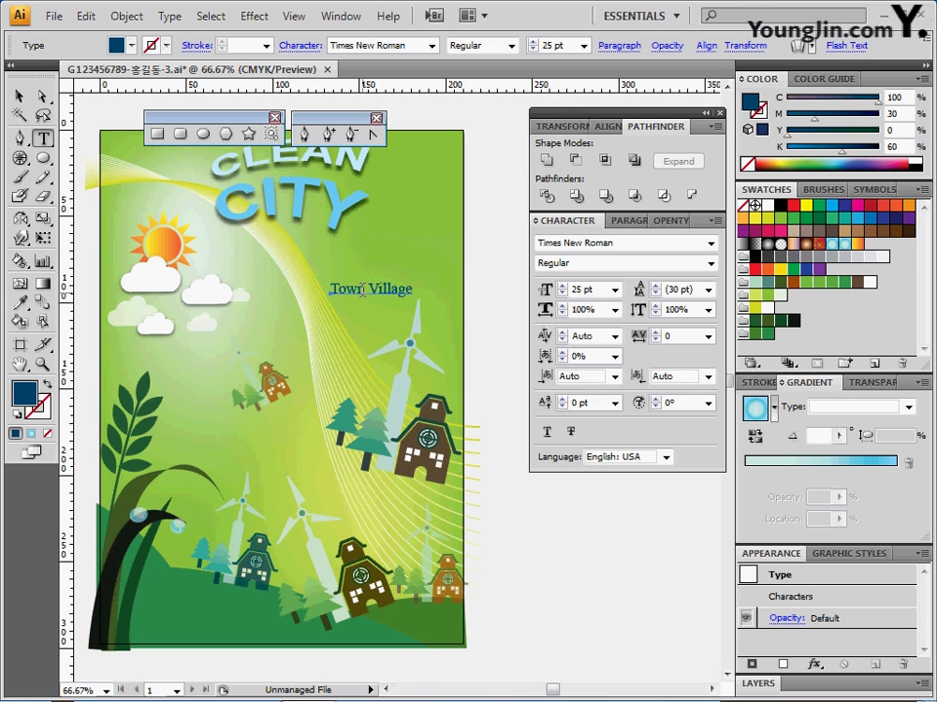
click(627, 245)
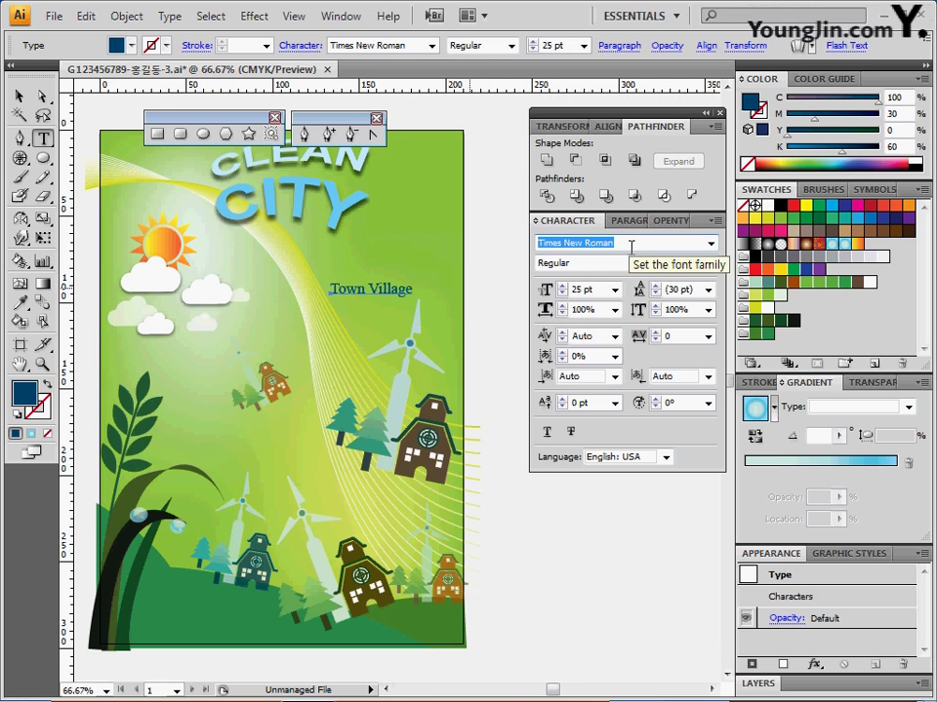
click(585, 264)
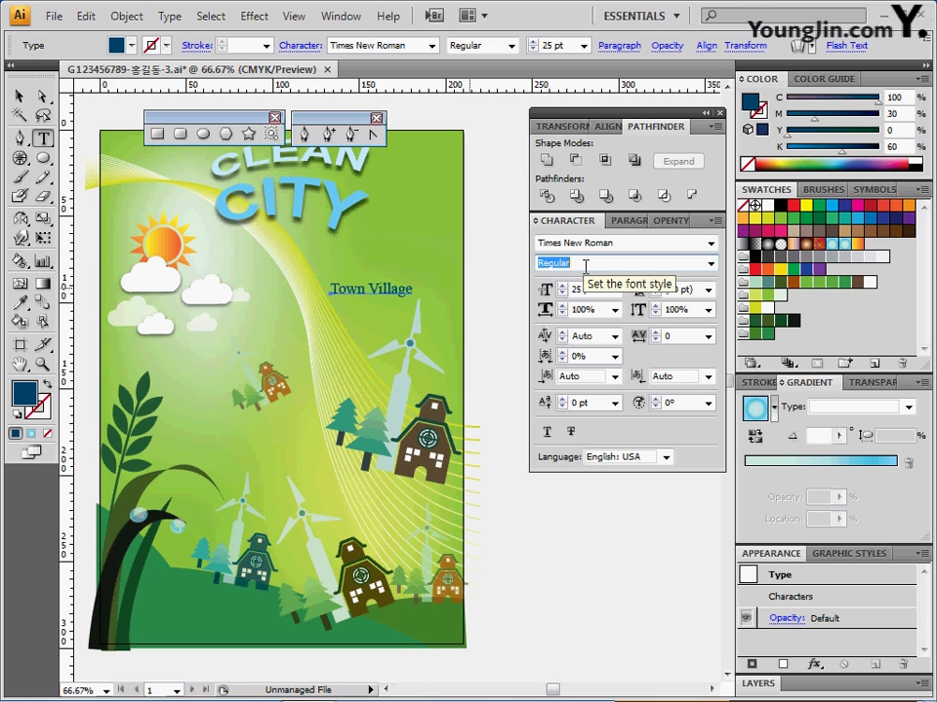
click(904, 96)
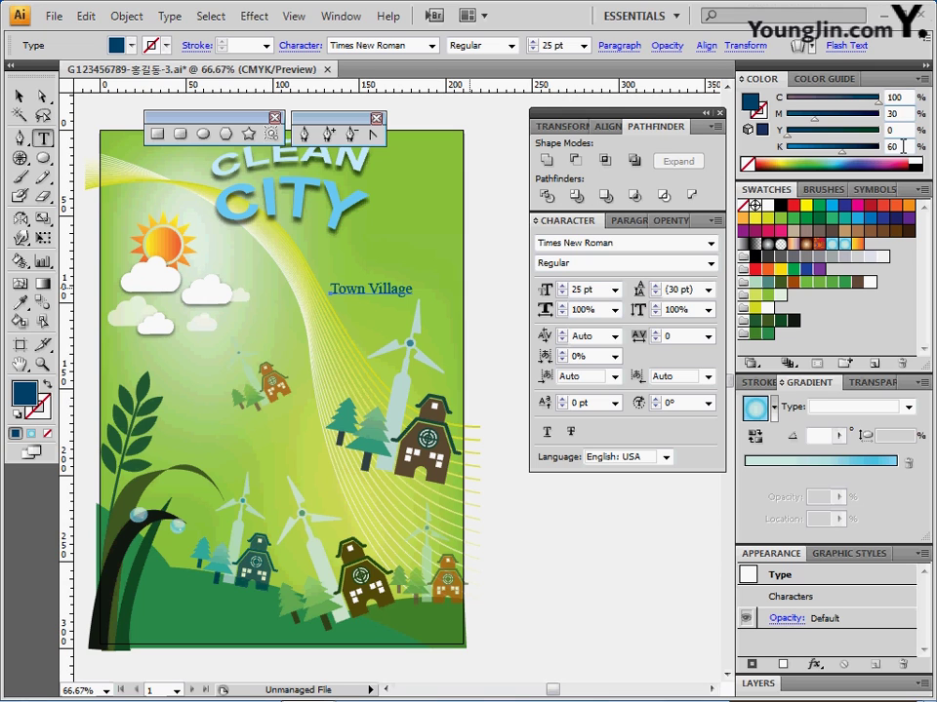
- Apply an Arc envelope warp to the Town Village text with preview on, a horizontal bend of -15% and 20% horizontal distortion
click(127, 15)
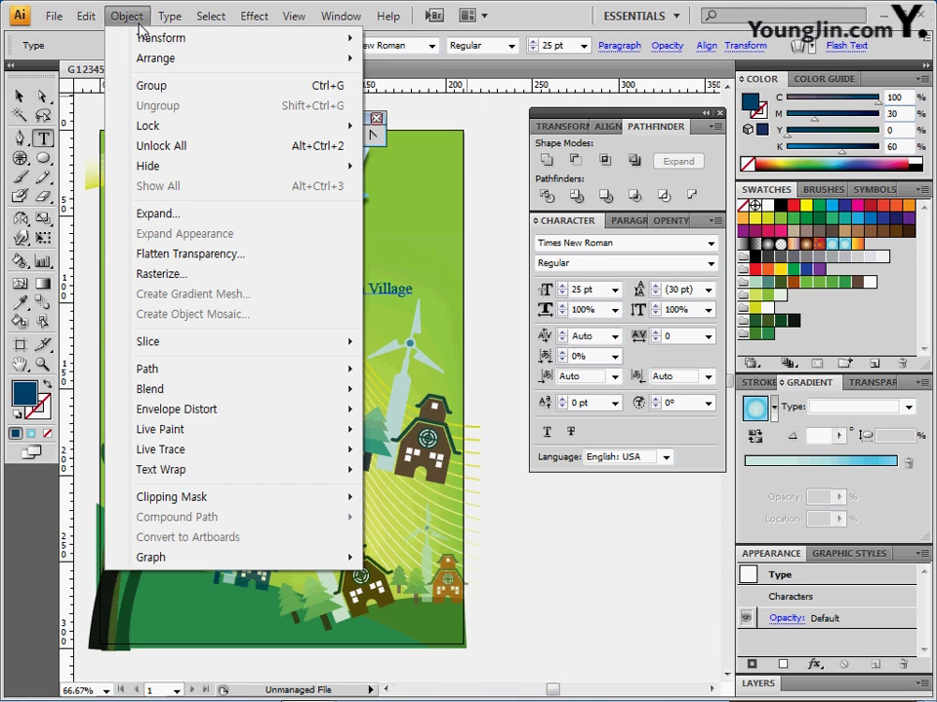
mouse_move(179, 417)
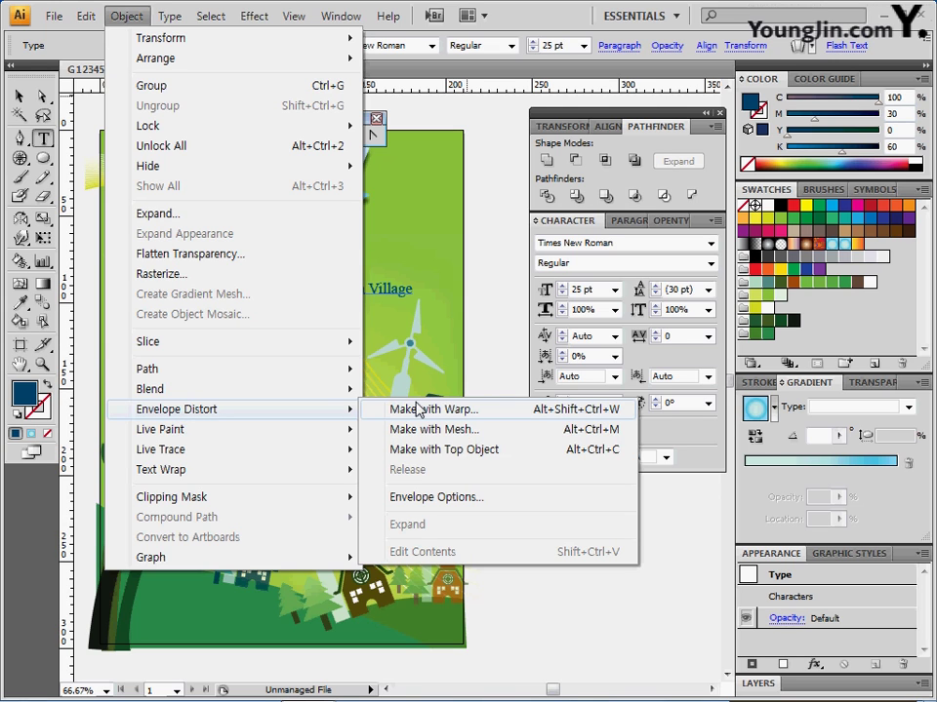
click(454, 417)
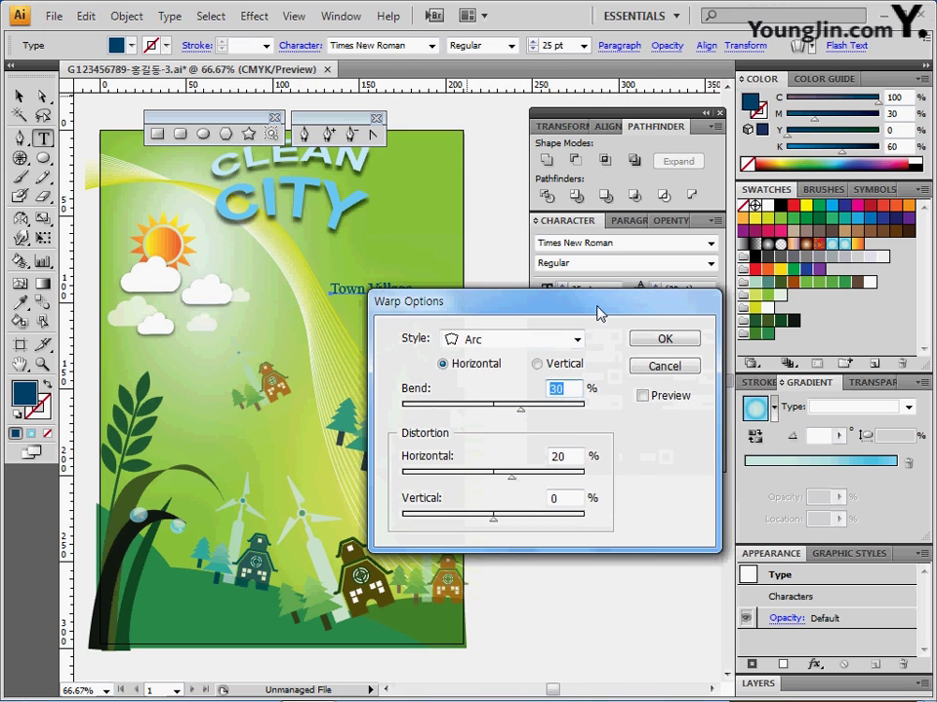
drag(598, 305, 683, 292)
click(726, 383)
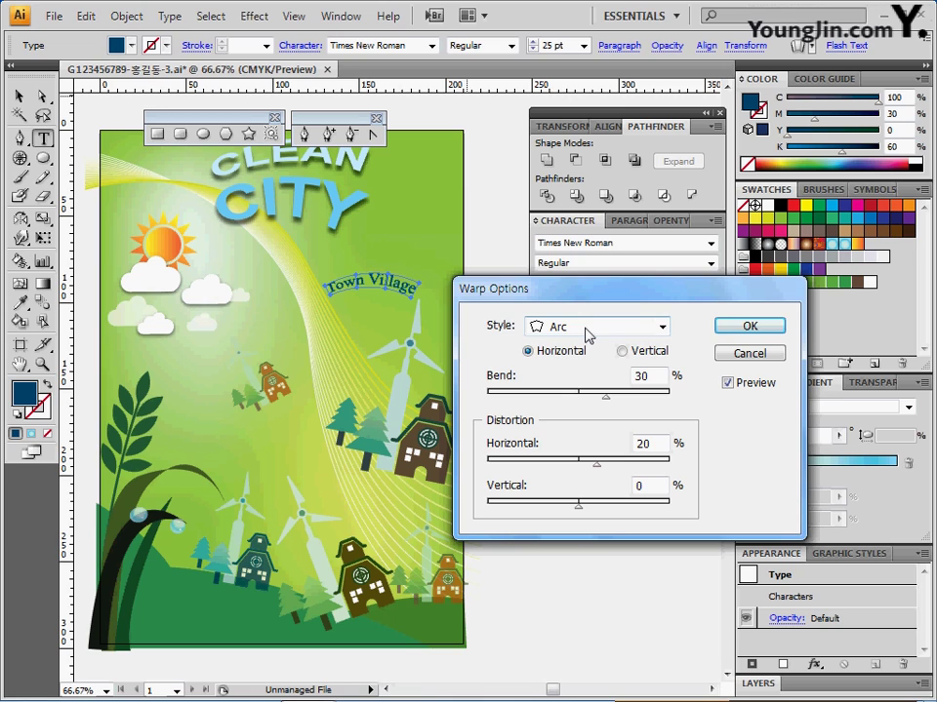
double_click(643, 375)
text(-15)
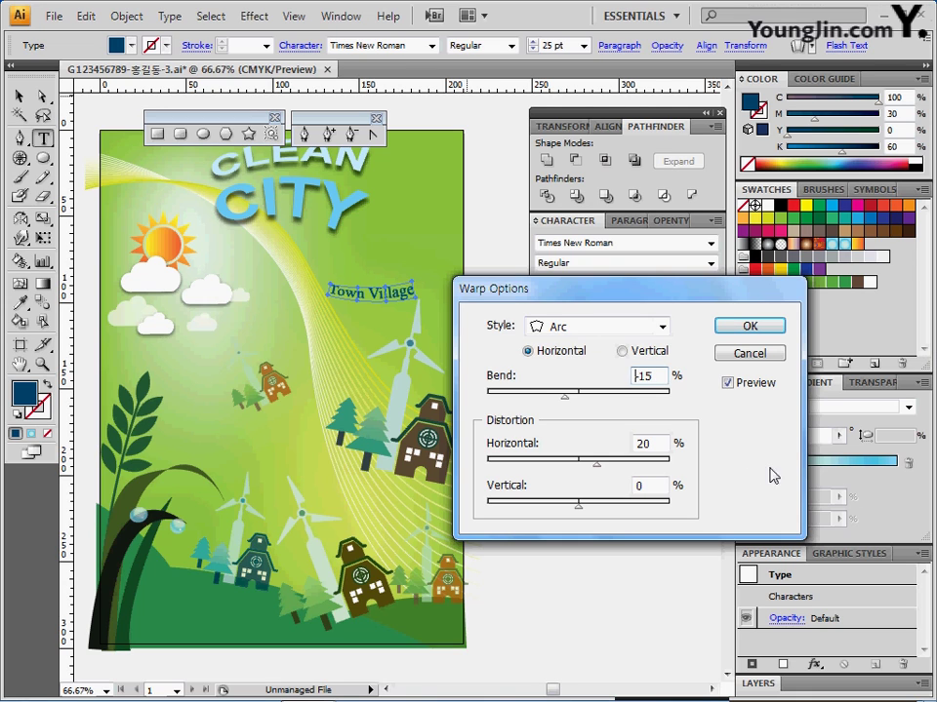
click(750, 328)
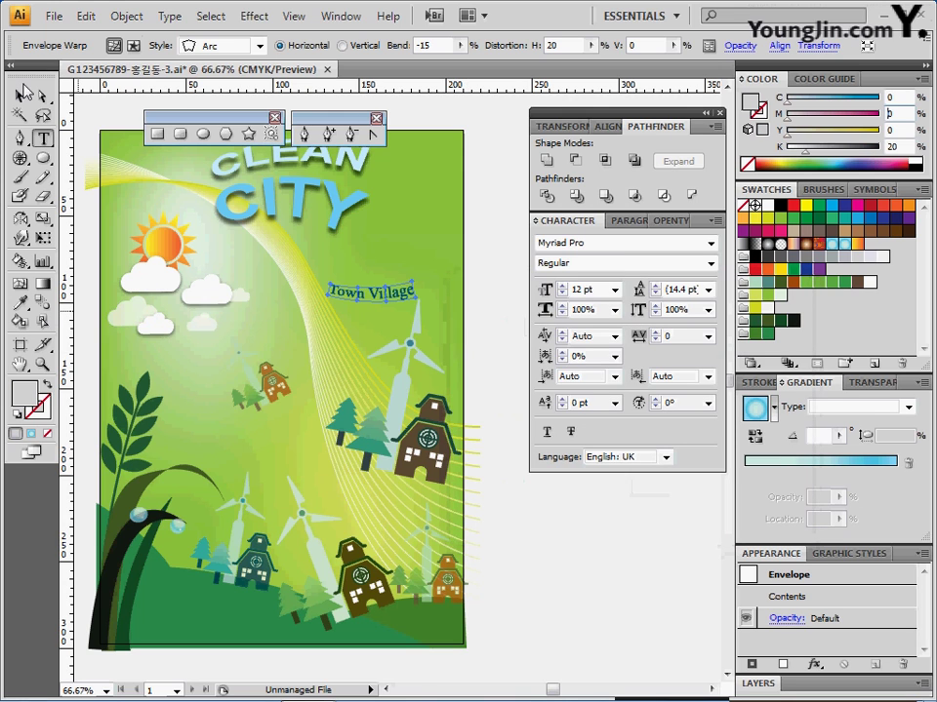
- Rotate the warped Town Village text clockwise and place it along the outer edge of the blended curves, then deselect it
click(18, 96)
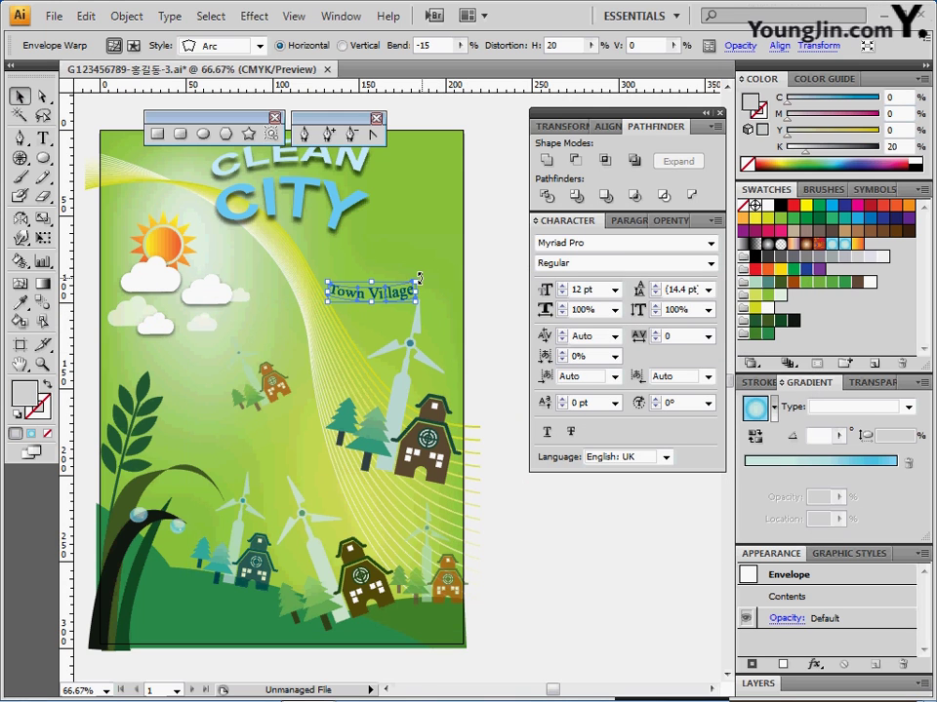
drag(419, 279, 361, 325)
mouse_move(391, 315)
mouse_down()
mouse_move(394, 335)
mouse_move(363, 329)
mouse_move(355, 312)
mouse_move(365, 328)
mouse_move(355, 326)
mouse_move(389, 335)
mouse_up()
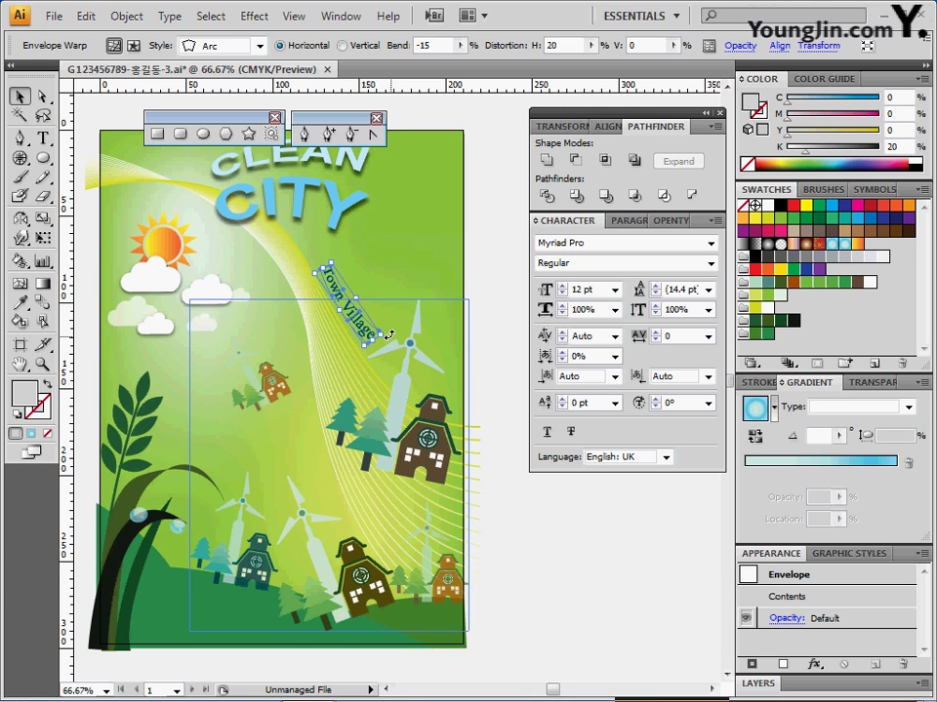
click(491, 369)
- Add the point text "ECO life" on the dark green hill near the poster's lower edge, beside the plant stems
key(space)
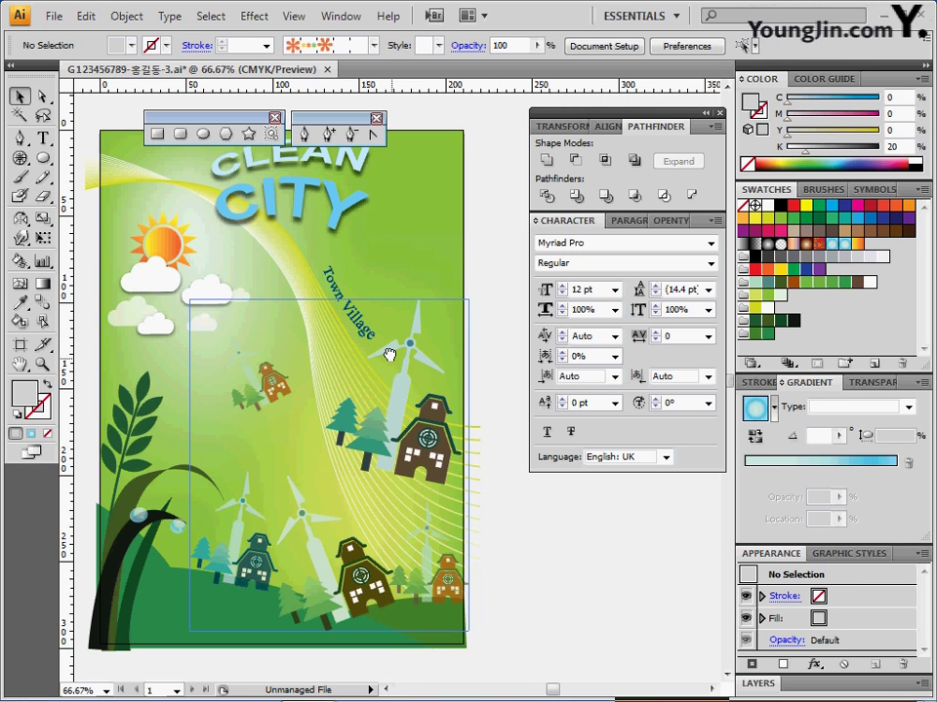
drag(391, 356, 370, 313)
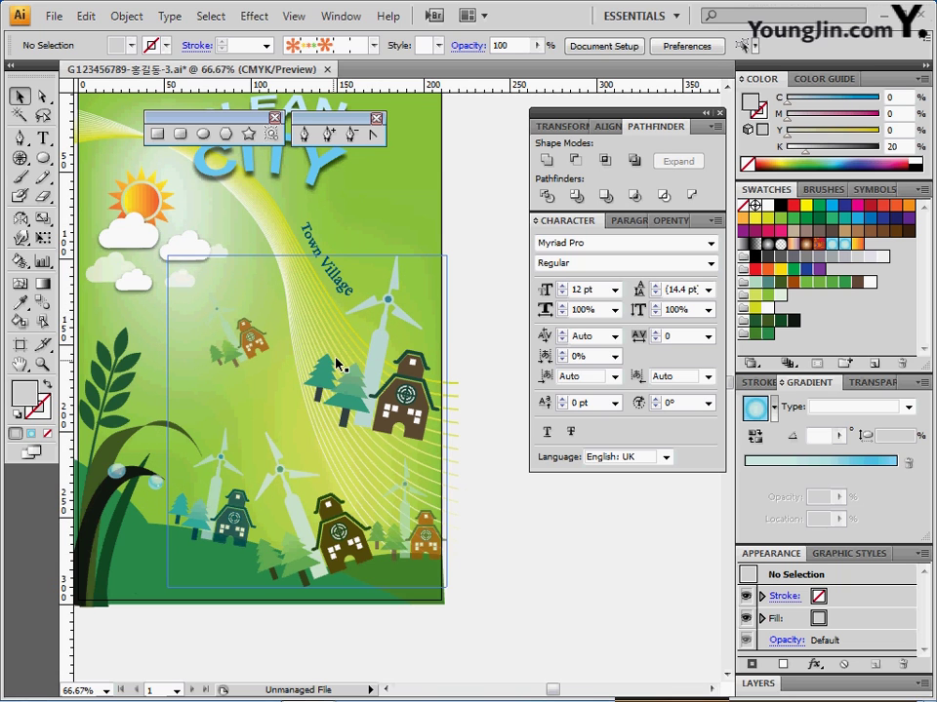
key(space)
drag(261, 478, 307, 409)
click(43, 138)
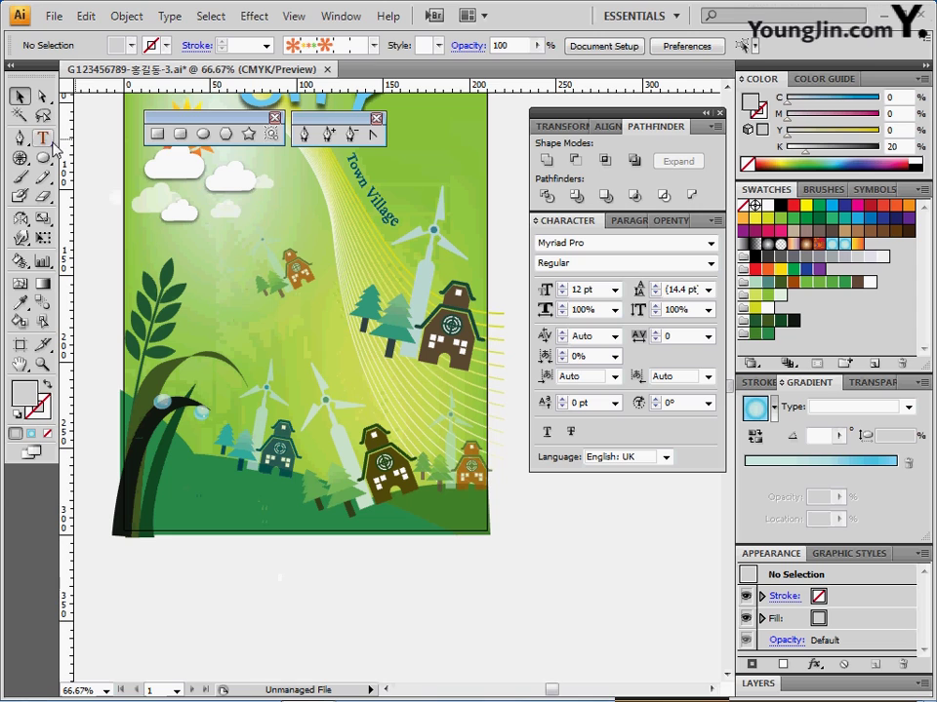
click(194, 504)
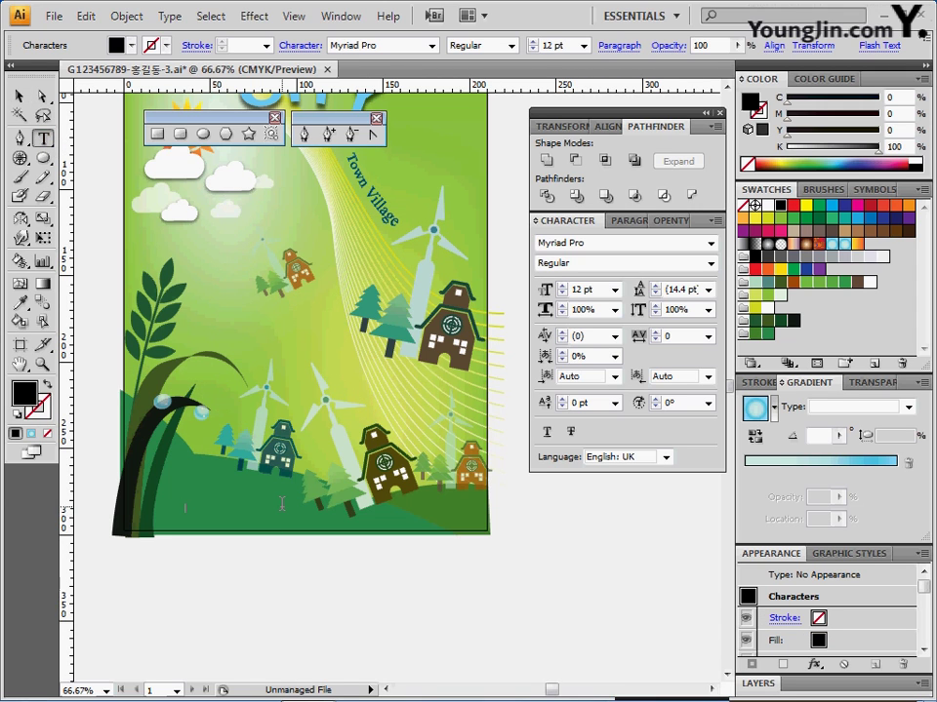
key(Hangul)
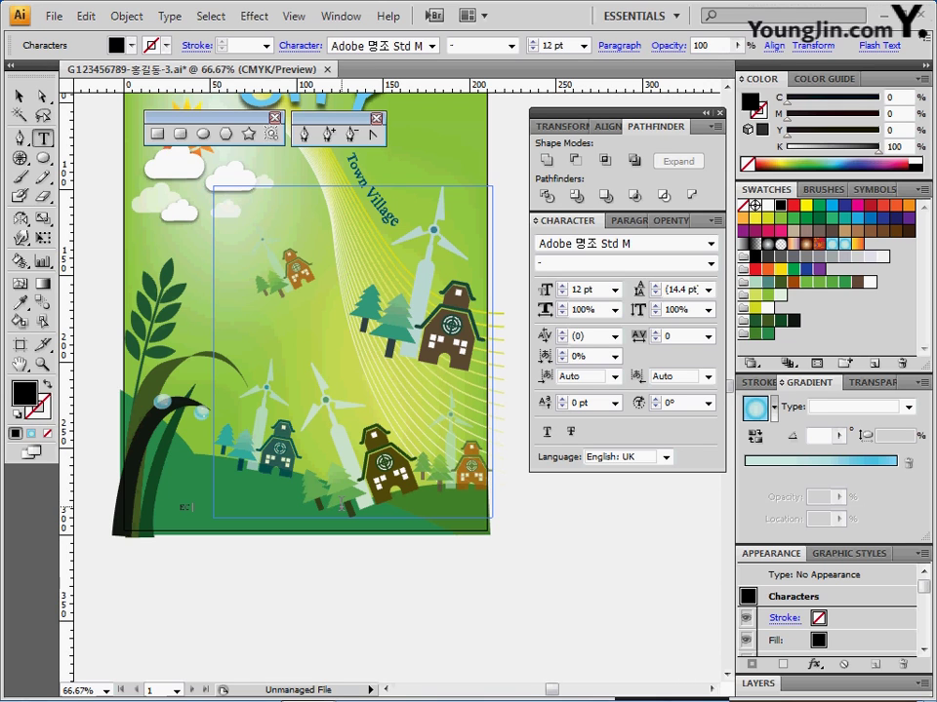
text(O life)
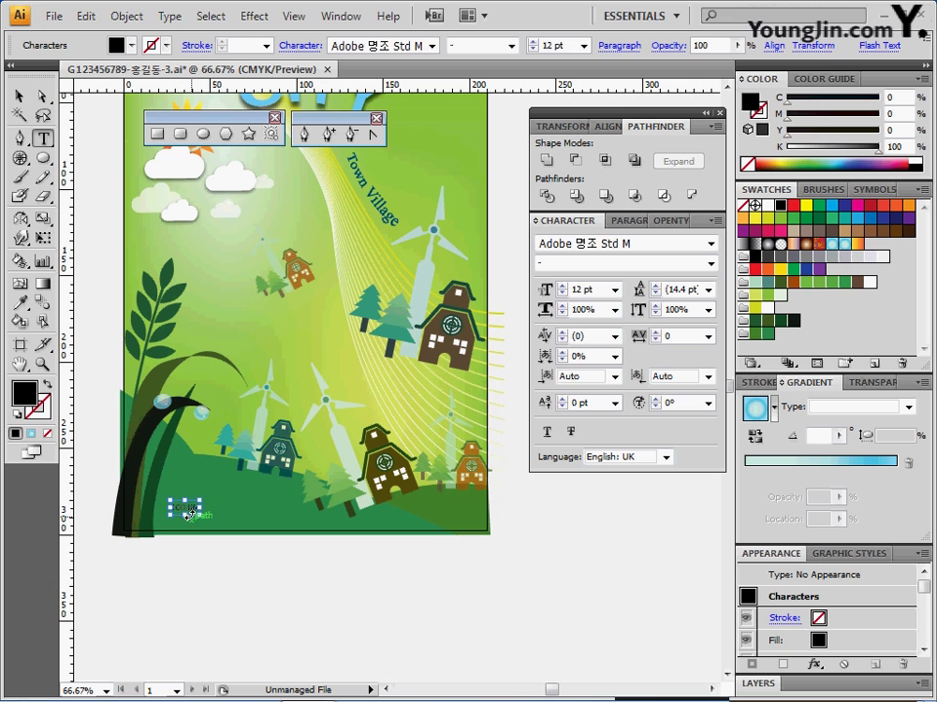
- Set the ECO life text to the Times New Roman font at a size of 27 pt
ctrl+click(202, 510)
ctrl+click(203, 509)
ctrl+click(402, 389)
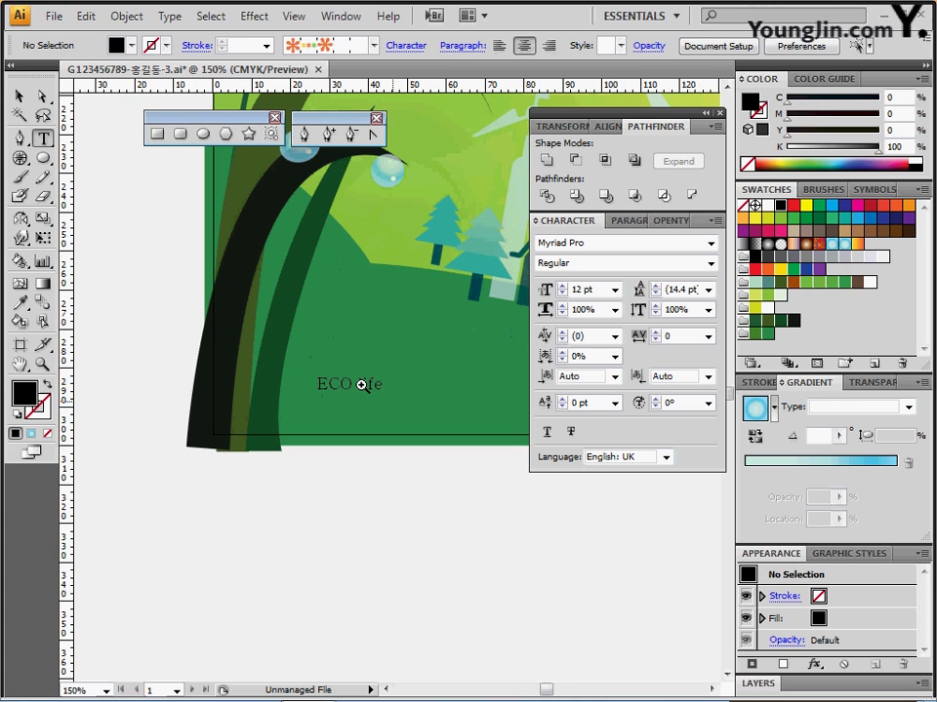
ctrl+click(362, 386)
drag(367, 393, 243, 384)
ctrl+click(262, 380)
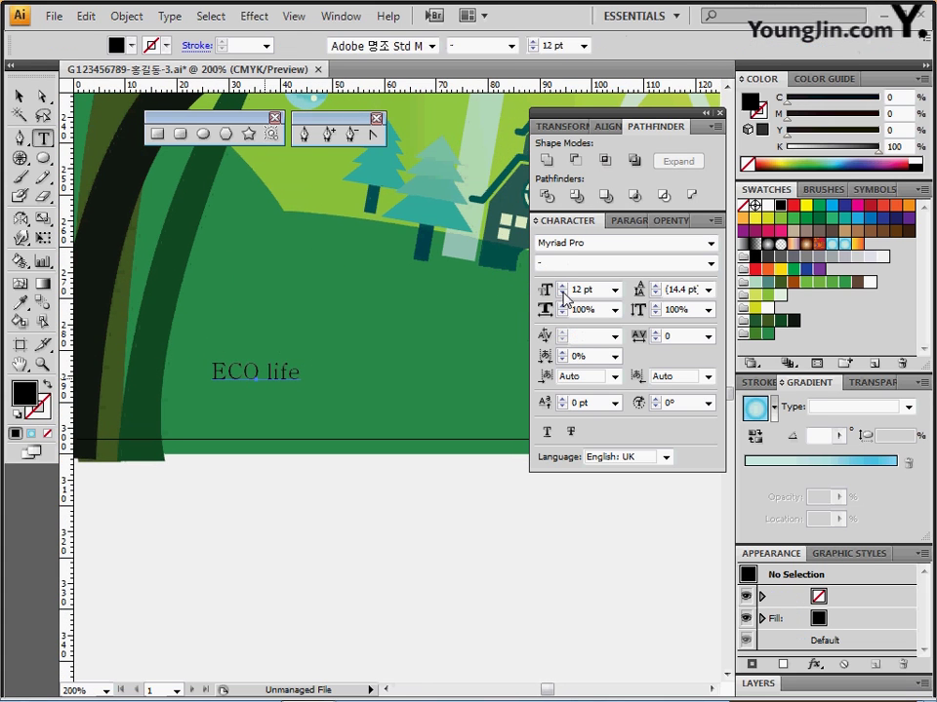
click(613, 244)
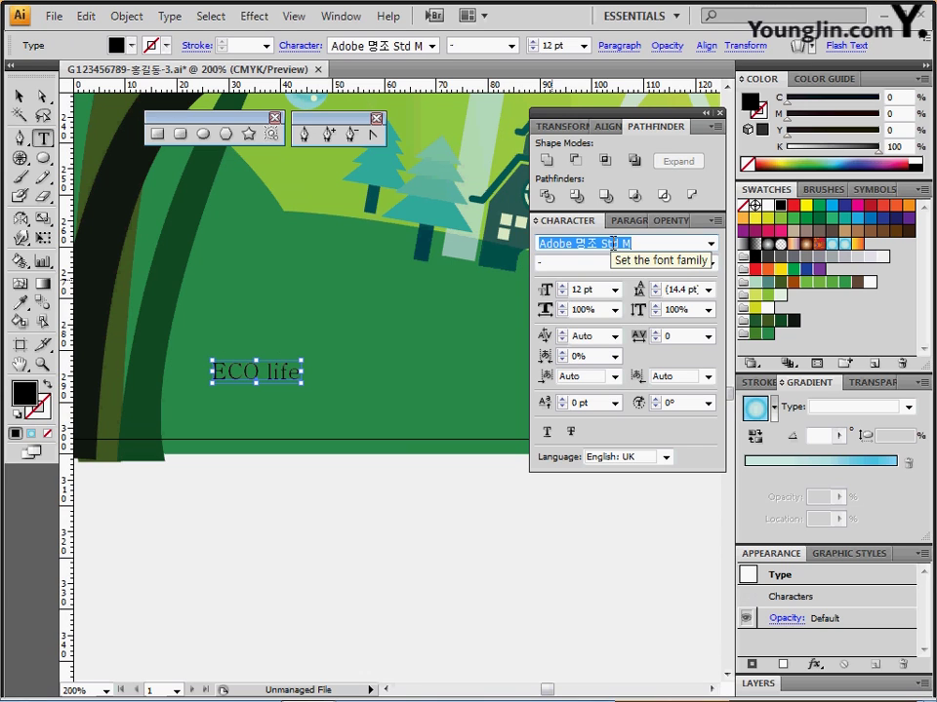
text(Times New Roman)
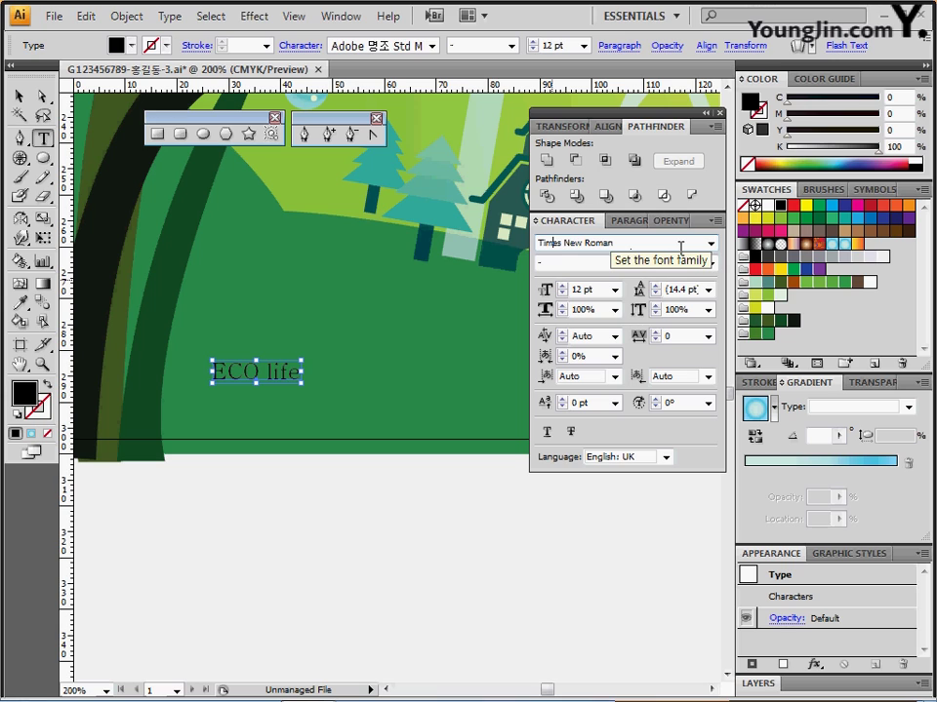
key(Return)
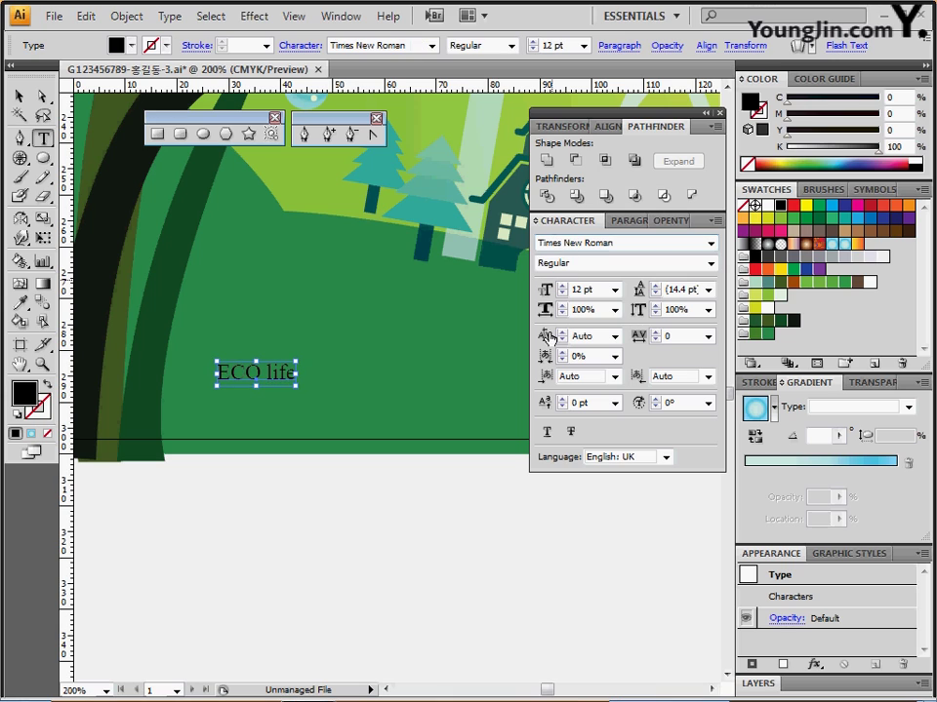
click(605, 289)
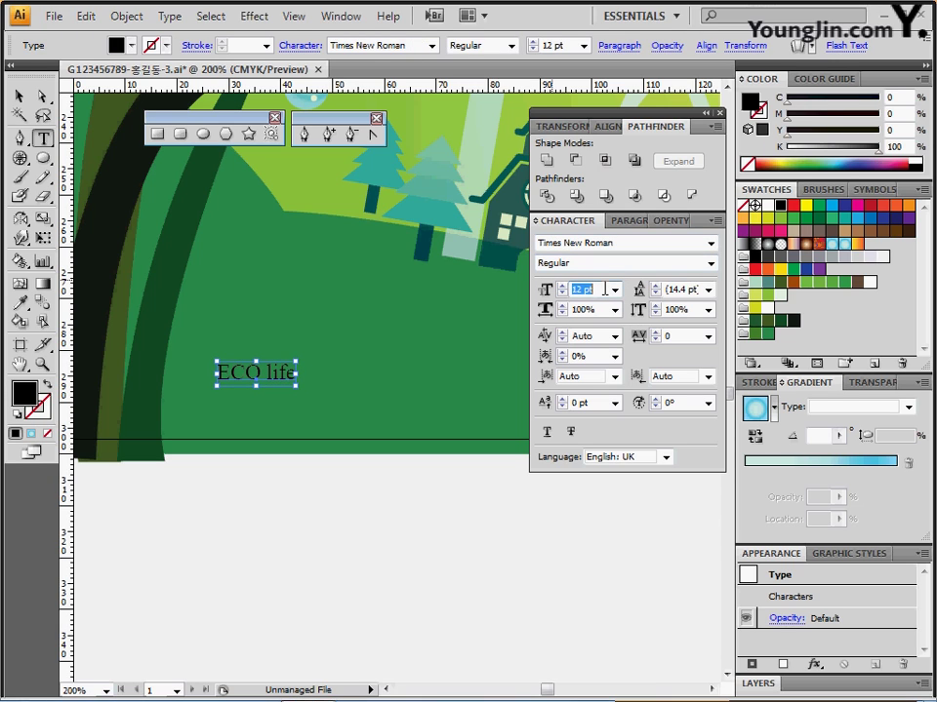
text(27)
key(Return)
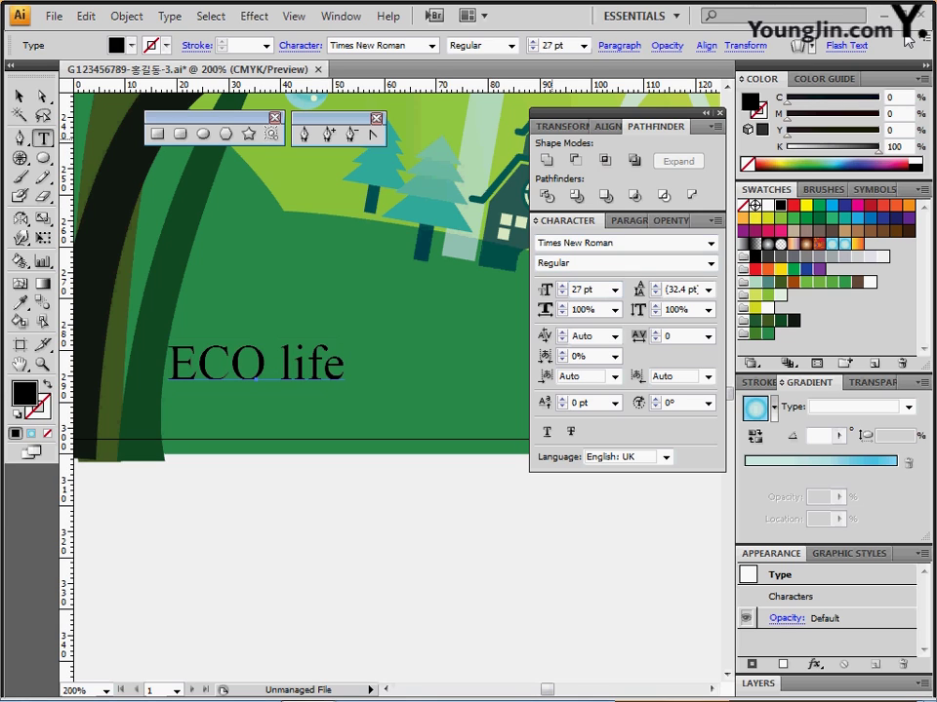
- Fill the ECO life text with white, move it slightly up and to the right on the hill, and deselect it
click(769, 205)
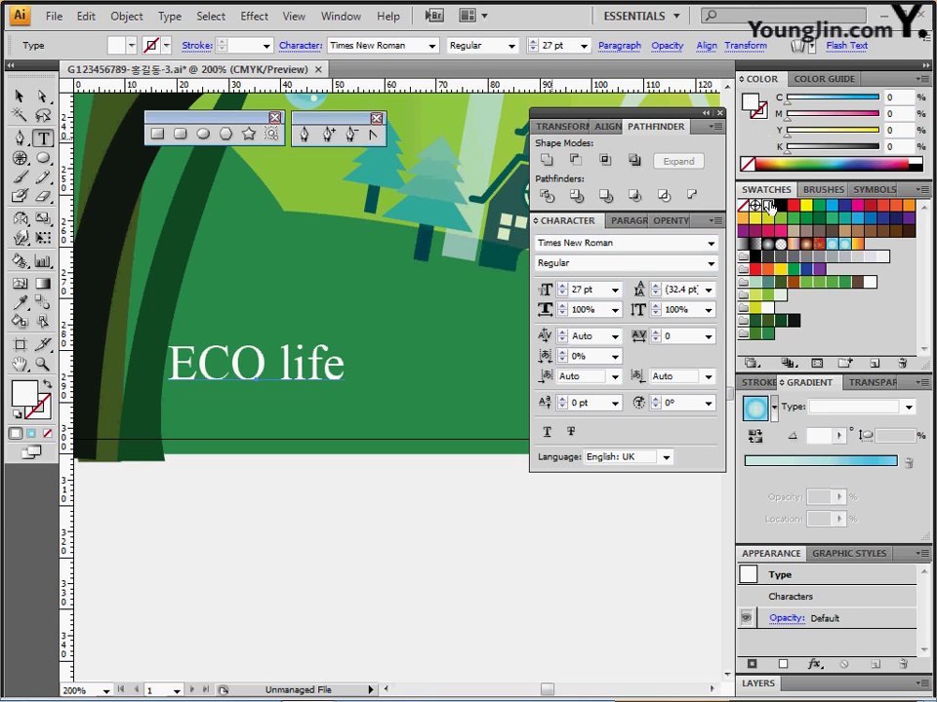
key(ctrl)
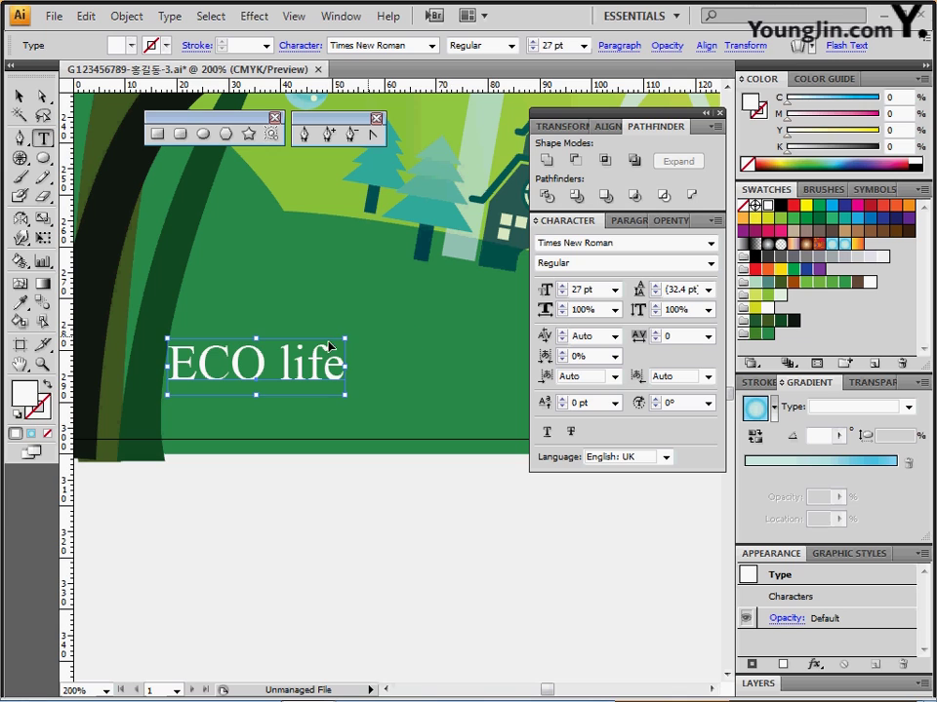
drag(314, 363, 352, 344)
key(ctrl+1)
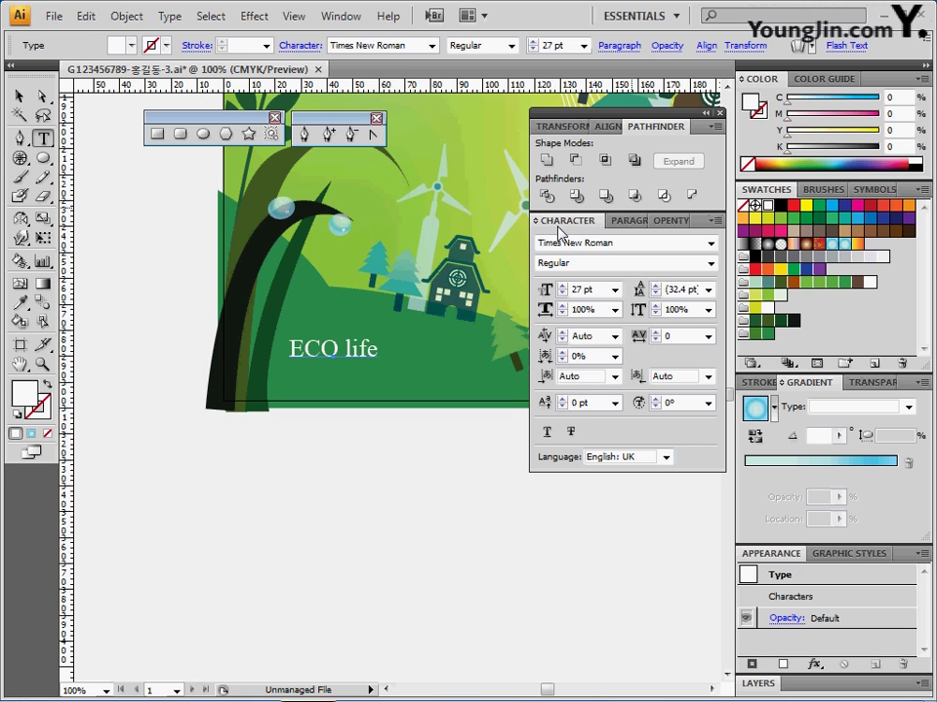
drag(429, 268, 291, 421)
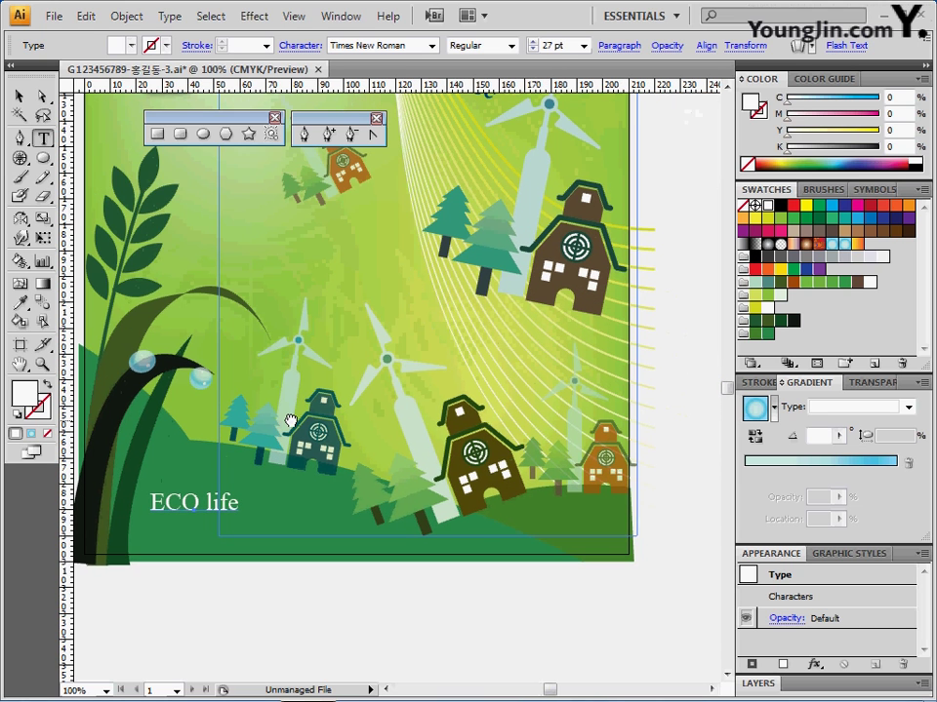
key(ctrl+minus)
drag(461, 385, 464, 531)
ctrl+alt+click(449, 494)
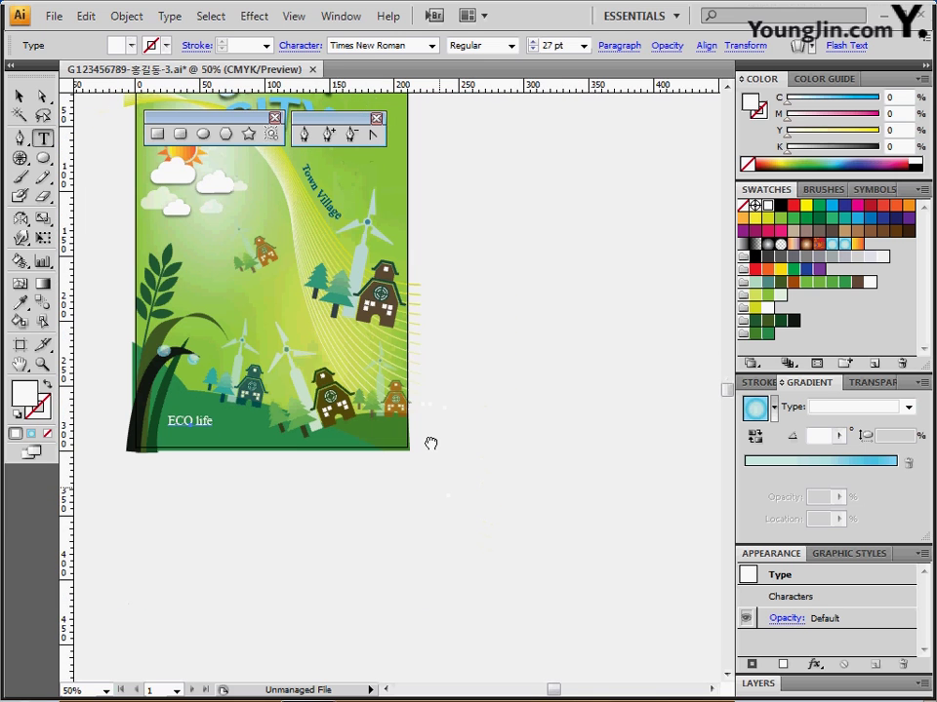
drag(441, 485, 421, 529)
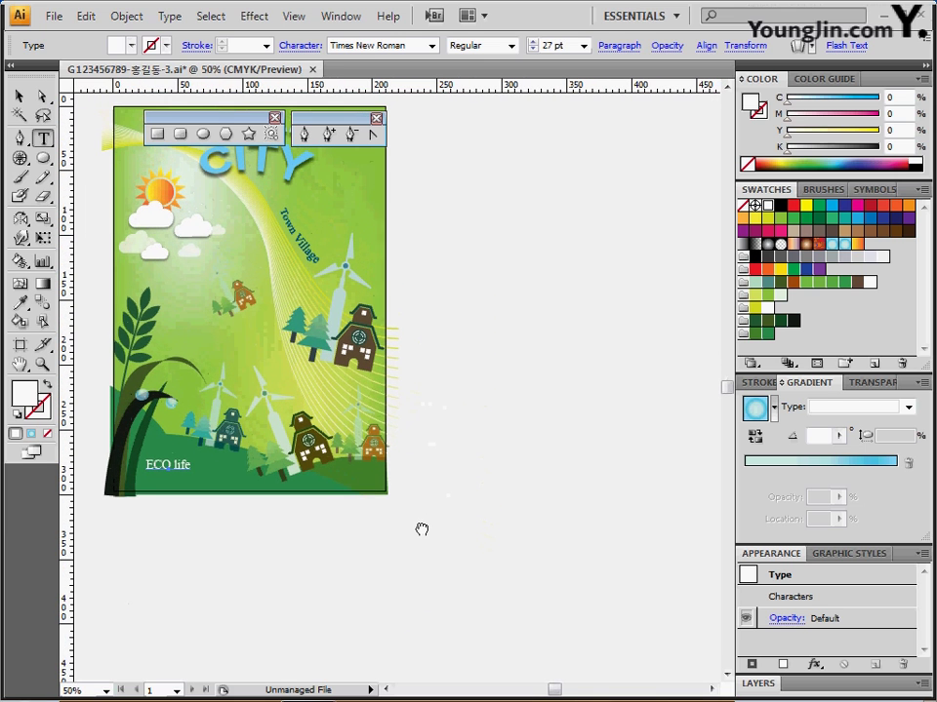
ctrl+click(485, 376)
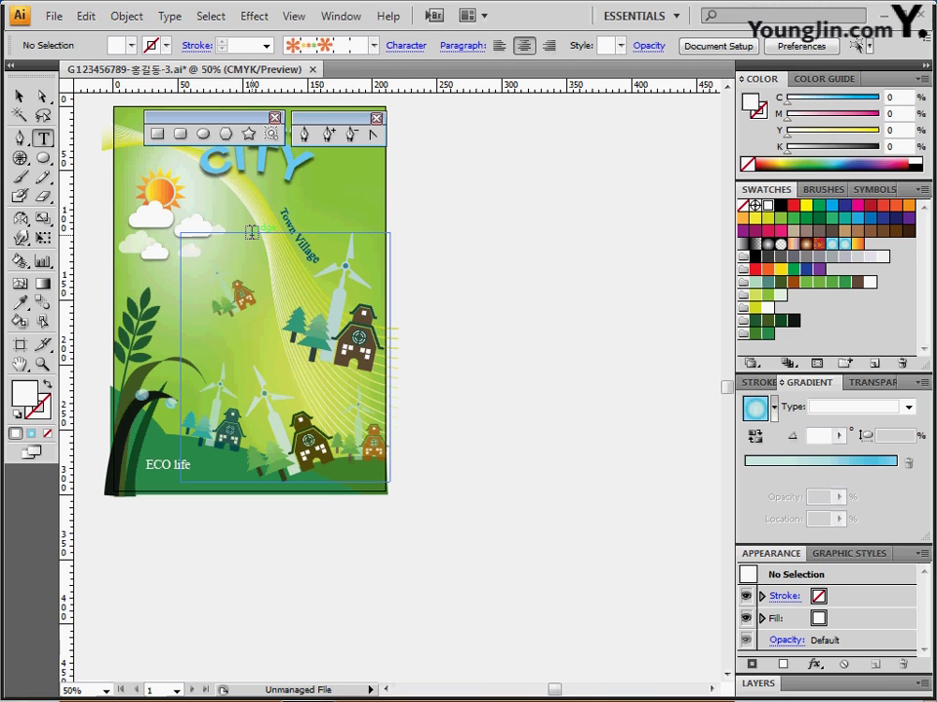
- Open the Borders_Novelty brush library from the Borders collection
click(373, 46)
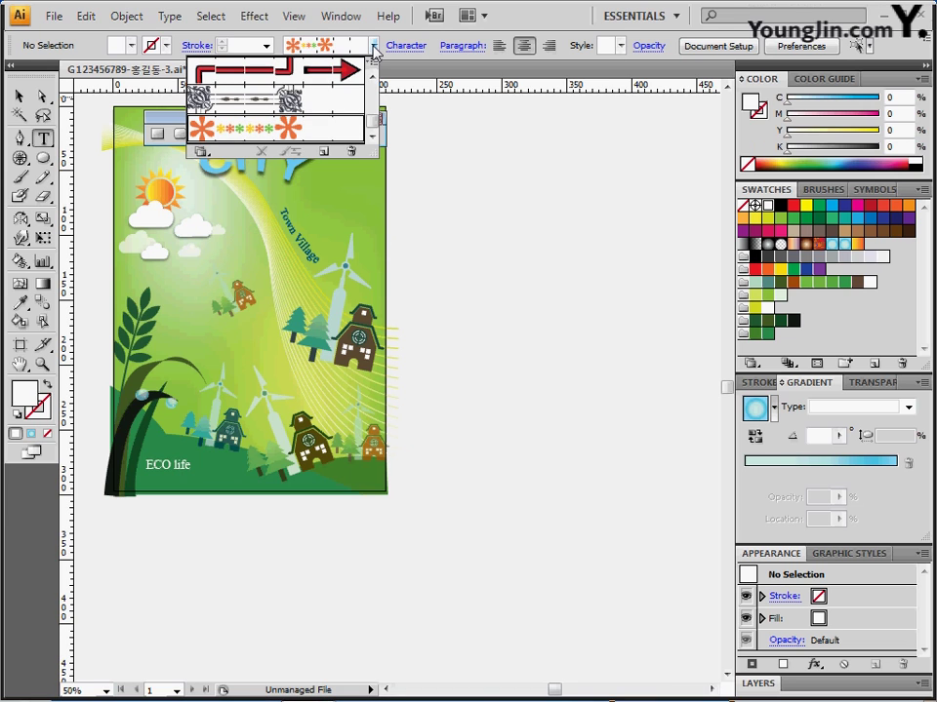
click(202, 151)
mouse_move(231, 229)
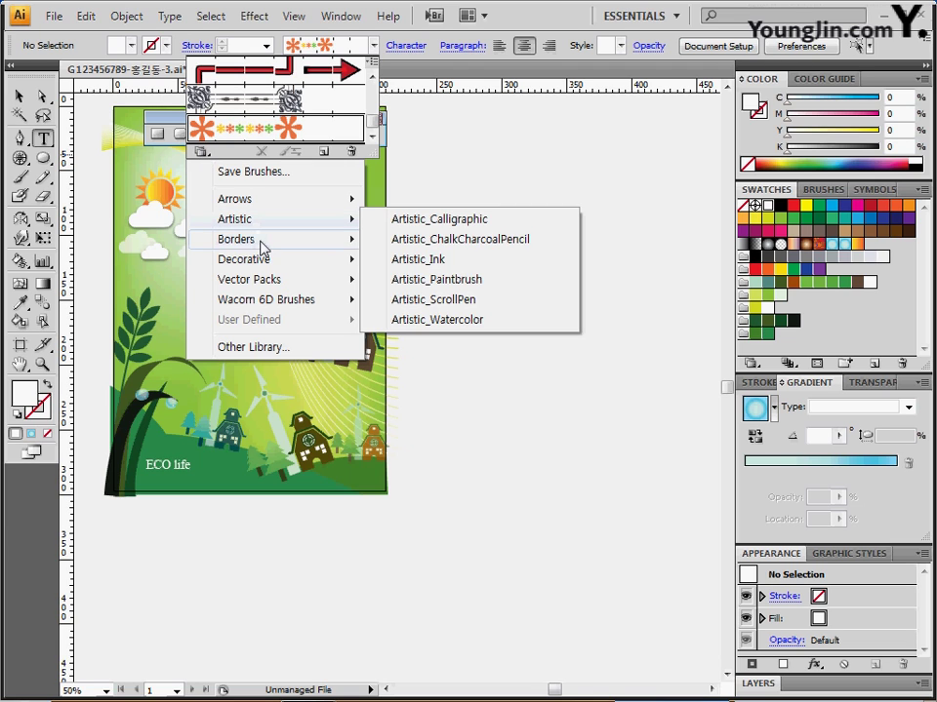
mouse_move(261, 248)
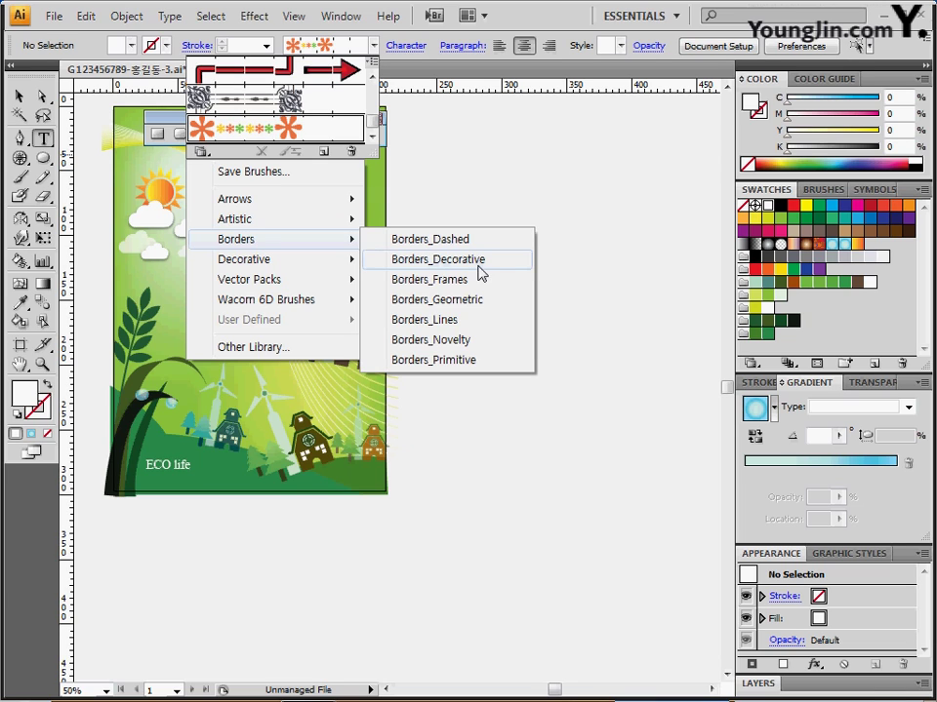
click(475, 341)
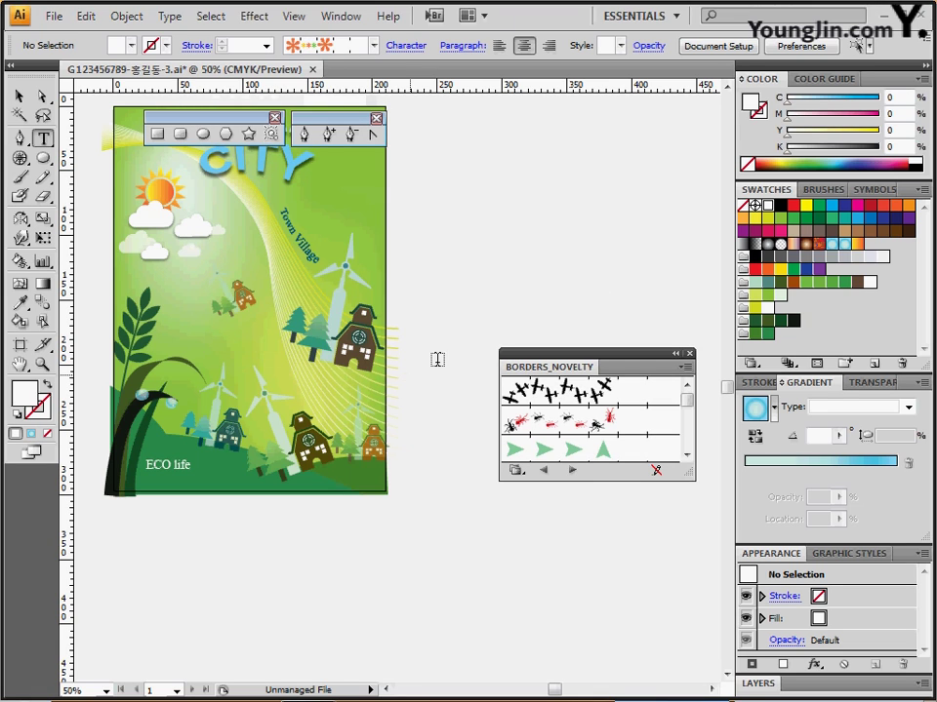
- Enlarge the Borders_Novelty library beside the poster and choose its Flowers brush for the stroke
drag(685, 563, 664, 527)
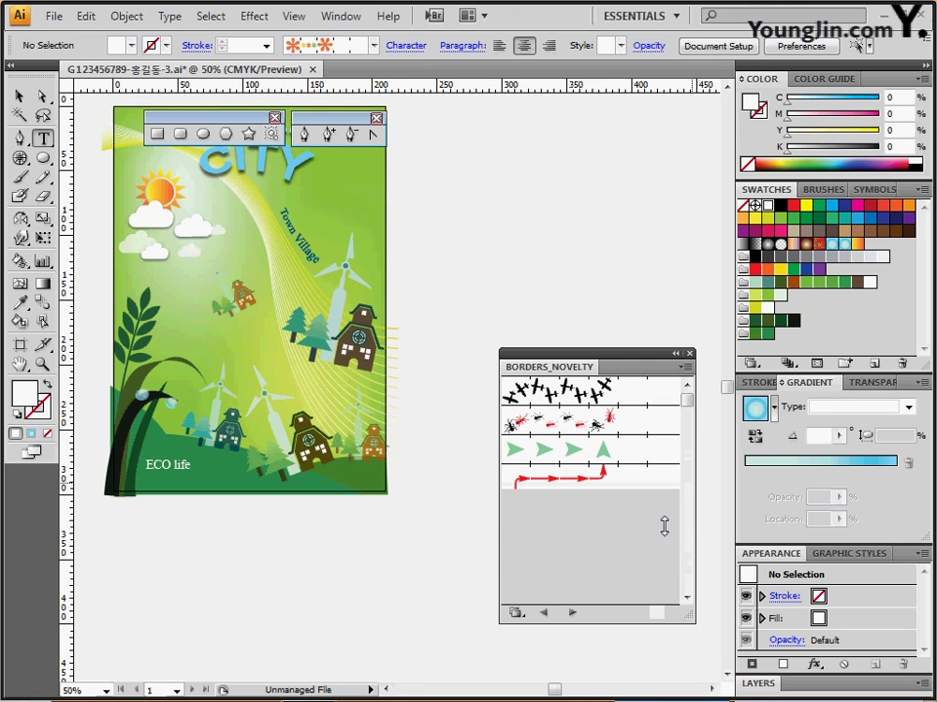
drag(598, 364, 552, 232)
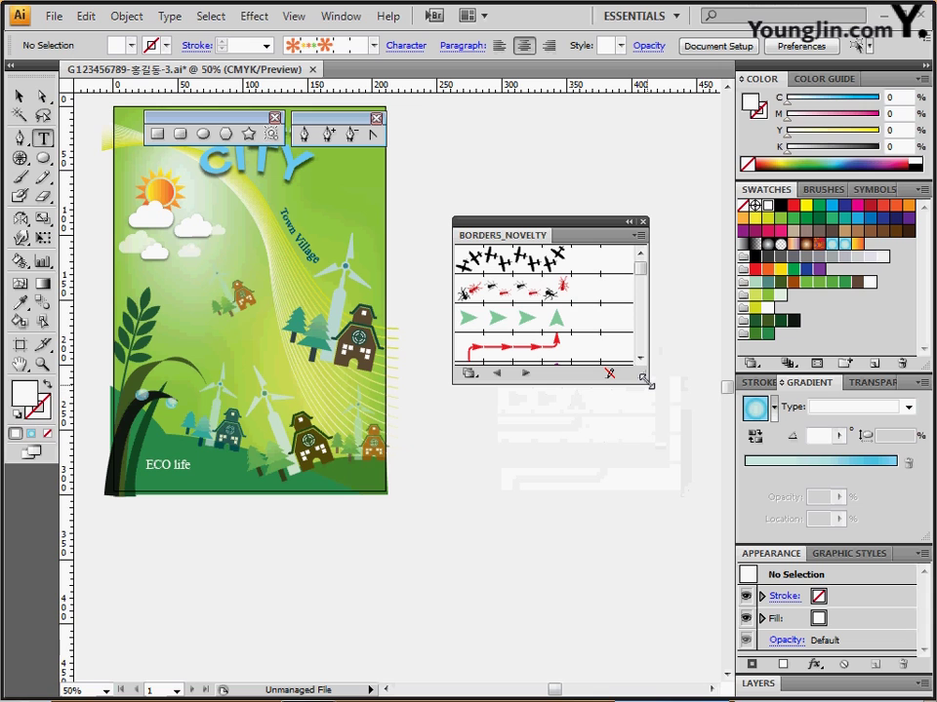
drag(644, 379, 644, 574)
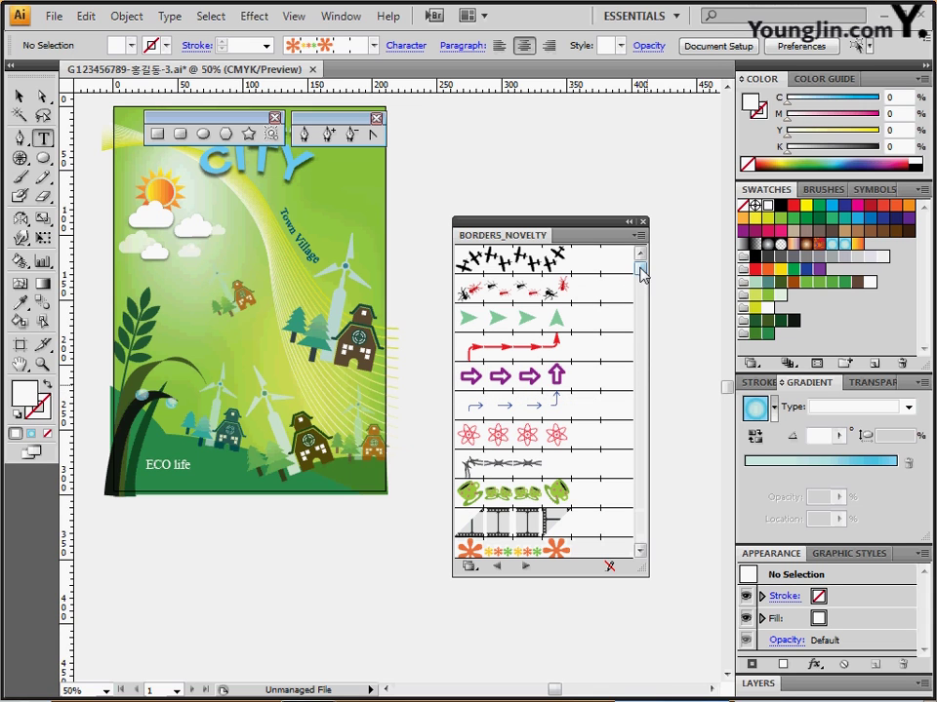
drag(640, 271, 639, 369)
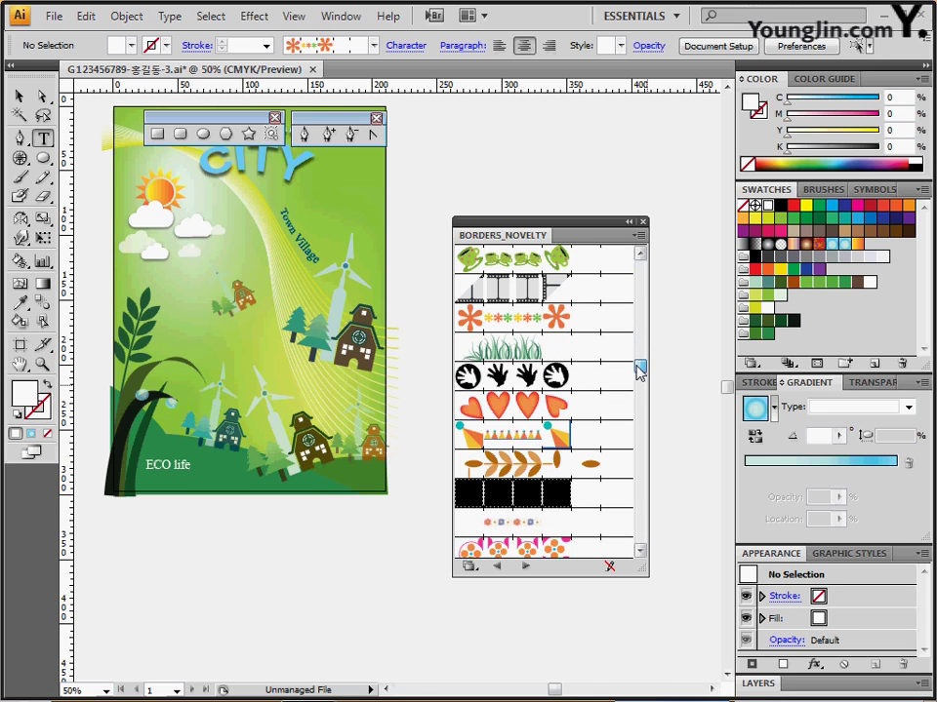
click(535, 318)
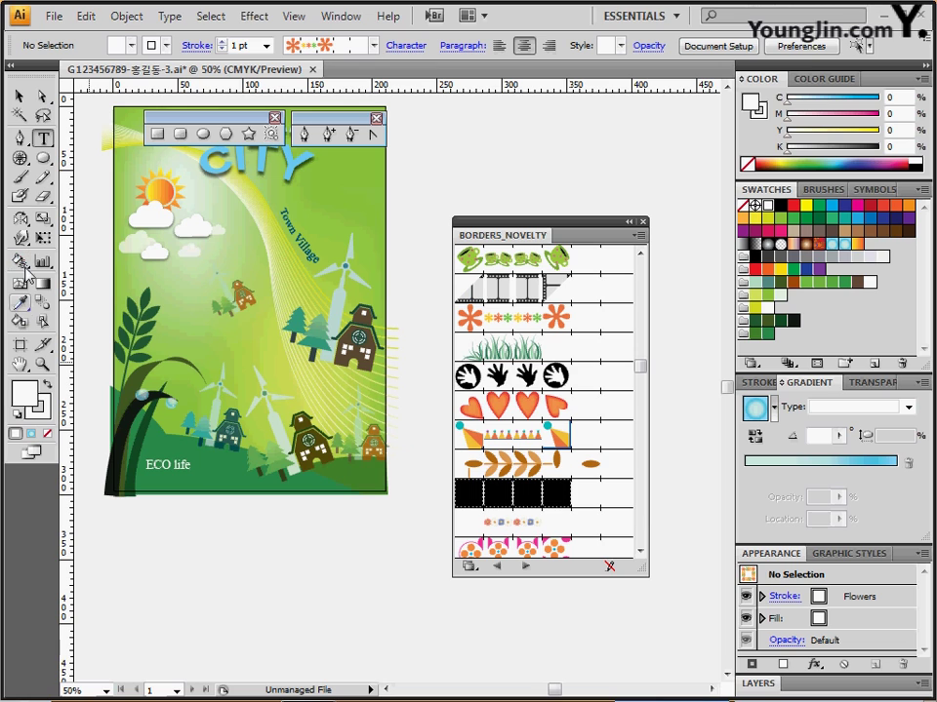
- Draw a horizontal Flowers-brush line across the poster just below the ECO life text, extending slightly past both sides
click(19, 157)
drag(78, 156, 79, 171)
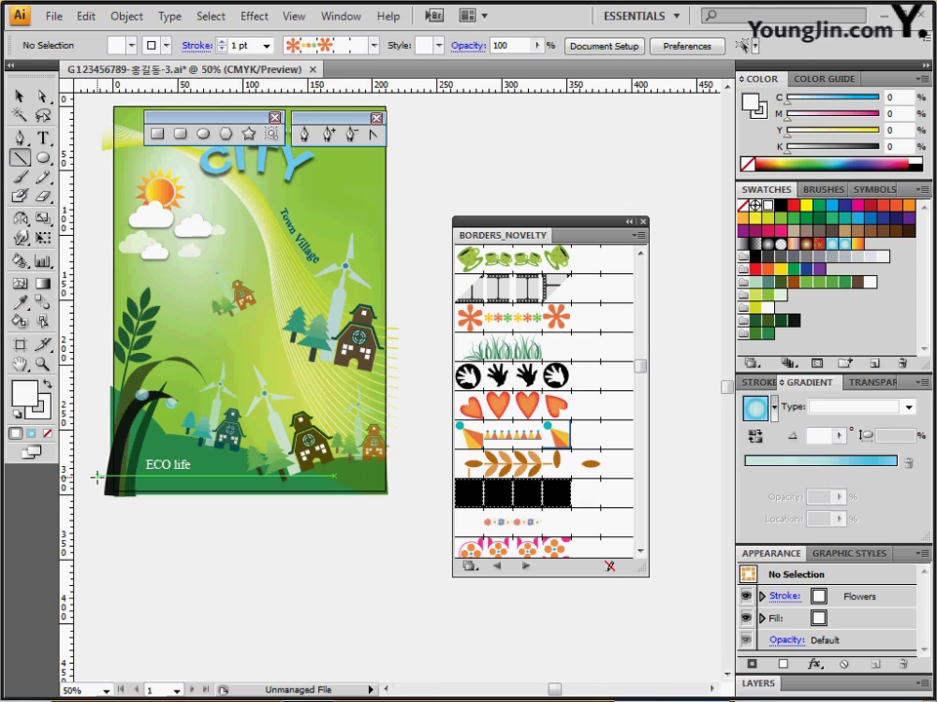
drag(96, 477, 407, 477)
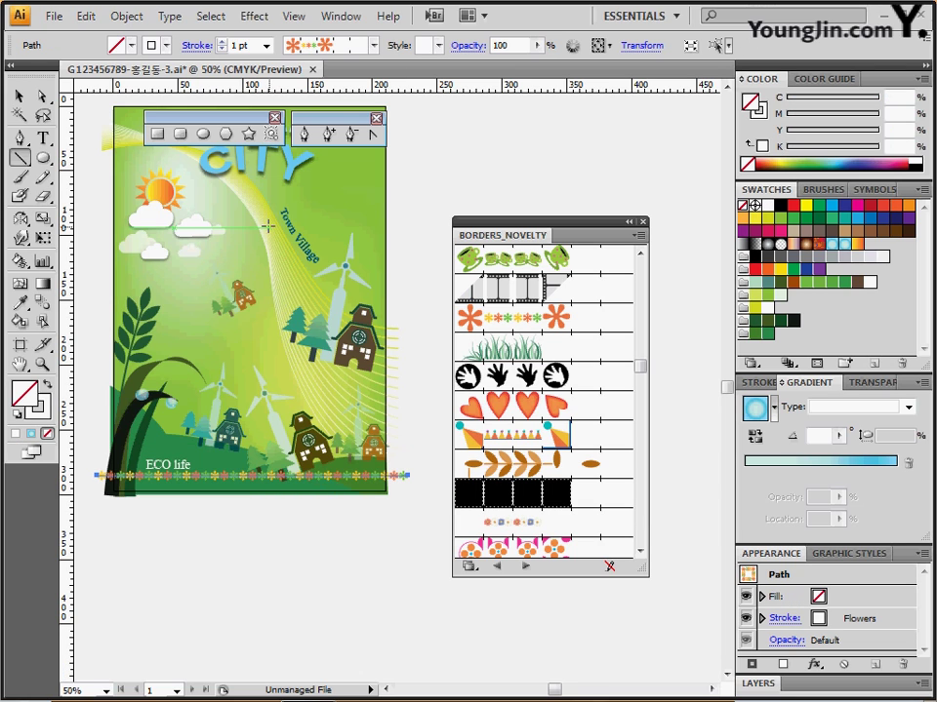
- Set the flower line's stroke weight to 2 pt, move it down onto the poster's lower edge, and deselect it
click(222, 42)
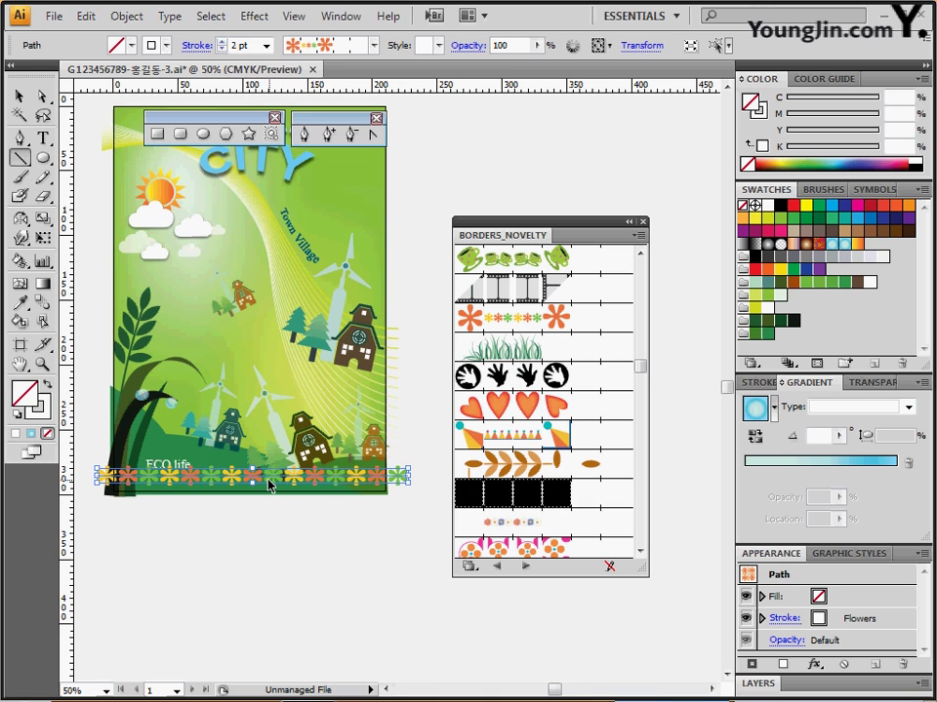
drag(267, 484, 271, 493)
click(336, 543)
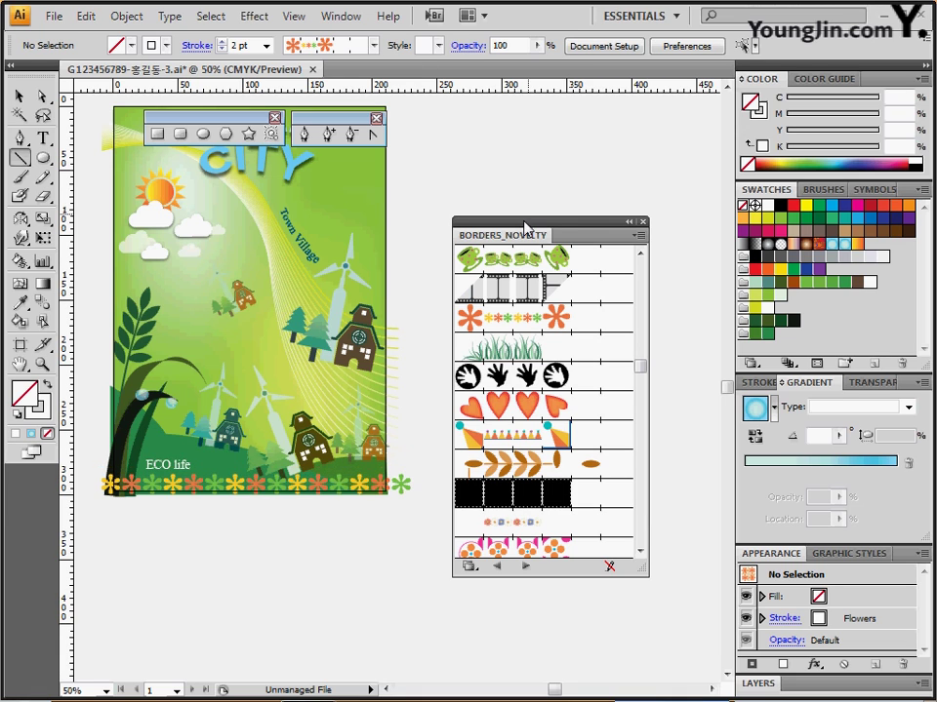
- Create a 210 mm wide, 297 mm high rectangle from the artboard's upper-left corner and fill it with green
mouse_move(524, 221)
mouse_down()
mouse_move(581, 209)
mouse_move(569, 165)
mouse_move(605, 164)
mouse_up()
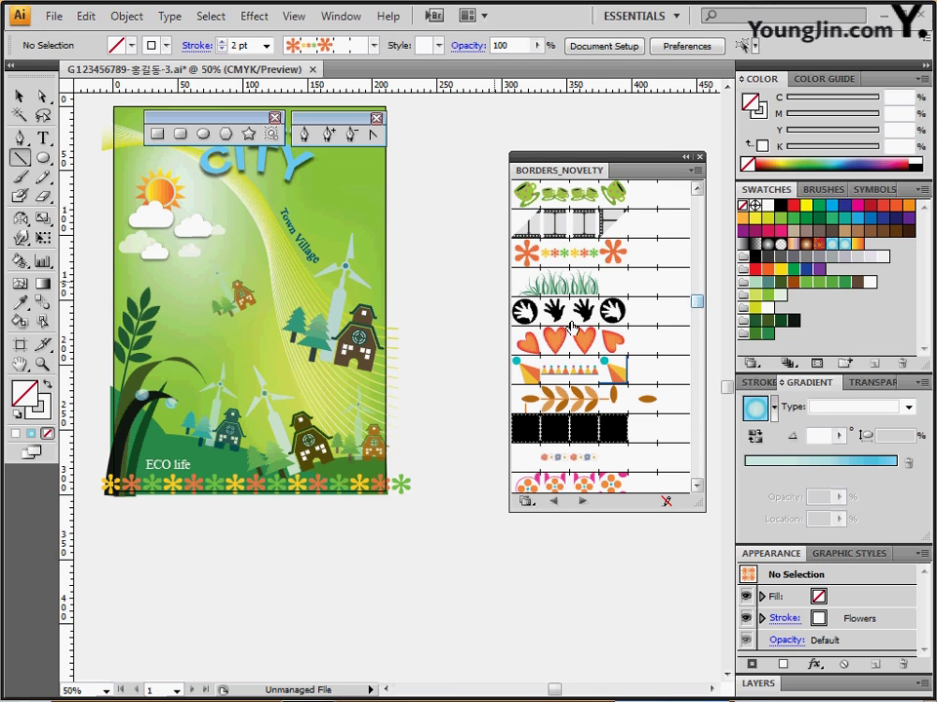
drag(413, 270, 418, 323)
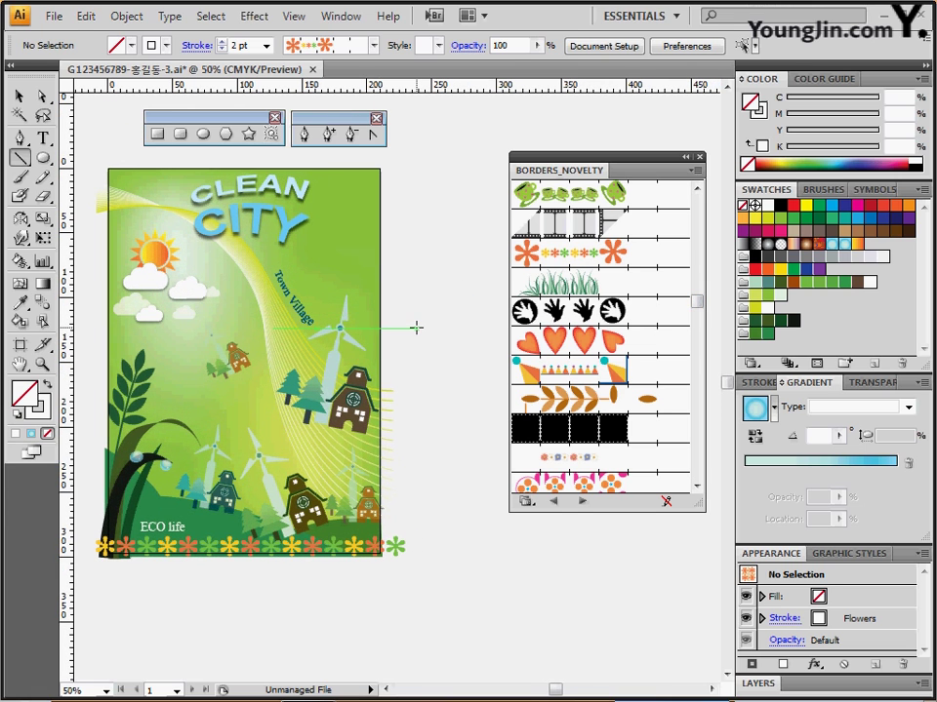
click(157, 134)
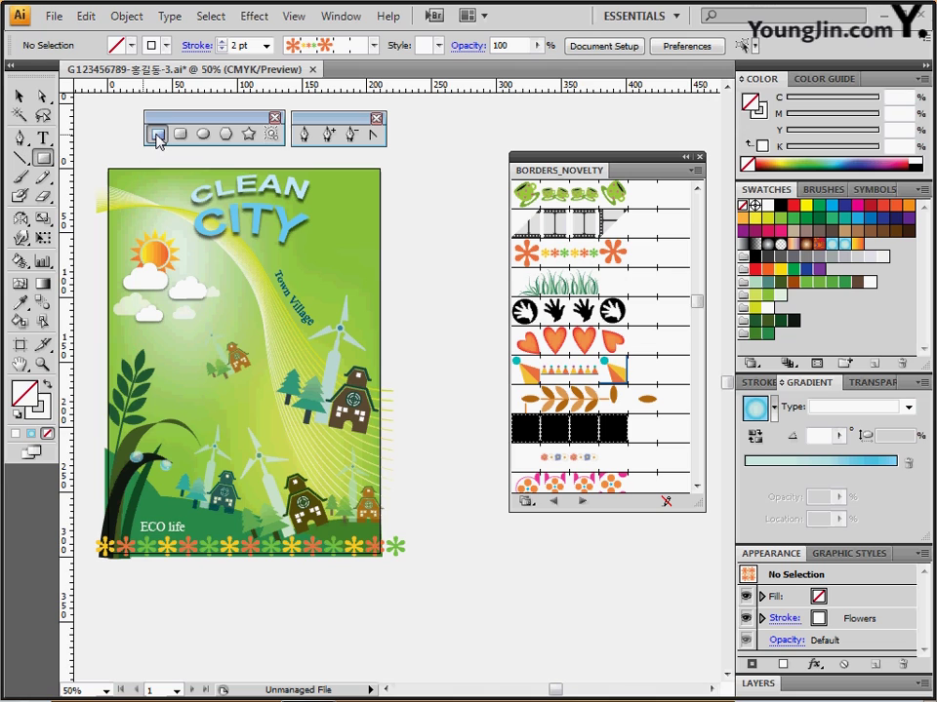
click(107, 168)
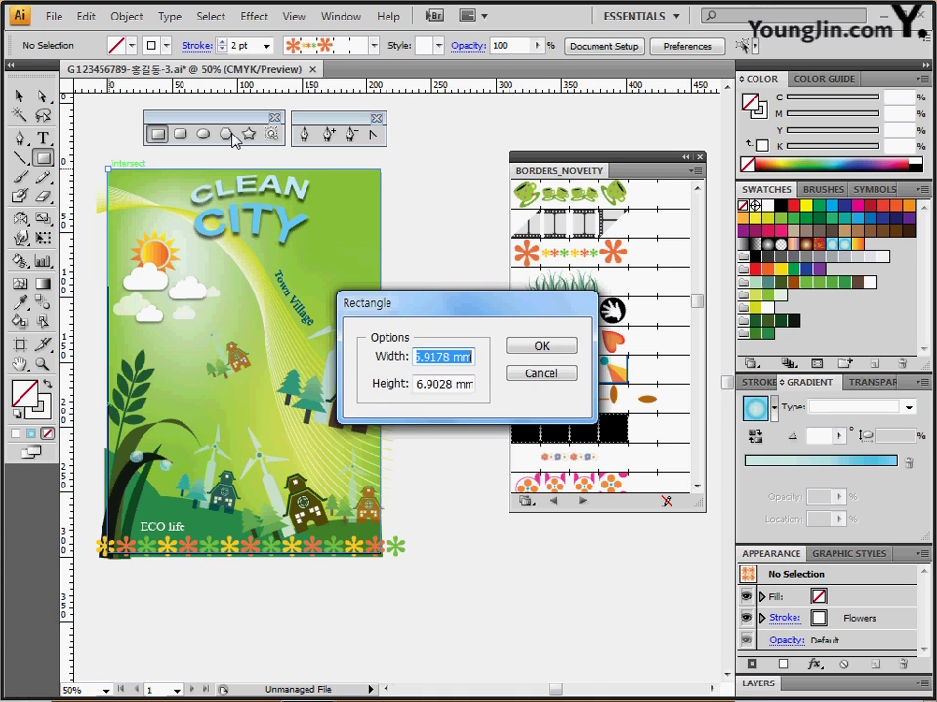
text(210)
key(Tab)
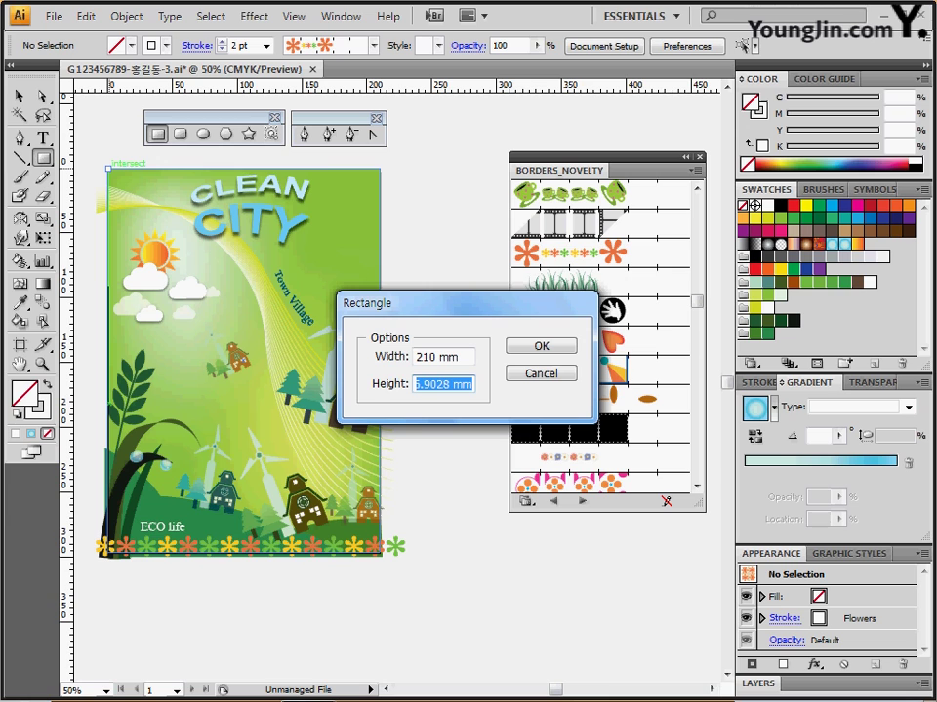
text(297)
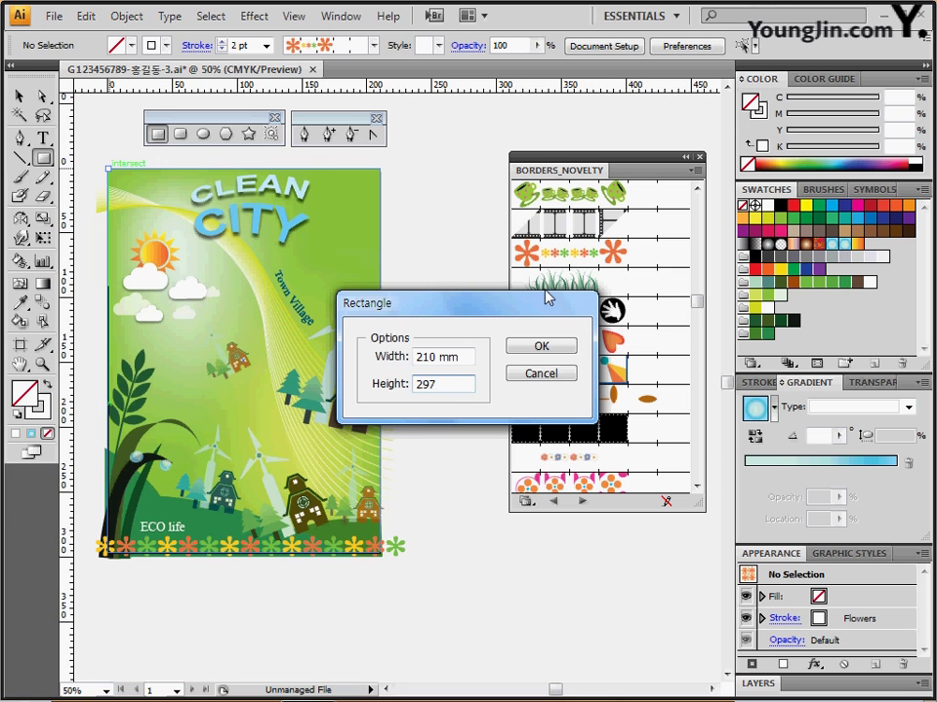
click(543, 348)
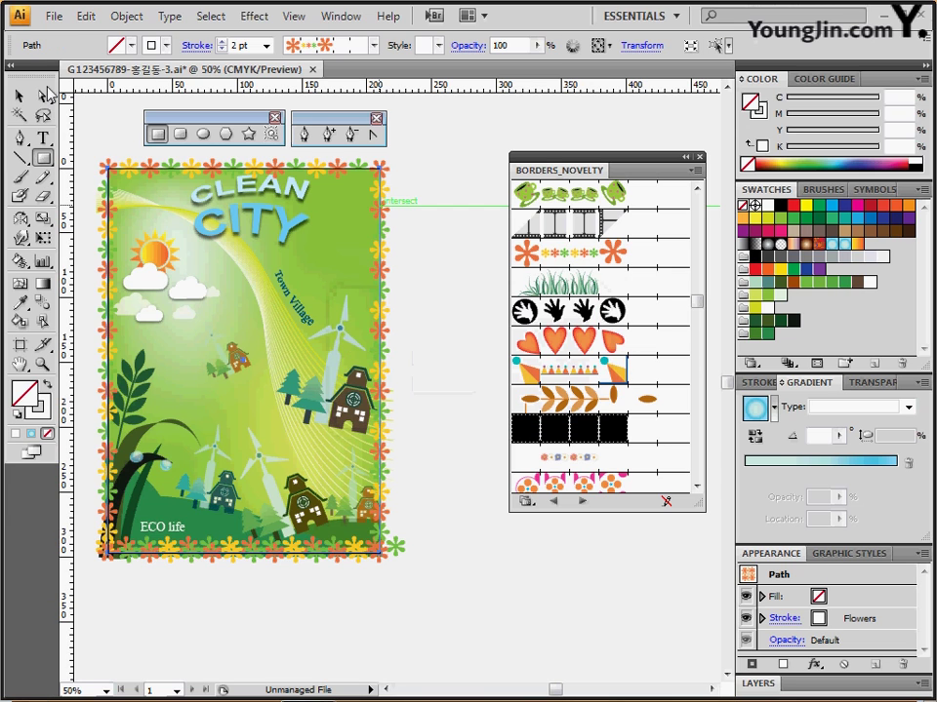
click(130, 46)
click(83, 64)
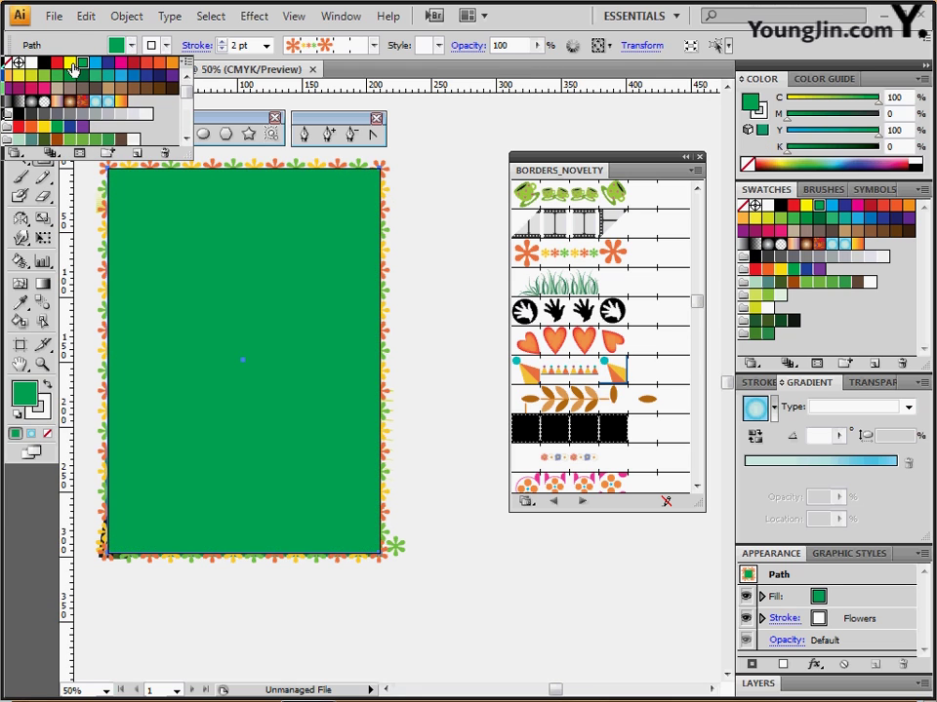
- Change the page-size rectangle's fill to yellow and remove its Flowers-brush stroke
click(71, 64)
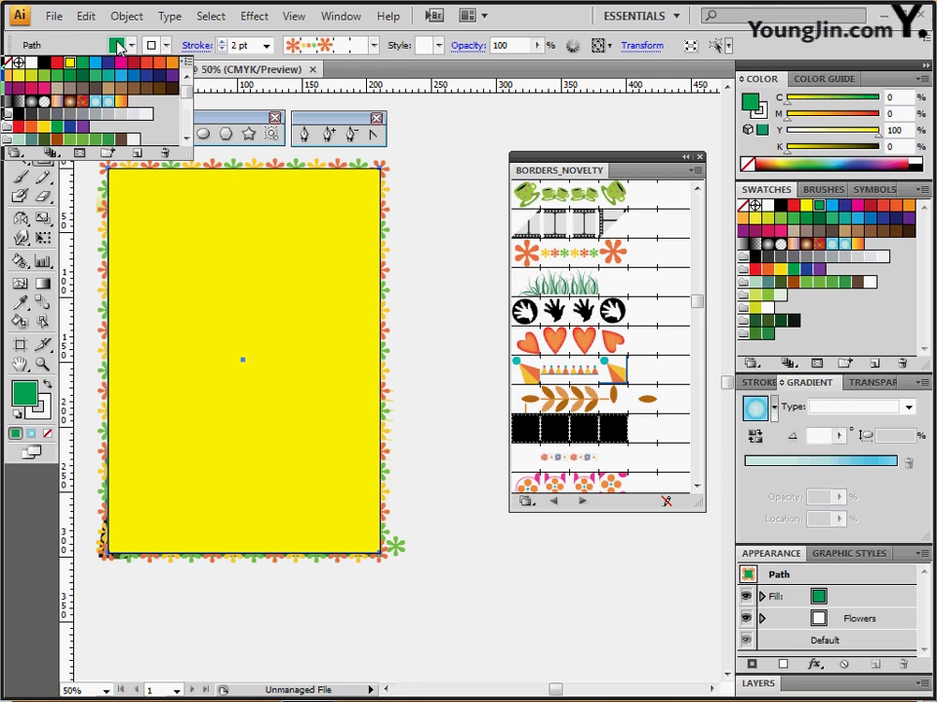
click(8, 63)
ctrl+click(401, 164)
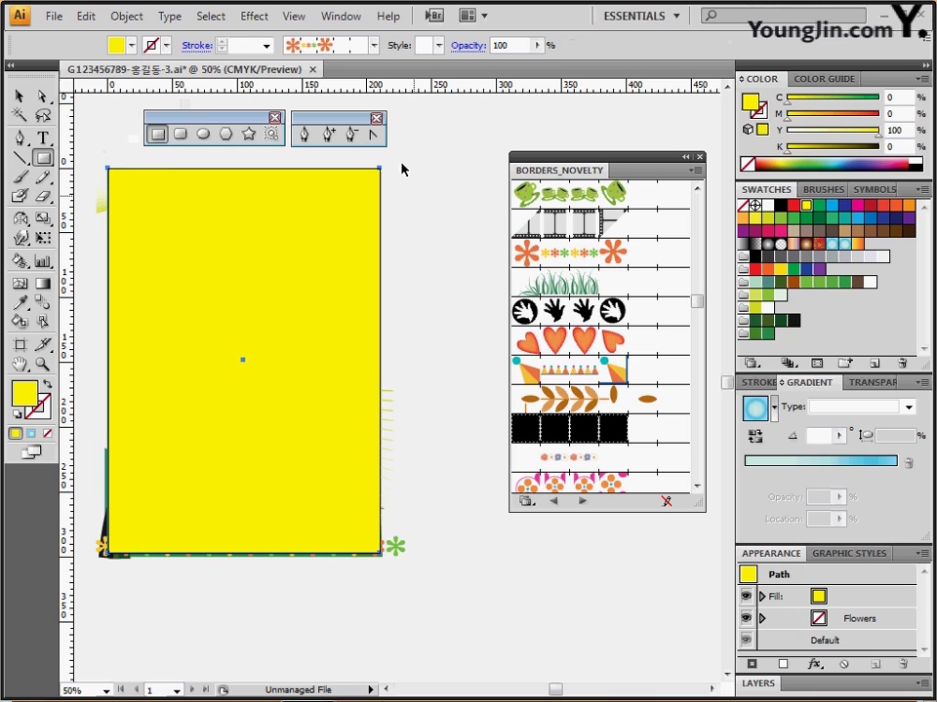
- Unlock all objects, select the entire artwork, make a clipping mask with the page-size rectangle, and deselect
key(ctrl+a)
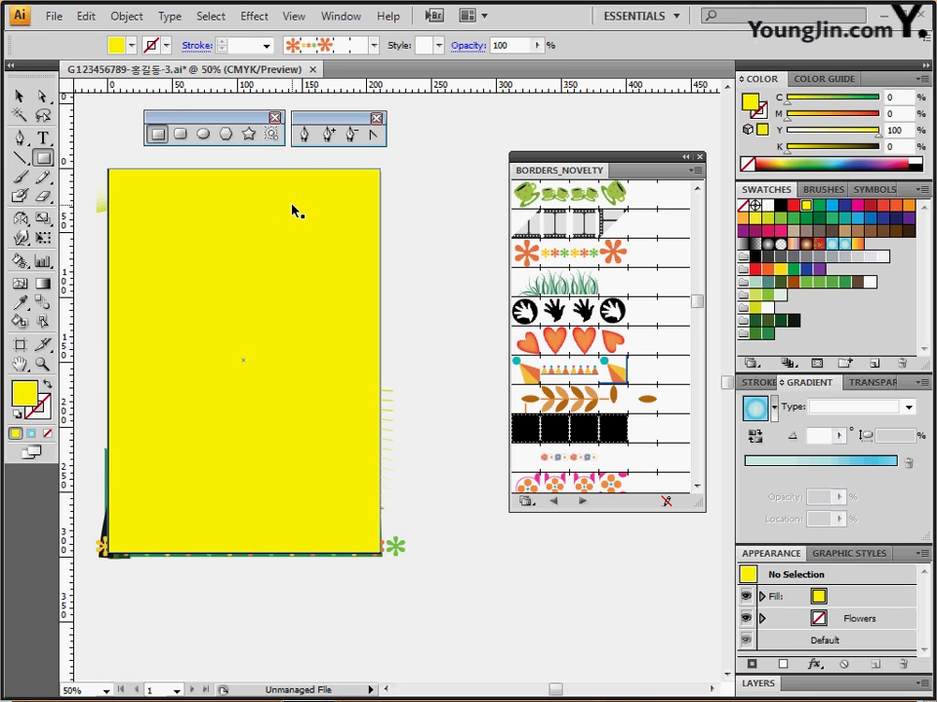
drag(194, 223, 215, 263)
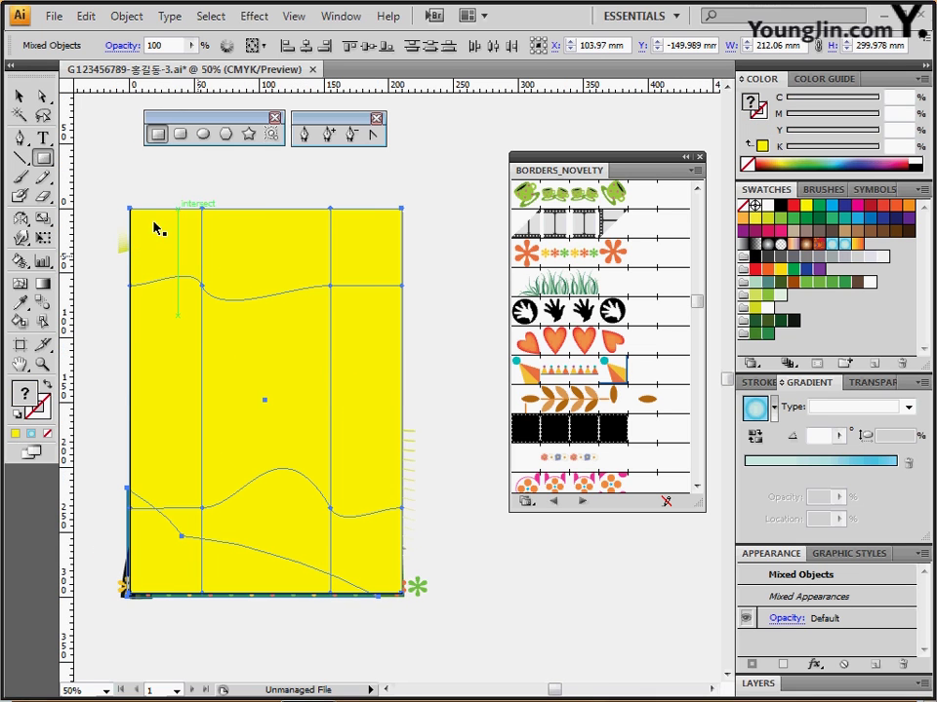
drag(101, 186, 439, 625)
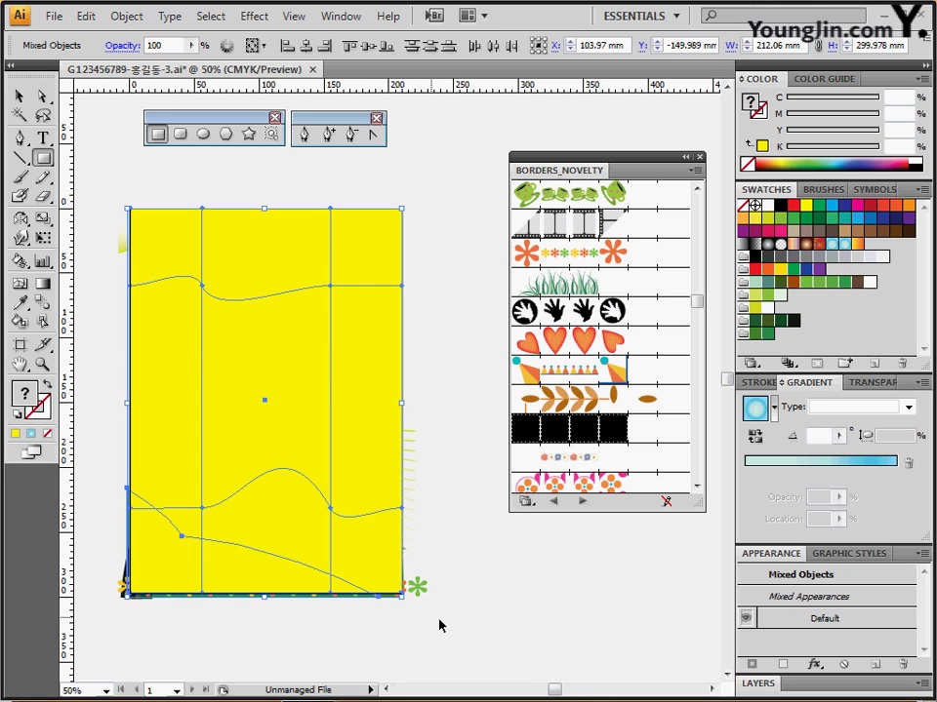
drag(424, 555, 407, 521)
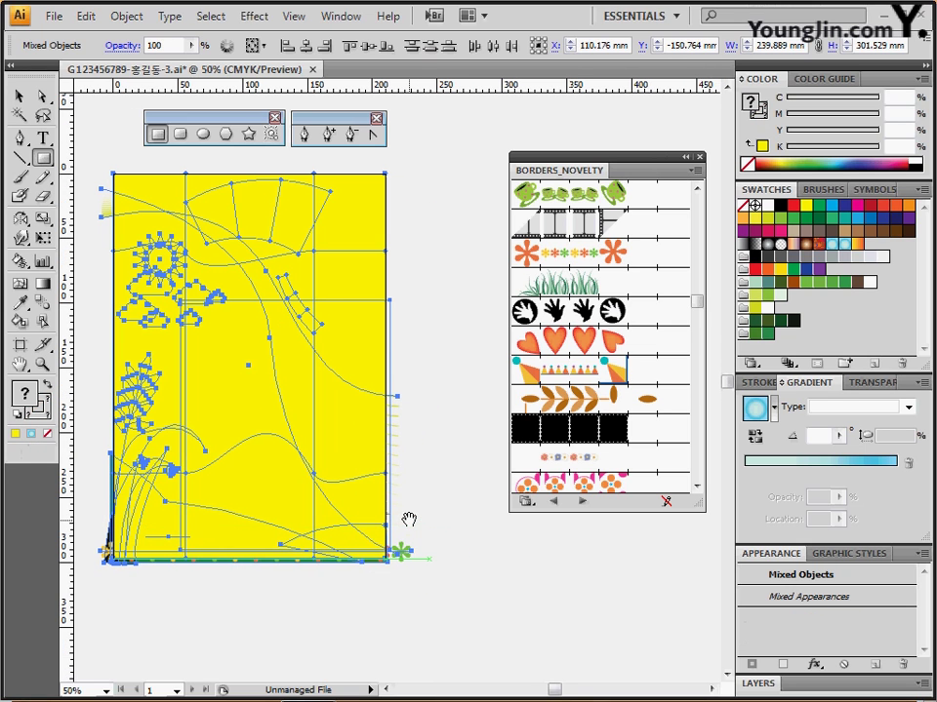
right_click(238, 256)
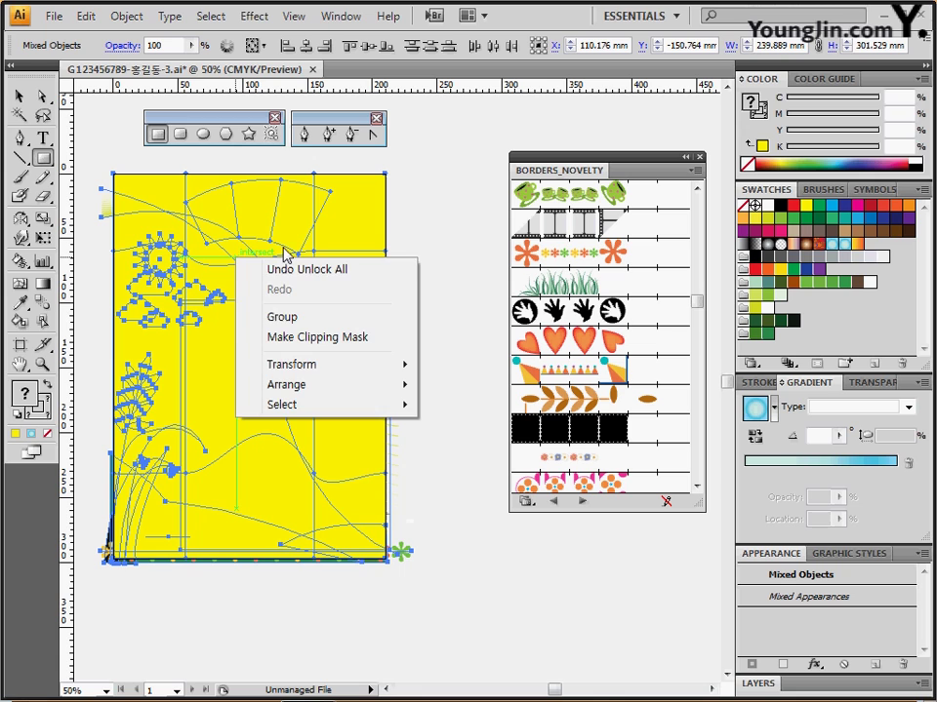
click(320, 338)
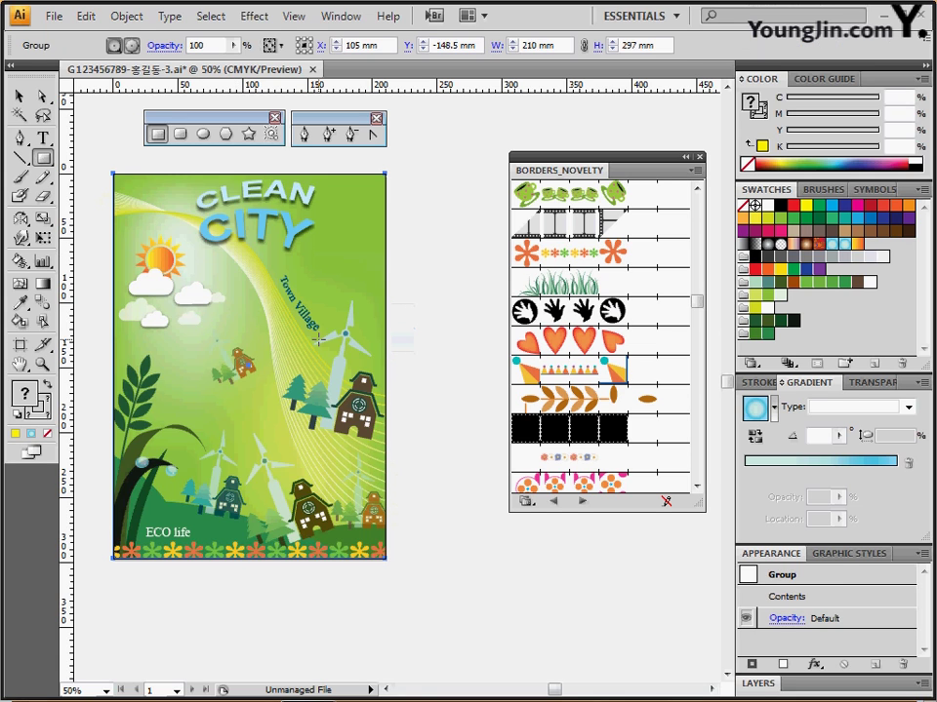
click(450, 271)
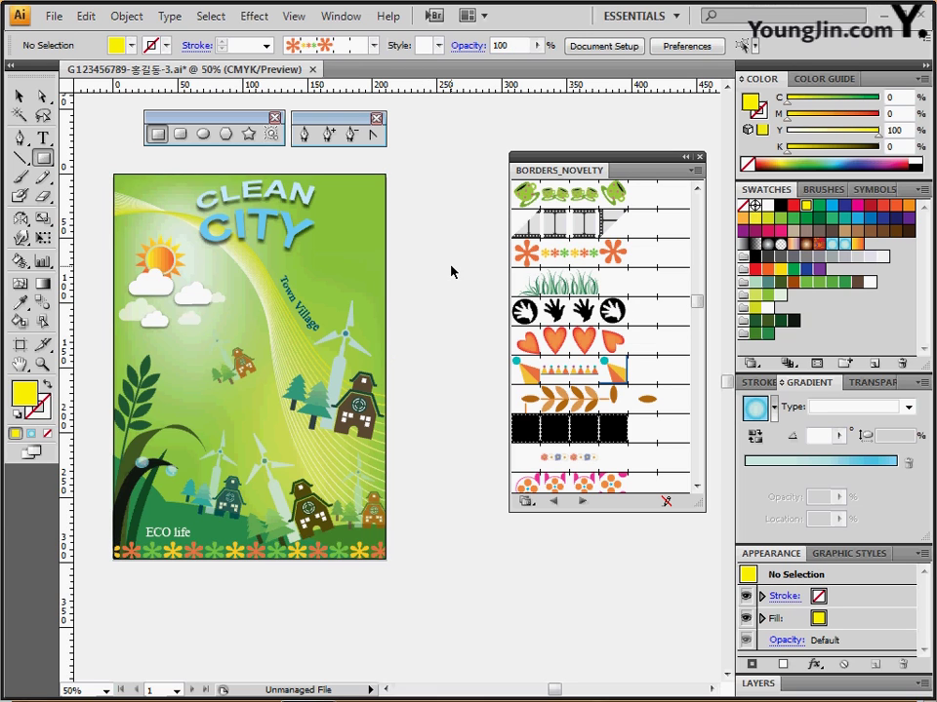